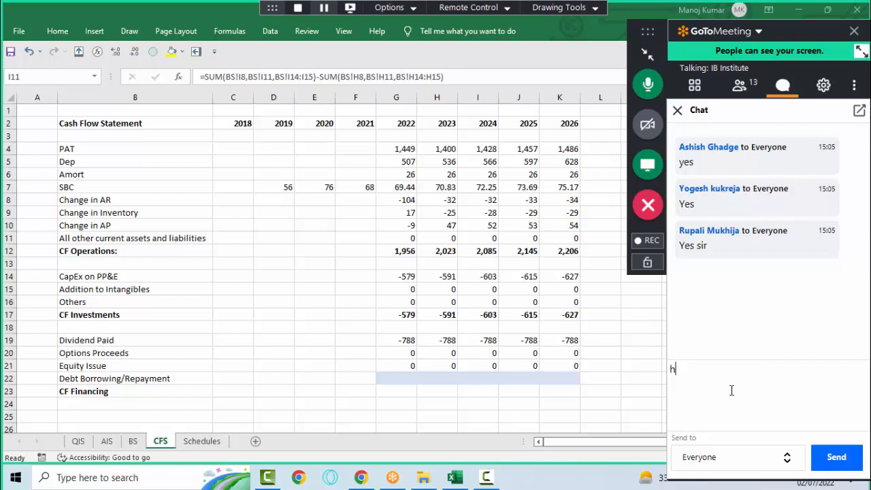
- Send "hello" to everyone in the meeting chat and start recording the meeting
{"action": "key", "text": "Return"}
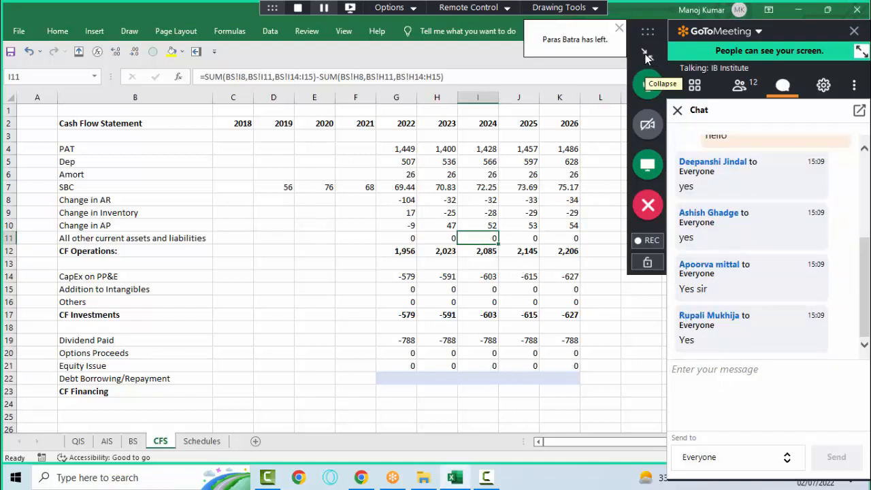
{"action": "left_click", "coordinate": [374, 290]}
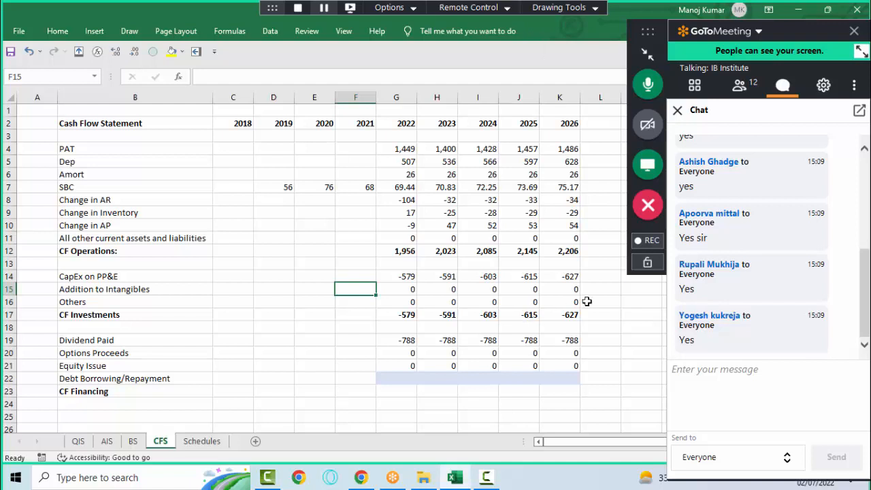
{"action": "mouse_move", "coordinate": [658, 246]}
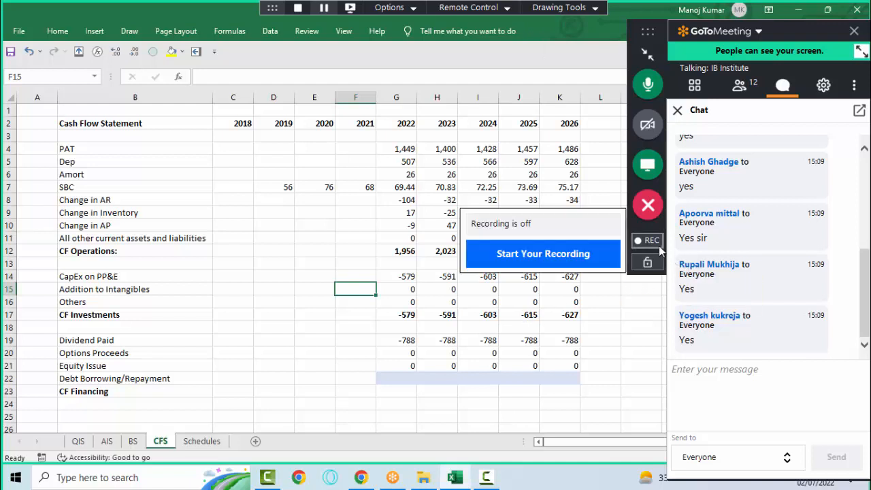
{"action": "left_click", "coordinate": [551, 257]}
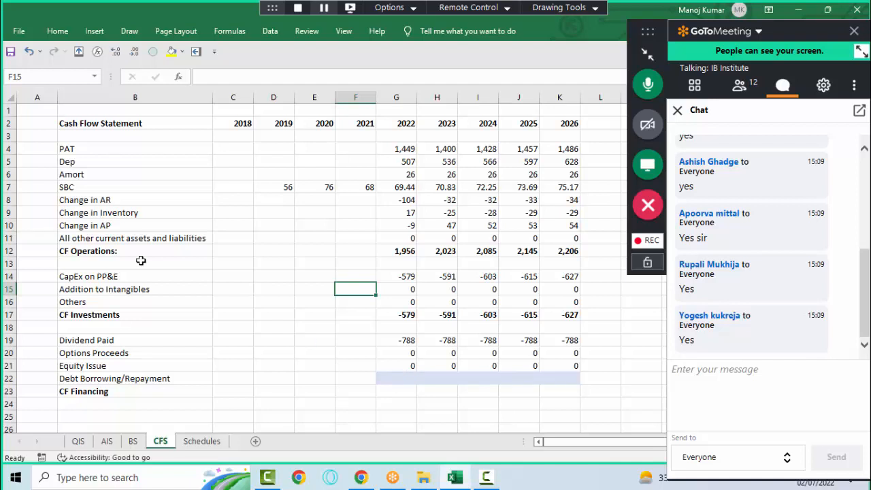
- Examine the forecast interest expense on the AIS sheet and the forecast cash, current debt maturities and notes payable rows on the BS sheet
{"action": "left_click", "coordinate": [108, 442]}
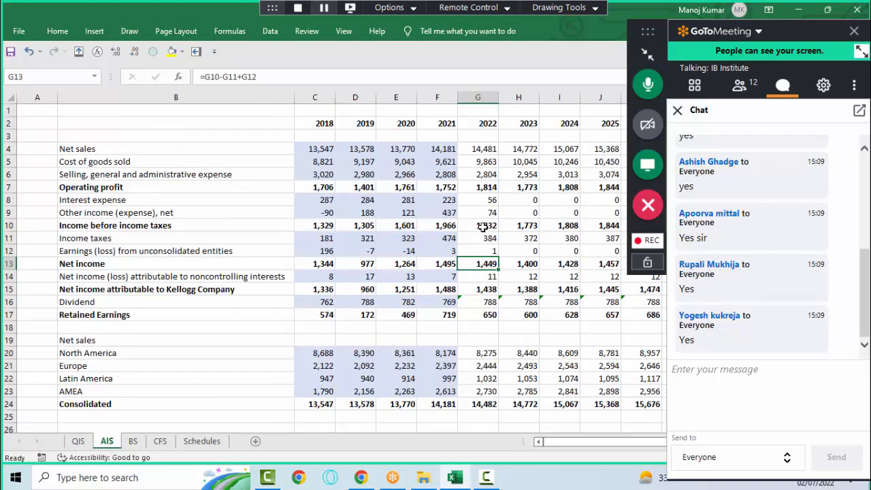
{"action": "left_click_drag", "start_coordinate": [486, 202], "coordinate": [616, 203]}
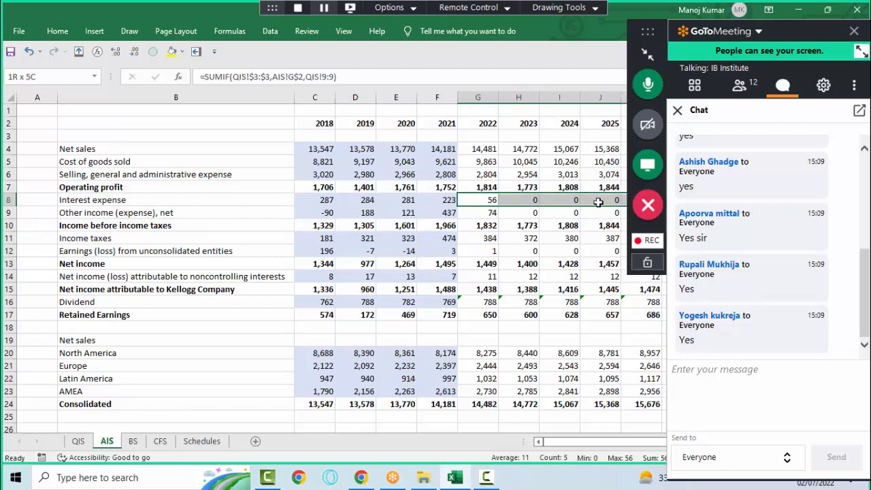
{"action": "left_click_drag", "start_coordinate": [604, 199], "coordinate": [623, 199]}
{"action": "left_click", "coordinate": [134, 441]}
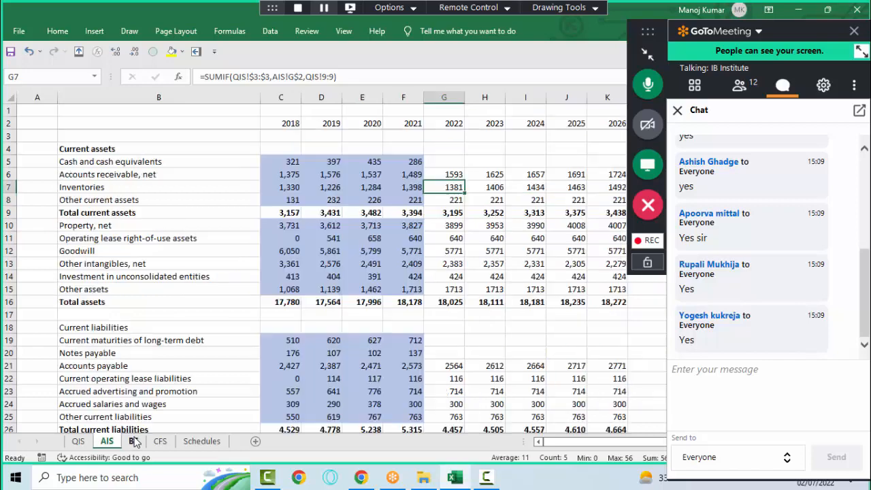
{"action": "left_click", "coordinate": [442, 164]}
{"action": "left_click_drag", "start_coordinate": [442, 163], "coordinate": [603, 174]}
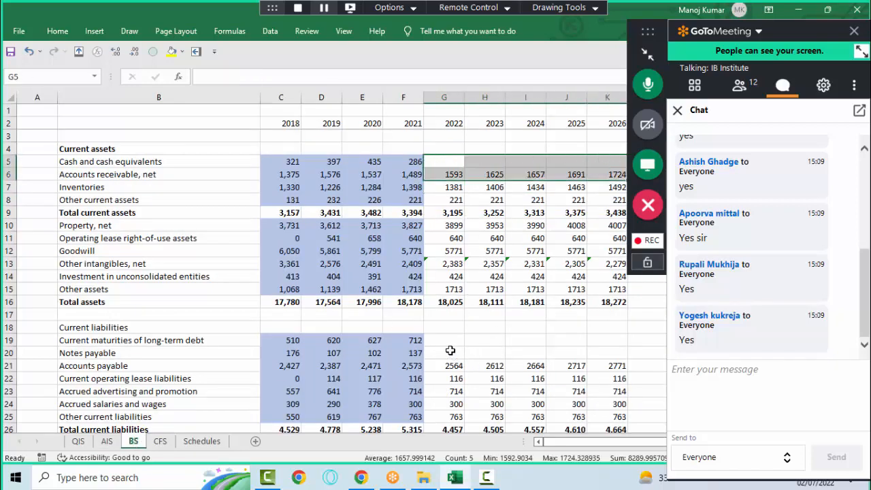
{"action": "left_click_drag", "start_coordinate": [447, 337], "coordinate": [645, 350]}
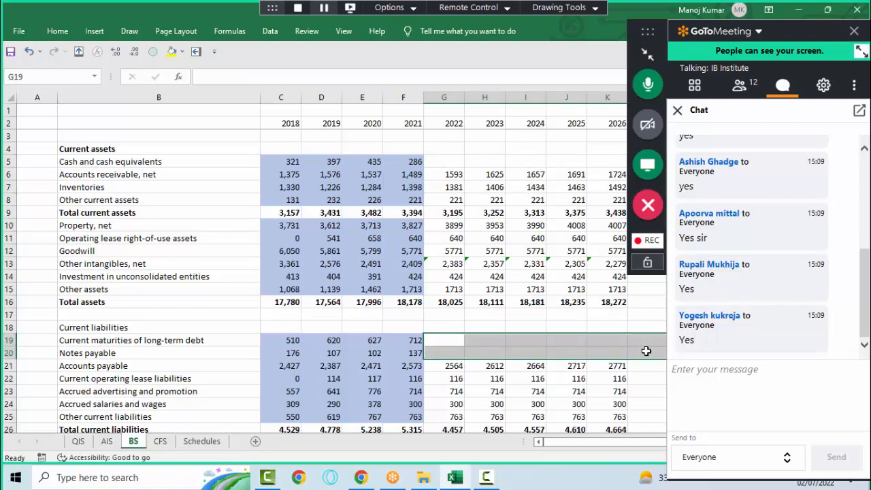
- Examine the 2022–2026 Debt Borrowing/Repayment and CF Financing rows on the CFS sheet
{"action": "left_click", "coordinate": [163, 441]}
{"action": "left_click_drag", "start_coordinate": [404, 377], "coordinate": [561, 381]}
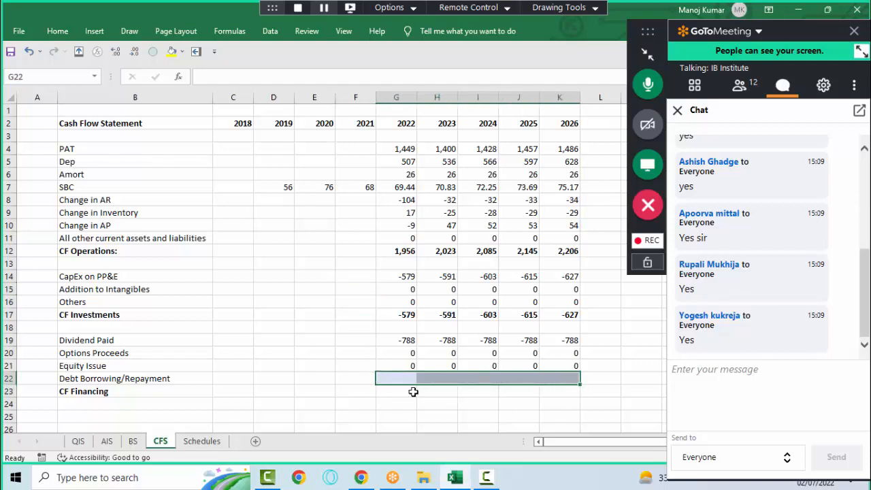
{"action": "left_click_drag", "start_coordinate": [401, 393], "coordinate": [553, 394]}
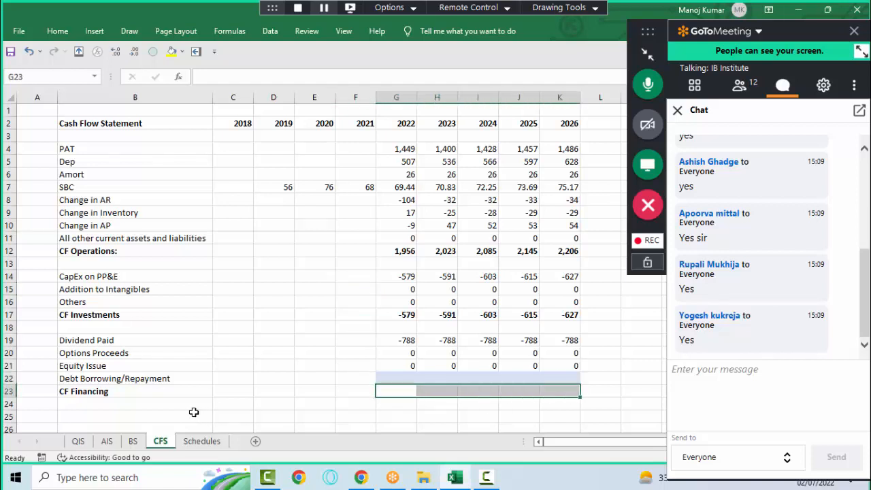
- Review the BS sheet's 2022 column from cash down through long-term debt to the Difference row
{"action": "left_click", "coordinate": [135, 441]}
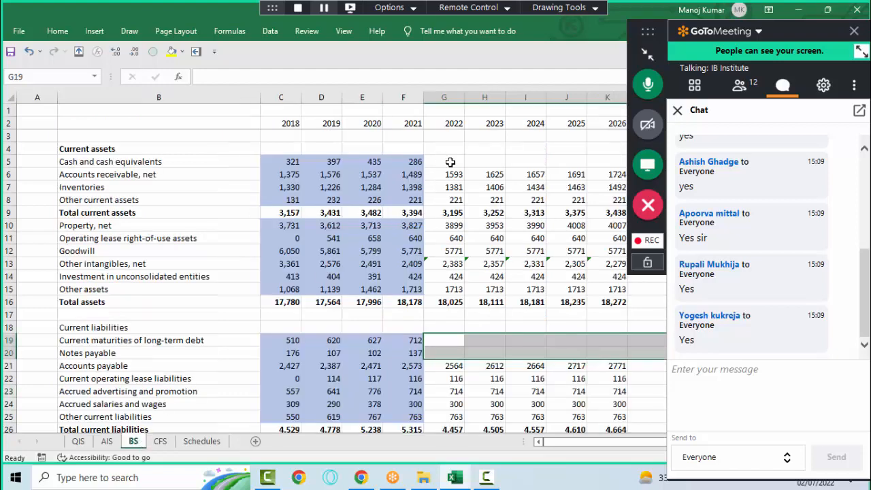
{"action": "left_click_drag", "start_coordinate": [449, 164], "coordinate": [569, 184]}
{"action": "key", "text": "Down"}
{"action": "key", "text": "Down"}
{"action": "key", "text": "Down"}
{"action": "key", "text": "Down"}
{"action": "key", "text": "Down"}
{"action": "key", "text": "Down"}
{"action": "key", "text": "Down"}
{"action": "key", "text": "Down"}
{"action": "key", "text": "Down"}
{"action": "key", "text": "Down"}
{"action": "key", "text": "Down"}
{"action": "key", "text": "Down"}
{"action": "key", "text": "Down"}
{"action": "key", "text": "Down"}
{"action": "key", "text": "Down"}
{"action": "key", "text": "Down"}
{"action": "key", "text": "Down"}
{"action": "key", "text": "Down"}
{"action": "key", "text": "Down"}
{"action": "key", "text": "Down"}
{"action": "key", "text": "Down"}
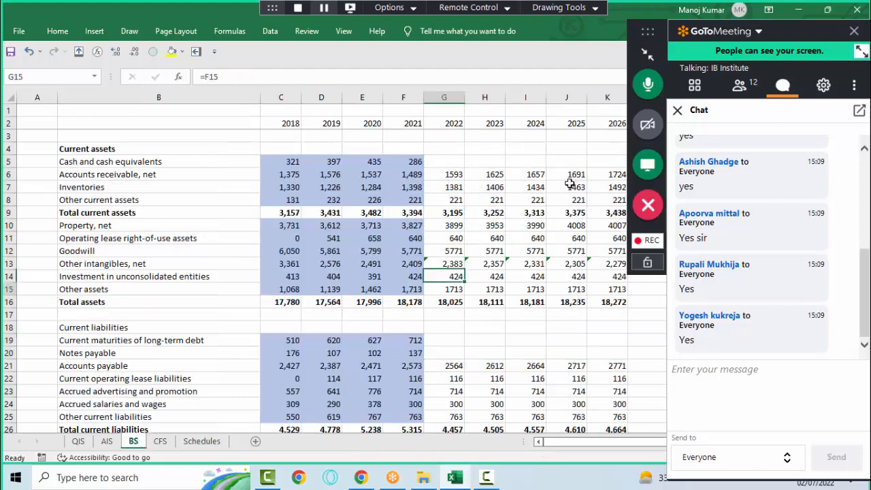
{"action": "key", "text": "Down"}
{"action": "key", "text": "Down"}
{"action": "key", "text": "Down"}
{"action": "key", "text": "Down"}
{"action": "key", "text": "Down"}
{"action": "key", "text": "Down"}
{"action": "key", "text": "Down"}
{"action": "key", "text": "Down"}
{"action": "key", "text": "Down"}
{"action": "key", "text": "Down"}
{"action": "key", "text": "Down"}
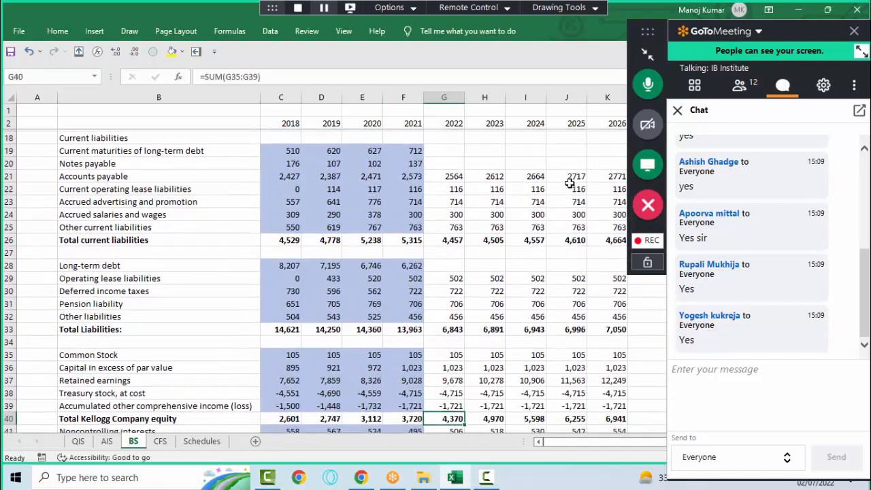
{"action": "key", "text": "Up"}
{"action": "key", "text": "Up"}
{"action": "key", "text": "Up"}
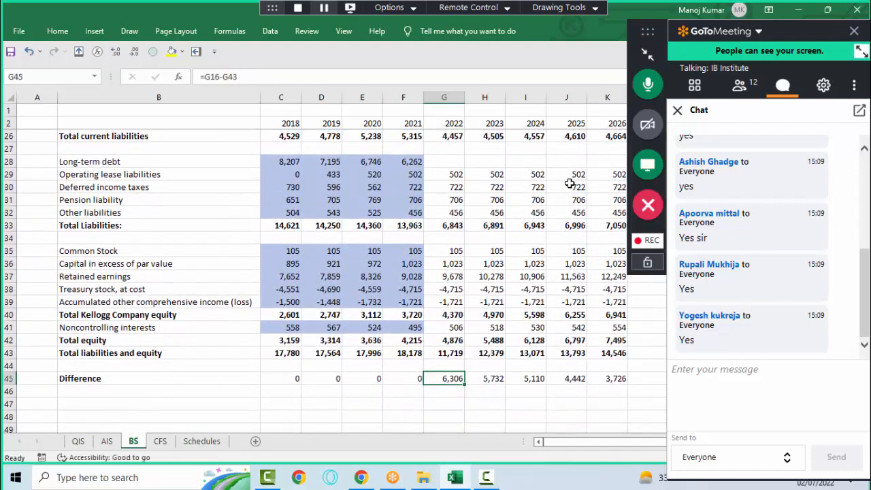
{"action": "key", "text": "shift+space"}
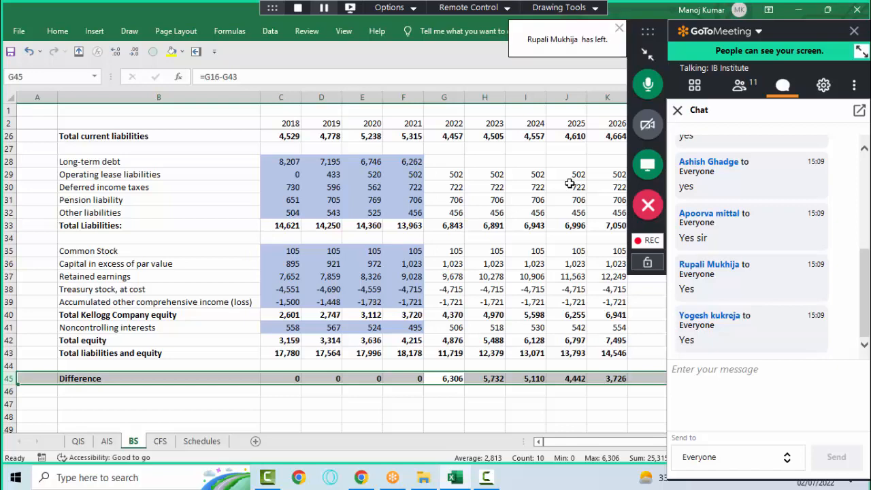
{"action": "left_click", "coordinate": [485, 150]}
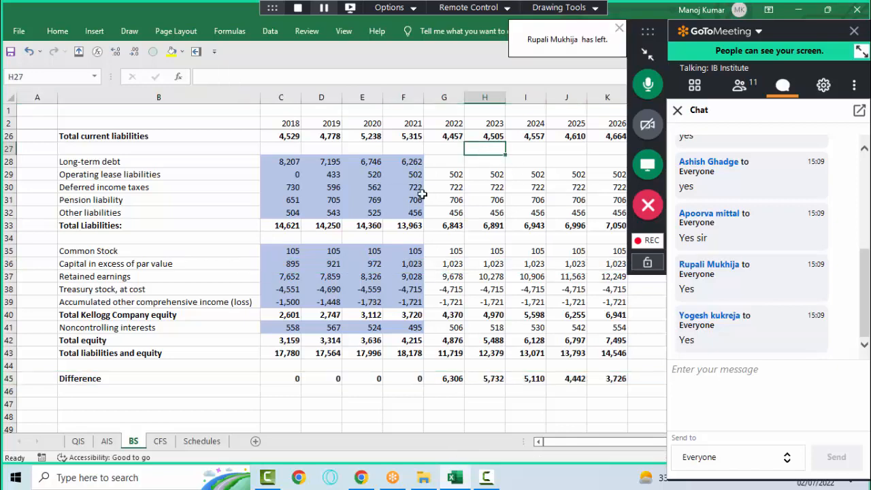
- Review the Schedules sheet from the CapEx on PP&E row down past the Dep Rate row
{"action": "left_click", "coordinate": [162, 442]}
{"action": "left_click", "coordinate": [198, 442]}
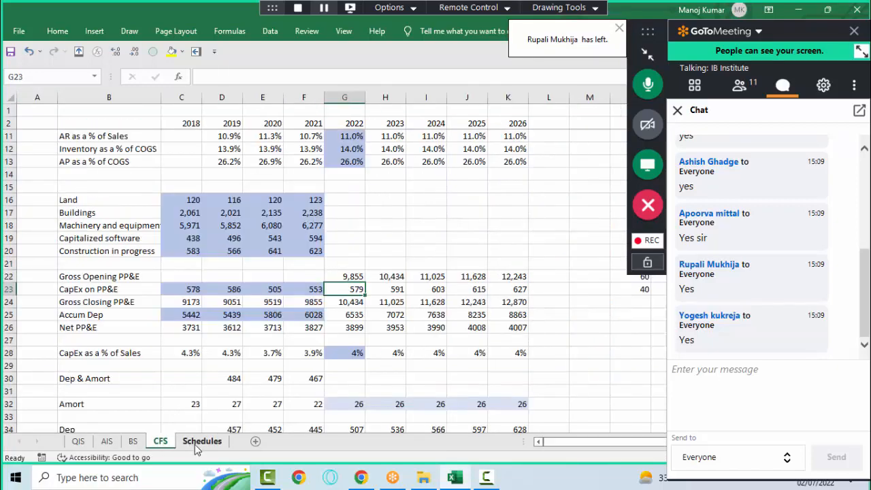
{"action": "key", "text": "Down"}
{"action": "key", "text": "Down"}
{"action": "key", "text": "Down"}
{"action": "key", "text": "Down"}
{"action": "key", "text": "Down"}
{"action": "key", "text": "Down"}
{"action": "key", "text": "Down"}
{"action": "key", "text": "Down"}
{"action": "key", "text": "Down"}
{"action": "key", "text": "Down"}
{"action": "key", "text": "Down"}
{"action": "key", "text": "Down"}
{"action": "key", "text": "Down"}
{"action": "key", "text": "Down"}
{"action": "key", "text": "Down"}
{"action": "key", "text": "Down"}
{"action": "key", "text": "Down"}
{"action": "key", "text": "Down"}
{"action": "key", "text": "Down"}
{"action": "key", "text": "Down"}
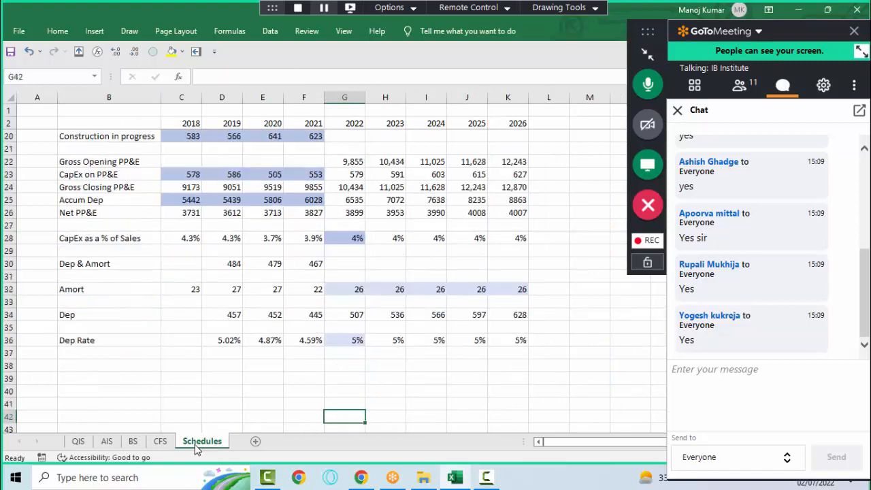
{"action": "key", "text": "Down"}
{"action": "key", "text": "Down"}
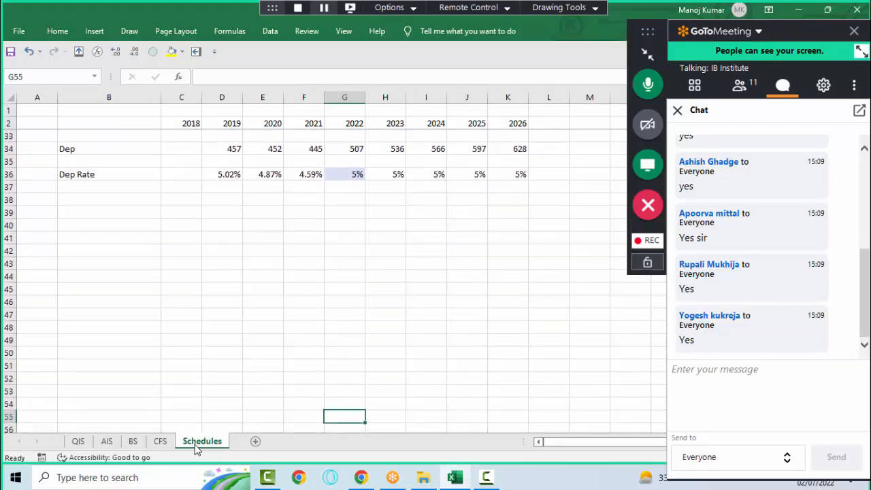
- Add a new worksheet after Schedules and name it Debt Schedule
{"action": "left_click", "coordinate": [258, 444]}
{"action": "double_click", "coordinate": [258, 441]}
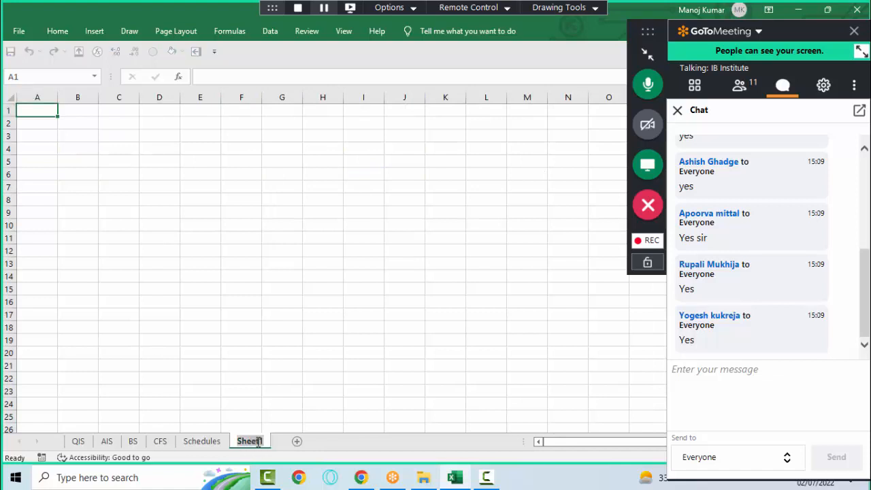
{"action": "type", "text": "Debt"}
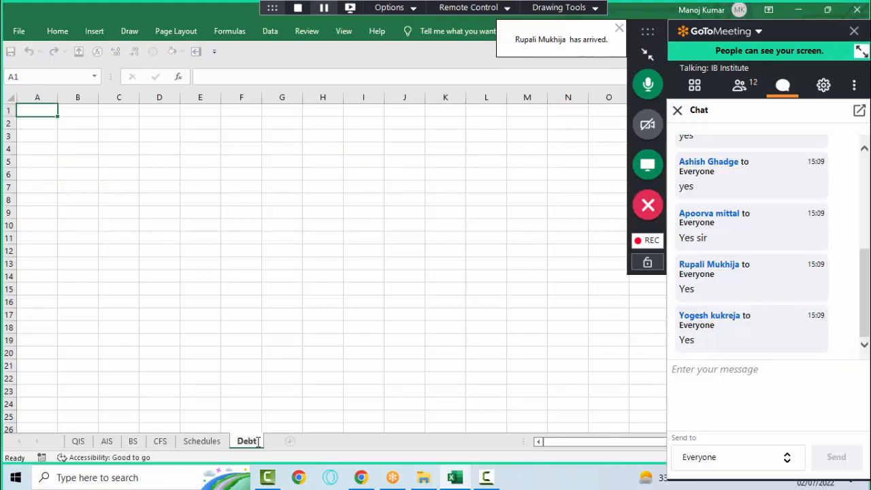
{"action": "type", "text": " Schedu"}
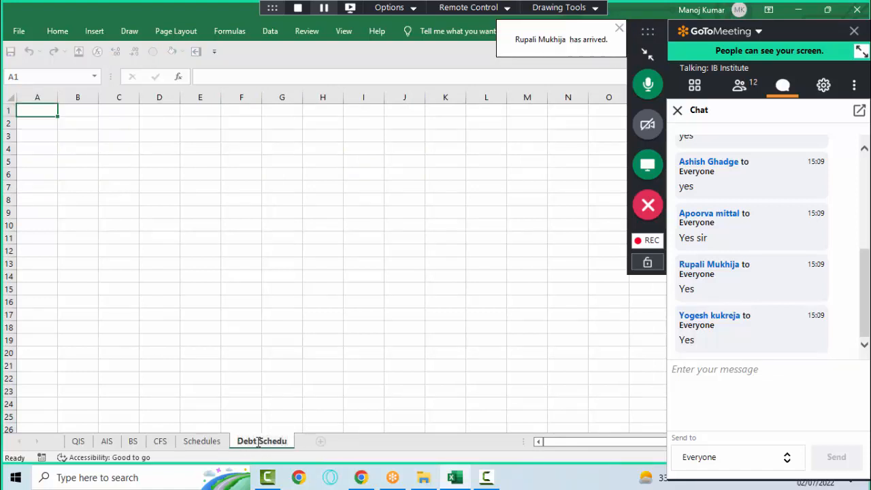
{"action": "type", "text": "le"}
{"action": "key", "text": "Return"}
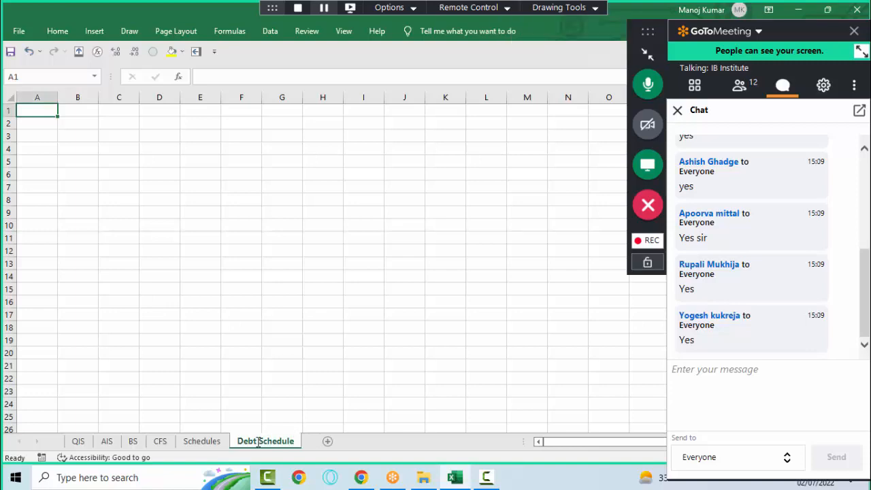
- Link cell C2 of the Debt Schedule sheet to the 2018 year header with =Schedules!C2
{"action": "key", "text": "Down"}
{"action": "key", "text": "Right"}
{"action": "key", "text": "Right"}
{"action": "type", "text": "="}
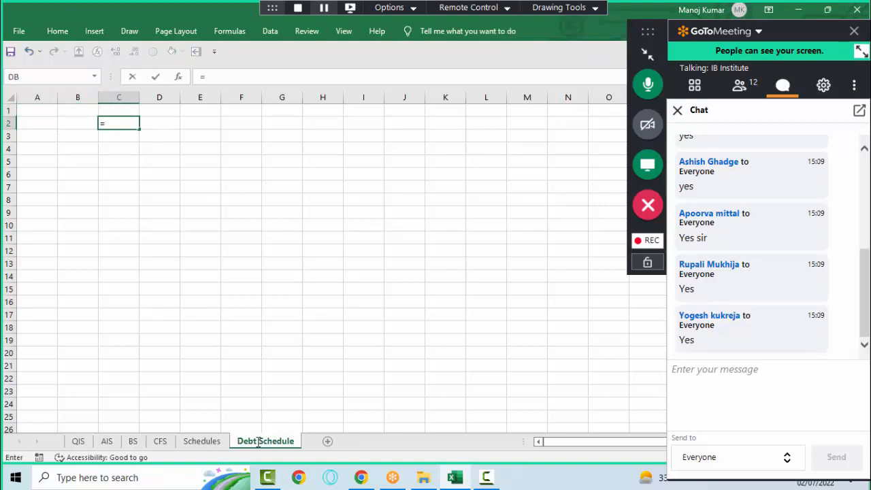
{"action": "key", "text": "ctrl+Page_Up"}
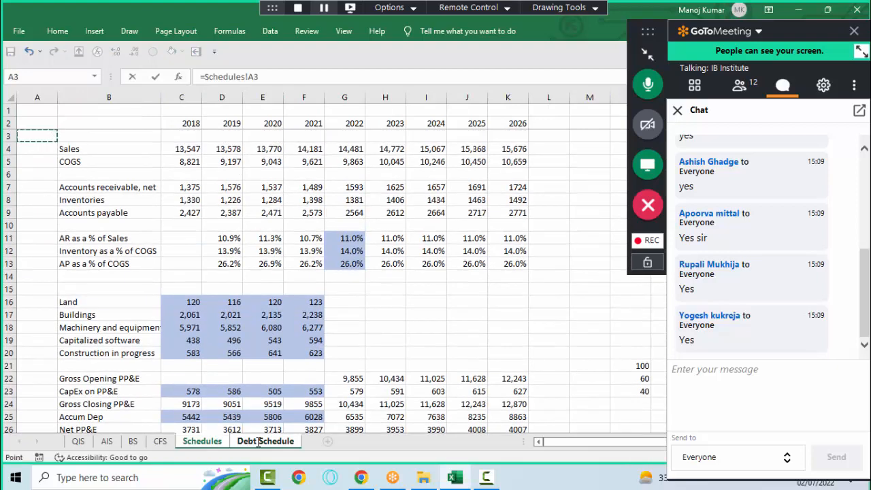
{"action": "key", "text": "Up"}
{"action": "key", "text": "Right"}
{"action": "key", "text": "Right"}
{"action": "key", "text": "Return"}
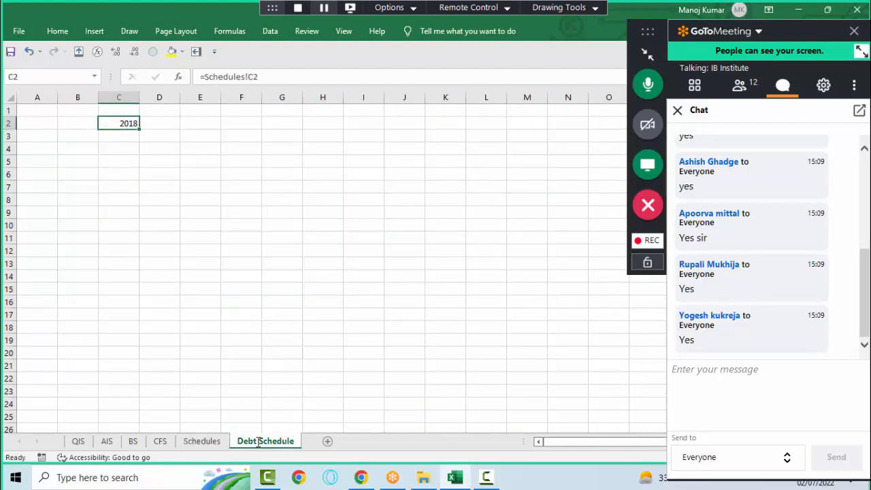
- Fill the year header link from C2 across to K2 so the Debt Schedule covers 2018 to 2026
{"action": "key", "text": "shift+Right"}
{"action": "key", "text": "shift+Right"}
{"action": "key", "text": "shift+Right"}
{"action": "key", "text": "shift+Right"}
{"action": "key", "text": "shift+Right"}
{"action": "key", "text": "shift+Right"}
{"action": "key", "text": "shift+Right"}
{"action": "key", "text": "shift+Right"}
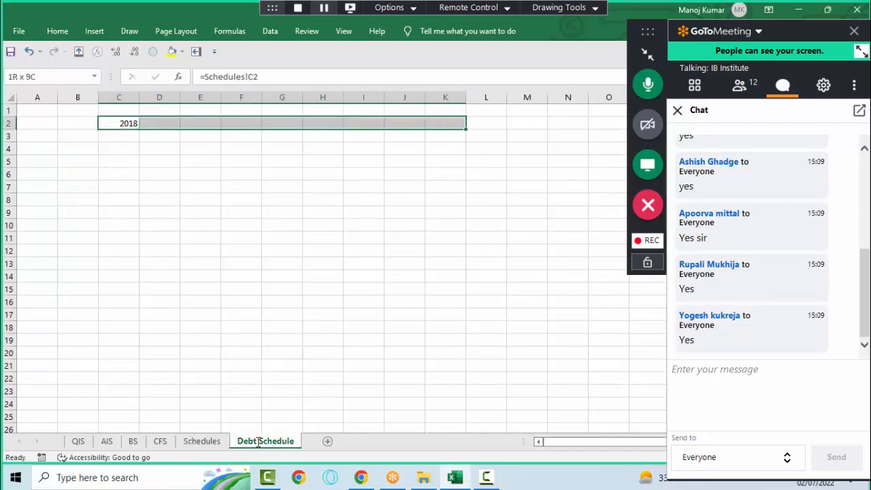
{"action": "key", "text": "ctrl+r"}
{"action": "key", "text": "Down"}
{"action": "key", "text": "Down"}
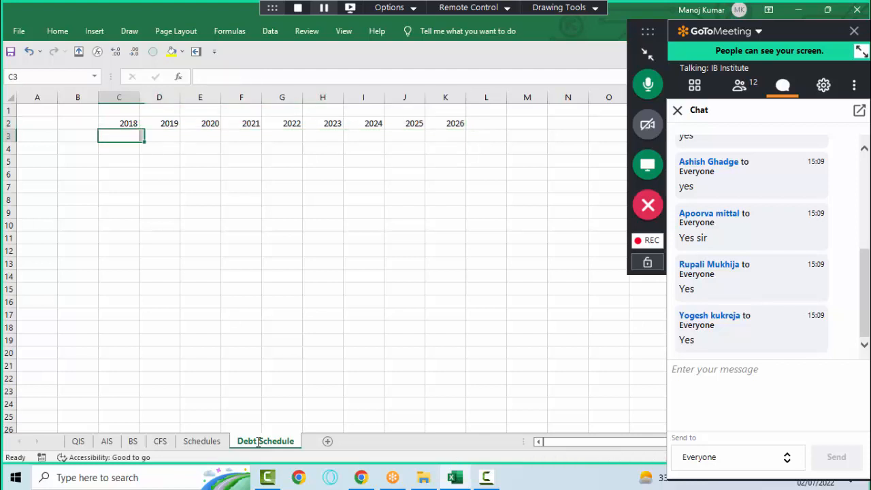
{"action": "key", "text": "Left"}
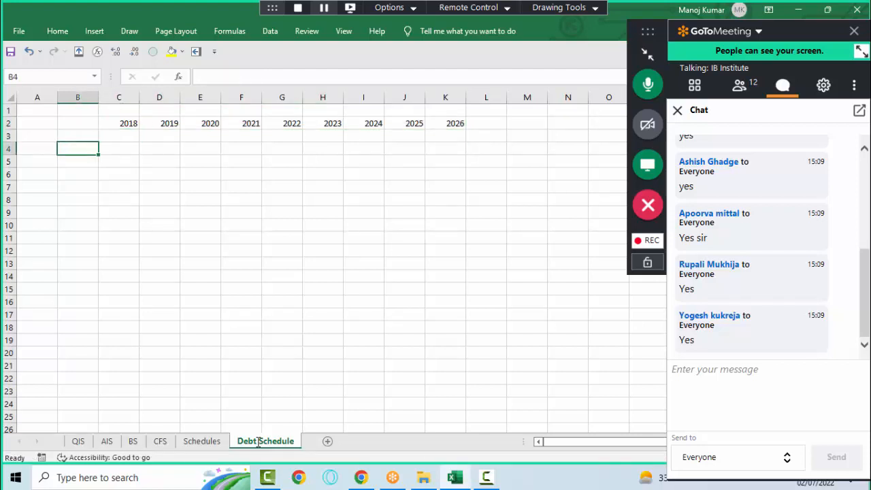
- Add another blank worksheet, enter the label Opening Debt in C11 and fit column C to the text
{"action": "left_click", "coordinate": [328, 442]}
{"action": "left_click", "coordinate": [108, 243]}
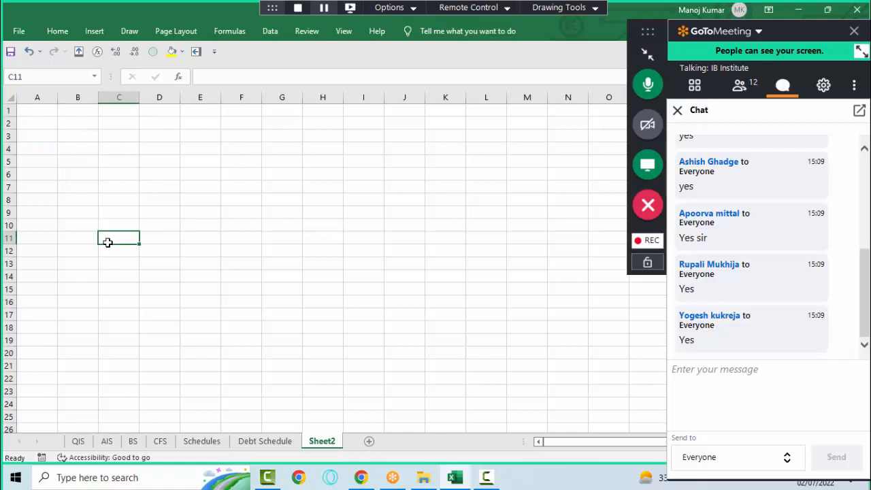
{"action": "type", "text": "Opening"}
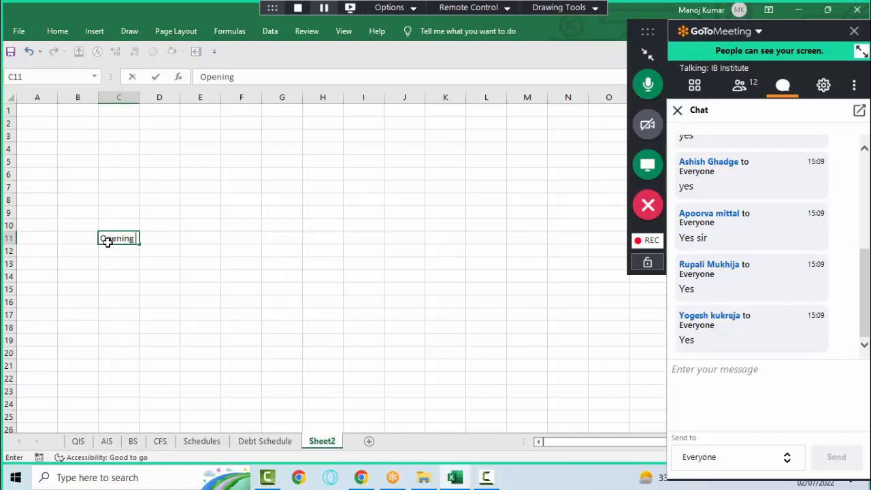
{"action": "type", "text": " Debt"}
{"action": "key", "text": "ctrl+Return"}
{"action": "key", "text": "alt+h"}
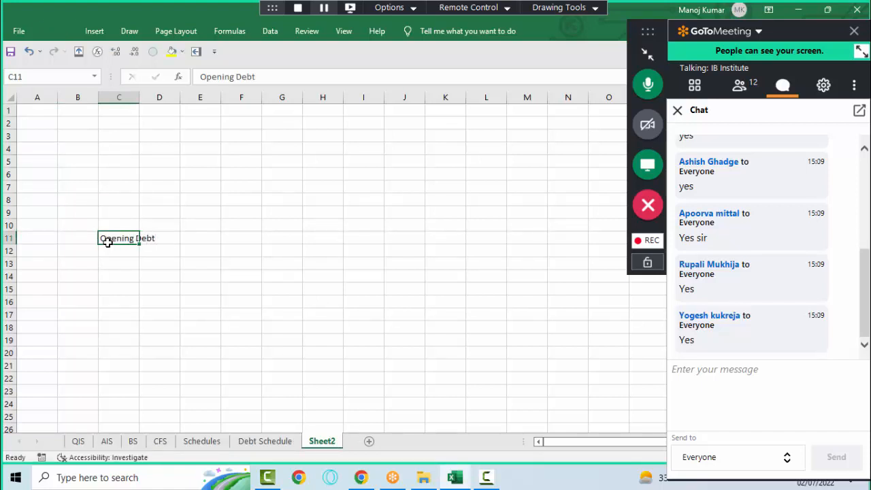
{"action": "key", "text": "Escape"}
- Enter the label Change in Debt in C15 and fit column C to the text
{"action": "key", "text": "Down"}
{"action": "key", "text": "Down"}
{"action": "key", "text": "Down"}
{"action": "key", "text": "Down"}
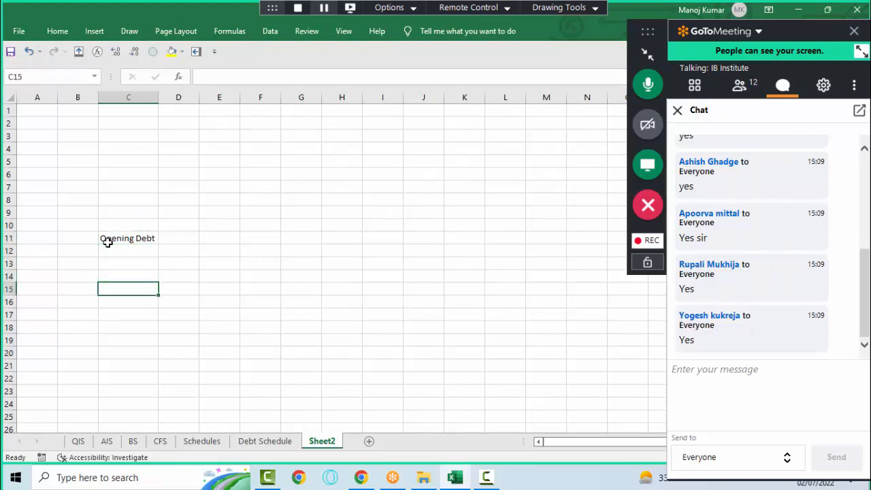
{"action": "type", "text": "Change in Debt"}
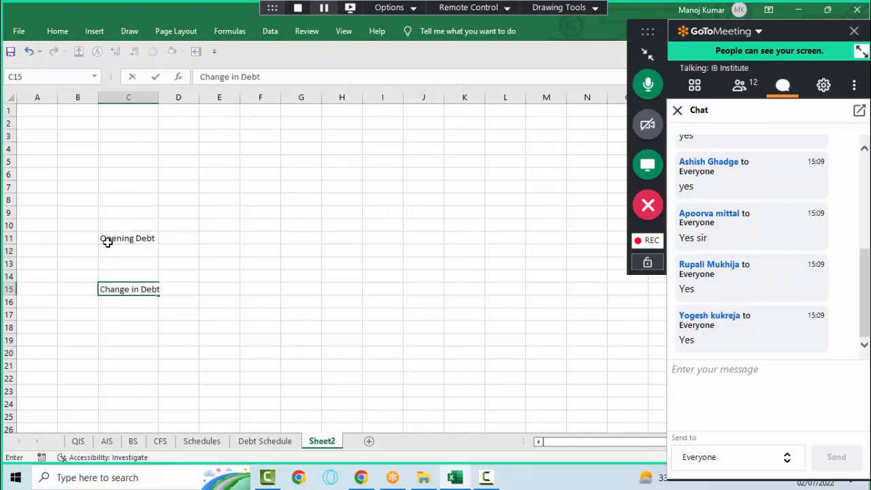
{"action": "key", "text": "ctrl+Return"}
{"action": "key", "text": "alt+h"}
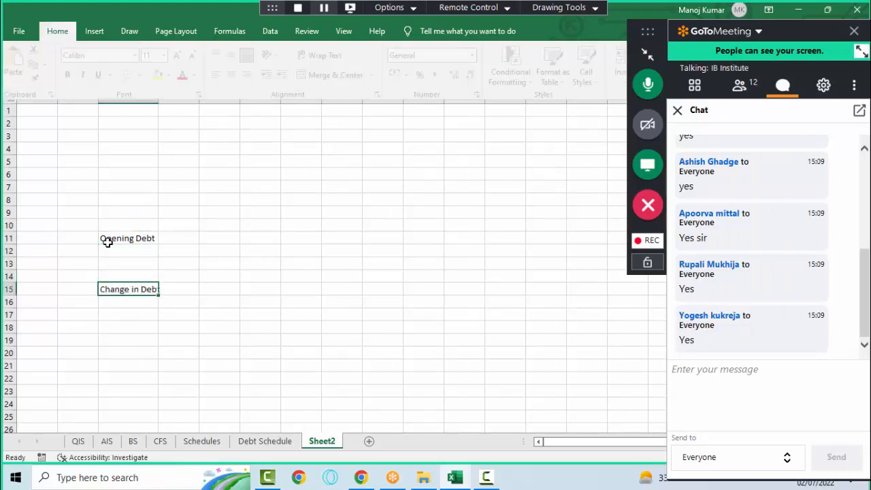
{"action": "key", "text": "o"}
{"action": "key", "text": "i"}
- Enter the label Closing Debt in C20
{"action": "key", "text": "Down"}
{"action": "key", "text": "Down"}
{"action": "key", "text": "Down"}
{"action": "key", "text": "Down"}
{"action": "key", "text": "Down"}
{"action": "type", "text": "Closing D"}
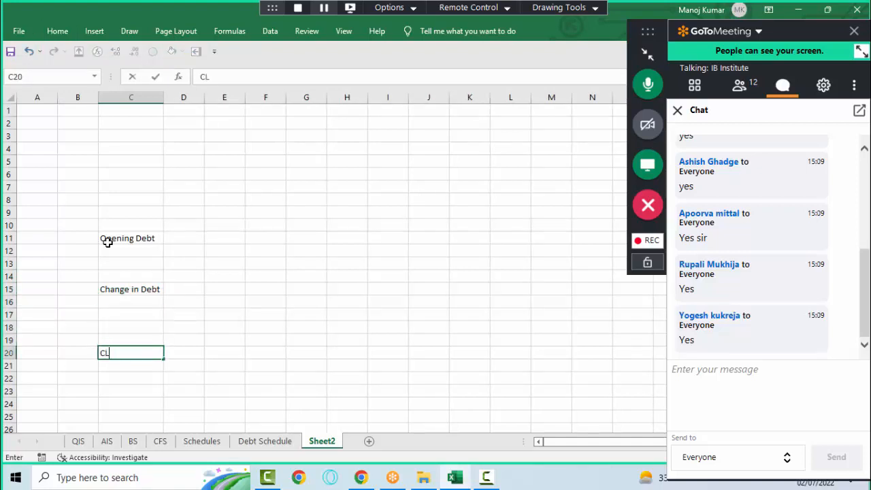
{"action": "type", "text": "ebt"}
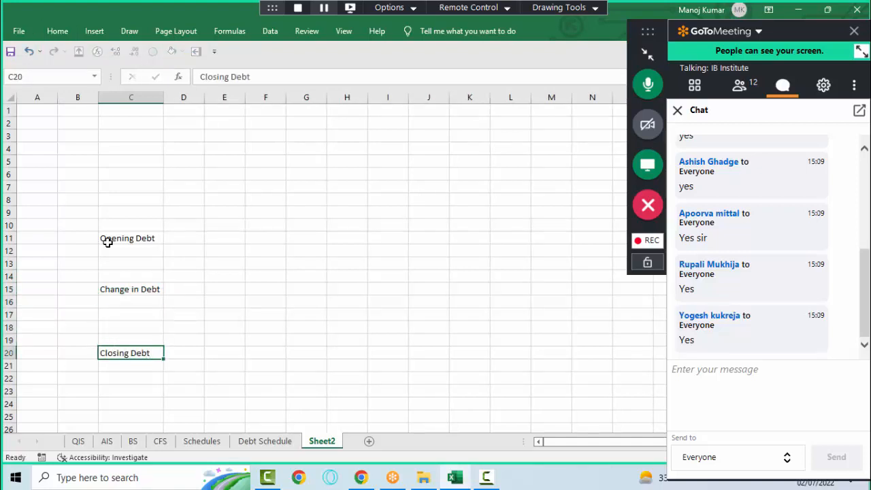
{"action": "key", "text": "Return"}
- Enter 2020 in D8 as the first year header above the debt labels
{"action": "key", "text": "Up"}
{"action": "key", "text": "Right"}
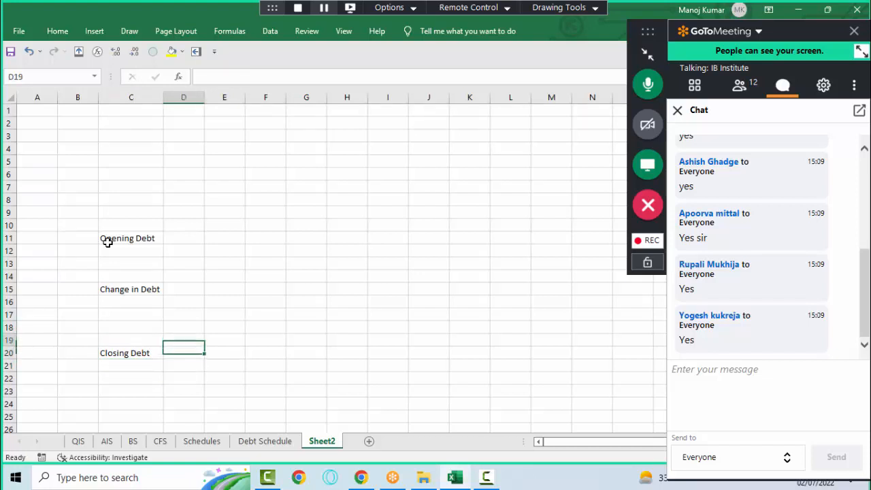
{"action": "key", "text": "Up"}
{"action": "key", "text": "Up"}
{"action": "key", "text": "Up"}
{"action": "key", "text": "Up"}
{"action": "key", "text": "Up"}
{"action": "key", "text": "Up"}
{"action": "key", "text": "Up"}
{"action": "key", "text": "Up"}
{"action": "key", "text": "Up"}
{"action": "key", "text": "Up"}
{"action": "key", "text": "Up"}
{"action": "key", "text": "Up"}
{"action": "key", "text": "Up"}
{"action": "key", "text": "Down"}
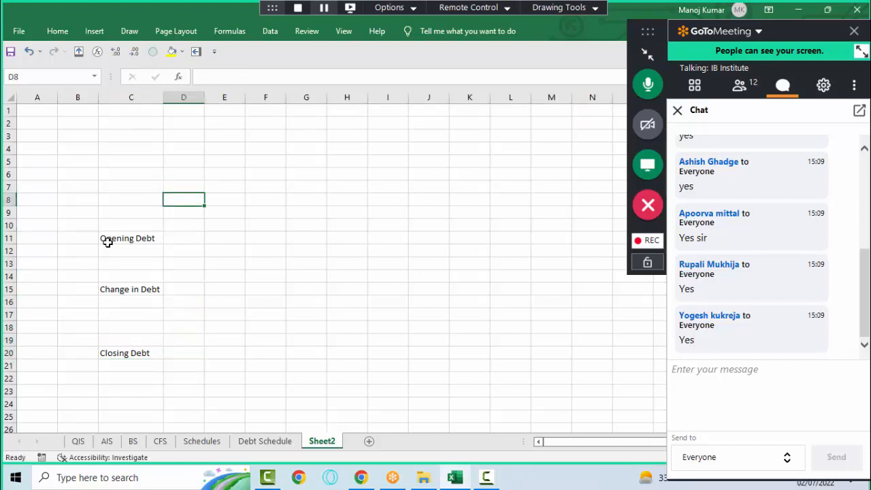
{"action": "type", "text": "20"}
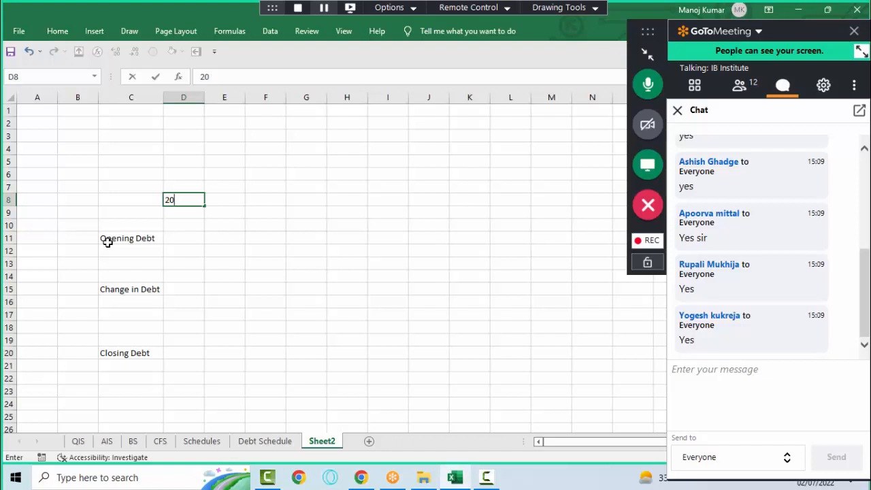
{"action": "type", "text": "20"}
{"action": "key", "text": "Right"}
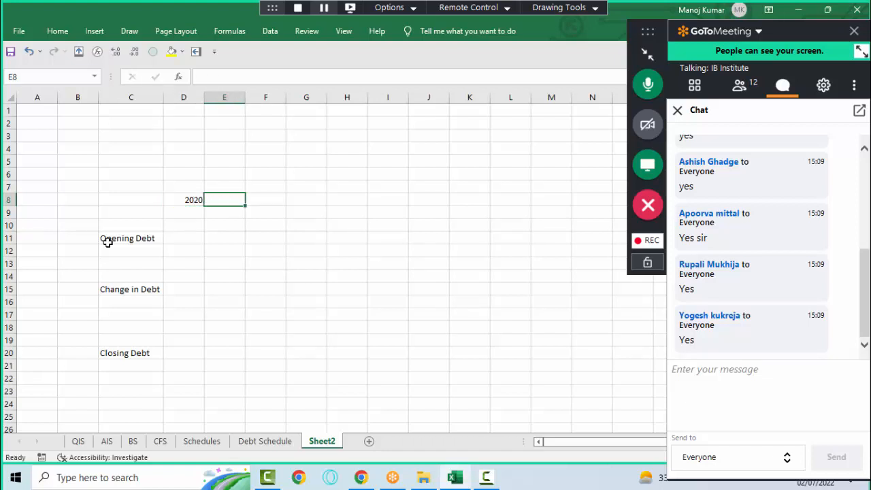
- Build the following year headers with =D8+1 in E8, filled across to K8 to reach 2027
{"action": "type", "text": "="}
{"action": "key", "text": "Left"}
{"action": "type", "text": "+1"}
{"action": "key", "text": "ctrl+Return"}
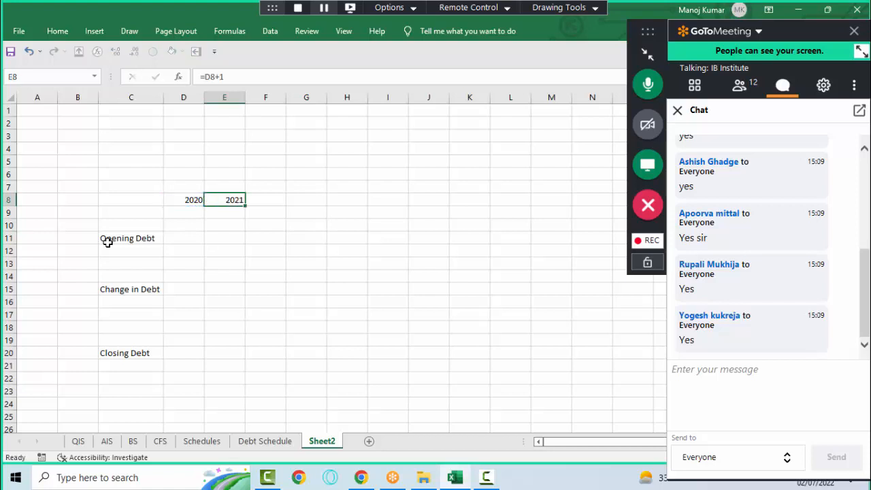
{"action": "key", "text": "shift+Right"}
{"action": "key", "text": "shift+Right"}
{"action": "key", "text": "shift+Right"}
{"action": "key", "text": "shift+Right"}
{"action": "key", "text": "shift+Right"}
{"action": "key", "text": "shift+Right"}
{"action": "key", "text": "ctrl+r"}
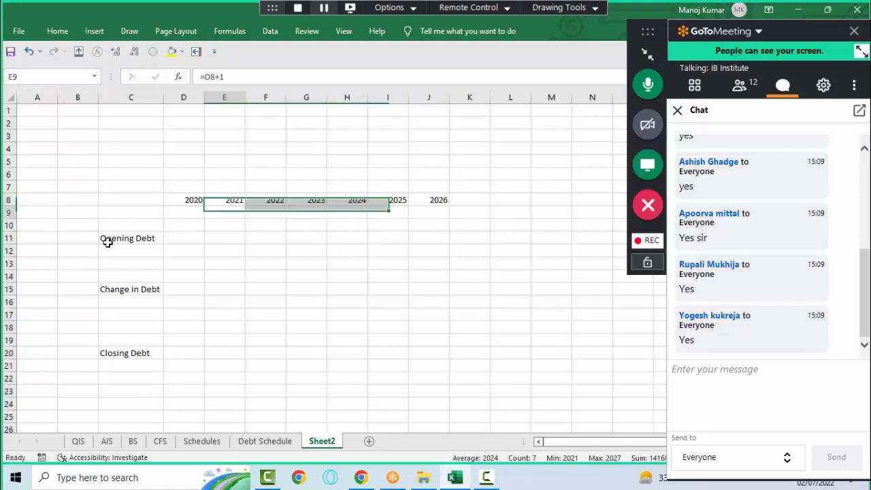
- Enter closing debt of 100 for 2020 in D20 and 150 for 2021 in E20
{"action": "key", "text": "Down"}
{"action": "key", "text": "Down"}
{"action": "key", "text": "Down"}
{"action": "key", "text": "Down"}
{"action": "key", "text": "Down"}
{"action": "key", "text": "Down"}
{"action": "key", "text": "Down"}
{"action": "key", "text": "Down"}
{"action": "key", "text": "Down"}
{"action": "key", "text": "Down"}
{"action": "key", "text": "Down"}
{"action": "key", "text": "Down"}
{"action": "key", "text": "Down"}
{"action": "key", "text": "Up"}
{"action": "key", "text": "Left"}
{"action": "key", "text": "shift+Right"}
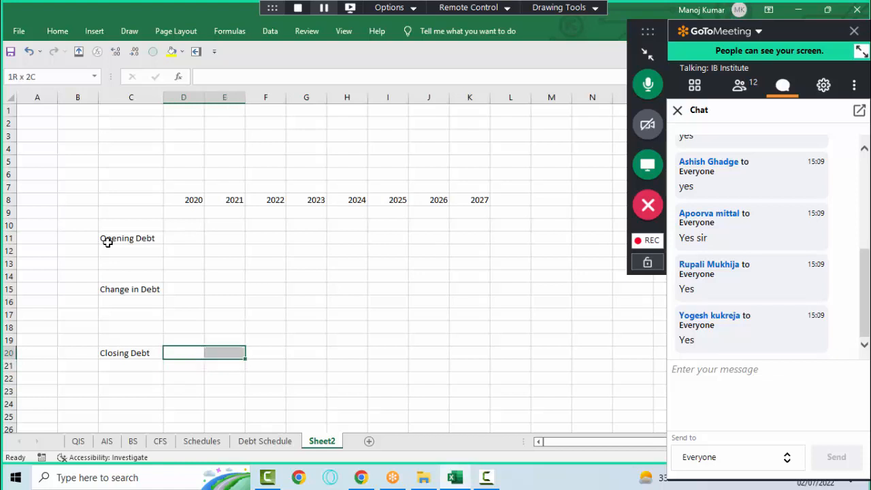
{"action": "key", "text": "shift+Left"}
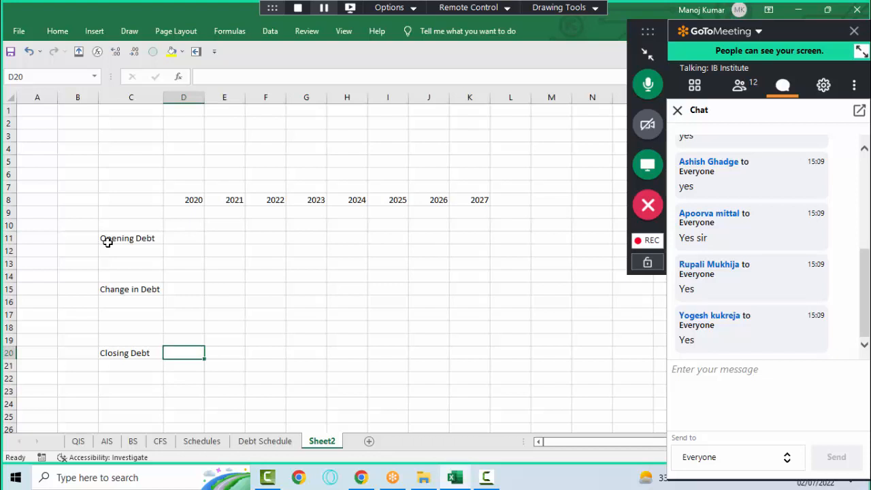
{"action": "type", "text": "100"}
{"action": "key", "text": "Right"}
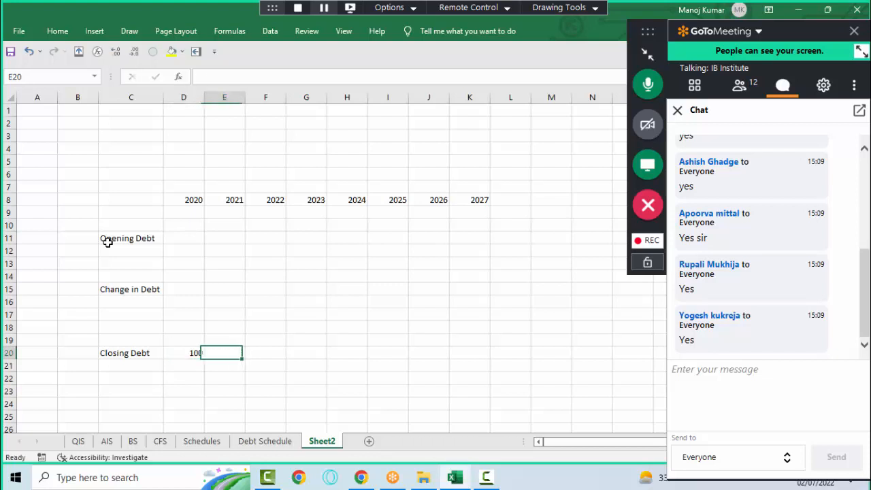
{"action": "type", "text": "150"}
{"action": "key", "text": "ctrl+Return"}
- Link the 2022 opening debt in F11 to the prior year's closing debt with =E20
{"action": "key", "text": "Right"}
{"action": "key", "text": "Left"}
{"action": "key", "text": "Right"}
{"action": "key", "text": "ctrl+Up"}
{"action": "key", "text": "Down"}
{"action": "key", "text": "Down"}
{"action": "key", "text": "Down"}
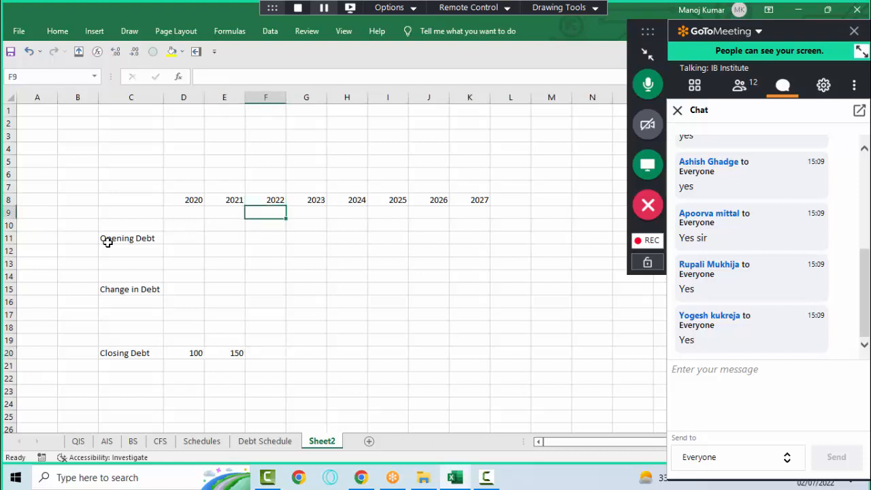
{"action": "type", "text": "="}
{"action": "key", "text": "Left"}
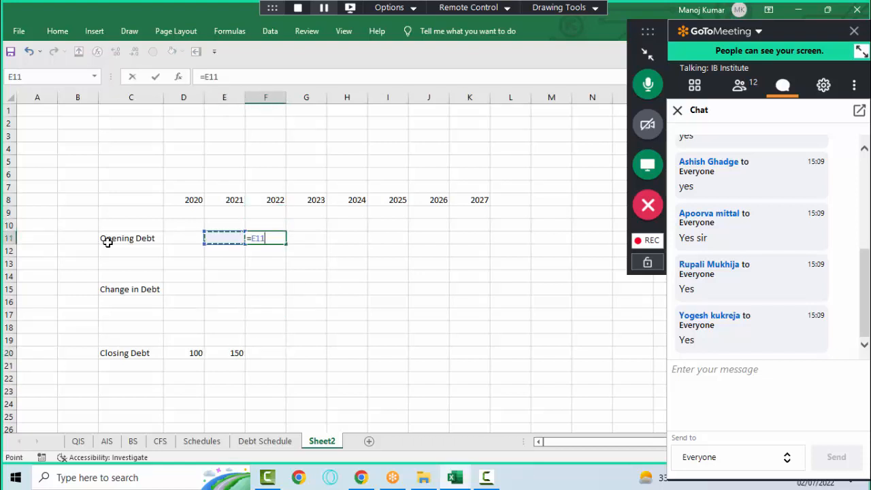
{"action": "key", "text": "ctrl+Down"}
{"action": "key", "text": "ctrl+Return"}
- Calculate the 2022 closing debt in F20 as opening debt plus change in debt with =F11+F15
{"action": "key", "text": "Down"}
{"action": "key", "text": "Down"}
{"action": "key", "text": "Down"}
{"action": "key", "text": "Down"}
{"action": "key", "text": "Down"}
{"action": "key", "text": "Down"}
{"action": "key", "text": "Down"}
{"action": "key", "text": "Down"}
{"action": "key", "text": "Down"}
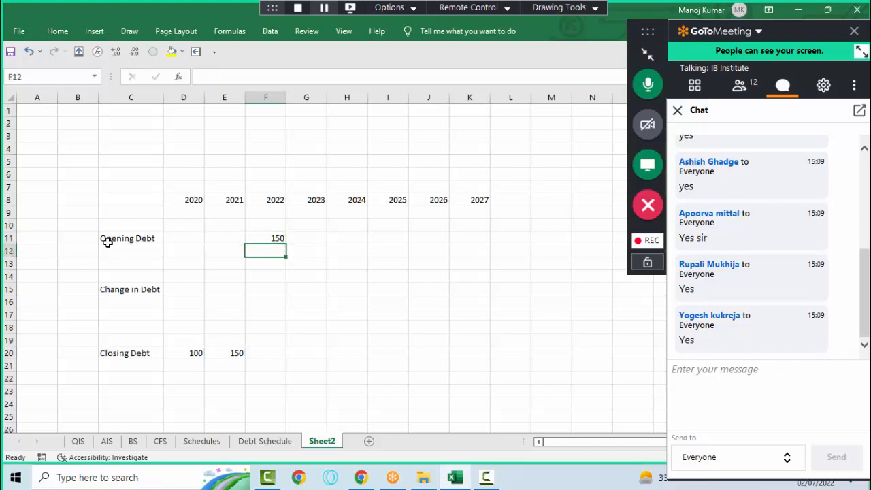
{"action": "type", "text": "="}
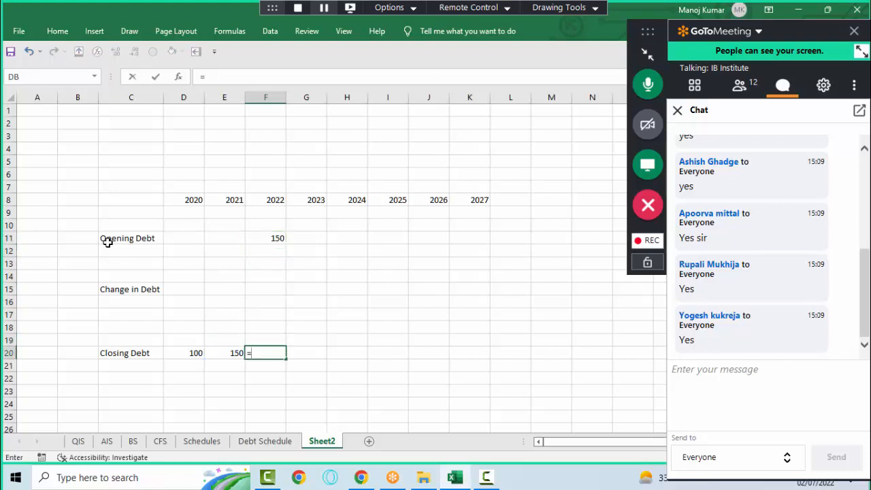
{"action": "key", "text": "ctrl+Up"}
{"action": "type", "text": "+"}
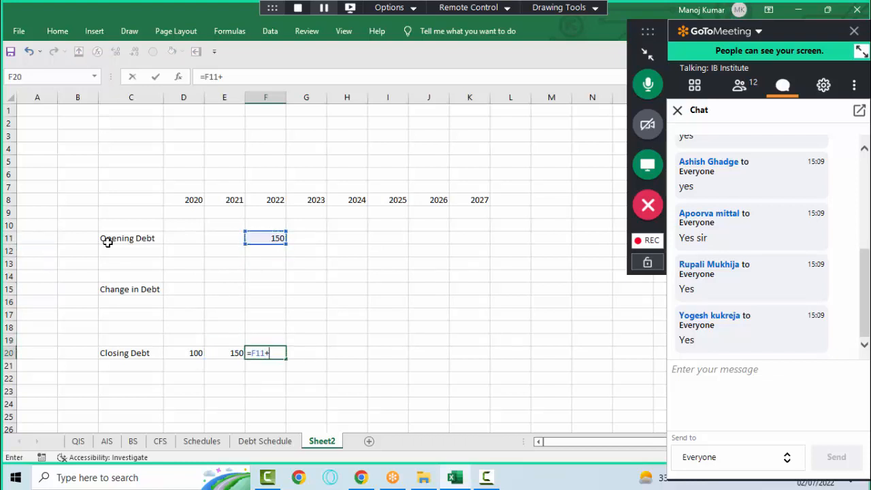
{"action": "key", "text": "Up"}
{"action": "key", "text": "Up"}
{"action": "key", "text": "Up"}
{"action": "key", "text": "Up"}
{"action": "key", "text": "Up"}
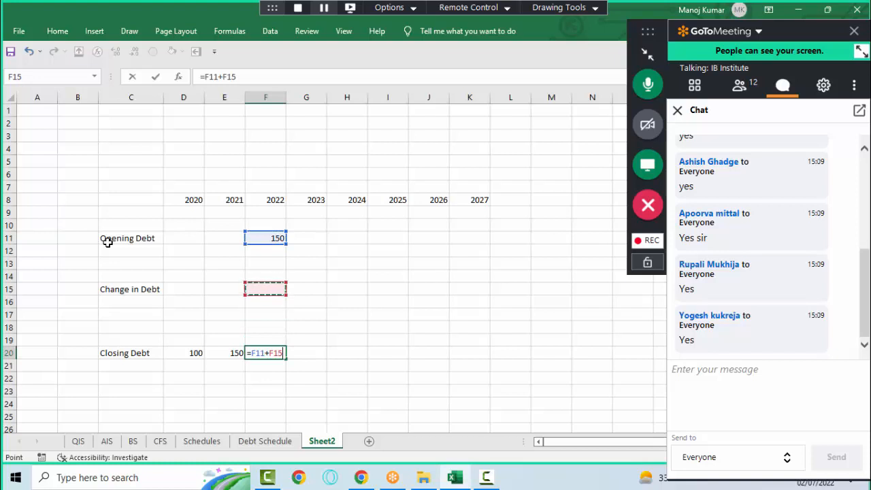
{"action": "key", "text": "ctrl+Return"}
- Fill the 2022 debt formulas in F11:F20 across to column K for 2023 to 2027
{"action": "key", "text": "ctrl+Up"}
{"action": "key", "text": "ctrl+shift+Down"}
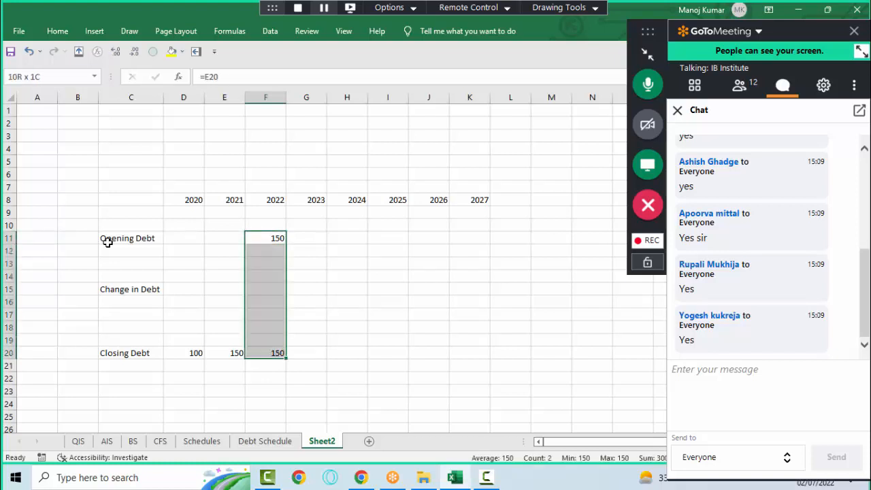
{"action": "key", "text": "shift+Right"}
{"action": "key", "text": "shift+Right"}
{"action": "key", "text": "shift+Right"}
{"action": "key", "text": "shift+Right"}
{"action": "key", "text": "shift+Right"}
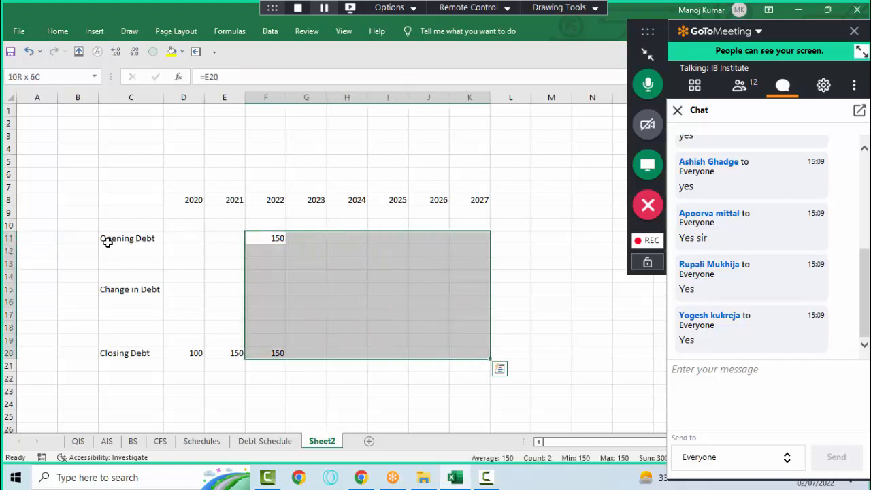
{"action": "key", "text": "ctrl+r"}
- Shade the Change in Debt cells F15:K15 with a light blue fill
{"action": "key", "text": "Down"}
{"action": "key", "text": "Down"}
{"action": "key", "text": "Down"}
{"action": "key", "text": "Down"}
{"action": "key", "text": "shift+Right"}
{"action": "key", "text": "shift+Right"}
{"action": "key", "text": "shift+Right"}
{"action": "key", "text": "shift+Right"}
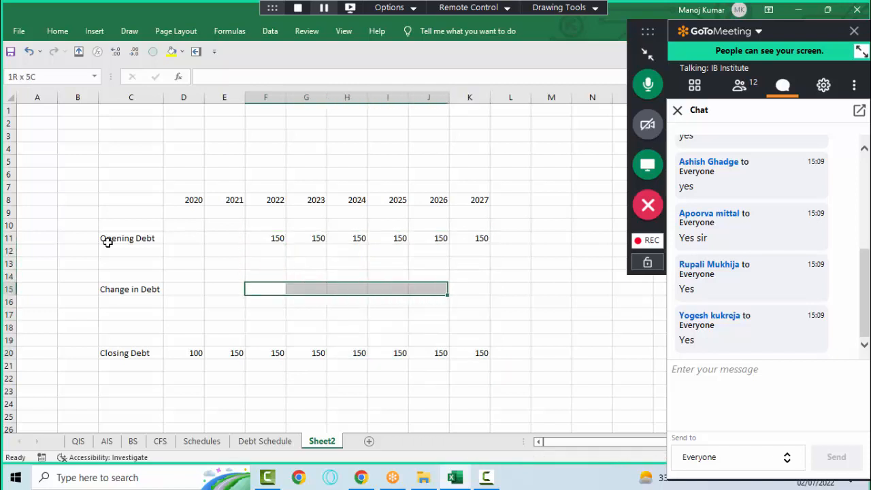
{"action": "key", "text": "shift+Right"}
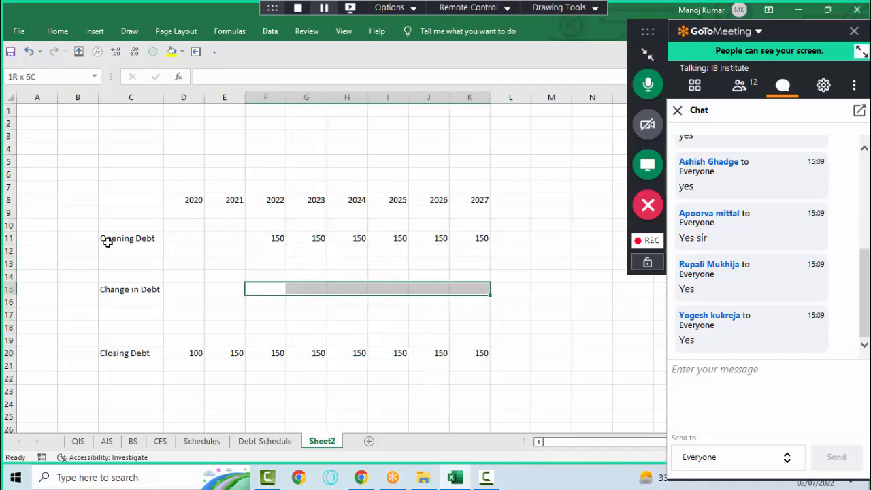
{"action": "left_click", "coordinate": [183, 52]}
{"action": "left_click", "coordinate": [213, 101]}
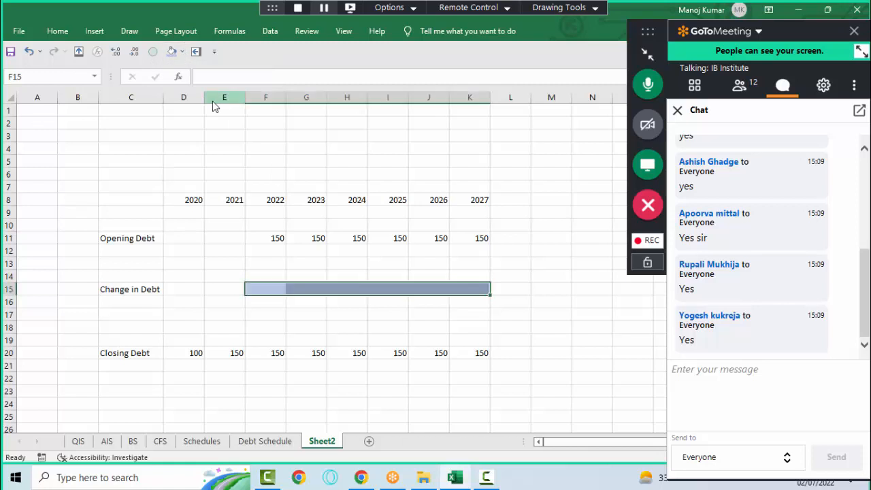
- Insert a new blank row at row 10, above the Opening Debt line
{"action": "key", "text": "Down"}
{"action": "key", "text": "Up"}
{"action": "key", "text": "ctrl+Up"}
{"action": "key", "text": "ctrl+Down"}
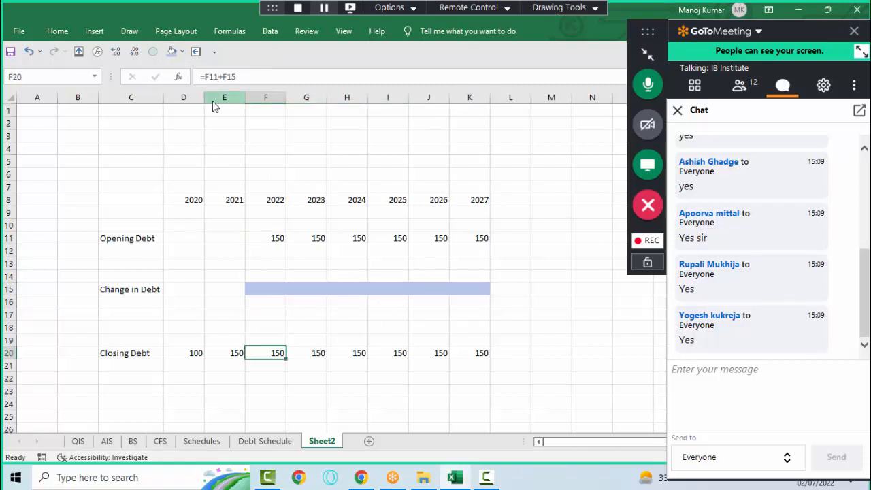
{"action": "key", "text": "ctrl+Up"}
{"action": "key", "text": "Up"}
{"action": "key", "text": "Left"}
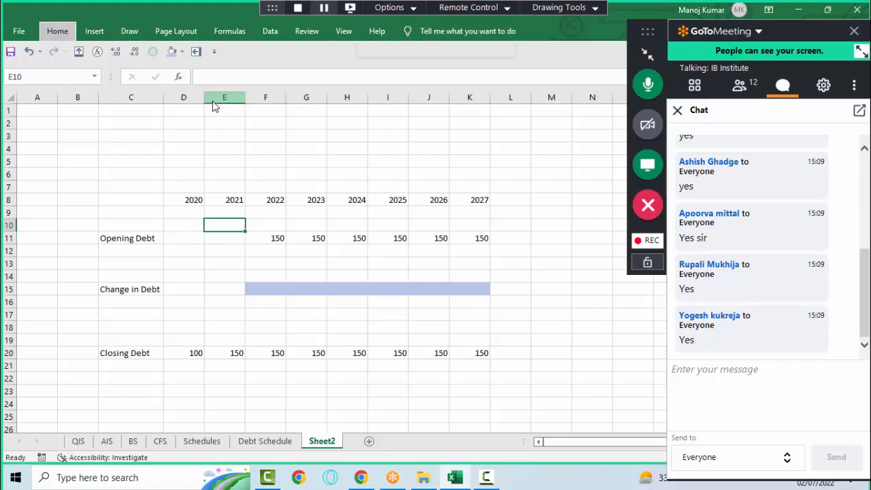
{"action": "key", "text": "alt+i"}
{"action": "key", "text": "r"}
- Enter the label Free Cash For Debt in C10 and fit column C to the text
{"action": "key", "text": "Left"}
{"action": "key", "text": "Left"}
{"action": "type", "text": "F"}
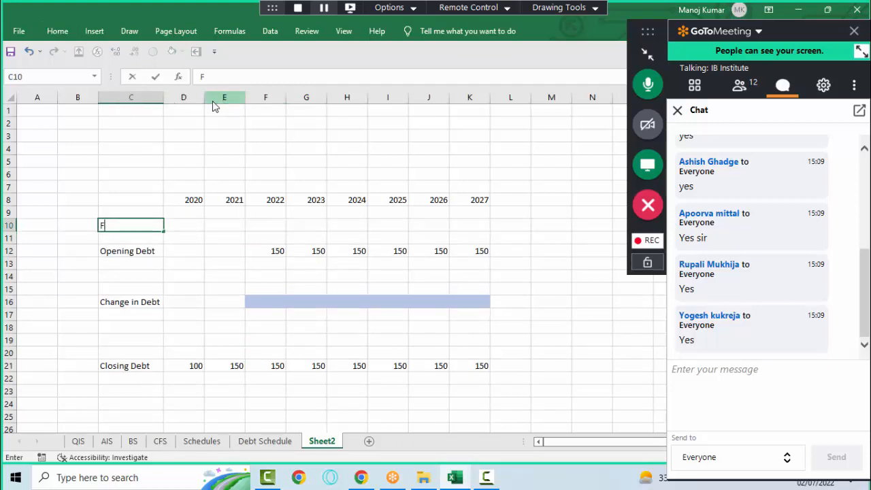
{"action": "type", "text": "ree Cash For"}
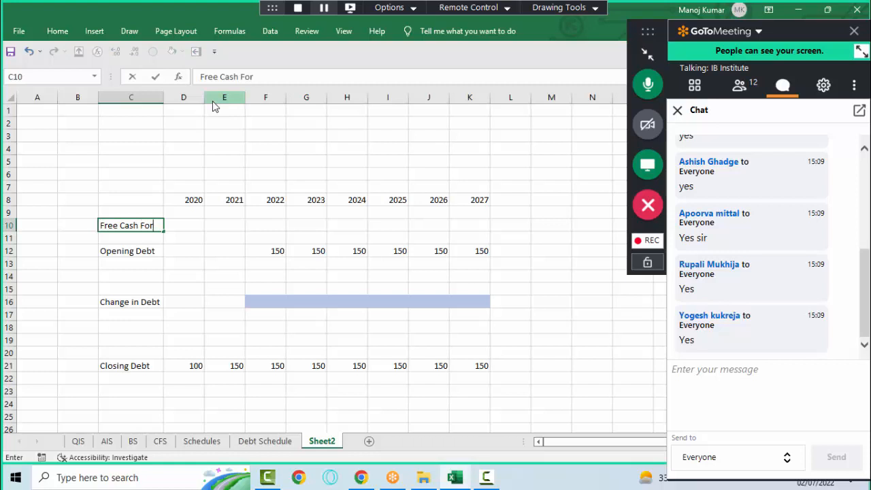
{"action": "type", "text": " Debt"}
{"action": "key", "text": "ctrl+Return"}
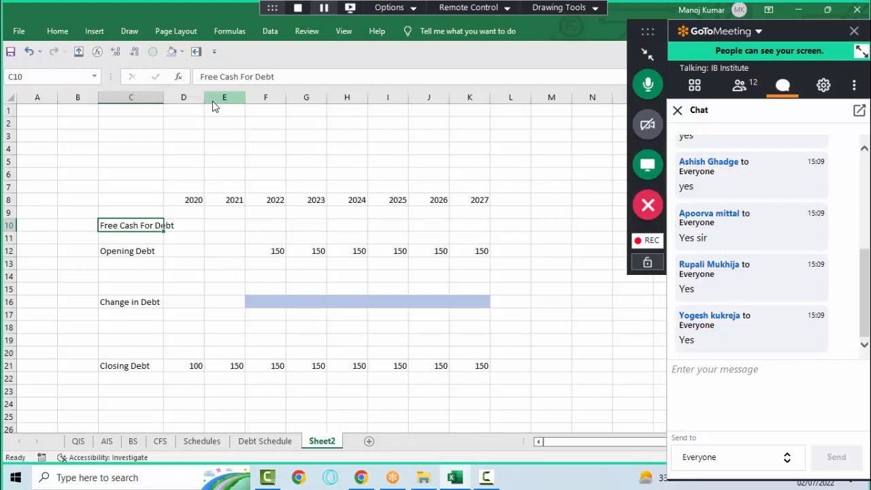
{"action": "key", "text": "alt+h"}
{"action": "key", "text": "o"}
{"action": "key", "text": "i"}
- Enter 80 as the 2022 Free Cash For Debt in F10
{"action": "key", "text": "Right"}
{"action": "key", "text": "Right"}
{"action": "key", "text": "Right"}
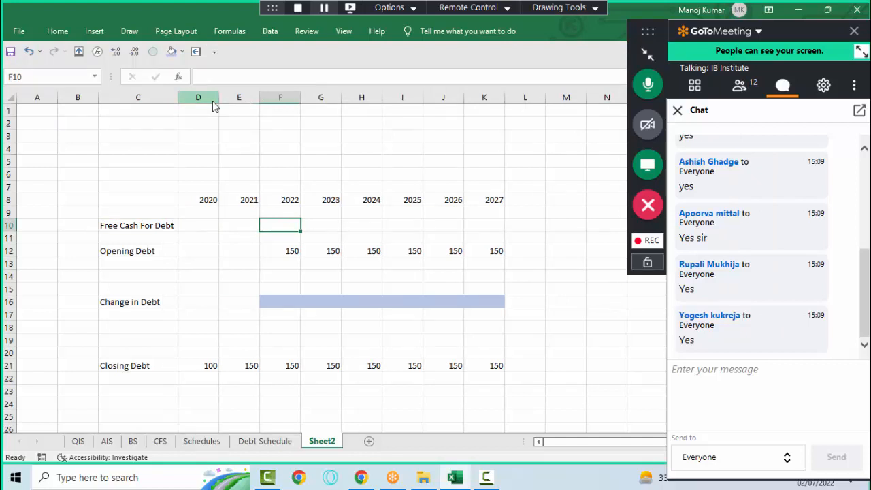
{"action": "type", "text": "80"}
{"action": "key", "text": "Return"}
- Enter -80 as the 2022 Change in Debt in F16
{"action": "key", "text": "Right"}
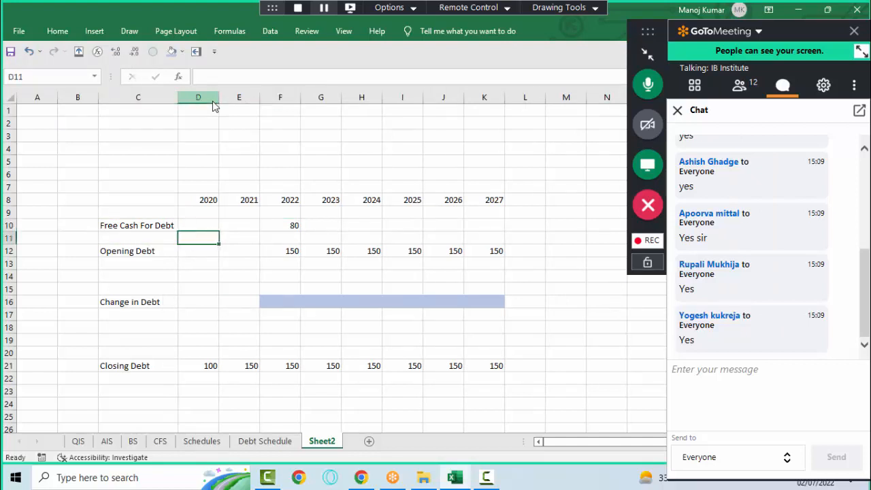
{"action": "key", "text": "Right"}
{"action": "key", "text": "Right"}
{"action": "key", "text": "Down"}
{"action": "key", "text": "Down"}
{"action": "key", "text": "Down"}
{"action": "key", "text": "Down"}
{"action": "key", "text": "Down"}
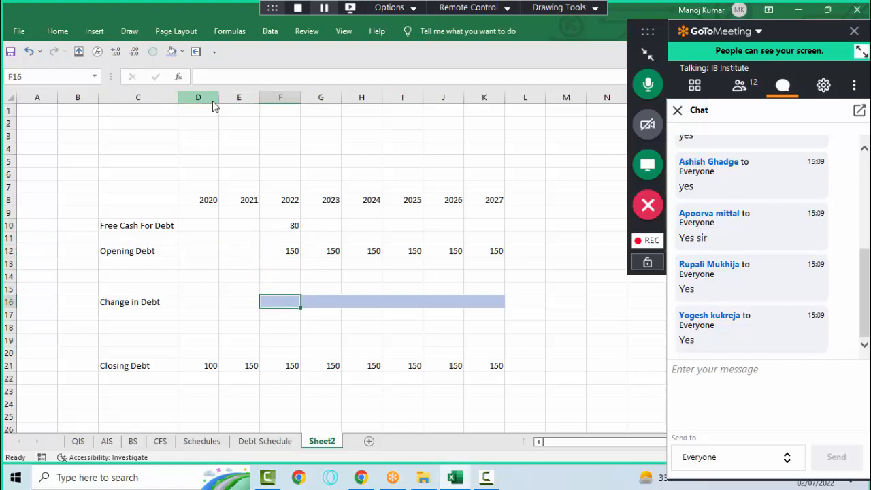
{"action": "type", "text": "-80"}
{"action": "key", "text": "Return"}
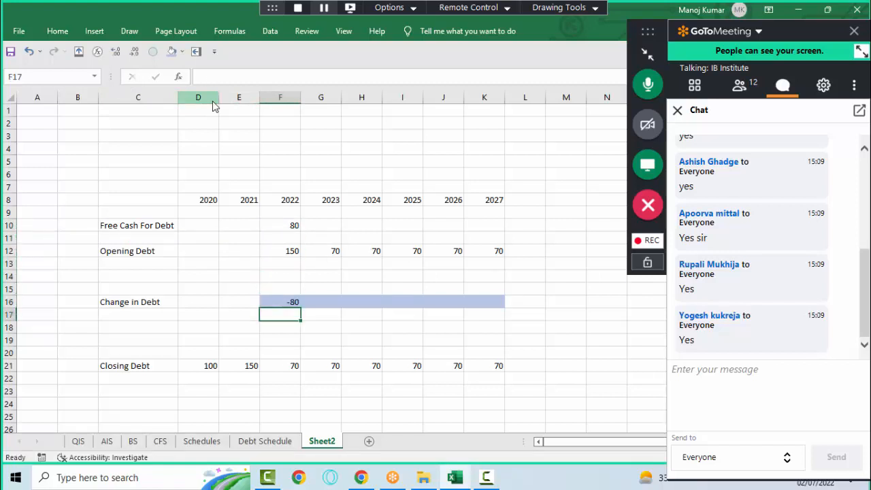
- Change the 2022 Free Cash For Debt in F10 to -40
{"action": "key", "text": "Up"}
{"action": "key", "text": "Up"}
{"action": "key", "text": "Up"}
{"action": "key", "text": "Up"}
{"action": "key", "text": "Up"}
{"action": "key", "text": "Up"}
{"action": "key", "text": "Up"}
{"action": "key", "text": "F2"}
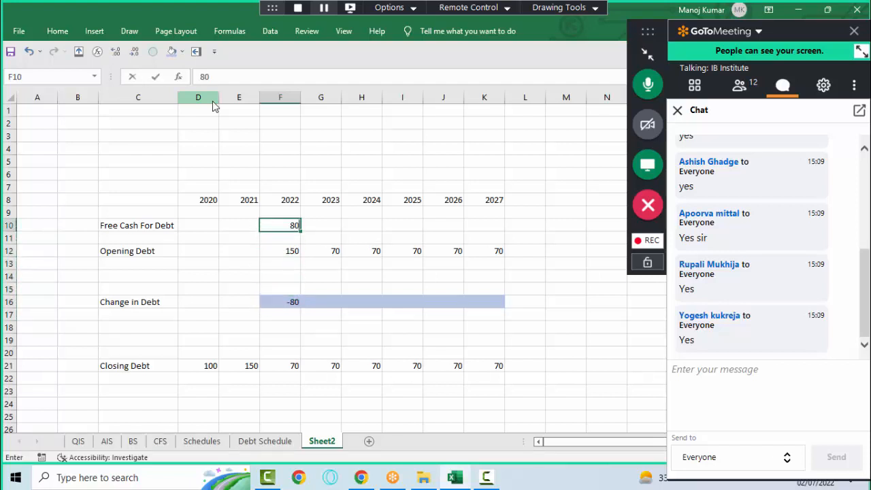
{"action": "key", "text": "BackSpace"}
{"action": "key", "text": "BackSpace"}
{"action": "type", "text": "-40"}
{"action": "key", "text": "Return"}
- Set the 2022 Change in Debt in F16 to 40 and check the 2022 Closing Debt formula in F21
{"action": "key", "text": "Down"}
{"action": "key", "text": "Down"}
{"action": "key", "text": "Down"}
{"action": "key", "text": "Down"}
{"action": "key", "text": "Down"}
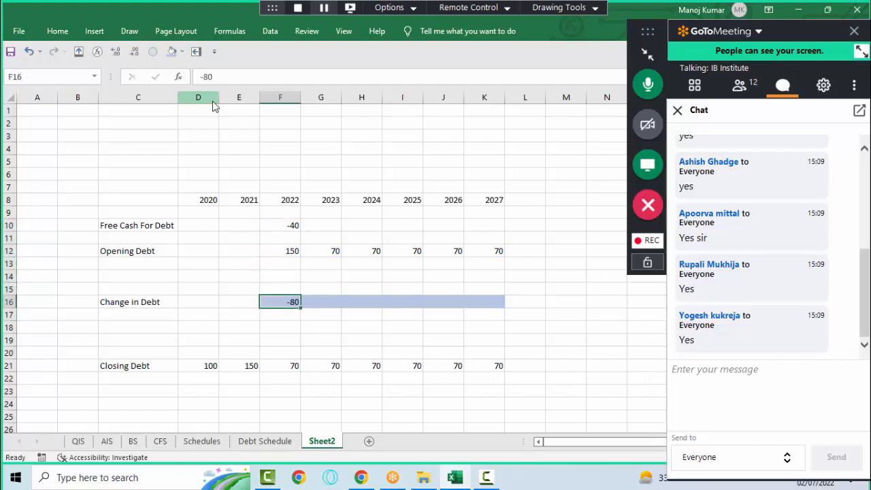
{"action": "type", "text": "40"}
{"action": "key", "text": "Return"}
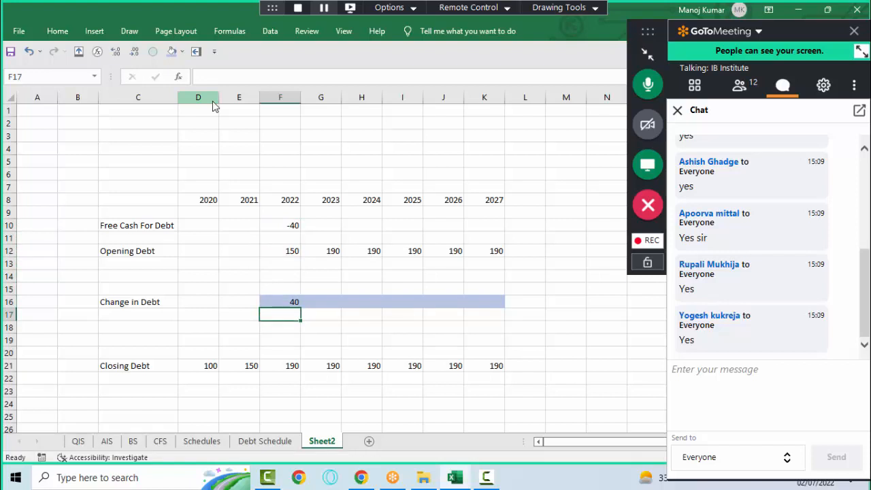
{"action": "key", "text": "Down"}
{"action": "key", "text": "Down"}
{"action": "key", "text": "Down"}
{"action": "key", "text": "Down"}
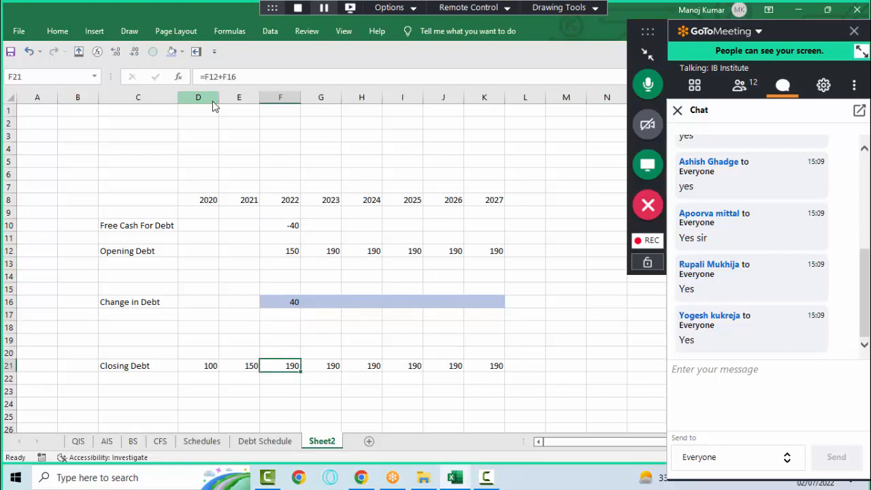
- Set the 2022 Free Cash For Debt in F10 back to 80
{"action": "key", "text": "Up"}
{"action": "key", "text": "Up"}
{"action": "key", "text": "Up"}
{"action": "key", "text": "Up"}
{"action": "key", "text": "Up"}
{"action": "key", "text": "Up"}
{"action": "key", "text": "Up"}
{"action": "key", "text": "Up"}
{"action": "key", "text": "Up"}
{"action": "key", "text": "Up"}
{"action": "key", "text": "Up"}
{"action": "type", "text": "80"}
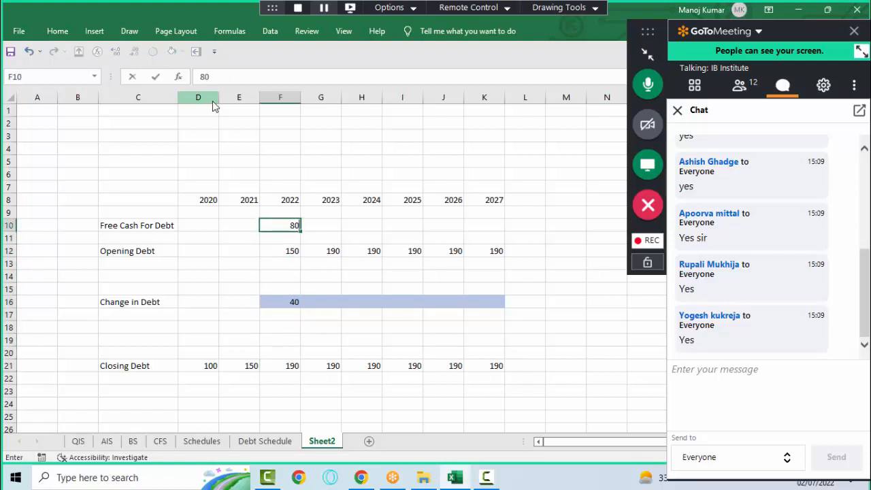
{"action": "key", "text": "Return"}
- Set the 2022 Change in Debt in F16 back to -80
{"action": "key", "text": "Down"}
{"action": "key", "text": "Down"}
{"action": "key", "text": "Down"}
{"action": "key", "text": "Down"}
{"action": "key", "text": "Down"}
{"action": "key", "text": "F2"}
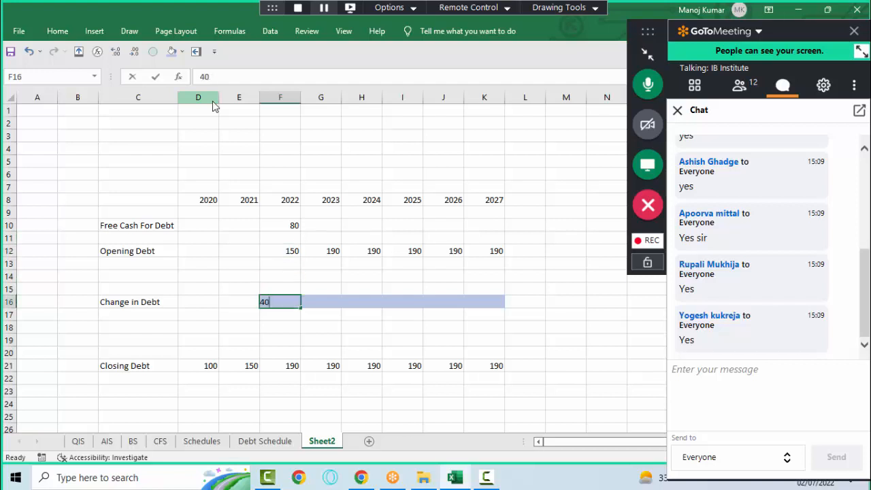
{"action": "type", "text": "-70"}
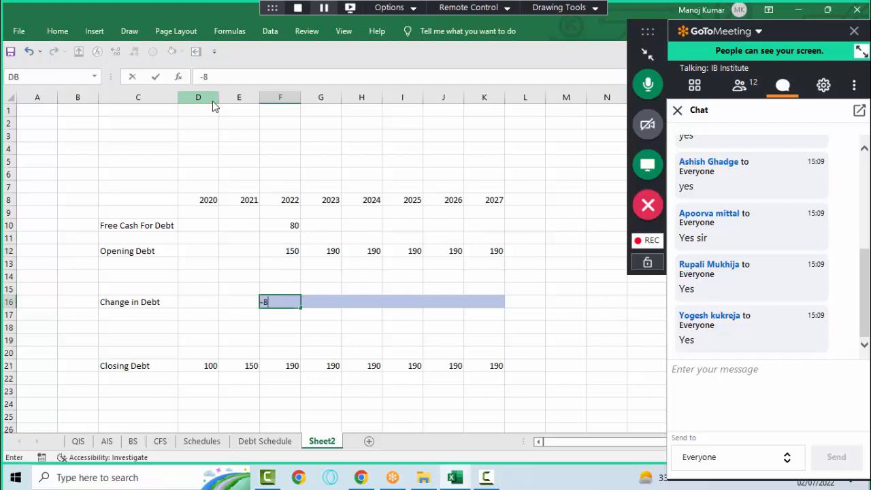
{"action": "type", "text": "0"}
{"action": "key", "text": "Return"}
- Enter 50 as the 2023 Free Cash For Debt in G10
{"action": "key", "text": "Right"}
{"action": "key", "text": "Up"}
{"action": "key", "text": "Up"}
{"action": "key", "text": "Up"}
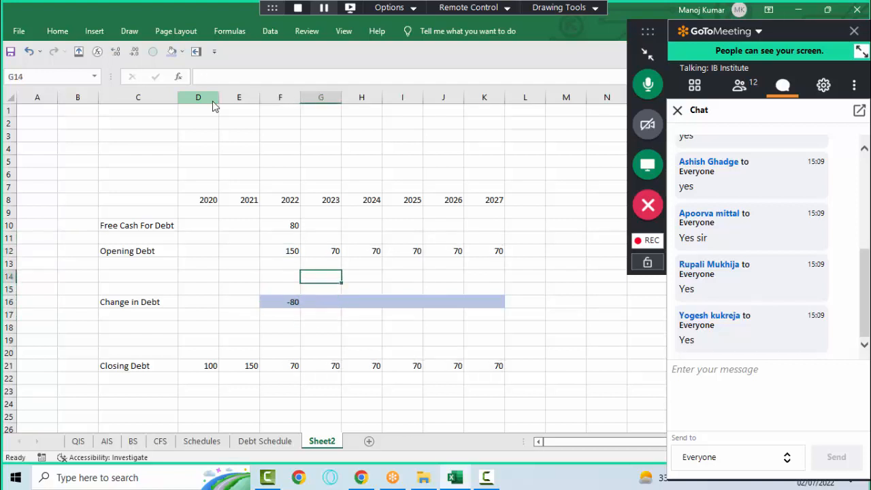
{"action": "key", "text": "Up"}
{"action": "key", "text": "Up"}
{"action": "key", "text": "Up"}
{"action": "key", "text": "Up"}
{"action": "type", "text": "50"}
{"action": "key", "text": "Return"}
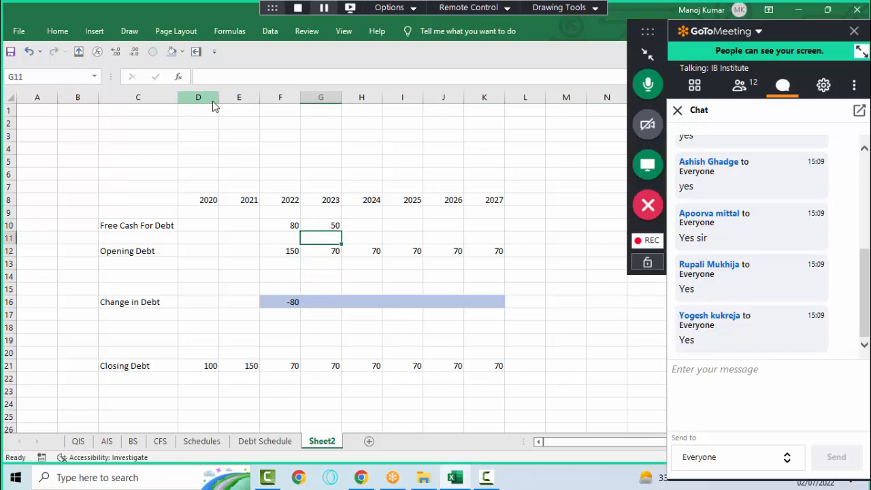
- Enter -50 as the 2023 Change in Debt in G16
{"action": "key", "text": "Down"}
{"action": "key", "text": "Down"}
{"action": "key", "text": "Down"}
{"action": "key", "text": "Down"}
{"action": "key", "text": "Down"}
{"action": "type", "text": "-50"}
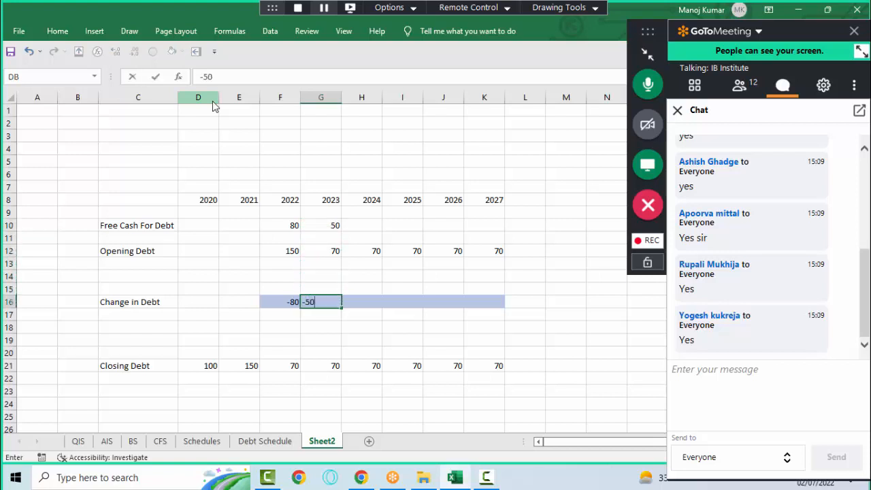
{"action": "key", "text": "Return"}
- Enter 30 as the 2024 Free Cash For Debt in H10
{"action": "key", "text": "Up"}
{"action": "key", "text": "Up"}
{"action": "key", "text": "Up"}
{"action": "key", "text": "Up"}
{"action": "key", "text": "Up"}
{"action": "key", "text": "Up"}
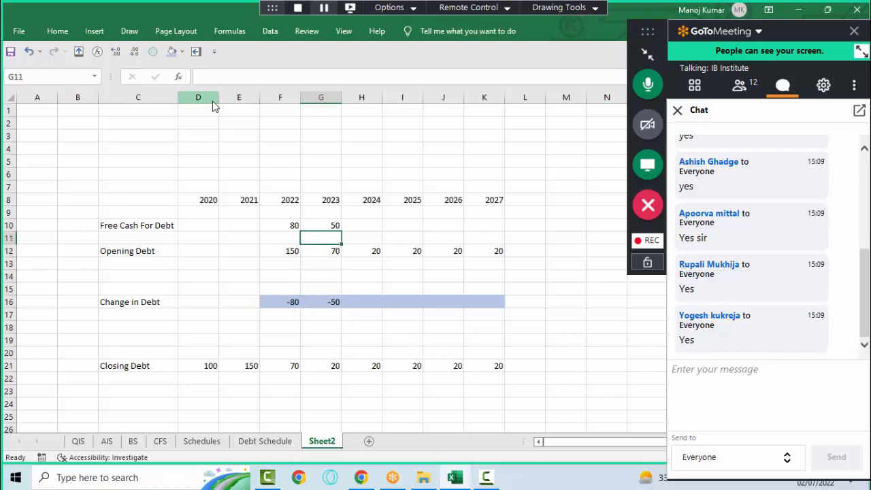
{"action": "key", "text": "Up"}
{"action": "key", "text": "Right"}
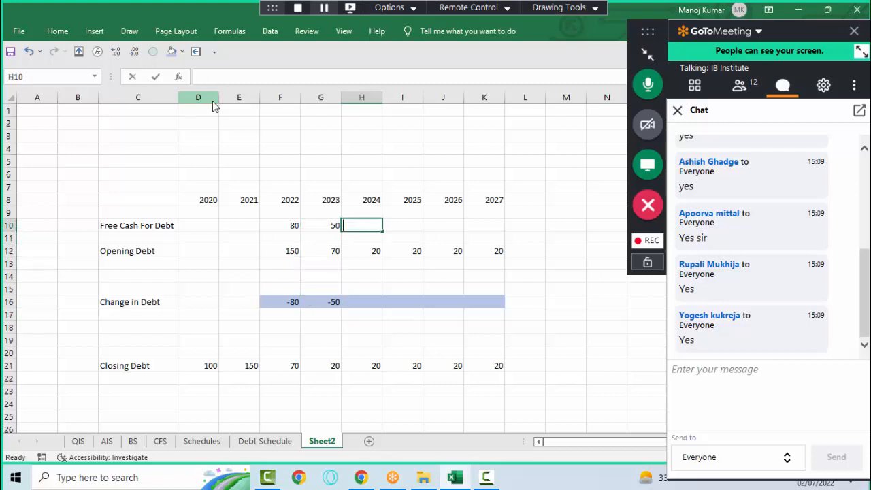
{"action": "type", "text": "30"}
{"action": "key", "text": "Return"}
- Enter -20 as the 2024 Change in Debt in H16
{"action": "key", "text": "Down"}
{"action": "key", "text": "Down"}
{"action": "key", "text": "Down"}
{"action": "key", "text": "Down"}
{"action": "key", "text": "Down"}
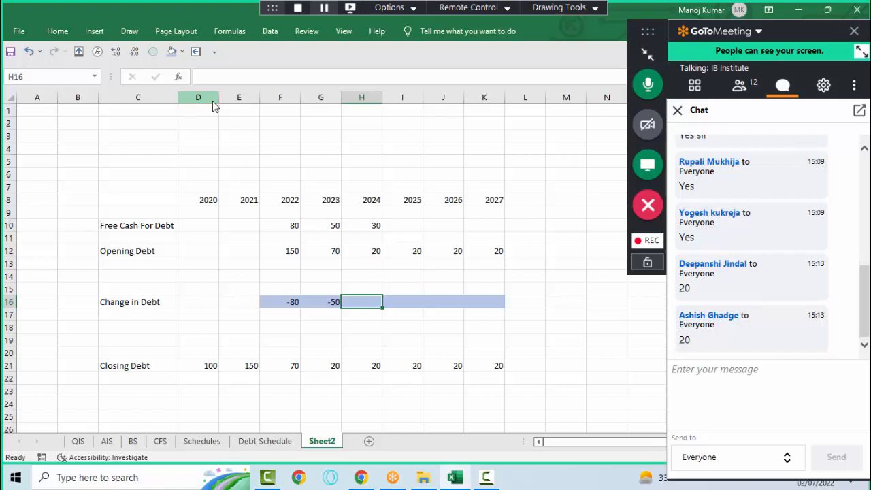
{"action": "type", "text": "-20"}
{"action": "key", "text": "Return"}
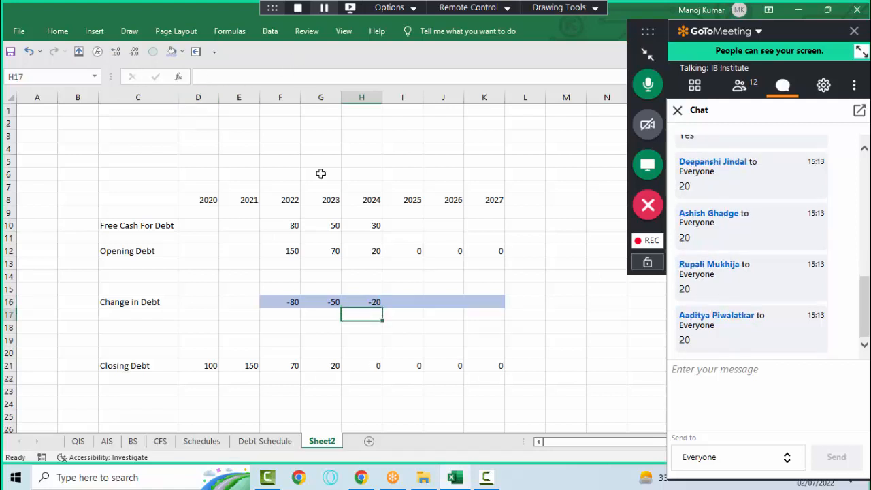
- Compare Free Cash For Debt with Opening Debt for 2022 to 2024 against each year's Change in Debt
{"action": "left_click", "coordinate": [374, 250]}
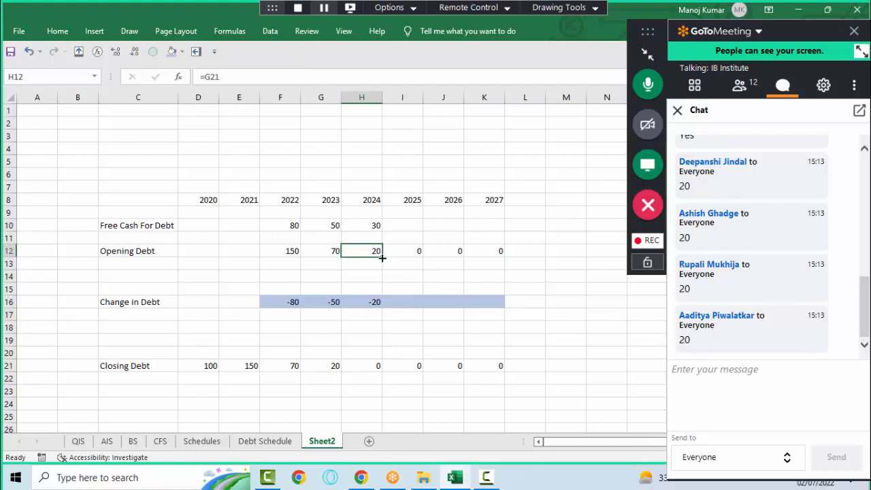
{"action": "left_click", "coordinate": [334, 227]}
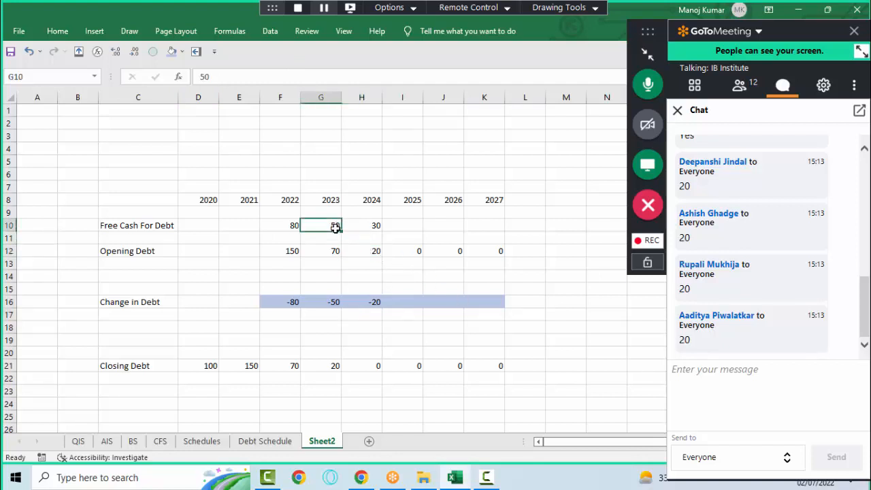
{"action": "left_click", "coordinate": [334, 251]}
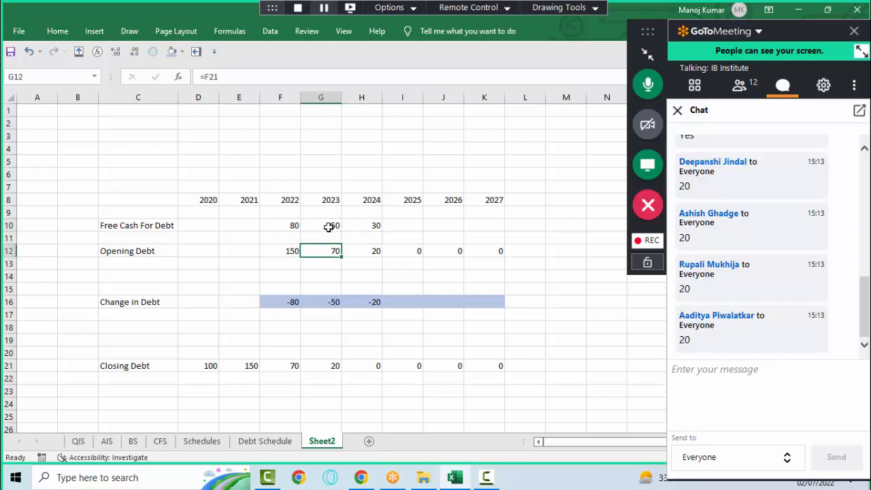
{"action": "left_click", "coordinate": [329, 226]}
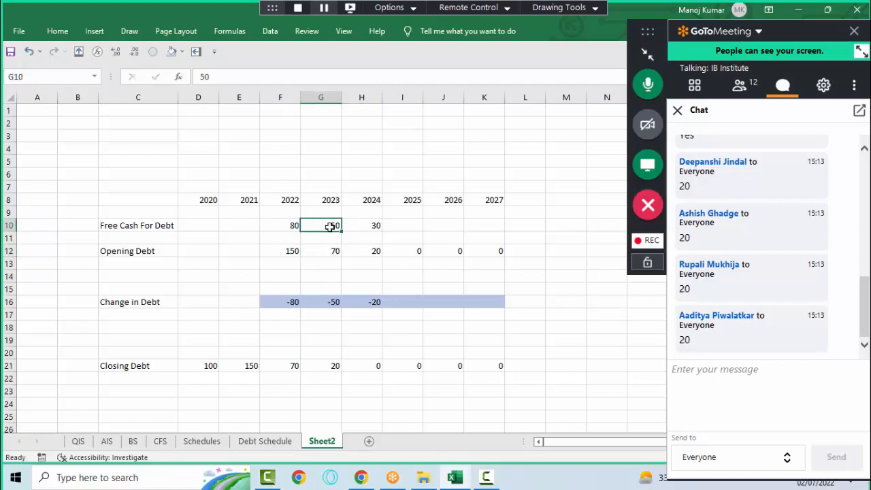
{"action": "left_click_drag", "start_coordinate": [292, 224], "coordinate": [291, 251]}
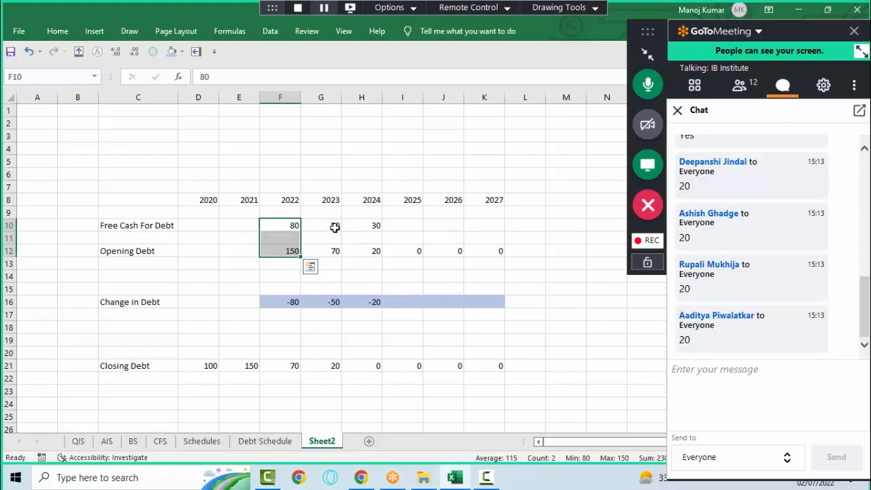
{"action": "left_click_drag", "start_coordinate": [334, 226], "coordinate": [335, 252]}
{"action": "left_click_drag", "start_coordinate": [368, 227], "coordinate": [368, 249]}
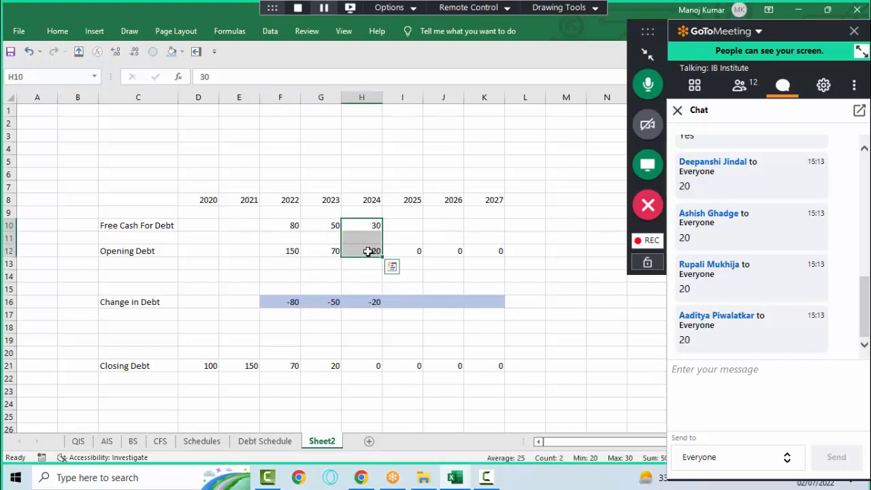
{"action": "left_click_drag", "start_coordinate": [292, 225], "coordinate": [288, 248]}
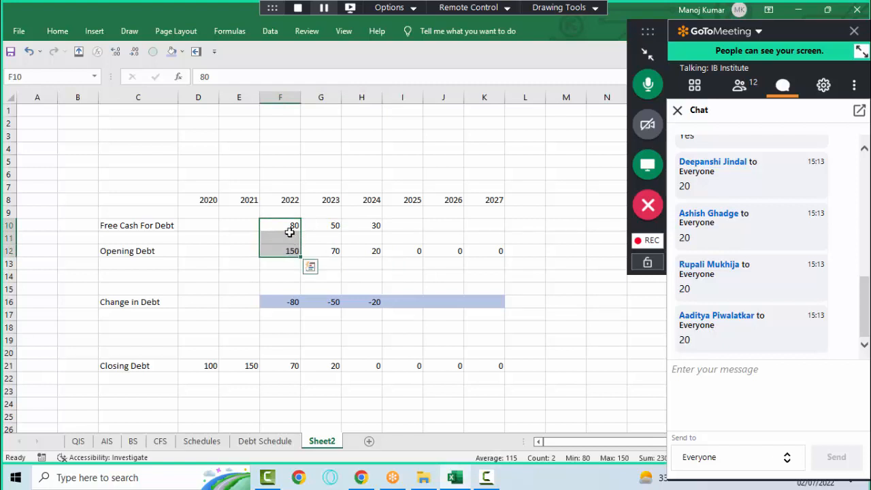
{"action": "left_click", "coordinate": [291, 299]}
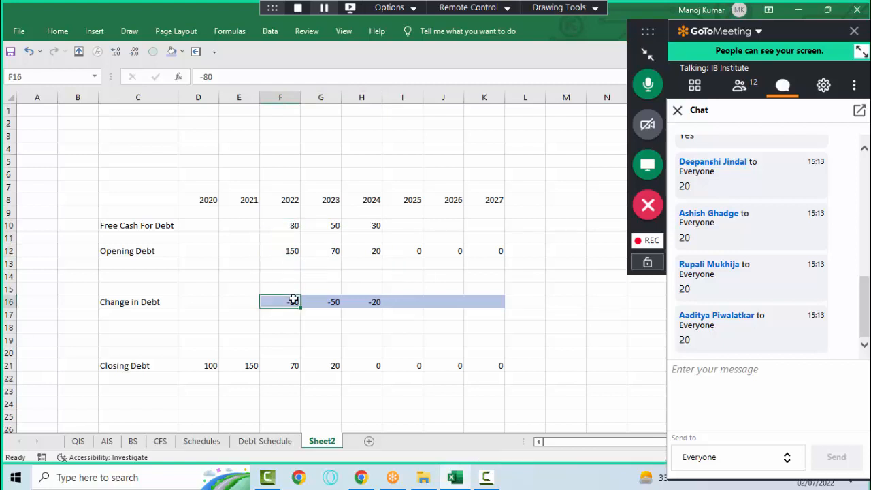
{"action": "left_click_drag", "start_coordinate": [330, 225], "coordinate": [330, 250]}
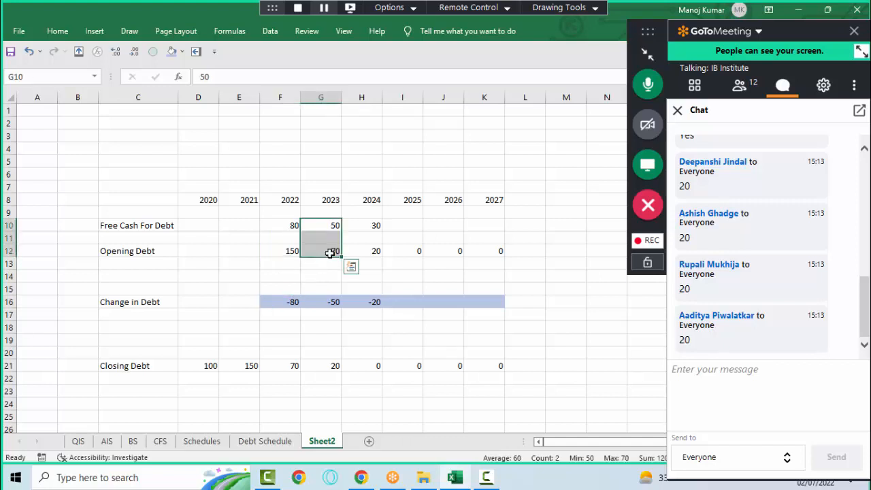
{"action": "left_click", "coordinate": [333, 300]}
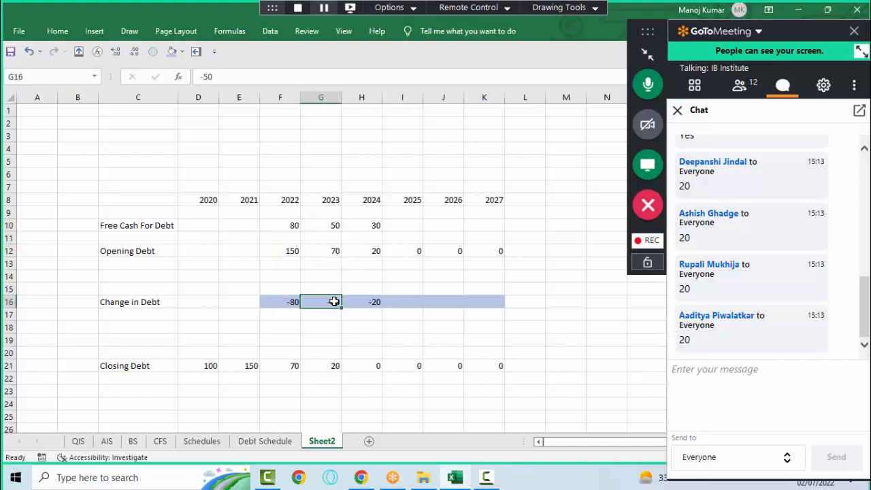
{"action": "left_click_drag", "start_coordinate": [373, 225], "coordinate": [370, 251]}
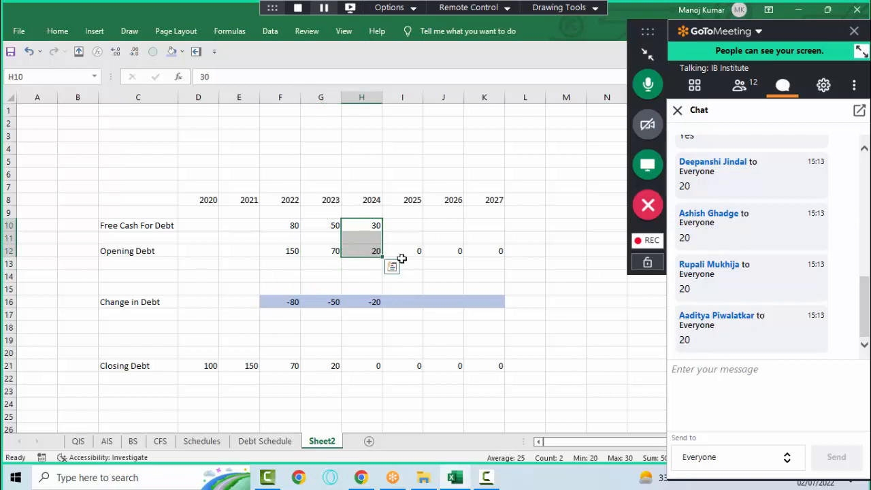
{"action": "left_click", "coordinate": [371, 301]}
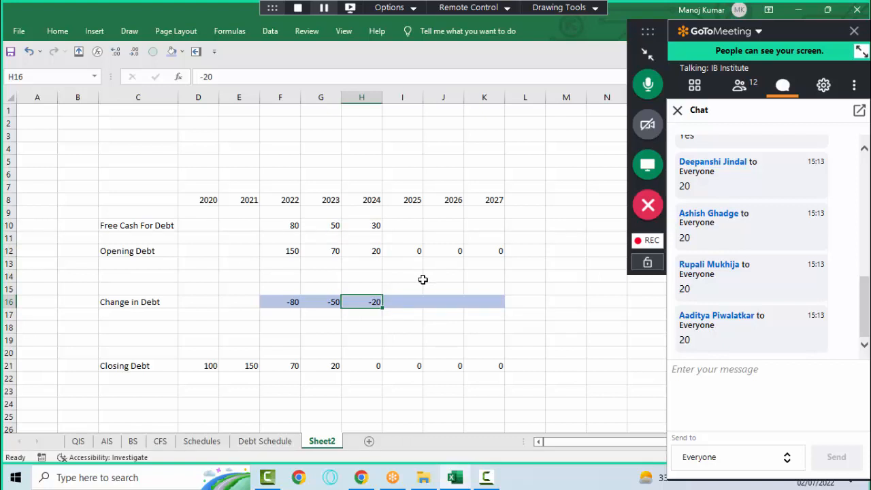
- Rename the label in C21 to Closing Debt 1 and fill the numbered series down to Closing Debt 4 in C24
{"action": "key", "text": "Up"}
{"action": "key", "text": "Up"}
{"action": "key", "text": "Up"}
{"action": "key", "text": "Up"}
{"action": "key", "text": "Left"}
{"action": "key", "text": "Left"}
{"action": "key", "text": "Left"}
{"action": "key", "text": "Left"}
{"action": "key", "text": "Left"}
{"action": "key", "text": "Down"}
{"action": "key", "text": "Down"}
{"action": "key", "text": "Down"}
{"action": "key", "text": "Down"}
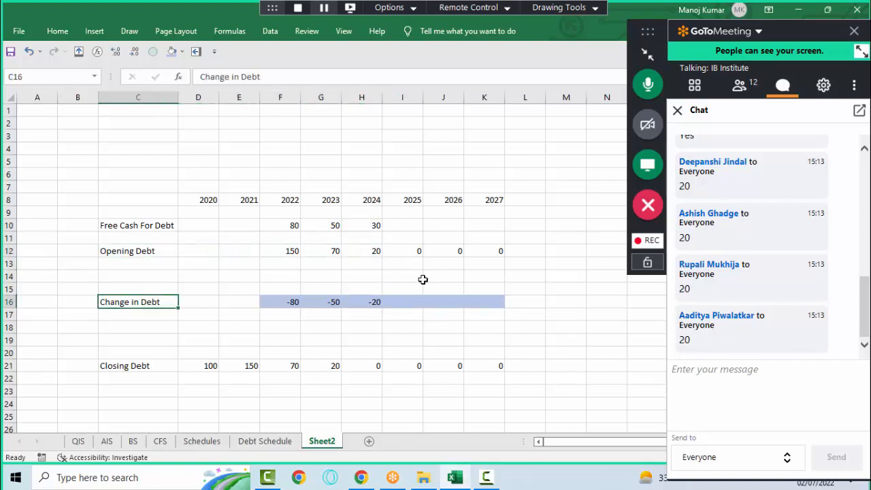
{"action": "key", "text": "Down"}
{"action": "key", "text": "Down"}
{"action": "key", "text": "Down"}
{"action": "key", "text": "Down"}
{"action": "key", "text": "Down"}
{"action": "key", "text": "Down"}
{"action": "key", "text": "Up"}
{"action": "key", "text": "F2"}
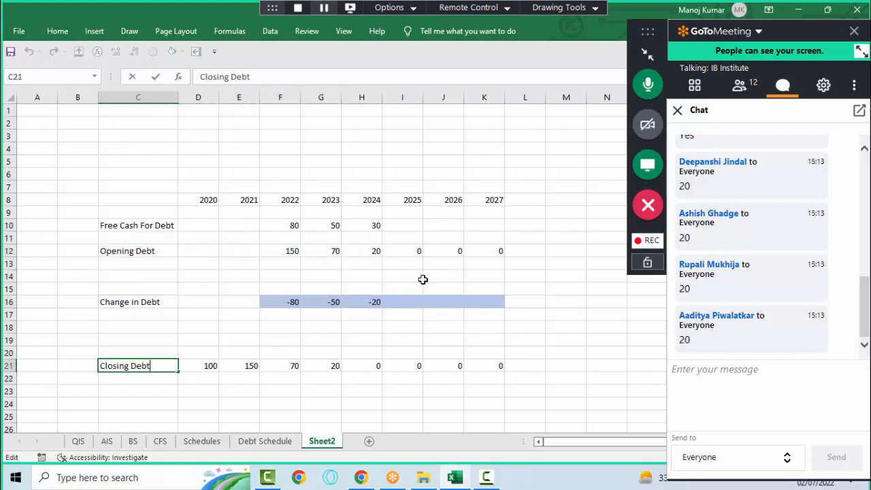
{"action": "key", "text": "Escape"}
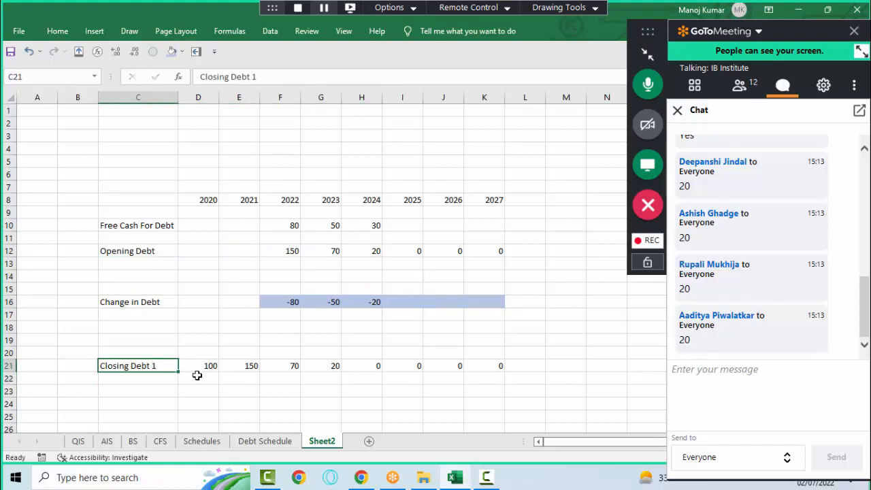
{"action": "left_click_drag", "start_coordinate": [178, 371], "coordinate": [180, 409]}
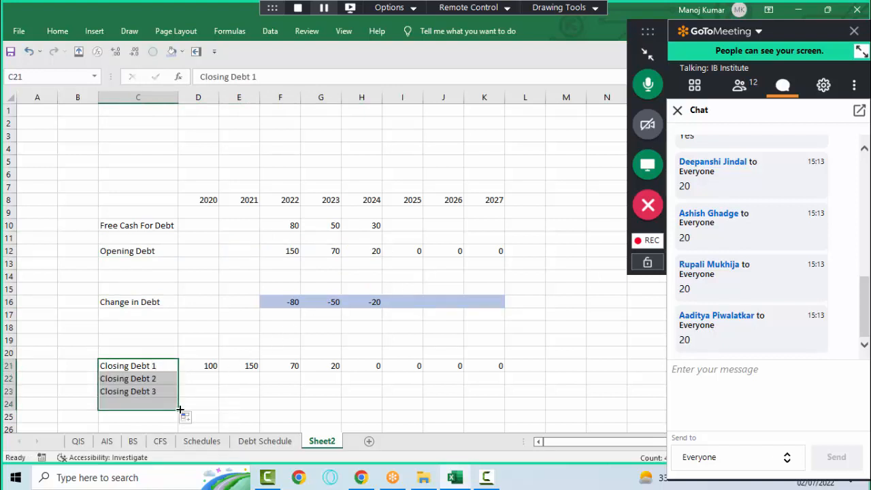
- Enter =D21+50 as the 2020 Closing Debt 2 in D22 and fill the formula down to D24
{"action": "key", "text": "Right"}
{"action": "key", "text": "Down"}
{"action": "type", "text": "="}
{"action": "key", "text": "Up"}
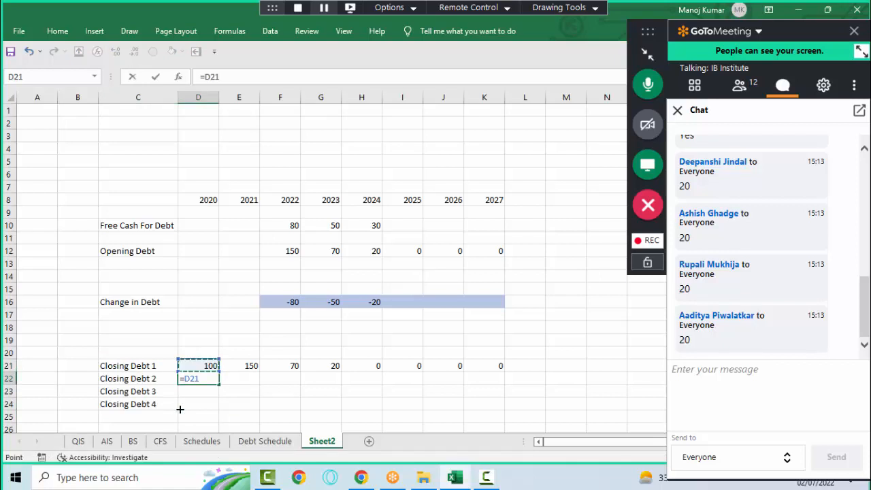
{"action": "type", "text": "+50"}
{"action": "key", "text": "ctrl+Return"}
{"action": "key", "text": "shift+Down"}
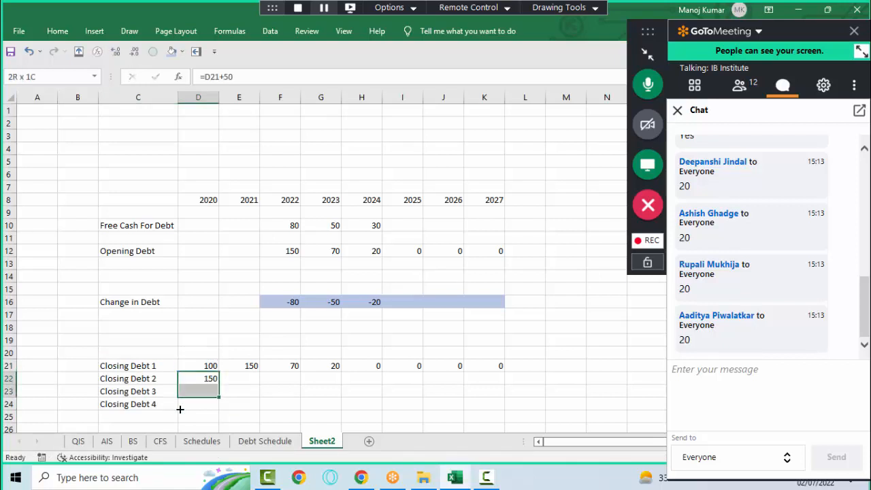
{"action": "key", "text": "shift+Down"}
{"action": "key", "text": "ctrl+d"}
- Enter =D22+30 as the 2021 Closing Debt 2 in E22 and fill the formula down to E24
{"action": "key", "text": "Right"}
{"action": "type", "text": "="}
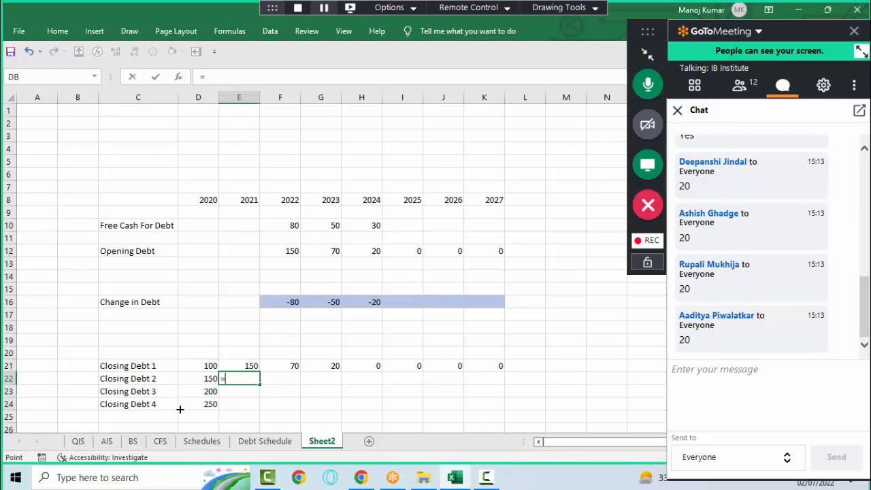
{"action": "key", "text": "Left"}
{"action": "type", "text": "+30"}
{"action": "key", "text": "ctrl+Return"}
{"action": "key", "text": "shift+Down"}
{"action": "key", "text": "shift+Down"}
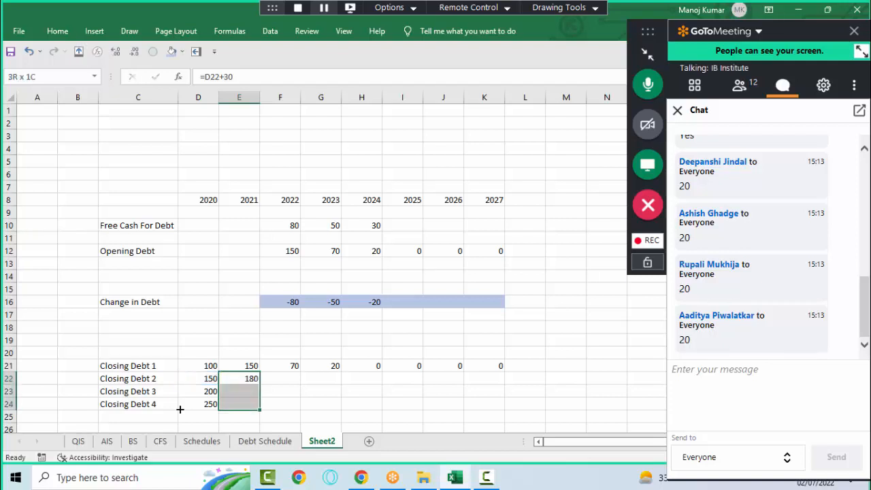
{"action": "key", "text": "ctrl+d"}
{"action": "key", "text": "Up"}
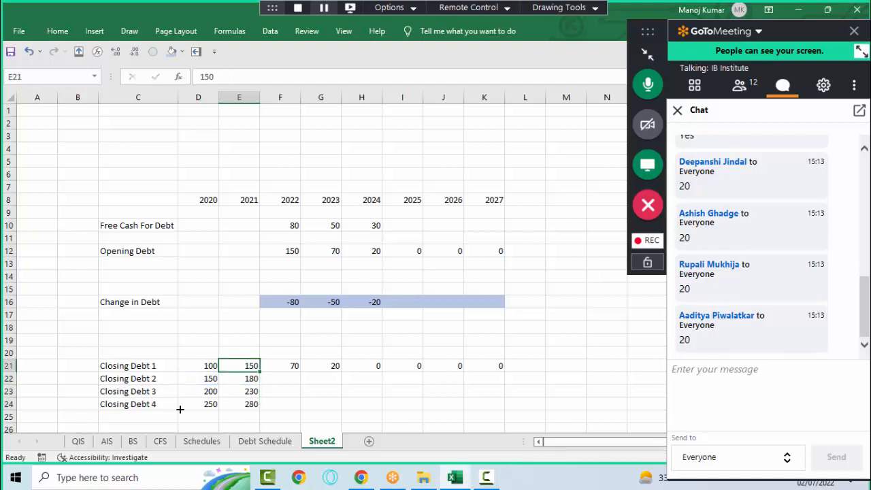
- Insert two blank rows at row 15, between the Opening Debt and Change in Debt rows
{"action": "key", "text": "Left"}
{"action": "key", "text": "shift+Right"}
{"action": "key", "text": "shift+Down"}
{"action": "key", "text": "shift+Down"}
{"action": "key", "text": "shift+Down"}
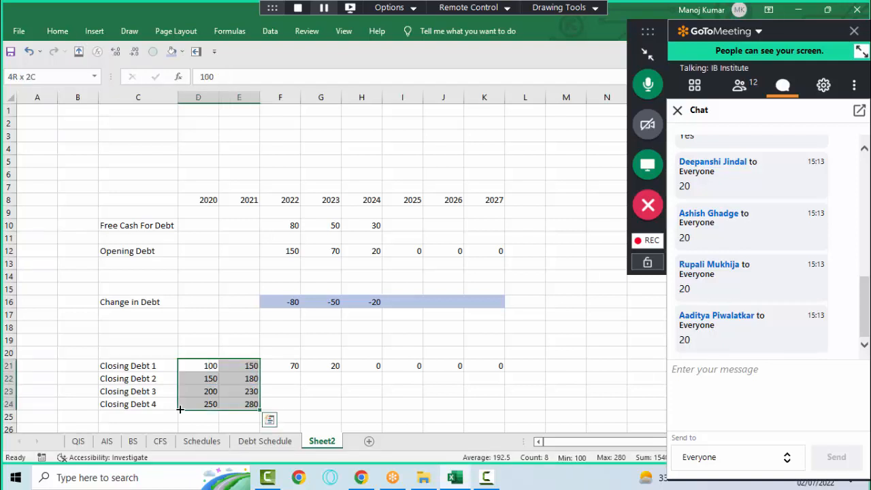
{"action": "key", "text": "Up"}
{"action": "key", "text": "Up"}
{"action": "key", "text": "Up"}
{"action": "key", "text": "Up"}
{"action": "key", "text": "Up"}
{"action": "key", "text": "Up"}
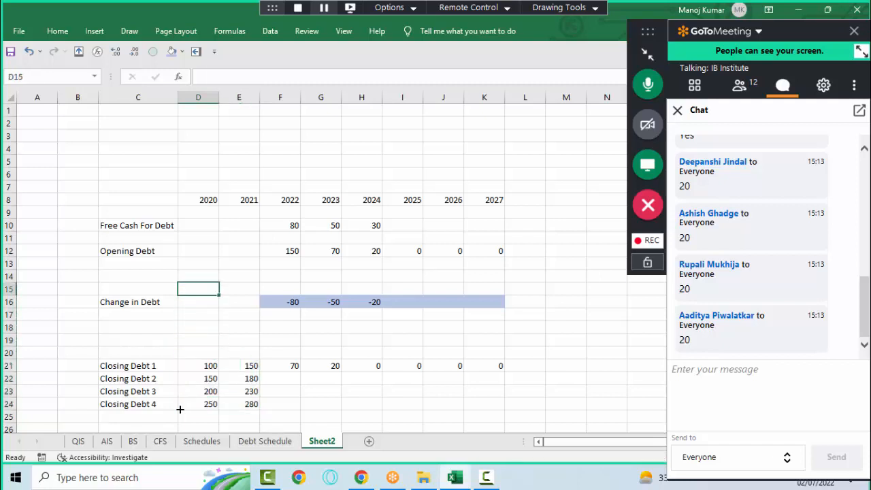
{"action": "key", "text": "shift+space"}
{"action": "key", "text": "ctrl+shift+equal"}
{"action": "key", "text": "ctrl+shift+equal"}
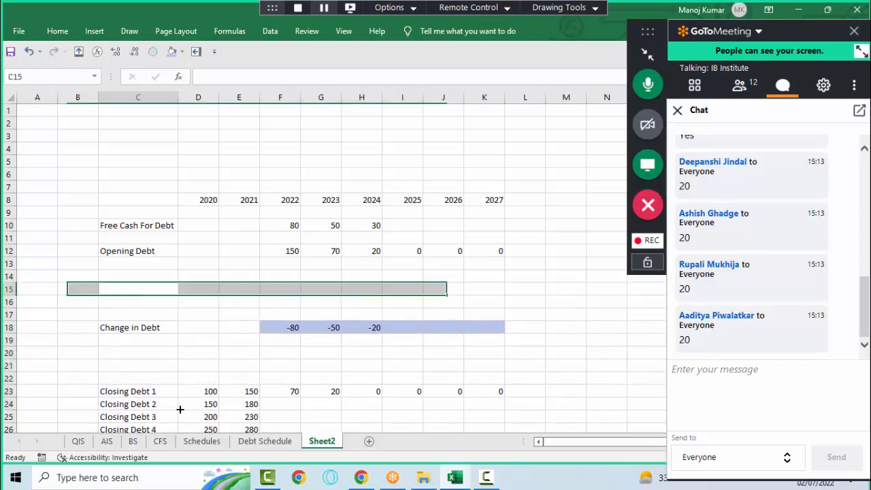
- Rename the label in C12 to Opening Debt 1 and fill the numbered series down to Opening Debt 4 in C15
{"action": "key", "text": "Right"}
{"action": "key", "text": "Left"}
{"action": "key", "text": "Up"}
{"action": "key", "text": "Up"}
{"action": "key", "text": "Up"}
{"action": "key", "text": "F2"}
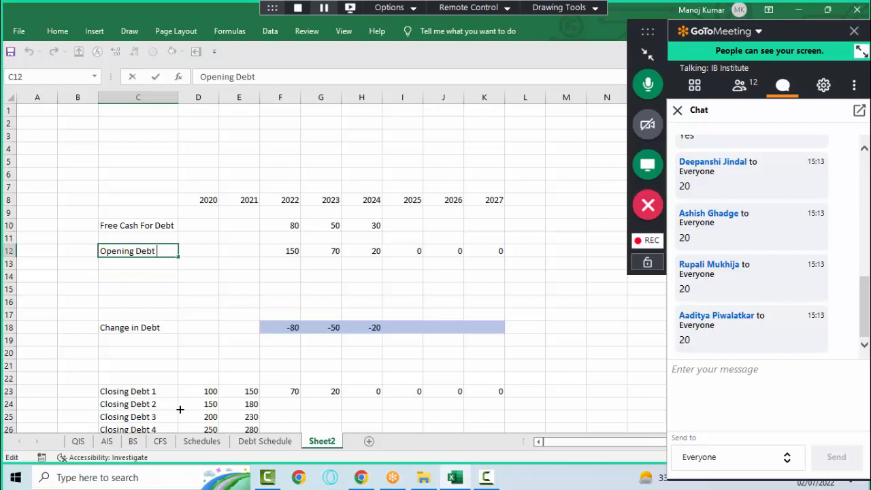
{"action": "key", "text": "ctrl+Return"}
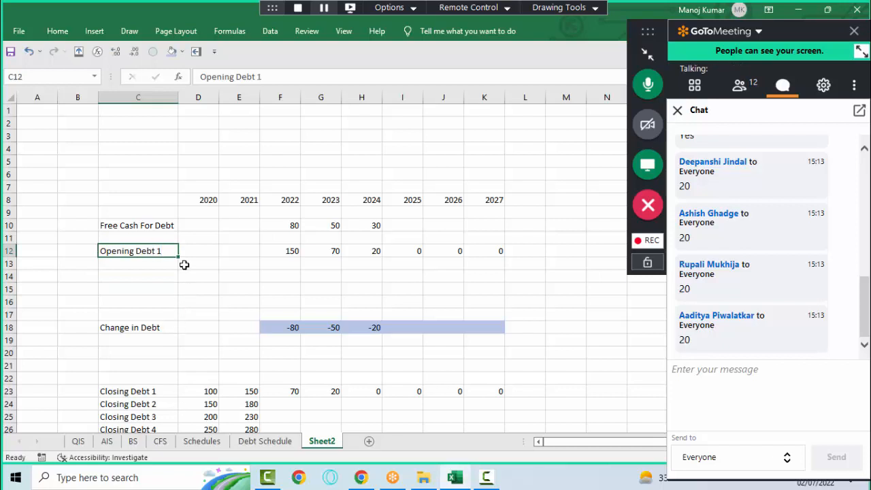
{"action": "left_click_drag", "start_coordinate": [179, 256], "coordinate": [181, 298]}
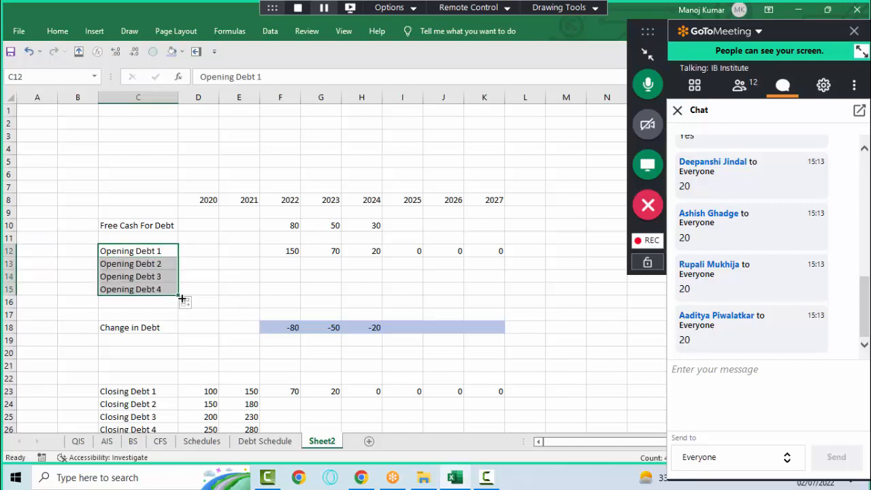
- Fill the 2022 Opening Debt formula from F12 down to F15 and check that each row links to its own 2021 closing debt
{"action": "key", "text": "Right"}
{"action": "key", "text": "Right"}
{"action": "key", "text": "Right"}
{"action": "key", "text": "F2"}
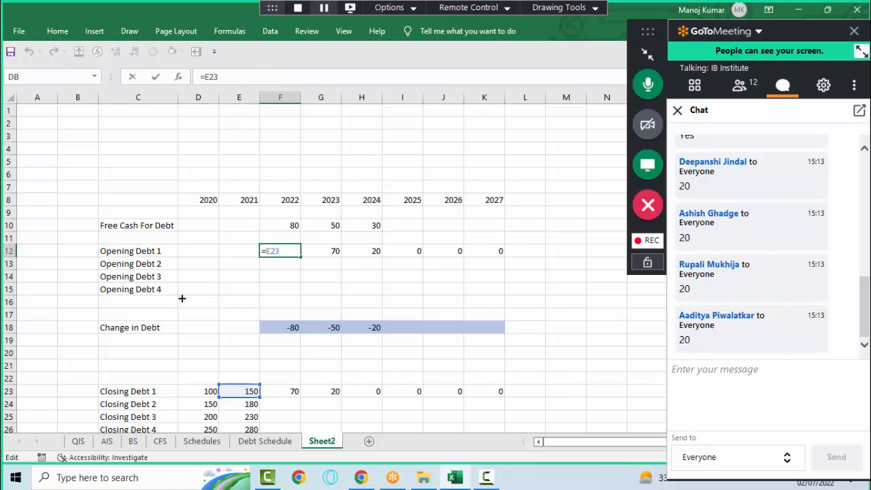
{"action": "key", "text": "ctrl+Return"}
{"action": "key", "text": "shift+Down"}
{"action": "key", "text": "shift+Down"}
{"action": "key", "text": "shift+Down"}
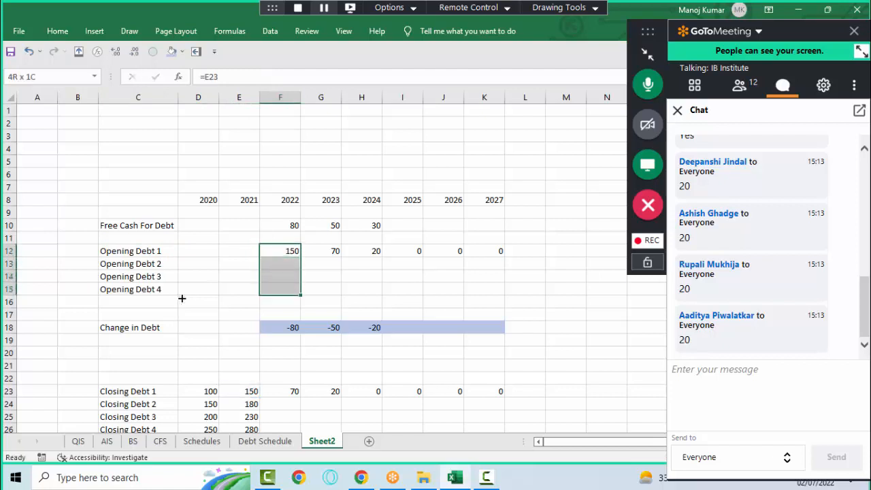
{"action": "key", "text": "ctrl+d"}
{"action": "key", "text": "Down"}
{"action": "key", "text": "F2"}
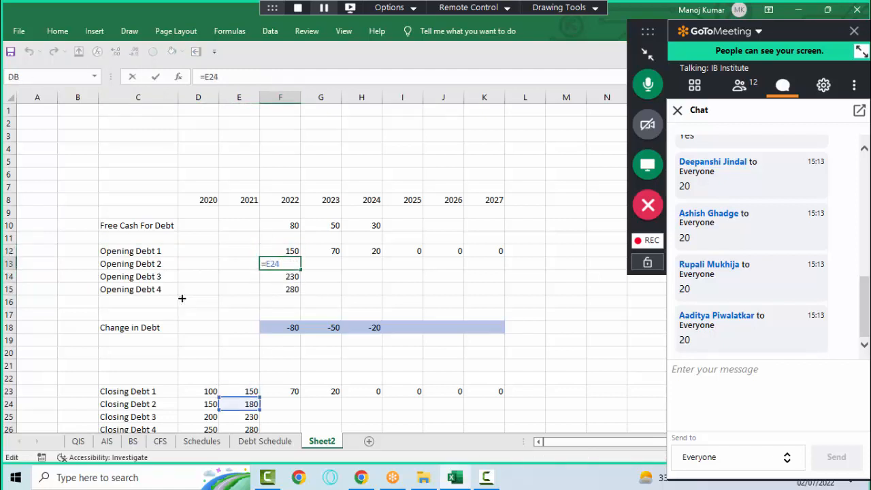
{"action": "key", "text": "Return"}
{"action": "key", "text": "F2"}
{"action": "key", "text": "Return"}
{"action": "key", "text": "F2"}
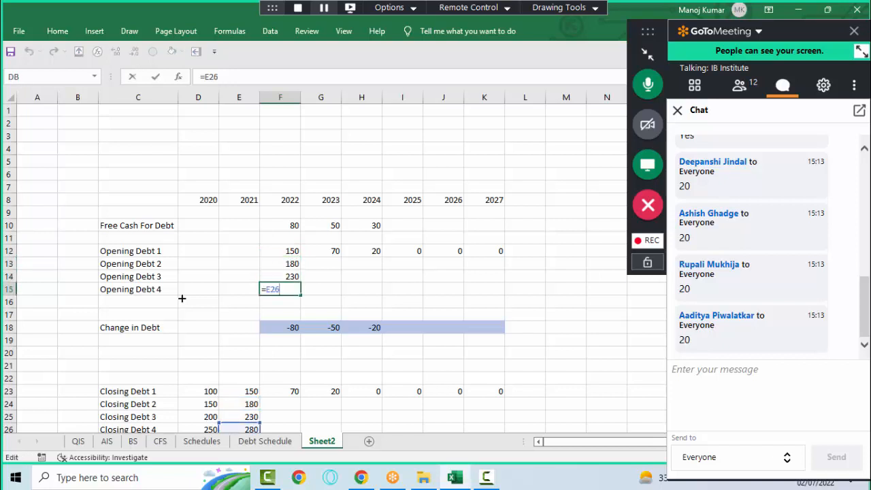
{"action": "key", "text": "Return"}
- Examine which opening debt and change cells the 2022 Closing Debt 1 formula in F23 refers to
{"action": "key", "text": "Down"}
{"action": "key", "text": "Down"}
{"action": "key", "text": "Down"}
{"action": "key", "text": "Down"}
{"action": "key", "text": "Down"}
{"action": "key", "text": "Down"}
{"action": "key", "text": "Down"}
{"action": "key", "text": "Down"}
{"action": "key", "text": "Down"}
{"action": "key", "text": "Down"}
{"action": "key", "text": "Down"}
{"action": "key", "text": "Down"}
{"action": "key", "text": "Down"}
{"action": "key", "text": "Down"}
{"action": "key", "text": "Down"}
{"action": "key", "text": "Down"}
{"action": "key", "text": "Down"}
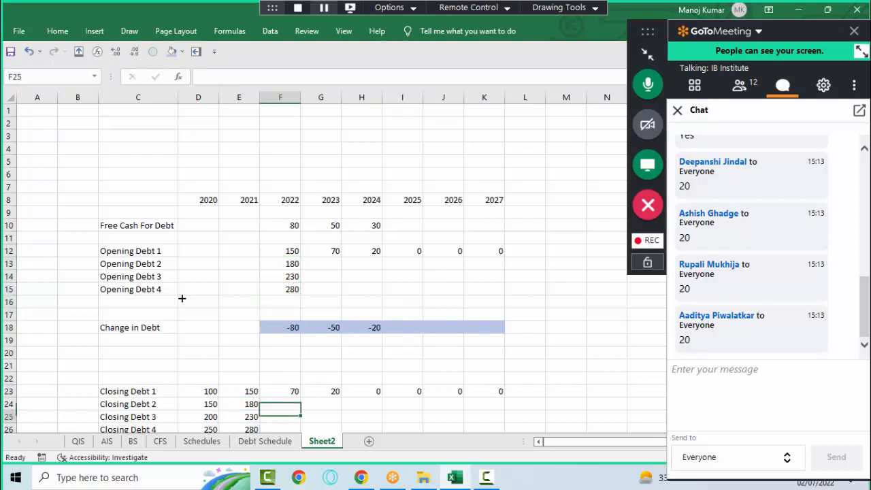
{"action": "key", "text": "ctrl+Up"}
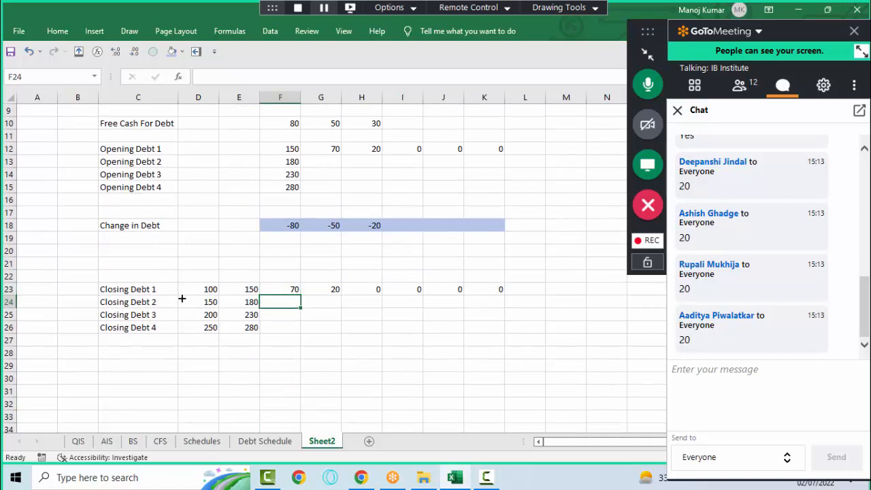
{"action": "key", "text": "F2"}
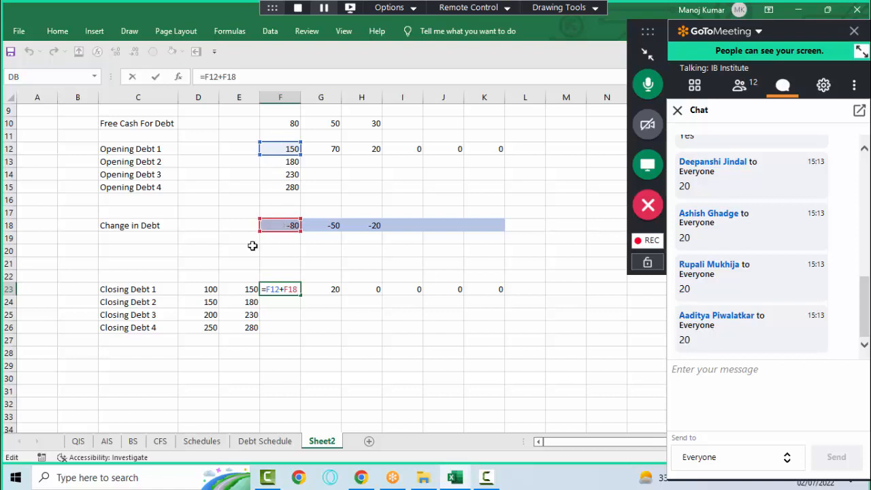
{"action": "key", "text": "Escape"}
- Copy the Change in Debt label from C18 down to C21
{"action": "key", "text": "Left"}
{"action": "key", "text": "Left"}
{"action": "key", "text": "Left"}
{"action": "key", "text": "ctrl+Up"}
{"action": "key", "text": "shift+Down"}
{"action": "key", "text": "shift+Down"}
{"action": "key", "text": "shift+Down"}
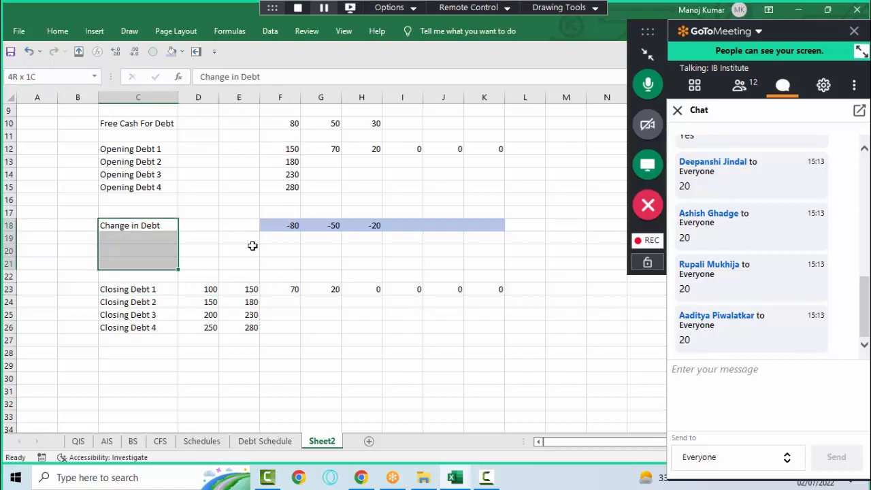
{"action": "key", "text": "ctrl+d"}
- Fill the shaded Change in Debt row F18:K18 down to row 21 and clear all values in F18:K21, keeping the shading
{"action": "key", "text": "Right"}
{"action": "key", "text": "Right"}
{"action": "key", "text": "Right"}
{"action": "key", "text": "shift+Down"}
{"action": "key", "text": "shift+Down"}
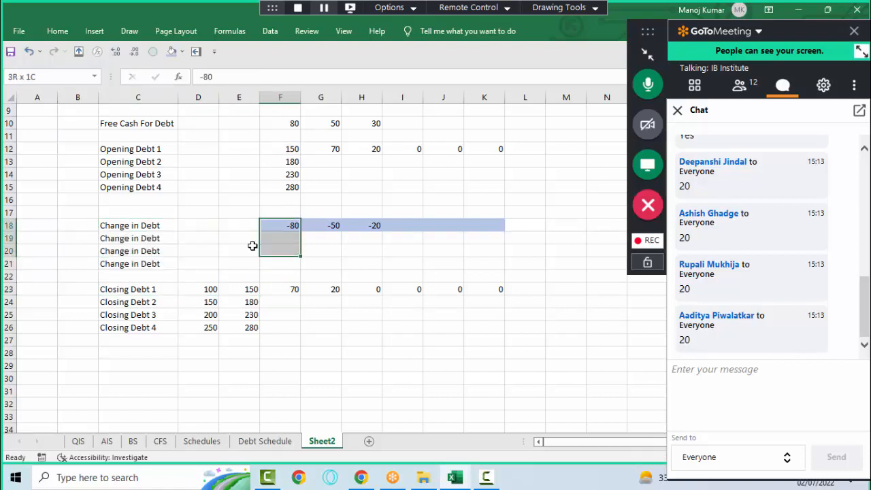
{"action": "key", "text": "shift+Down"}
{"action": "key", "text": "shift+Right"}
{"action": "key", "text": "shift+Right"}
{"action": "key", "text": "shift+Right"}
{"action": "key", "text": "shift+Right"}
{"action": "key", "text": "shift+Right"}
{"action": "key", "text": "ctrl+d"}
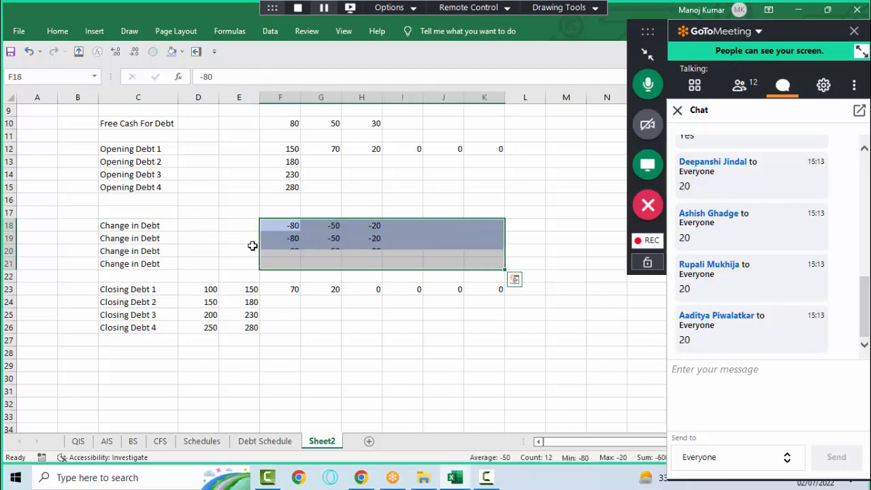
{"action": "key", "text": "Delete"}
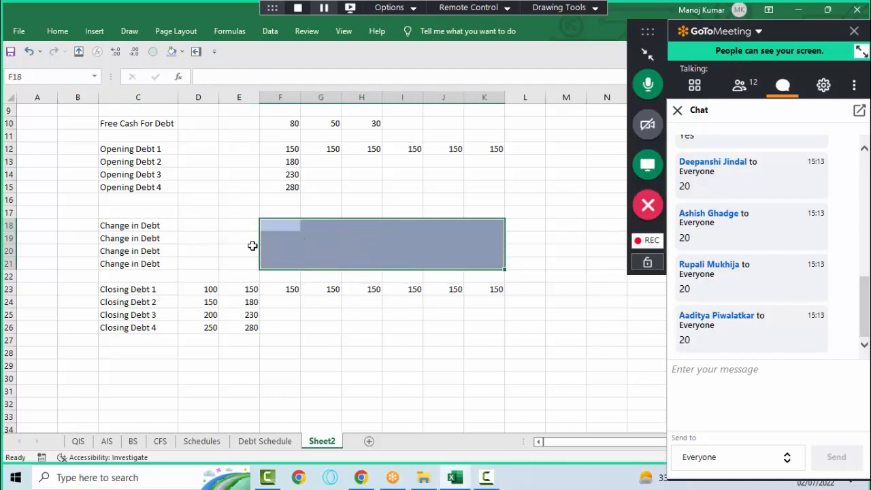
- Fill the 2022 Closing Debt formula =F12+F18 from F23 down to F26, checking its references in F24
{"action": "key", "text": "Down"}
{"action": "key", "text": "Down"}
{"action": "key", "text": "Down"}
{"action": "key", "text": "Down"}
{"action": "key", "text": "Down"}
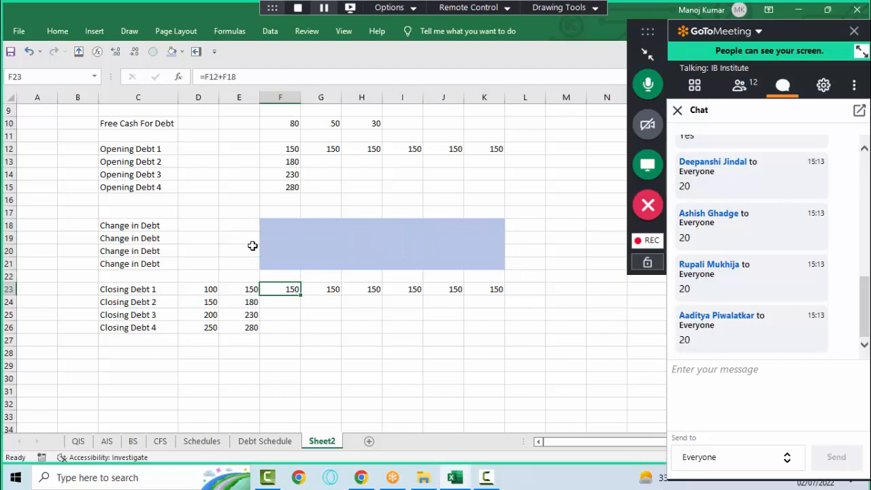
{"action": "key", "text": "F2"}
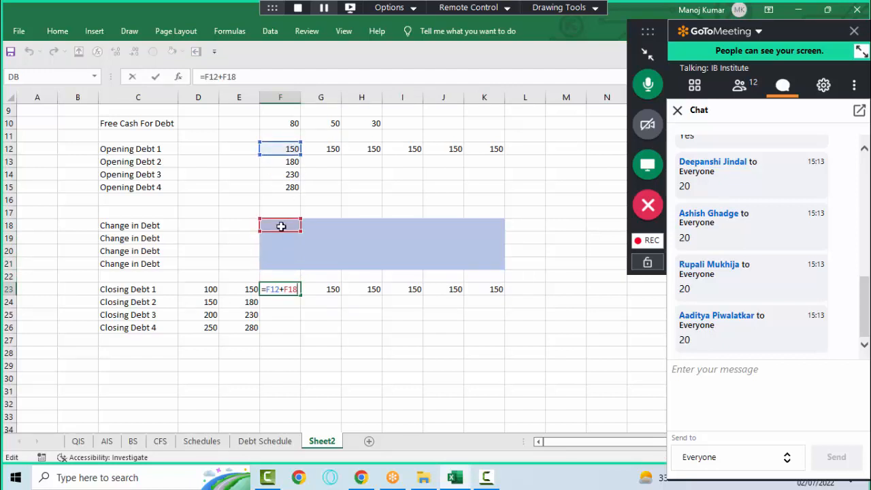
{"action": "key", "text": "Return"}
{"action": "key", "text": "ctrl+d"}
{"action": "key", "text": "F2"}
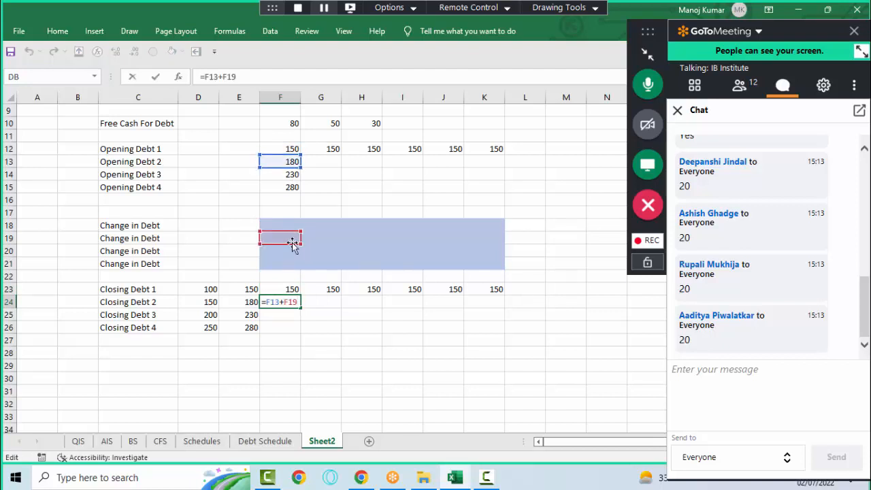
{"action": "key", "text": "Escape"}
{"action": "key", "text": "Up"}
{"action": "key", "text": "shift+Down"}
{"action": "key", "text": "shift+Down"}
{"action": "key", "text": "shift+Down"}
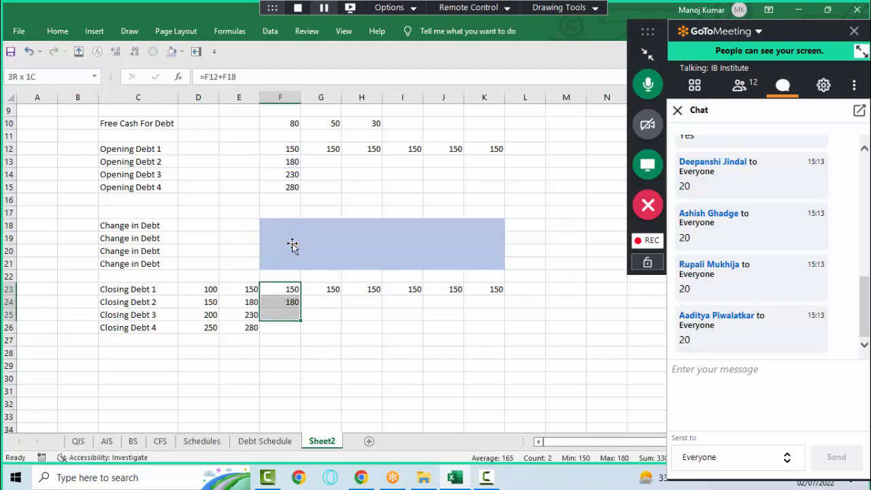
{"action": "key", "text": "ctrl+d"}
- Fill the four Closing Debt formulas from 2022 across to 2027 in F23:K26
{"action": "key", "text": "shift+Right"}
{"action": "key", "text": "shift+Right"}
{"action": "key", "text": "shift+Right"}
{"action": "key", "text": "shift+Right"}
{"action": "key", "text": "shift+Right"}
{"action": "key", "text": "ctrl+r"}
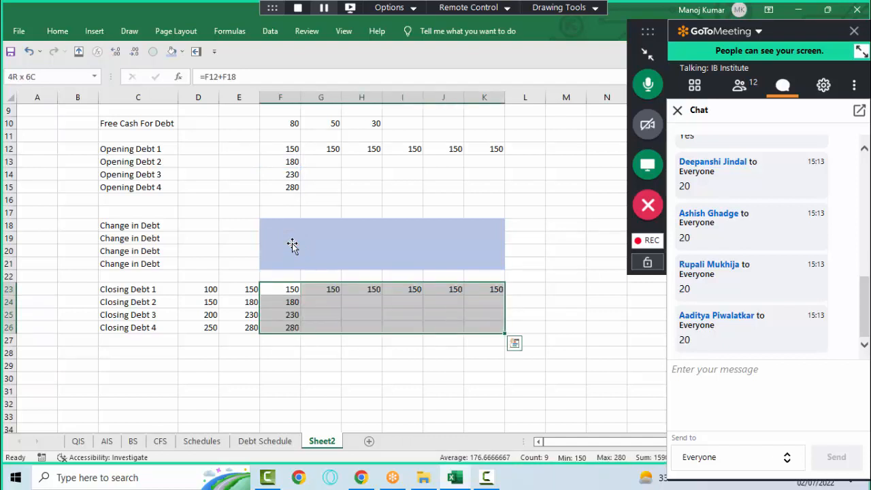
- Fill the four Opening Debt formulas from 2022 across to 2027 in F12:K15
{"action": "key", "text": "Up"}
{"action": "key", "text": "Up"}
{"action": "key", "text": "Up"}
{"action": "key", "text": "Up"}
{"action": "key", "text": "Up"}
{"action": "key", "text": "Up"}
{"action": "key", "text": "Up"}
{"action": "key", "text": "Up"}
{"action": "key", "text": "Up"}
{"action": "key", "text": "Up"}
{"action": "key", "text": "Up"}
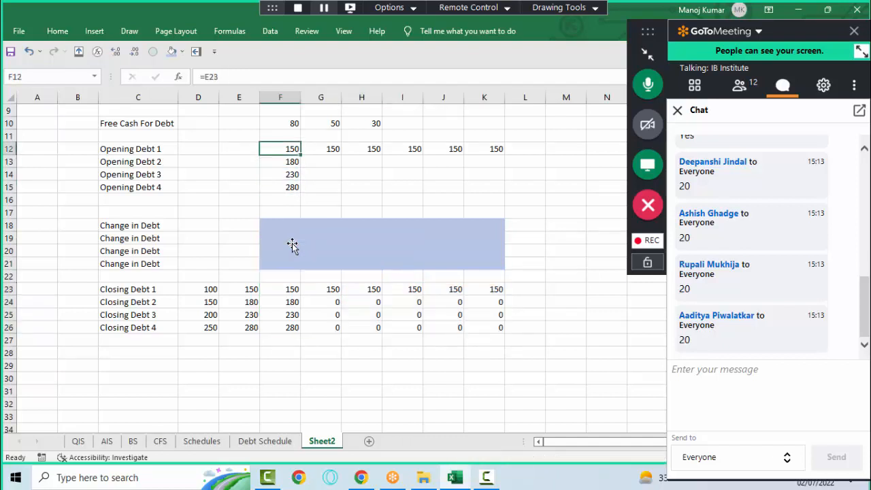
{"action": "key", "text": "shift+Down"}
{"action": "key", "text": "shift+Down"}
{"action": "key", "text": "shift+Down"}
{"action": "key", "text": "shift+Right"}
{"action": "key", "text": "shift+Right"}
{"action": "key", "text": "shift+Right"}
{"action": "key", "text": "shift+Right"}
{"action": "key", "text": "shift+Right"}
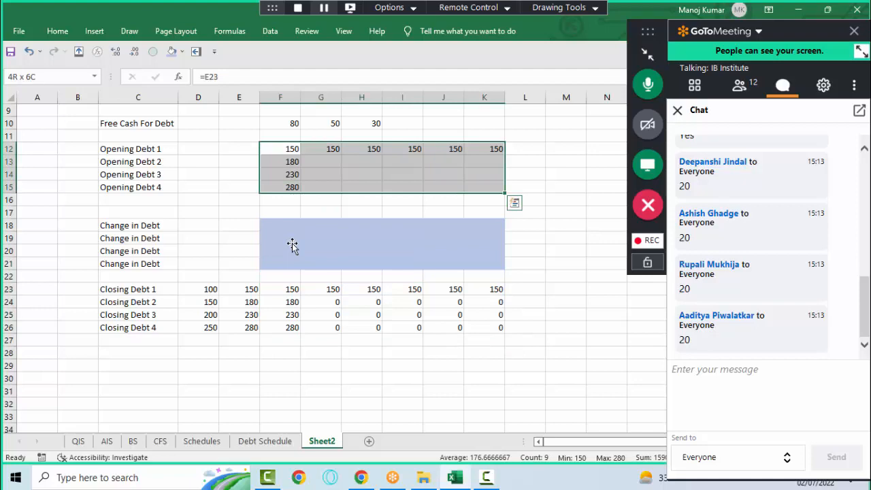
{"action": "key", "text": "ctrl+r"}
- Set the 2022 Free Cash For Debt in F10 to 500
{"action": "key", "text": "Up"}
{"action": "key", "text": "Up"}
{"action": "key", "text": "Up"}
{"action": "key", "text": "Up"}
{"action": "key", "text": "Up"}
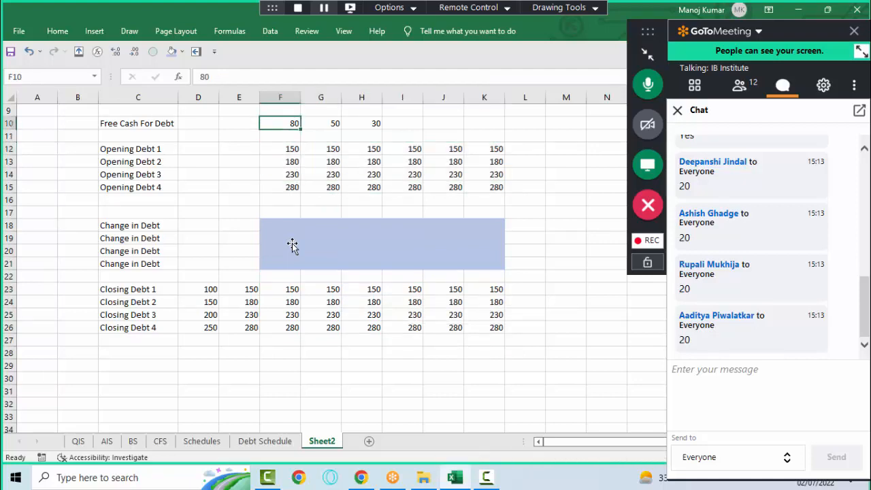
{"action": "key", "text": "Down"}
{"action": "key", "text": "Down"}
{"action": "key", "text": "Down"}
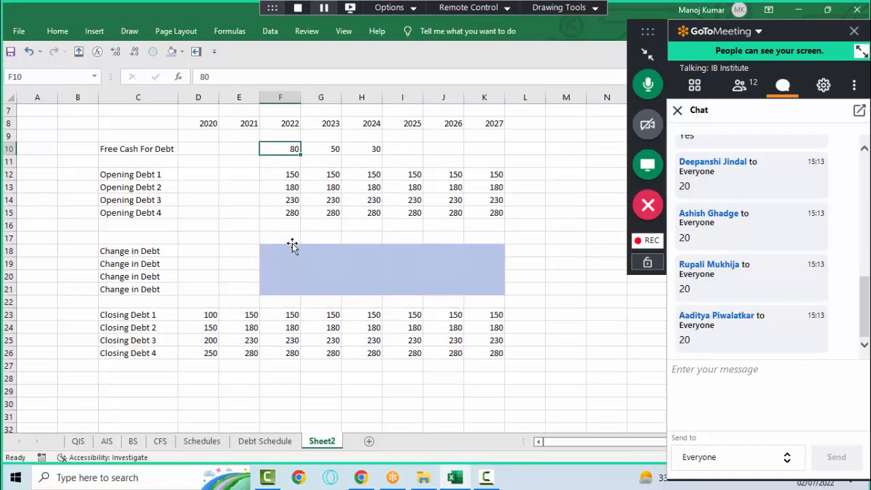
{"action": "type", "text": "500"}
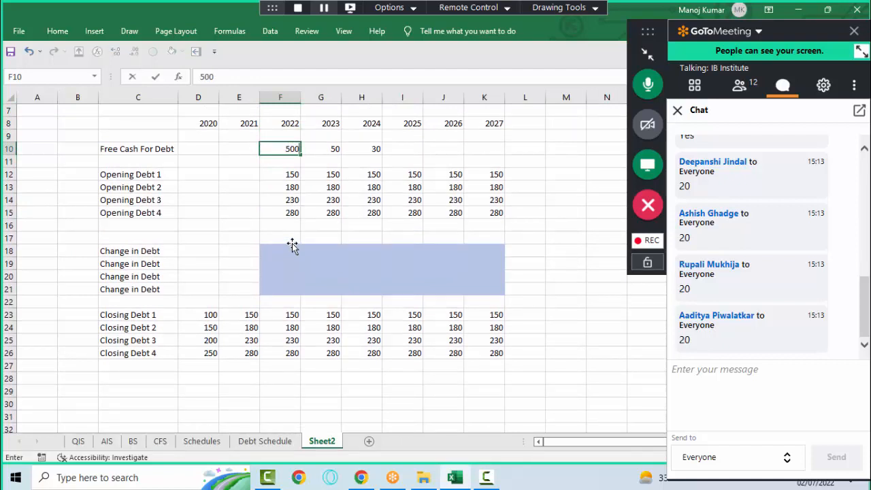
{"action": "key", "text": "ctrl+Return"}
- Compare the 2022 Free Cash For Debt with the four opening debts and the empty Change in Debt rows
{"action": "key", "text": "Down"}
{"action": "key", "text": "Down"}
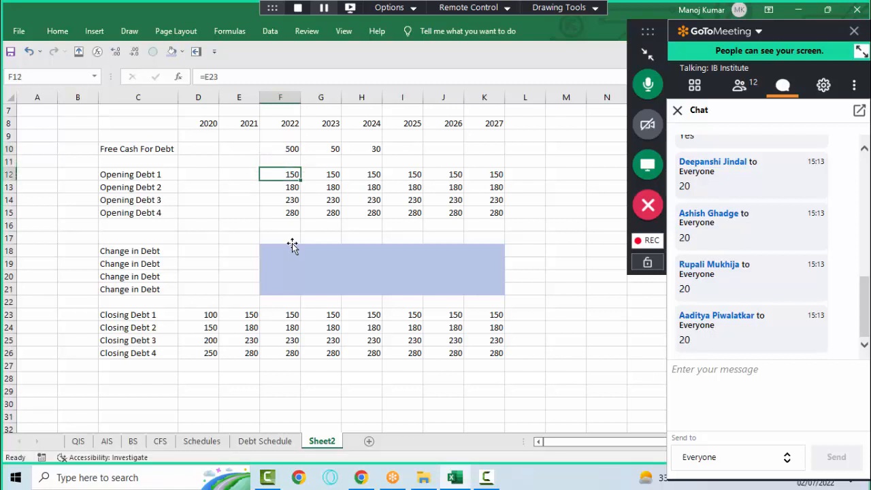
{"action": "key", "text": "Left"}
{"action": "key", "text": "Right"}
{"action": "key", "text": "ctrl+shift+Down"}
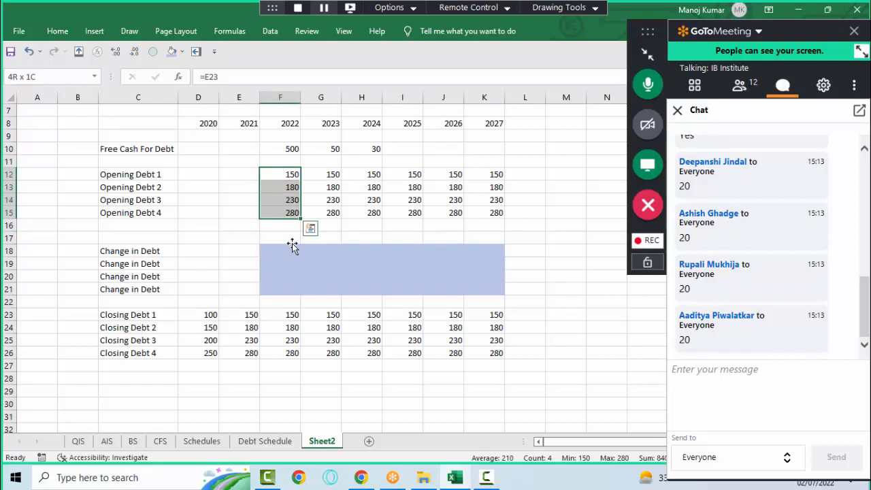
{"action": "key", "text": "Up"}
{"action": "key", "text": "Up"}
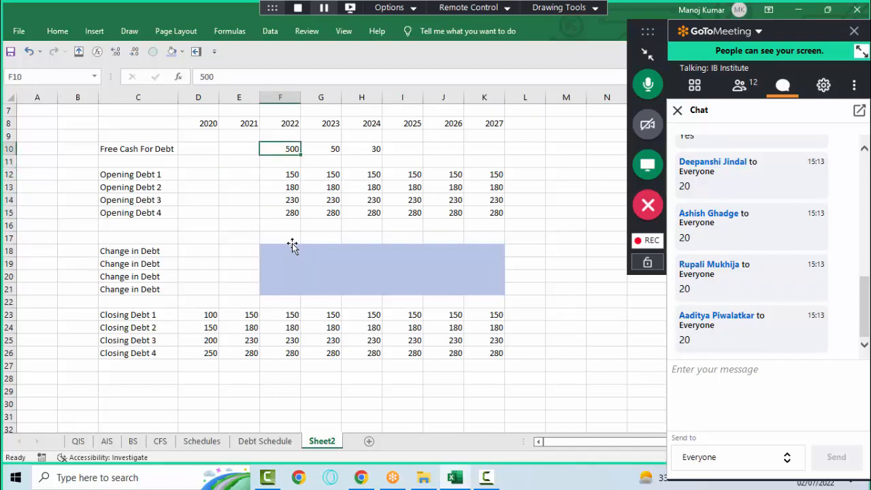
{"action": "key", "text": "Down"}
{"action": "key", "text": "Down"}
{"action": "key", "text": "Down"}
{"action": "key", "text": "Down"}
{"action": "key", "text": "Down"}
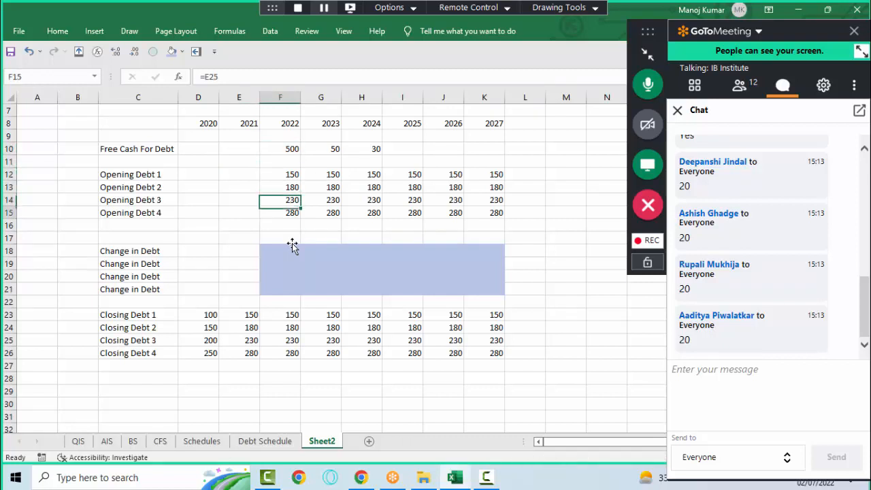
{"action": "key", "text": "Down"}
{"action": "key", "text": "Down"}
{"action": "key", "text": "Down"}
{"action": "left_click", "coordinate": [155, 250]}
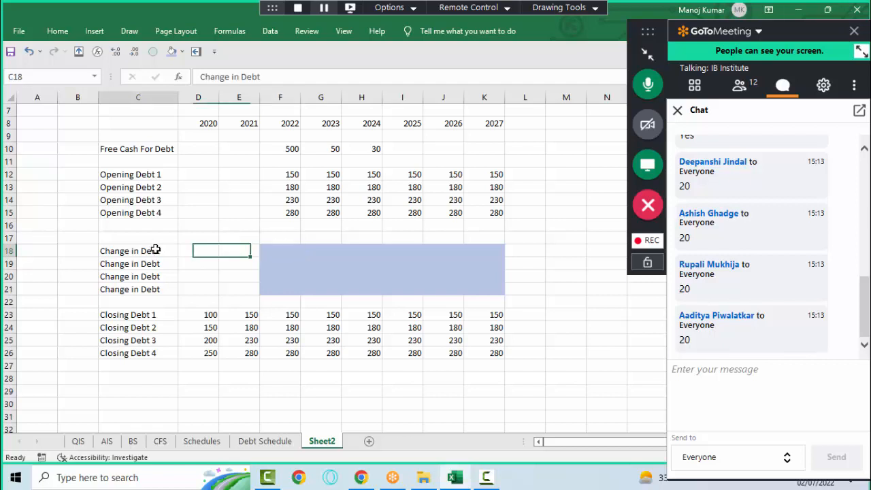
{"action": "left_click_drag", "start_coordinate": [156, 250], "coordinate": [284, 249]}
{"action": "left_click", "coordinate": [284, 250]}
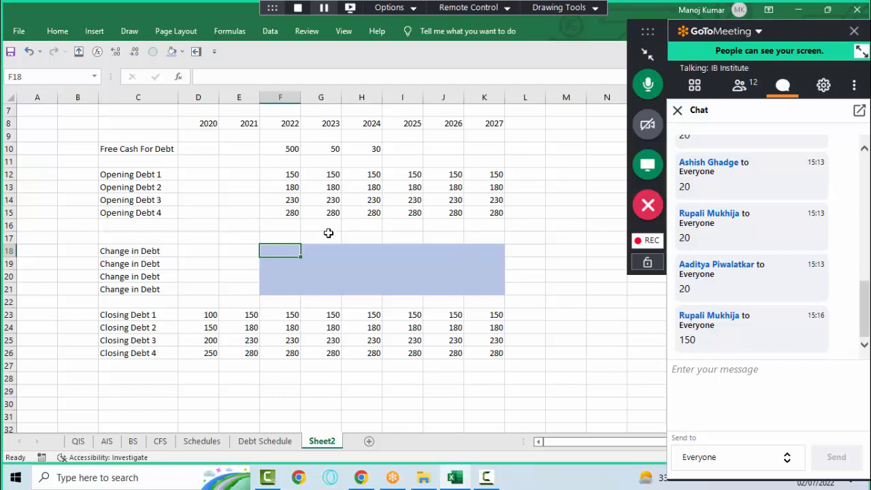
- Enter the 2022 Change in Debt for the first two debts as -150 in F18 and -180 in F19
{"action": "left_click", "coordinate": [288, 175]}
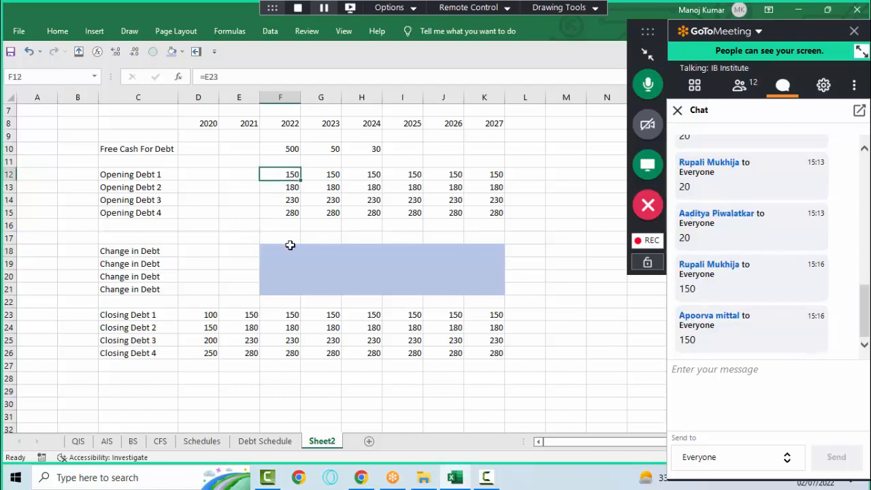
{"action": "left_click", "coordinate": [290, 251]}
{"action": "type", "text": "-150"}
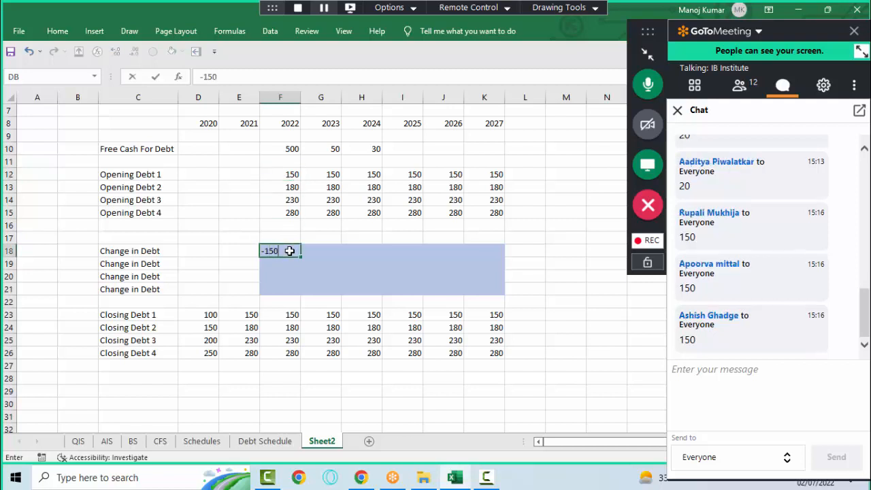
{"action": "key", "text": "Return"}
{"action": "left_click", "coordinate": [282, 315]}
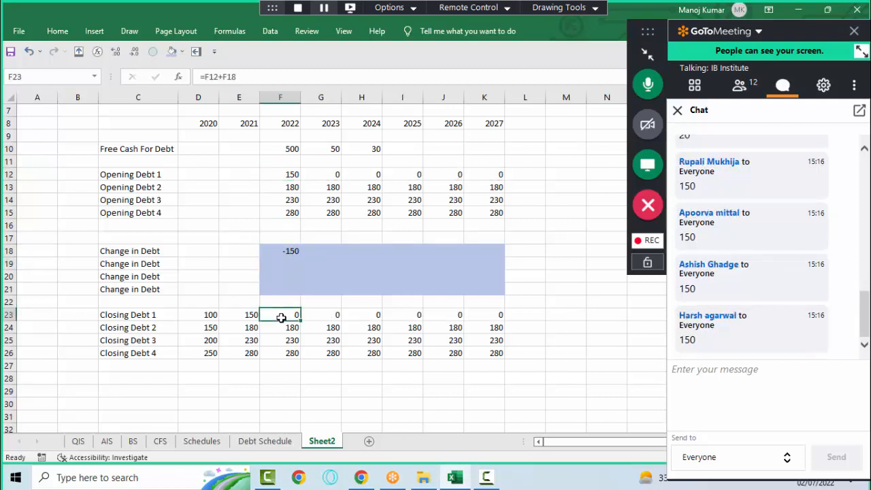
{"action": "left_click", "coordinate": [291, 262]}
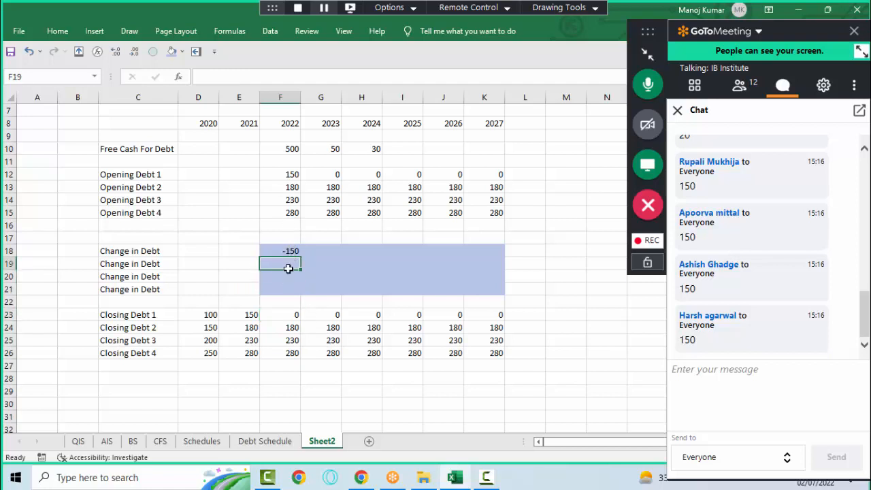
{"action": "type", "text": "-180"}
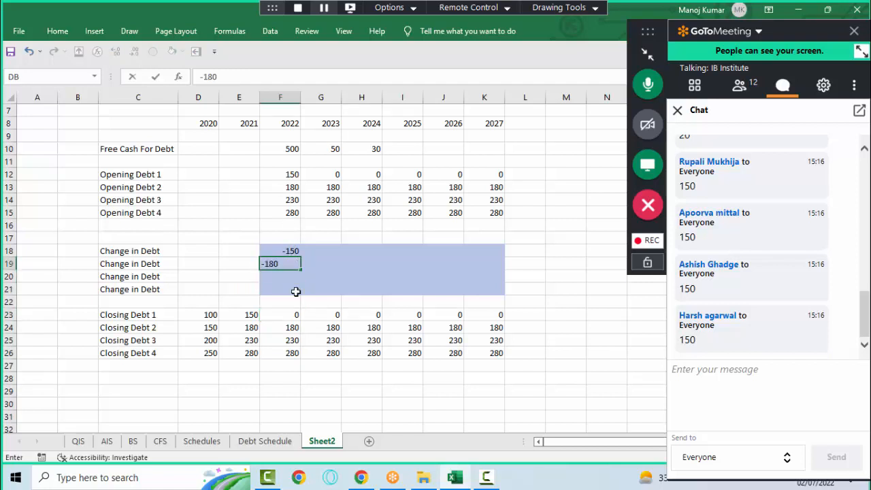
{"action": "key", "text": "Return"}
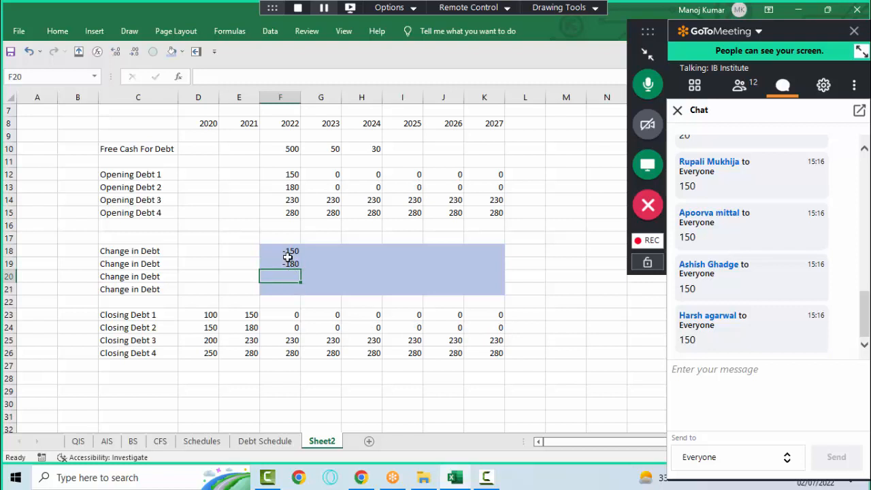
- Enter -170 in F20 as the 2022 change for Debt 3 and check the sum of the three changes against the free cash
{"action": "left_click", "coordinate": [286, 150]}
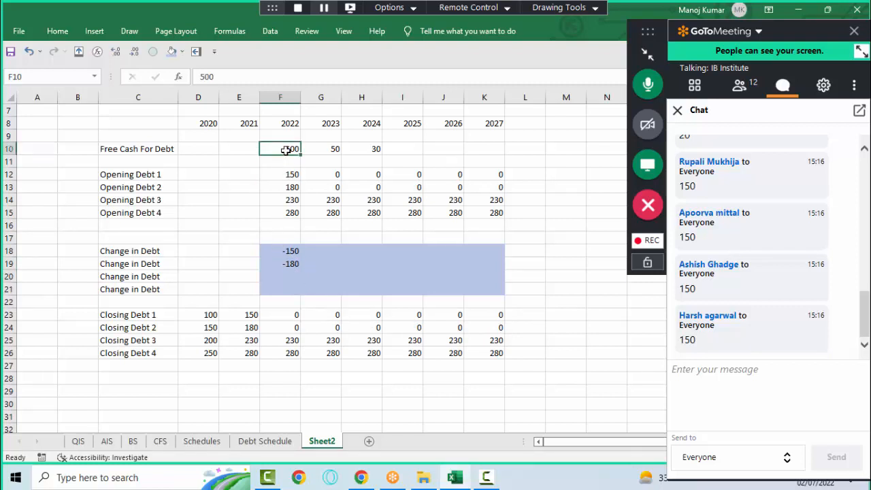
{"action": "left_click_drag", "start_coordinate": [285, 251], "coordinate": [284, 264]}
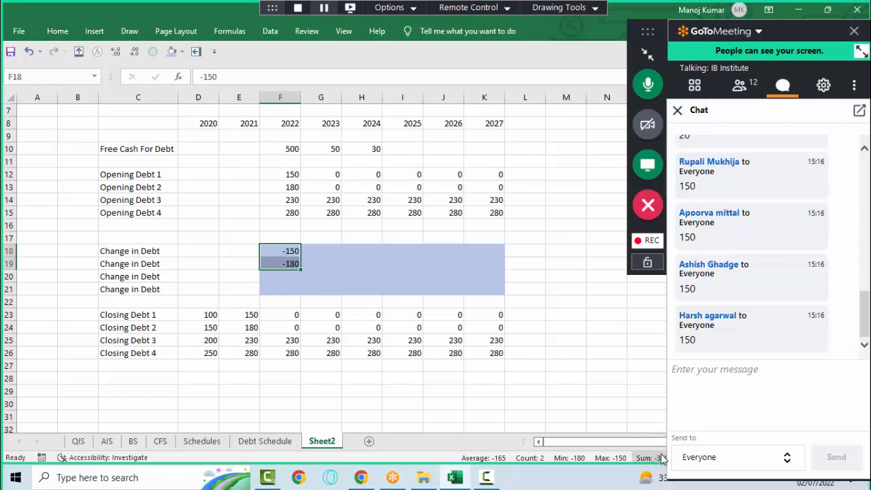
{"action": "left_click", "coordinate": [283, 200]}
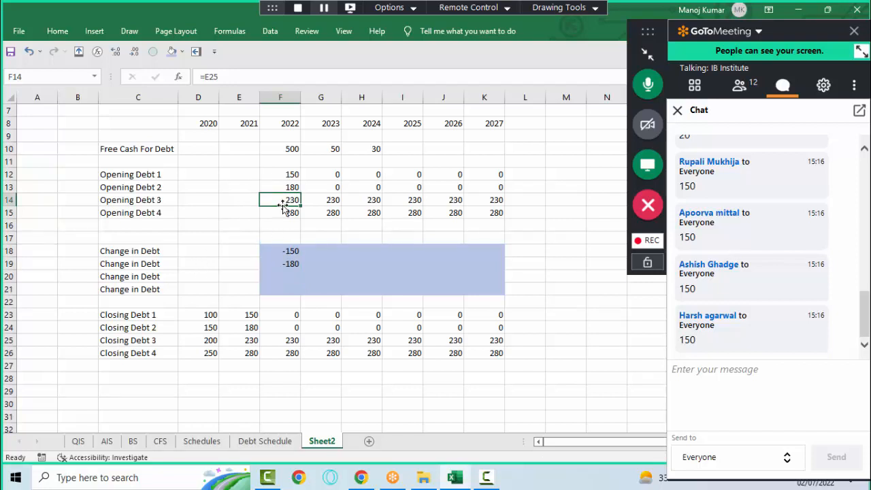
{"action": "left_click", "coordinate": [282, 144]}
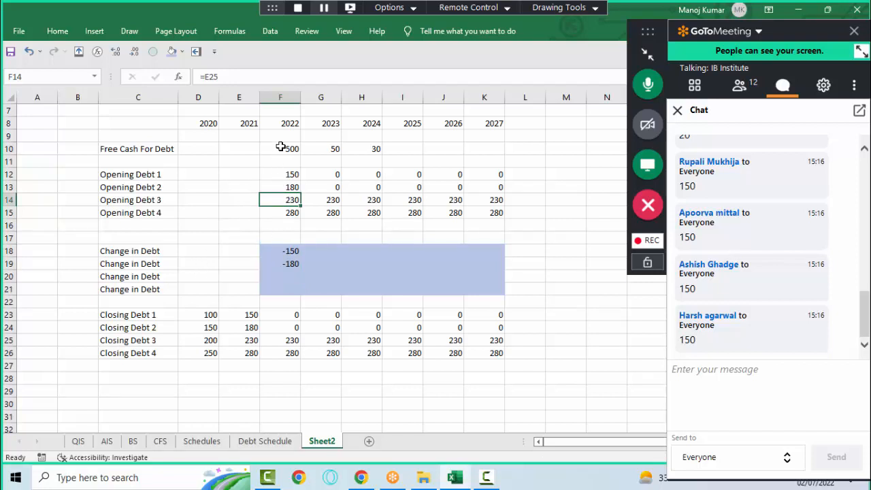
{"action": "left_click", "coordinate": [275, 249]}
{"action": "left_click_drag", "start_coordinate": [275, 249], "coordinate": [278, 265]}
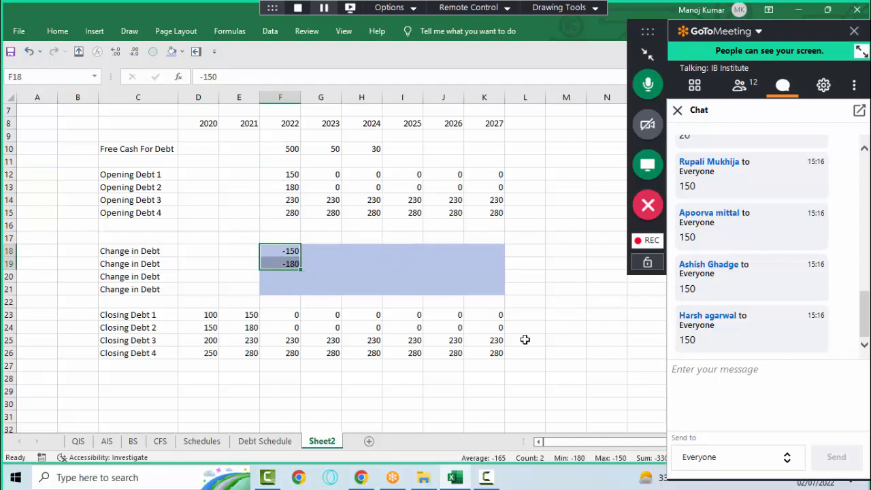
{"action": "key", "text": "Down"}
{"action": "key", "text": "Down"}
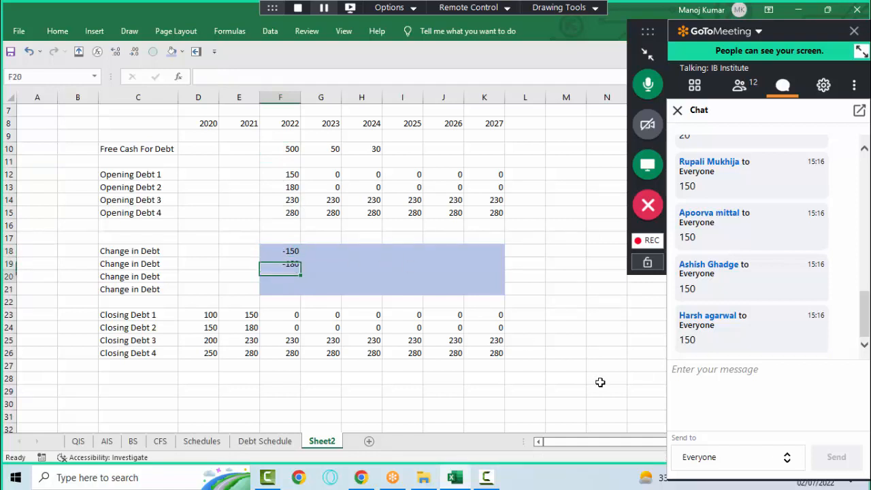
{"action": "type", "text": "-170"}
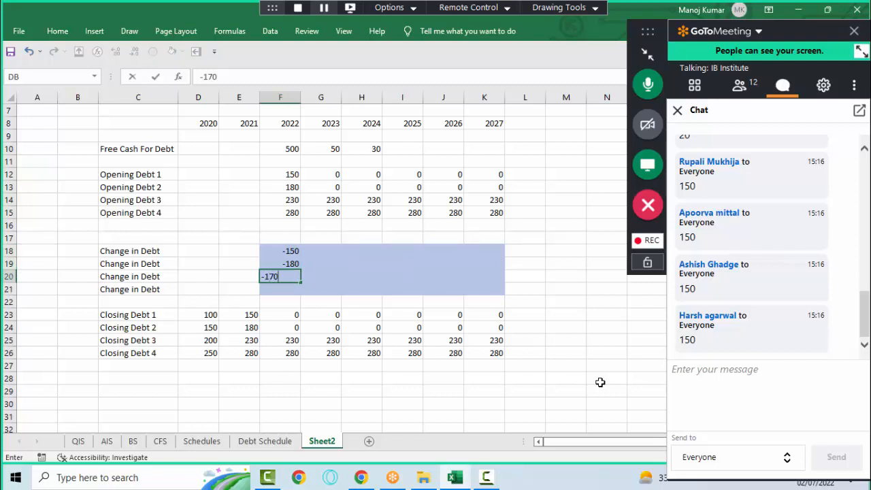
{"action": "key", "text": "Return"}
{"action": "key", "text": "Up"}
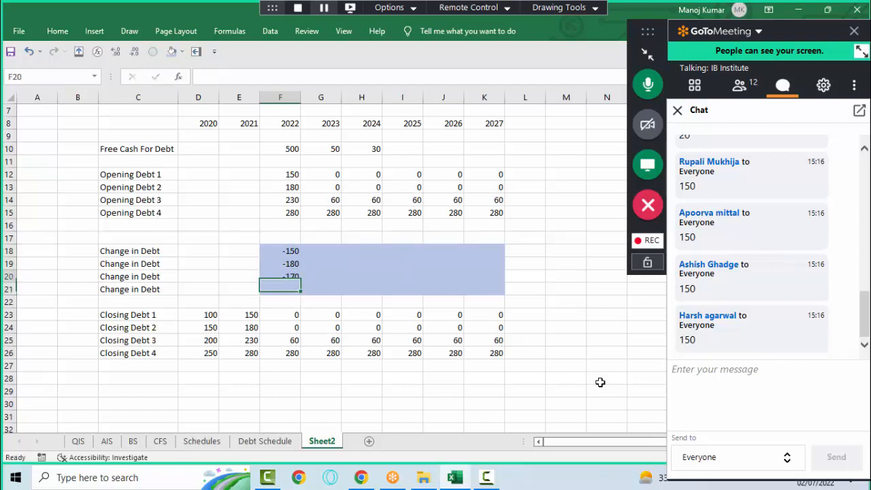
{"action": "key", "text": "shift+Up"}
{"action": "key", "text": "shift+Up"}
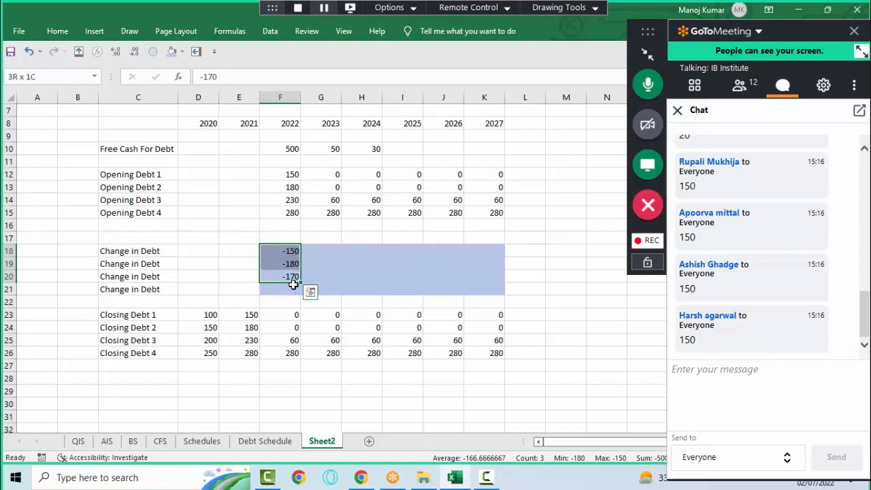
- Set the 2023 Free Cash For Debt in G10 to 100
{"action": "left_click", "coordinate": [286, 212]}
{"action": "left_click", "coordinate": [291, 201]}
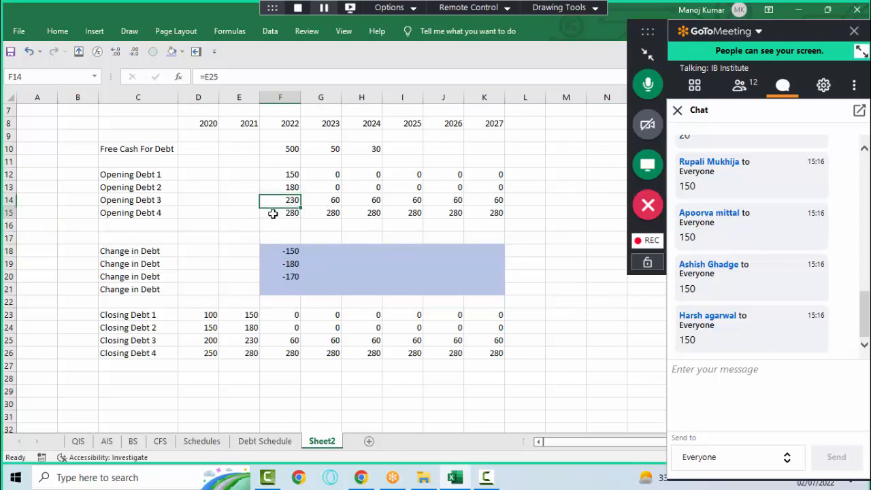
{"action": "left_click", "coordinate": [272, 214]}
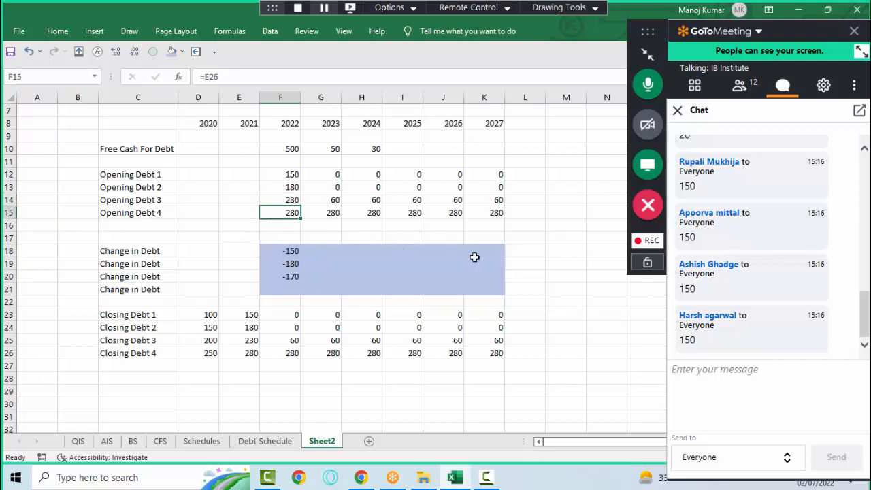
{"action": "left_click", "coordinate": [327, 149]}
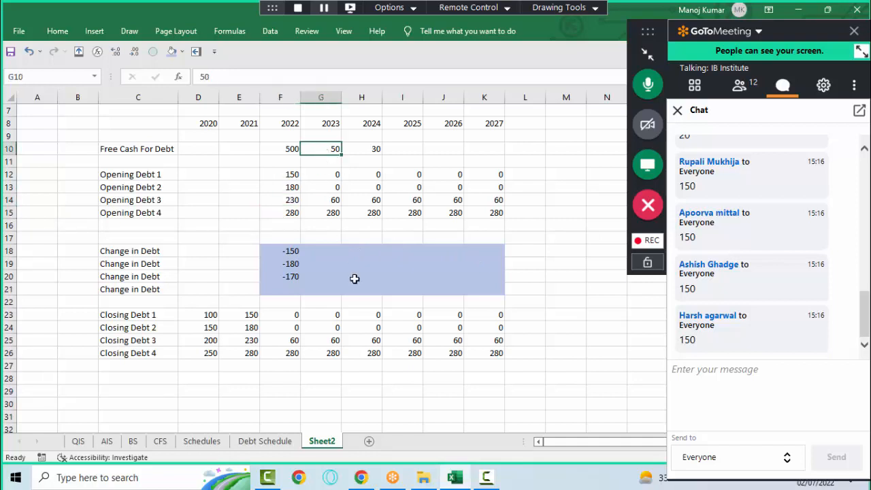
{"action": "type", "text": "100"}
{"action": "key", "text": "Return"}
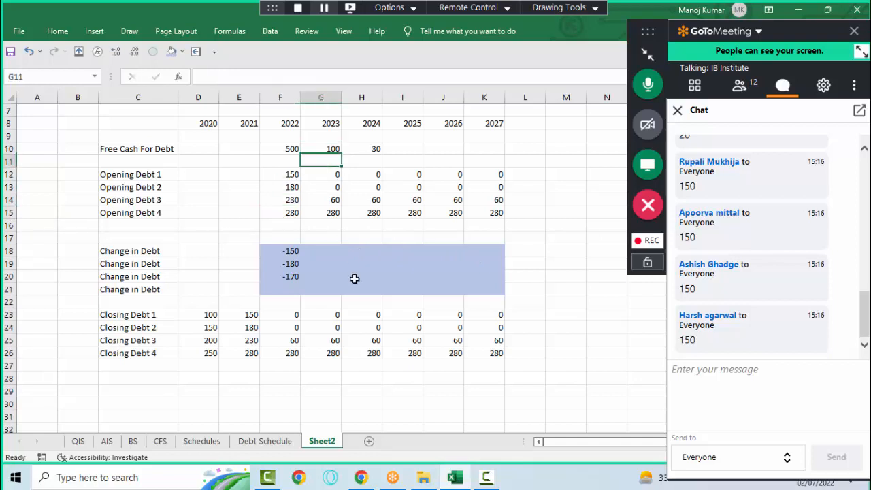
- Enter 0 as the 2023 Change in Debt for the first two debts in G18:G19
{"action": "key", "text": "Down"}
{"action": "key", "text": "Down"}
{"action": "key", "text": "Down"}
{"action": "key", "text": "Down"}
{"action": "key", "text": "Down"}
{"action": "key", "text": "Down"}
{"action": "key", "text": "Down"}
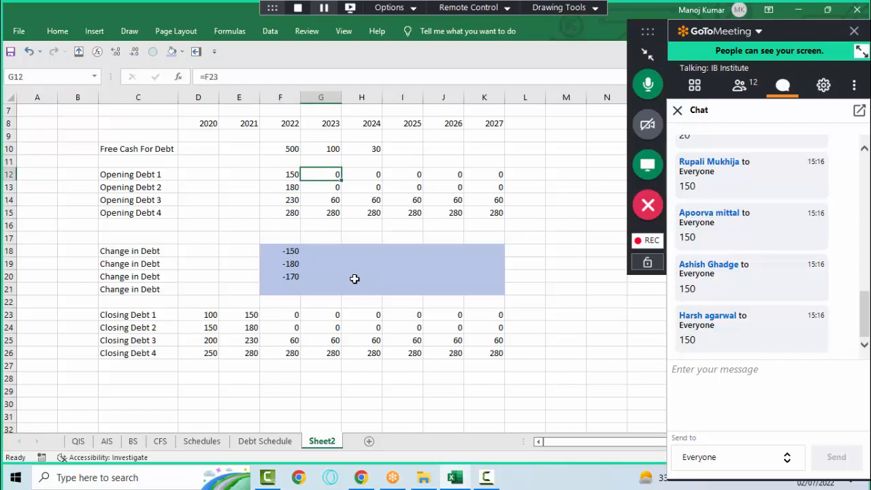
{"action": "key", "text": "shift+Down"}
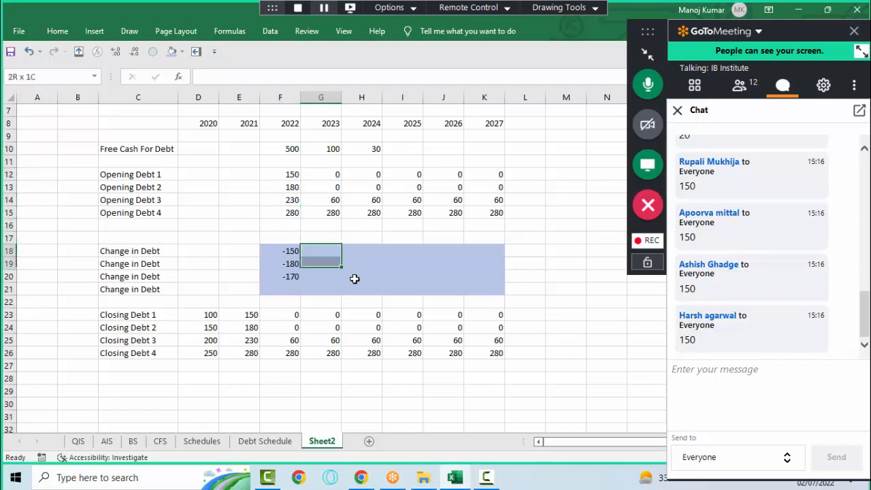
{"action": "type", "text": "0"}
{"action": "key", "text": "ctrl+Return"}
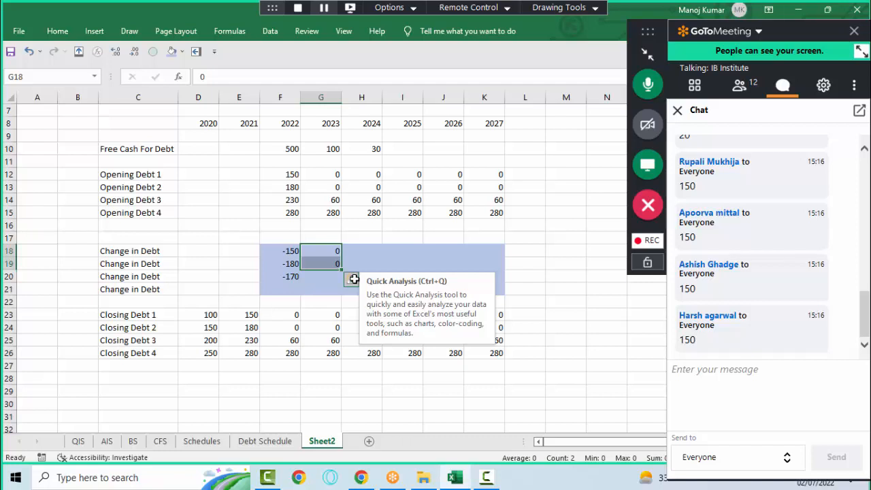
- Enter the 2023 Change in Debt for Debt 3 and Debt 4 as -60 in G20 and -40 in G21
{"action": "key", "text": "Down"}
{"action": "key", "text": "Down"}
{"action": "type", "text": "-60"}
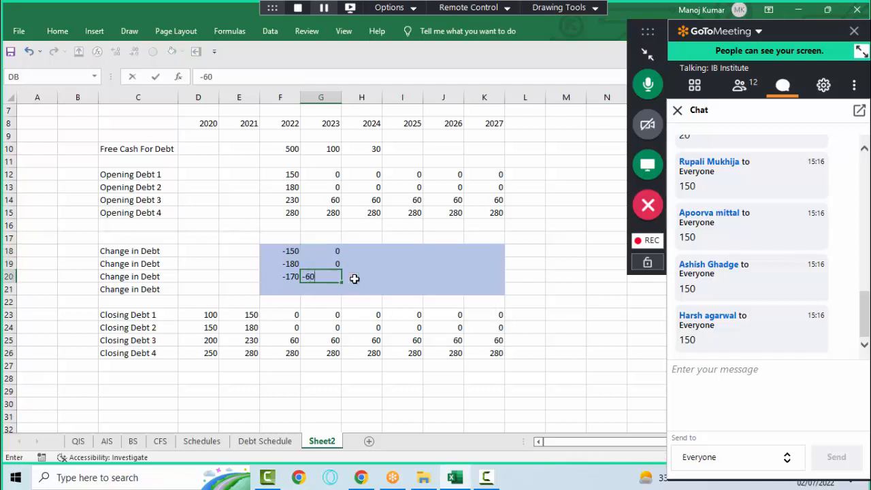
{"action": "key", "text": "Return"}
{"action": "type", "text": "-40"}
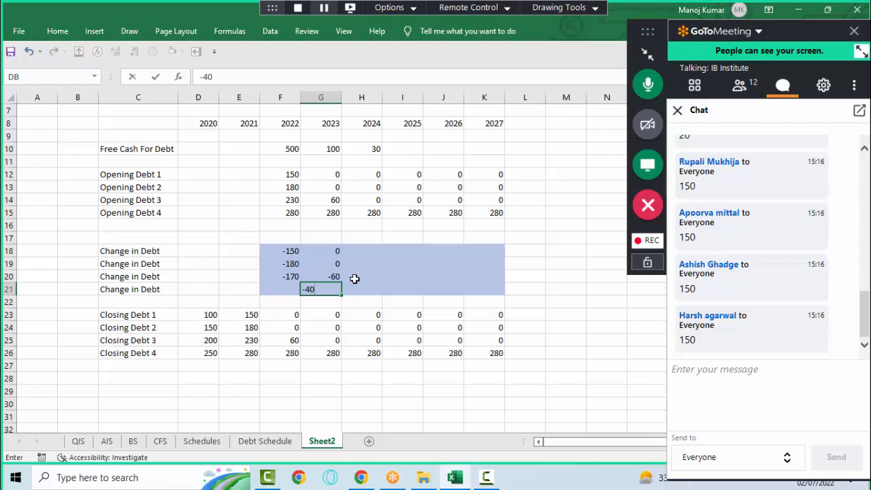
{"action": "key", "text": "Return"}
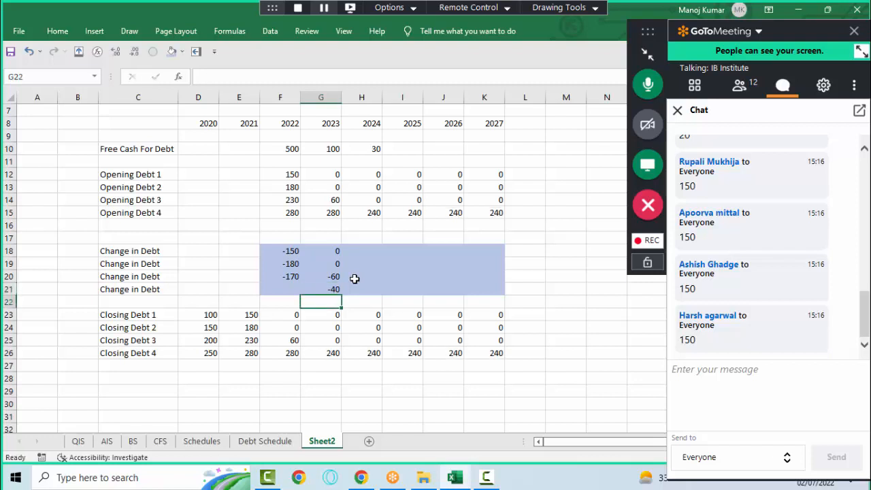
- Send "?" to everyone in the meeting chat
{"action": "left_click", "coordinate": [324, 149]}
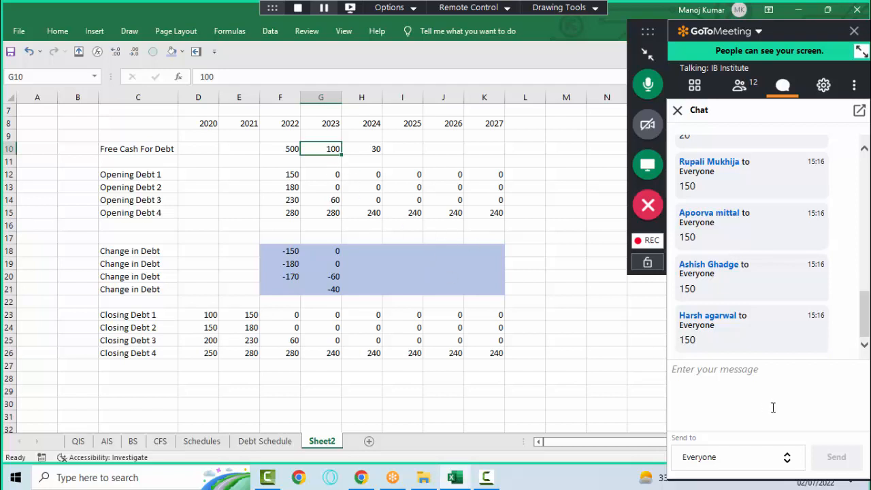
{"action": "left_click", "coordinate": [734, 376]}
{"action": "type", "text": "?"}
{"action": "key", "text": "Return"}
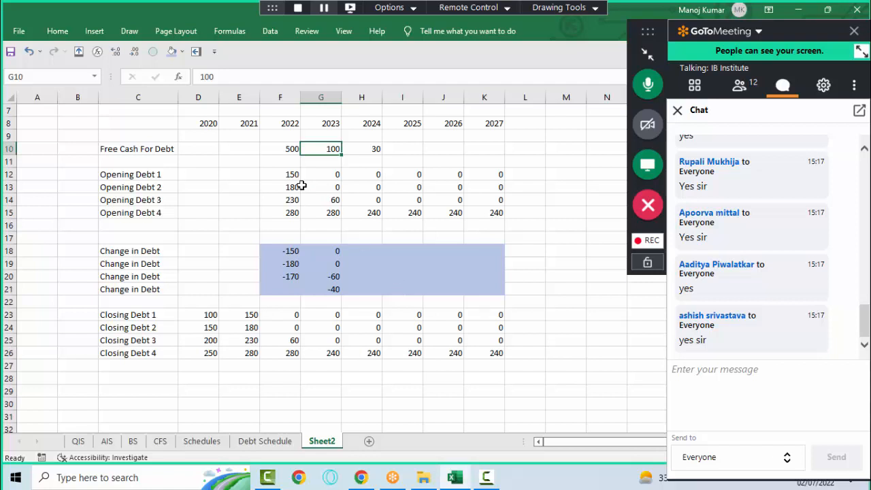
- Review the Free Cash For Debt row, the historical closing debts, and the forecast Opening, Closing and Change in Debt blocks
{"action": "key", "text": "shift+space"}
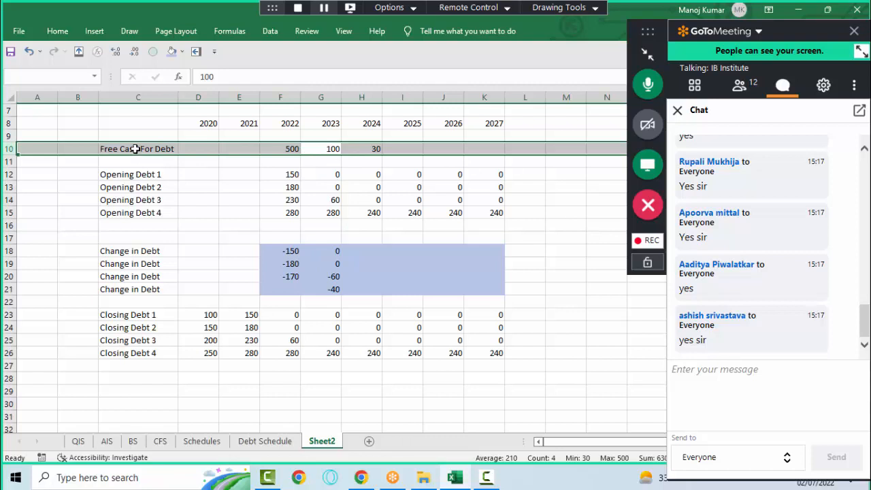
{"action": "left_click_drag", "start_coordinate": [206, 315], "coordinate": [237, 353]}
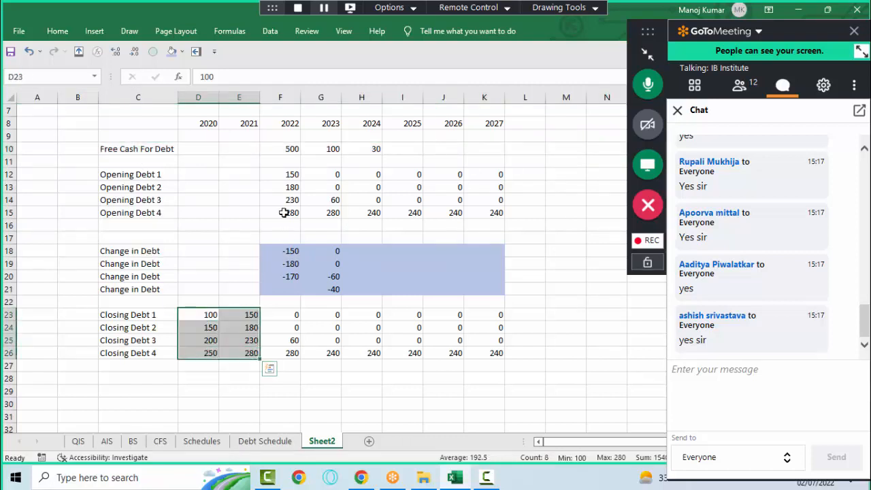
{"action": "left_click_drag", "start_coordinate": [283, 170], "coordinate": [491, 205]}
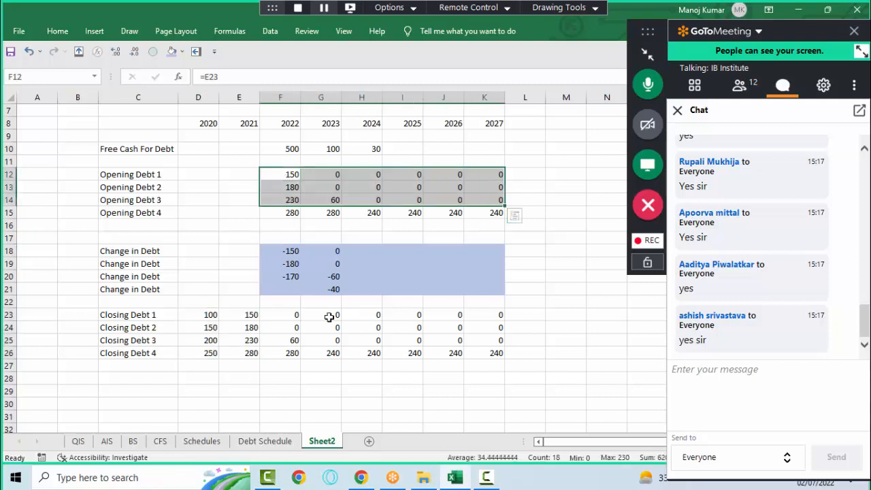
{"action": "left_click_drag", "start_coordinate": [286, 317], "coordinate": [486, 351]}
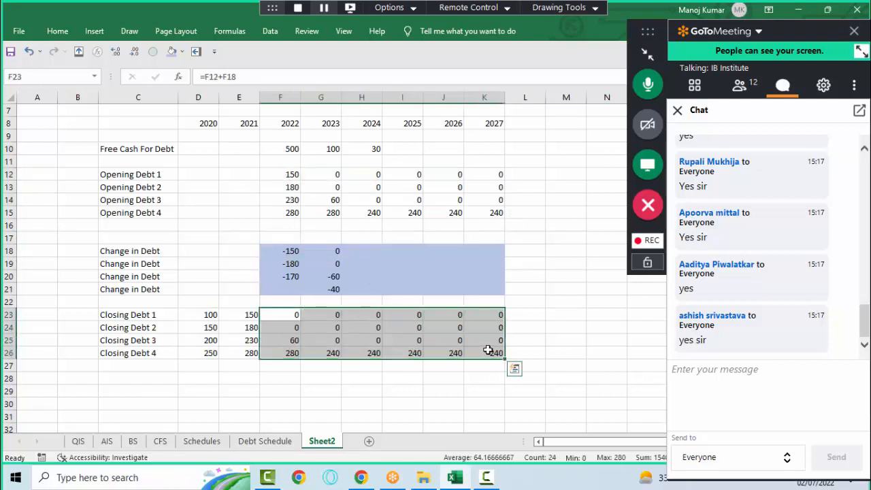
{"action": "left_click_drag", "start_coordinate": [292, 251], "coordinate": [504, 288]}
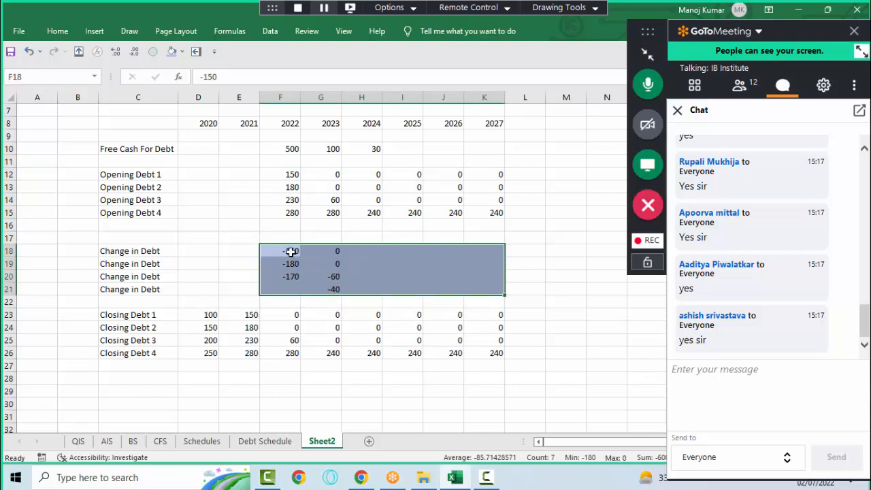
{"action": "left_click_drag", "start_coordinate": [290, 251], "coordinate": [290, 289]}
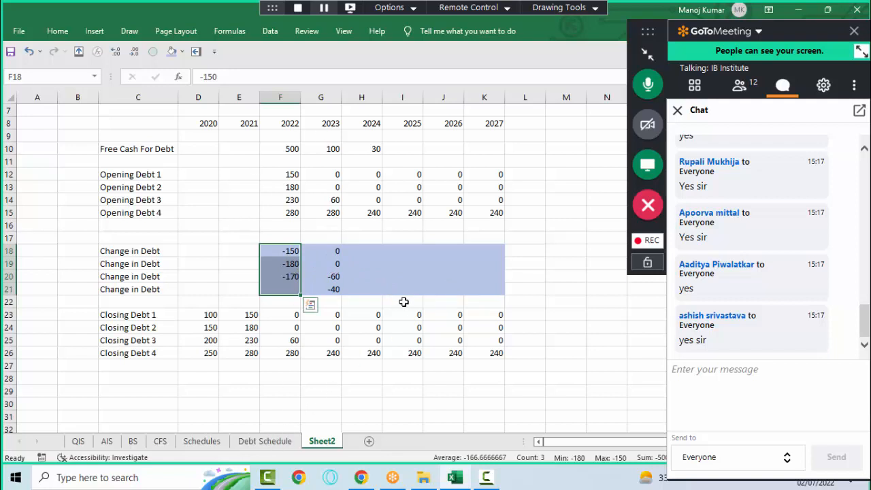
- On the Debt Schedule sheet, label B4 "Free Cash Before Debt:" and autofit column B to the text
{"action": "left_click", "coordinate": [273, 446]}
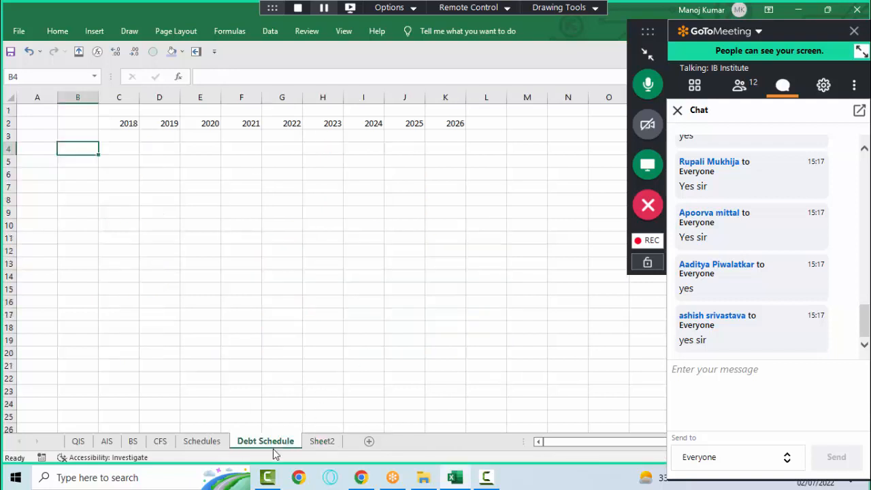
{"action": "type", "text": "Fr"}
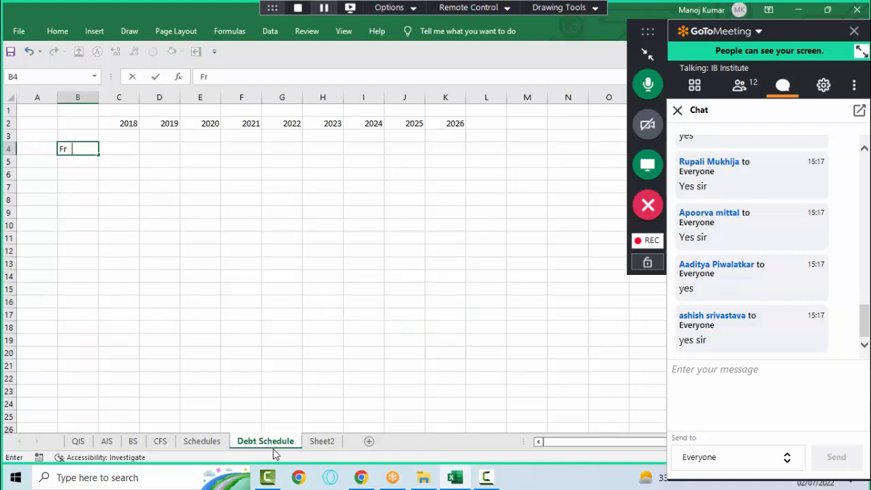
{"action": "type", "text": "ee Cash Be"}
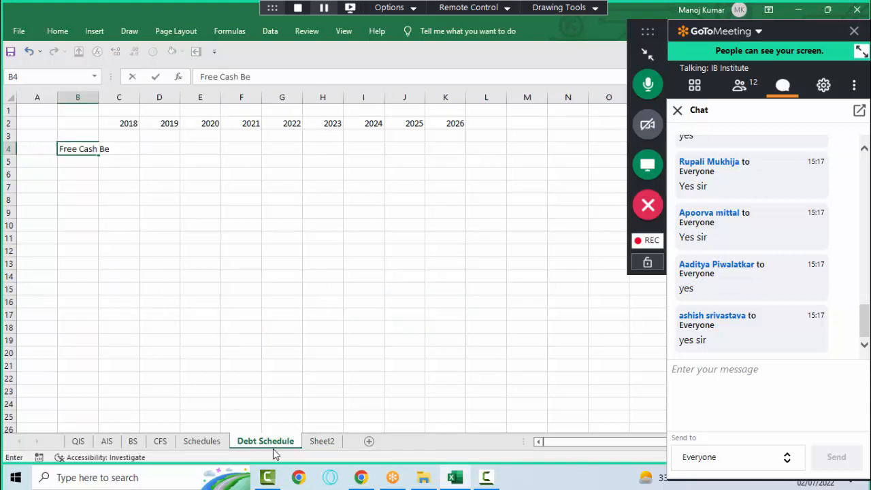
{"action": "type", "text": "fore Debt:"}
{"action": "key", "text": "ctrl+Return"}
{"action": "key", "text": "alt+h"}
{"action": "key", "text": "o"}
{"action": "key", "text": "i"}
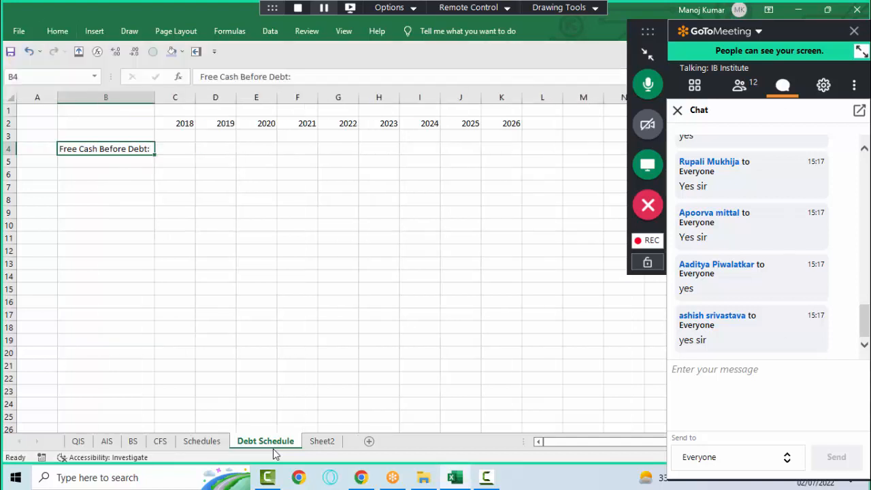
- Label B5 "Add: Opening Cash Balance" and autofit column B to the longer text
{"action": "key", "text": "Down"}
{"action": "type", "text": "Add"}
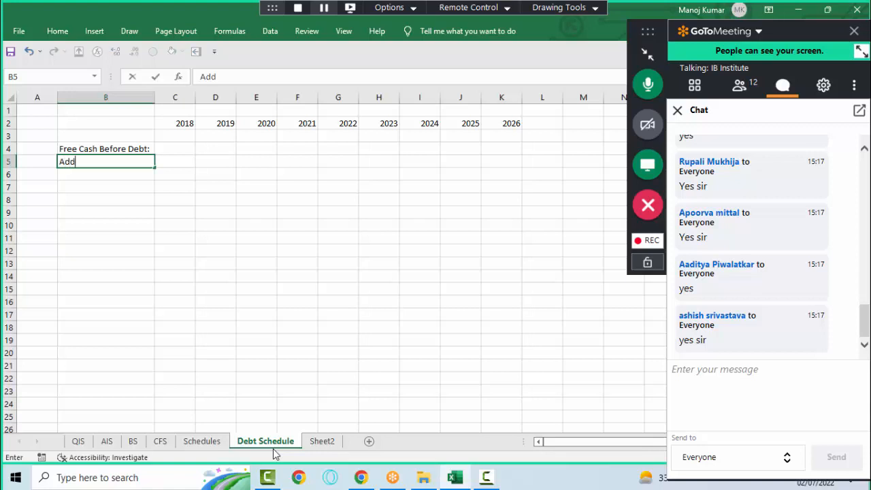
{"action": "type", "text": ": Opening Ca"}
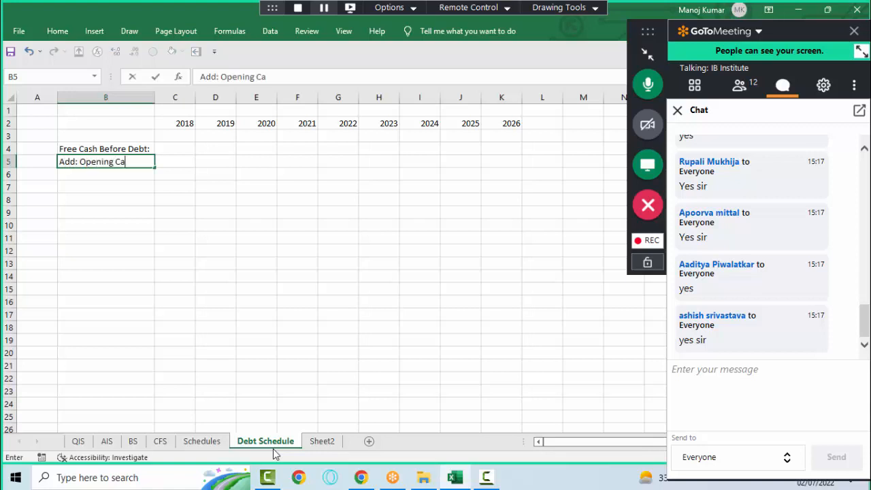
{"action": "type", "text": "sh Bala"}
{"action": "key", "text": "BackSpace"}
{"action": "key", "text": "BackSpace"}
{"action": "type", "text": "alance"}
{"action": "key", "text": "Return"}
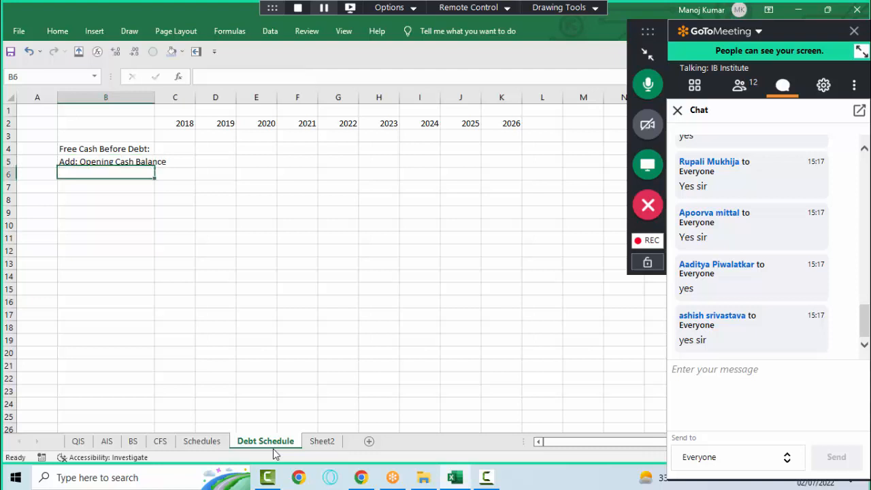
{"action": "key", "text": "Up"}
{"action": "key", "text": "alt+h"}
{"action": "key", "text": "o"}
{"action": "key", "text": "i"}
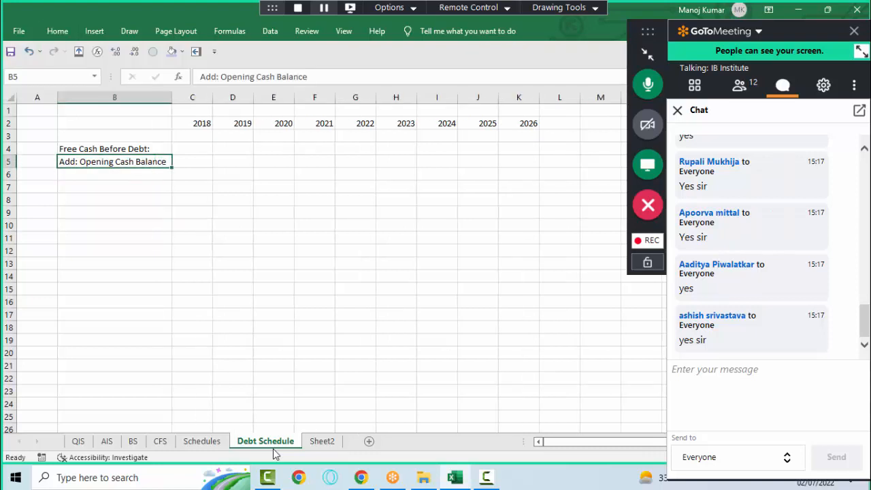
- Label B6 "Less: Minimum Cash Balance" and fit column B's width to it
{"action": "key", "text": "Down"}
{"action": "type", "text": ":"}
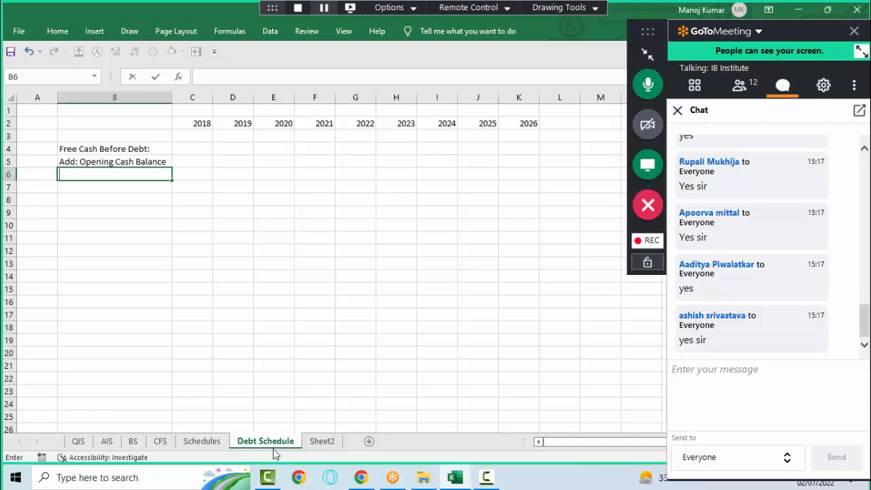
{"action": "type", "text": "Less: Minimum Cash "}
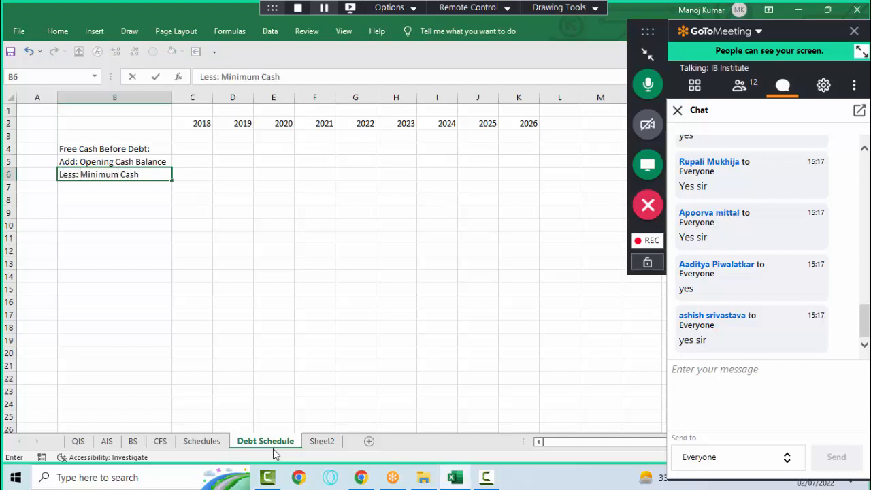
{"action": "type", "text": "Balance"}
{"action": "key", "text": "ctrl+Return"}
{"action": "key", "text": "Down"}
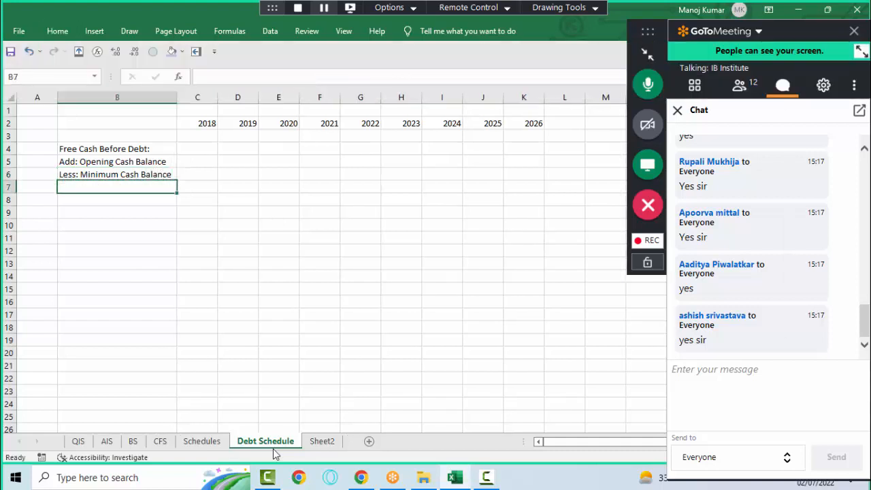
- Label B7 "Free Cash For Debt:" below the minimum cash row
{"action": "type", "text": "Free C"}
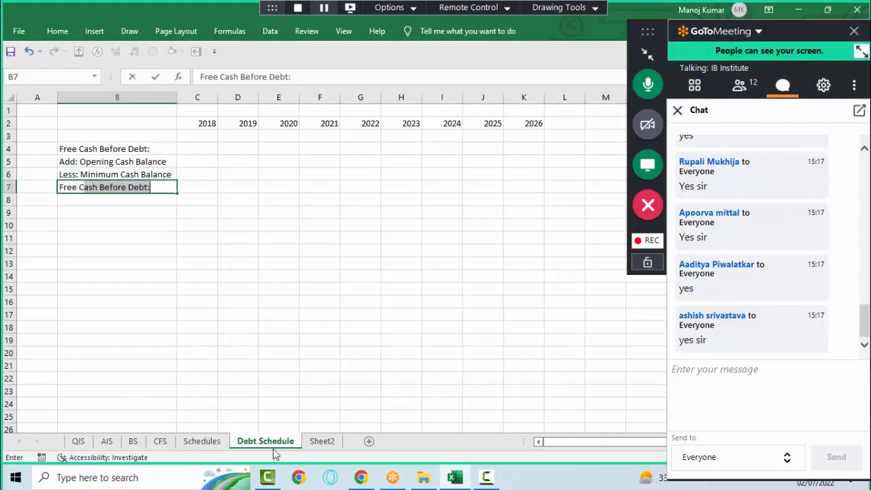
{"action": "type", "text": "ash For "}
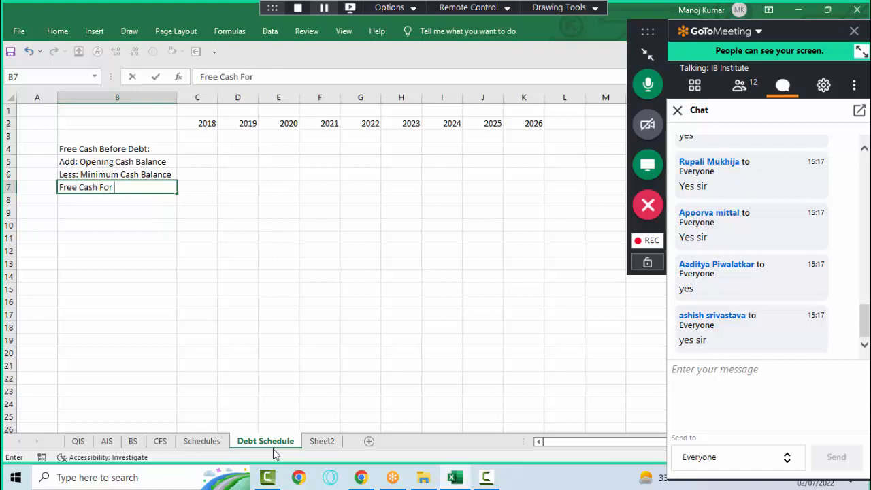
{"action": "type", "text": "Debt:"}
{"action": "key", "text": "Return"}
- Make the entire Free Cash For Debt row (row 7) bold
{"action": "key", "text": "Up"}
{"action": "key", "text": "Up"}
{"action": "key", "text": "Up"}
{"action": "key", "text": "Up"}
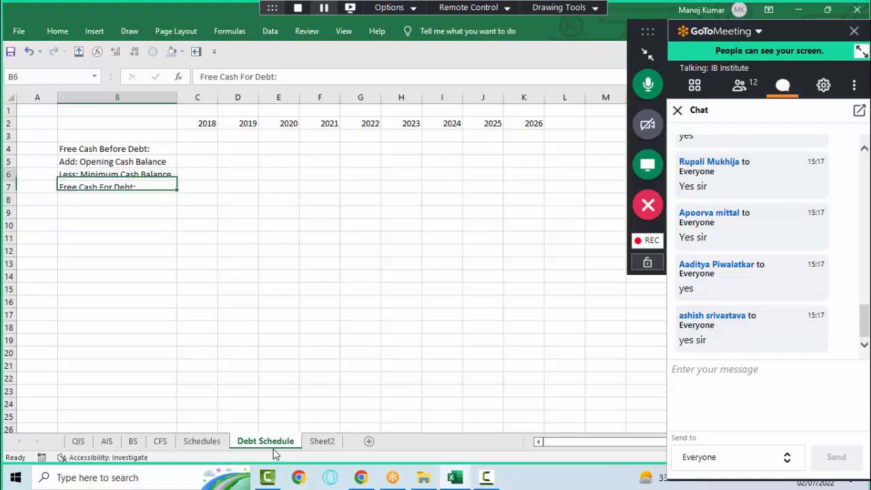
{"action": "key", "text": "shift+space"}
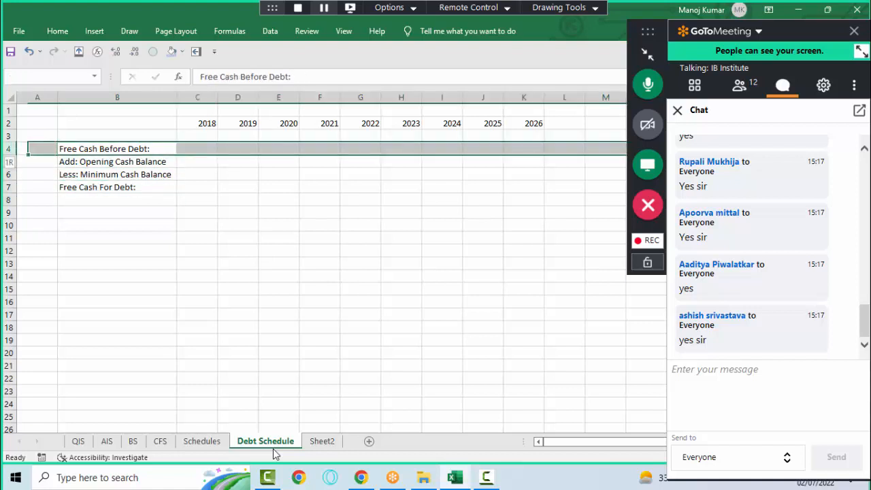
{"action": "key", "text": "Down"}
{"action": "key", "text": "Down"}
{"action": "key", "text": "Down"}
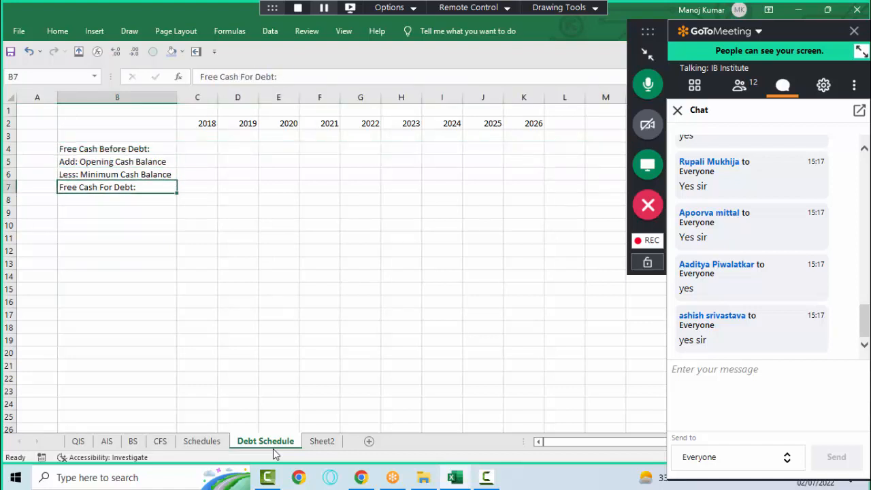
{"action": "key", "text": "shift+space"}
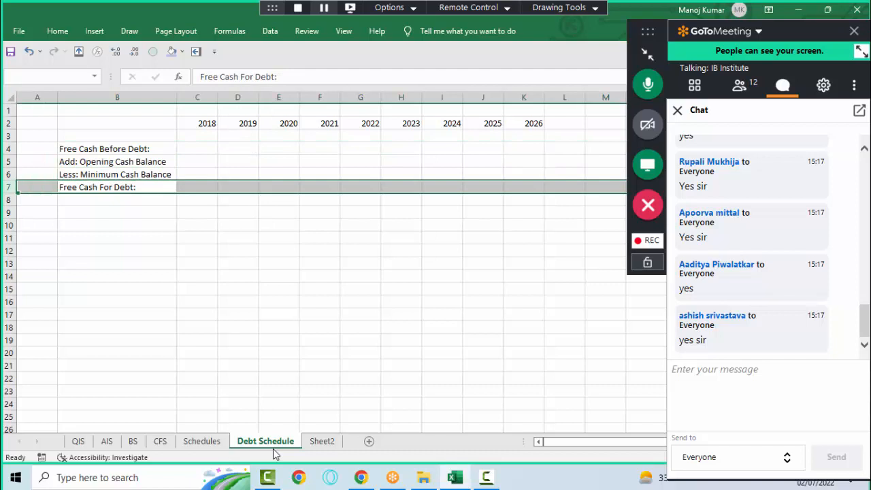
{"action": "key", "text": "ctrl+b"}
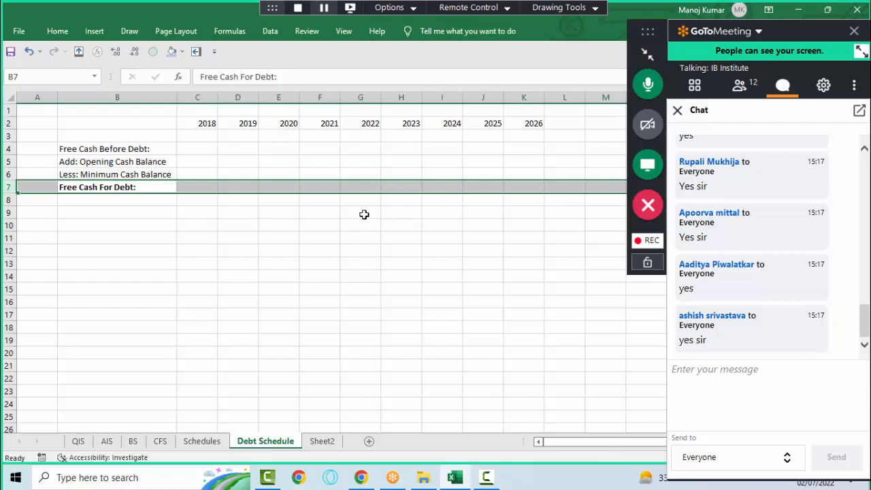
- Calculate the 2022 Free Cash Before Debt in G4 as =SUM(CFS!G12,CFS!G17,CFS!G19:G21)
{"action": "left_click", "coordinate": [357, 148]}
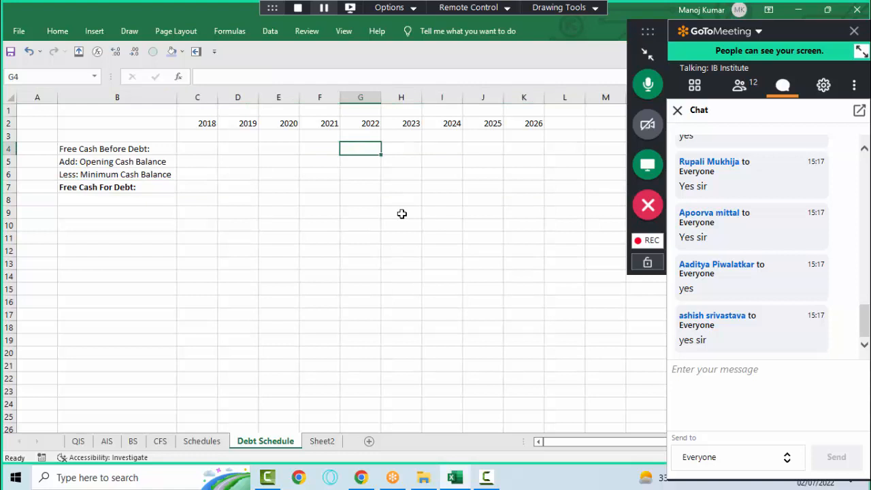
{"action": "type", "text": "=sum"}
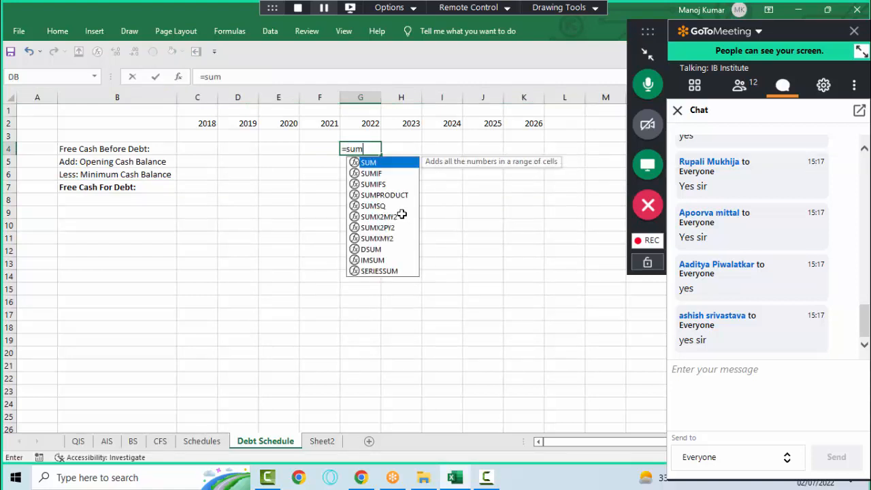
{"action": "key", "text": "Tab"}
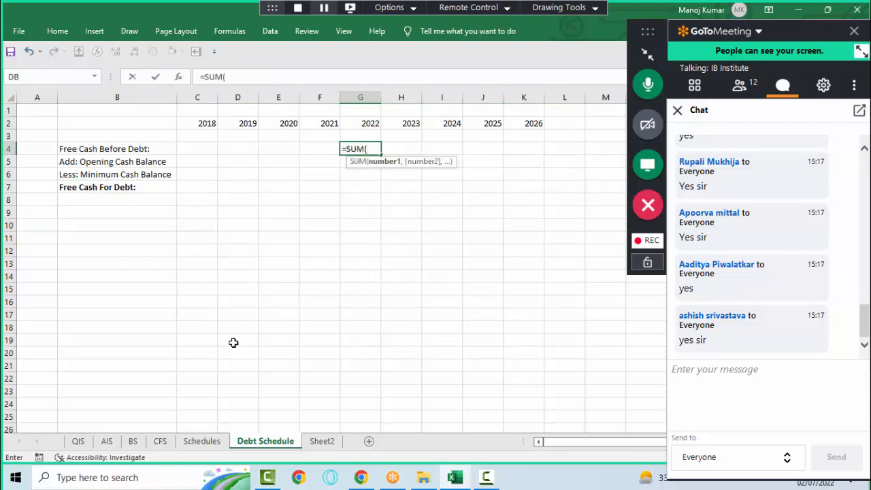
{"action": "left_click", "coordinate": [162, 441]}
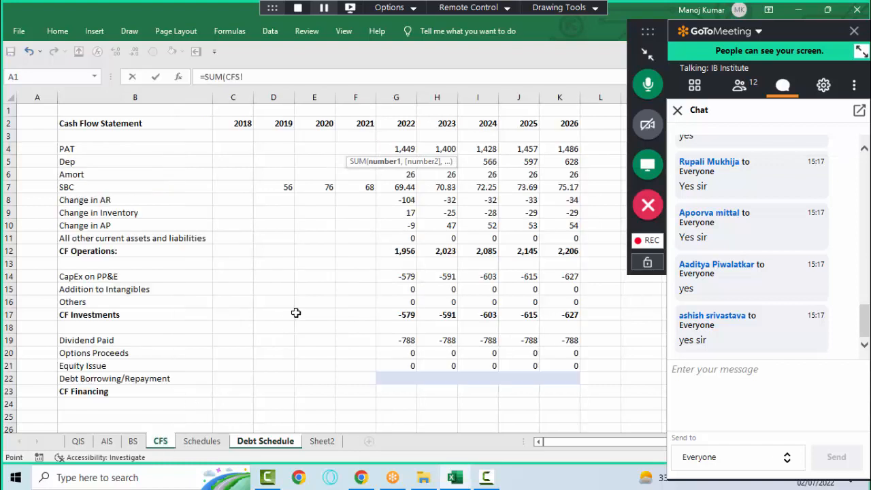
{"action": "left_click", "coordinate": [402, 250]}
{"action": "left_click_drag", "start_coordinate": [405, 241], "coordinate": [405, 149]}
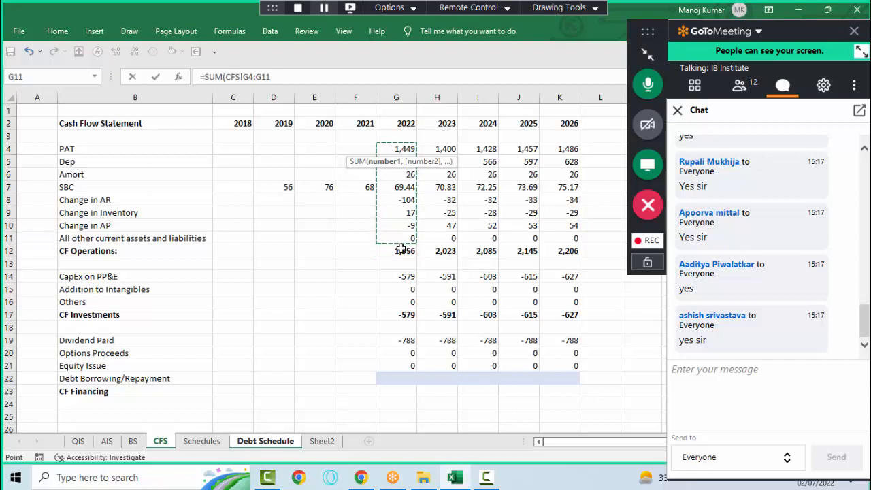
{"action": "left_click", "coordinate": [402, 251]}
{"action": "type", "text": ","}
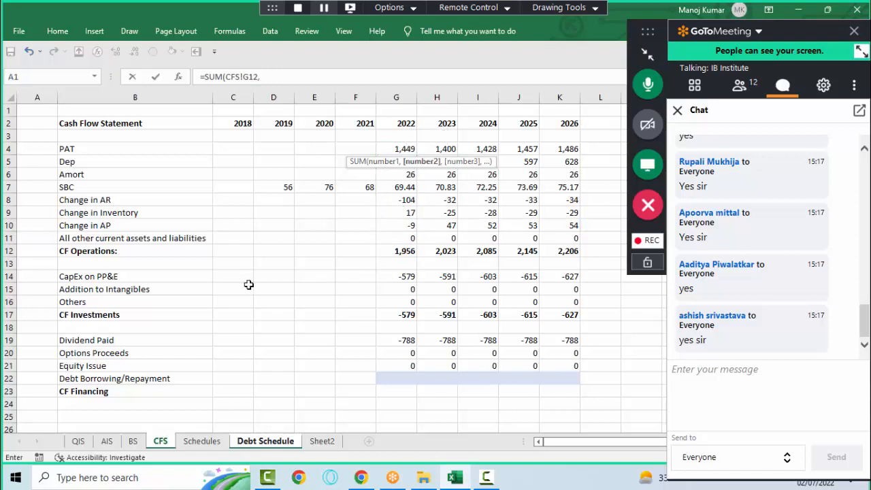
{"action": "left_click", "coordinate": [398, 314]}
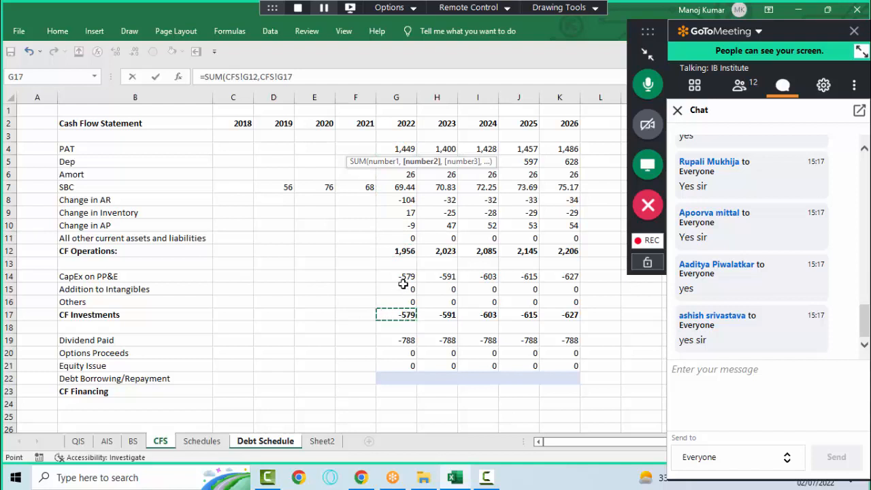
{"action": "left_click_drag", "start_coordinate": [402, 276], "coordinate": [402, 302]}
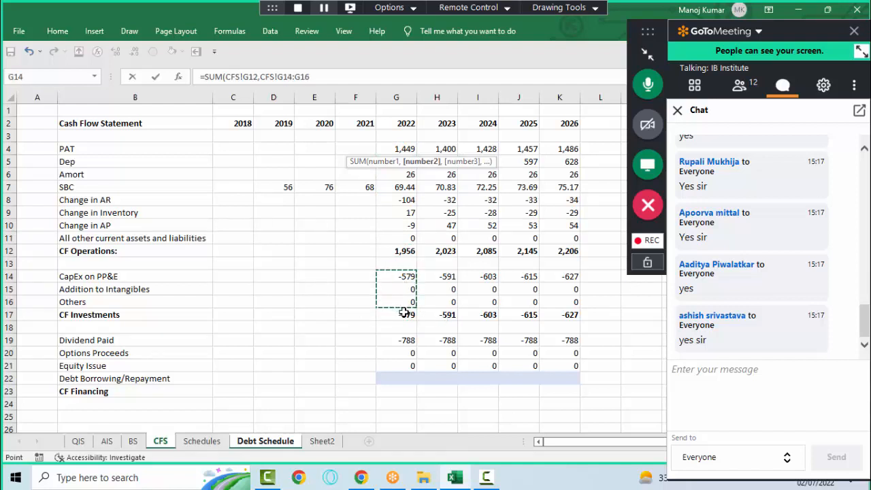
{"action": "left_click", "coordinate": [405, 311]}
{"action": "type", "text": ","}
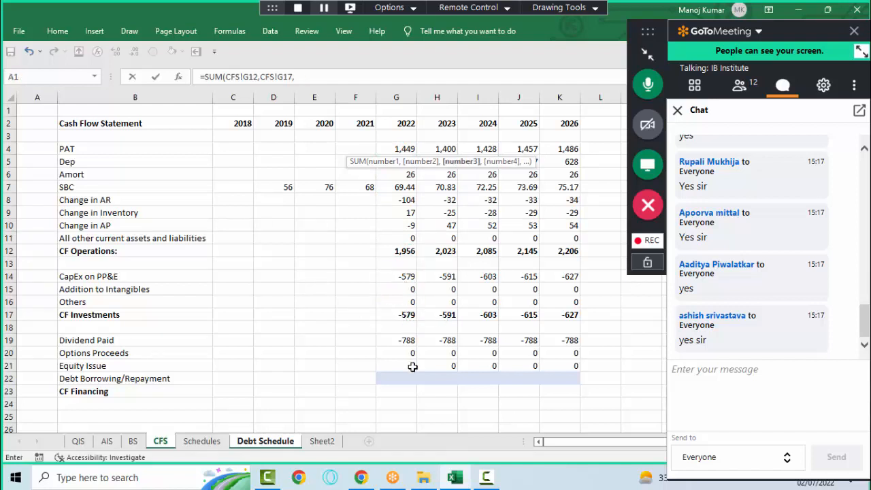
{"action": "left_click", "coordinate": [407, 391]}
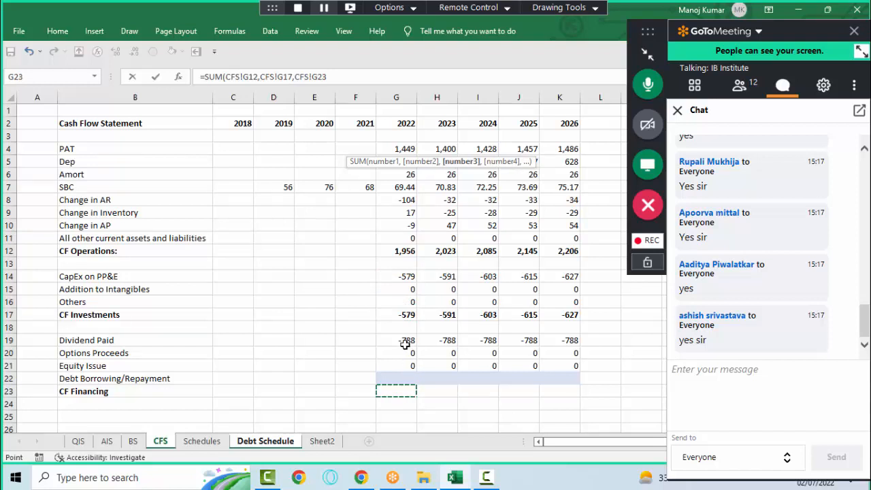
{"action": "left_click_drag", "start_coordinate": [405, 341], "coordinate": [406, 365]}
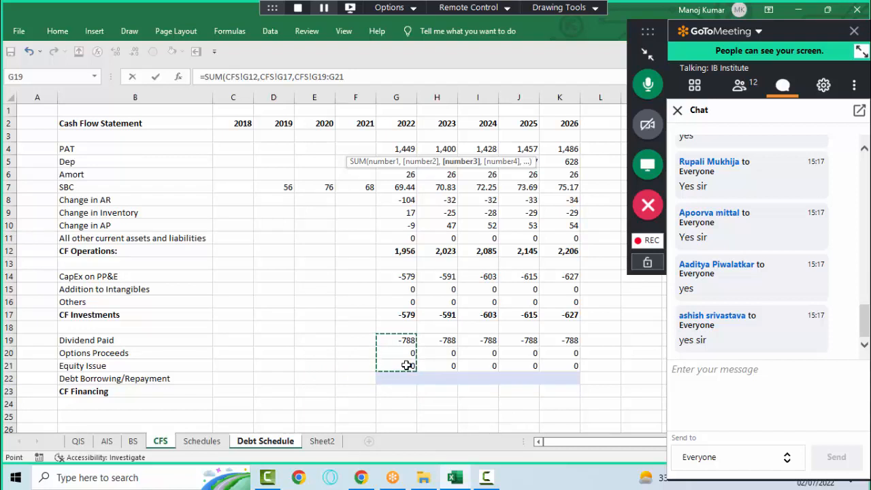
{"action": "type", "text": ")"}
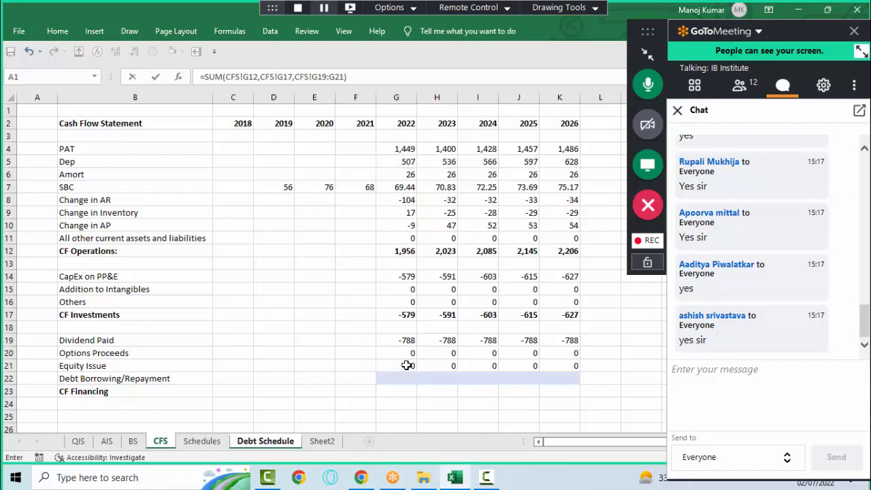
{"action": "key", "text": "Return"}
- Fill the Free Cash Before Debt formula from G4 across to K4 for 2023 through 2026
{"action": "key", "text": "Up"}
{"action": "key", "text": "shift+Right"}
{"action": "key", "text": "shift+Right"}
{"action": "key", "text": "shift+Right"}
{"action": "key", "text": "shift+Right"}
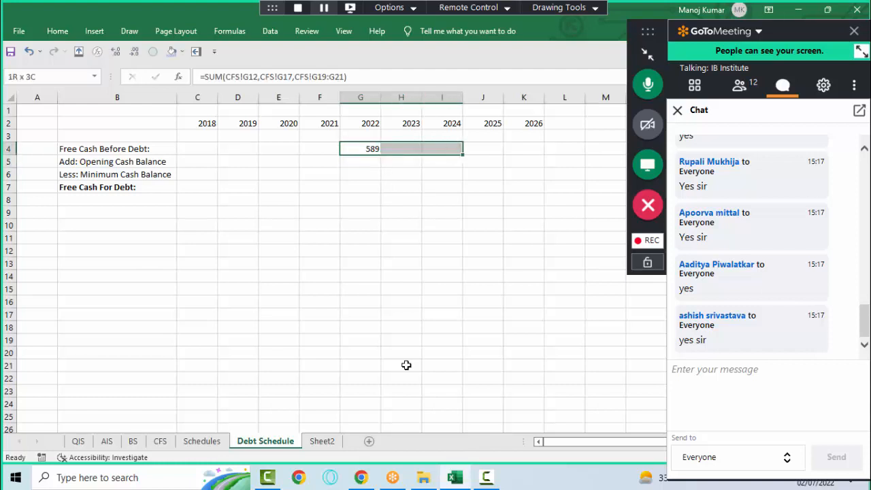
{"action": "key", "text": "ctrl+r"}
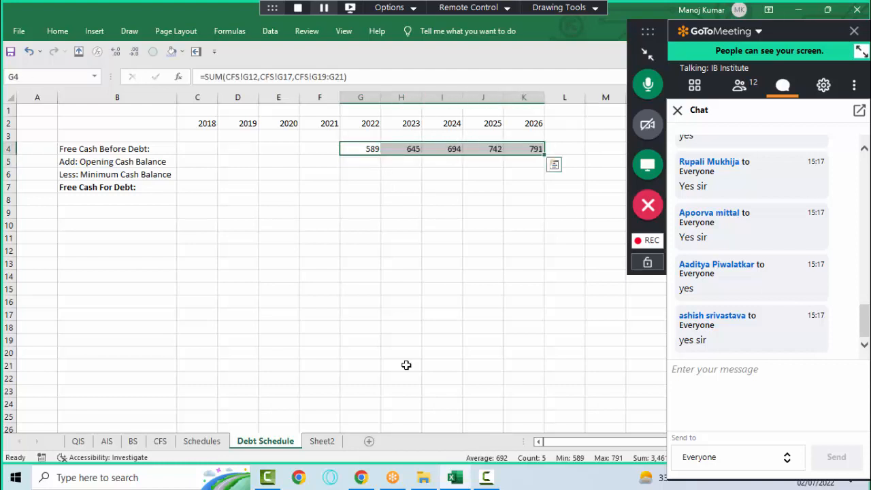
{"action": "key", "text": "Down"}
{"action": "key", "text": "Up"}
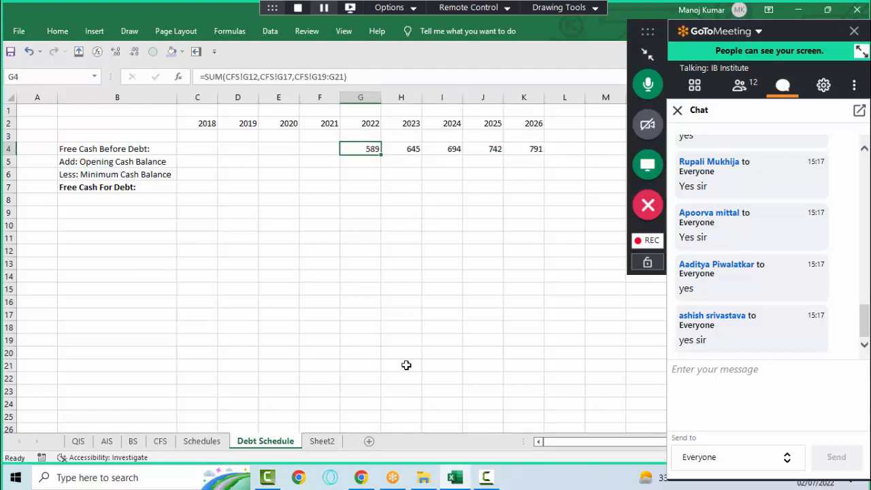
- Send "?" to everyone in the meeting chat
{"action": "left_click", "coordinate": [731, 397]}
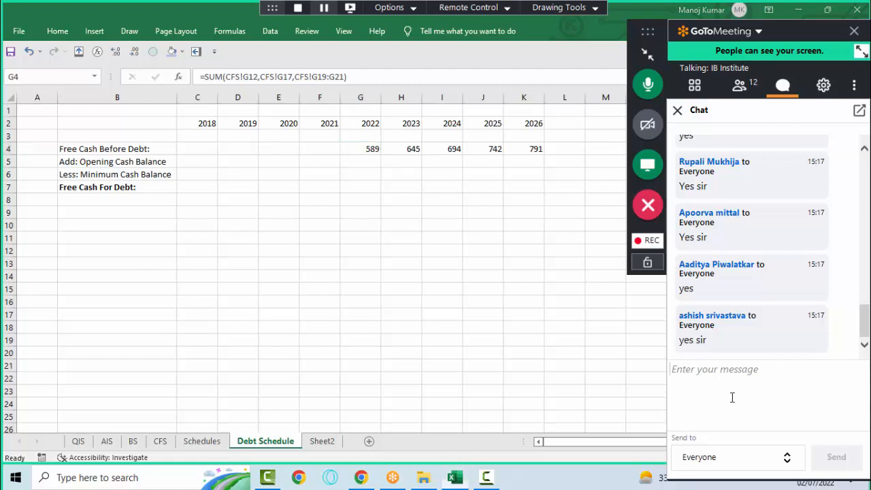
{"action": "type", "text": "?"}
{"action": "key", "text": "Return"}
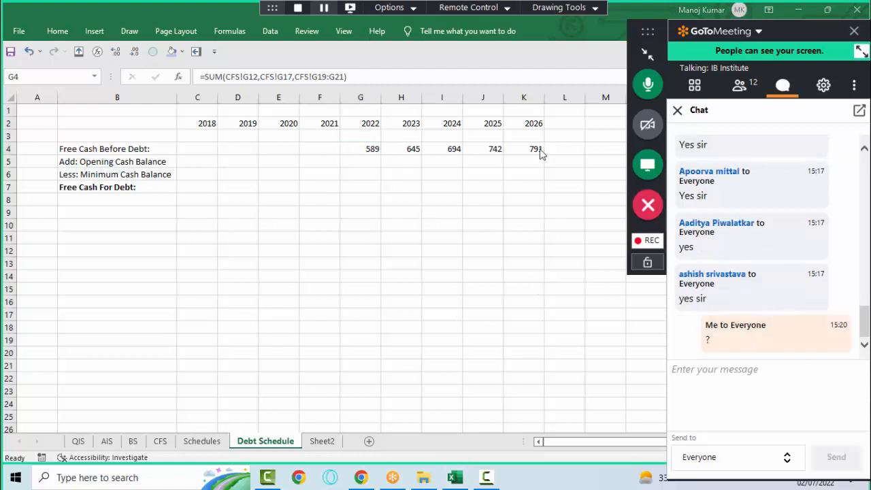
- Mute the meeting microphone and switch it back on
{"action": "left_click", "coordinate": [648, 86]}
{"action": "left_click", "coordinate": [444, 284]}
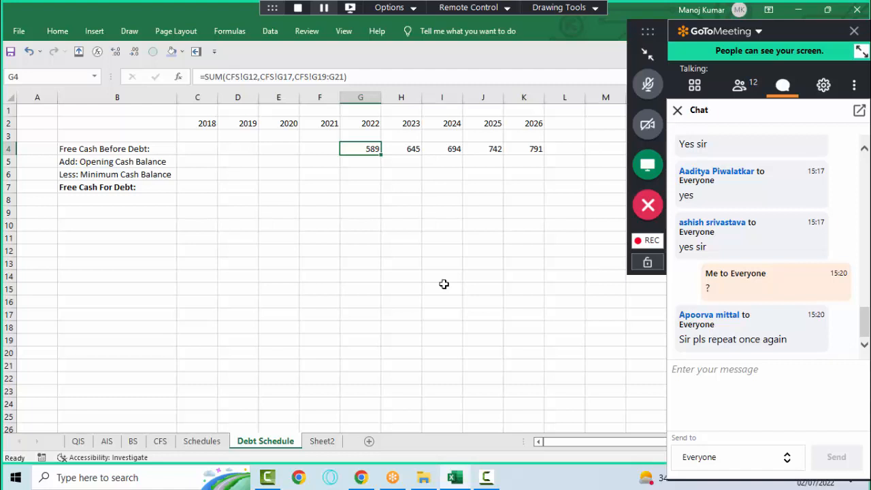
{"action": "left_click", "coordinate": [648, 84]}
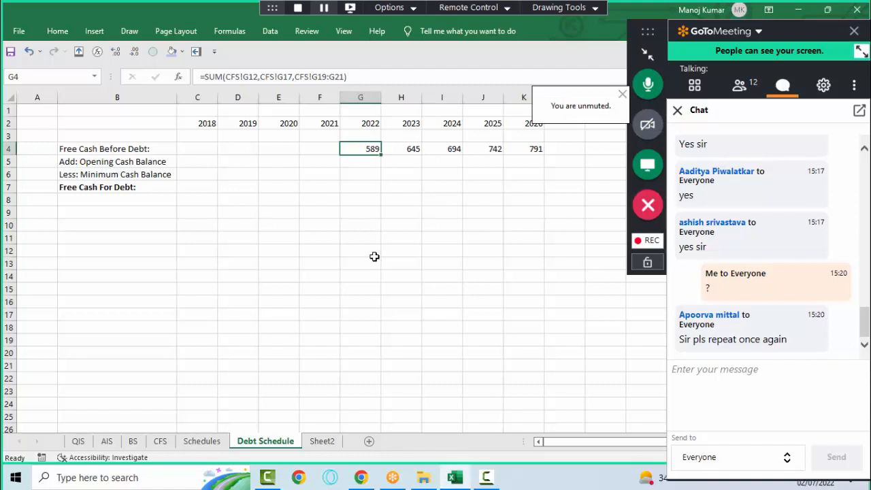
- Clear the Free Cash Before Debt formulas from G4 through K4
{"action": "key", "text": "ctrl+shift+Right"}
{"action": "key", "text": "Delete"}
{"action": "key", "text": "shift+Left"}
{"action": "key", "text": "shift+Left"}
{"action": "key", "text": "shift+Left"}
{"action": "key", "text": "shift+Left"}
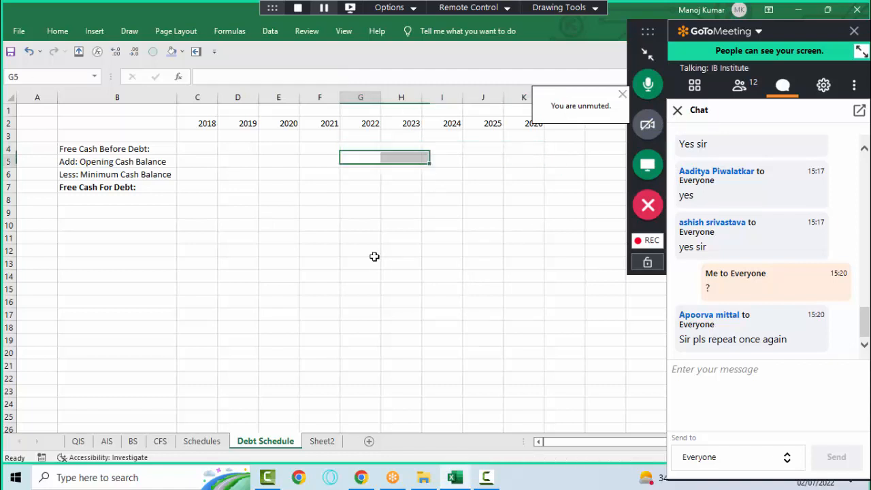
- Enter the 2022 Free Cash Before Debt in G4 as =SUM(CFS!G12,CFS!G17,CFS!G19:G21)
{"action": "type", "text": "=sum"}
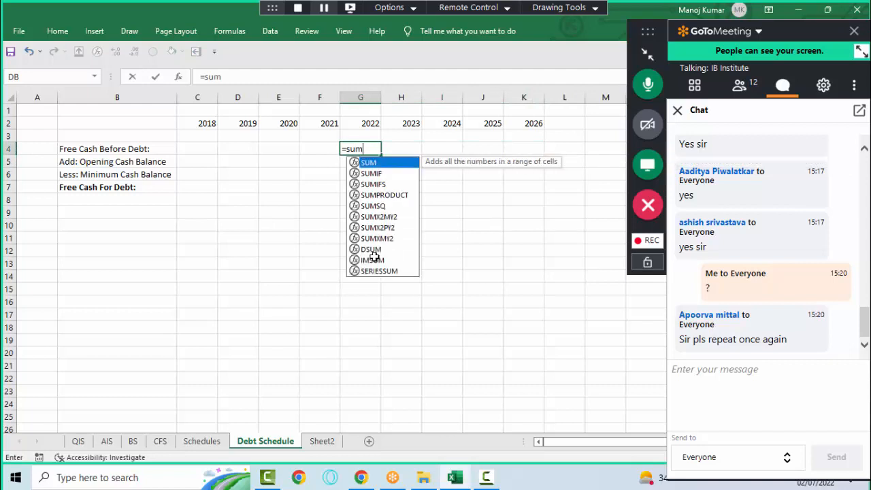
{"action": "key", "text": "Tab"}
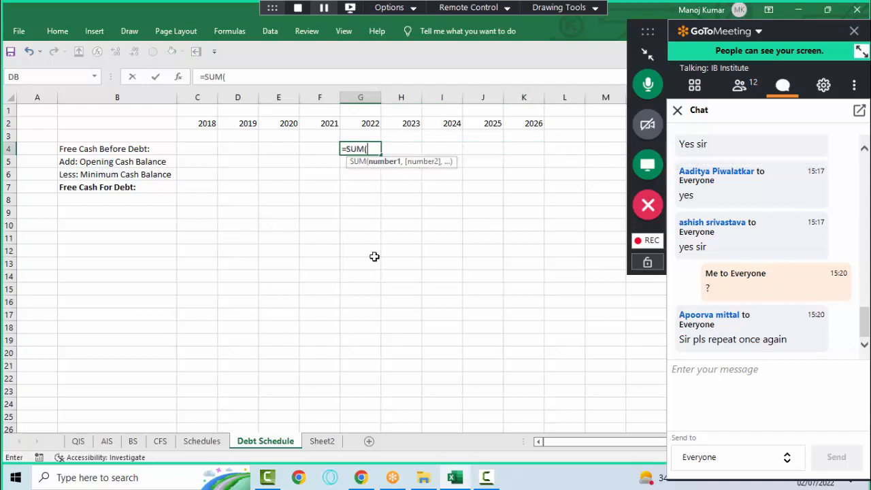
{"action": "left_click", "coordinate": [160, 442]}
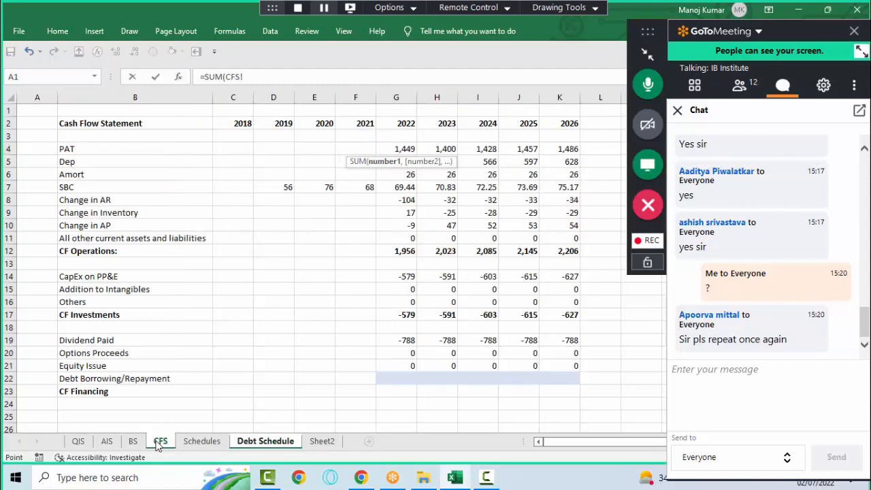
{"action": "left_click", "coordinate": [398, 253]}
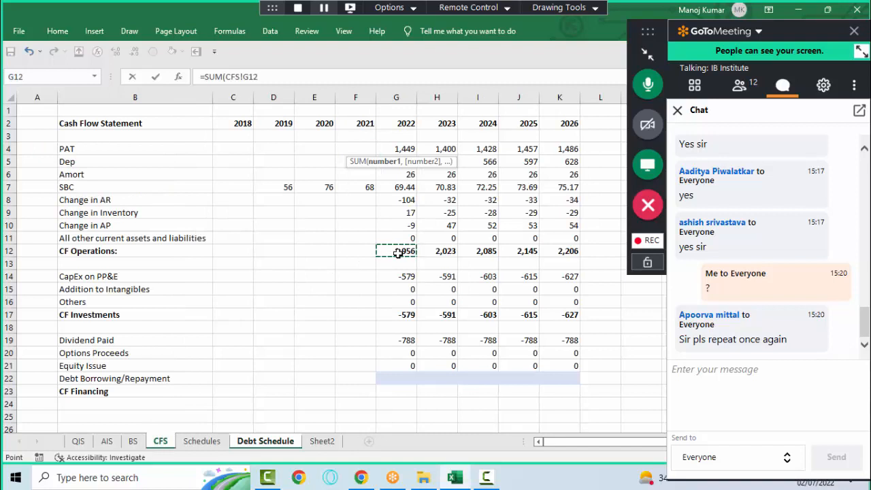
{"action": "type", "text": ","}
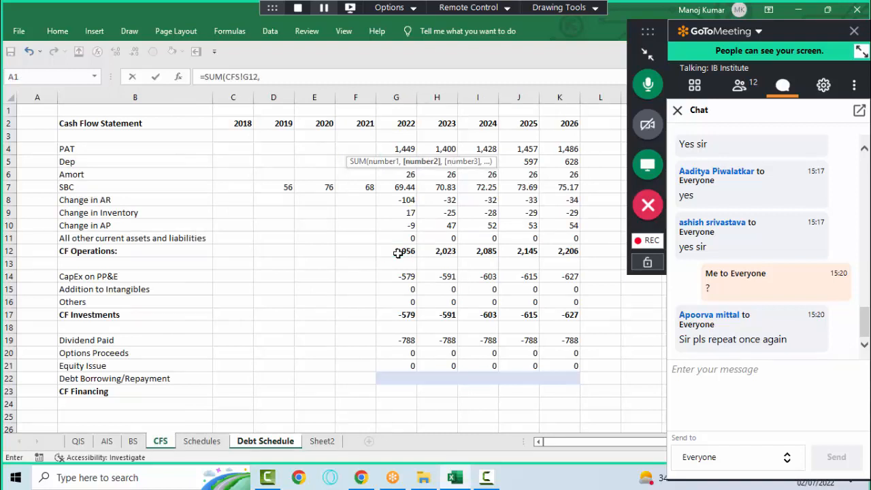
{"action": "left_click", "coordinate": [402, 315]}
{"action": "type", "text": ","}
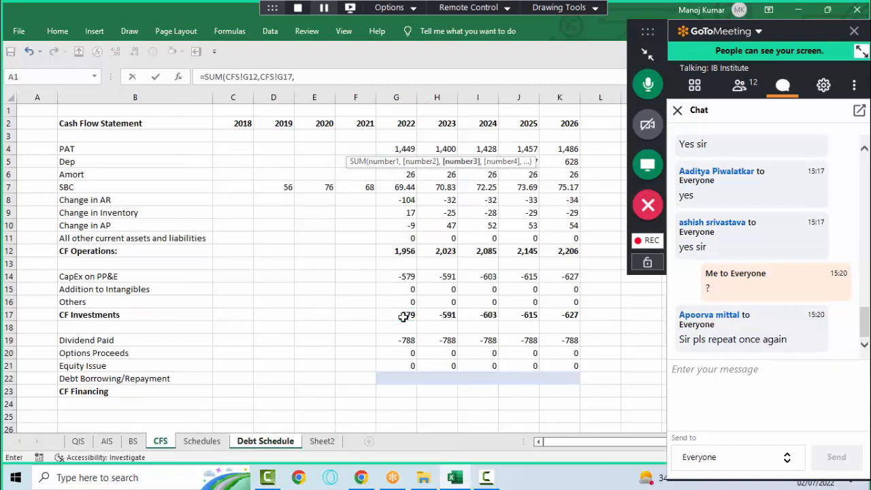
{"action": "left_click", "coordinate": [404, 338]}
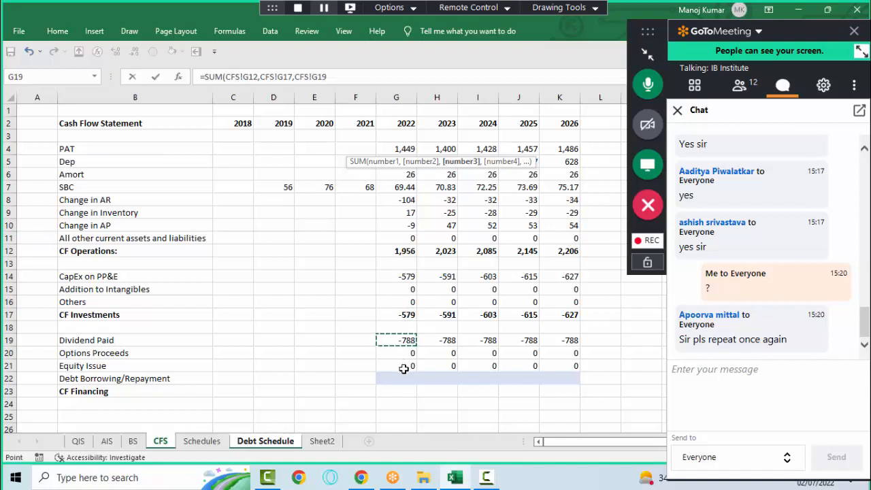
{"action": "mouse_move", "coordinate": [403, 365]}
{"action": "left_mouse_down"}
{"action": "mouse_move", "coordinate": [403, 342]}
{"action": "mouse_move", "coordinate": [402, 367]}
{"action": "left_mouse_up"}
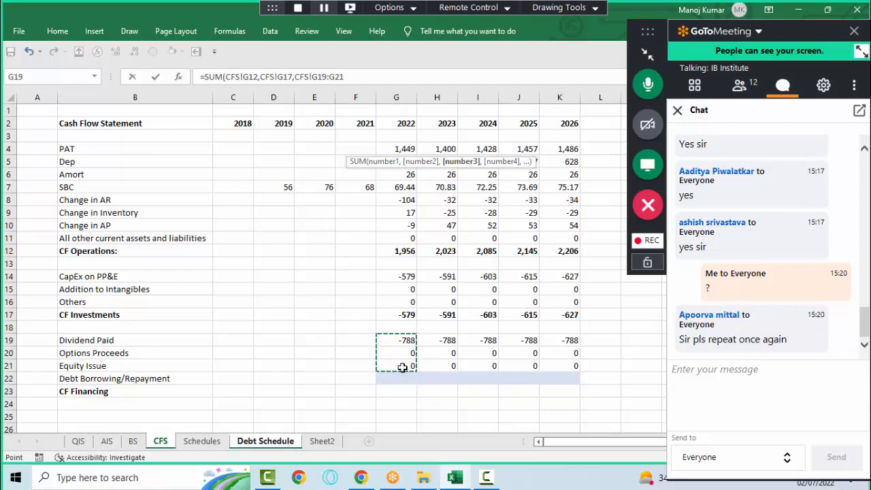
{"action": "type", "text": ")"}
{"action": "key", "text": "Return"}
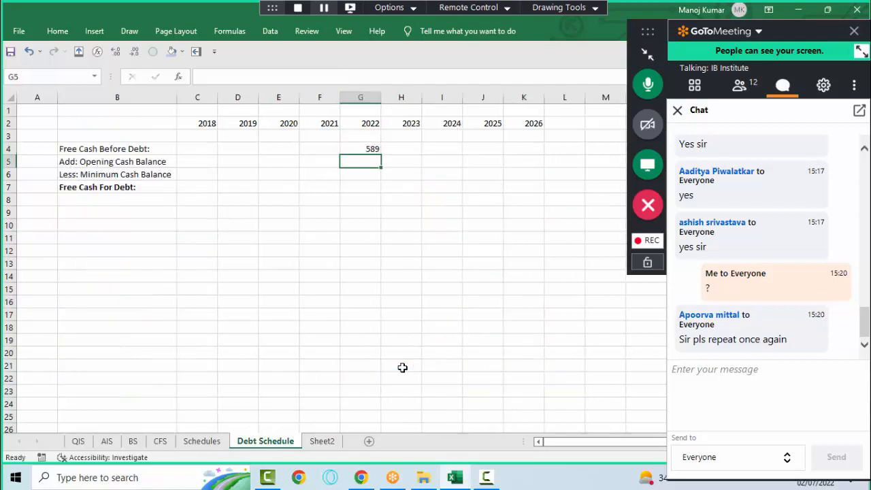
- Fill the Free Cash Before Debt formula from G4 across to K4 for 2023 through 2026
{"action": "key", "text": "Up"}
{"action": "key", "text": "shift+Right"}
{"action": "key", "text": "shift+Right"}
{"action": "key", "text": "shift+Right"}
{"action": "key", "text": "shift+Right"}
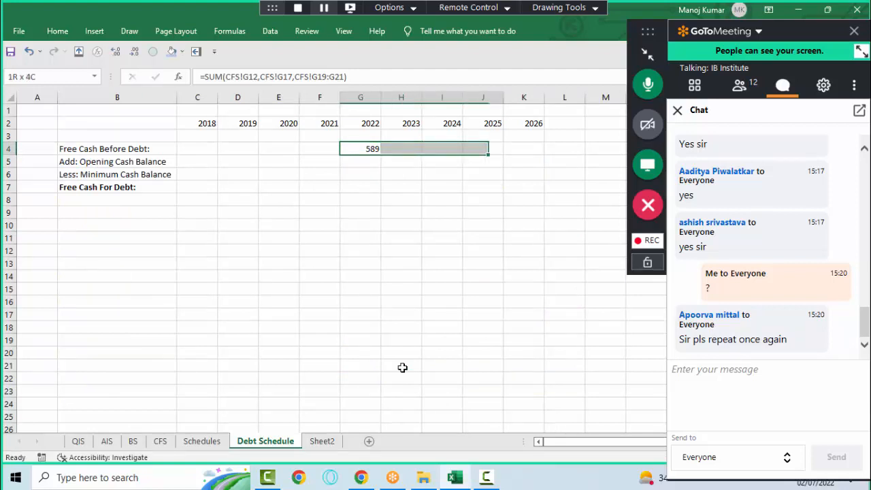
{"action": "key", "text": "ctrl+r"}
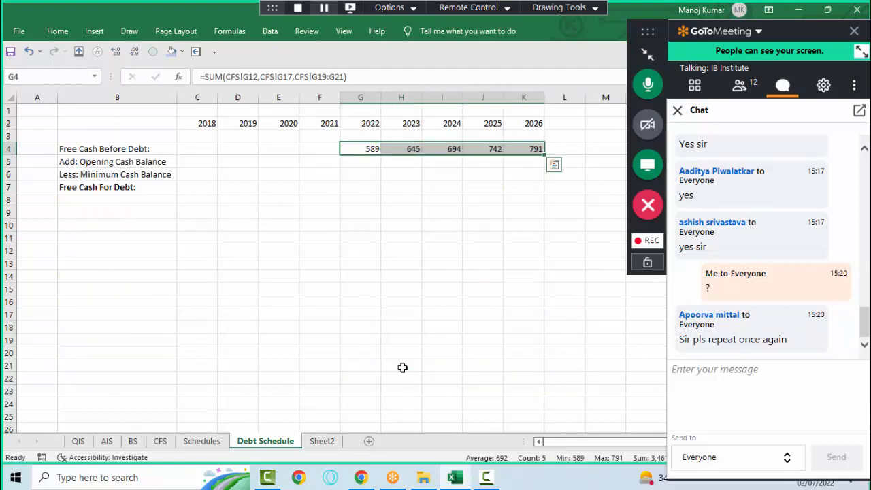
{"action": "key", "text": "Down"}
{"action": "key", "text": "Up"}
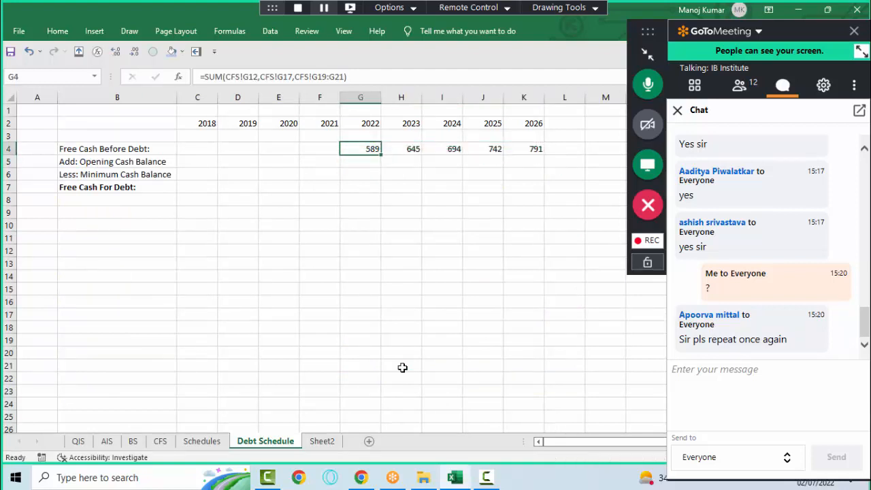
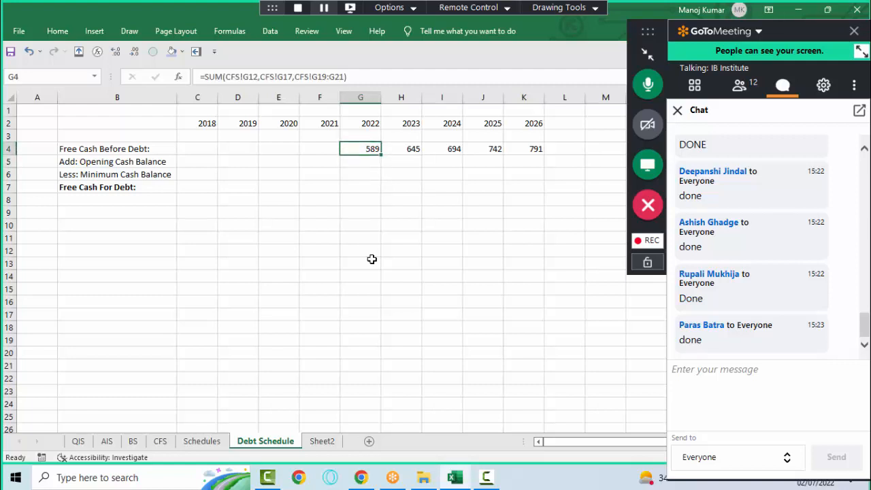
- Link the 2022 Opening Cash Balance in G5 to the 2021 cash and cash equivalents with =BS!F5
{"action": "key", "text": "Down"}
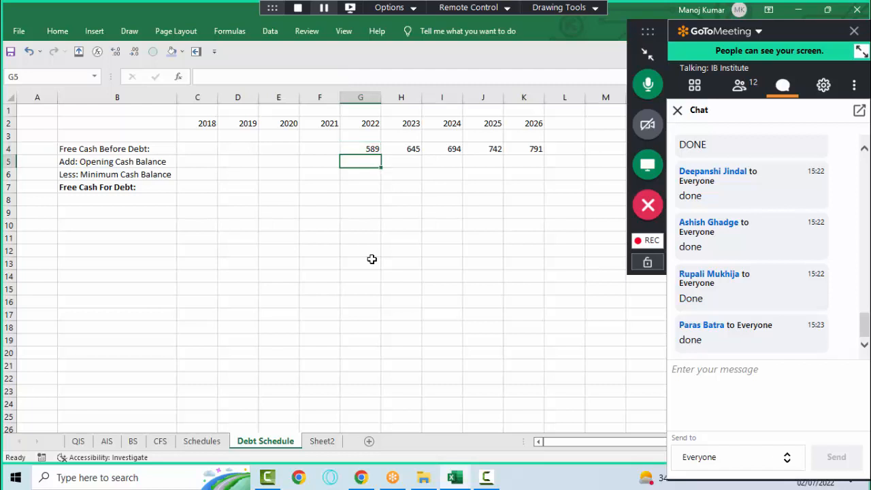
{"action": "type", "text": "="}
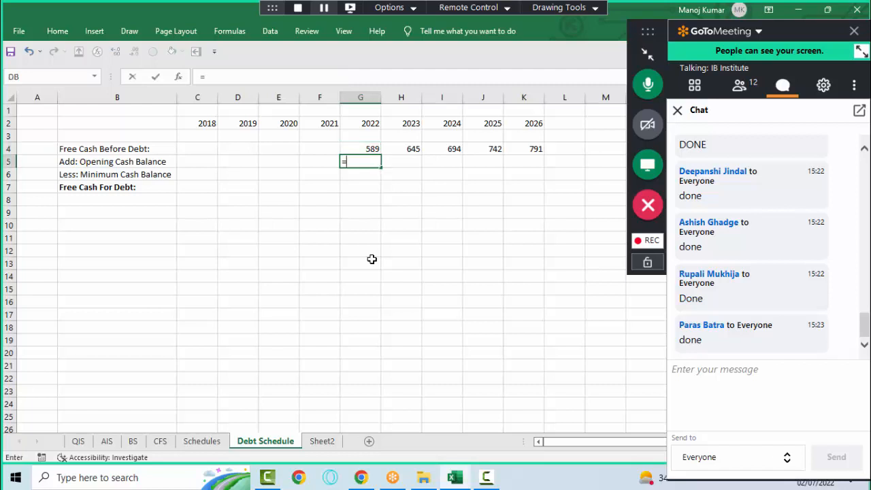
{"action": "left_click", "coordinate": [134, 440]}
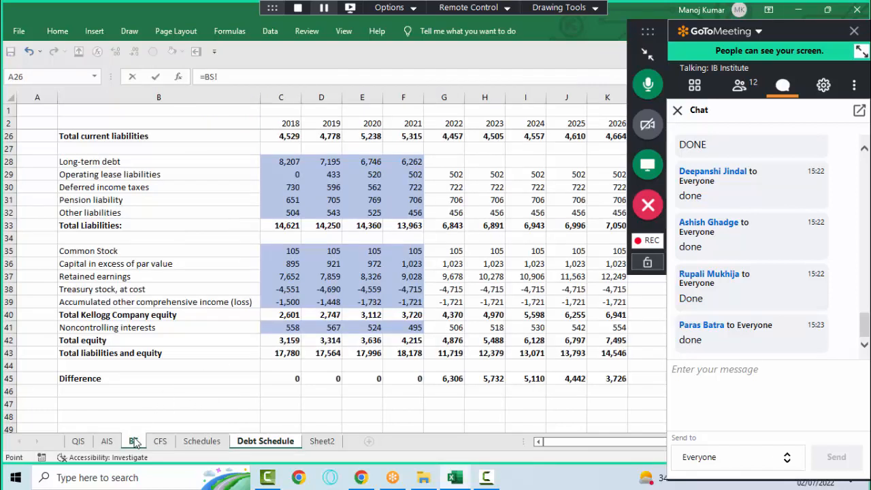
{"action": "scroll", "coordinate": [394, 164], "scroll_direction": "up", "scroll_amount": 8}
{"action": "left_click", "coordinate": [408, 162]}
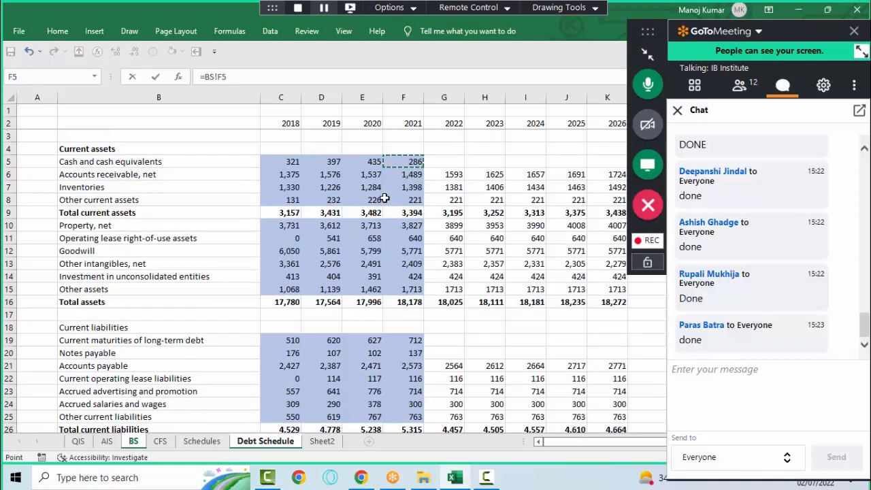
{"action": "key", "text": "ctrl+Return"}
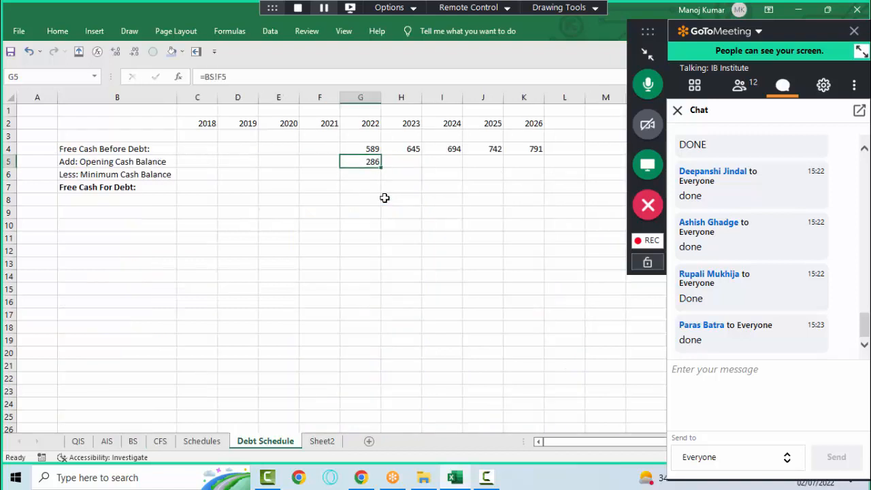
- Fill the Opening Cash Balance formula from G5 across to K5 for 2023 through 2026
{"action": "key", "text": "shift+Right"}
{"action": "key", "text": "shift+Right"}
{"action": "key", "text": "shift+Right"}
{"action": "key", "text": "shift+Right"}
{"action": "key", "text": "ctrl+r"}
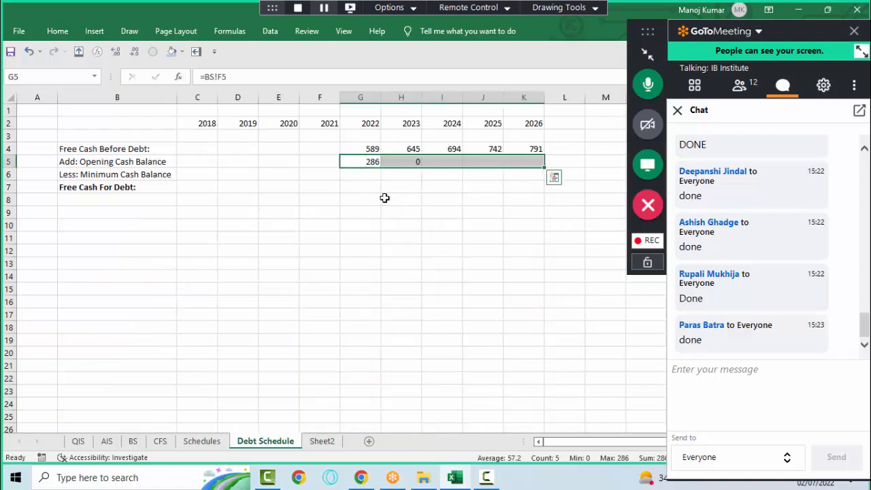
- Review the Opening Cash Balance formulas in row 5 from 2023 through 2026
{"action": "key", "text": "Right"}
{"action": "key", "text": "Right"}
{"action": "key", "text": "Right"}
{"action": "key", "text": "Right"}
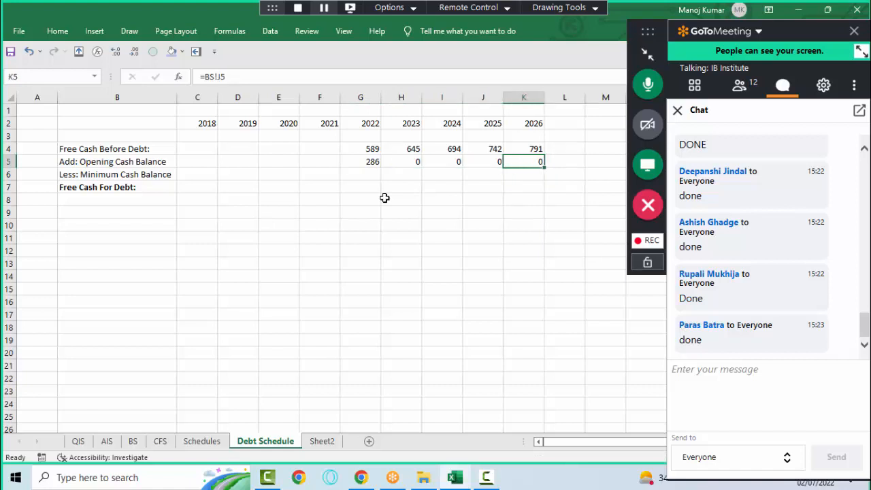
{"action": "key", "text": "Left"}
{"action": "key", "text": "Left"}
{"action": "key", "text": "Left"}
{"action": "key", "text": "Left"}
{"action": "key", "text": "Right"}
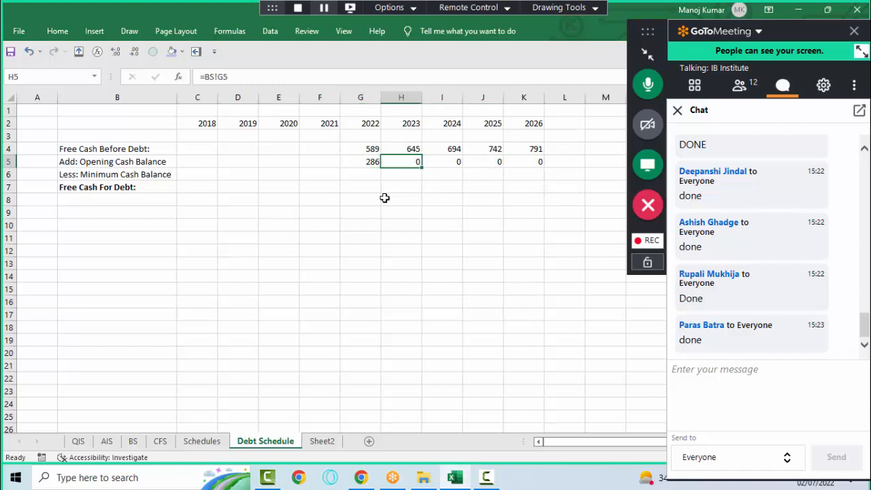
- Enter 2% in E6 as the rate for the Minimum Cash Balance row
{"action": "key", "text": "Down"}
{"action": "key", "text": "Left"}
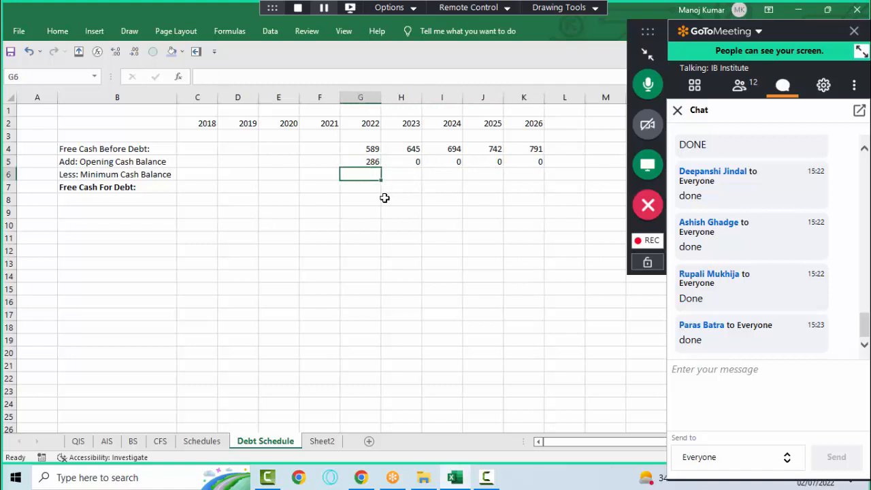
{"action": "key", "text": "Left"}
{"action": "key", "text": "Left"}
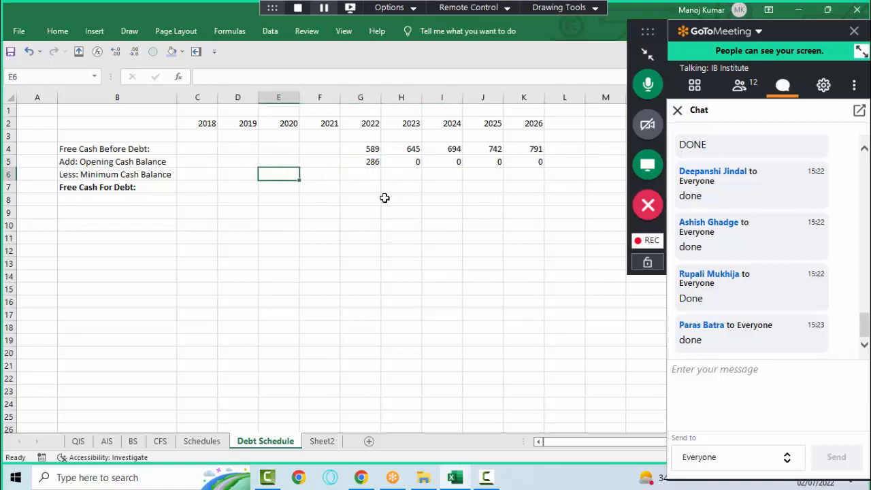
{"action": "type", "text": "2%"}
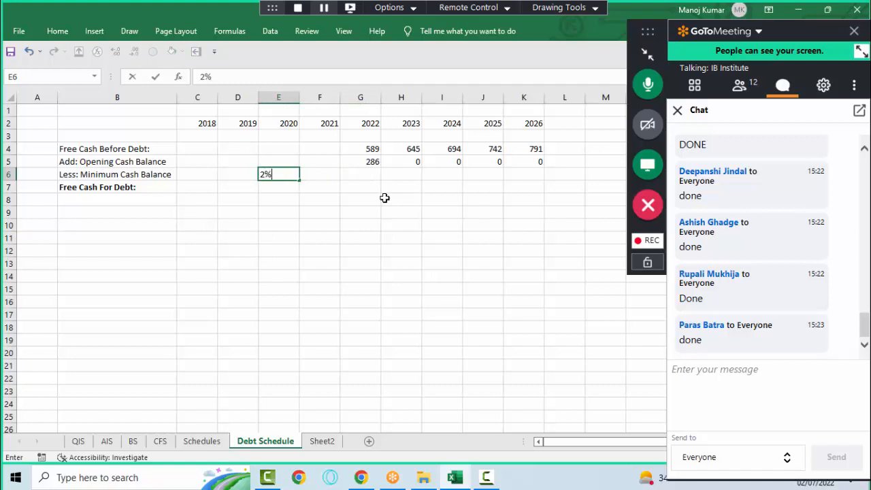
{"action": "key", "text": "Right"}
- Calculate the 2022 Minimum Cash Balance in G6 from the fixed rate and 2022 net sales as =$E$6*AIS!G4
{"action": "key", "text": "Right"}
{"action": "type", "text": "="}
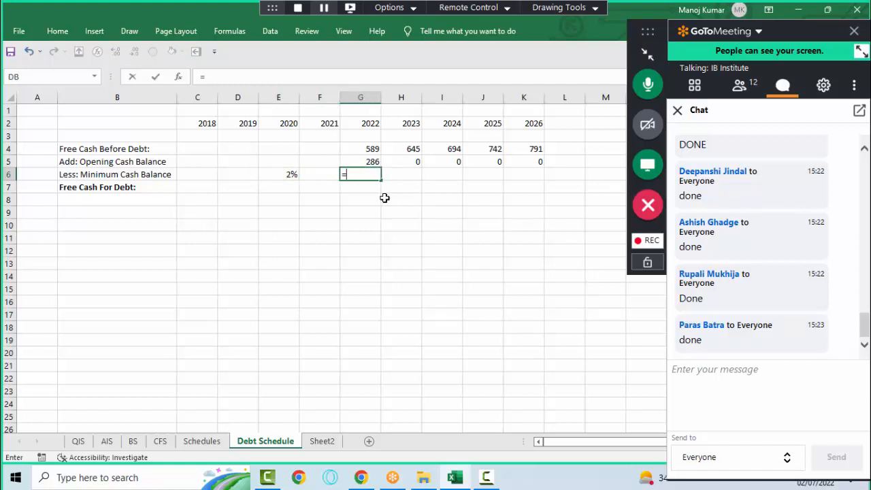
{"action": "key", "text": "Left"}
{"action": "key", "text": "Left"}
{"action": "key", "text": "F4"}
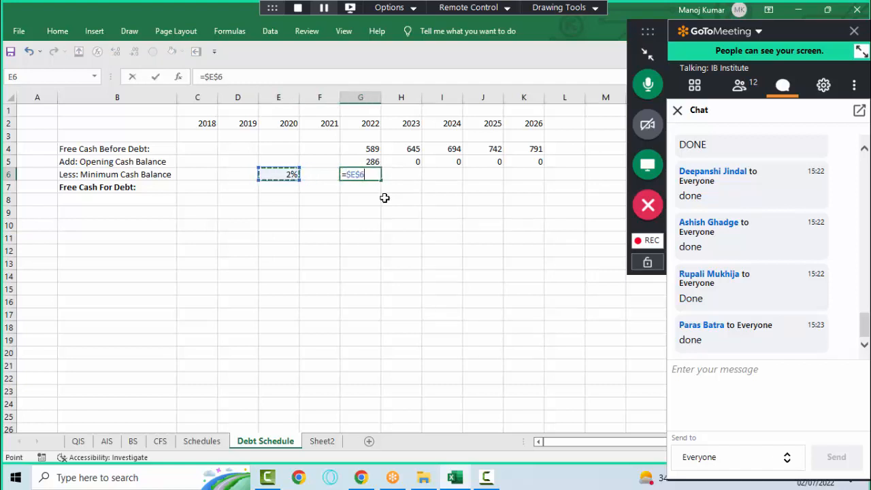
{"action": "type", "text": "*"}
{"action": "left_click", "coordinate": [108, 442]}
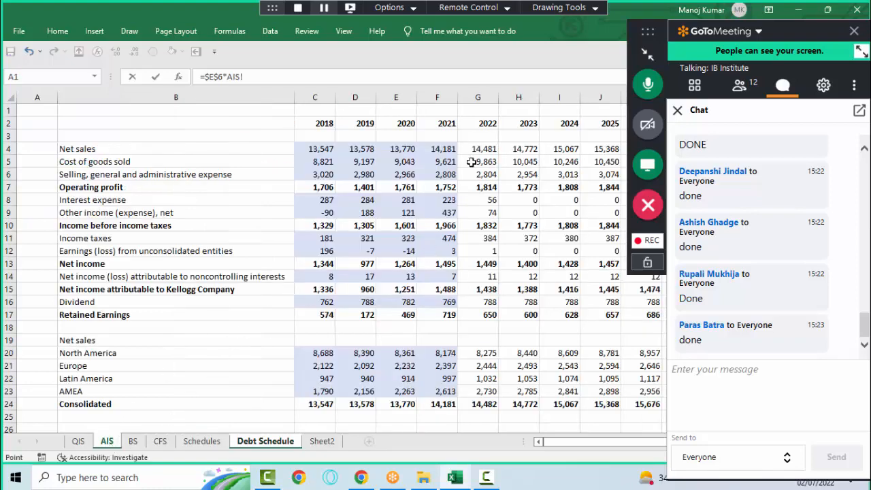
{"action": "left_click", "coordinate": [476, 149]}
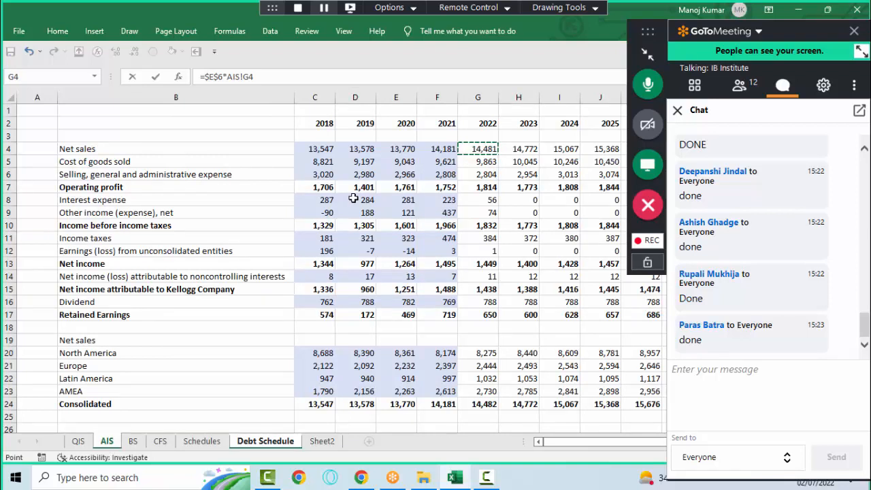
{"action": "key", "text": "Return"}
- Fill the Minimum Cash Balance formula from G6 across to K6 for 2023 through 2026
{"action": "key", "text": "Up"}
{"action": "key", "text": "Right"}
{"action": "key", "text": "Right"}
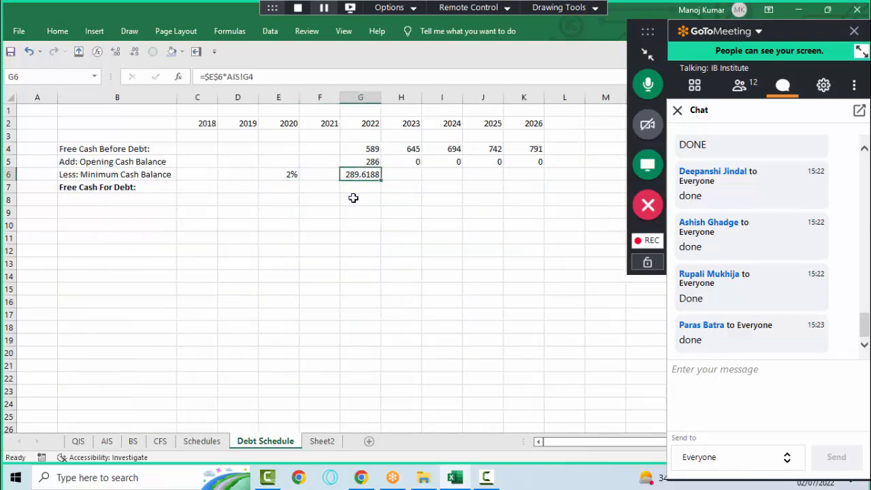
{"action": "key", "text": "shift+Right"}
{"action": "key", "text": "shift+Right"}
{"action": "key", "text": "shift+Right"}
{"action": "key", "text": "shift+Right"}
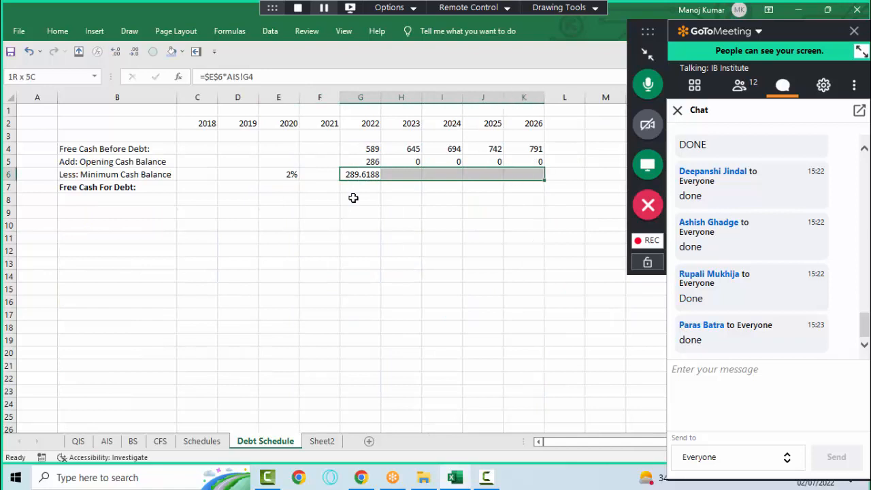
{"action": "key", "text": "ctrl+r"}
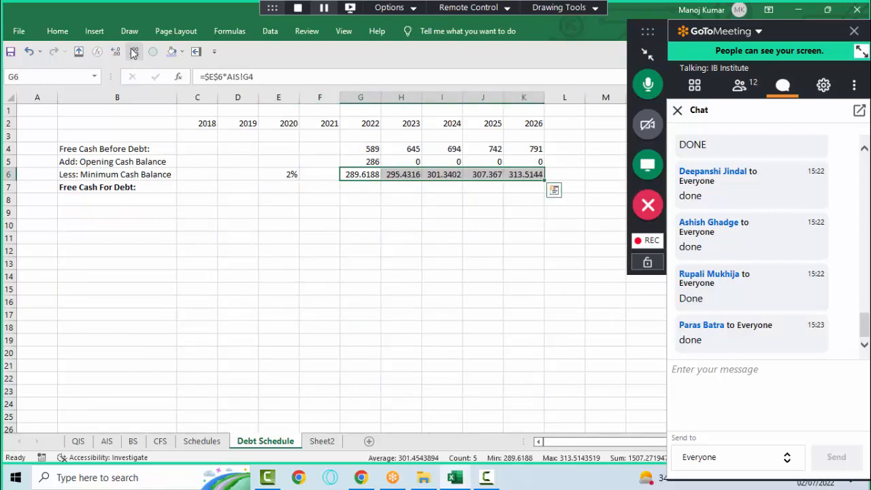
- Format the Minimum Cash Balance values in G6:K6 to show no decimal places
{"action": "left_click", "coordinate": [134, 53]}
{"action": "left_click", "coordinate": [134, 52]}
{"action": "left_click", "coordinate": [134, 52]}
{"action": "left_click", "coordinate": [134, 53]}
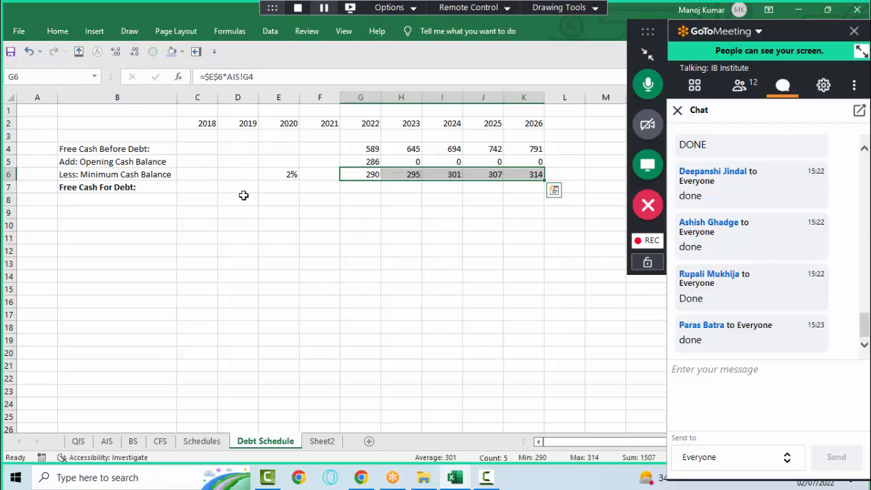
- Calculate the 2022 Free Cash For Debt in G7 as =G4+G5-G6
{"action": "key", "text": "Down"}
{"action": "type", "text": "="}
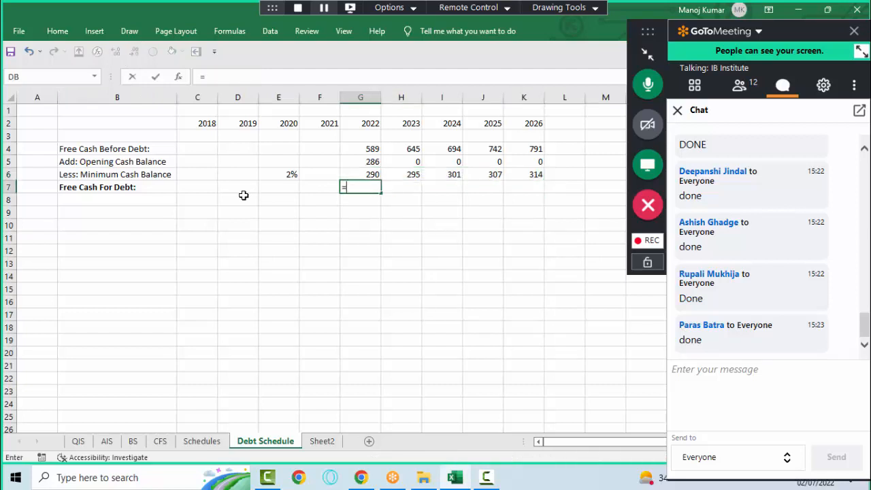
{"action": "key", "text": "Up"}
{"action": "key", "text": "Up"}
{"action": "key", "text": "Up"}
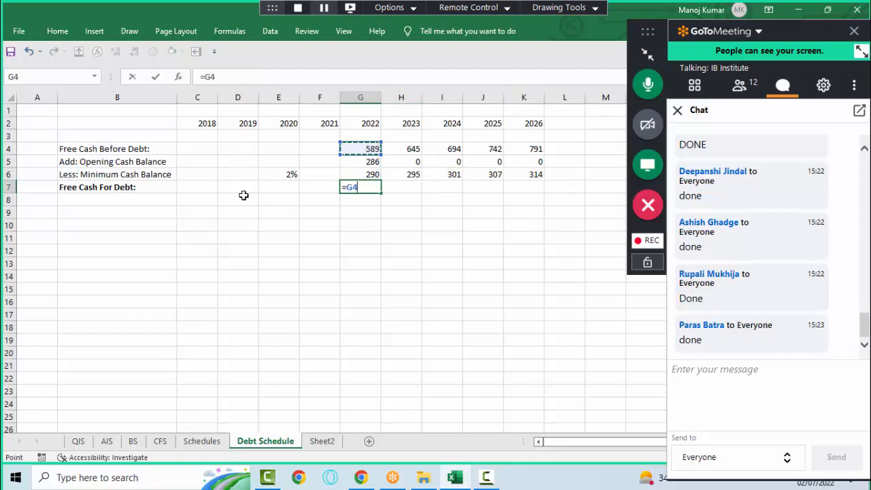
{"action": "type", "text": "+"}
{"action": "key", "text": "Up"}
{"action": "key", "text": "Up"}
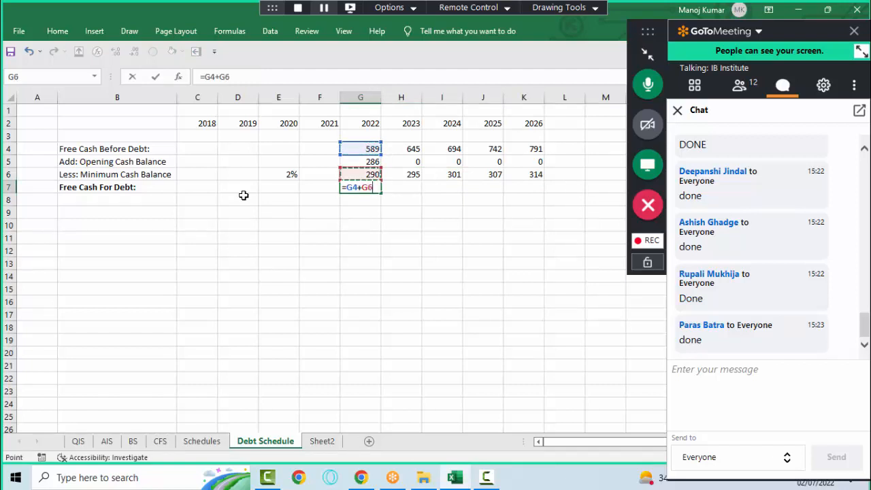
{"action": "type", "text": "-"}
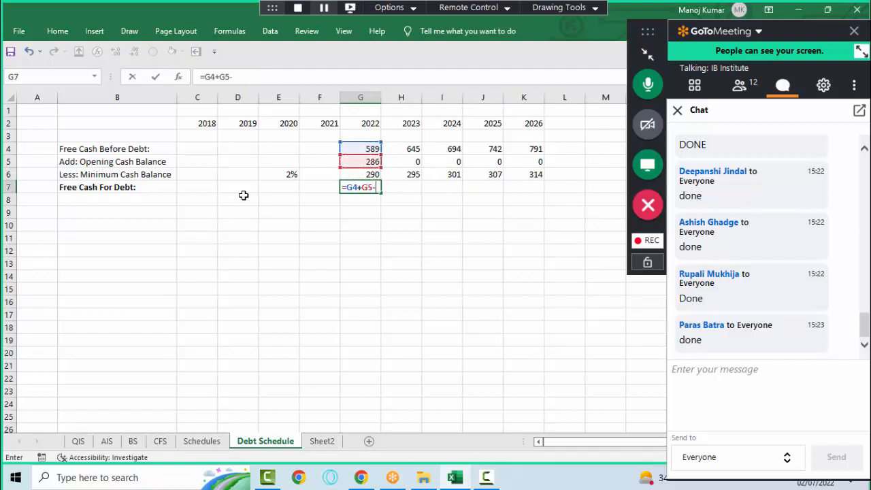
{"action": "key", "text": "Up"}
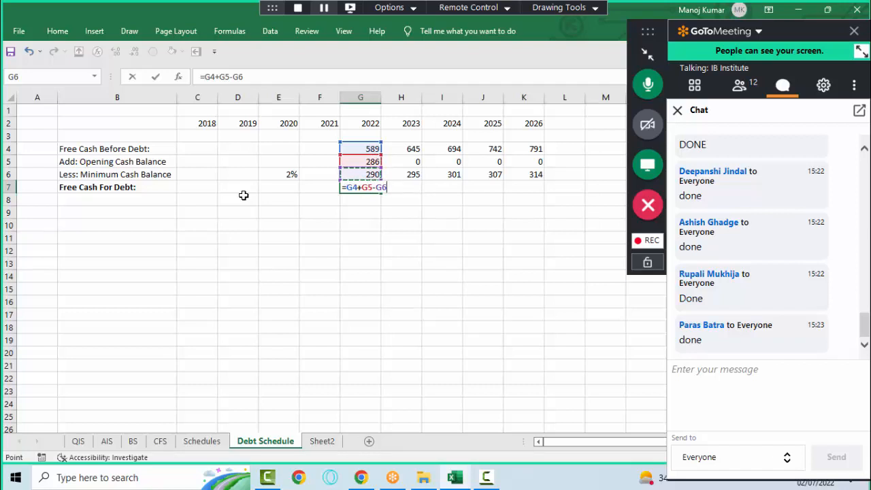
{"action": "key", "text": "ctrl+Return"}
- Fill the Free Cash For Debt formula from G7 across to K7 for 2023 through 2026
{"action": "key", "text": "shift+Right"}
{"action": "key", "text": "shift+Right"}
{"action": "key", "text": "shift+Right"}
{"action": "key", "text": "shift+Right"}
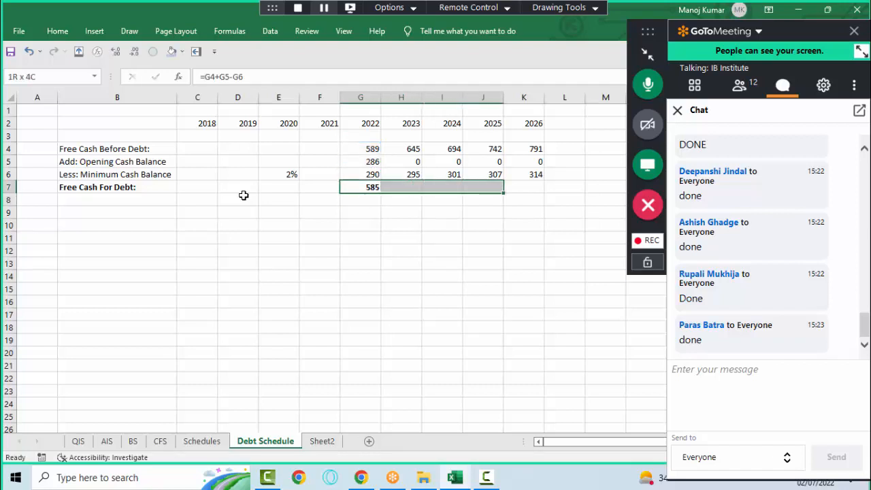
{"action": "key", "text": "ctrl+r"}
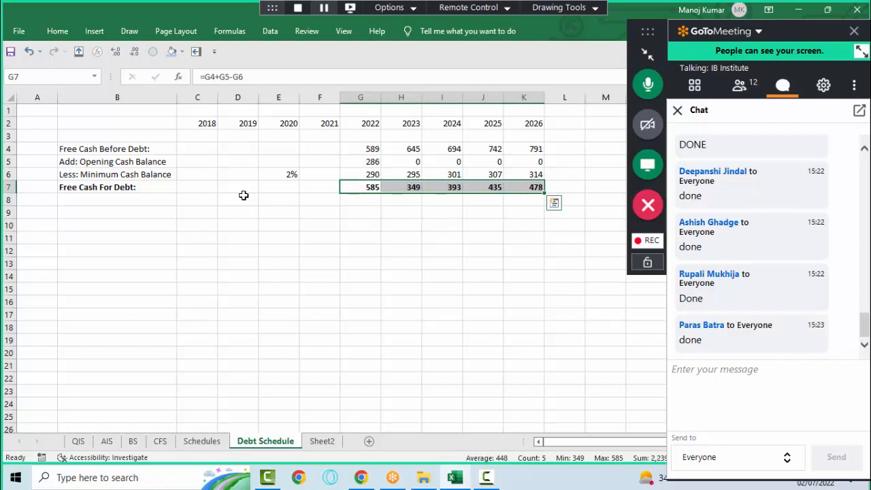
- Review the 2022 free cash, opening cash, minimum cash and Free Cash For Debt figures in G4:G7
{"action": "key", "text": "Up"}
{"action": "key", "text": "Up"}
{"action": "key", "text": "Up"}
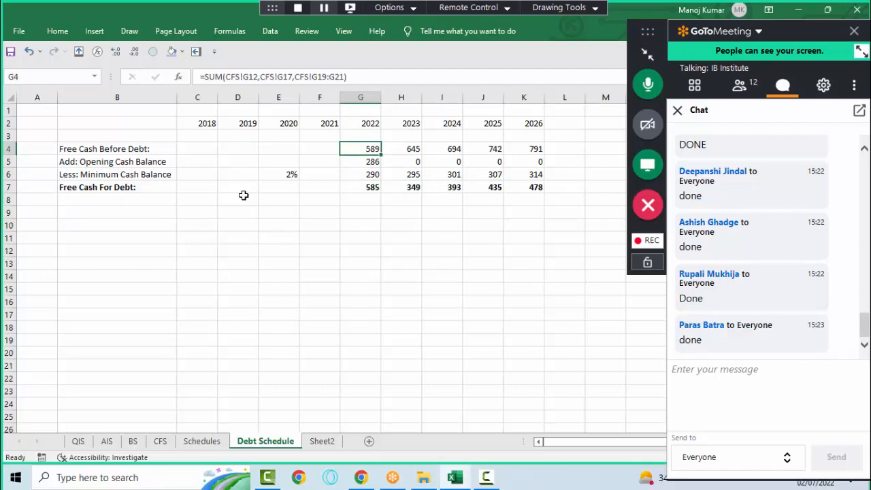
{"action": "key", "text": "shift+Down"}
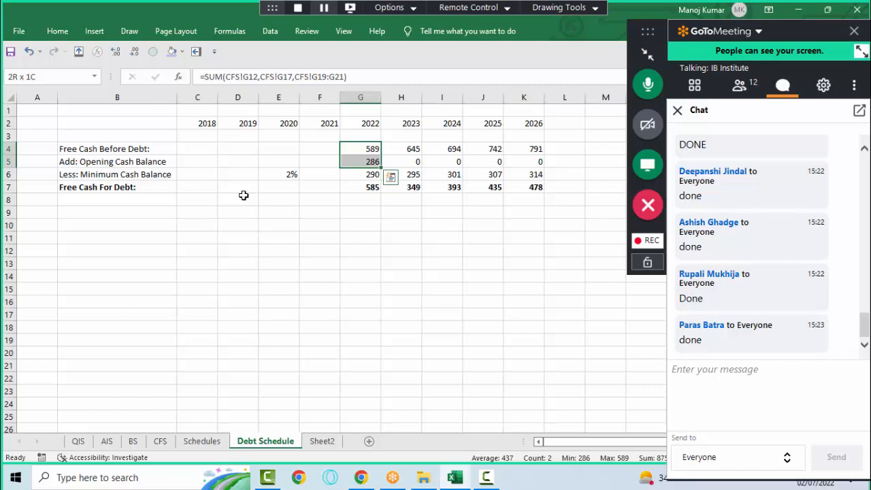
{"action": "key", "text": "shift+Down"}
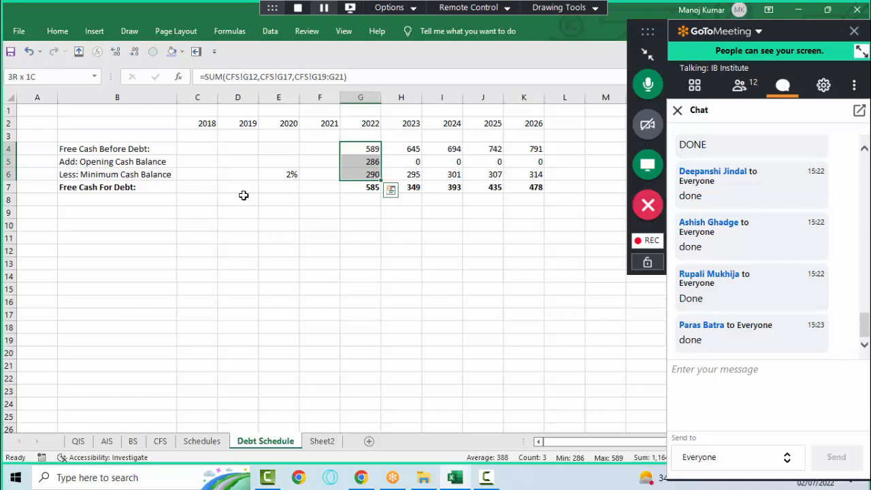
{"action": "key", "text": "shift+Down"}
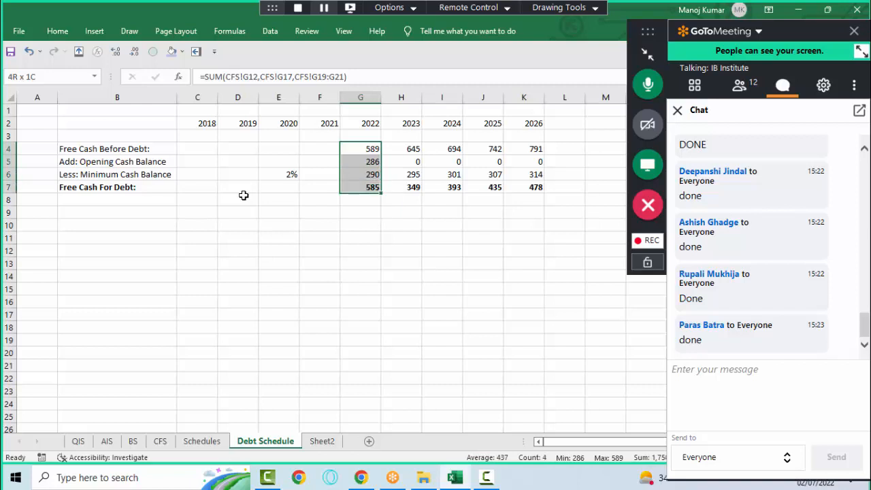
- Test Minimum Cash Balance rates of 1% and 1.5% in E6
{"action": "key", "text": "Down"}
{"action": "key", "text": "Down"}
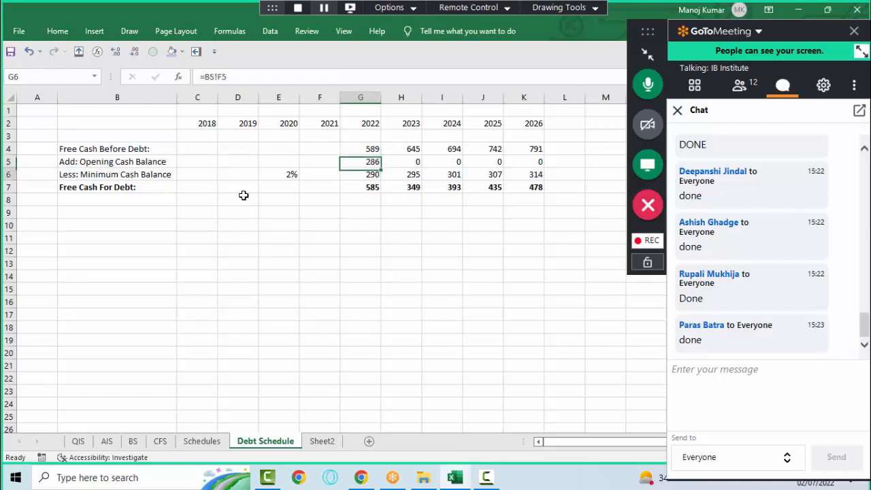
{"action": "key", "text": "Left"}
{"action": "key", "text": "Left"}
{"action": "type", "text": "1"}
{"action": "key", "text": "Return"}
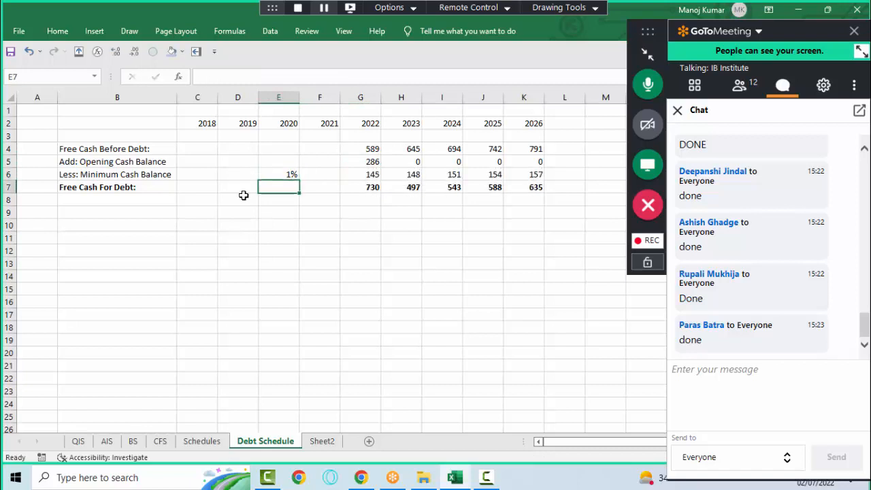
{"action": "key", "text": "Up"}
{"action": "type", "text": "1.5"}
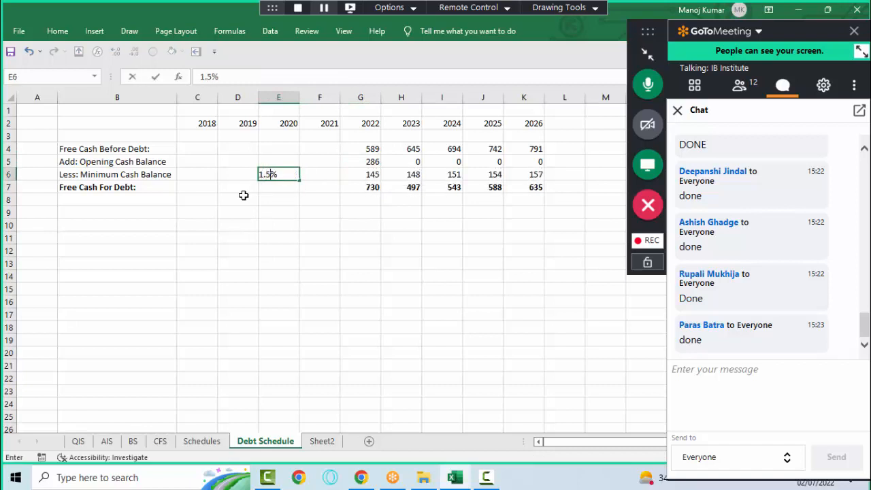
{"action": "key", "text": "Return"}
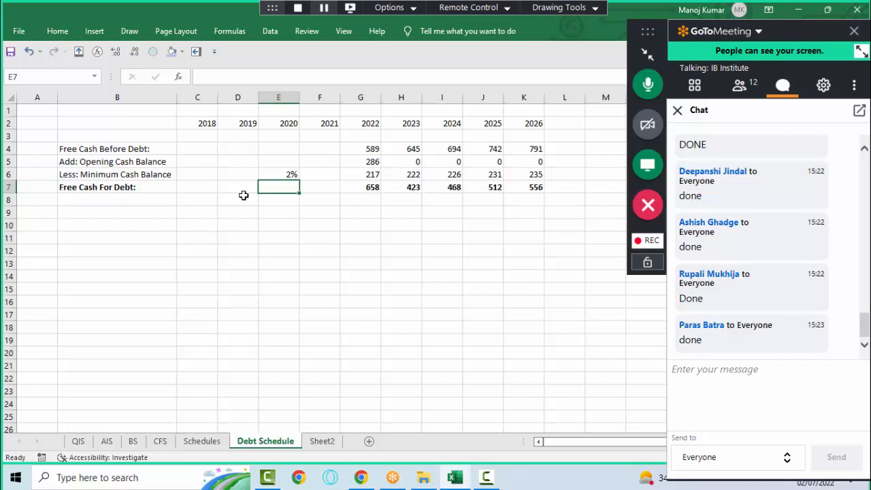
- Set the Minimum Cash Balance rate in E6 to 2% and shade the cell light blue as an input
{"action": "key", "text": "Up"}
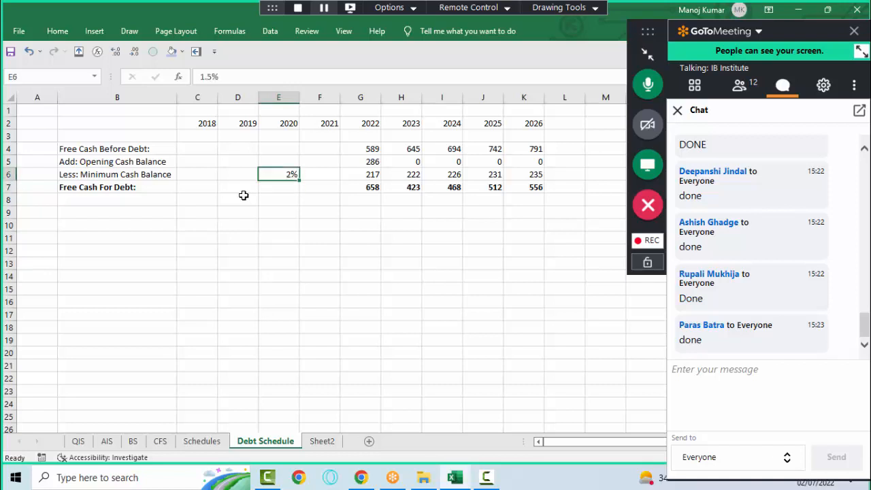
{"action": "type", "text": "2%"}
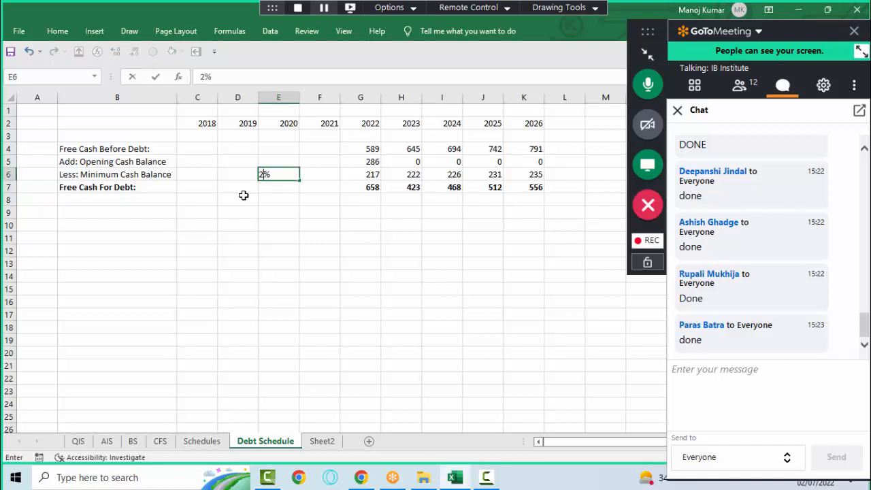
{"action": "key", "text": "Return"}
{"action": "key", "text": "Up"}
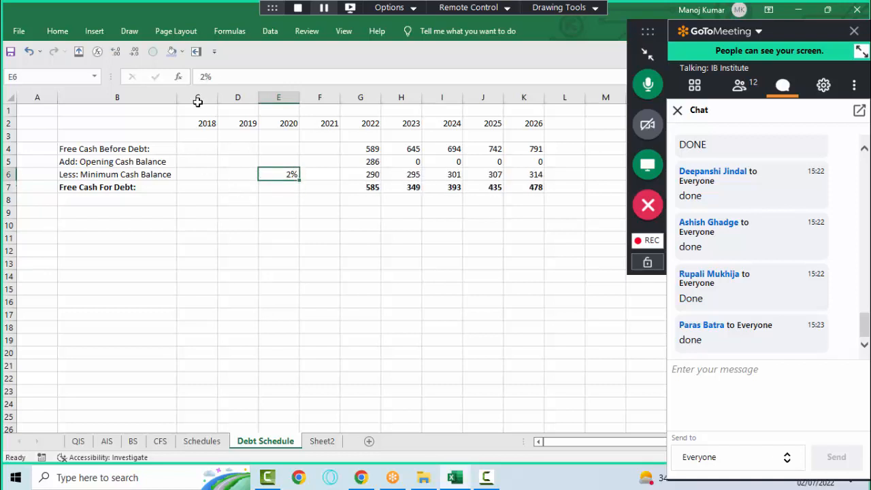
{"action": "left_click", "coordinate": [171, 53]}
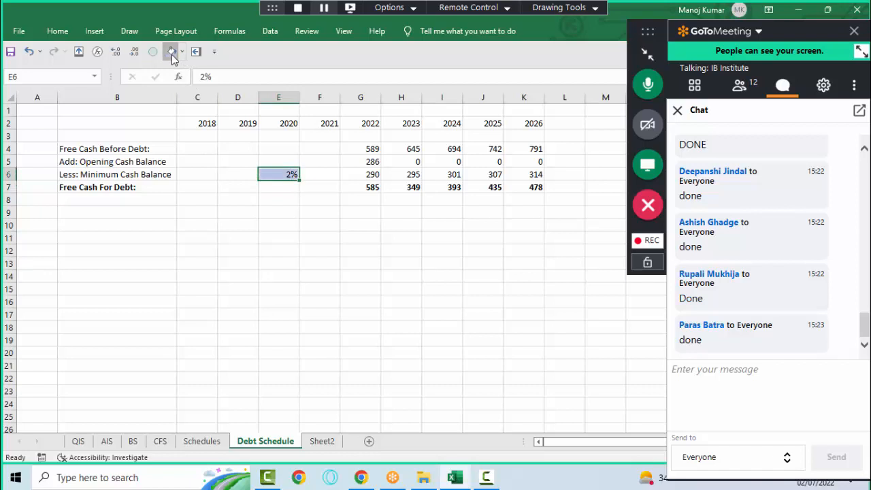
- Send a "?" message to everyone in the GoToMeeting chat
{"action": "left_click", "coordinate": [731, 377]}
{"action": "type", "text": "?"}
{"action": "key", "text": "Return"}
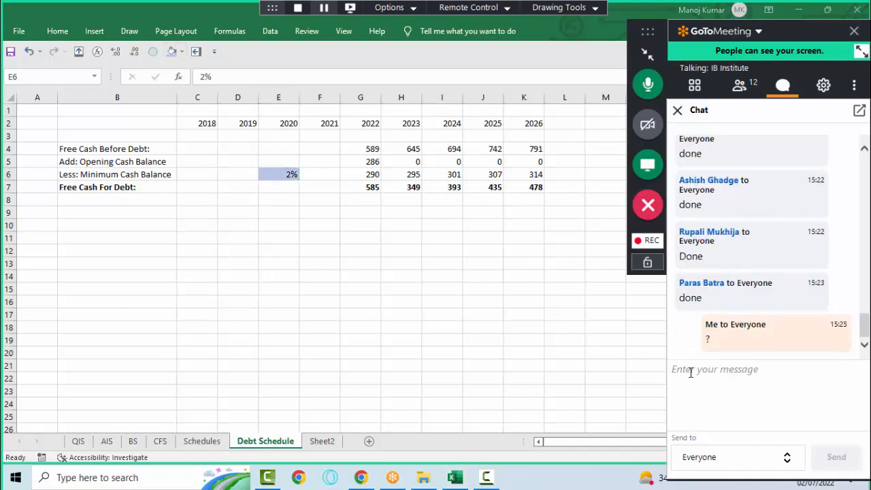
{"action": "left_click", "coordinate": [459, 275]}
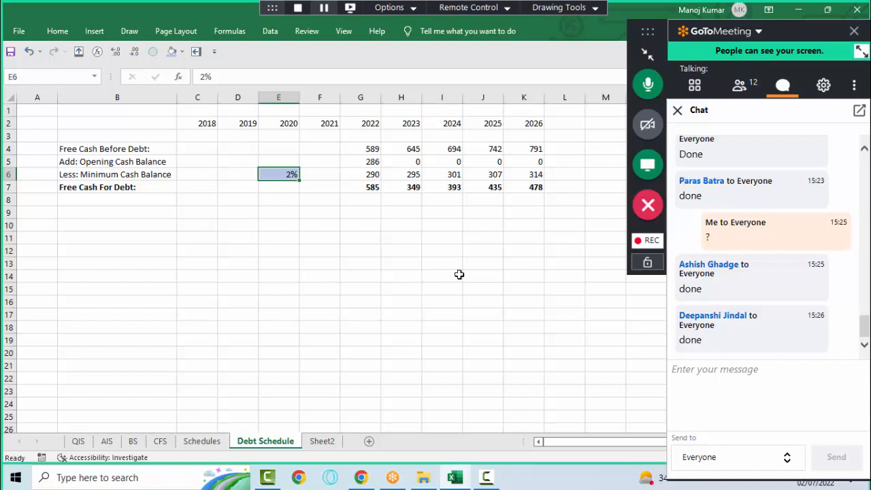
{"action": "left_click", "coordinate": [485, 477]}
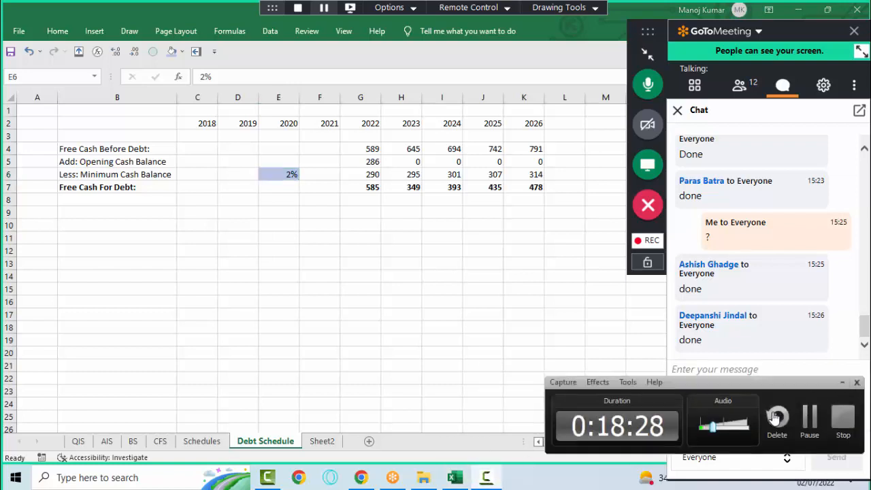
{"action": "left_click", "coordinate": [845, 383]}
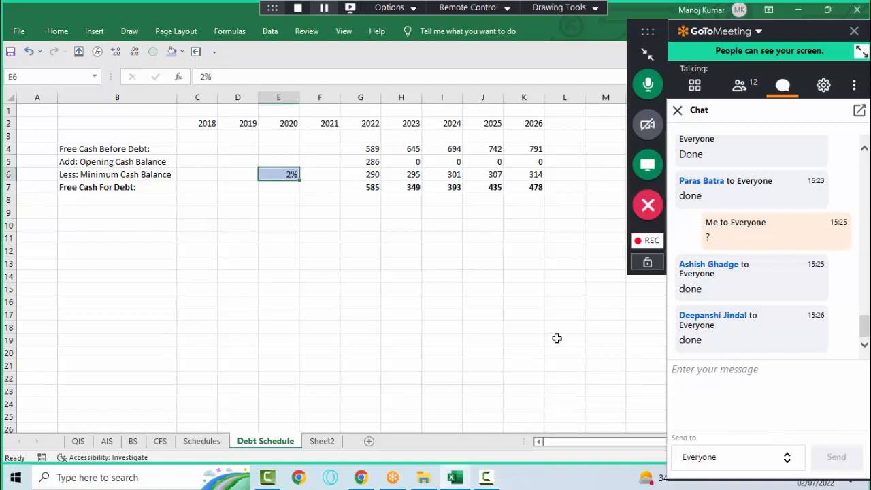
{"action": "left_click", "coordinate": [518, 332]}
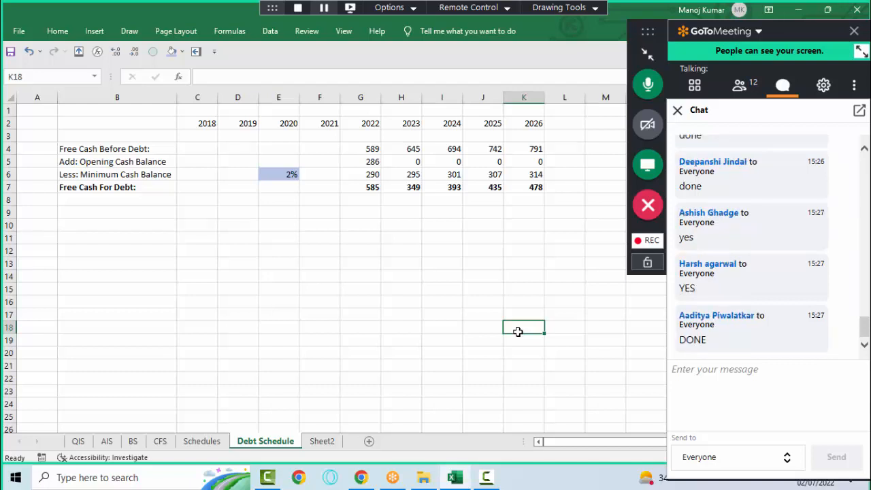
{"action": "key", "text": "ctrl+Up"}
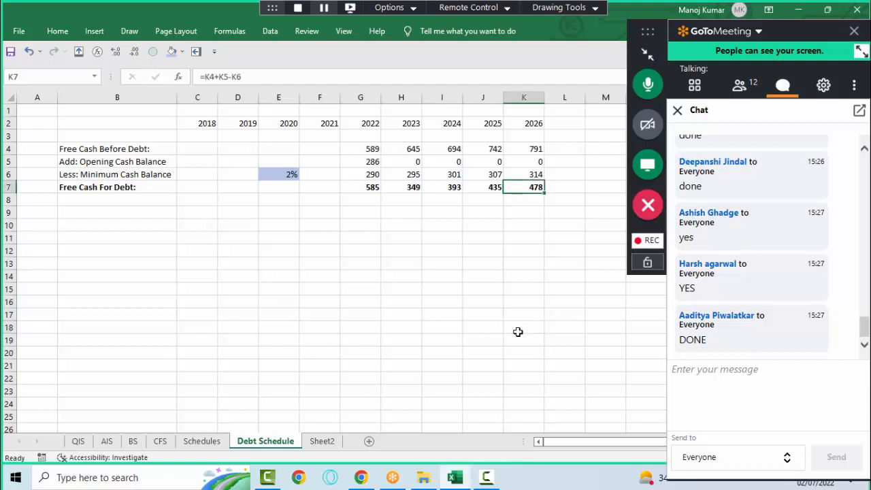
{"action": "key", "text": "Left"}
{"action": "key", "text": "Left"}
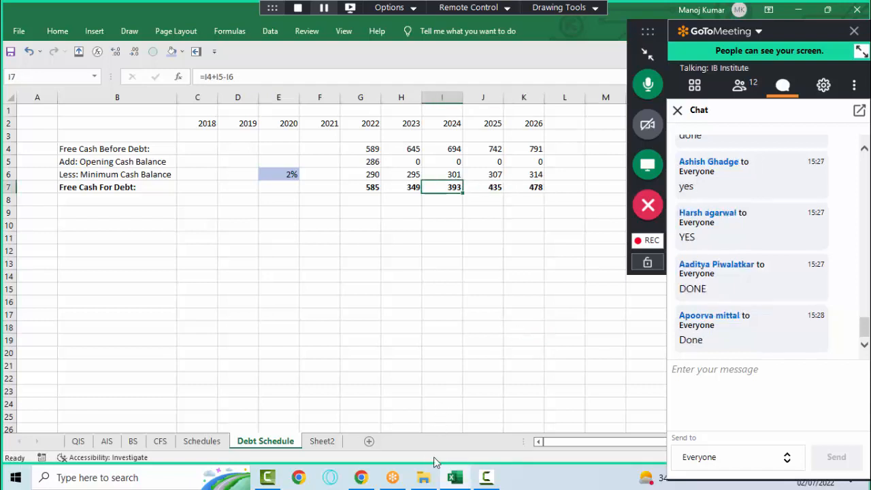
- Switch to File Explorer, open 10K Dec 2021.pdf from the 2021 folder in Adobe Acrobat Reader, maximize it and collapse the meeting panel
{"action": "left_click", "coordinate": [424, 477]}
{"action": "key", "text": "Up"}
{"action": "key", "text": "Up"}
{"action": "key", "text": "Up"}
{"action": "key", "text": "Up"}
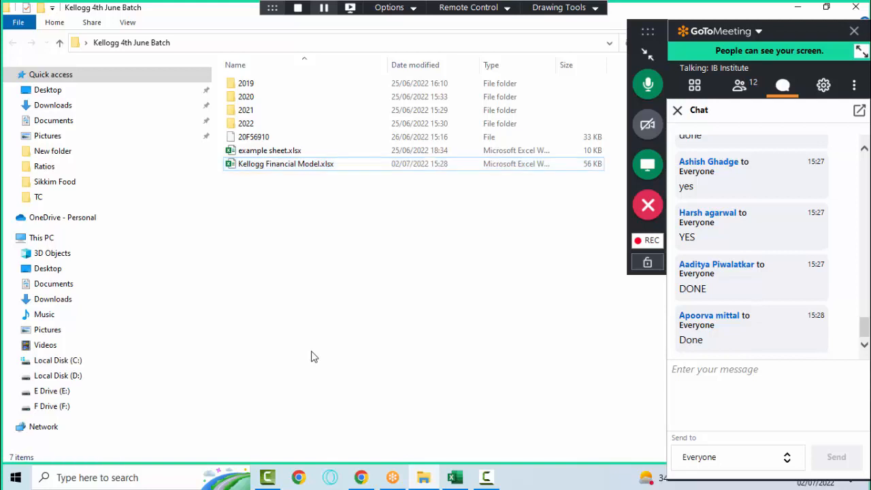
{"action": "key", "text": "Return"}
{"action": "key", "text": "Down"}
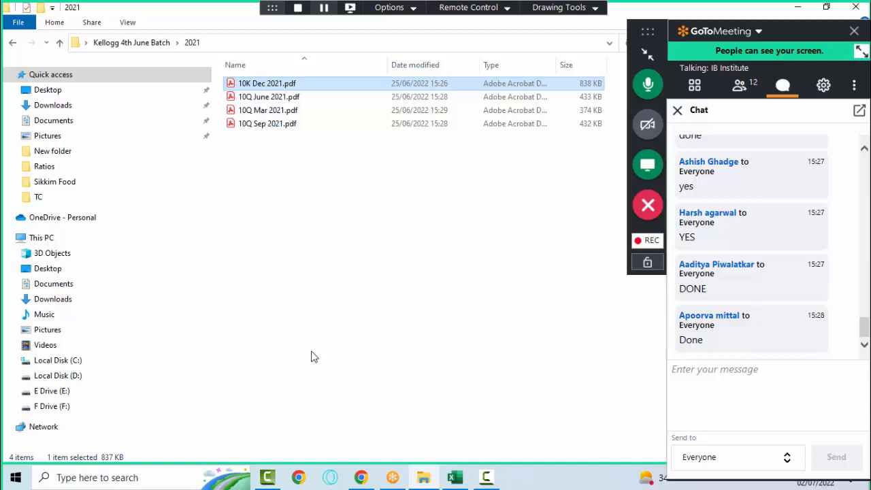
{"action": "key", "text": "Return"}
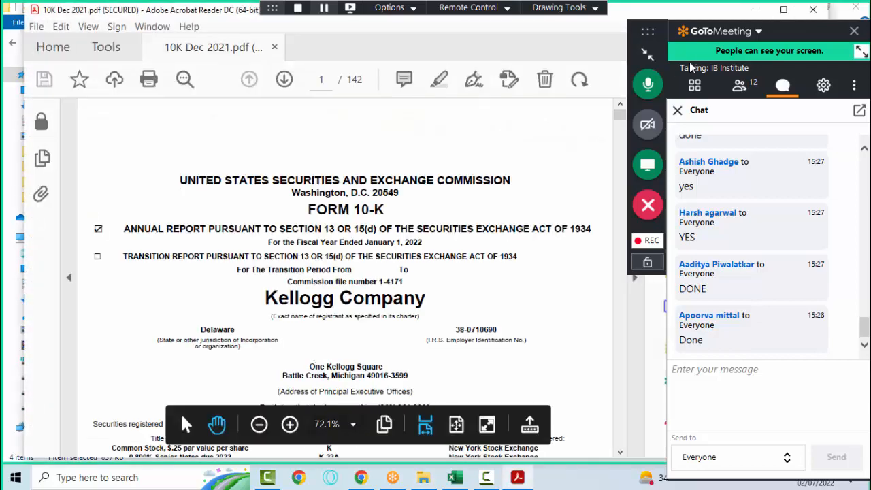
{"action": "left_click", "coordinate": [783, 9]}
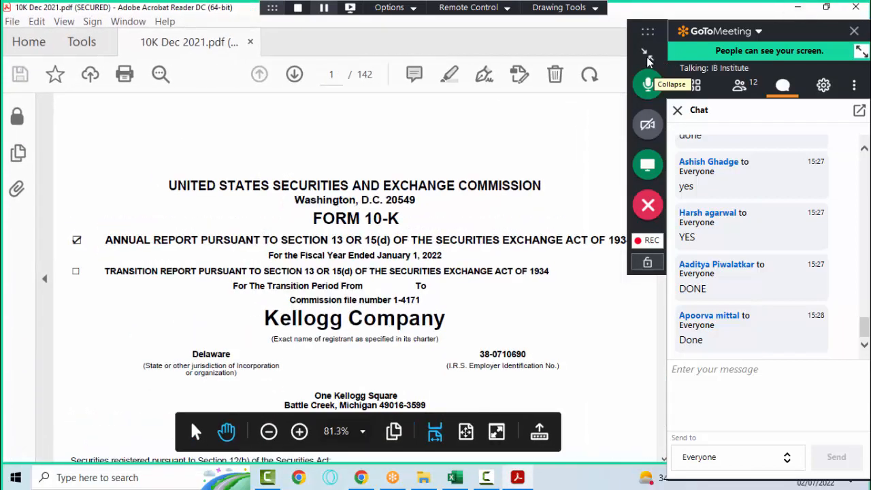
{"action": "left_click", "coordinate": [648, 60]}
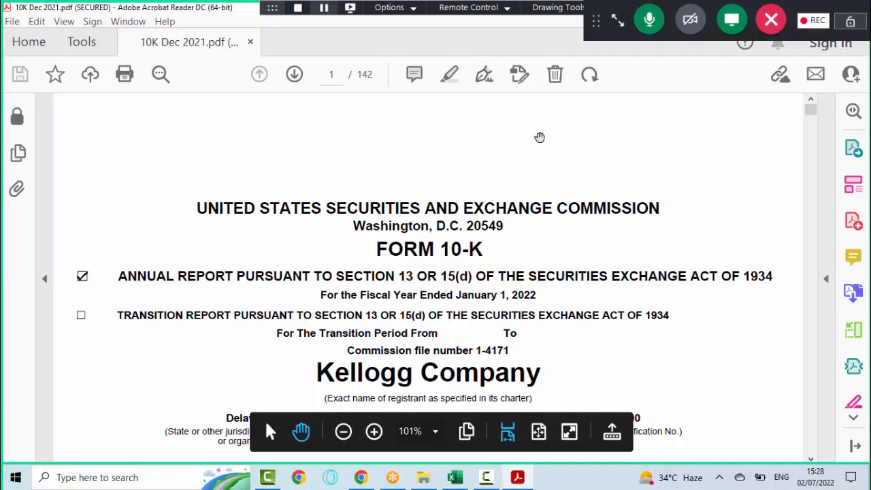
- Search the 10-K for "maturit" and go through the matches up to the long-term debt components table on page 73
{"action": "key", "text": "ctrl+f"}
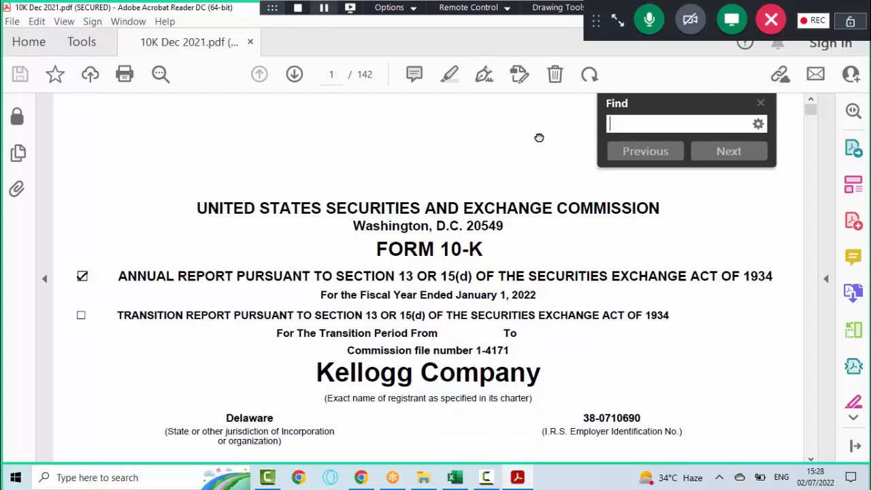
{"action": "type", "text": "maturit"}
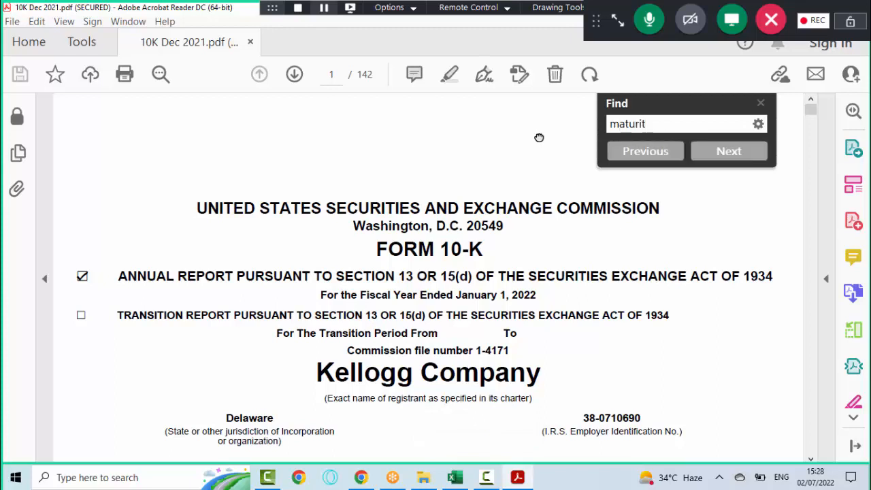
{"action": "key", "text": "Return"}
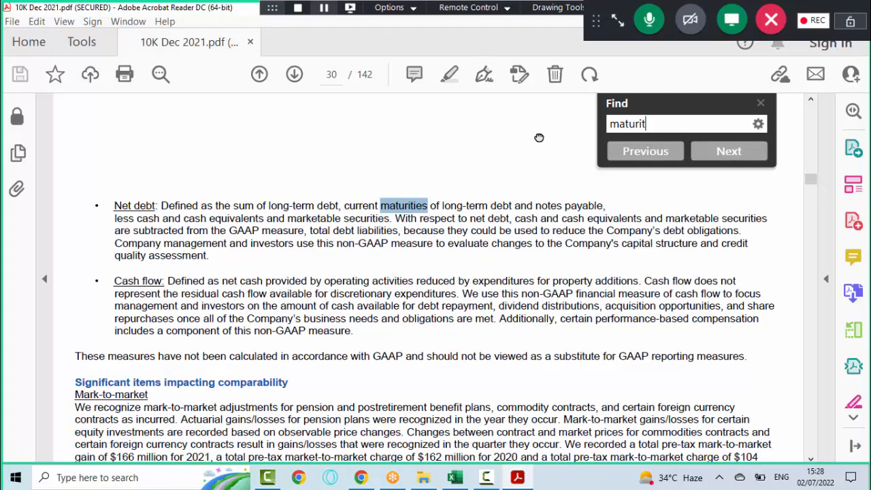
{"action": "left_click", "coordinate": [729, 151]}
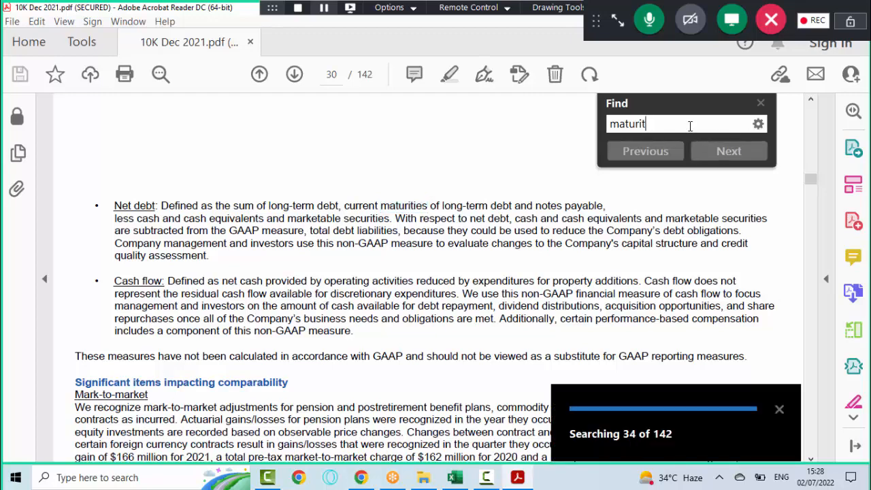
{"action": "key", "text": "Return"}
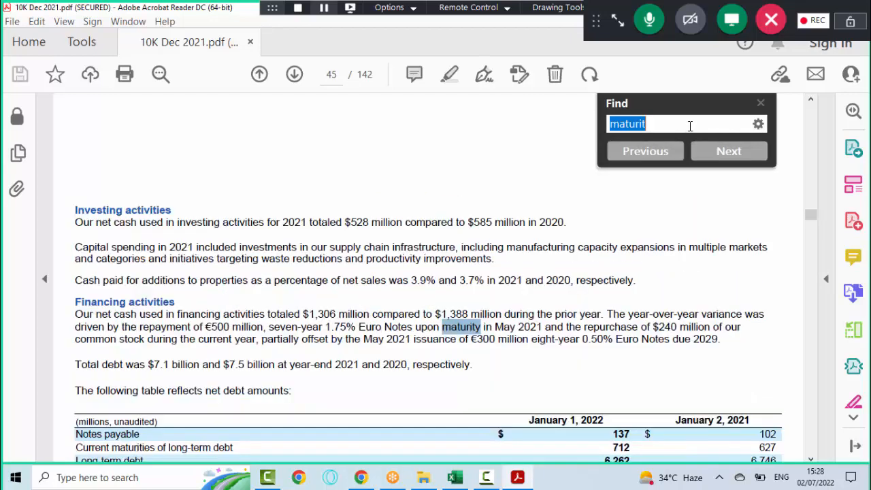
{"action": "key", "text": "Return"}
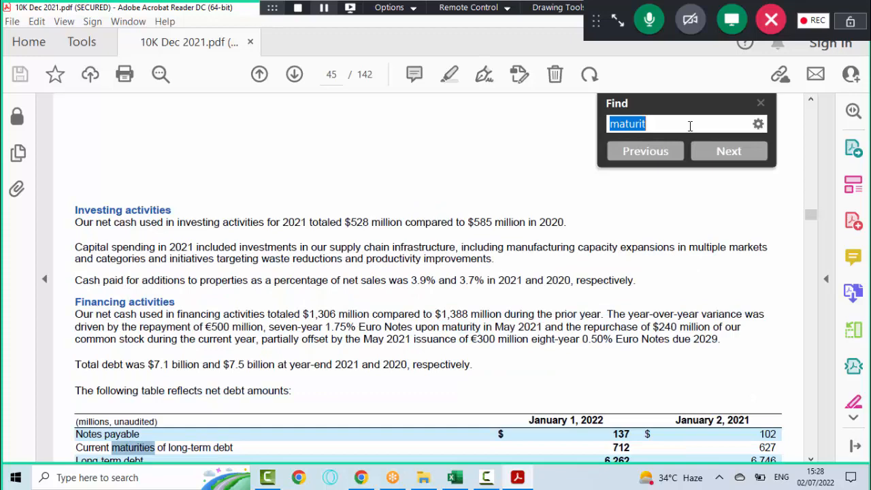
{"action": "key", "text": "Return"}
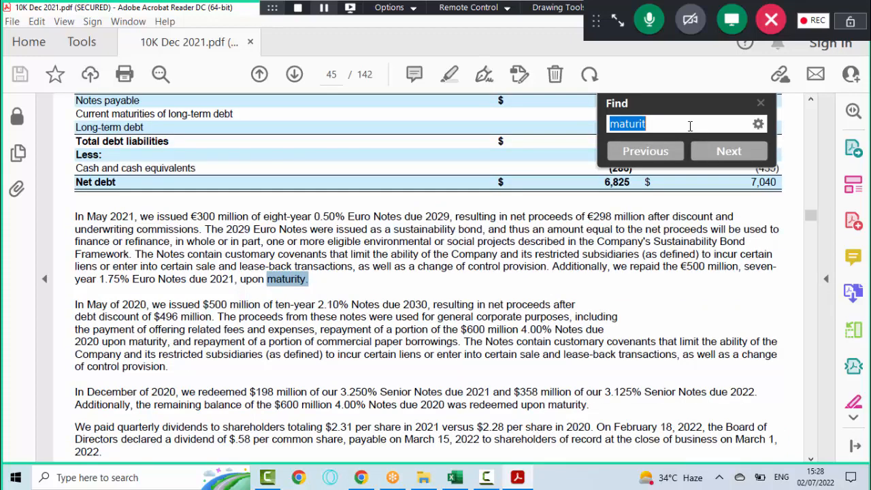
{"action": "key", "text": "Return"}
{"action": "key", "text": "Return"}
{"action": "key", "text": "Return"}
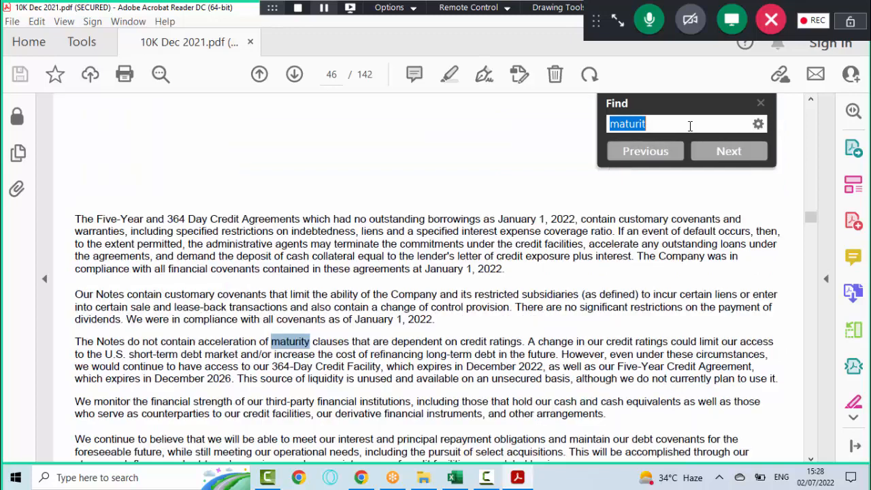
{"action": "key", "text": "Return"}
{"action": "key", "text": "Return"}
{"action": "key", "text": "Return"}
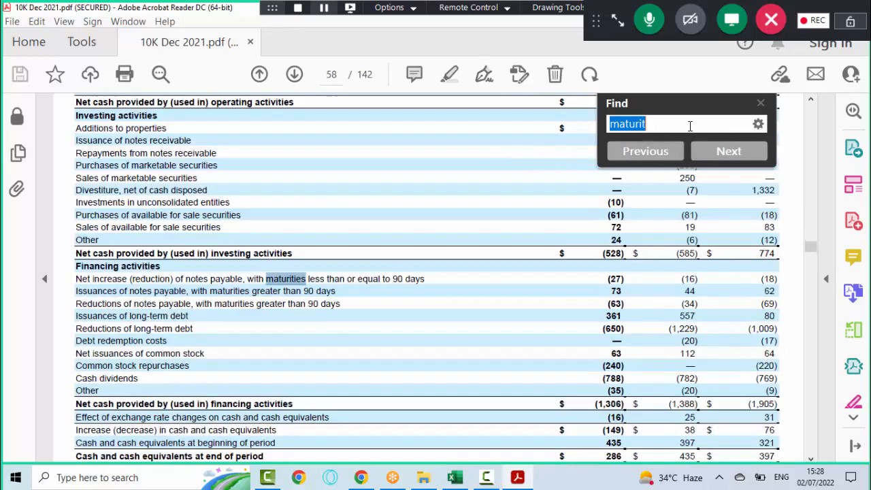
{"action": "key", "text": "Return"}
{"action": "key", "text": "Return"}
{"action": "key", "text": "Return"}
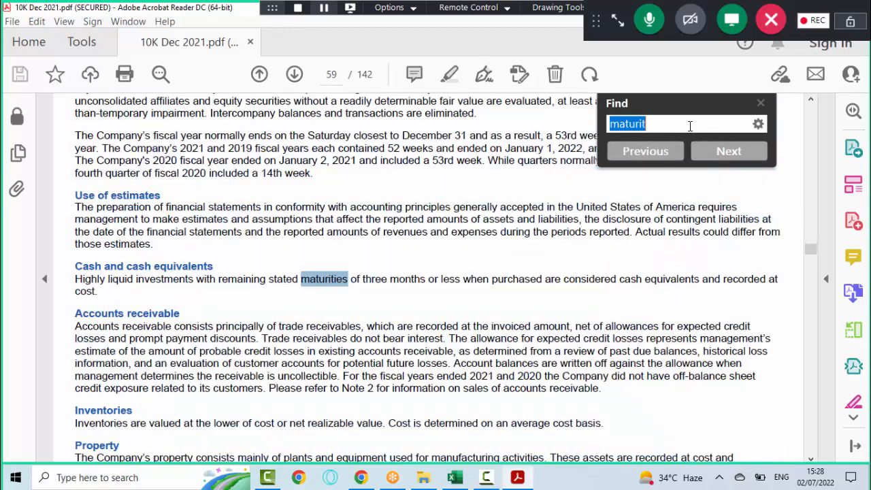
{"action": "key", "text": "Return"}
{"action": "key", "text": "Return"}
{"action": "key", "text": "Return"}
{"action": "key", "text": "Return"}
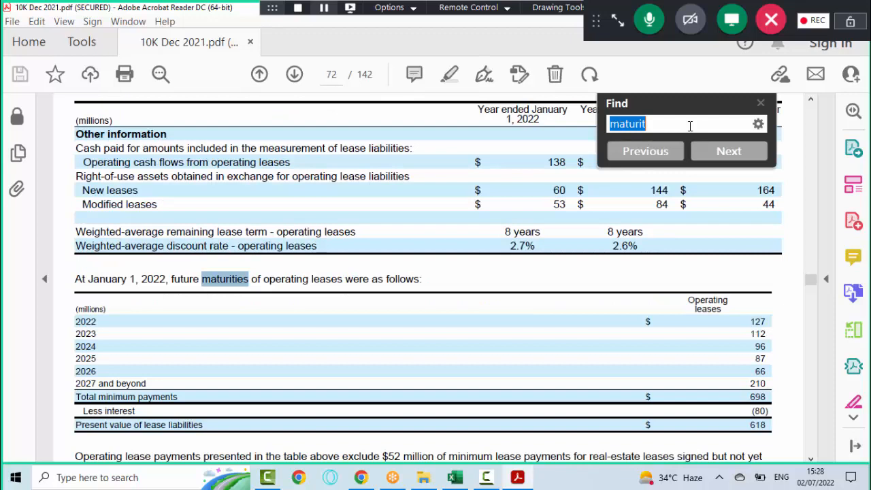
{"action": "key", "text": "Return"}
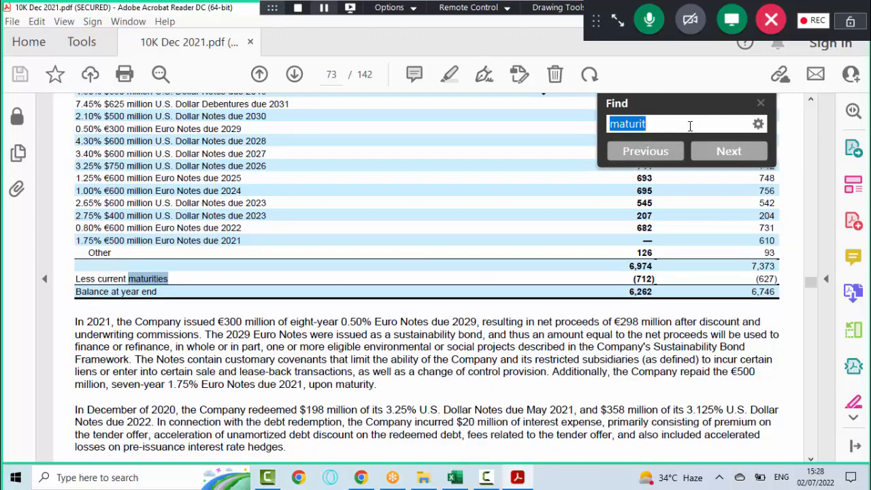
{"action": "key", "text": "Escape"}
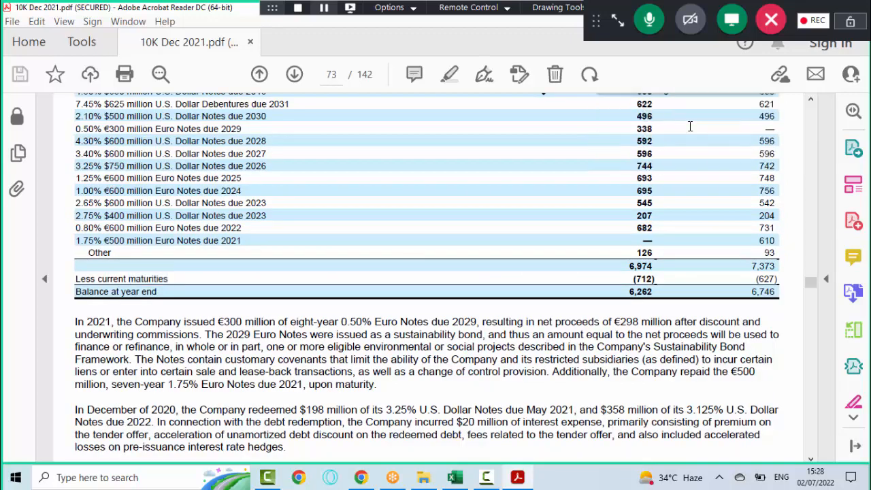
- Examine the notes listed in the long-term debt components table, focusing on the rate, principal and due year of the 2046 notes
{"action": "left_click", "coordinate": [810, 102]}
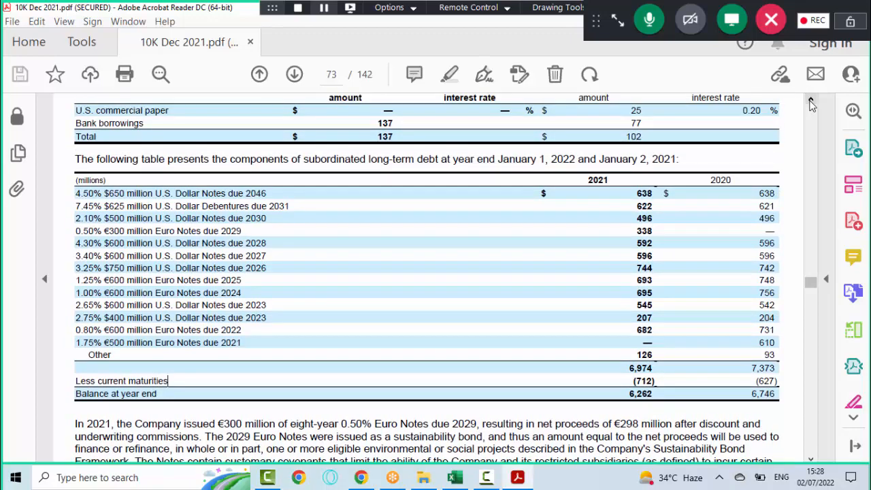
{"action": "left_click", "coordinate": [810, 102]}
{"action": "left_click", "coordinate": [810, 102]}
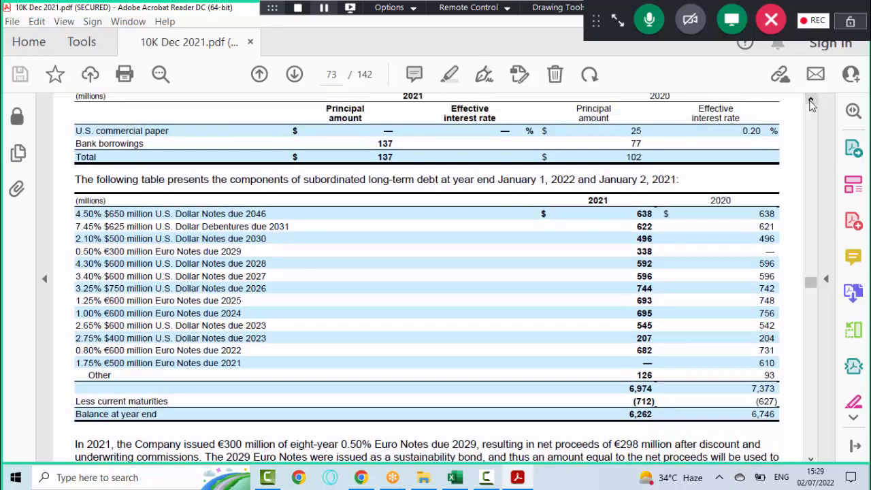
{"action": "left_click", "coordinate": [810, 102]}
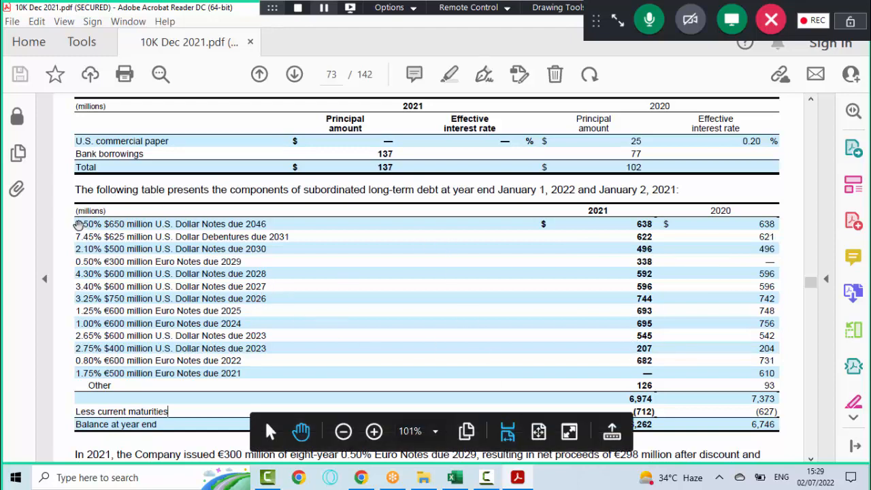
{"action": "left_click_drag", "start_coordinate": [79, 224], "coordinate": [315, 383]}
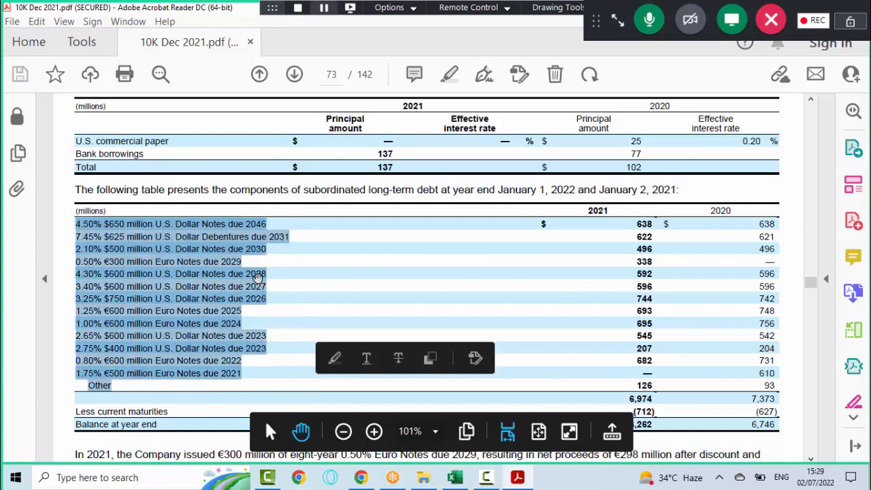
{"action": "left_click", "coordinate": [257, 277]}
{"action": "double_click", "coordinate": [82, 225]}
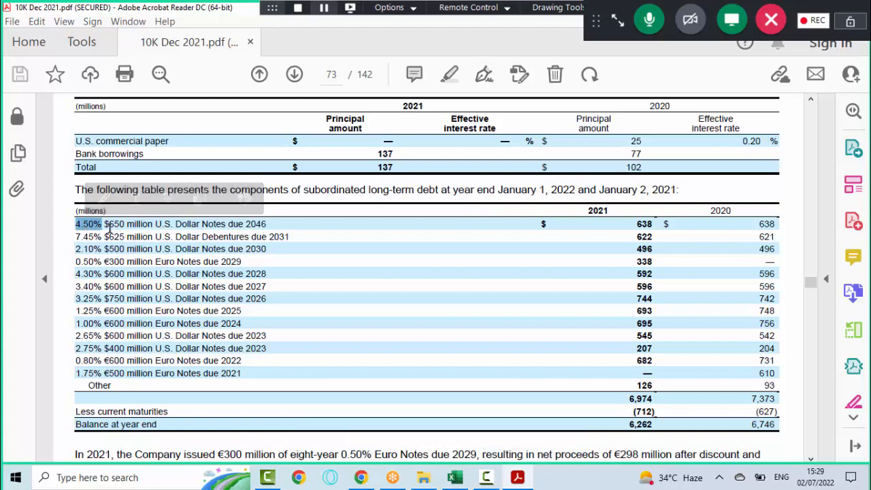
{"action": "left_click_drag", "start_coordinate": [104, 224], "coordinate": [193, 223]}
{"action": "left_click_drag", "start_coordinate": [226, 225], "coordinate": [269, 223]}
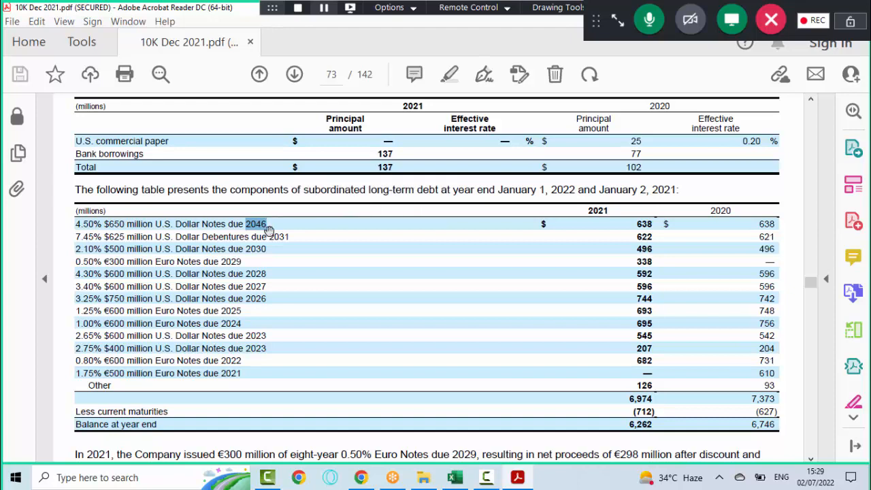
{"action": "left_click", "coordinate": [347, 318]}
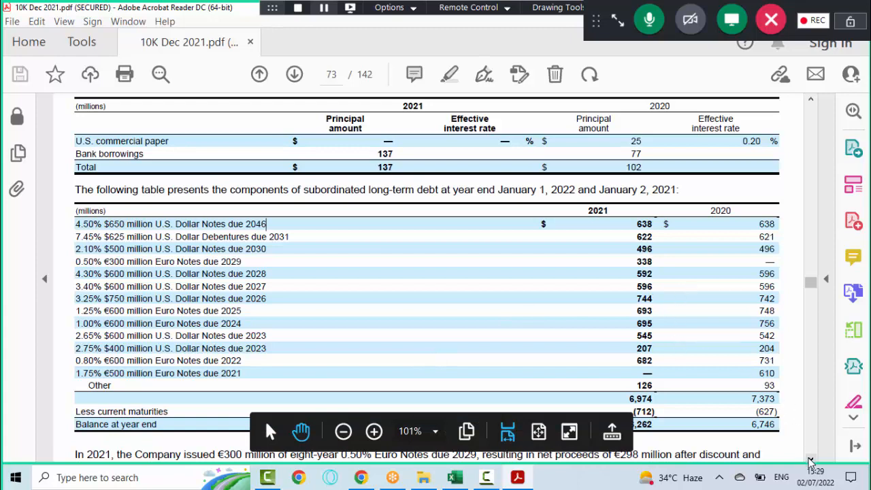
- Examine the 2021 total, current maturities and year-end balance lines of the long-term debt table
{"action": "left_click", "coordinate": [811, 459]}
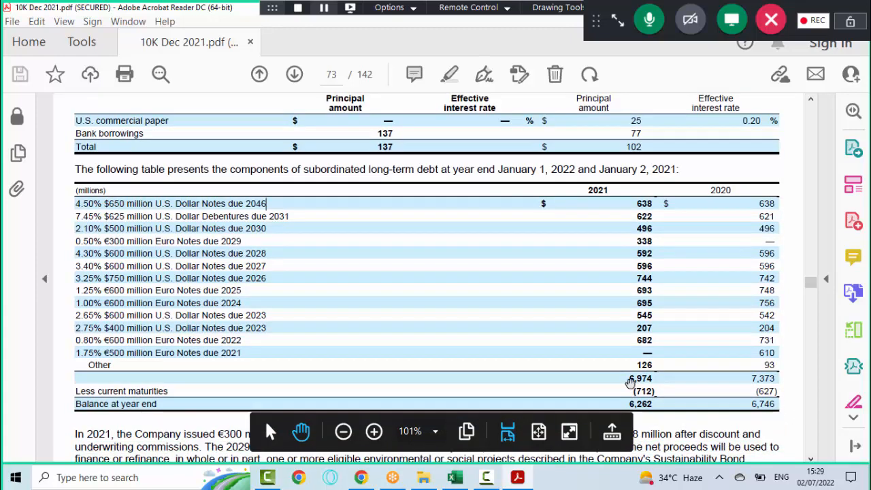
{"action": "left_click_drag", "start_coordinate": [630, 378], "coordinate": [656, 375]}
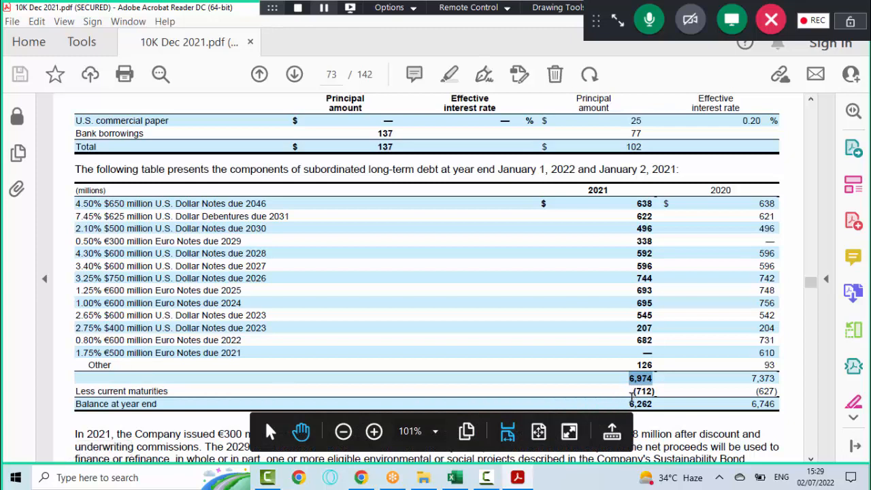
{"action": "left_click_drag", "start_coordinate": [634, 393], "coordinate": [658, 402]}
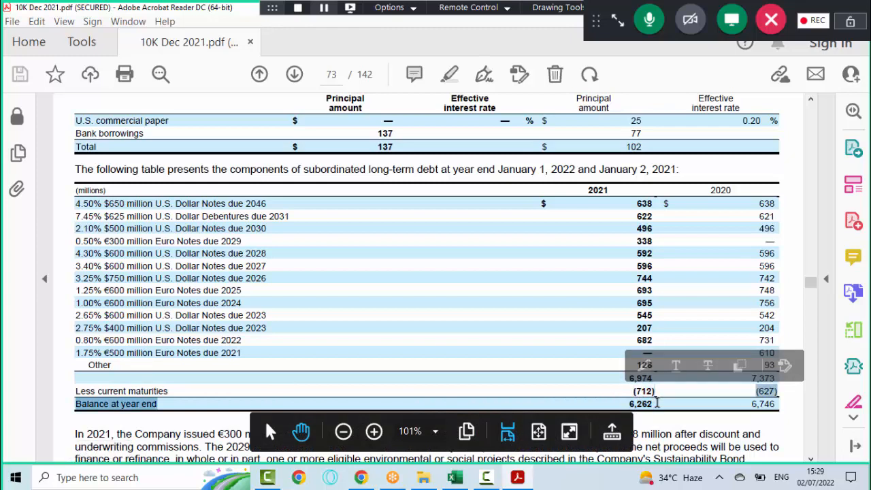
- Switch to the Excel model and check the 2021 Long-term debt figure in row 28 of the BS sheet against the 10-K
{"action": "left_click", "coordinate": [455, 477]}
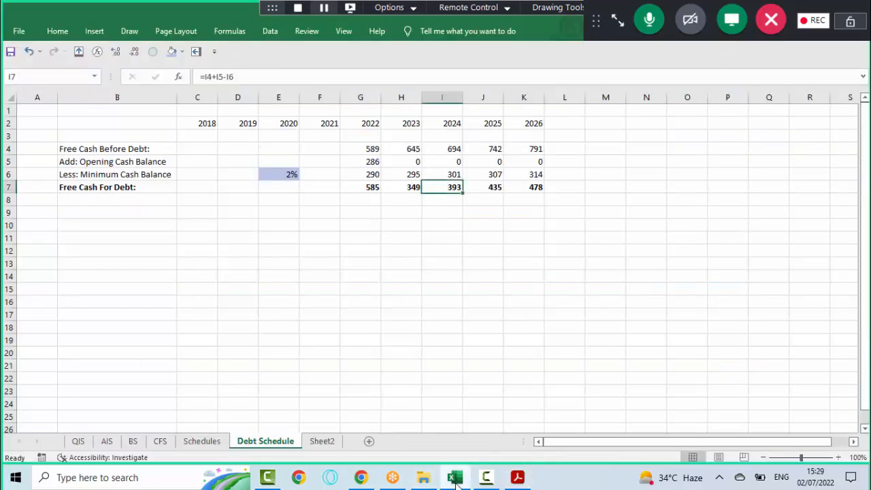
{"action": "left_click", "coordinate": [134, 442]}
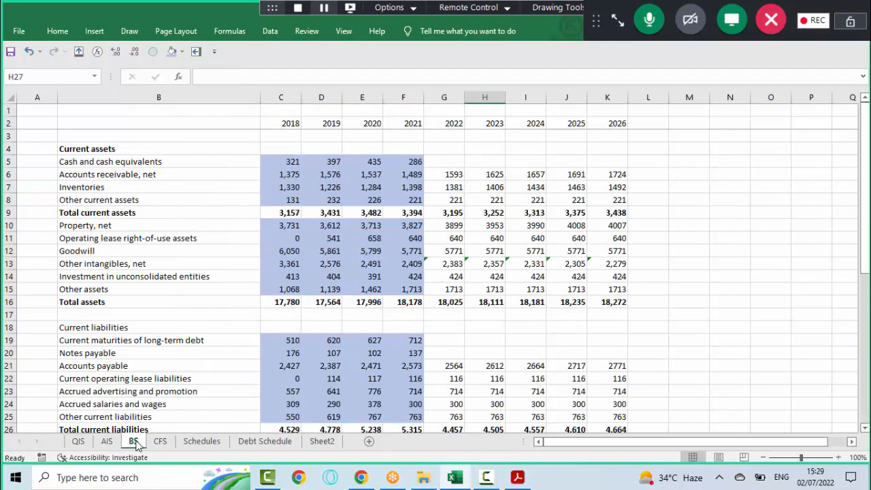
{"action": "left_click", "coordinate": [413, 366]}
{"action": "key", "text": "Down"}
{"action": "key", "text": "Down"}
{"action": "key", "text": "Down"}
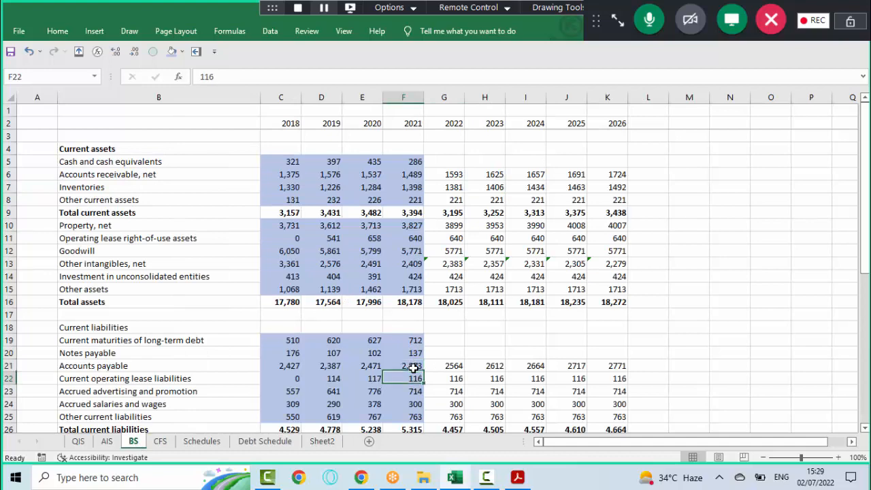
{"action": "key", "text": "Down"}
{"action": "key", "text": "Down"}
{"action": "key", "text": "Down"}
{"action": "key", "text": "Down"}
{"action": "key", "text": "Down"}
{"action": "key", "text": "Down"}
{"action": "key", "text": "Down"}
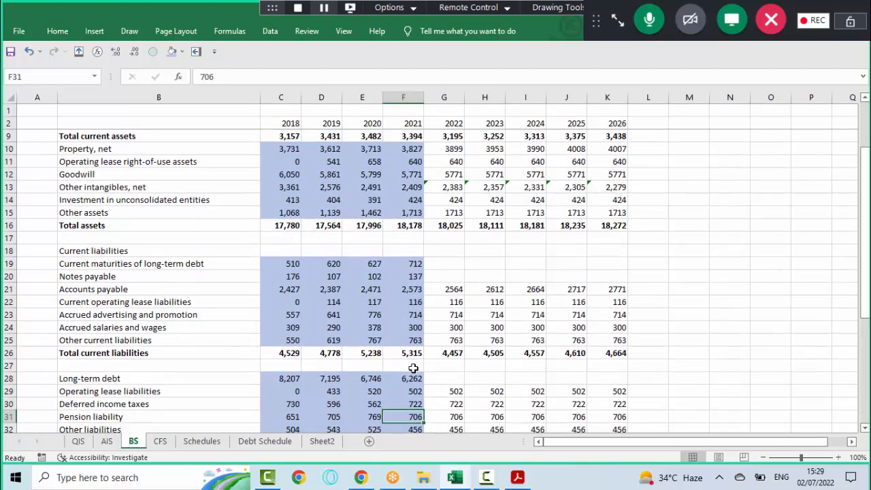
{"action": "left_click", "coordinate": [414, 376]}
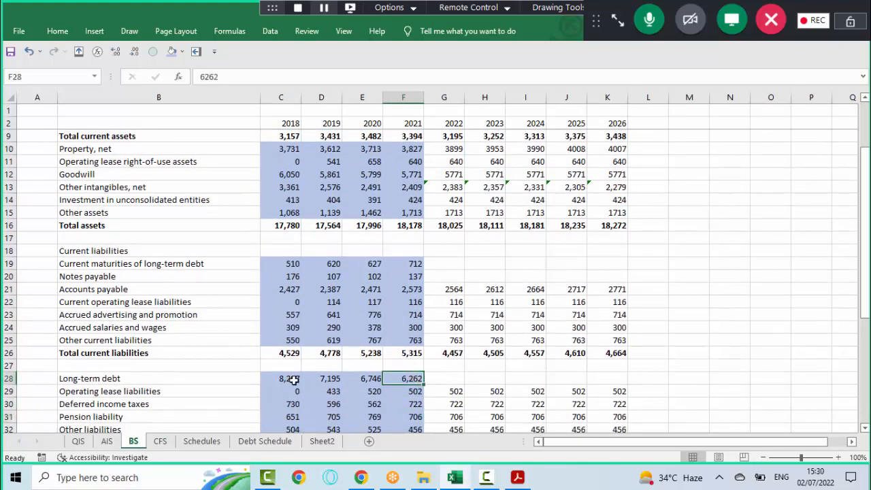
{"action": "key", "text": "shift+space"}
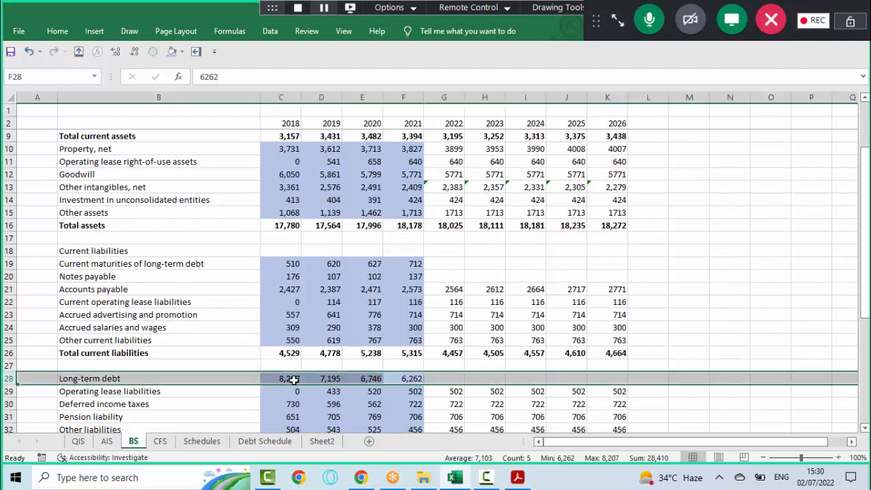
- Compare the Current maturities of long-term debt and Notes payable rows on the BS sheet with the debt tables in the 10-K PDF
{"action": "left_click", "coordinate": [418, 265]}
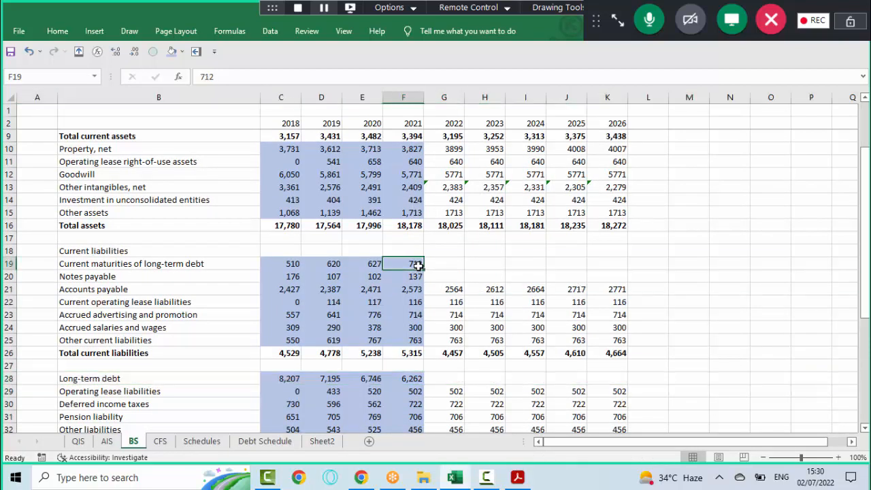
{"action": "key", "text": "alt+Tab"}
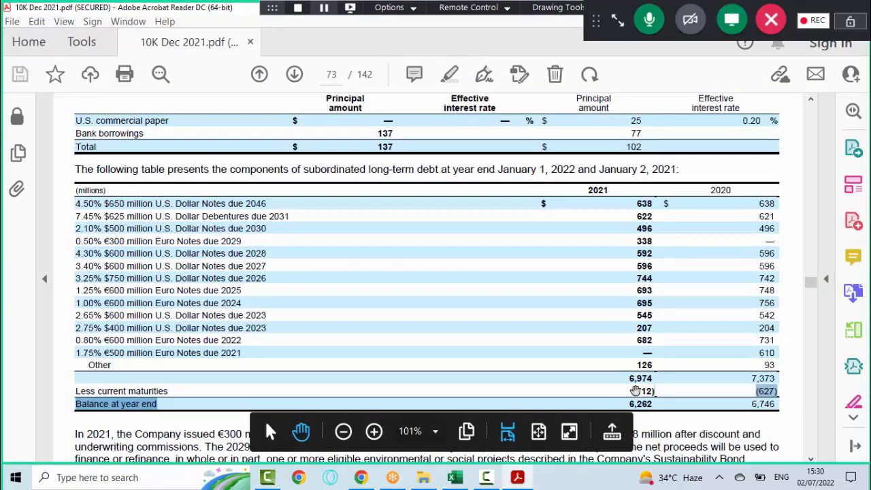
{"action": "key", "text": "alt+Tab"}
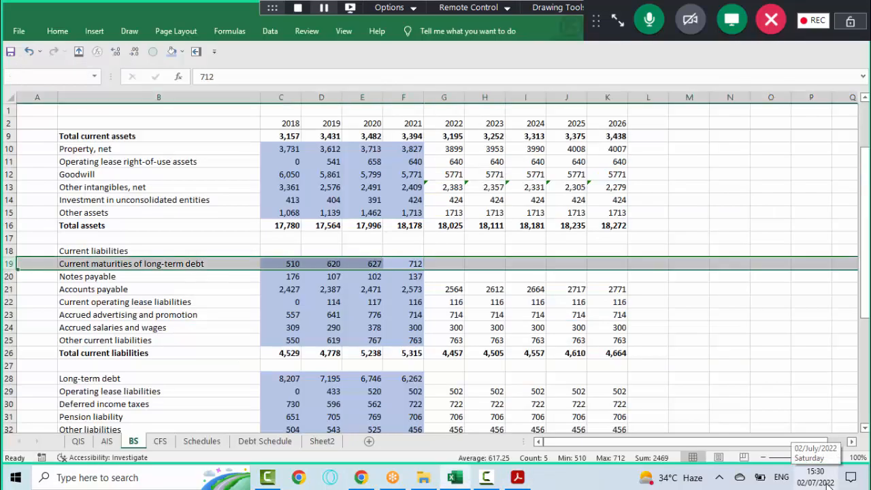
{"action": "key", "text": "Down"}
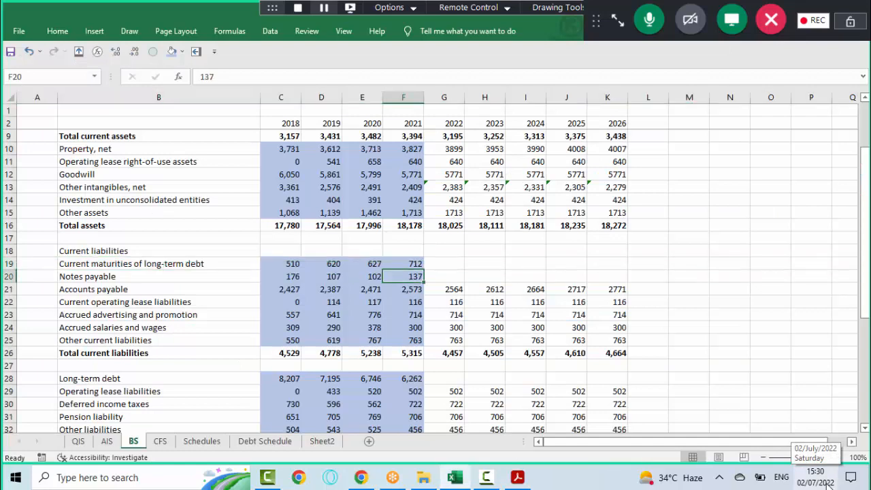
{"action": "key", "text": "shift+space"}
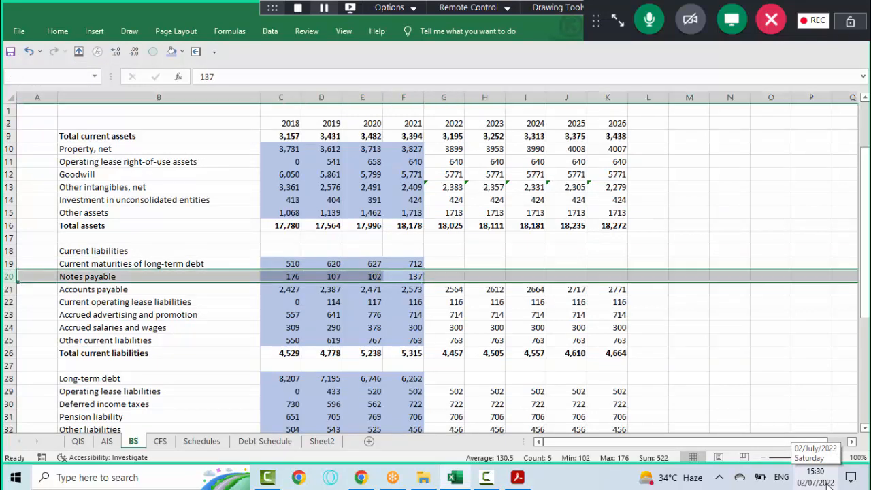
{"action": "key", "text": "alt+Tab"}
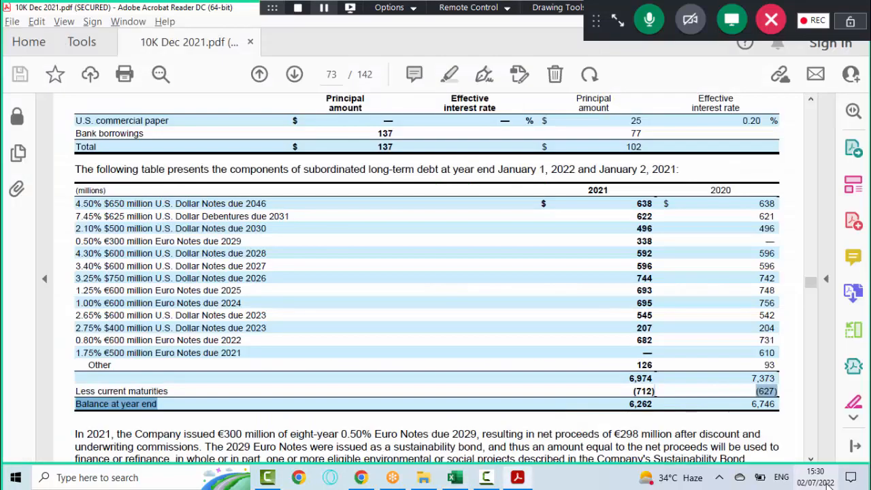
- Examine the 2021 notes payable total in the 10-K and compare the Closing Debt block on Sheet2 with the 10-K's list of notes
{"action": "left_click", "coordinate": [810, 102]}
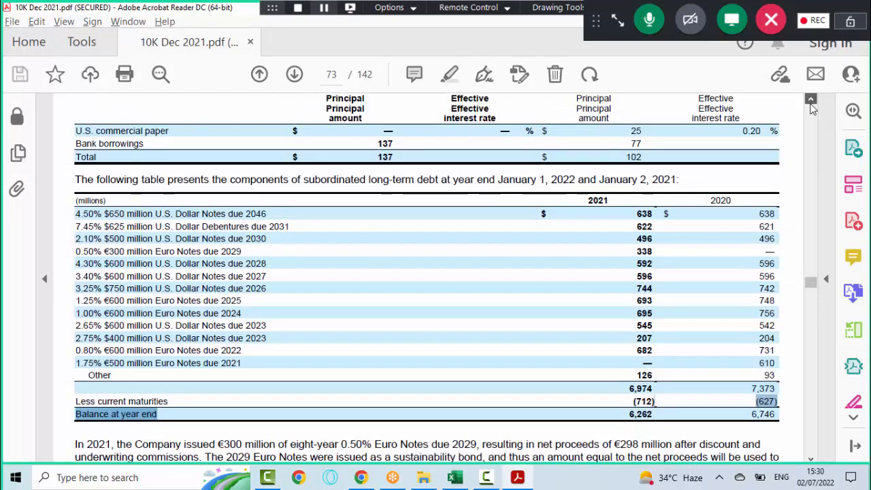
{"action": "left_click_drag", "start_coordinate": [379, 168], "coordinate": [394, 167]}
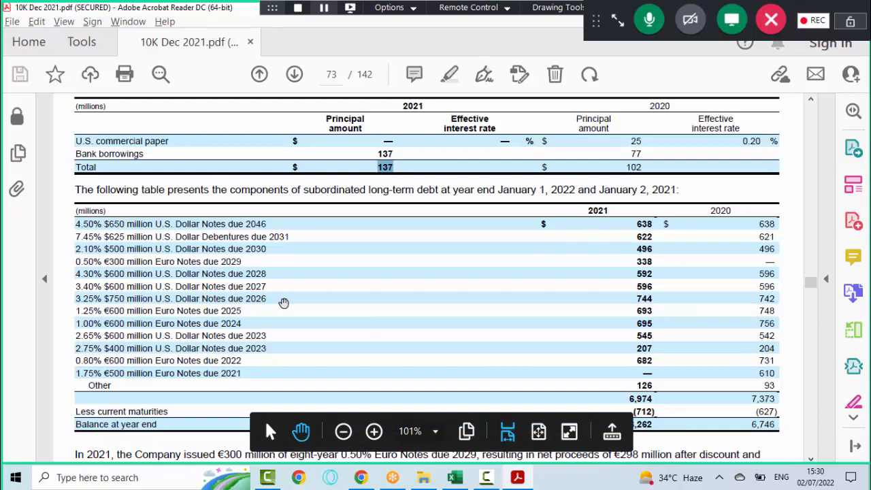
{"action": "key", "text": "alt+Tab"}
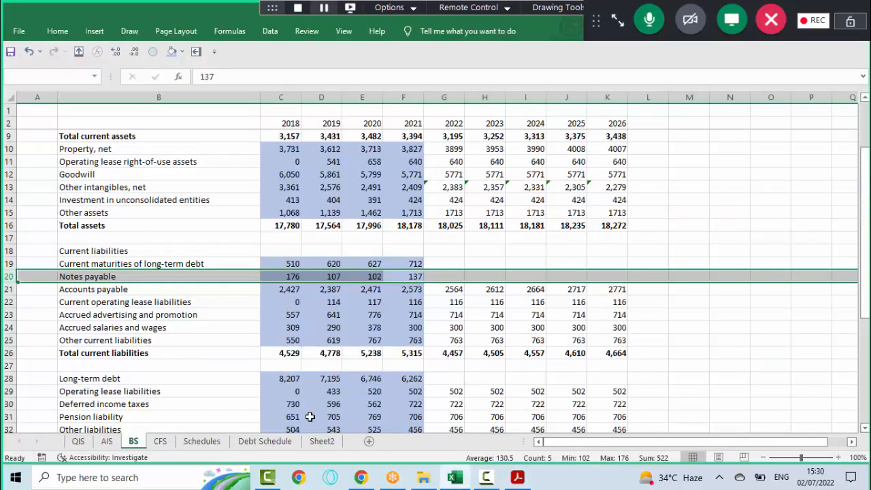
{"action": "left_click", "coordinate": [321, 441]}
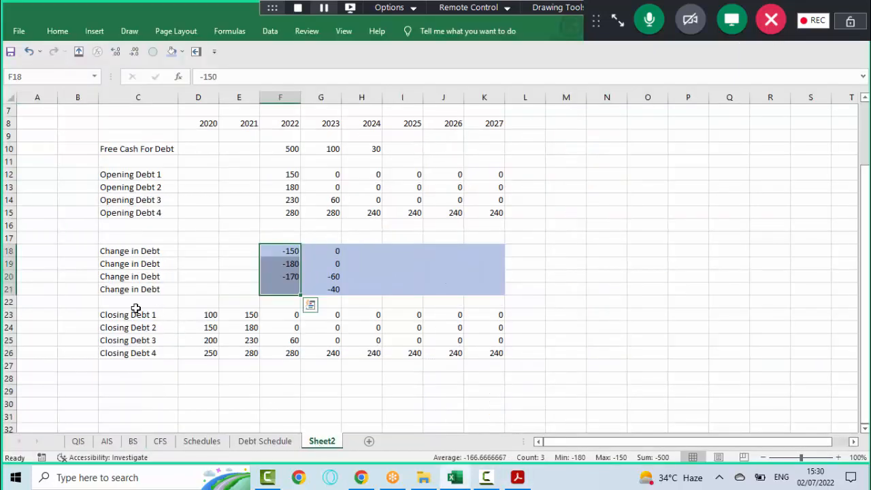
{"action": "left_click_drag", "start_coordinate": [135, 310], "coordinate": [252, 355]}
{"action": "key", "text": "alt+Tab"}
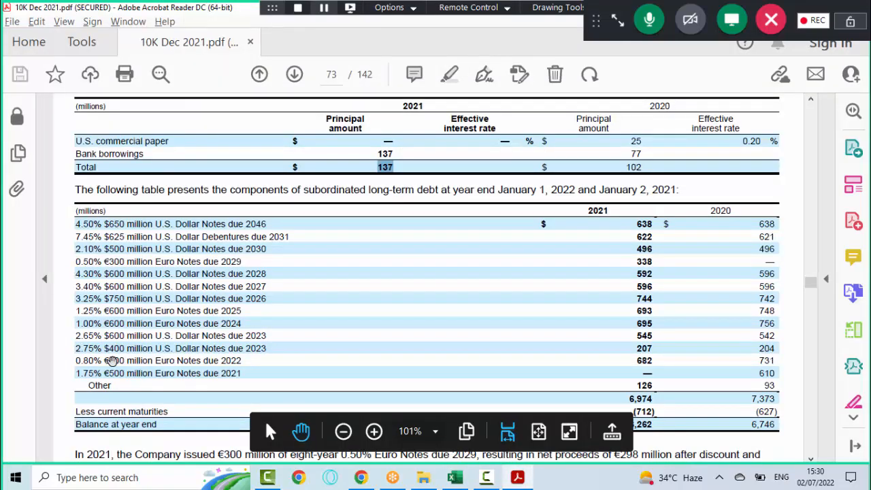
{"action": "key", "text": "alt+Tab"}
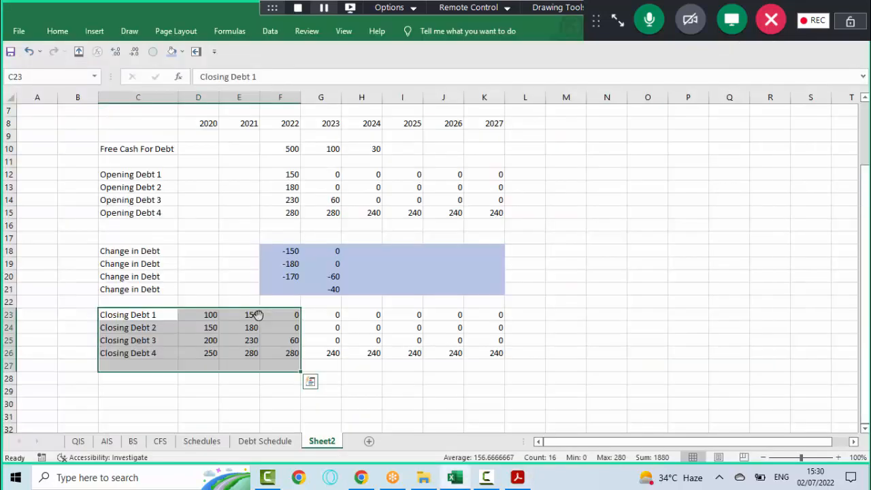
- Enter the title "Debt Schedule:" in cell B2 of the Debt Schedule sheet
{"action": "key", "text": "ctrl+Page_Up"}
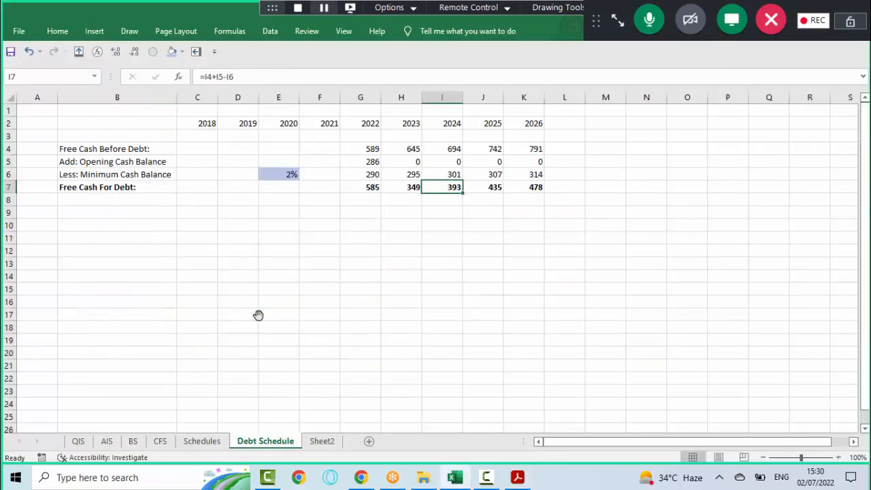
{"action": "key", "text": "Down"}
{"action": "key", "text": "Down"}
{"action": "key", "text": "Home"}
{"action": "key", "text": "Right"}
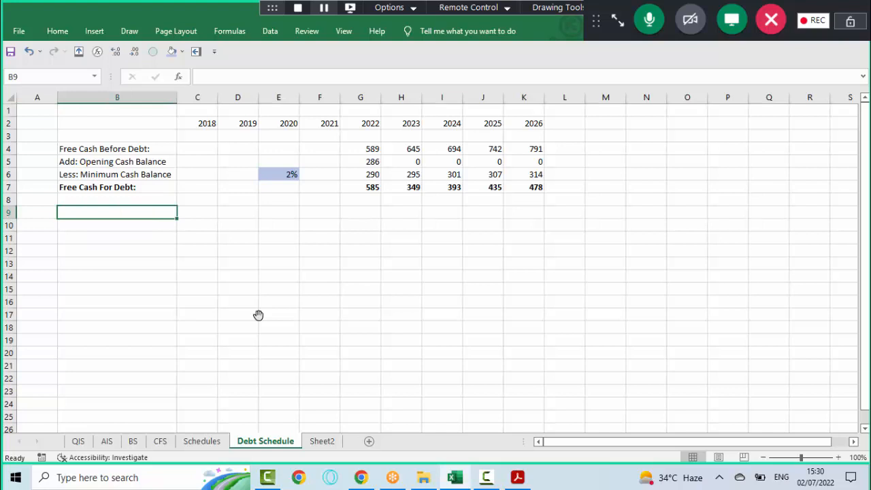
{"action": "key", "text": "Up"}
{"action": "key", "text": "Up"}
{"action": "key", "text": "Up"}
{"action": "key", "text": "Up"}
{"action": "key", "text": "Up"}
{"action": "key", "text": "Up"}
{"action": "key", "text": "Up"}
{"action": "key", "text": "Up"}
{"action": "key", "text": "Down"}
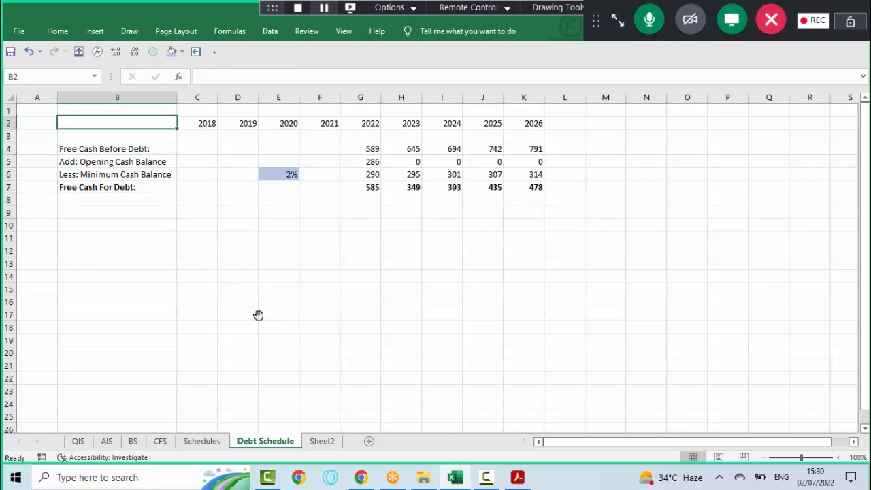
{"action": "type", "text": "Debt Schedule:"}
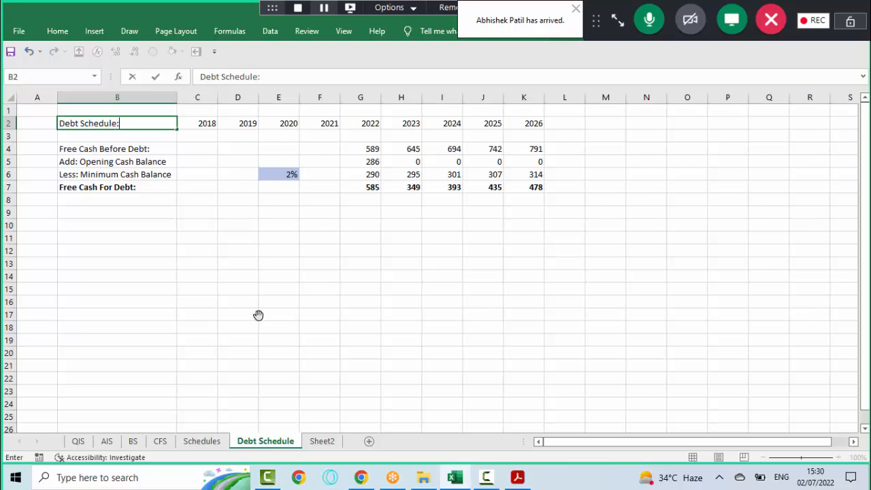
{"action": "key", "text": "Return"}
- Bold the heading row from the title in B2 through the 2026 year column
{"action": "key", "text": "Up"}
{"action": "key", "text": "ctrl+shift+Right"}
{"action": "key", "text": "ctrl+b"}
{"action": "key", "text": "Down"}
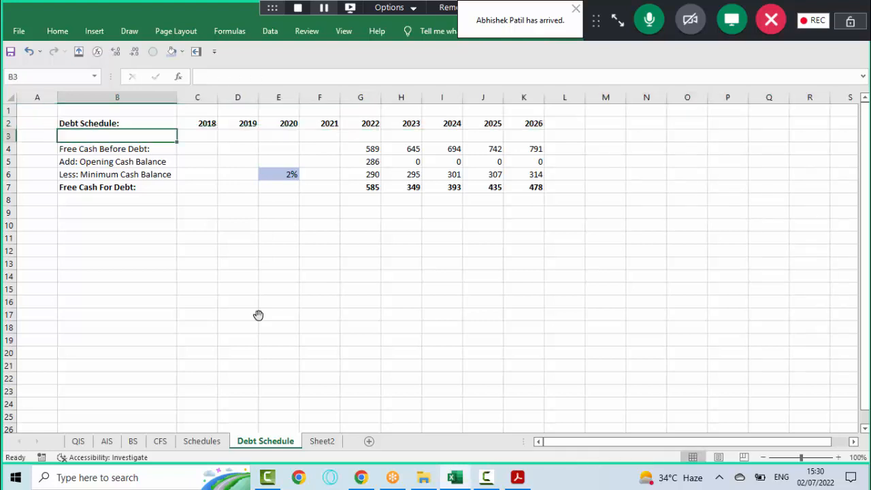
- Enter the section label "Closing Debt:" in B10, below the free cash for debt block
{"action": "key", "text": "Down"}
{"action": "key", "text": "Down"}
{"action": "key", "text": "Down"}
{"action": "key", "text": "Down"}
{"action": "key", "text": "Down"}
{"action": "key", "text": "Down"}
{"action": "key", "text": "Down"}
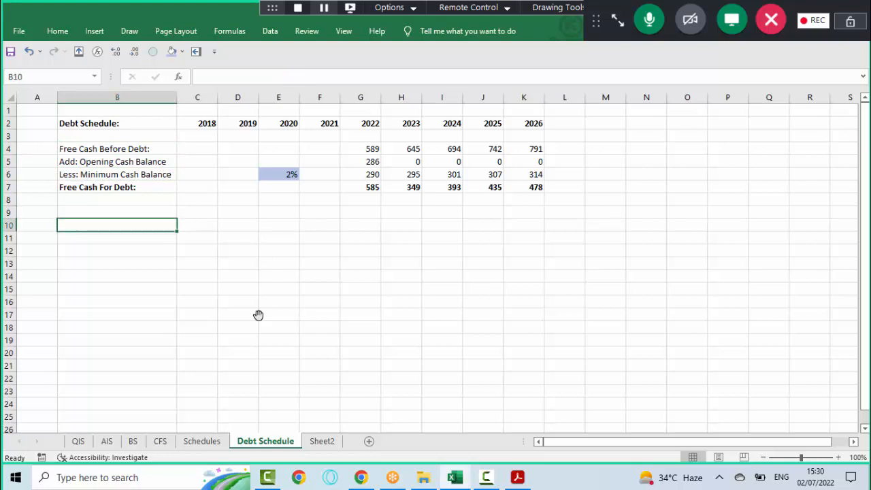
{"action": "type", "text": "Clsoing"}
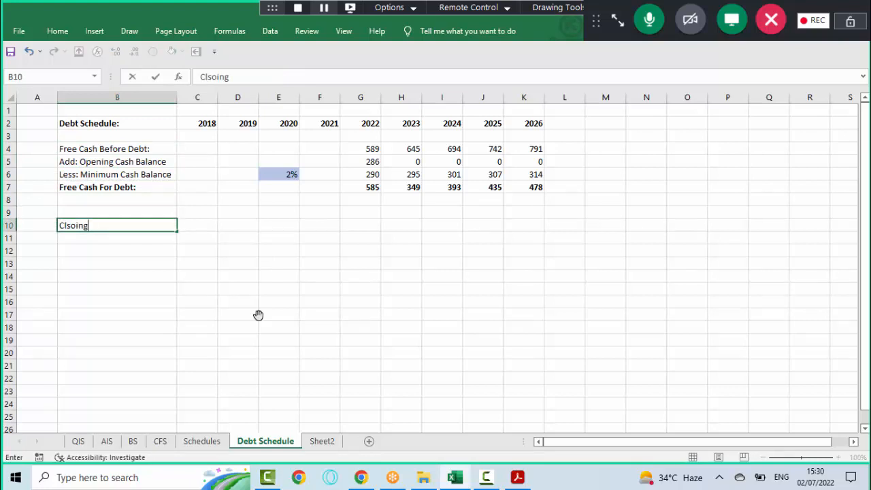
{"action": "key", "text": "BackSpace"}
{"action": "key", "text": "BackSpace"}
{"action": "key", "text": "BackSpace"}
{"action": "key", "text": "BackSpace"}
{"action": "key", "text": "BackSpace"}
{"action": "type", "text": "osing Debt:"}
{"action": "key", "text": "Return"}
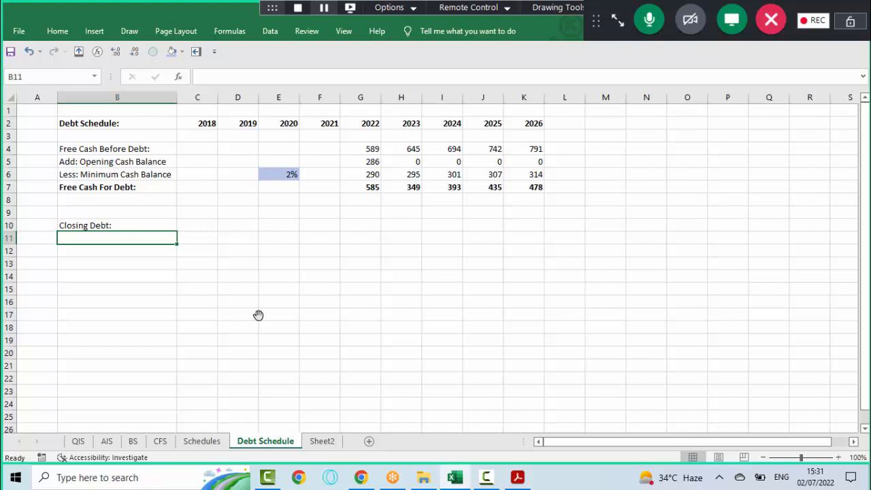
- Enter the column headings Debt, Rate and Amount in B11:D11 under the Closing Debt label
{"action": "type", "text": "Intru"}
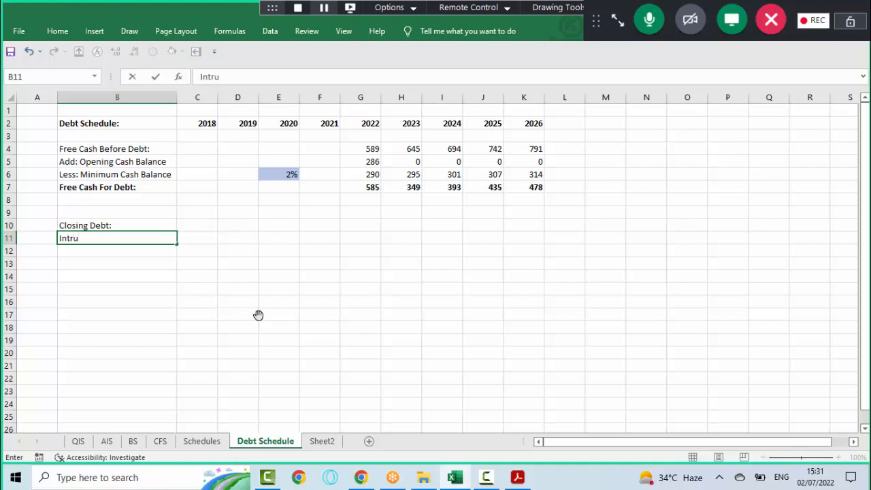
{"action": "key", "text": "Escape"}
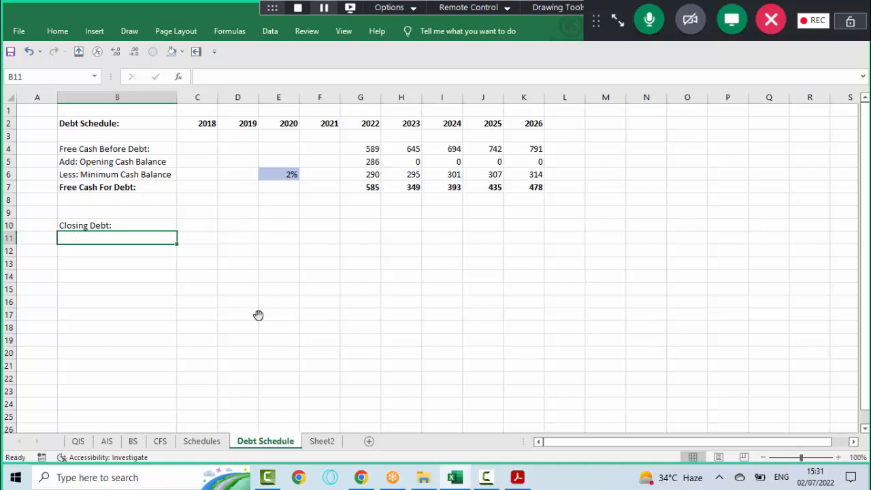
{"action": "key", "text": "alt+Tab"}
{"action": "key", "text": "alt+Tab"}
{"action": "type", "text": "Debt"}
{"action": "key", "text": "Tab"}
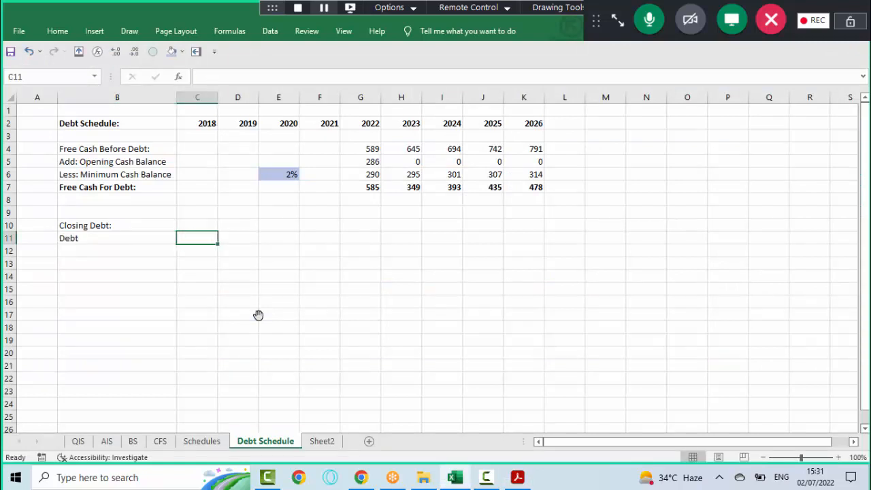
{"action": "type", "text": "Rate"}
{"action": "key", "text": "Tab"}
{"action": "type", "text": "Amo"}
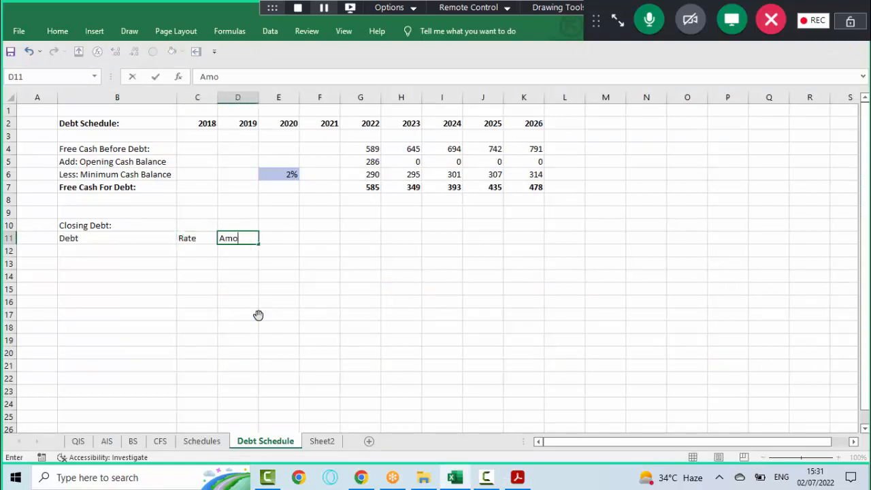
{"action": "type", "text": "unt"}
{"action": "key", "text": "Return"}
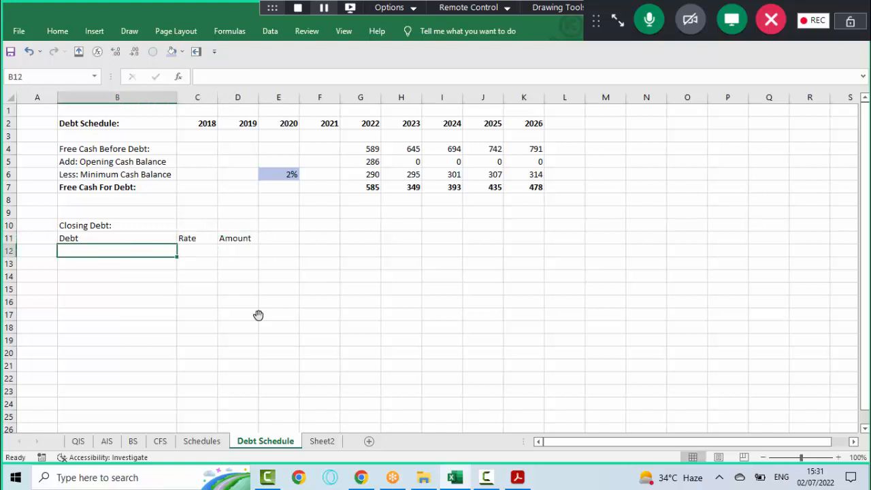
- Move the Amount header from D11 to E11 in the Closing Debt table
{"action": "key", "text": "Up"}
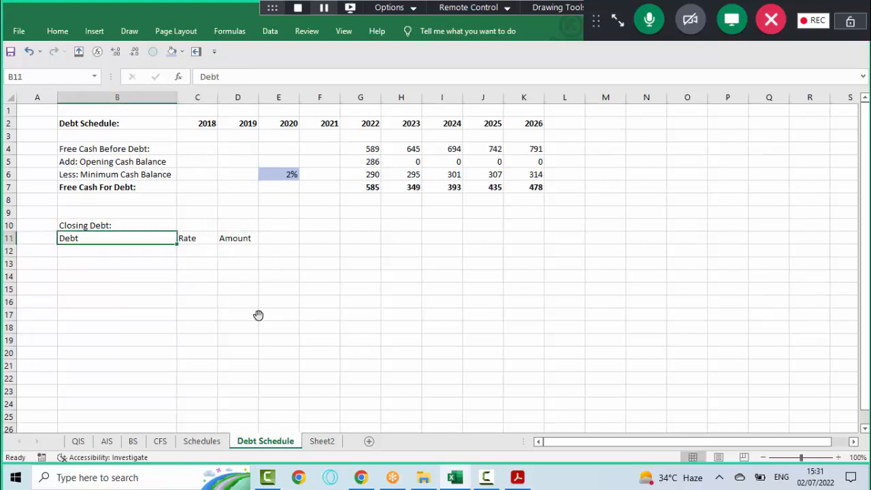
{"action": "key", "text": "Up"}
{"action": "key", "text": "Right"}
{"action": "key", "text": "Right"}
{"action": "key", "text": "Right"}
{"action": "key", "text": "Down"}
{"action": "key", "text": "Left"}
{"action": "key", "text": "ctrl+x"}
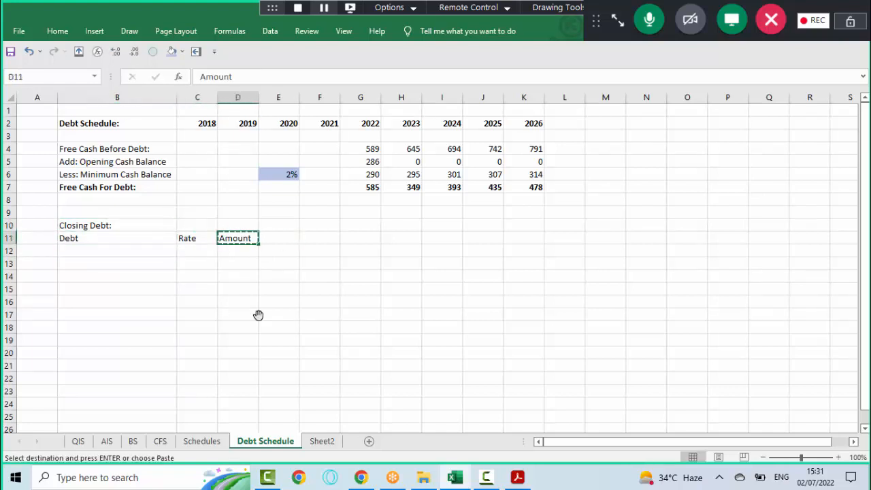
{"action": "key", "text": "Right"}
{"action": "key", "text": "Return"}
- Enter the column header "Due Year" in D11, between Rate and Amount
{"action": "key", "text": "Left"}
{"action": "type", "text": "Due "}
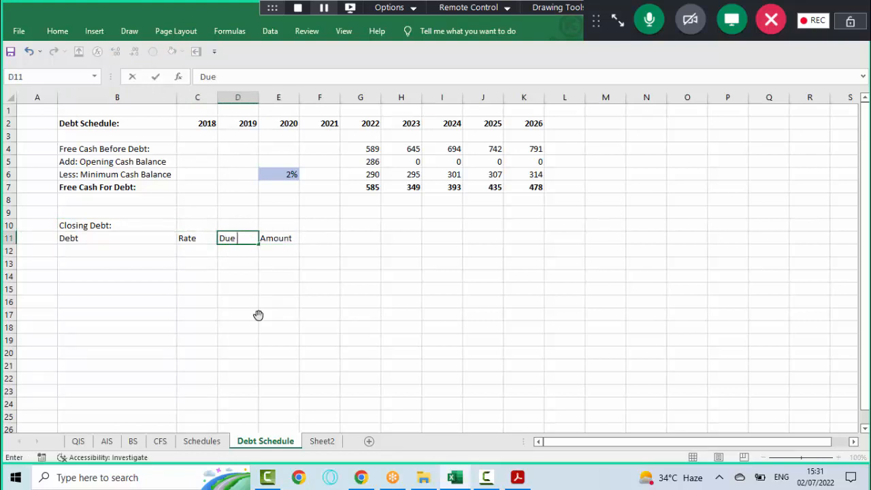
{"action": "type", "text": "Year"}
{"action": "key", "text": "Return"}
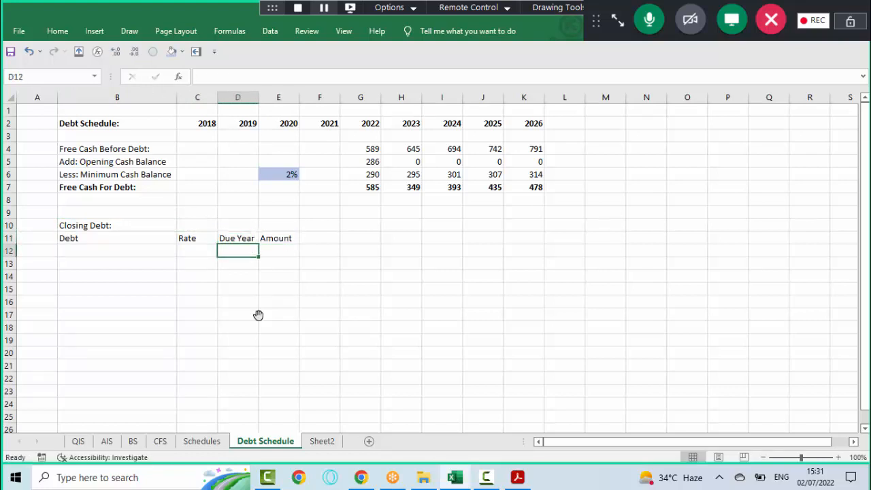
- Copy the interest rate column of the long-term debt table, through the Other row, from 10K Dec 2021.pdf into the Rate column from C12
{"action": "key", "text": "Up"}
{"action": "key", "text": "Left"}
{"action": "key", "text": "Left"}
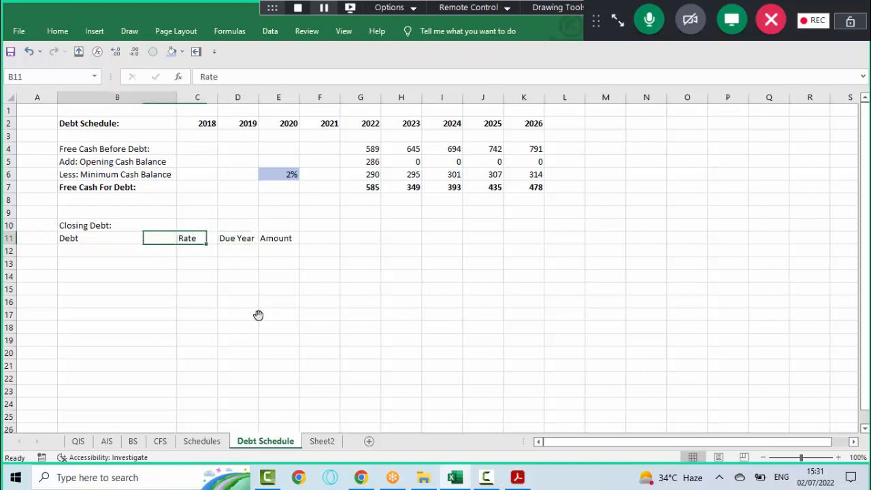
{"action": "key", "text": "alt+Tab"}
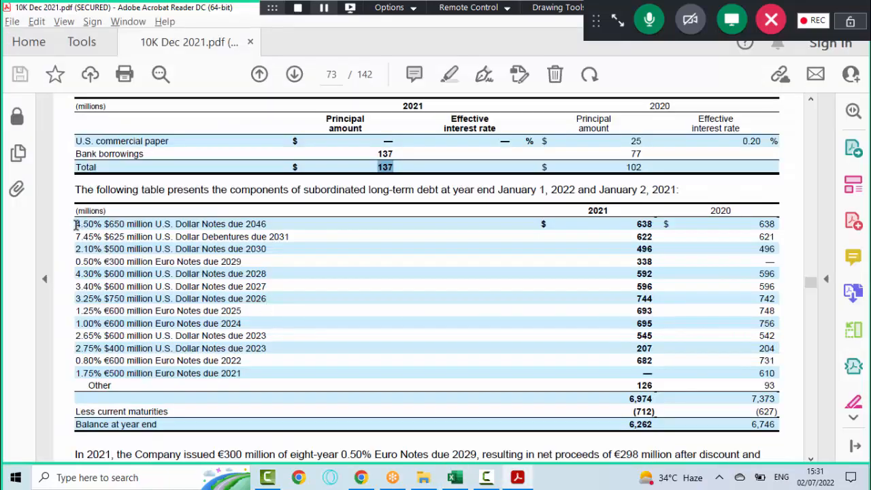
{"action": "left_click_drag", "start_coordinate": [77, 225], "coordinate": [92, 385]}
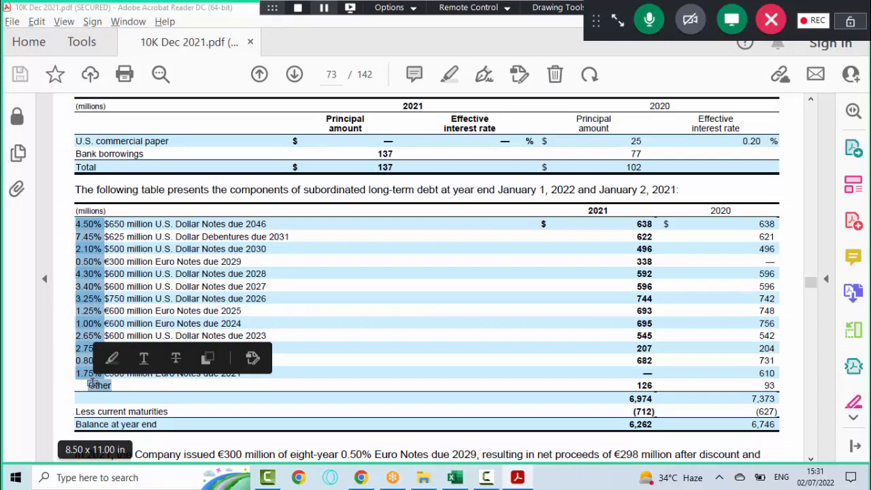
{"action": "key", "text": "alt+Tab"}
{"action": "key", "text": "Down"}
{"action": "key", "text": "Right"}
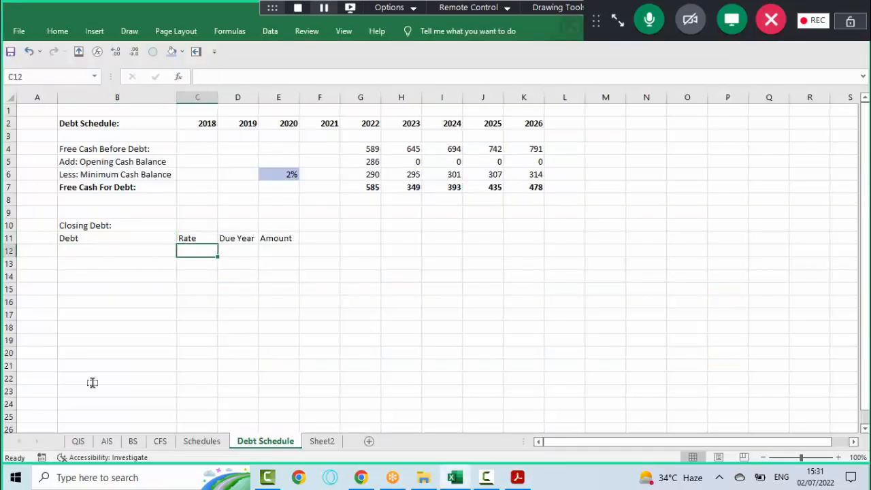
{"action": "key", "text": "ctrl+v"}
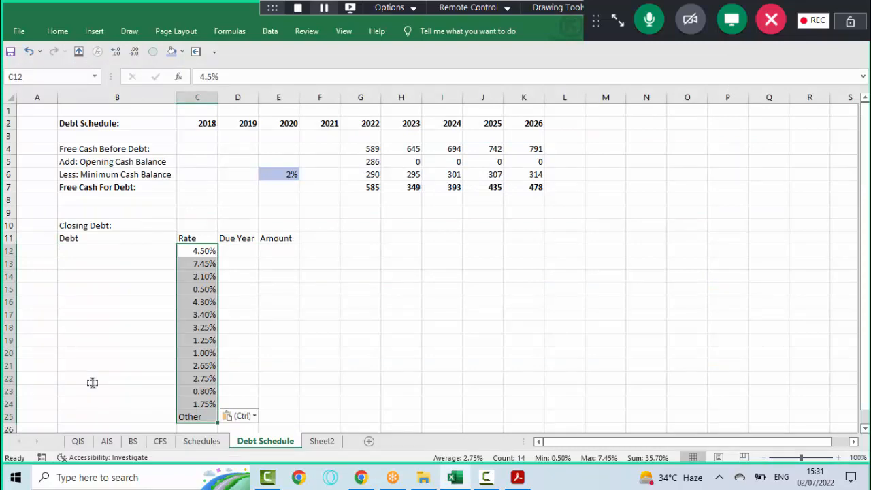
- Copy the 2021 amounts of the individual long-term debts from the 10K PDF into the Amount column starting at E12
{"action": "key", "text": "alt+Tab"}
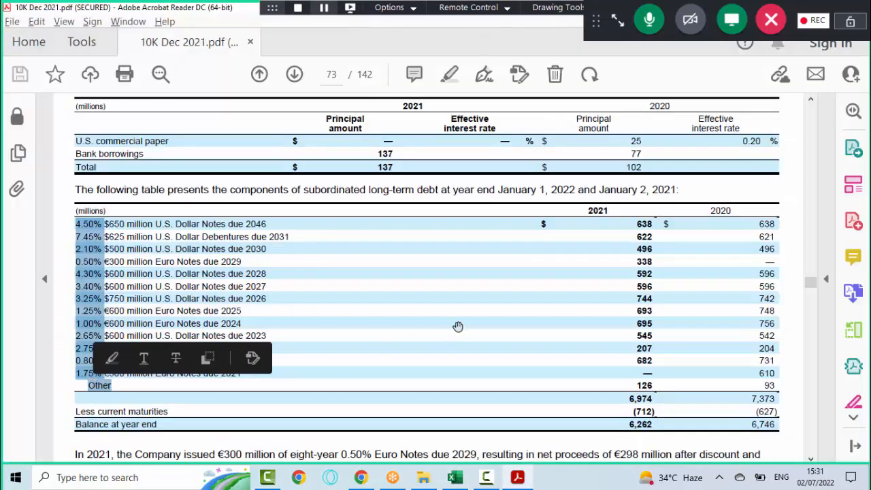
{"action": "left_click_drag", "start_coordinate": [634, 224], "coordinate": [655, 385]}
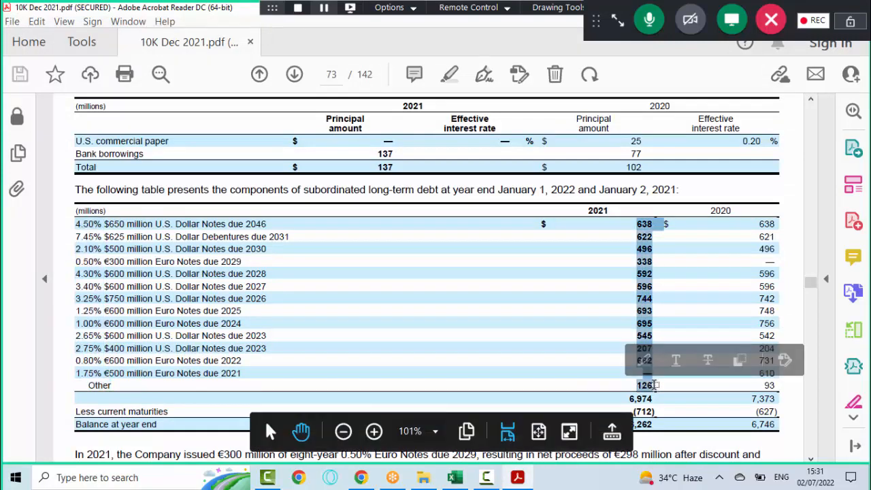
{"action": "key", "text": "alt+Tab"}
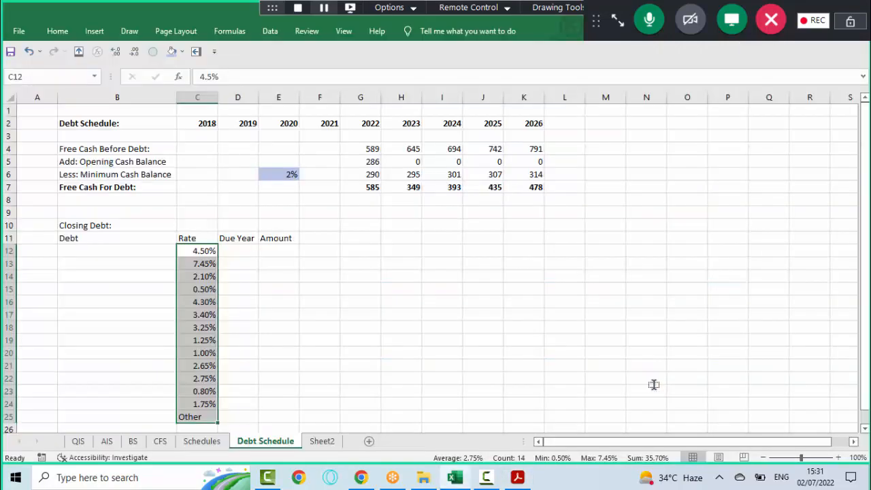
{"action": "key", "text": "Right"}
{"action": "key", "text": "Right"}
{"action": "key", "text": "ctrl+v"}
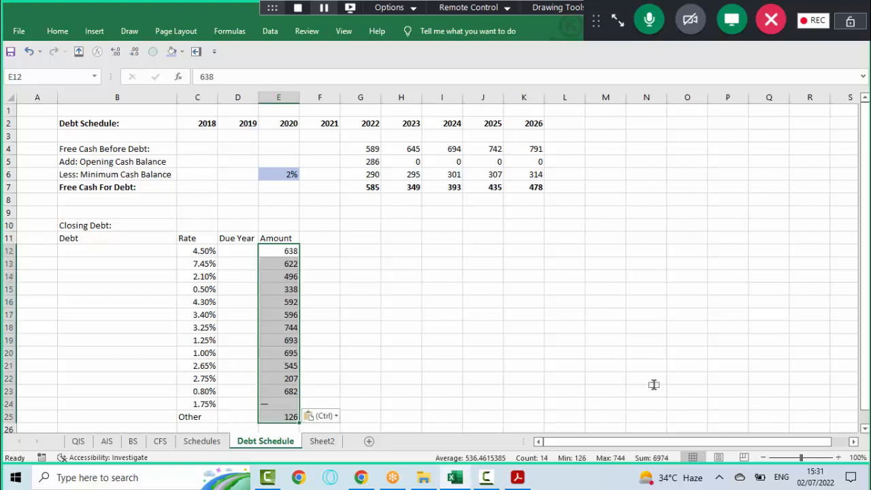
- Move the Amount header and its values from E11:E25 to column F, starting at F11
{"action": "key", "text": "Up"}
{"action": "key", "text": "ctrl+shift+Down"}
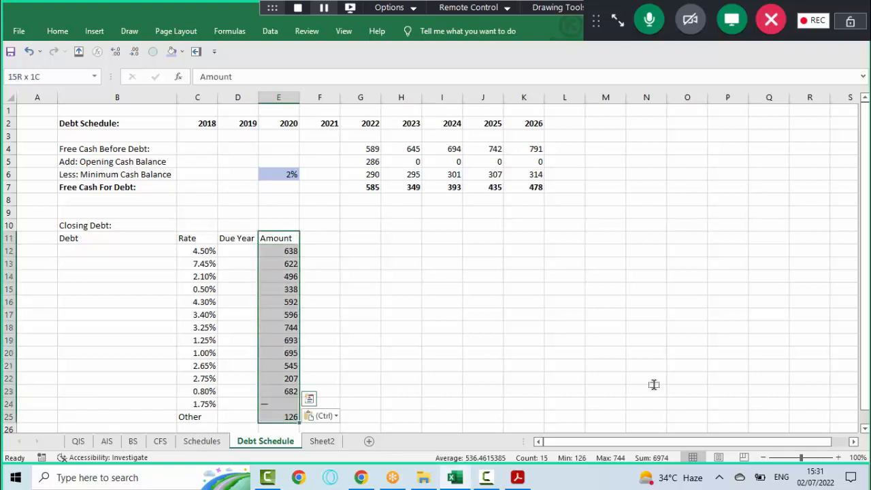
{"action": "key", "text": "ctrl+space"}
{"action": "key", "text": "Down"}
{"action": "key", "text": "Up"}
{"action": "key", "text": "shift+Down"}
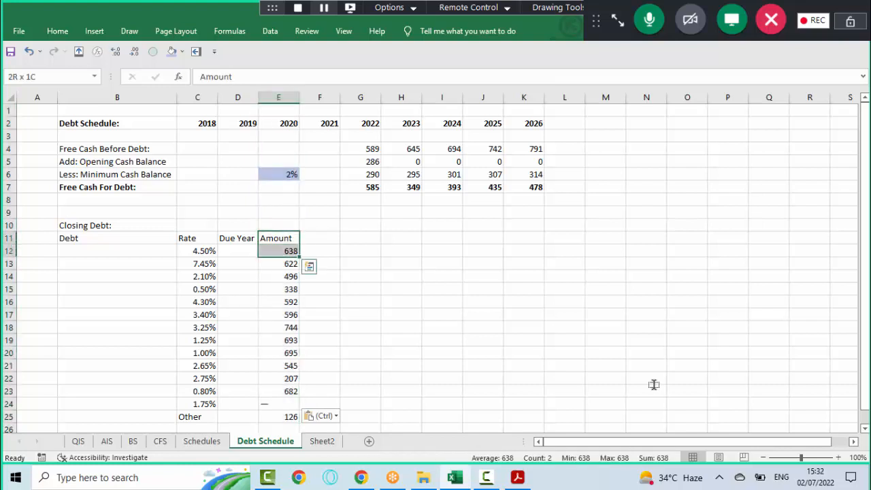
{"action": "key", "text": "ctrl+shift+Down"}
{"action": "key", "text": "ctrl+x"}
{"action": "key", "text": "Right"}
{"action": "key", "text": "ctrl+v"}
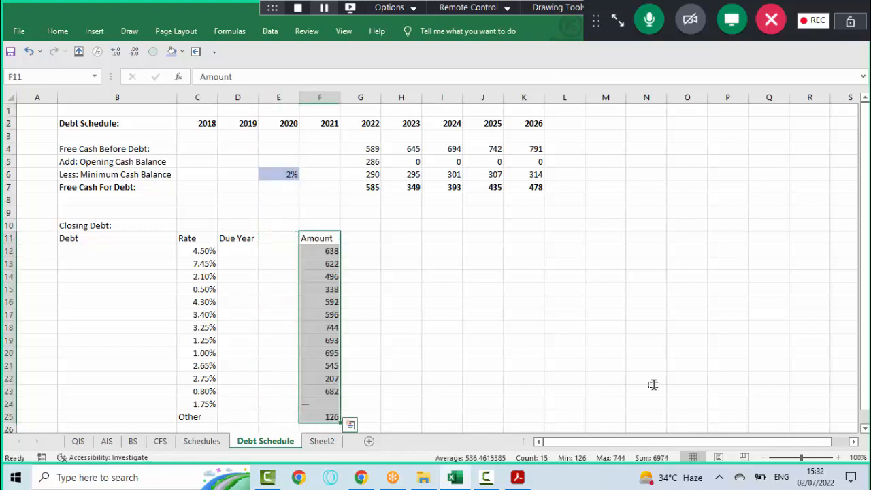
- Replace the dash in F24, the amount of the 1.75% debt, with 0
{"action": "key", "text": "ctrl+Down"}
{"action": "key", "text": "Up"}
{"action": "key", "text": "Return"}
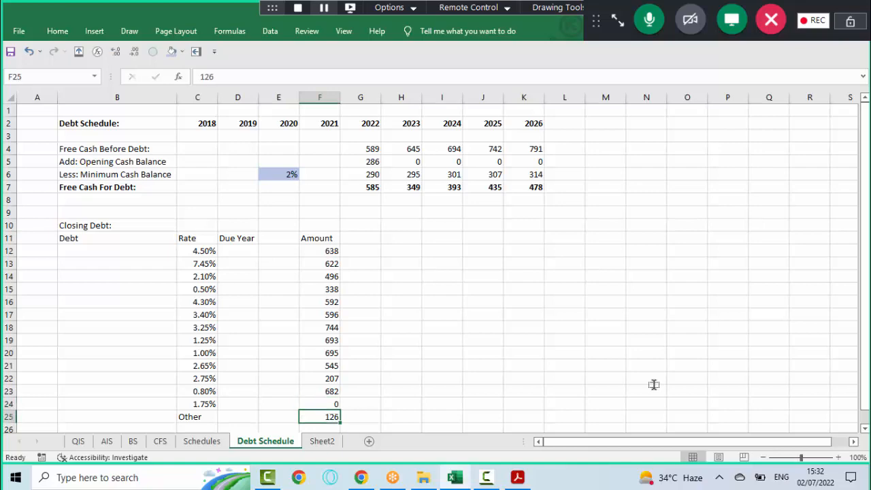
{"action": "key", "text": "Down"}
{"action": "key", "text": "Down"}
{"action": "key", "text": "Down"}
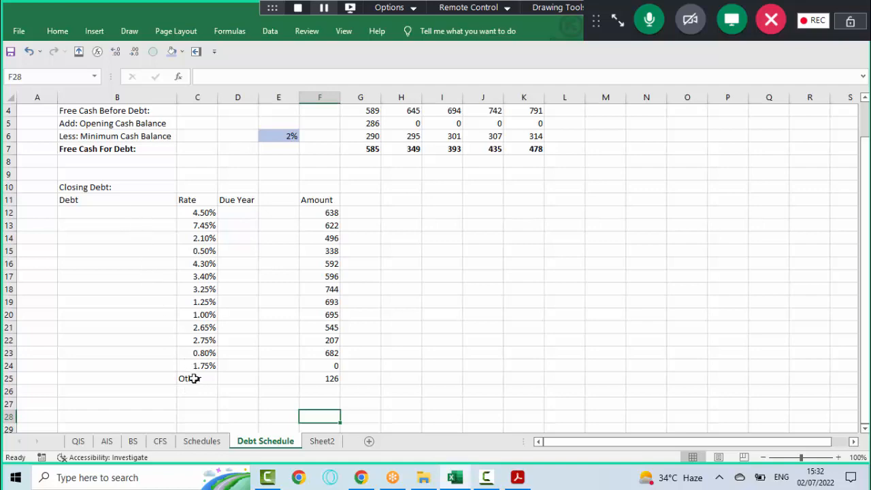
- Copy the debt type names (Dollar Notes, Dollar Debentures, Notes) from the 10K PDF's long-term debt table into B12:B24
{"action": "key", "text": "alt+Tab"}
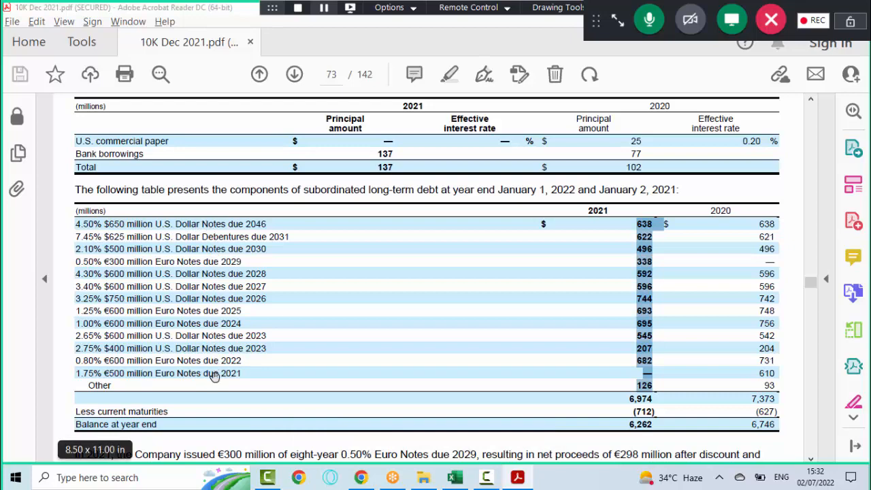
{"action": "key", "text": "alt+Tab"}
{"action": "left_click_drag", "start_coordinate": [121, 214], "coordinate": [136, 368]}
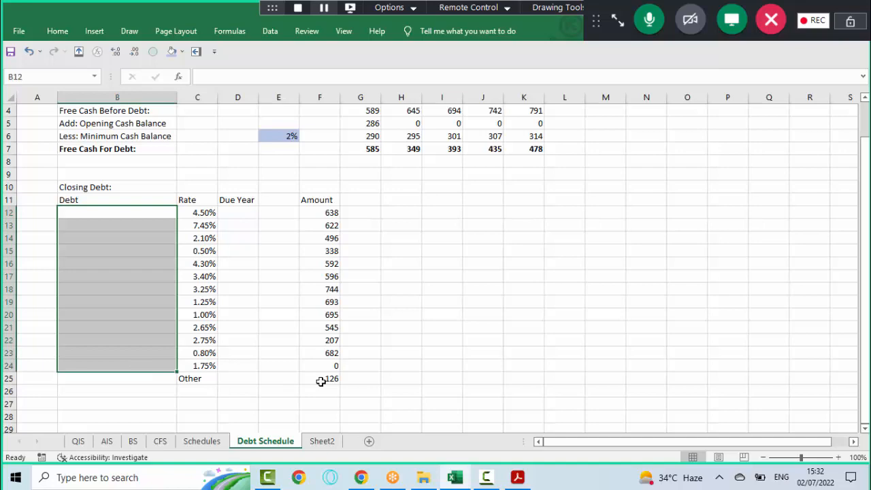
{"action": "key", "text": "alt+Tab"}
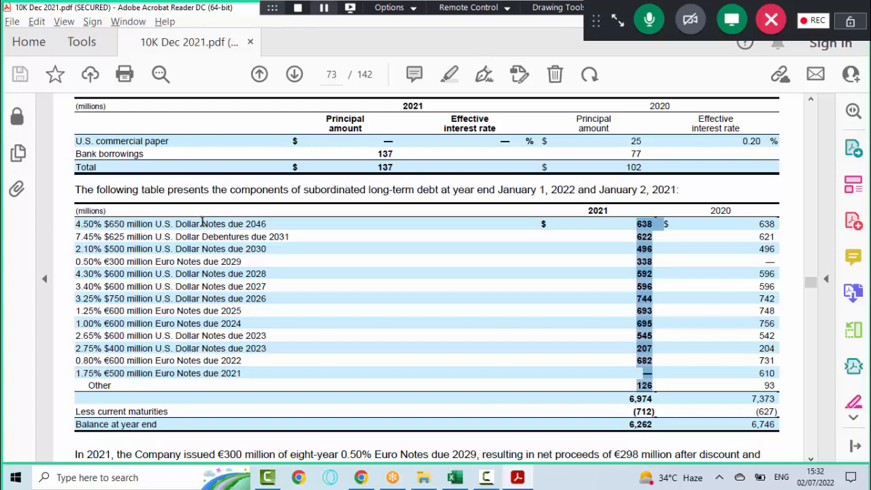
{"action": "left_click_drag", "start_coordinate": [202, 222], "coordinate": [210, 379]}
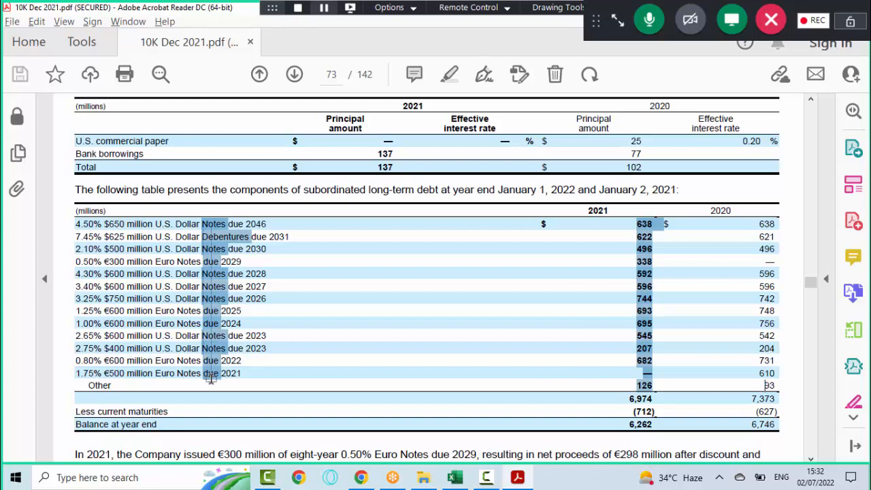
{"action": "left_click_drag", "start_coordinate": [210, 379], "coordinate": [179, 373]}
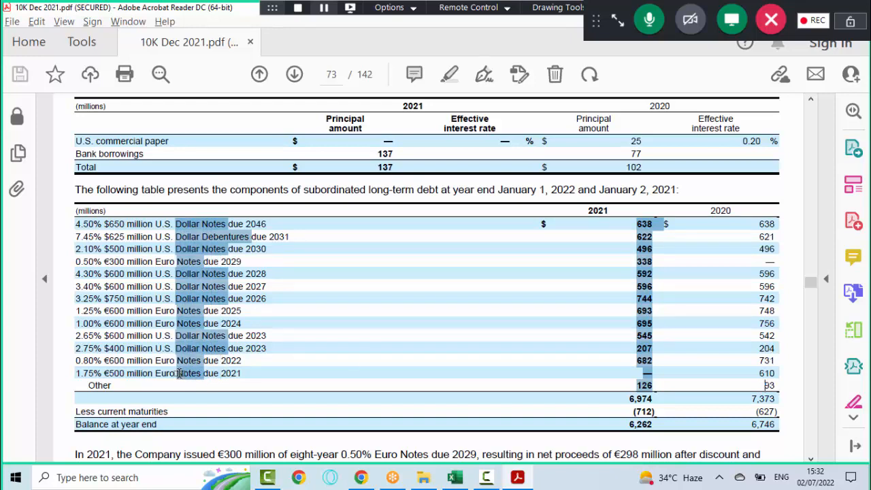
{"action": "left_click_drag", "start_coordinate": [179, 374], "coordinate": [178, 374]}
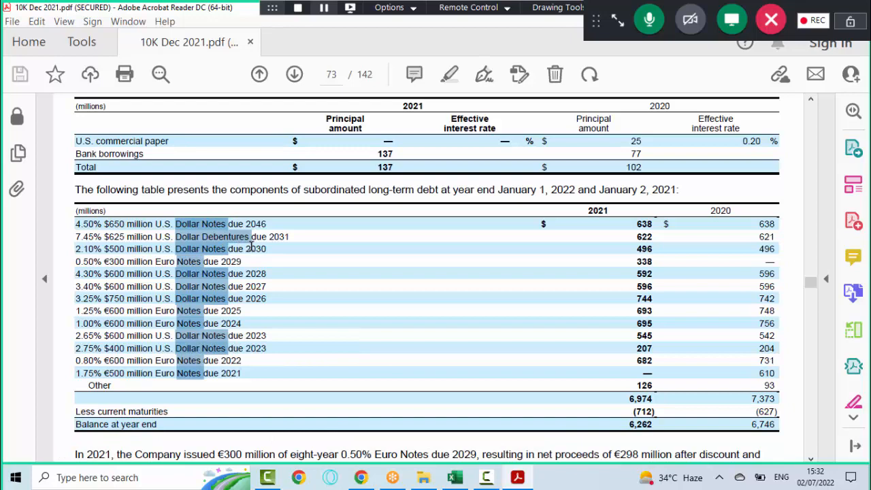
{"action": "key", "text": "alt+Tab"}
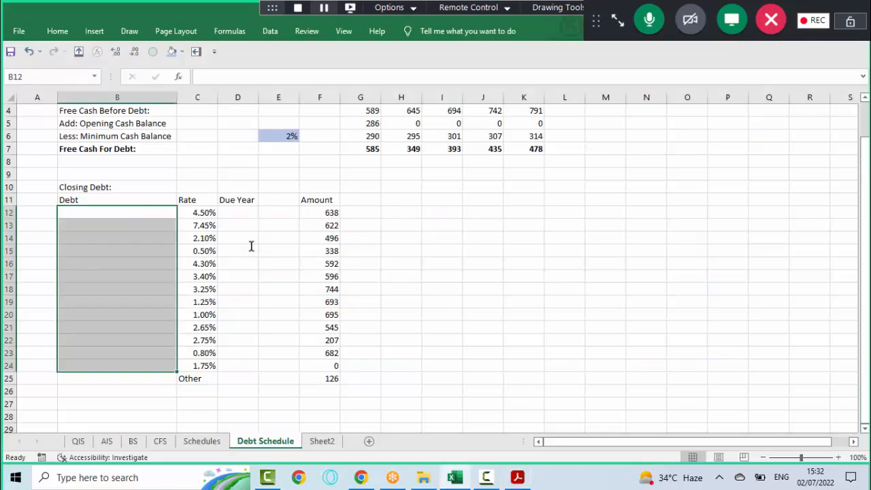
{"action": "key", "text": "Down"}
{"action": "key", "text": "Up"}
{"action": "key", "text": "ctrl+v"}
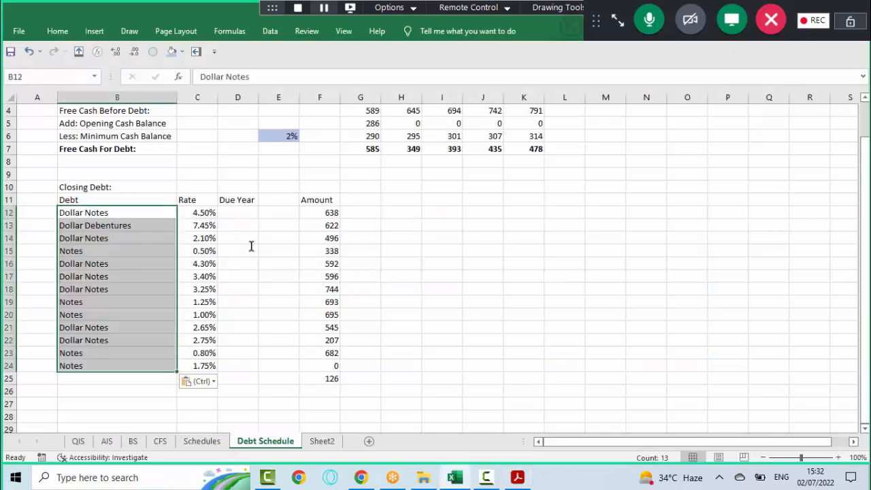
- Label the last debt row "Others" in B25 and clear the stray "Other" text from C25
{"action": "key", "text": "ctrl+Down"}
{"action": "key", "text": "alt+Tab"}
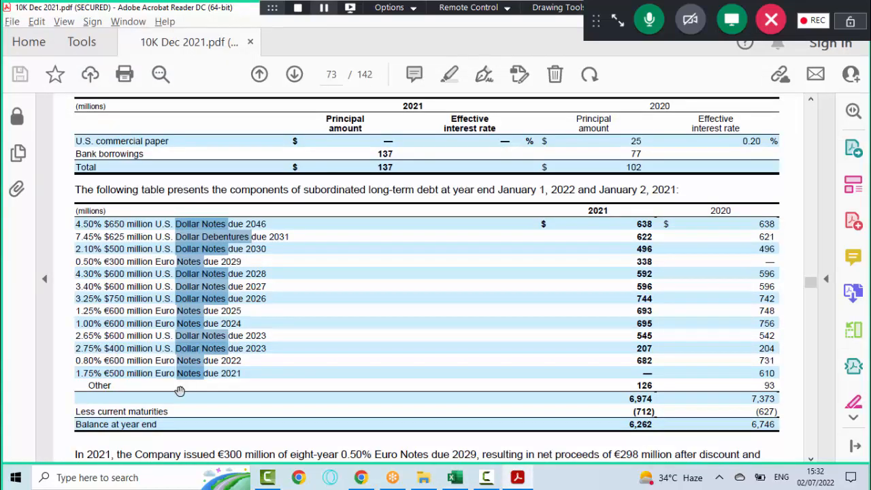
{"action": "key", "text": "alt+Tab"}
{"action": "key", "text": "Down"}
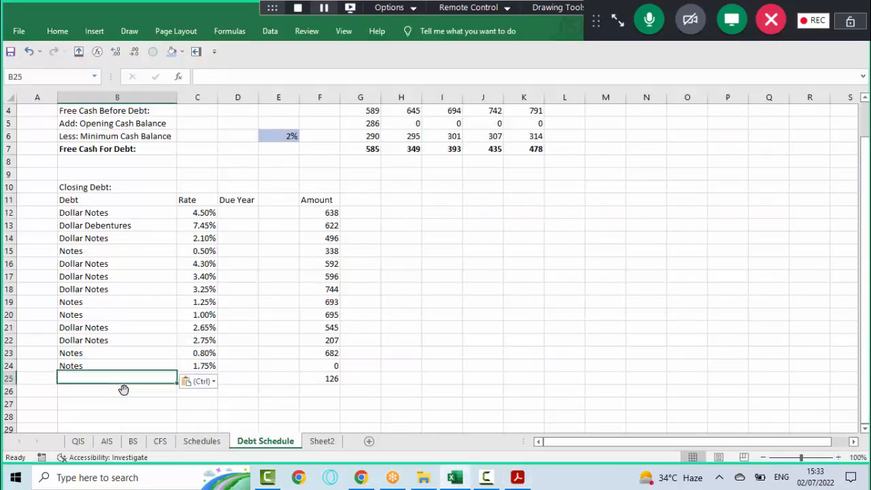
{"action": "type", "text": "Others"}
{"action": "key", "text": "Return"}
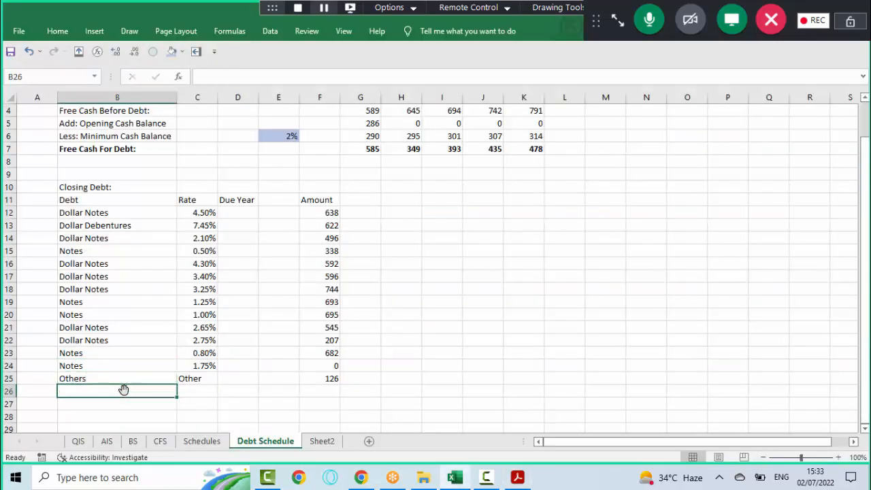
{"action": "key", "text": "Up"}
{"action": "key", "text": "Right"}
{"action": "key", "text": "Delete"}
{"action": "key", "text": "Left"}
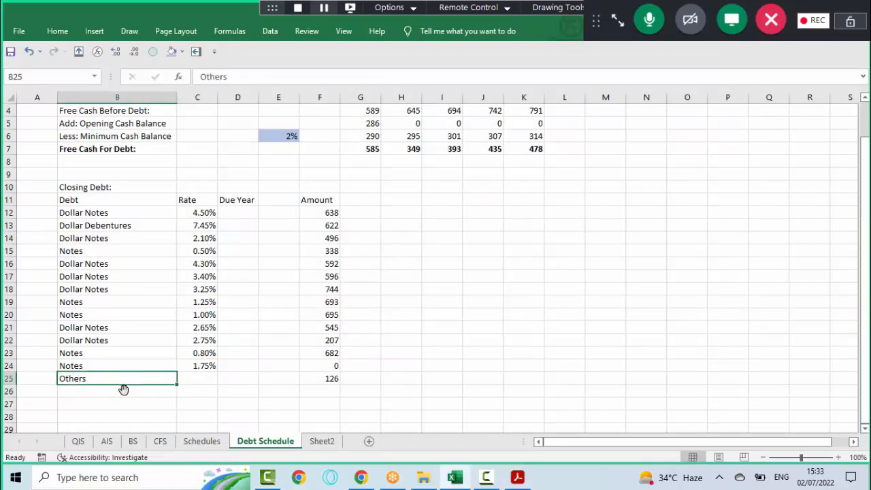
- Strip the word "Dollar" from the debt names in B12:B25 by replacing every occurrence with nothing
{"action": "key", "text": "Up"}
{"action": "key", "text": "Up"}
{"action": "key", "text": "Up"}
{"action": "key", "text": "Up"}
{"action": "key", "text": "Up"}
{"action": "key", "text": "Up"}
{"action": "key", "text": "Up"}
{"action": "key", "text": "Up"}
{"action": "key", "text": "Up"}
{"action": "key", "text": "Up"}
{"action": "key", "text": "Up"}
{"action": "key", "text": "Up"}
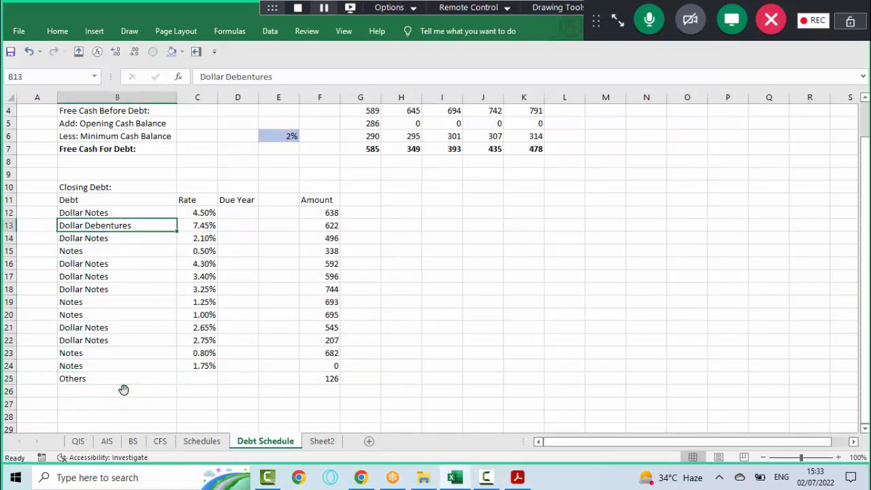
{"action": "key", "text": "Up"}
{"action": "key", "text": "shift+Down"}
{"action": "key", "text": "shift+Down"}
{"action": "key", "text": "shift+Down"}
{"action": "key", "text": "shift+Down"}
{"action": "key", "text": "shift+Down"}
{"action": "key", "text": "shift+Down"}
{"action": "key", "text": "shift+Down"}
{"action": "key", "text": "shift+Down"}
{"action": "key", "text": "shift+Down"}
{"action": "key", "text": "shift+Down"}
{"action": "key", "text": "shift+Down"}
{"action": "key", "text": "shift+Down"}
{"action": "key", "text": "shift+Down"}
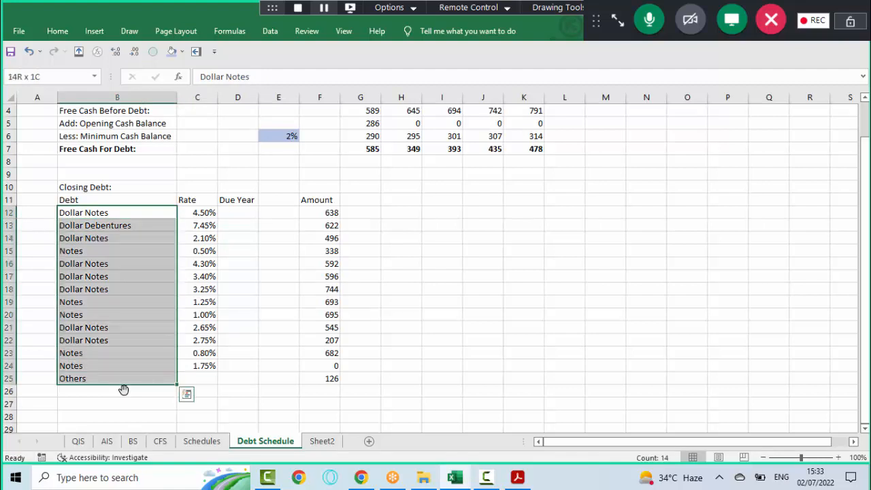
{"action": "key", "text": "ctrl+h"}
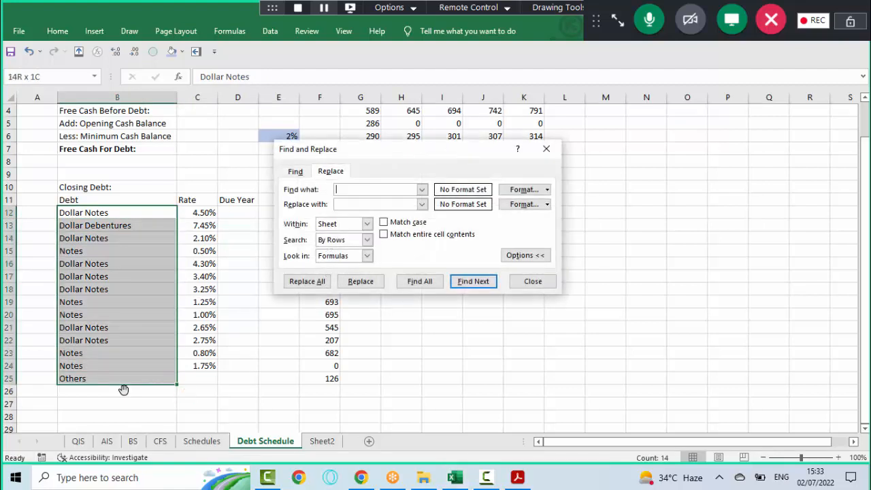
{"action": "left_click", "coordinate": [518, 256]}
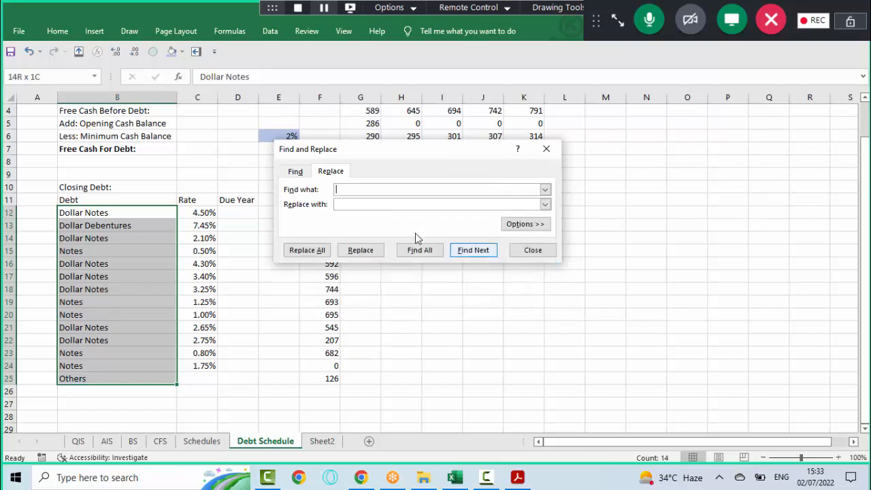
{"action": "type", "text": "Dollar"}
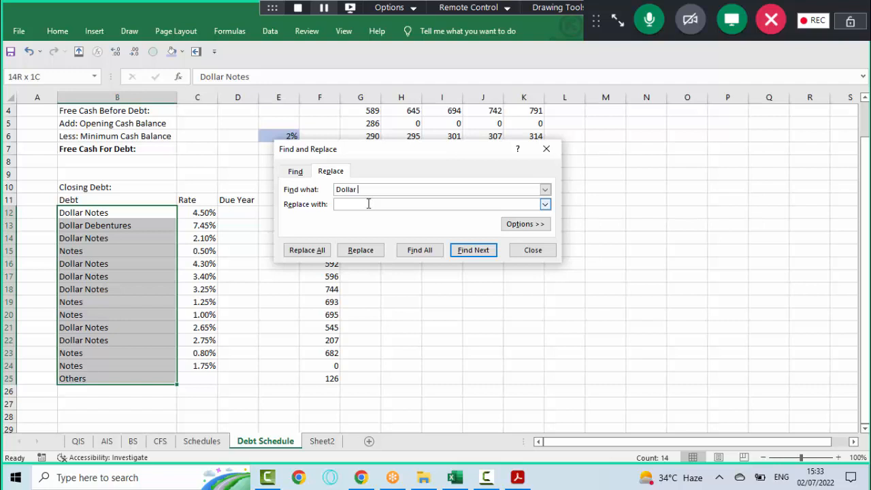
{"action": "left_click", "coordinate": [314, 256]}
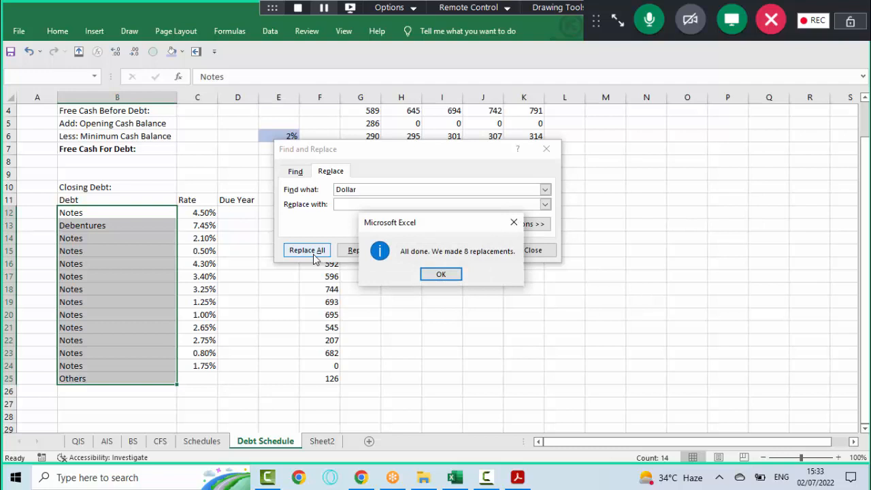
{"action": "left_click", "coordinate": [442, 276]}
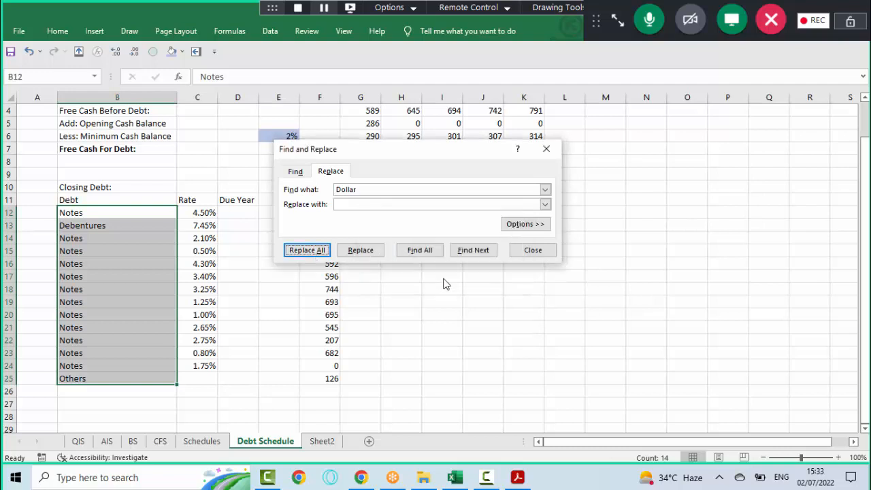
{"action": "left_click", "coordinate": [536, 251]}
- Copy the due years of the long-term debts from the 10K PDF's debt table into the Due Year column, starting at D12
{"action": "left_click_drag", "start_coordinate": [245, 213], "coordinate": [245, 377]}
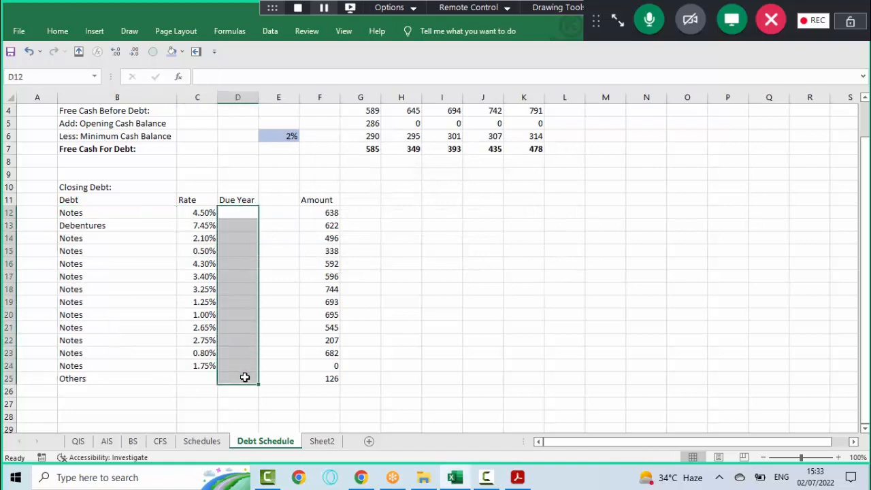
{"action": "key", "text": "alt+Tab"}
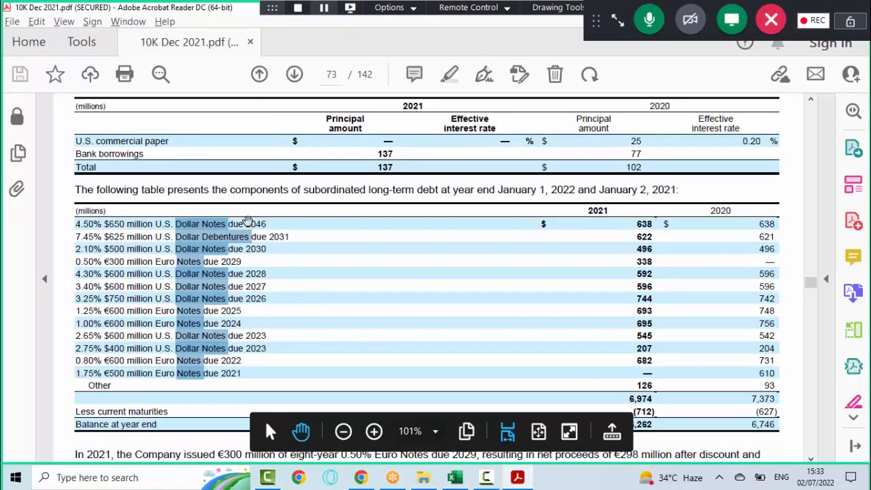
{"action": "left_click_drag", "start_coordinate": [249, 223], "coordinate": [333, 381]}
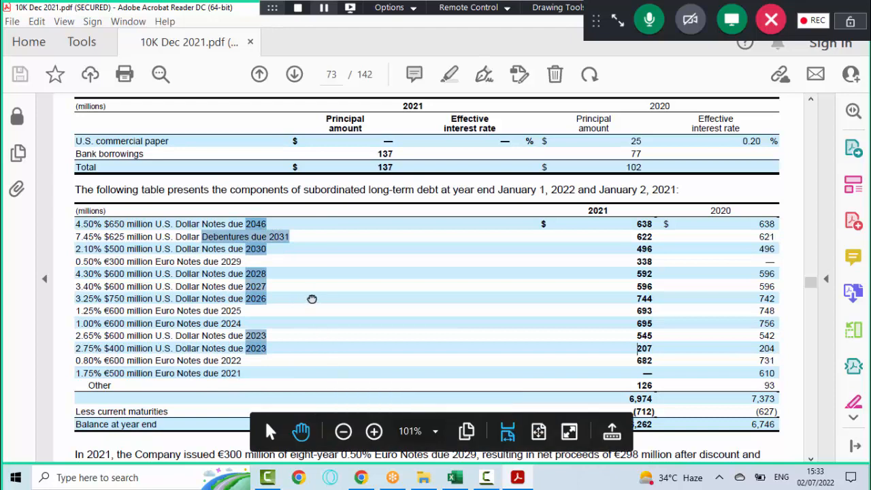
{"action": "left_click", "coordinate": [312, 298]}
{"action": "left_click_drag", "start_coordinate": [232, 224], "coordinate": [238, 375]}
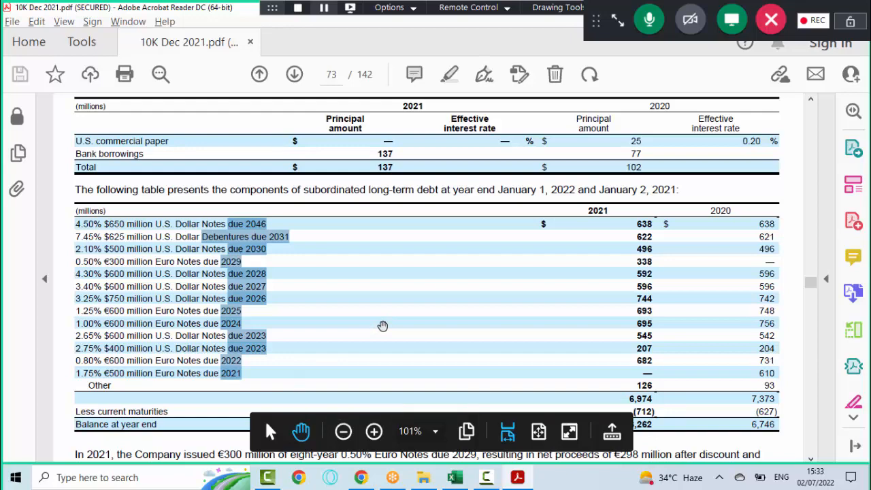
{"action": "key", "text": "alt+Tab"}
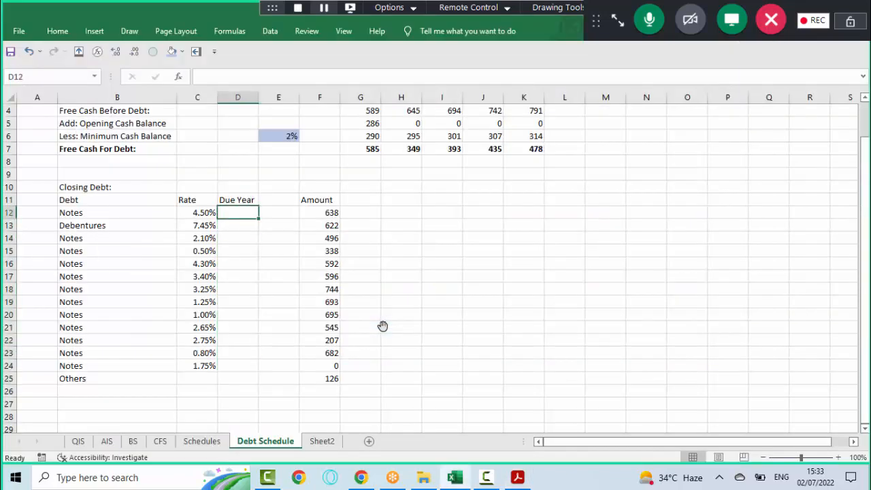
{"action": "key", "text": "ctrl+v"}
{"action": "key", "text": "Down"}
{"action": "key", "text": "Up"}
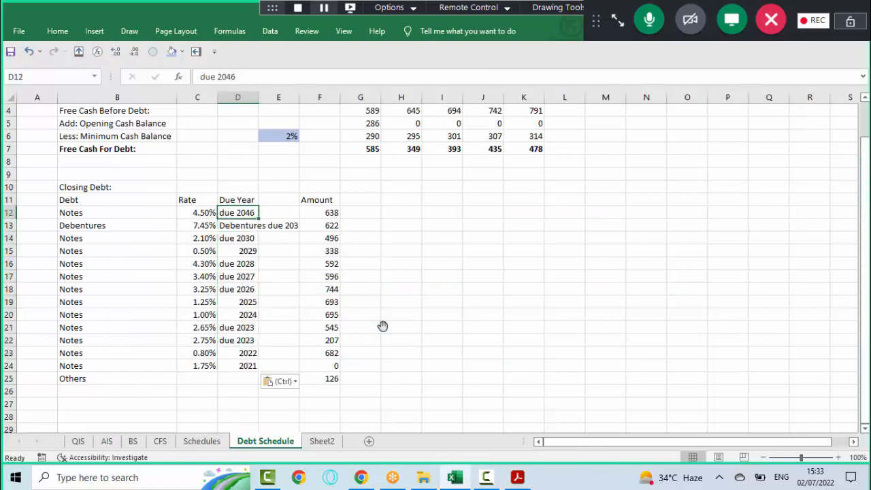
- Remove the word "Due" from the entries in D12:D24 by replacing every occurrence with nothing
{"action": "key", "text": "ctrl+shift+Down"}
{"action": "key", "text": "ctrl+h"}
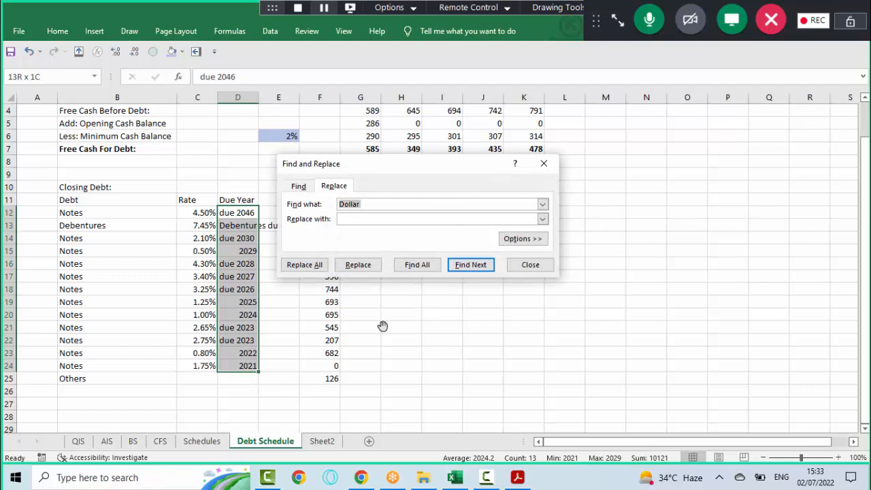
{"action": "type", "text": "Due"}
{"action": "key", "text": "alt+a"}
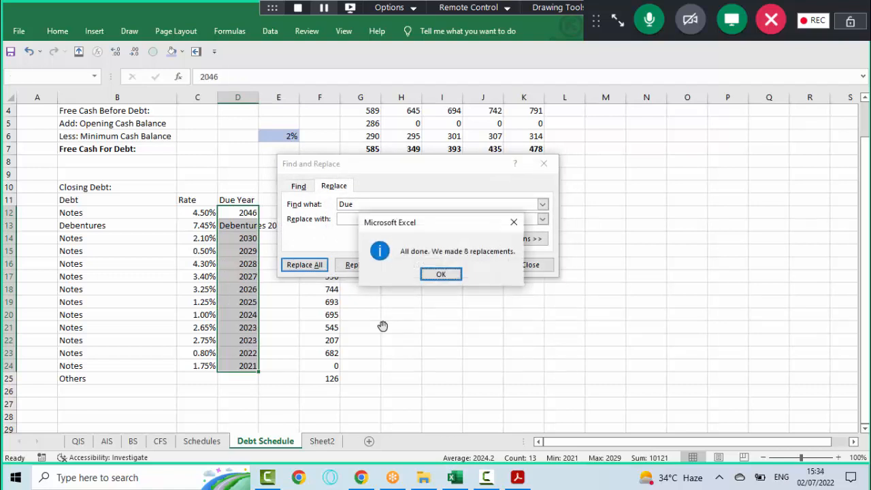
{"action": "left_click", "coordinate": [441, 275]}
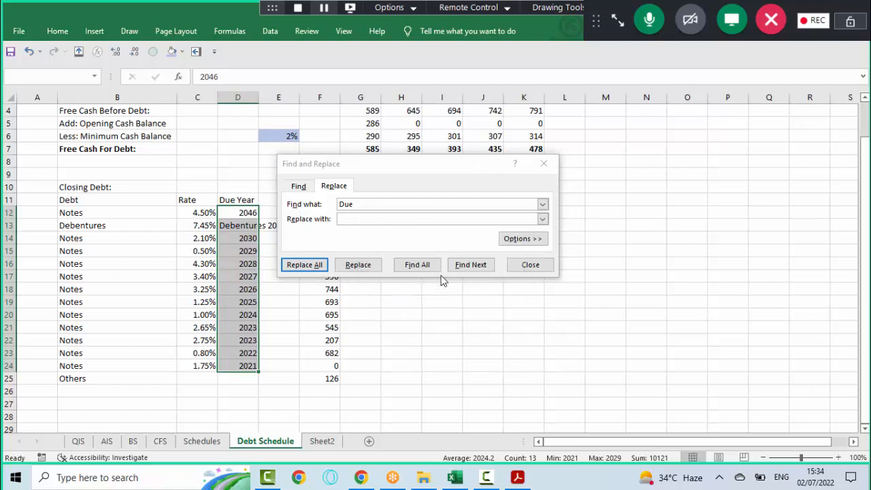
{"action": "key", "text": "Escape"}
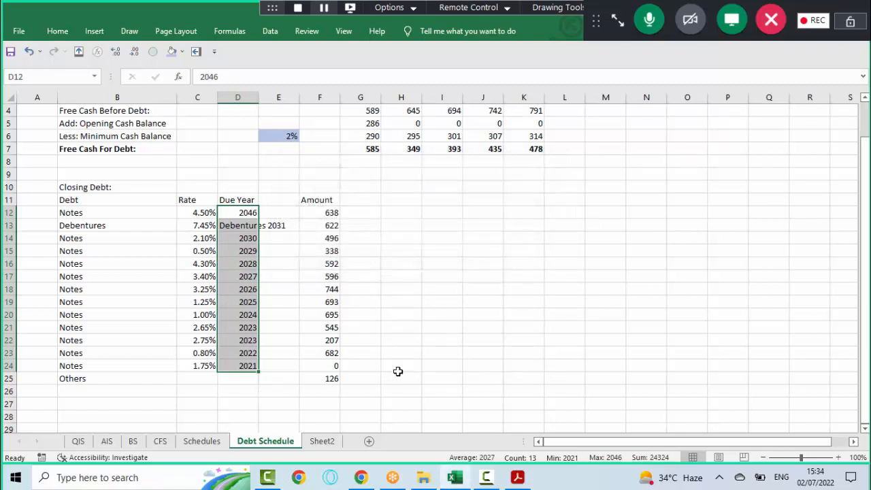
- Overwrite the due year of the 7.45% Debentures in D13 with 2031
{"action": "key", "text": "Down"}
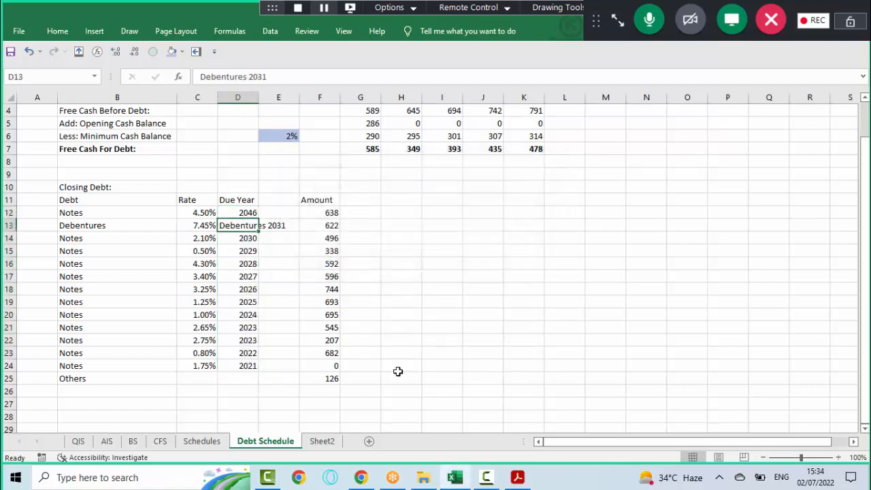
{"action": "type", "text": "2031"}
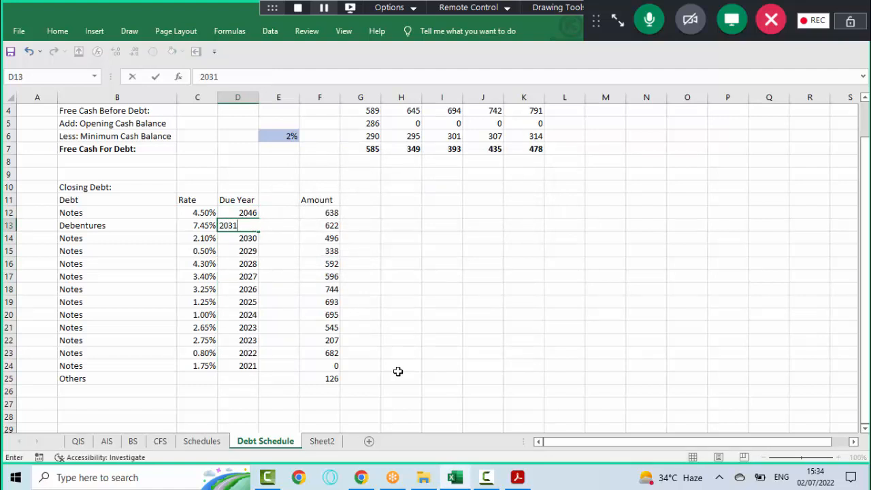
{"action": "key", "text": "Return"}
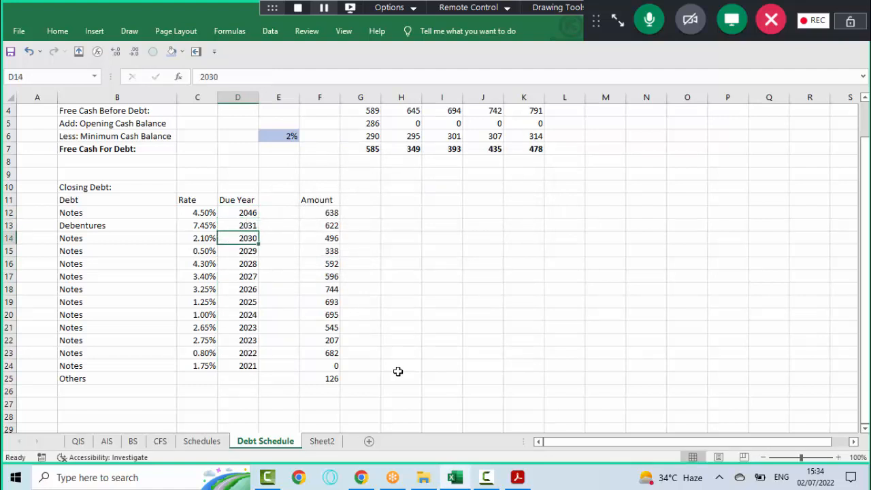
- Expand the GoToMeeting control panel and send "?" to everyone in the meeting chat
{"action": "left_click", "coordinate": [617, 20]}
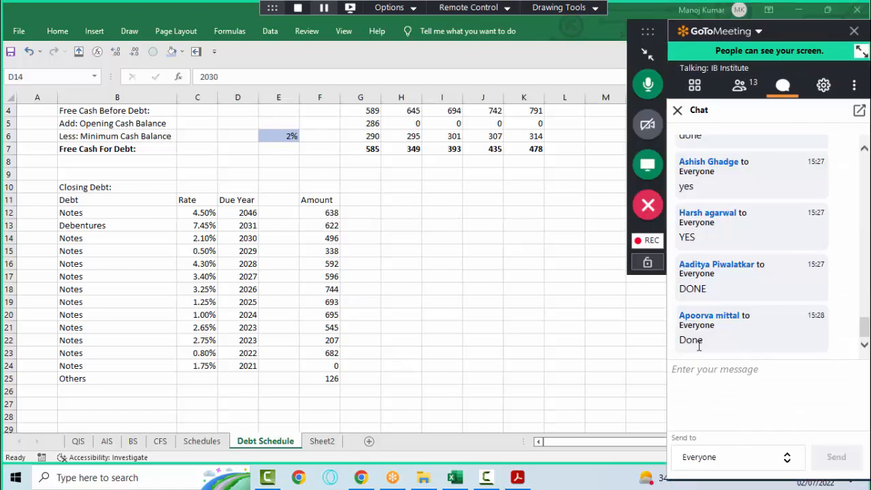
{"action": "left_click", "coordinate": [714, 384]}
{"action": "type", "text": "?"}
{"action": "key", "text": "Return"}
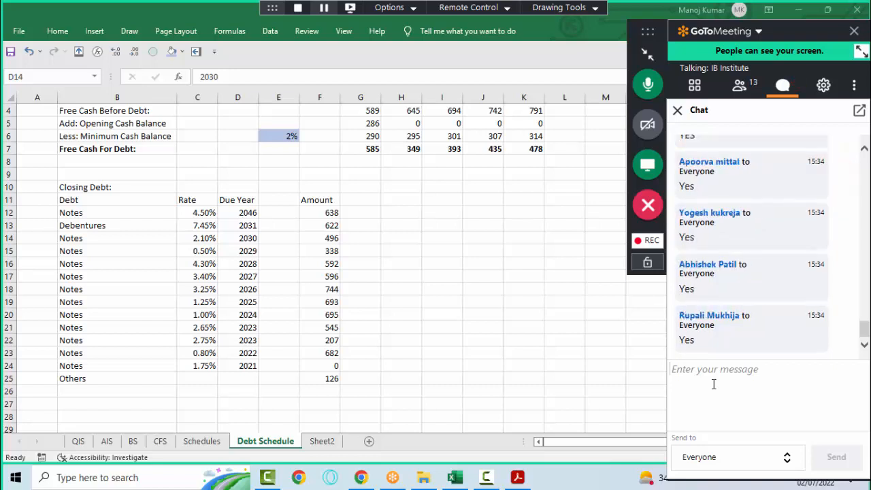
- Return to the Debt Schedule sheet and make the Closing Debt header row 11 bold
{"action": "left_click", "coordinate": [462, 249]}
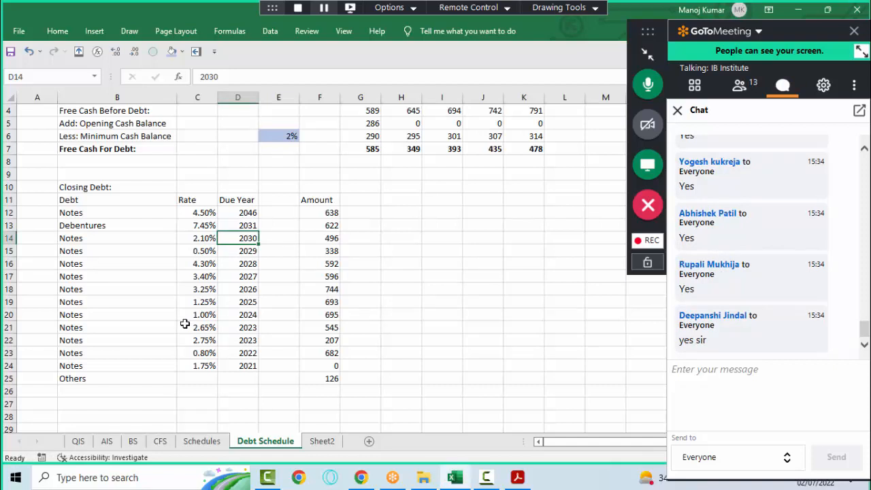
{"action": "left_click", "coordinate": [217, 200]}
{"action": "key", "text": "shift+space"}
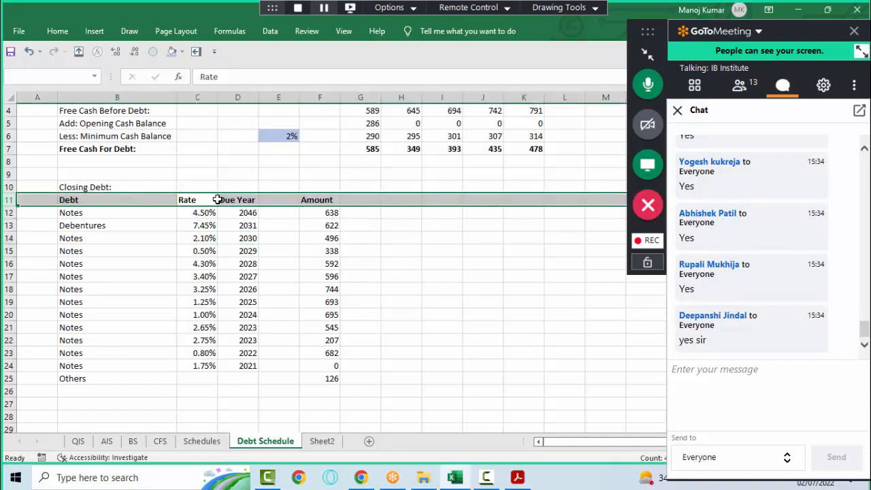
{"action": "left_click_drag", "start_coordinate": [240, 215], "coordinate": [241, 379]}
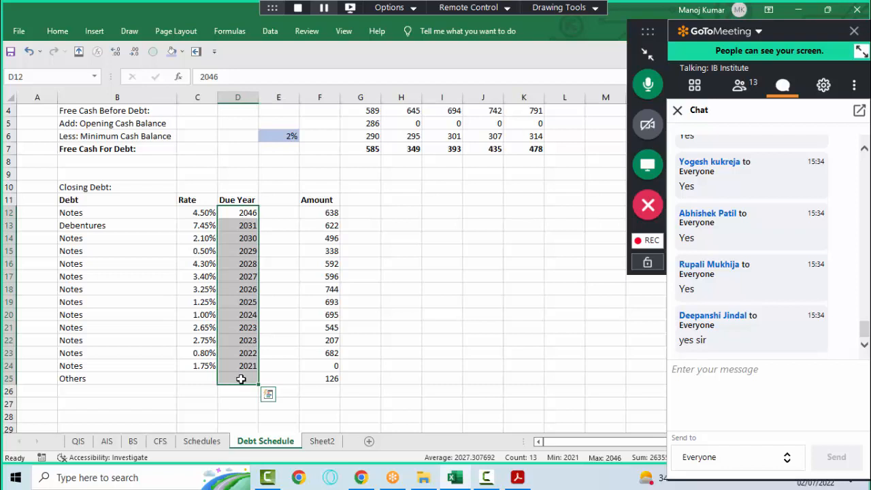
{"action": "left_click", "coordinate": [238, 267]}
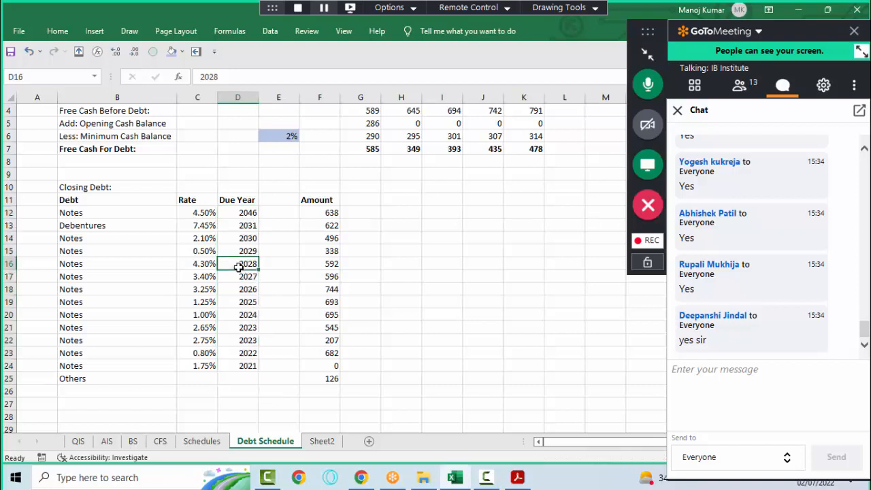
- Enter the header "Helper" in E11, between Due Year and Amount
{"action": "right_click", "coordinate": [328, 201]}
{"action": "left_click", "coordinate": [324, 328]}
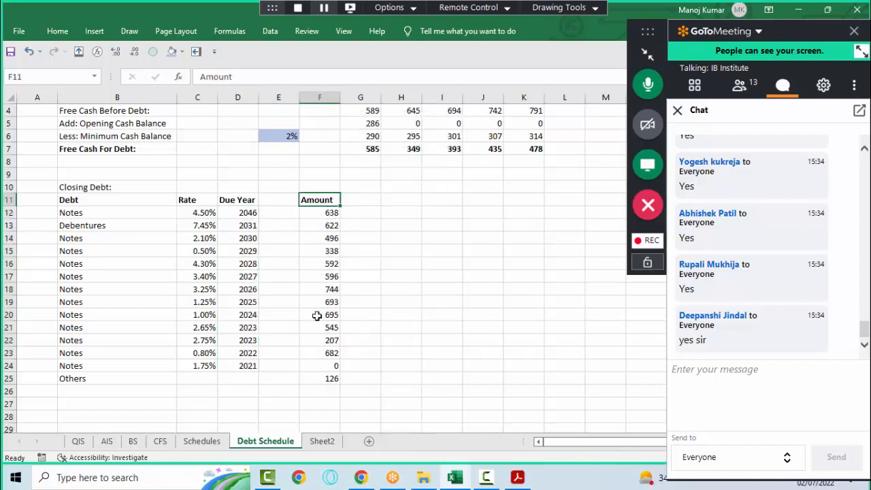
{"action": "left_click_drag", "start_coordinate": [317, 197], "coordinate": [290, 382]}
{"action": "key", "text": "Down"}
{"action": "key", "text": "Up"}
{"action": "key", "text": "Left"}
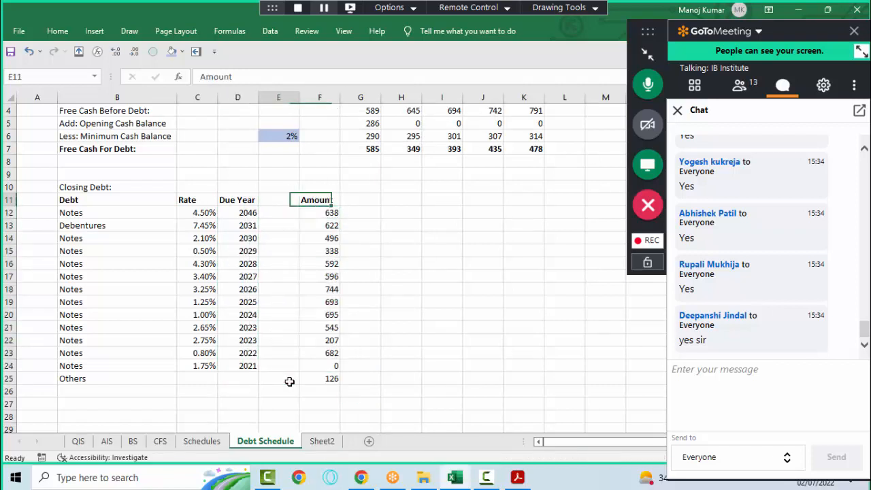
{"action": "type", "text": "Hel"}
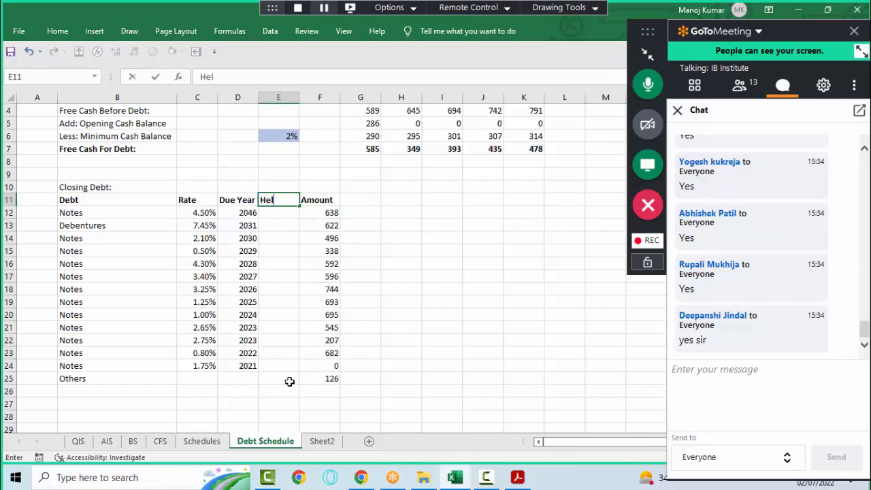
{"action": "type", "text": "per"}
{"action": "key", "text": "Return"}
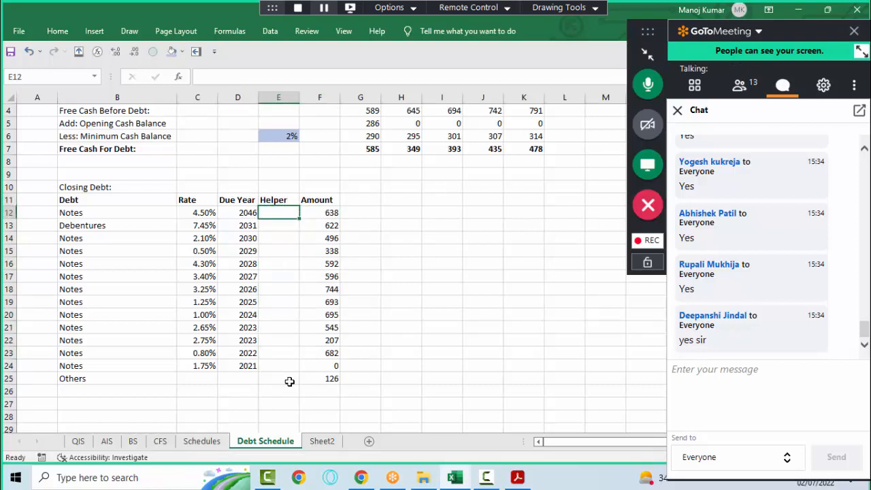
- Try moving the Amount column from F11:F25 into E11:E25, and undo the move
{"action": "key", "text": "Up"}
{"action": "key", "text": "Right"}
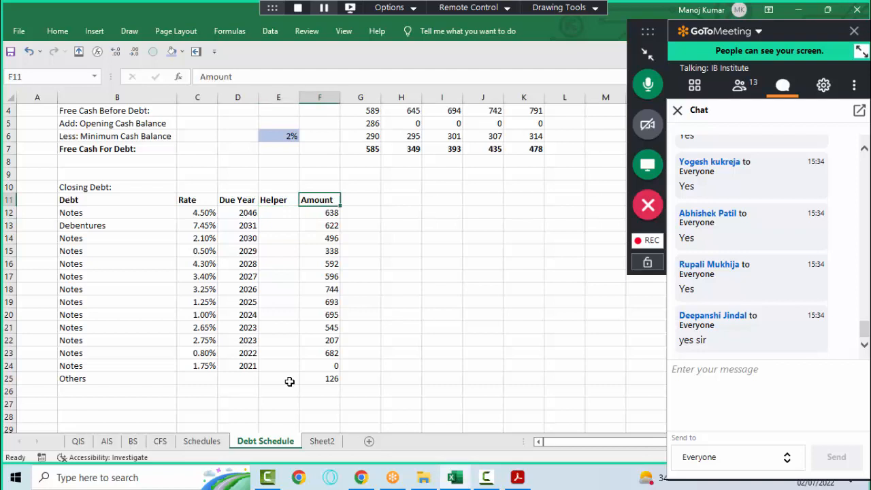
{"action": "key", "text": "ctrl+shift+Down"}
{"action": "key", "text": "ctrl+c"}
{"action": "key", "text": "Left"}
{"action": "key", "text": "ctrl+v"}
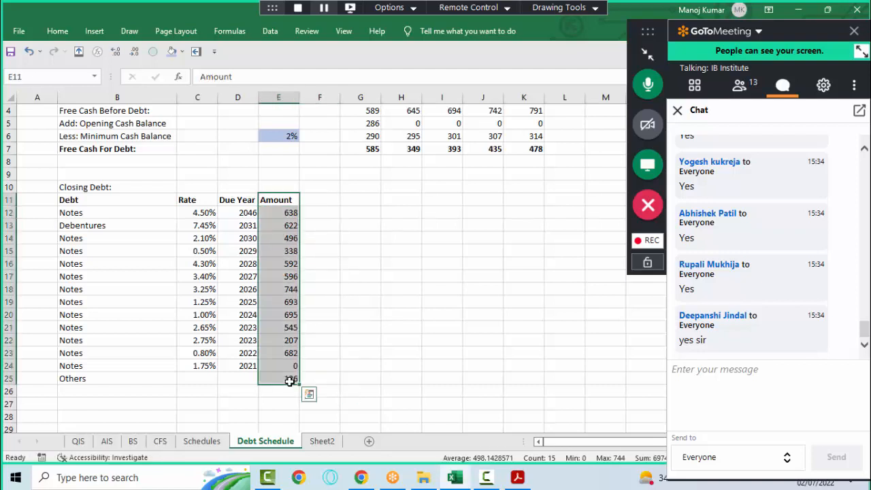
{"action": "key", "text": "ctrl+z"}
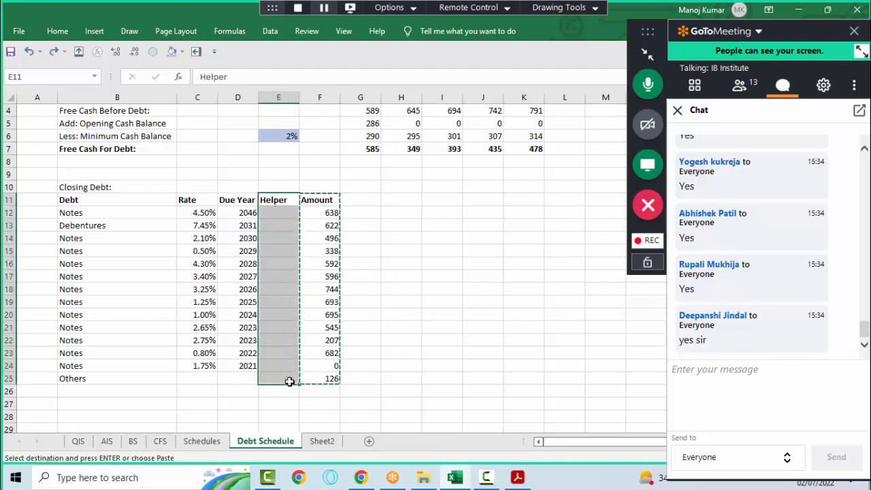
- Highlight the 0.50% Notes record across B15:F15 to examine its rate, due year and amount
{"action": "key", "text": "Down"}
{"action": "key", "text": "Down"}
{"action": "key", "text": "Down"}
{"action": "key", "text": "Down"}
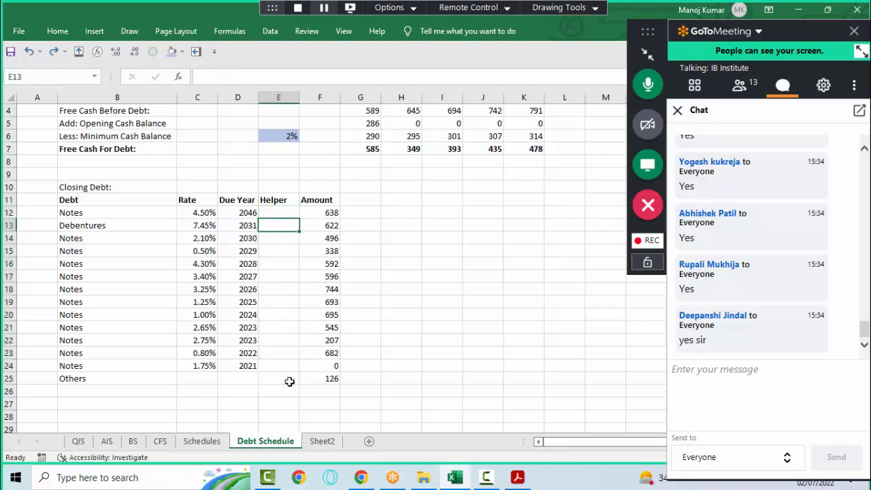
{"action": "key", "text": "Left"}
{"action": "key", "text": "Left"}
{"action": "key", "text": "Left"}
{"action": "key", "text": "shift+Right"}
{"action": "key", "text": "shift+Right"}
{"action": "key", "text": "shift+Right"}
{"action": "key", "text": "shift+Right"}
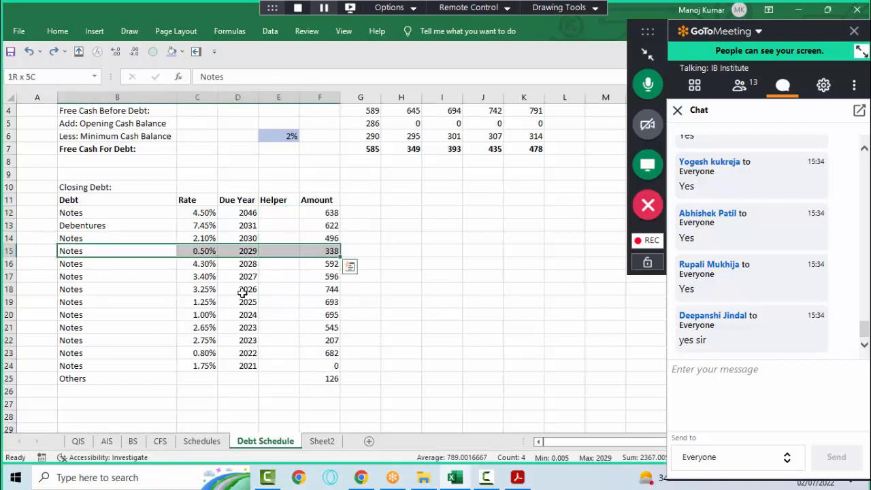
- Fill the 0.50% Notes record in B15:F15 with blue and the 3.25% Notes record in B18:F18 with orange
{"action": "left_click", "coordinate": [172, 52]}
{"action": "key", "text": "Down"}
{"action": "key", "text": "Down"}
{"action": "key", "text": "Down"}
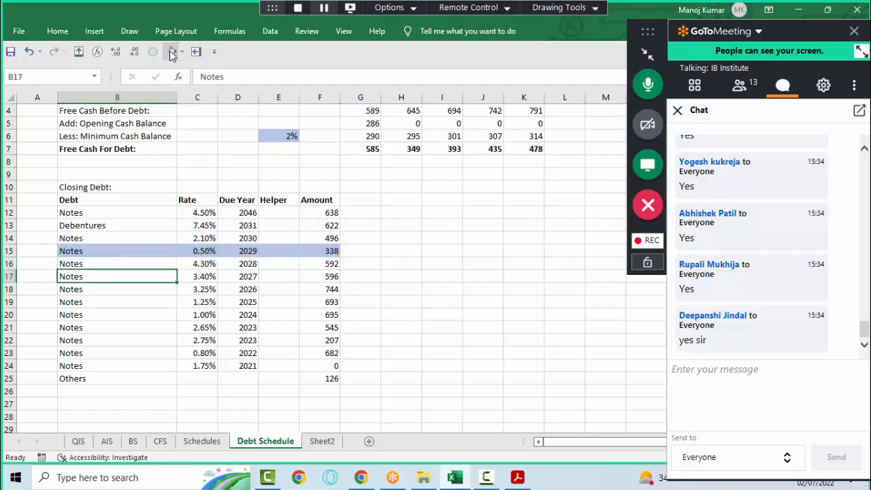
{"action": "key", "text": "shift+Right"}
{"action": "key", "text": "shift+Right"}
{"action": "key", "text": "shift+Right"}
{"action": "key", "text": "shift+Right"}
{"action": "left_click", "coordinate": [181, 51]}
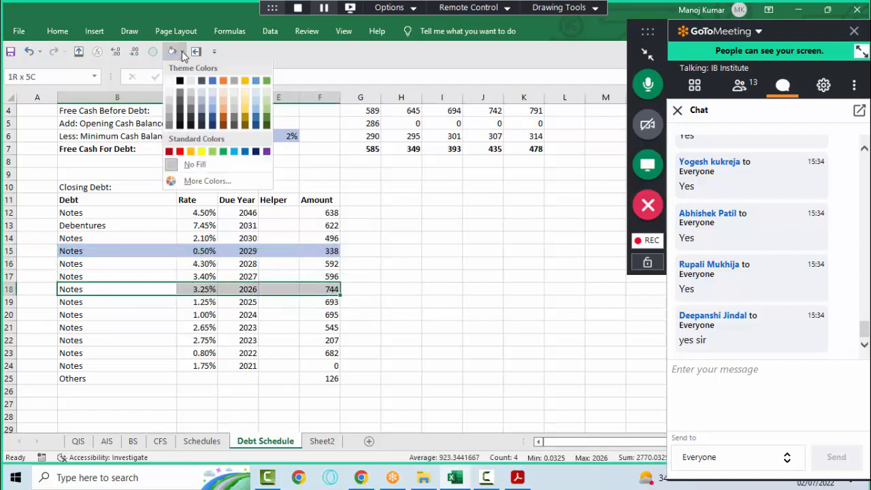
{"action": "left_click", "coordinate": [222, 106]}
- Fill the 2.65% Notes record in B21:F21 with gold
{"action": "key", "text": "Down"}
{"action": "key", "text": "Down"}
{"action": "key", "text": "Down"}
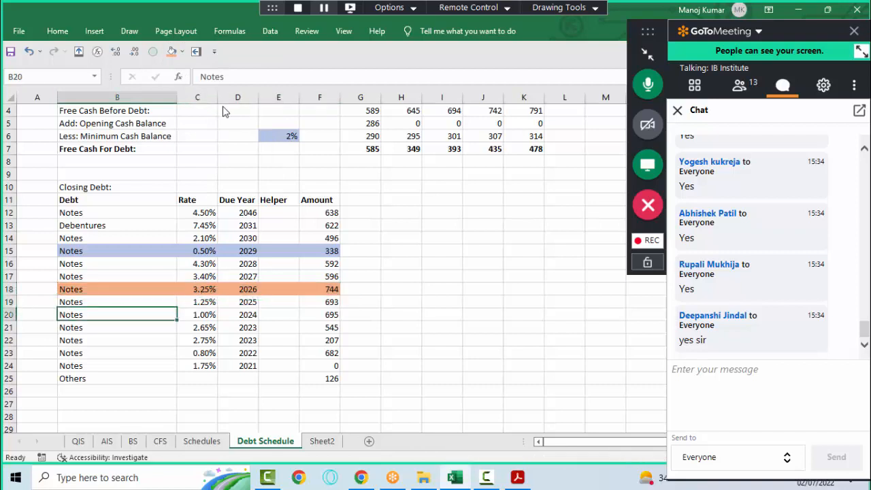
{"action": "key", "text": "shift+Right"}
{"action": "key", "text": "shift+Right"}
{"action": "key", "text": "shift+Right"}
{"action": "key", "text": "shift+Right"}
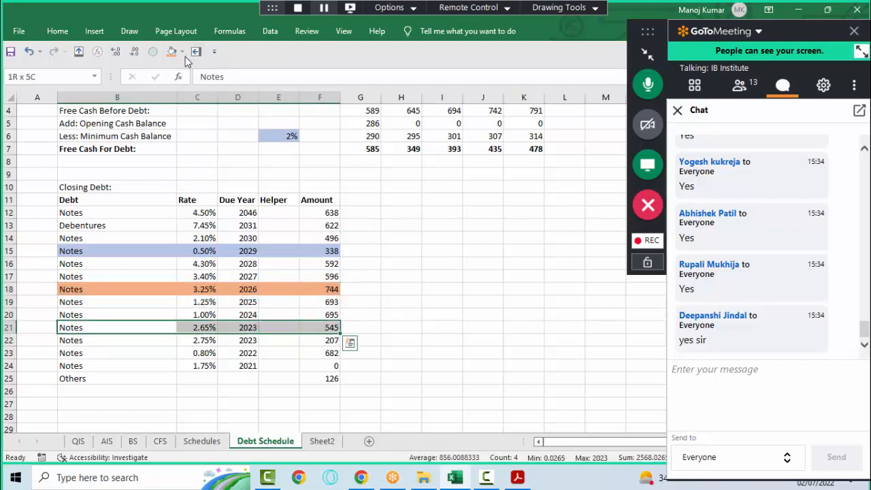
{"action": "left_click", "coordinate": [182, 51]}
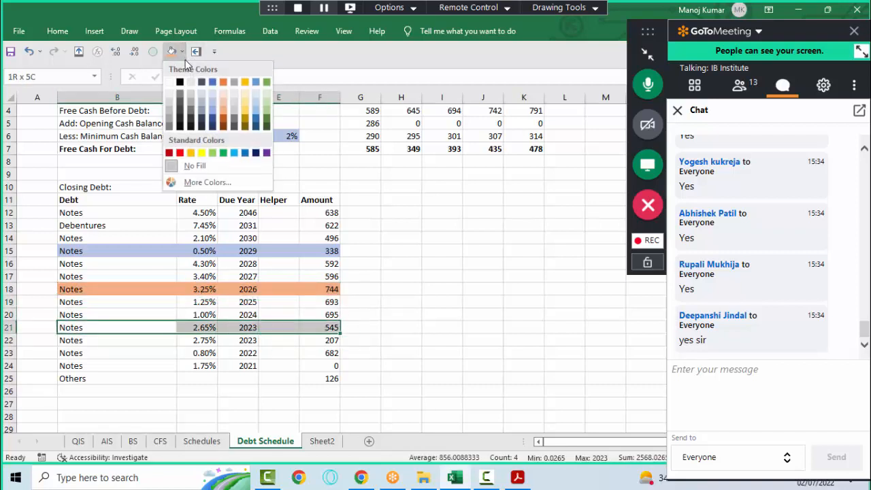
{"action": "left_click", "coordinate": [247, 117]}
- Sort the Closing Debt records by Due Year from smallest to largest and check the year order in D12:D24
{"action": "left_click", "coordinate": [241, 274]}
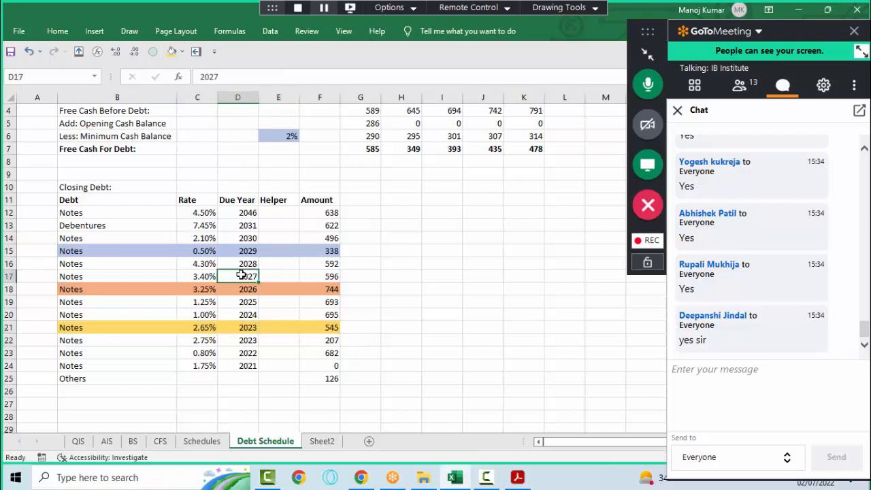
{"action": "left_click", "coordinate": [270, 31]}
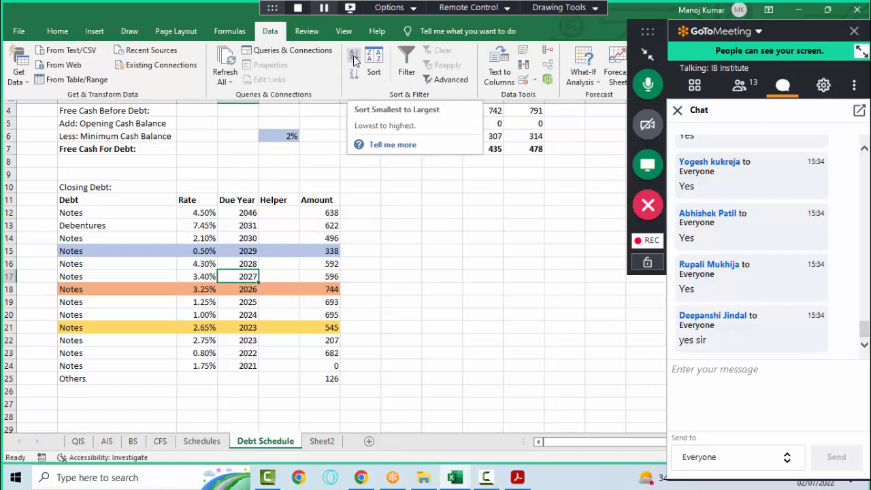
{"action": "left_click", "coordinate": [353, 57]}
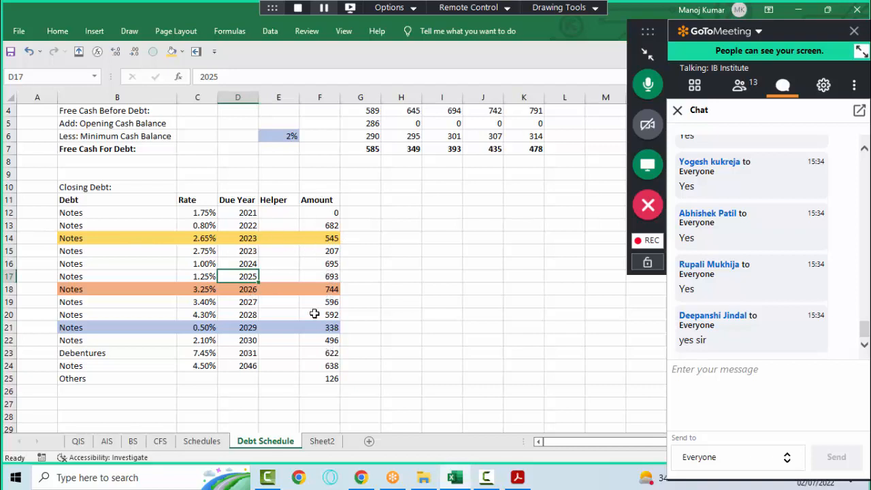
{"action": "left_click_drag", "start_coordinate": [245, 211], "coordinate": [250, 363]}
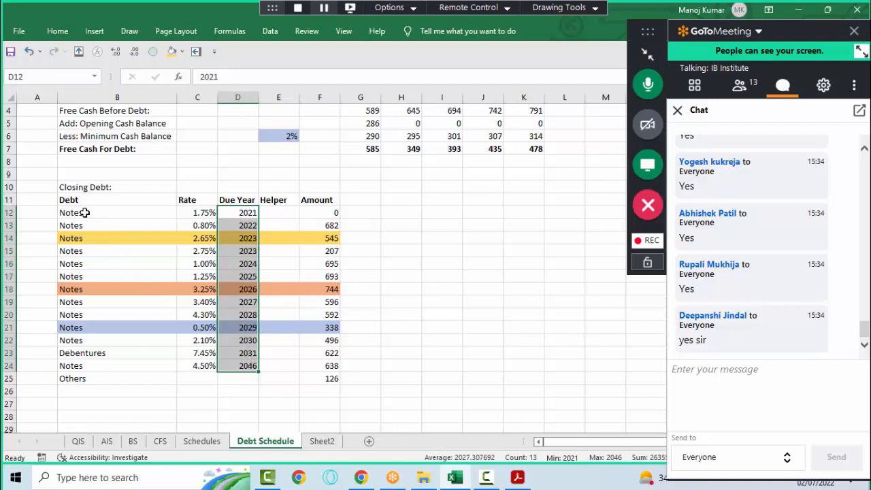
- Remove the fill colour from the debt records in B12:F25 and delete the Helper header in E11
{"action": "left_click_drag", "start_coordinate": [86, 212], "coordinate": [346, 383]}
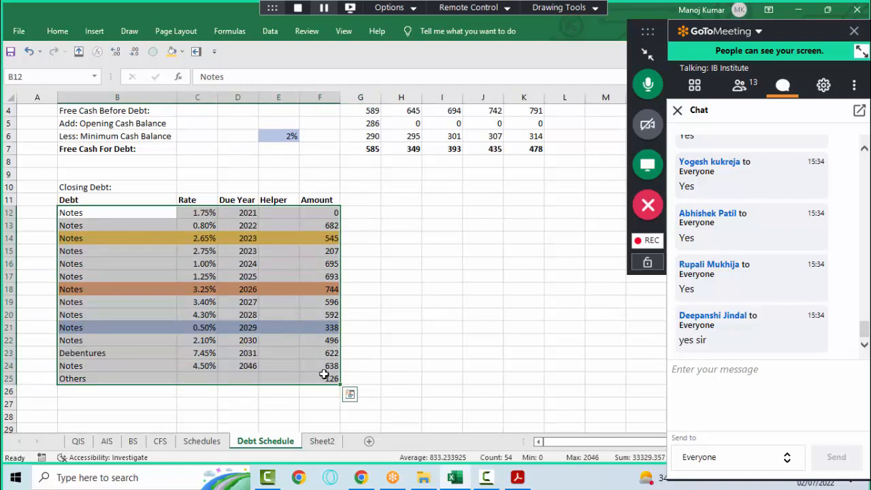
{"action": "left_click", "coordinate": [181, 53]}
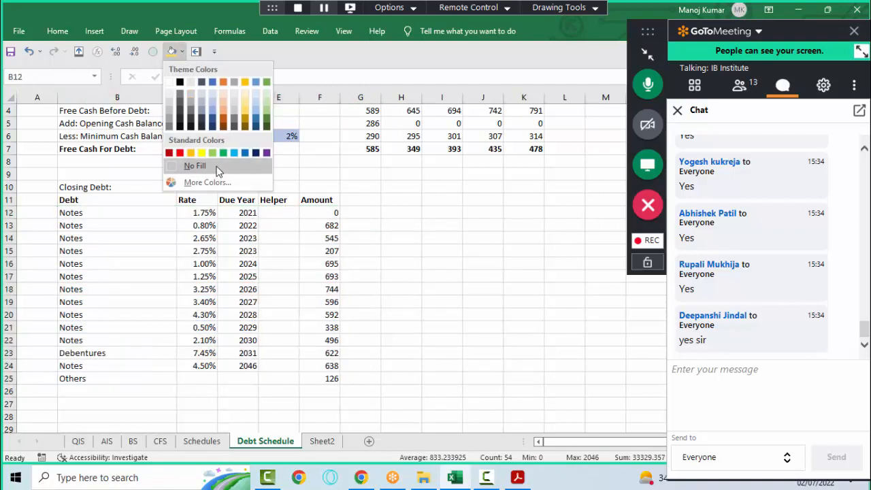
{"action": "left_click", "coordinate": [217, 169]}
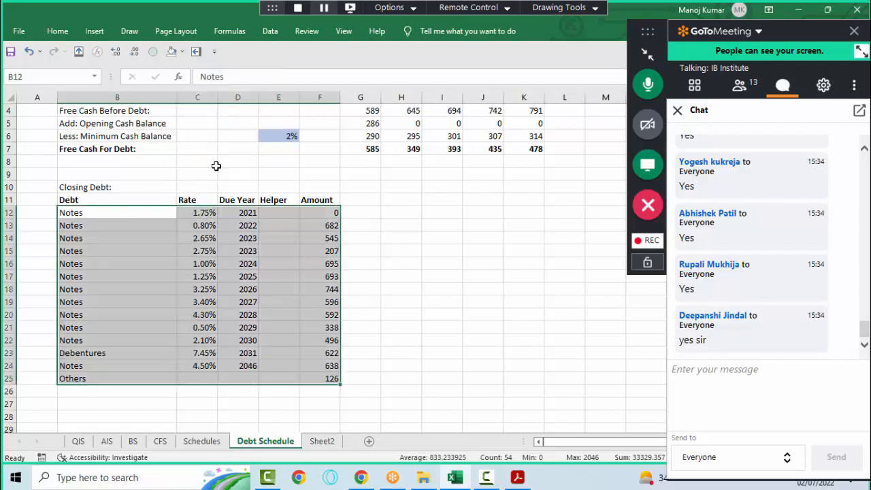
{"action": "left_click", "coordinate": [267, 196]}
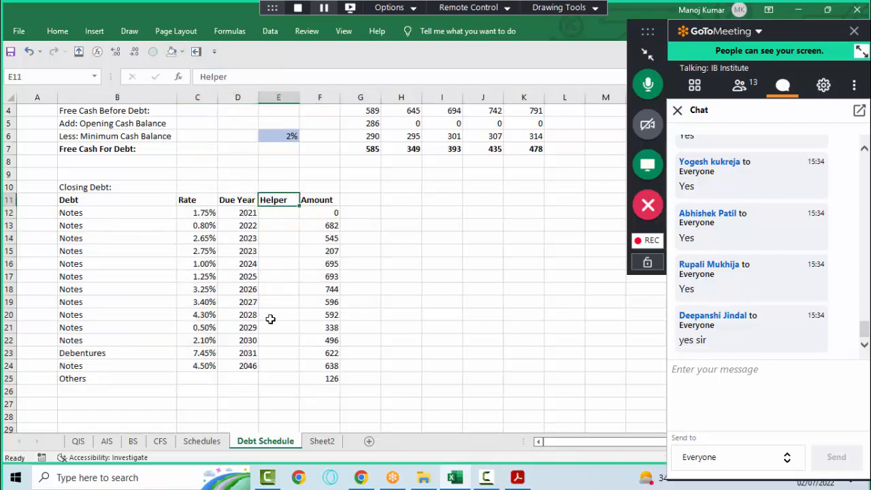
{"action": "key", "text": "Delete"}
- Switch to the 10K Dec 2021 PDF in Acrobat and examine the 2021 long-term debt amounts, current maturities and bank borrowings
{"action": "key", "text": "alt+Tab"}
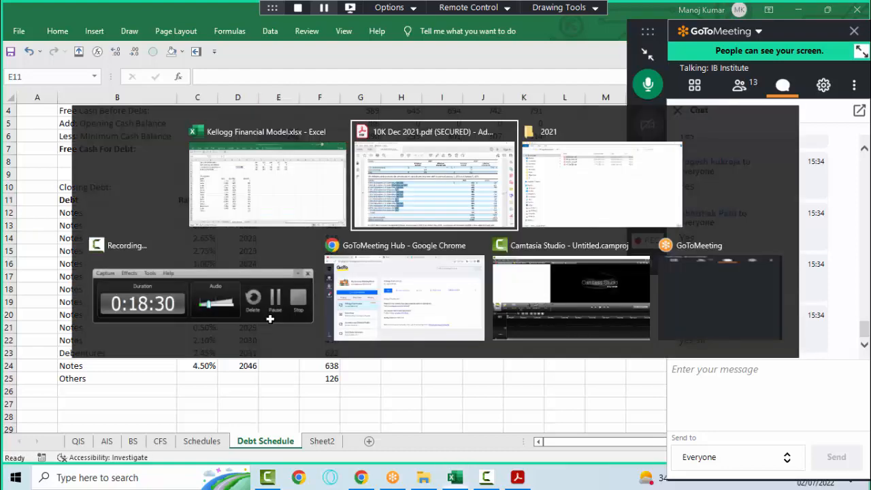
{"action": "left_click", "coordinate": [647, 53]}
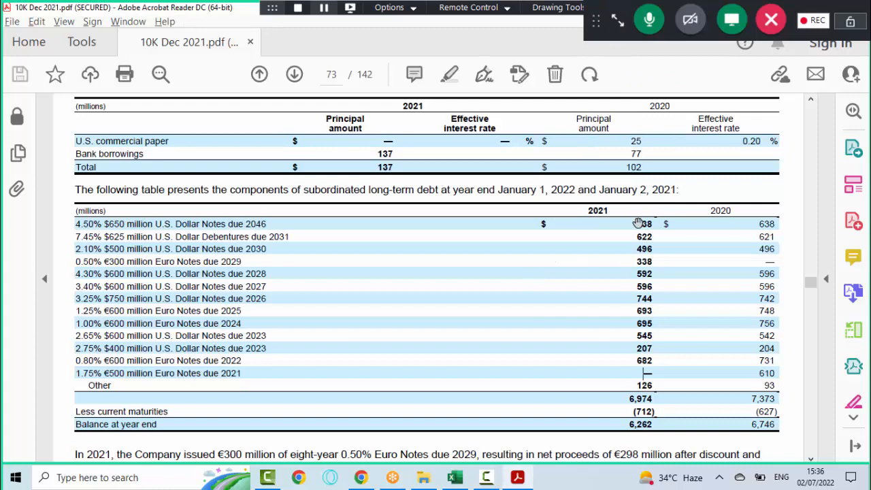
{"action": "left_click_drag", "start_coordinate": [635, 224], "coordinate": [632, 411]}
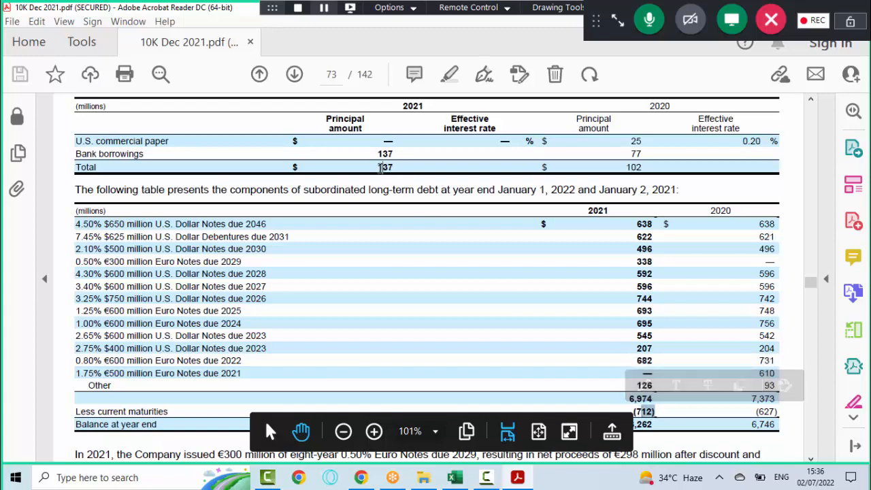
{"action": "left_click_drag", "start_coordinate": [379, 168], "coordinate": [390, 167]}
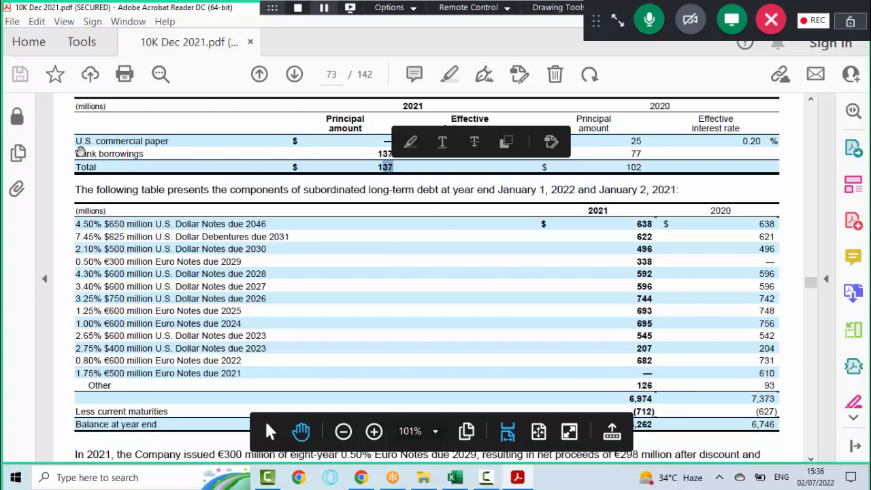
{"action": "left_click_drag", "start_coordinate": [75, 153], "coordinate": [143, 155]}
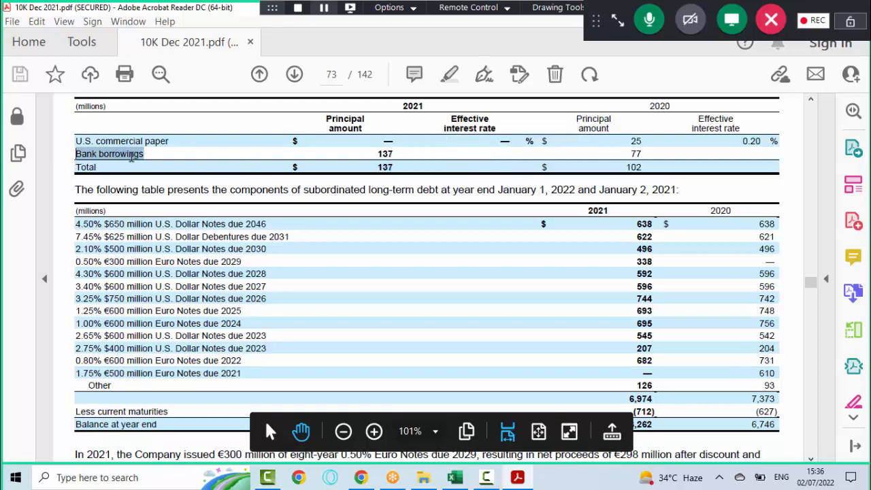
- Return to the Excel workbook and insert a blank row above the Closing Debt header row 11
{"action": "key", "text": "alt+Tab"}
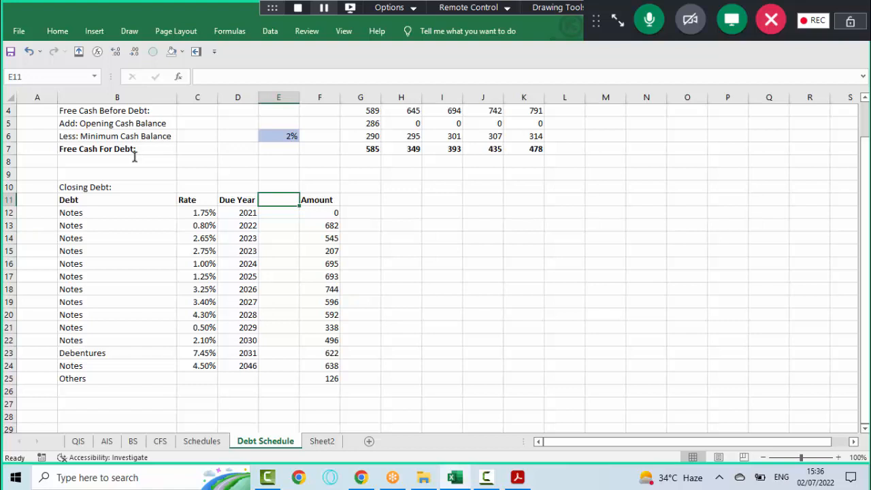
{"action": "key", "text": "alt+i"}
{"action": "key", "text": "r"}
- Enter the label "Bank Borrowing" in B11, directly under the Closing Debt title
{"action": "key", "text": "Left"}
{"action": "key", "text": "Left"}
{"action": "key", "text": "Left"}
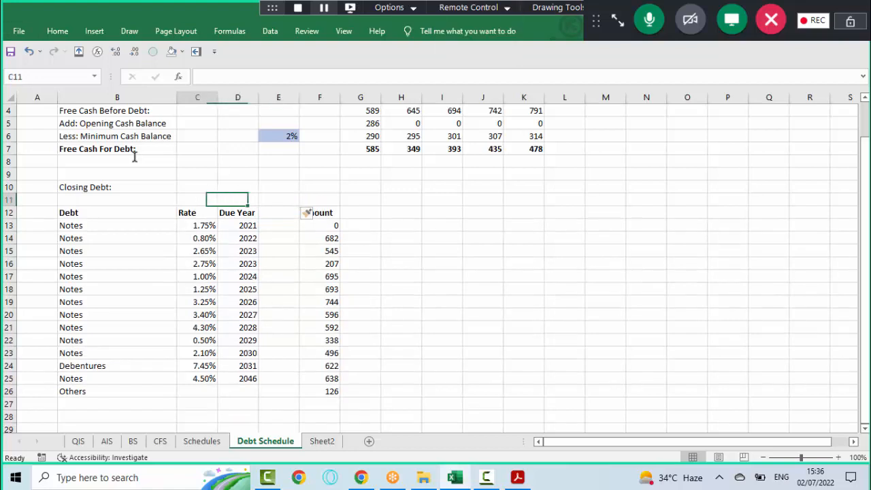
{"action": "type", "text": "Bank"}
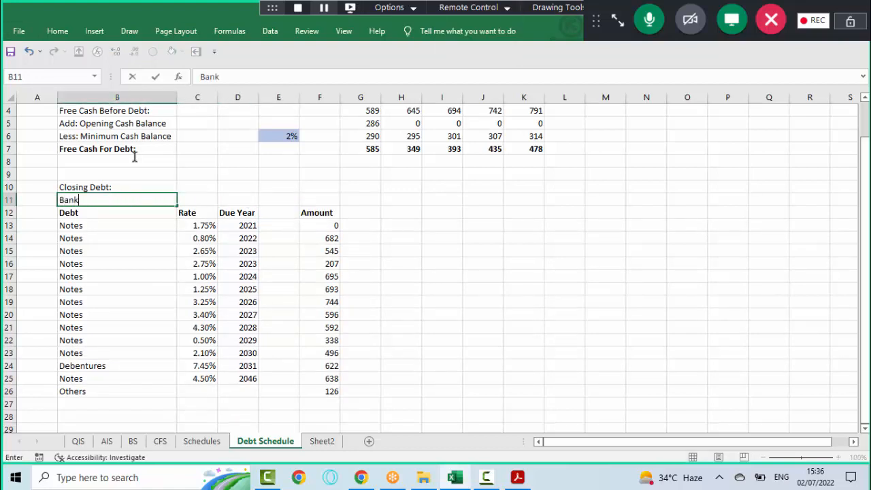
{"action": "type", "text": " Worrong"}
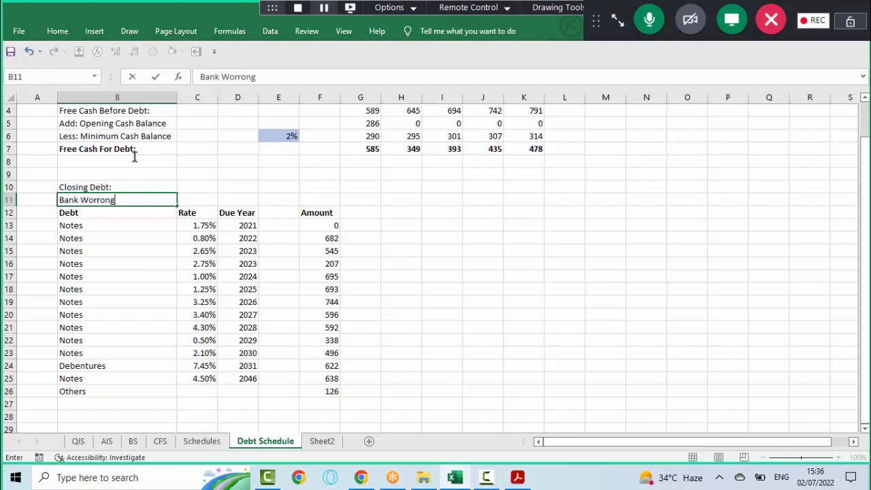
{"action": "key", "text": "BackSpace"}
{"action": "key", "text": "BackSpace"}
{"action": "key", "text": "BackSpace"}
{"action": "key", "text": "BackSpace"}
{"action": "key", "text": "BackSpace"}
{"action": "key", "text": "BackSpace"}
{"action": "key", "text": "BackSpace"}
{"action": "key", "text": "BackSpace"}
{"action": "key", "text": "BackSpace"}
{"action": "key", "text": "BackSpace"}
{"action": "key", "text": "BackSpace"}
{"action": "type", "text": "an"}
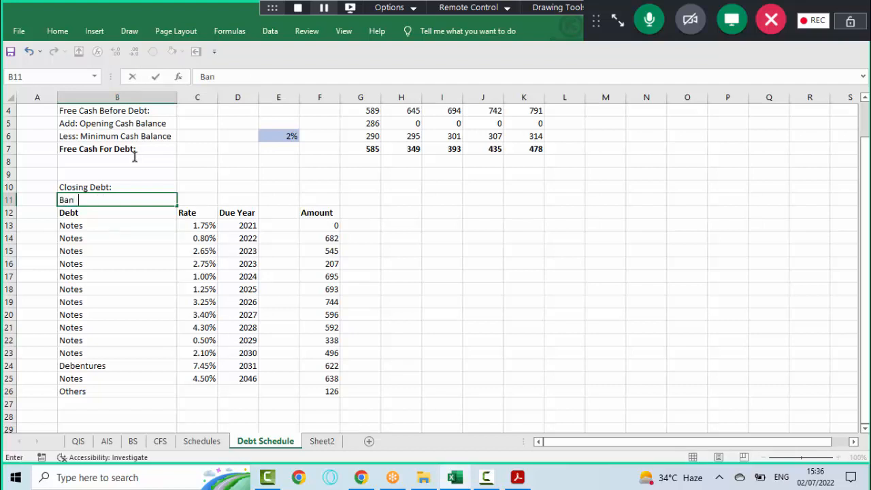
{"action": "type", "text": "k Borrowing"}
- Enter 137 as the Bank Borrowing amount in F11
{"action": "key", "text": "Tab"}
{"action": "key", "text": "Tab"}
{"action": "key", "text": "Tab"}
{"action": "key", "text": "Tab"}
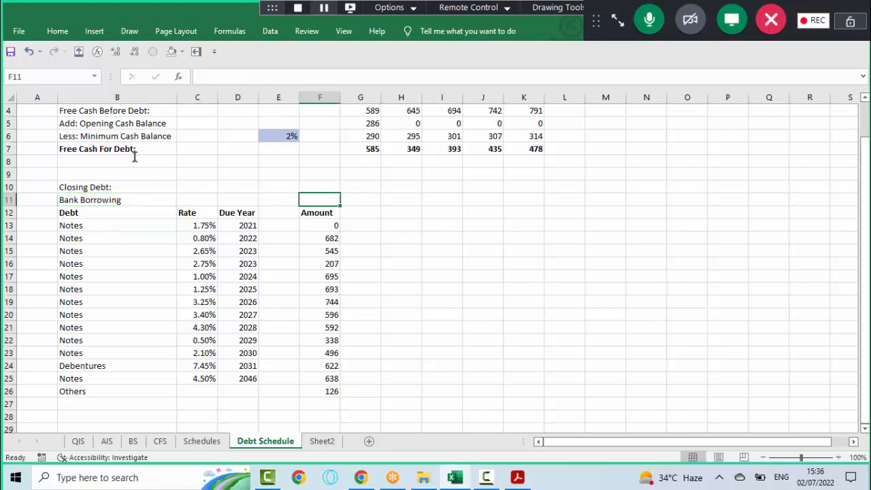
{"action": "type", "text": "137"}
{"action": "key", "text": "Return"}
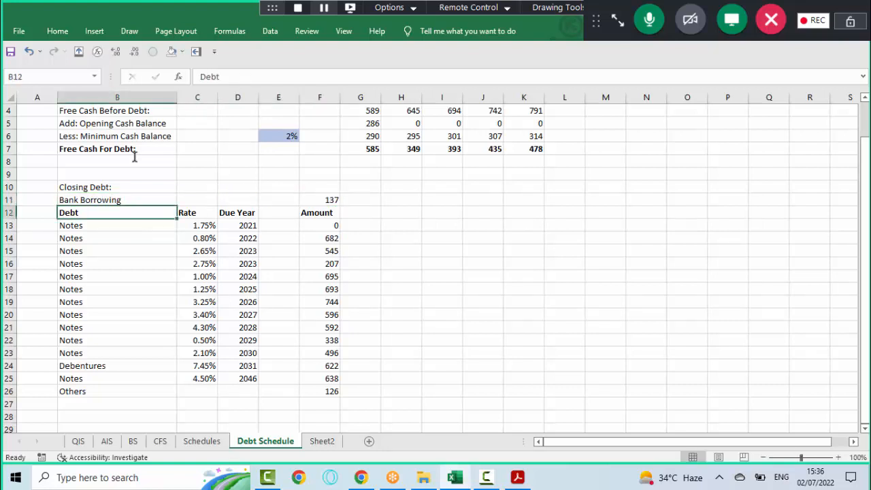
- Shade the Bank Borrowing amount in F11 light blue as an input cell
{"action": "key", "text": "Up"}
{"action": "key", "text": "Right"}
{"action": "key", "text": "Right"}
{"action": "key", "text": "Right"}
{"action": "key", "text": "Right"}
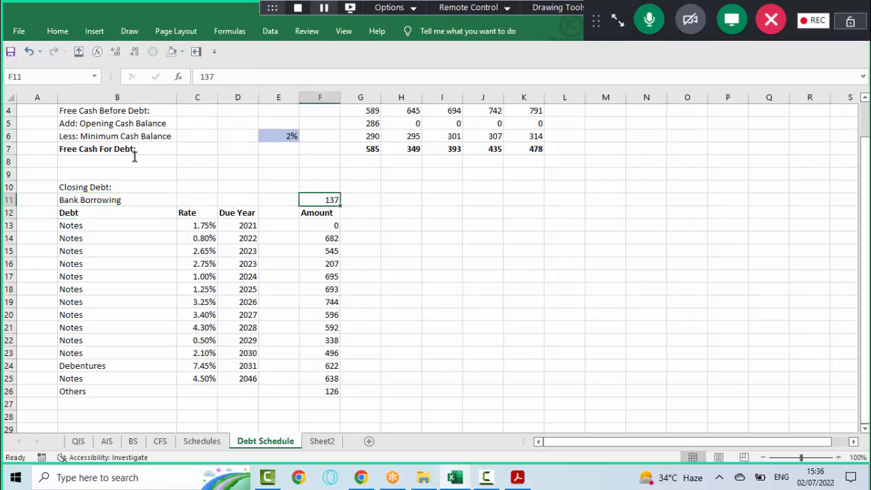
{"action": "left_click", "coordinate": [183, 54]}
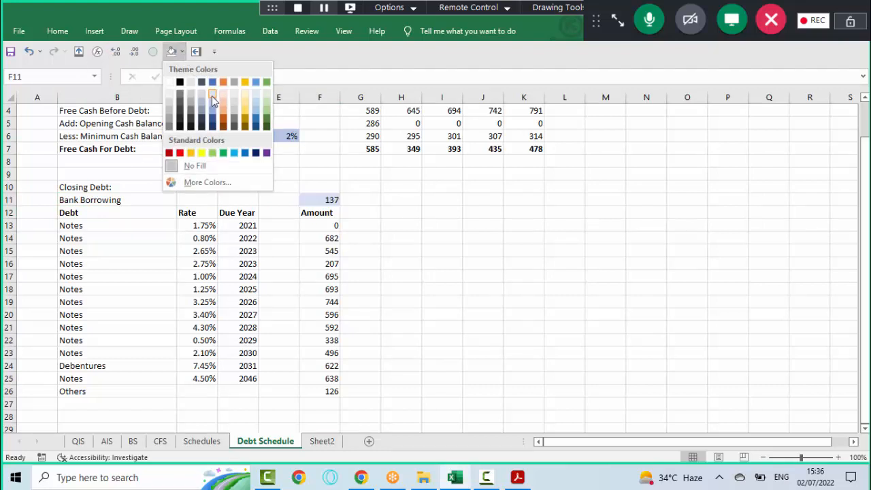
{"action": "left_click", "coordinate": [214, 102]}
- Apply the same light blue fill to the debt amounts in F13:F26
{"action": "key", "text": "Down"}
{"action": "key", "text": "Down"}
{"action": "key", "text": "ctrl+shift+Down"}
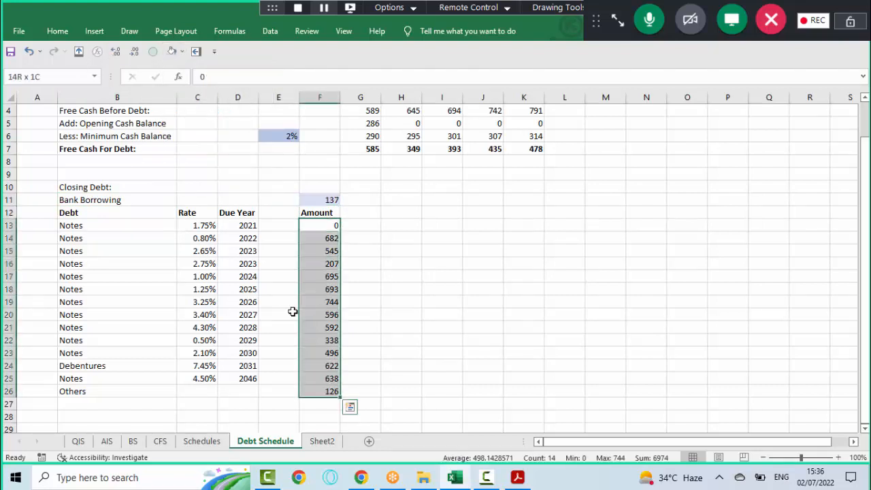
{"action": "left_click", "coordinate": [175, 58]}
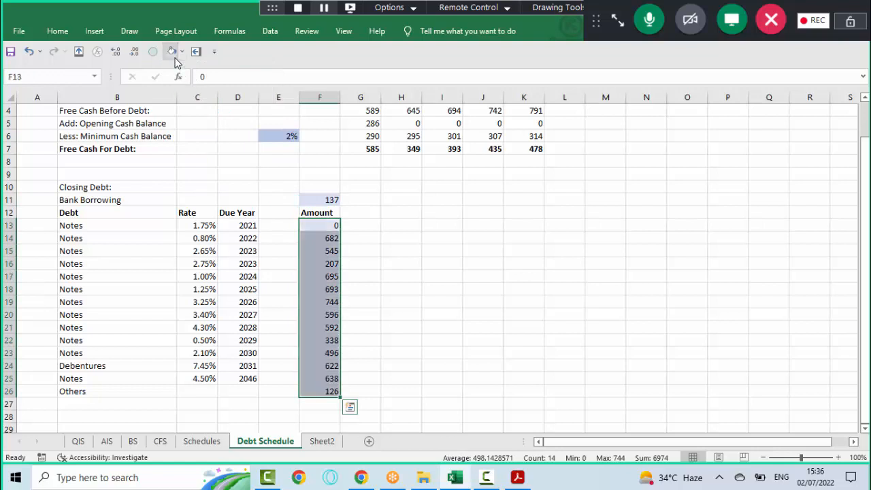
- Go through the shaded Amount entries one by one down to the Others row to review them
{"action": "key", "text": "Down"}
{"action": "key", "text": "Down"}
{"action": "key", "text": "Down"}
{"action": "key", "text": "Down"}
{"action": "key", "text": "Down"}
{"action": "key", "text": "Down"}
{"action": "key", "text": "Down"}
{"action": "key", "text": "Down"}
{"action": "key", "text": "Down"}
{"action": "key", "text": "Down"}
{"action": "key", "text": "Down"}
{"action": "key", "text": "Down"}
{"action": "key", "text": "Down"}
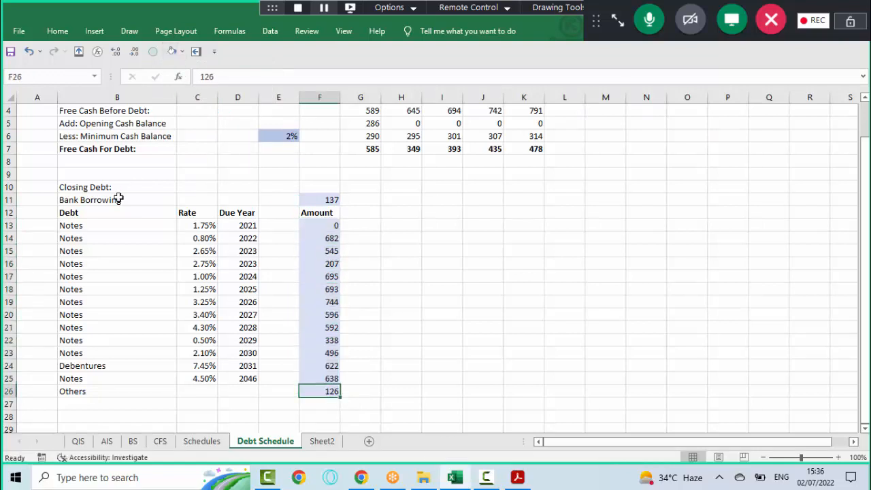
- Make the "Closing Debt:" title in B10 bold and select the whole debt table B10:F26
{"action": "left_click", "coordinate": [83, 188]}
{"action": "key", "text": "ctrl+b"}
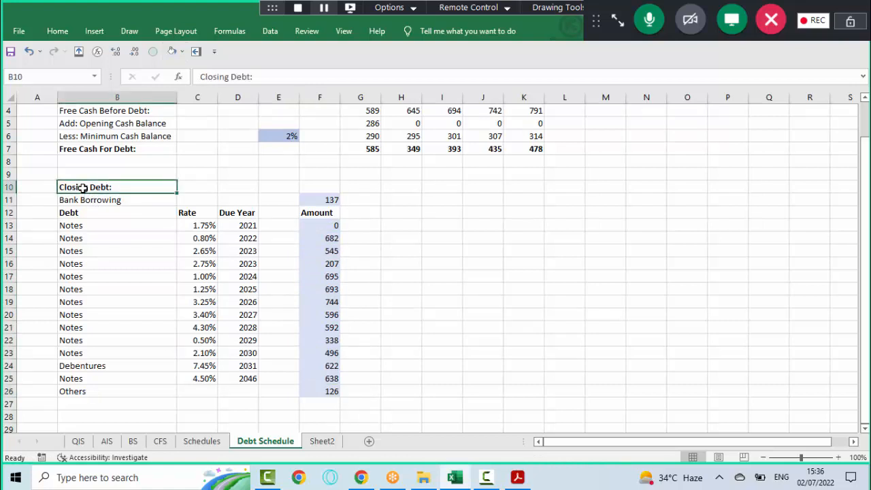
{"action": "left_click_drag", "start_coordinate": [82, 189], "coordinate": [317, 394]}
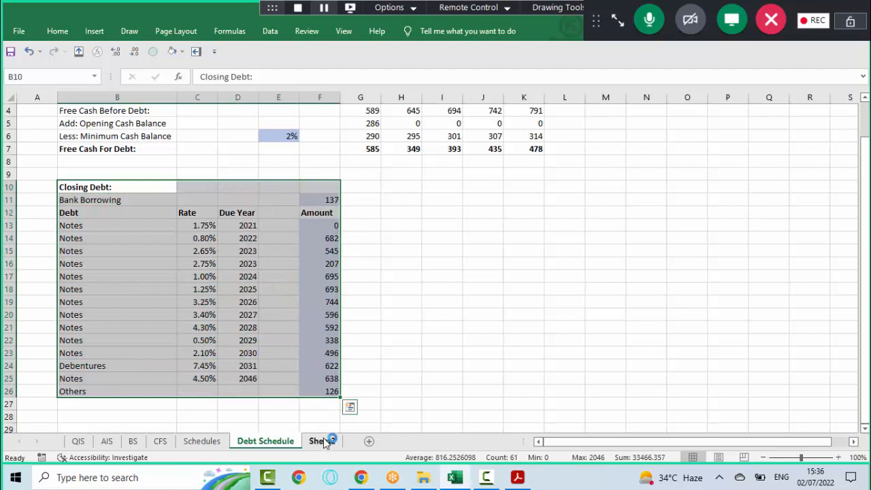
- Examine the Closing Debt, Change in Debt and Opening Debt blocks in Sheet2, and return to the Debt Schedule sheet
{"action": "left_click", "coordinate": [322, 441]}
{"action": "left_click_drag", "start_coordinate": [136, 315], "coordinate": [276, 361]}
{"action": "left_click_drag", "start_coordinate": [120, 250], "coordinate": [199, 290]}
{"action": "left_click_drag", "start_coordinate": [136, 174], "coordinate": [216, 219]}
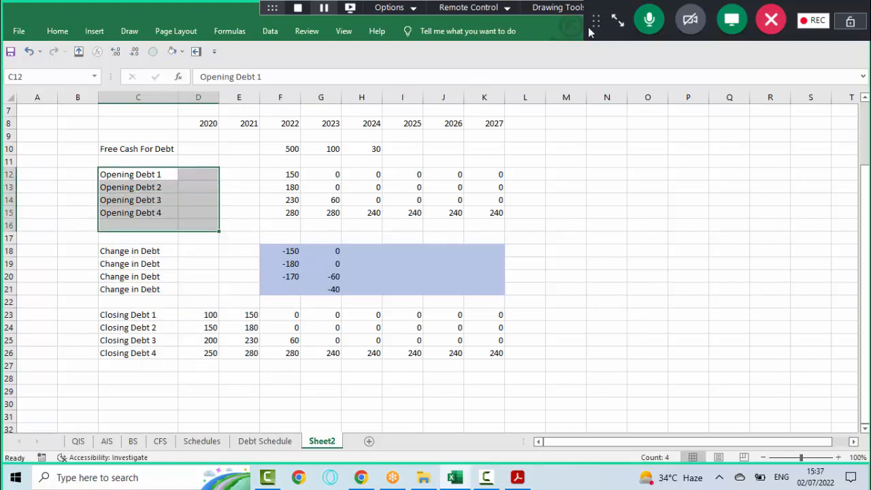
{"action": "left_click", "coordinate": [618, 21]}
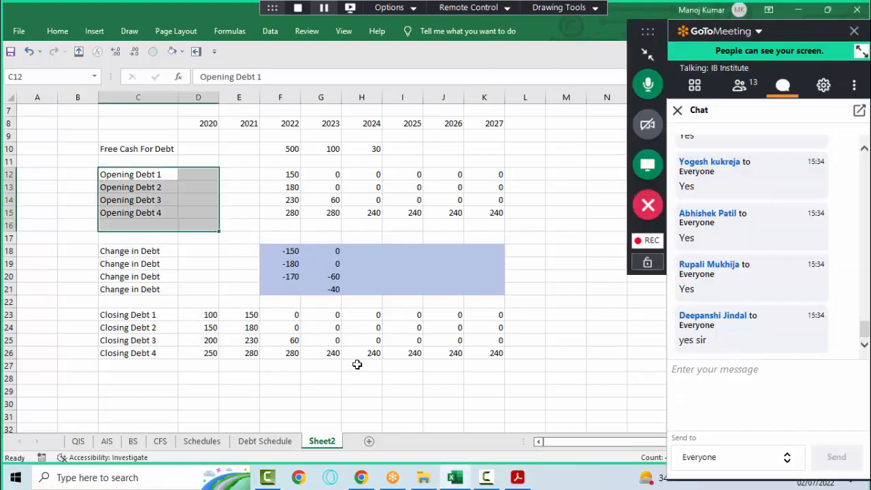
{"action": "left_click", "coordinate": [284, 443]}
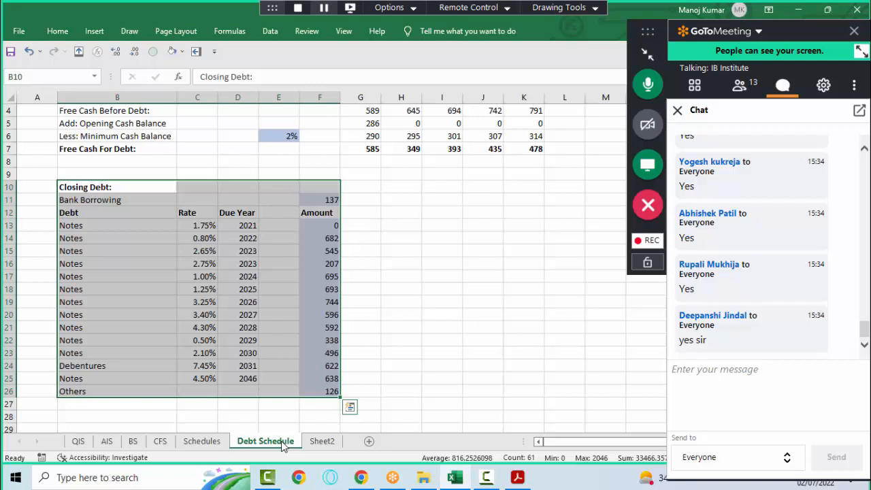
- Copy the Closing Debt table B10:F26 and paste the copy at B28, one blank row below the original
{"action": "key", "text": "ctrl+c"}
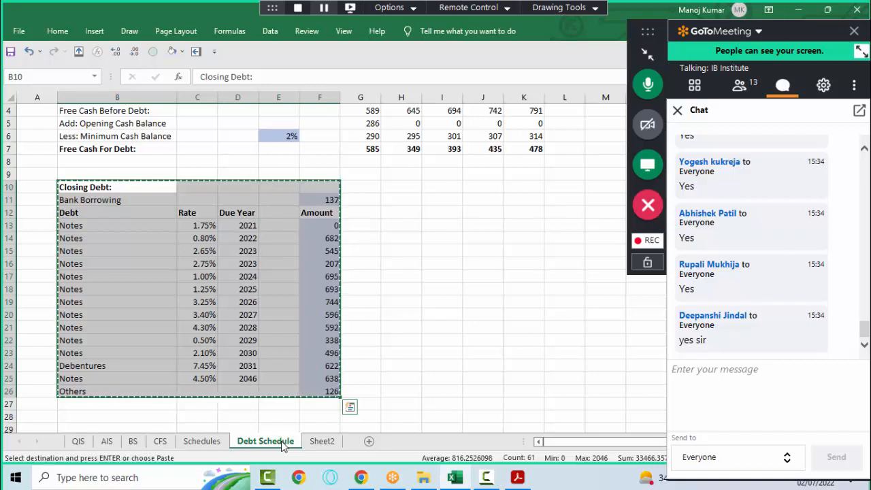
{"action": "key", "text": "Down"}
{"action": "key", "text": "Down"}
{"action": "key", "text": "Down"}
{"action": "key", "text": "Down"}
{"action": "key", "text": "Down"}
{"action": "key", "text": "Down"}
{"action": "key", "text": "Down"}
{"action": "key", "text": "Down"}
{"action": "key", "text": "Down"}
{"action": "key", "text": "Down"}
{"action": "key", "text": "Down"}
{"action": "key", "text": "Down"}
{"action": "key", "text": "Down"}
{"action": "key", "text": "Down"}
{"action": "key", "text": "Down"}
{"action": "key", "text": "Down"}
{"action": "key", "text": "Down"}
{"action": "key", "text": "Down"}
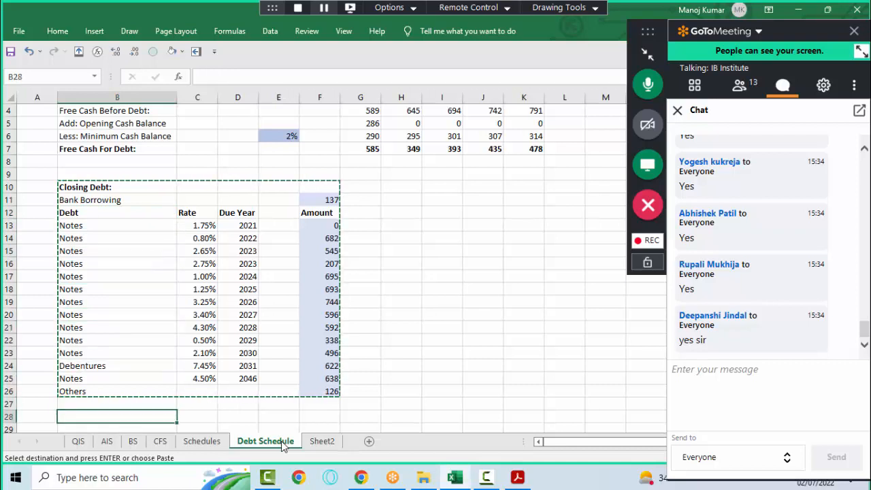
{"action": "key", "text": "ctrl+v"}
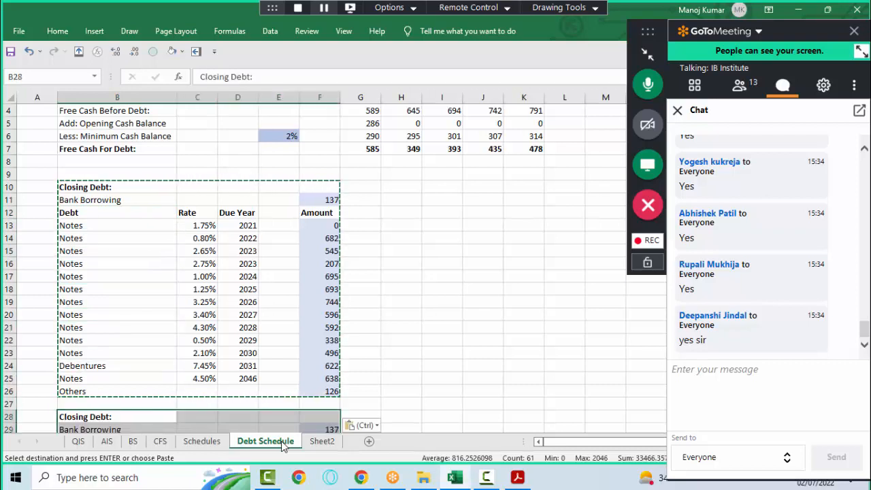
- Paste another copy of the debt table at B46, one blank row below the second table
{"action": "key", "text": "Down"}
{"action": "key", "text": "Down"}
{"action": "key", "text": "Down"}
{"action": "key", "text": "Down"}
{"action": "key", "text": "Down"}
{"action": "key", "text": "Down"}
{"action": "key", "text": "Down"}
{"action": "key", "text": "Down"}
{"action": "key", "text": "Down"}
{"action": "key", "text": "Down"}
{"action": "key", "text": "Down"}
{"action": "key", "text": "Down"}
{"action": "key", "text": "Down"}
{"action": "key", "text": "Down"}
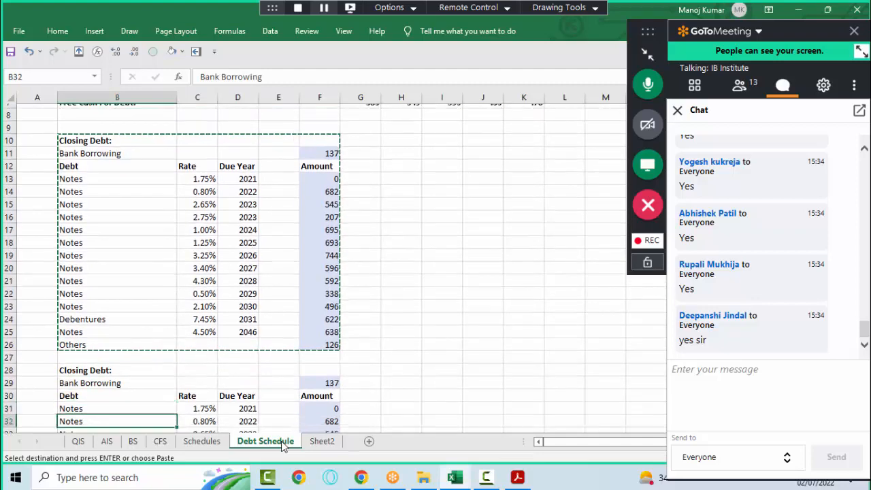
{"action": "key", "text": "Down"}
{"action": "key", "text": "Down"}
{"action": "key", "text": "Down"}
{"action": "key", "text": "Down"}
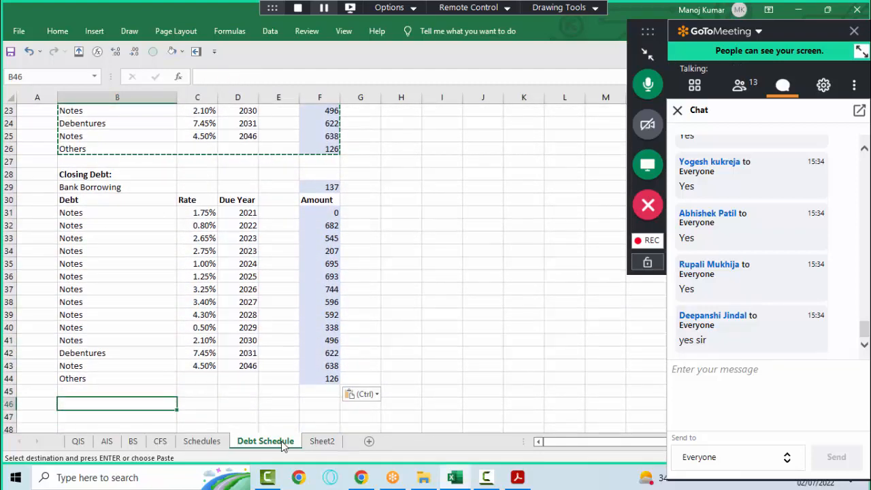
{"action": "key", "text": "ctrl+v"}
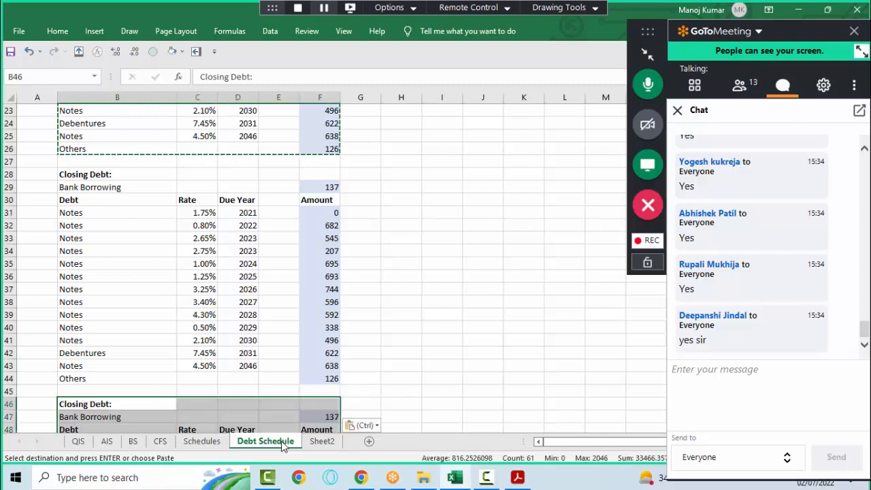
- Retitle the middle debt table in B28 as "Change in Debt"
{"action": "key", "text": "Down"}
{"action": "key", "text": "Up"}
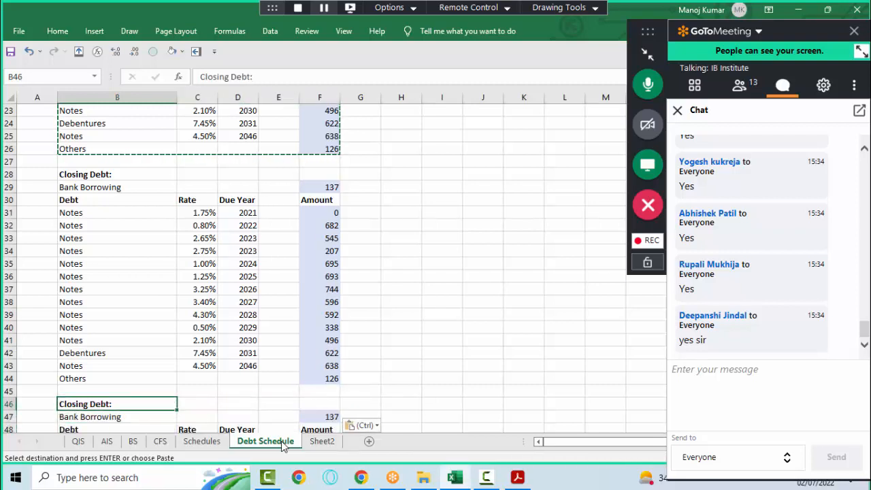
{"action": "key", "text": "Up"}
{"action": "key", "text": "Up"}
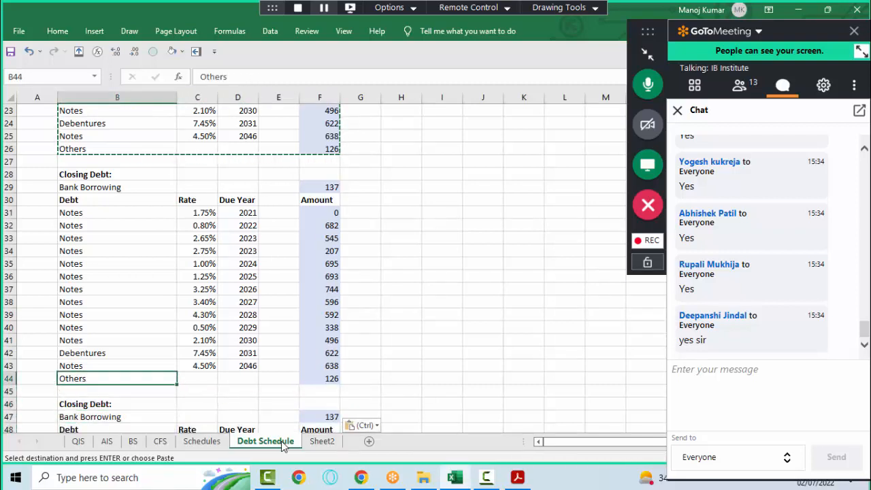
{"action": "key", "text": "ctrl+Up"}
{"action": "key", "text": "ctrl+Up"}
{"action": "key", "text": "ctrl+Down"}
{"action": "type", "text": "Chang"}
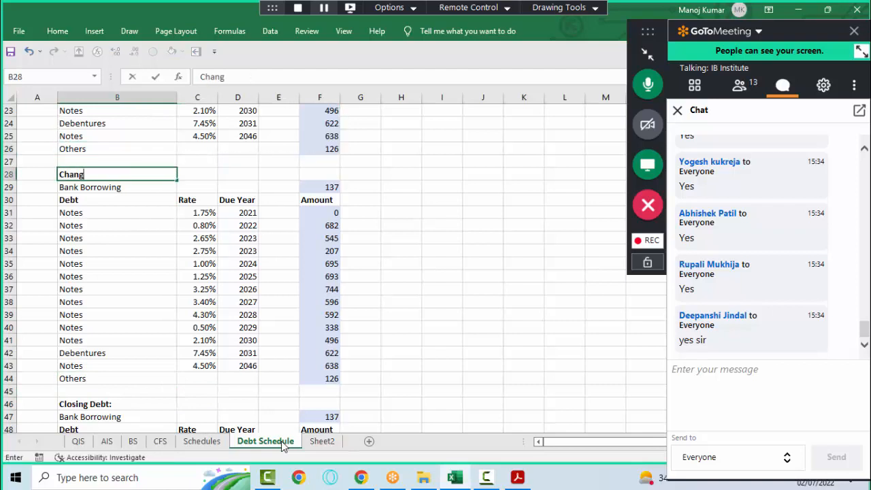
{"action": "type", "text": "e in Debt"}
{"action": "key", "text": "Return"}
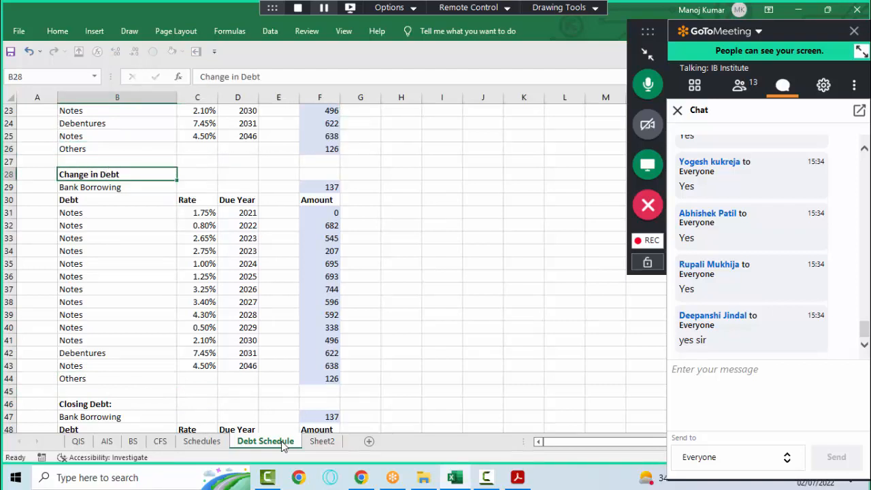
- Retitle the first debt table in B10 as "Opening Debt"
{"action": "key", "text": "Up"}
{"action": "key", "text": "ctrl+Up"}
{"action": "key", "text": "ctrl+Up"}
{"action": "key", "text": "ctrl+Up"}
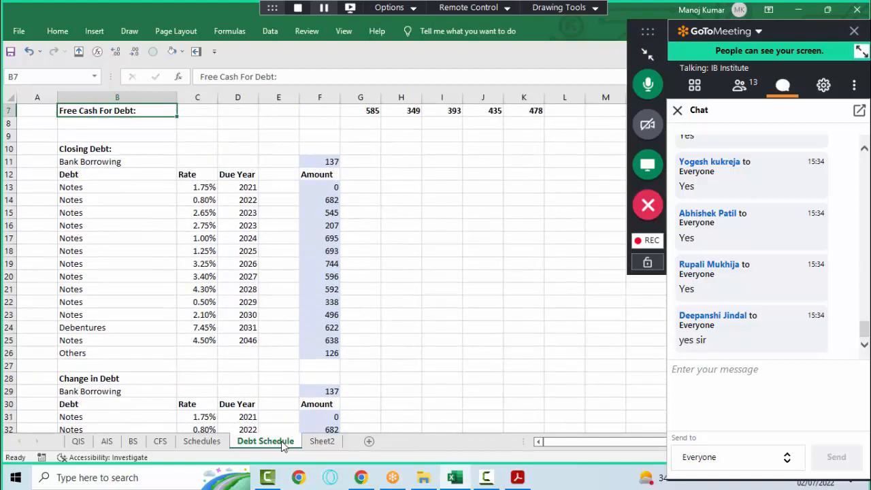
{"action": "key", "text": "ctrl+Down"}
{"action": "type", "text": "Open"}
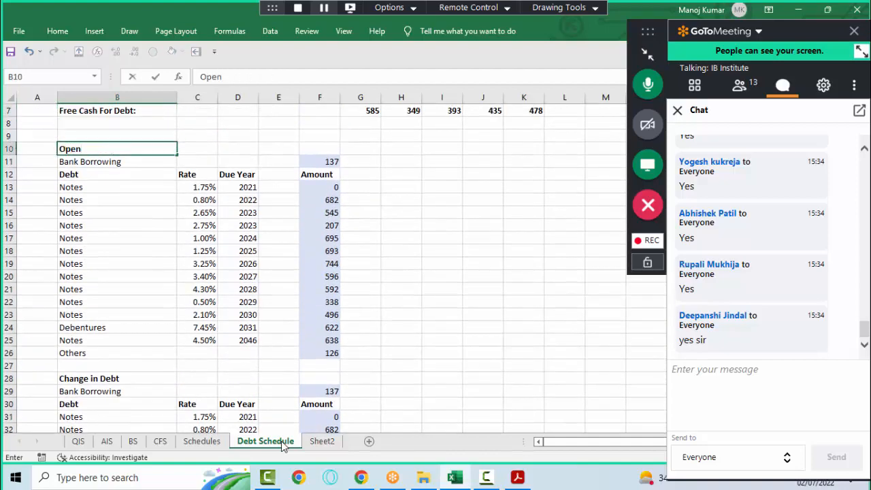
{"action": "type", "text": "ing Debt"}
{"action": "key", "text": "Return"}
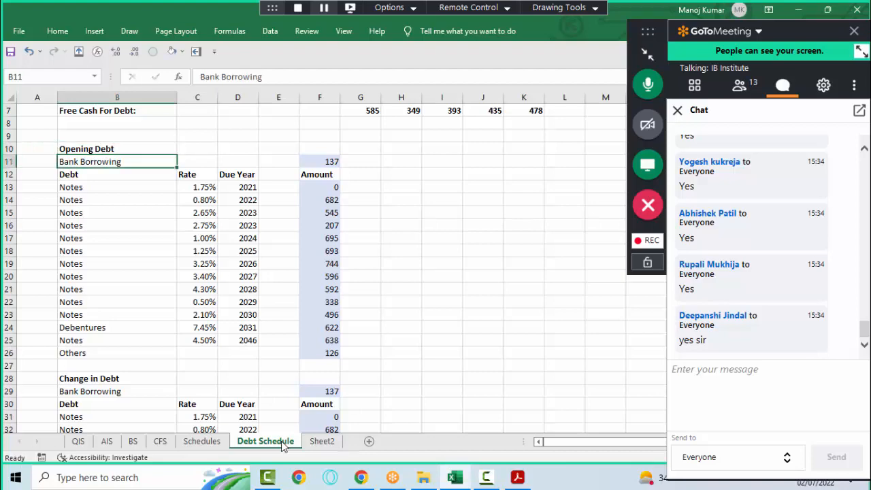
- Clear the amounts, Amount headings and blue shading in F11:F44 of the Opening Debt and Change in Debt tables
{"action": "key", "text": "Right"}
{"action": "key", "text": "Right"}
{"action": "key", "text": "Right"}
{"action": "key", "text": "Right"}
{"action": "key", "text": "shift+Down"}
{"action": "key", "text": "shift+Down"}
{"action": "key", "text": "shift+Down"}
{"action": "key", "text": "shift+Down"}
{"action": "key", "text": "shift+Down"}
{"action": "key", "text": "shift+Down"}
{"action": "key", "text": "shift+Down"}
{"action": "key", "text": "shift+Down"}
{"action": "key", "text": "shift+Down"}
{"action": "key", "text": "shift+Down"}
{"action": "key", "text": "shift+Down"}
{"action": "key", "text": "shift+Down"}
{"action": "key", "text": "shift+Down"}
{"action": "key", "text": "shift+Down"}
{"action": "key", "text": "shift+Down"}
{"action": "key", "text": "shift+Down"}
{"action": "key", "text": "shift+Down"}
{"action": "key", "text": "shift+Down"}
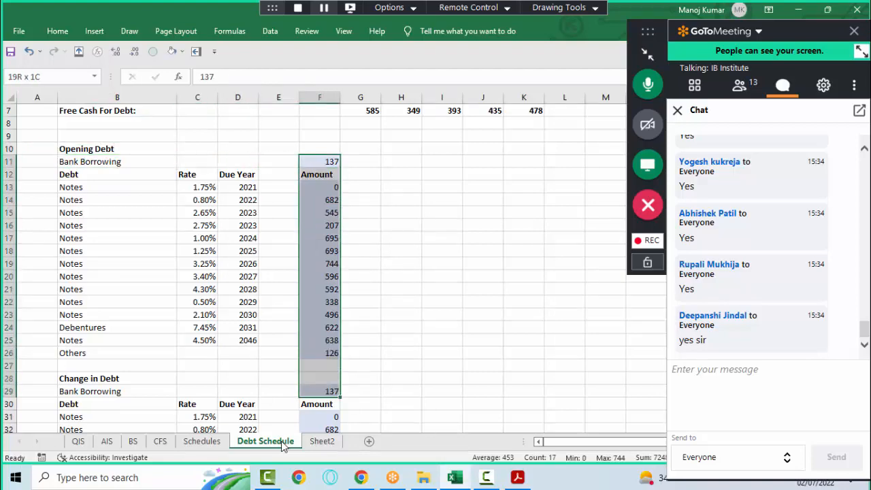
{"action": "key", "text": "ctrl+shift+Down"}
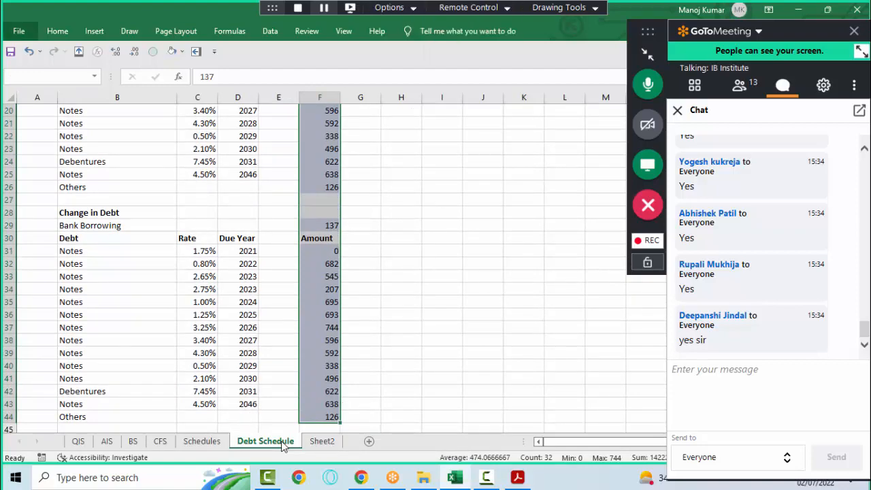
{"action": "key", "text": "Delete"}
- Go down past the two cleared tables and select the Closing Debt amounts F47:F62 to review them
{"action": "key", "text": "Down"}
{"action": "key", "text": "Down"}
{"action": "key", "text": "Down"}
{"action": "key", "text": "Down"}
{"action": "key", "text": "Down"}
{"action": "key", "text": "Down"}
{"action": "key", "text": "Down"}
{"action": "key", "text": "Down"}
{"action": "key", "text": "Down"}
{"action": "key", "text": "Down"}
{"action": "key", "text": "Down"}
{"action": "key", "text": "Down"}
{"action": "key", "text": "Down"}
{"action": "key", "text": "Down"}
{"action": "key", "text": "Down"}
{"action": "key", "text": "Down"}
{"action": "key", "text": "Down"}
{"action": "key", "text": "Down"}
{"action": "key", "text": "Down"}
{"action": "key", "text": "Down"}
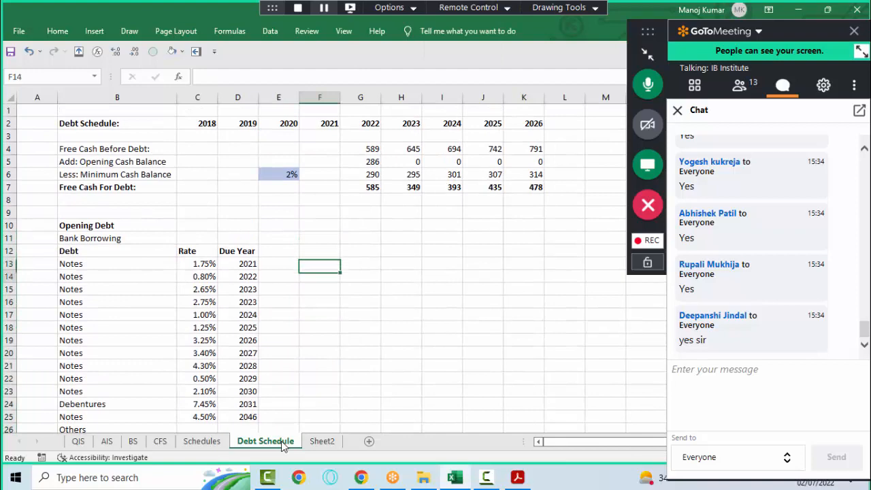
{"action": "key", "text": "Down"}
{"action": "key", "text": "Down"}
{"action": "key", "text": "Down"}
{"action": "key", "text": "Down"}
{"action": "key", "text": "Down"}
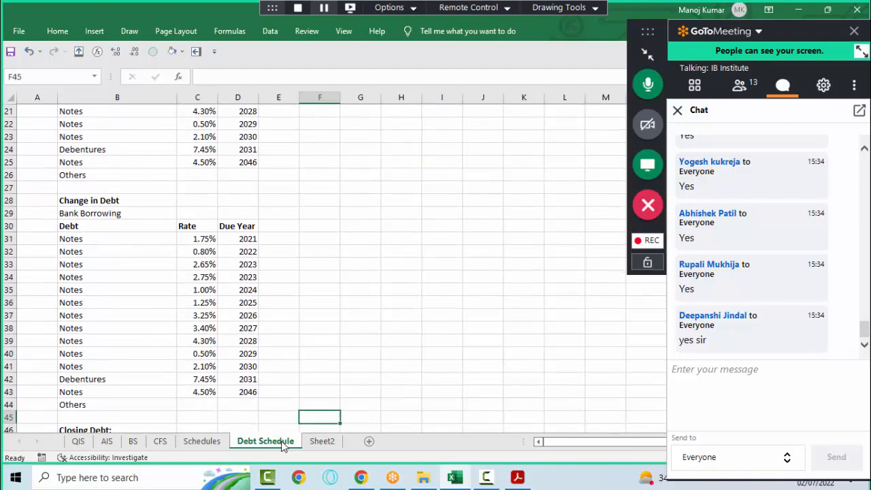
{"action": "key", "text": "ctrl+shift+Down"}
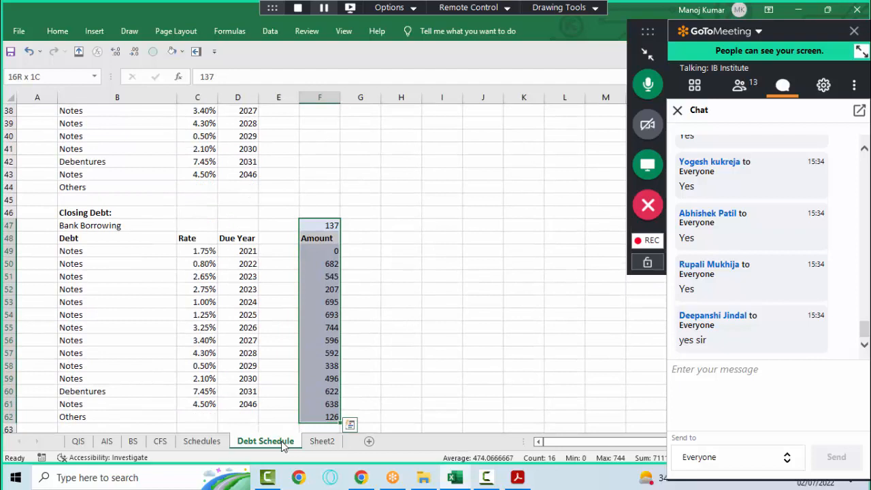
- Send "?" to everyone in the meeting chat, and return to the Closing Debt table's Bank Borrowing amount in F47
{"action": "left_click", "coordinate": [750, 402]}
{"action": "type", "text": "?"}
{"action": "key", "text": "Return"}
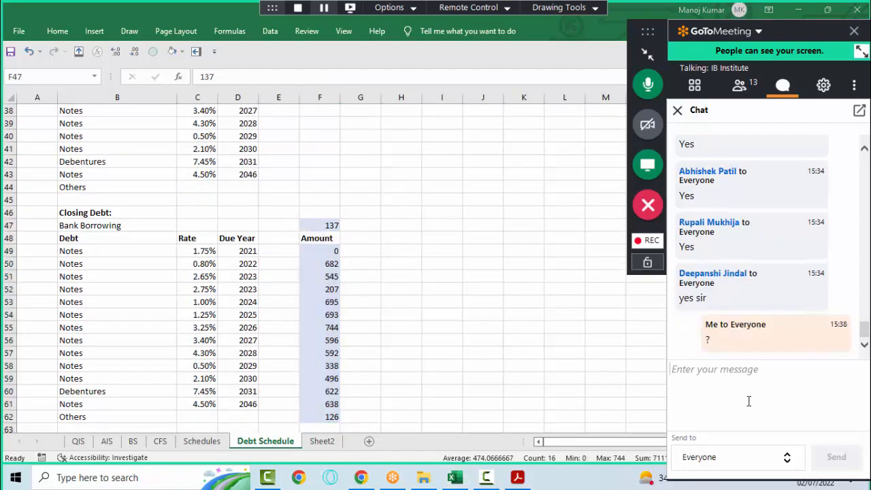
{"action": "left_click", "coordinate": [345, 286]}
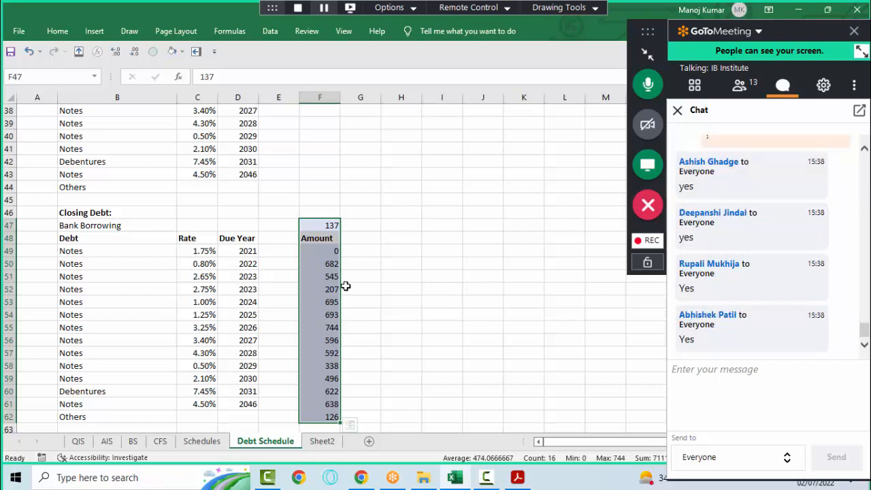
{"action": "left_click", "coordinate": [317, 235]}
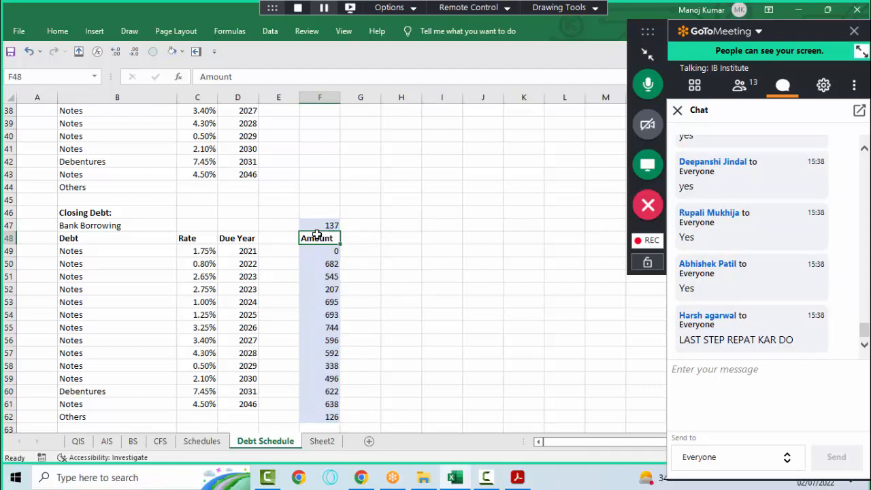
{"action": "key", "text": "shift+Return"}
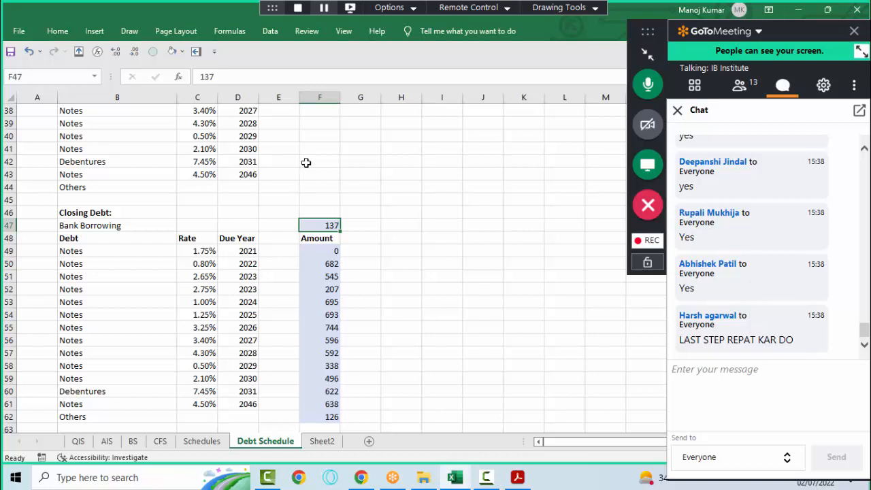
{"action": "left_click", "coordinate": [324, 7]}
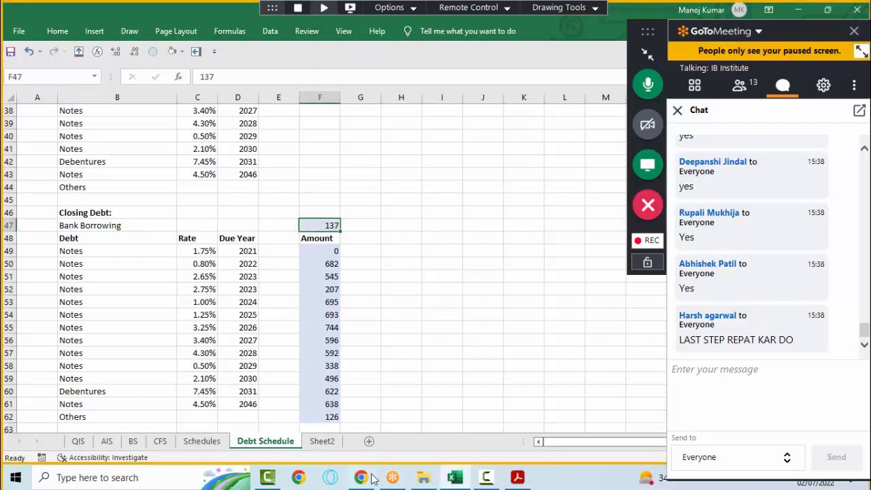
{"action": "left_click", "coordinate": [365, 476]}
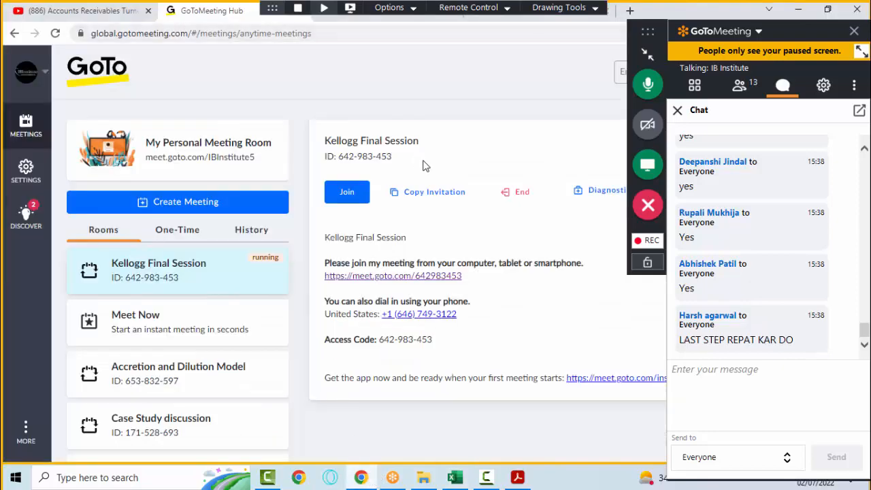
{"action": "key", "text": "ctrl+Tab"}
{"action": "key", "text": "ctrl+Tab"}
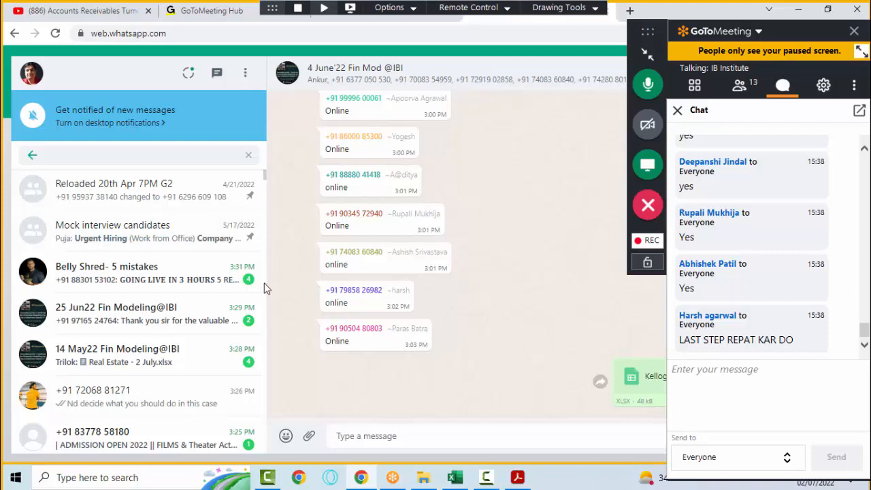
{"action": "scroll", "coordinate": [265, 288], "scroll_direction": "down", "scroll_amount": 4}
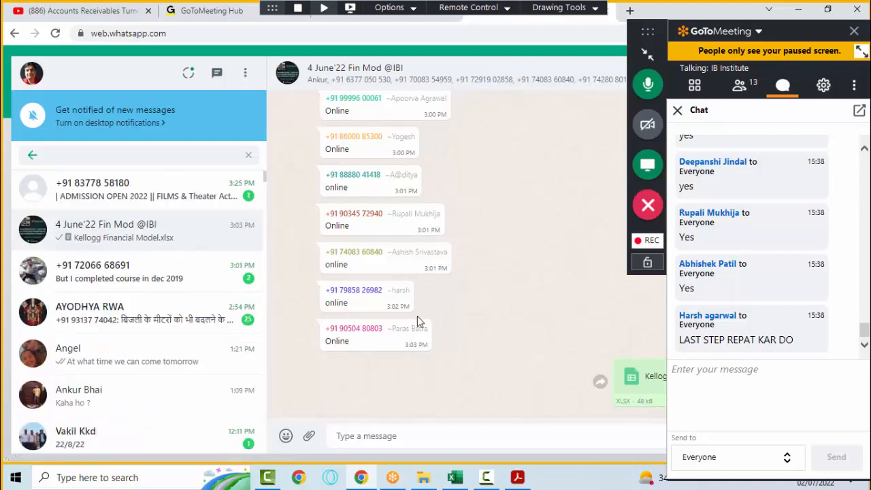
{"action": "type", "text": "file"}
{"action": "key", "text": "Return"}
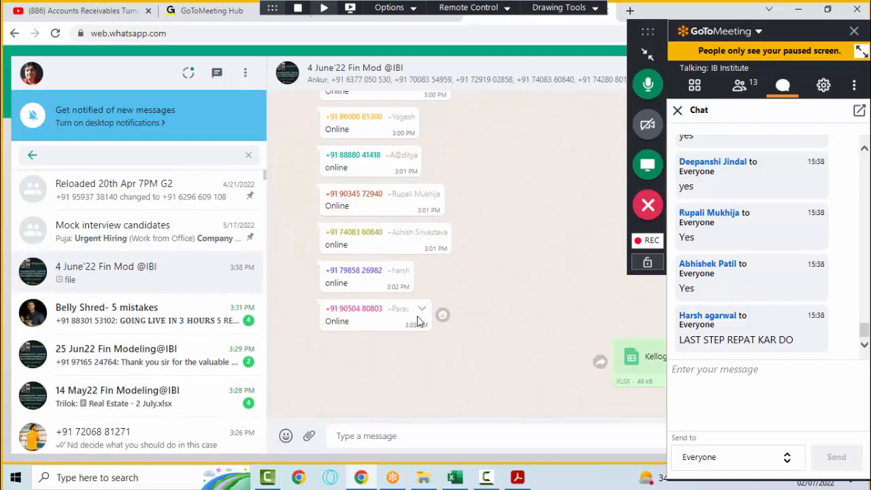
- Open the Kellogg 4th June Batch folder on the desktop and share its file in the WhatsApp group
{"action": "key", "text": "super+d"}
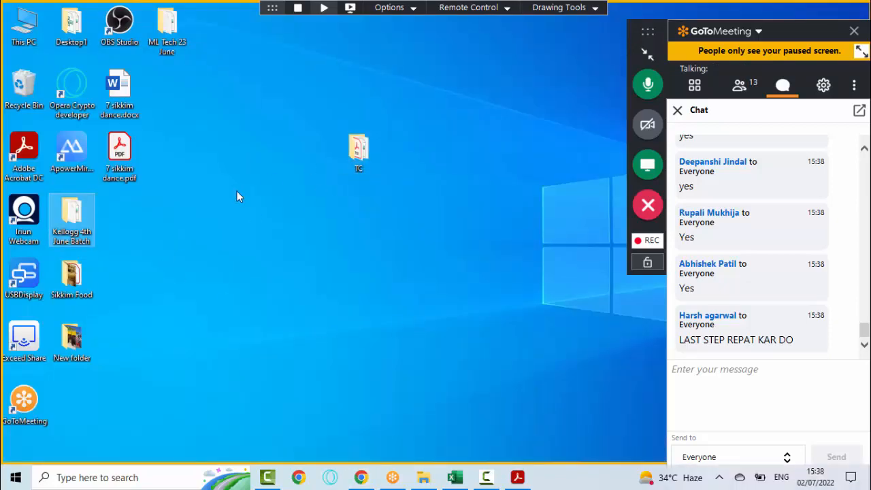
{"action": "double_click", "coordinate": [80, 220]}
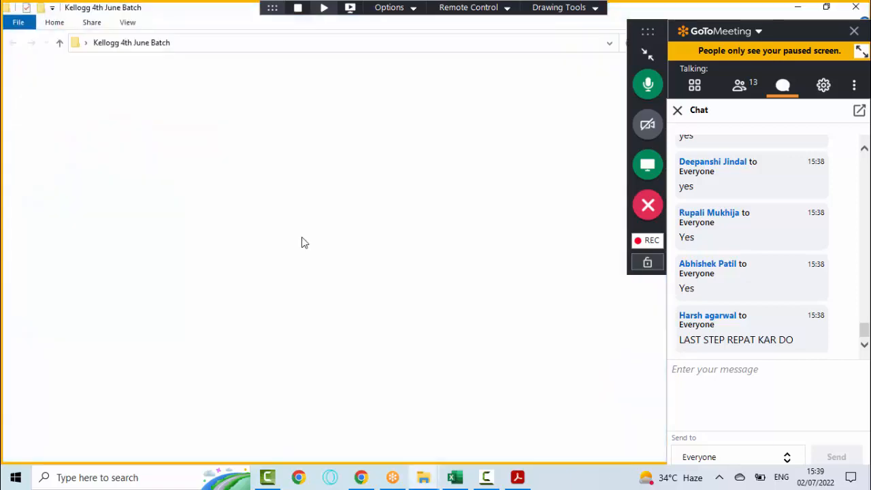
{"action": "left_click_drag", "start_coordinate": [266, 167], "coordinate": [449, 295]}
{"action": "key", "text": "Return"}
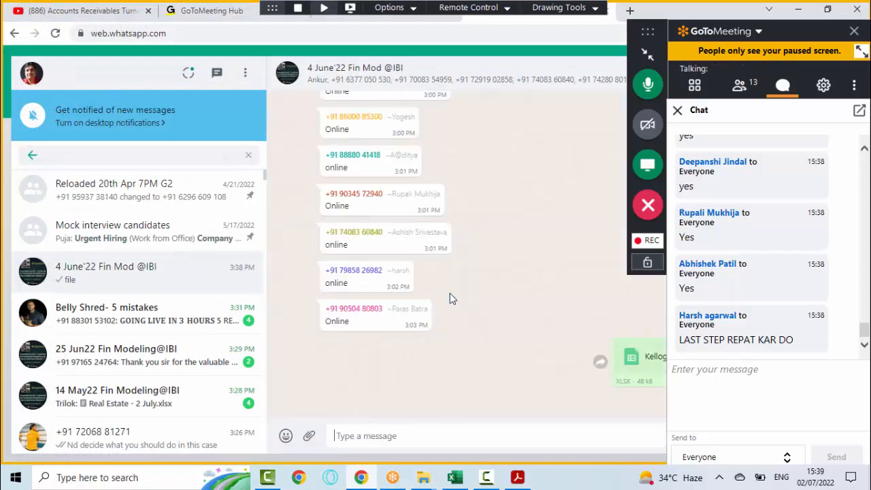
- Switch back to the Debt Schedule sheet in Excel and resume the screen sharing
{"action": "left_click", "coordinate": [458, 483]}
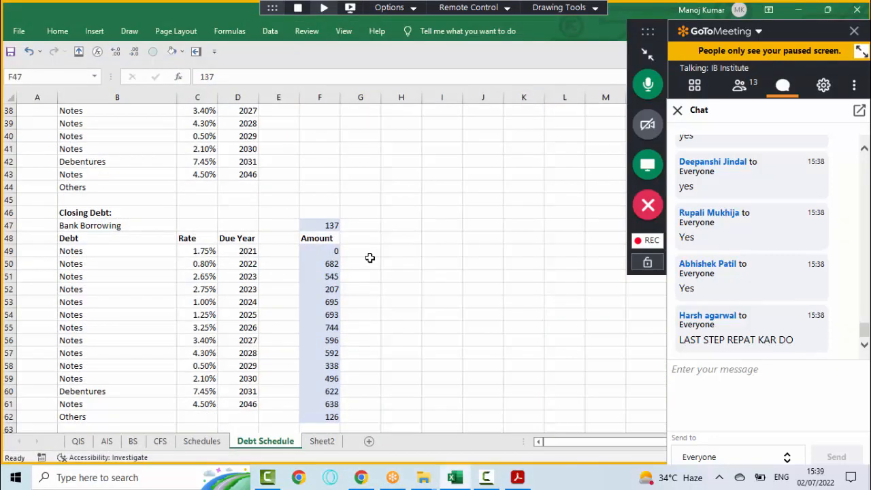
{"action": "left_click", "coordinate": [323, 261]}
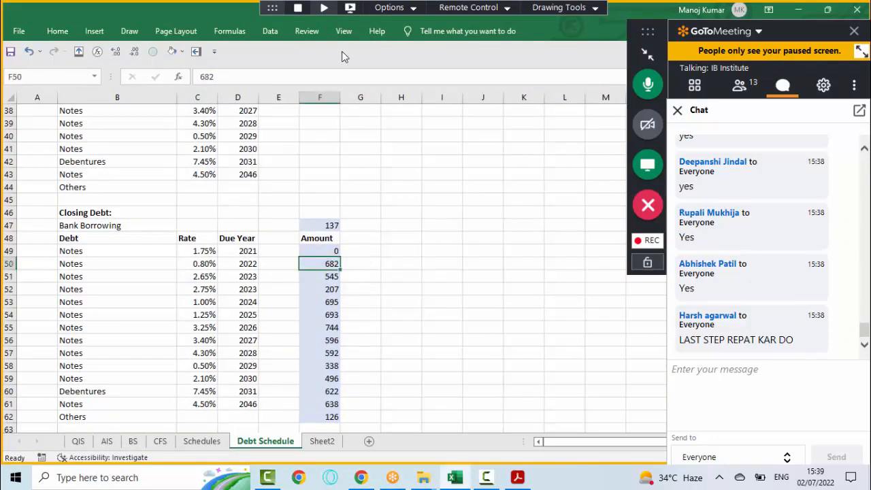
{"action": "left_click", "coordinate": [324, 7]}
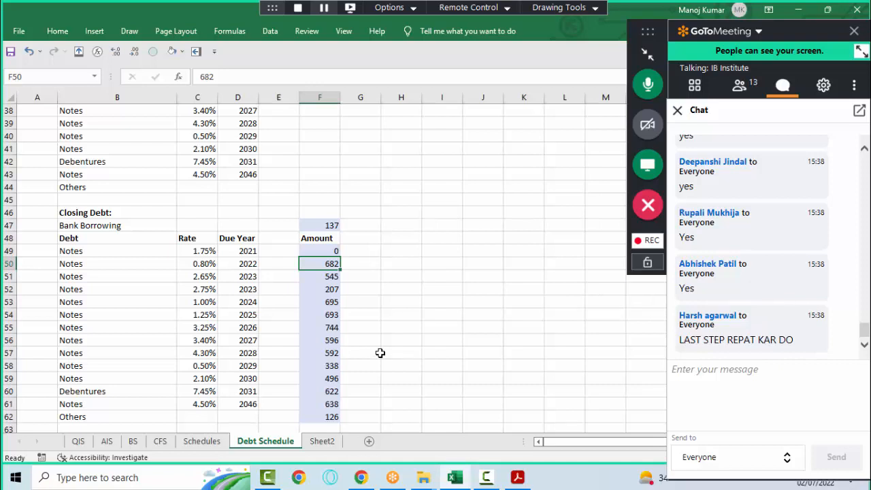
{"action": "key", "text": "shift+Return"}
{"action": "key", "text": "shift+Return"}
{"action": "key", "text": "shift+Return"}
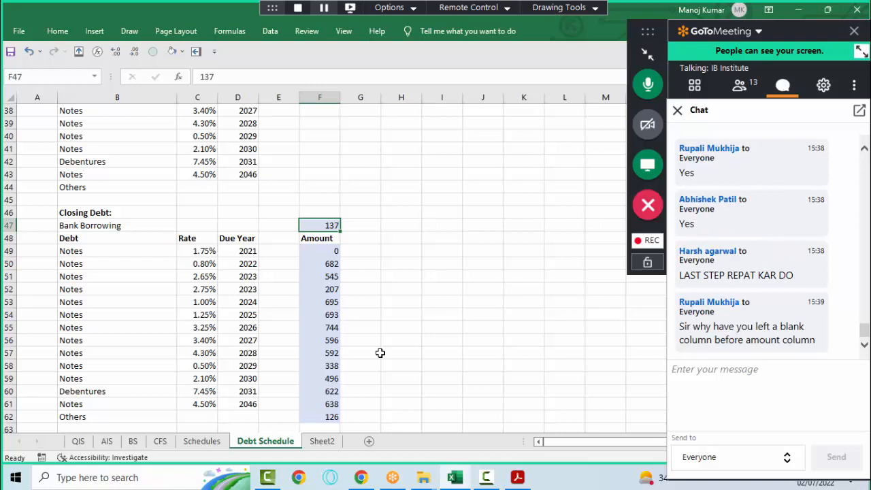
{"action": "key", "text": "Up"}
{"action": "key", "text": "Up"}
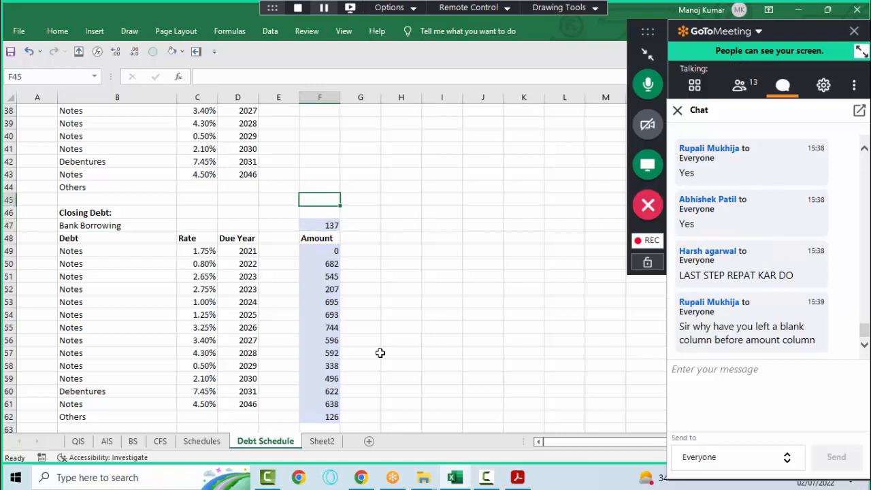
- On Sheet2, try to delete the blank rows separating the Opening Debt, Change in Debt and Closing Debt blocks, and undo both deletions
{"action": "left_click", "coordinate": [323, 441]}
{"action": "left_click_drag", "start_coordinate": [146, 225], "coordinate": [148, 232]}
{"action": "key", "text": "shift+space"}
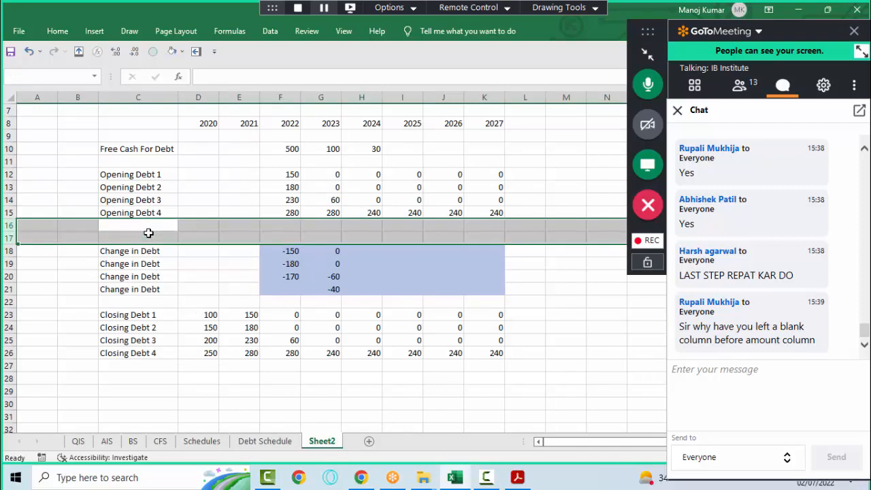
{"action": "key", "text": "ctrl+minus"}
{"action": "key", "text": "Down"}
{"action": "key", "text": "Down"}
{"action": "key", "text": "Down"}
{"action": "key", "text": "Down"}
{"action": "key", "text": "shift+space"}
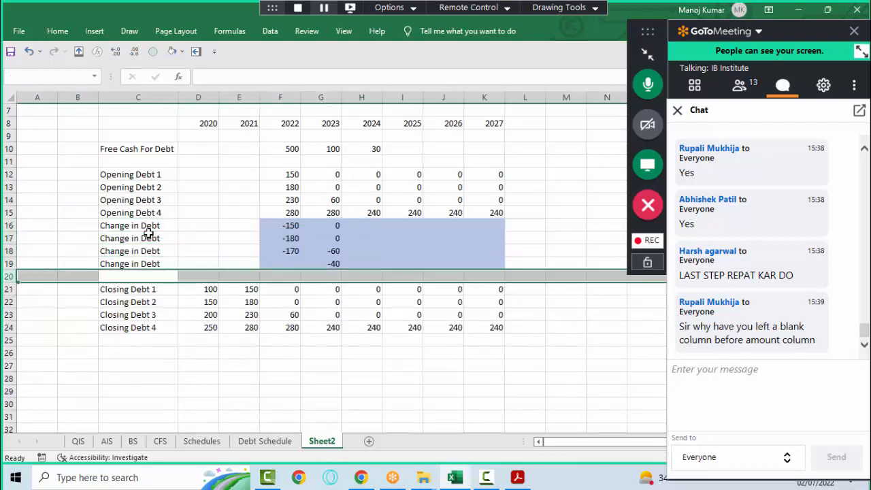
{"action": "key", "text": "ctrl+minus"}
{"action": "key", "text": "Down"}
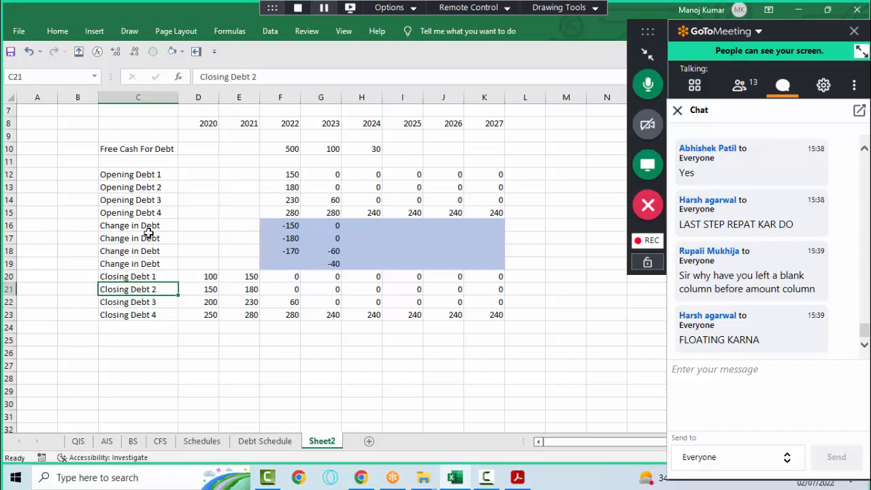
{"action": "key", "text": "ctrl+z"}
{"action": "key", "text": "ctrl+z"}
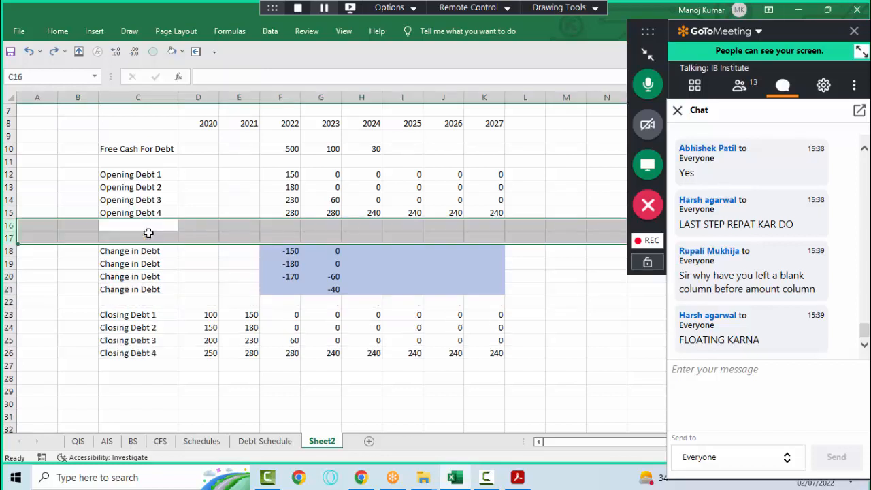
- Insert one blank row above the Closing Debt 1 row on Sheet2
{"action": "key", "text": "Down"}
{"action": "key", "text": "Down"}
{"action": "key", "text": "Down"}
{"action": "key", "text": "Down"}
{"action": "key", "text": "Down"}
{"action": "key", "text": "Down"}
{"action": "key", "text": "Down"}
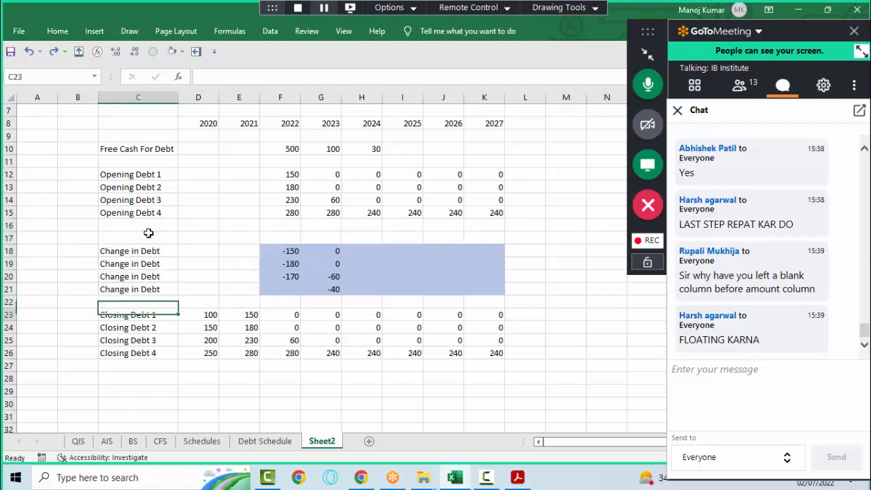
{"action": "key", "text": "shift+space"}
{"action": "key", "text": "ctrl+shift+plus"}
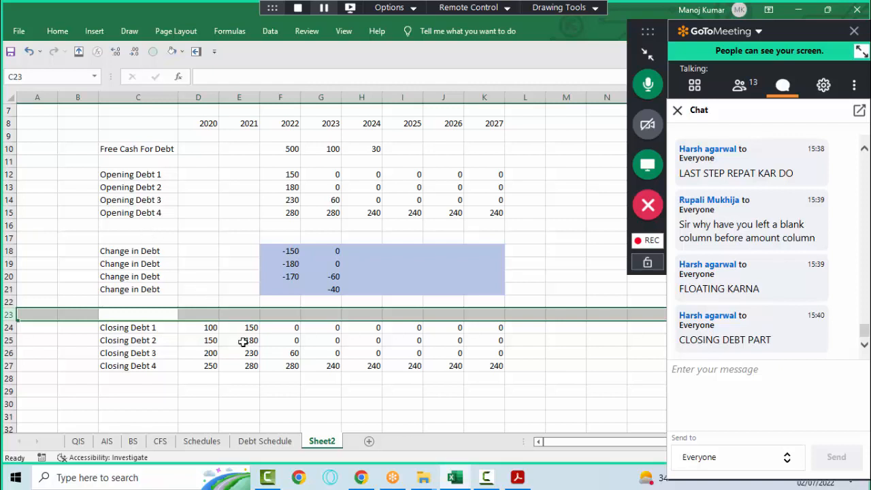
- Return to the Debt Schedule sheet and highlight the whole Closing Debt table, B46:F62
{"action": "left_click", "coordinate": [272, 445]}
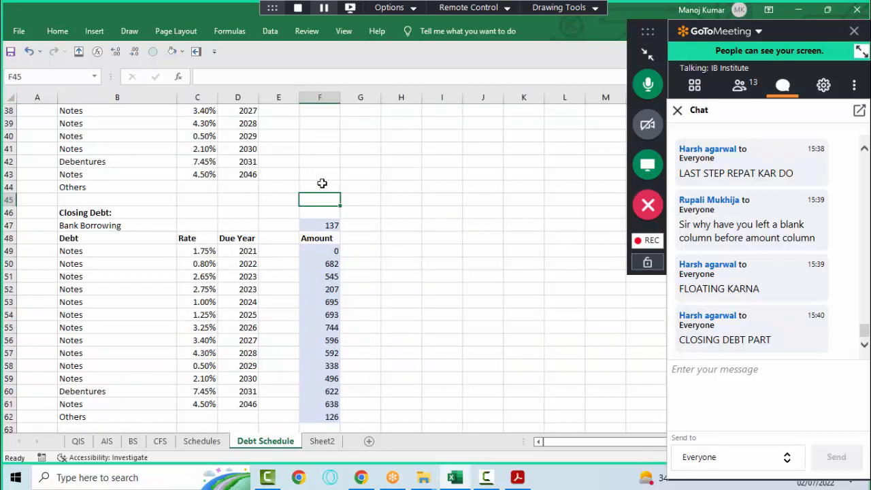
{"action": "key", "text": "Left"}
{"action": "key", "text": "Left"}
{"action": "key", "text": "Left"}
{"action": "key", "text": "Left"}
{"action": "key", "text": "Down"}
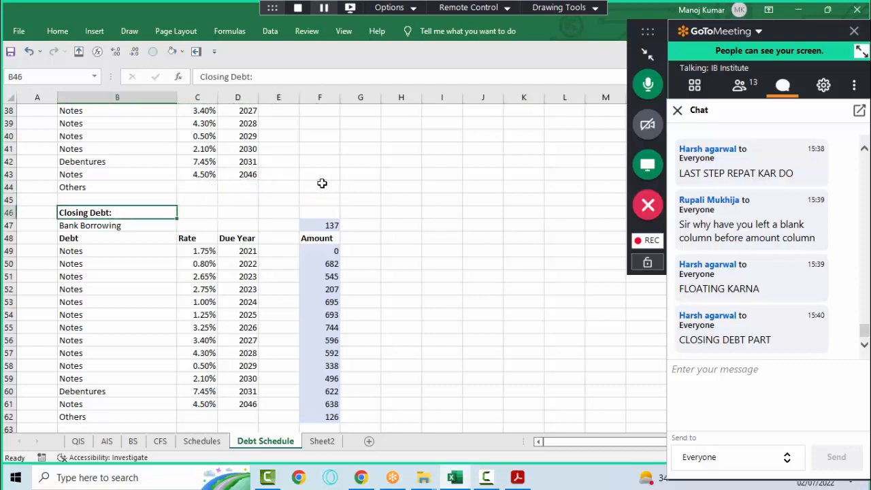
{"action": "key", "text": "ctrl+shift+Down"}
{"action": "key", "text": "shift+Right"}
{"action": "key", "text": "shift+Right"}
{"action": "key", "text": "shift+Right"}
{"action": "key", "text": "shift+Right"}
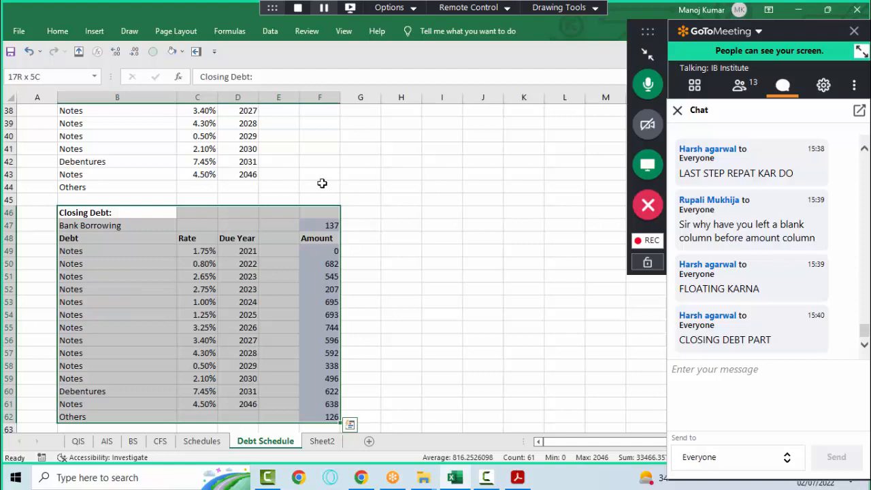
- Review the Change in Debt and Opening Debt tables from the bottom up, and highlight the 2021 column F
{"action": "key", "text": "Up"}
{"action": "key", "text": "Up"}
{"action": "key", "text": "Up"}
{"action": "key", "text": "Up"}
{"action": "key", "text": "Up"}
{"action": "key", "text": "Up"}
{"action": "key", "text": "Up"}
{"action": "key", "text": "Up"}
{"action": "key", "text": "Up"}
{"action": "key", "text": "Up"}
{"action": "key", "text": "Up"}
{"action": "key", "text": "Up"}
{"action": "key", "text": "Up"}
{"action": "key", "text": "Up"}
{"action": "key", "text": "Up"}
{"action": "key", "text": "Up"}
{"action": "key", "text": "Up"}
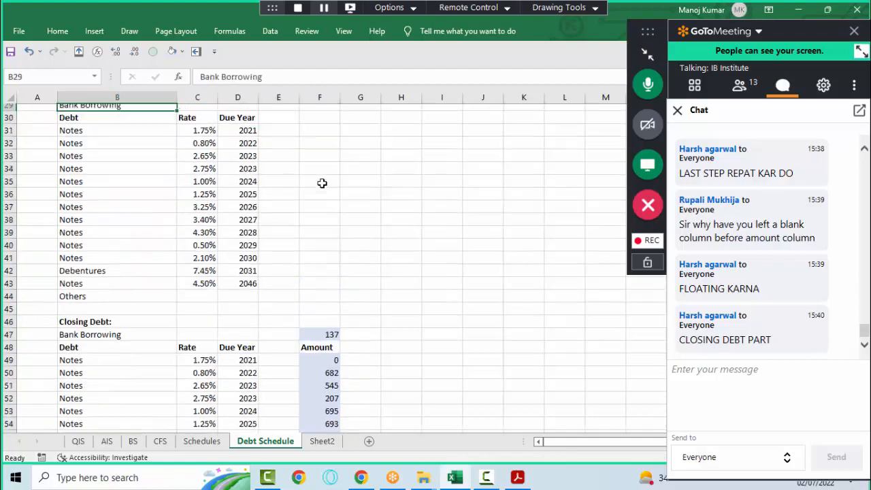
{"action": "key", "text": "Up"}
{"action": "key", "text": "Up"}
{"action": "key", "text": "Up"}
{"action": "key", "text": "Up"}
{"action": "key", "text": "Up"}
{"action": "key", "text": "Up"}
{"action": "key", "text": "Up"}
{"action": "key", "text": "Up"}
{"action": "key", "text": "Up"}
{"action": "key", "text": "Up"}
{"action": "key", "text": "Up"}
{"action": "key", "text": "Up"}
{"action": "key", "text": "Up"}
{"action": "key", "text": "Up"}
{"action": "key", "text": "Up"}
{"action": "key", "text": "Up"}
{"action": "key", "text": "Up"}
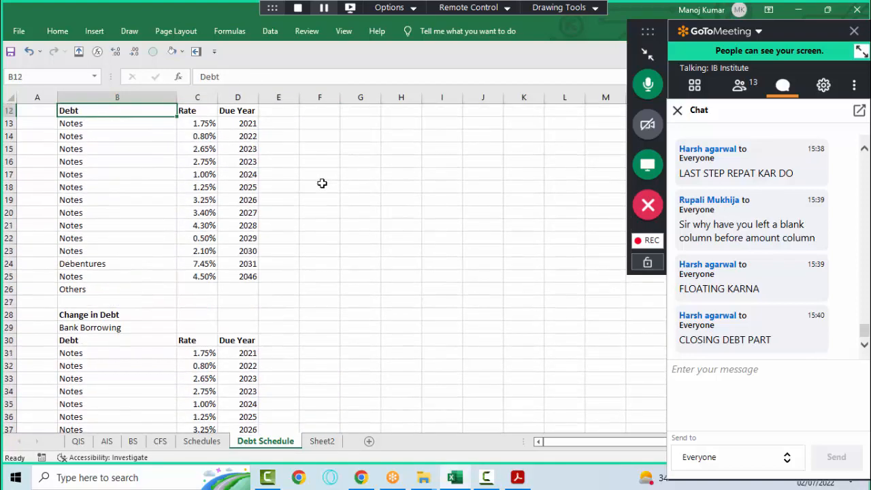
{"action": "key", "text": "Up"}
{"action": "key", "text": "Up"}
{"action": "key", "text": "Up"}
{"action": "key", "text": "Up"}
{"action": "key", "text": "Up"}
{"action": "key", "text": "Right"}
{"action": "key", "text": "Right"}
{"action": "key", "text": "Right"}
{"action": "key", "text": "Right"}
{"action": "key", "text": "Down"}
{"action": "key", "text": "Down"}
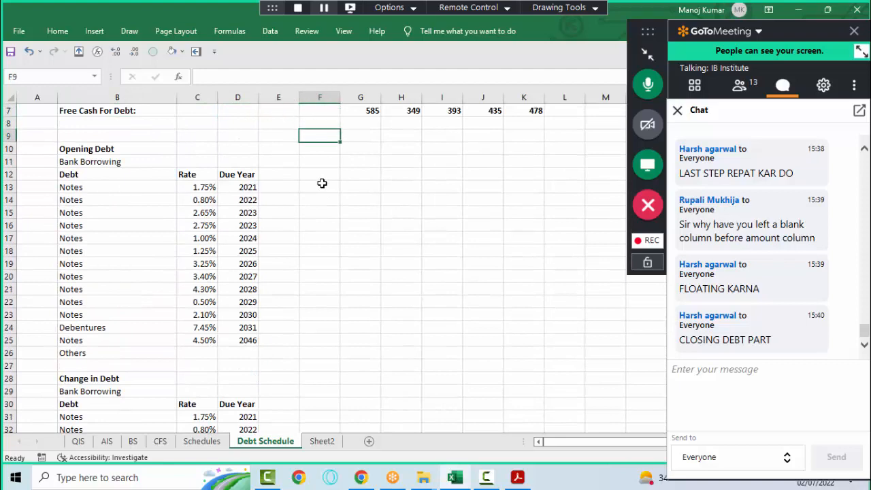
{"action": "key", "text": "Down"}
{"action": "key", "text": "Down"}
{"action": "key", "text": "Down"}
{"action": "key", "text": "ctrl+space"}
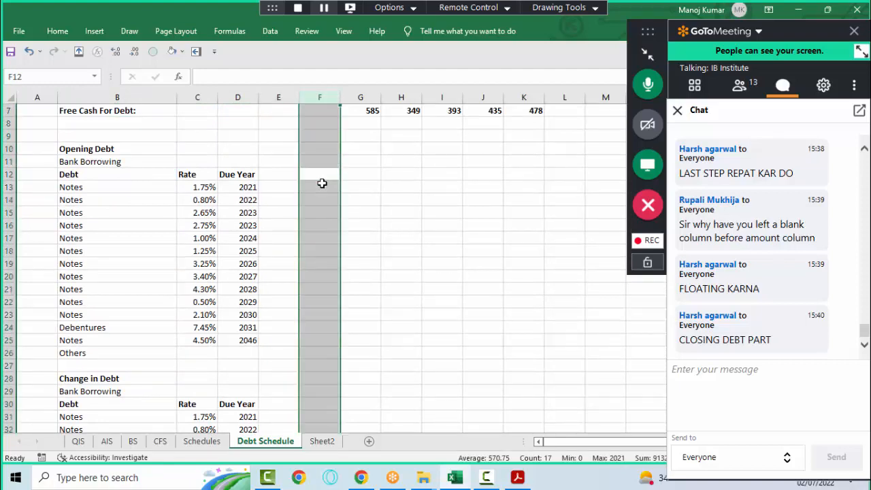
- Highlight the Closing Debt amounts in column F, from Bank Borrowing down through Others
{"action": "key", "text": "ctrl+Down"}
{"action": "key", "text": "ctrl+shift+Down"}
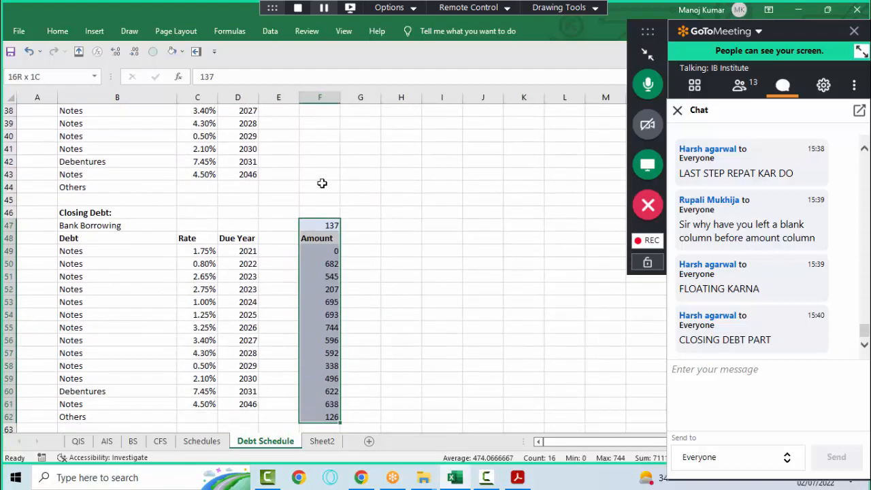
{"action": "key", "text": "shift+Down"}
{"action": "key", "text": "shift+Down"}
- Highlight the Change in Debt cells from the Others row upward, first in the 2021 column and again in the 2022 column
{"action": "key", "text": "Up"}
{"action": "key", "text": "Up"}
{"action": "key", "text": "Up"}
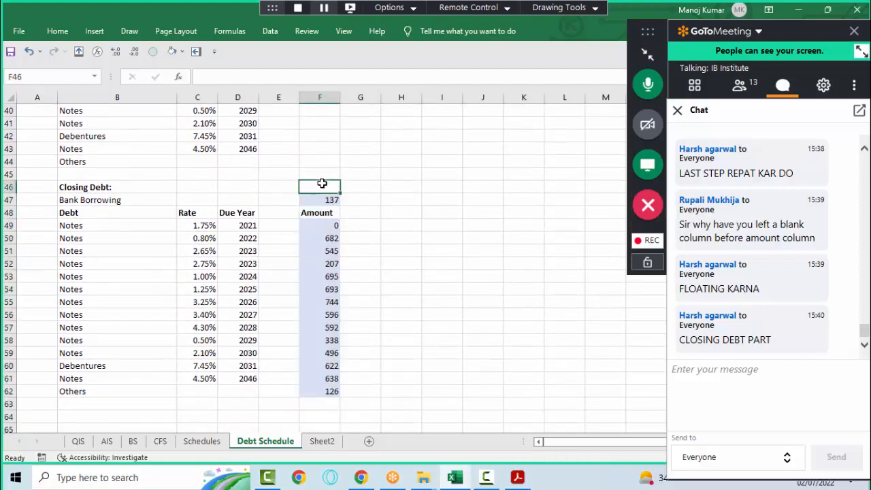
{"action": "key", "text": "shift+Up"}
{"action": "key", "text": "ctrl+shift+Up"}
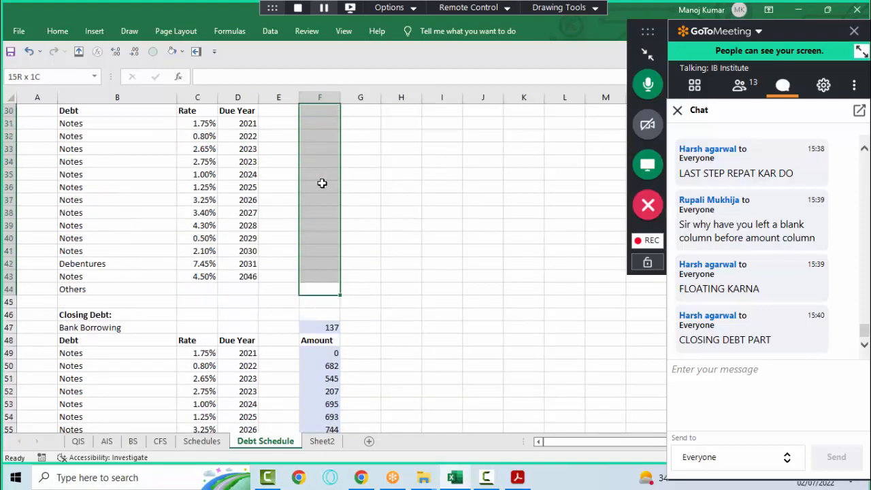
{"action": "key", "text": "Right"}
{"action": "key", "text": "shift+Up"}
{"action": "key", "text": "shift+Up"}
{"action": "key", "text": "shift+Up"}
{"action": "key", "text": "shift+Up"}
{"action": "key", "text": "shift+Down"}
{"action": "key", "text": "shift+Down"}
{"action": "key", "text": "shift+Down"}
{"action": "key", "text": "shift+Up"}
{"action": "key", "text": "shift+Up"}
{"action": "key", "text": "shift+Up"}
{"action": "key", "text": "shift+Up"}
{"action": "key", "text": "shift+Up"}
{"action": "key", "text": "shift+Up"}
{"action": "key", "text": "shift+Up"}
{"action": "key", "text": "shift+Up"}
{"action": "key", "text": "shift+Up"}
{"action": "key", "text": "shift+Up"}
{"action": "key", "text": "shift+Up"}
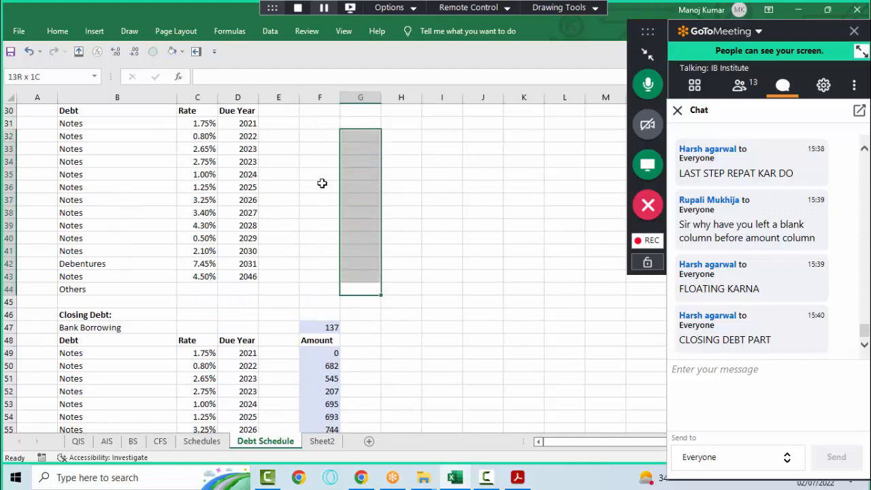
{"action": "key", "text": "shift+Up"}
- Highlight the Opening Debt cells in the 2022 column G, from the Others row up to row 15
{"action": "key", "text": "Up"}
{"action": "key", "text": "Up"}
{"action": "key", "text": "Up"}
{"action": "key", "text": "Up"}
{"action": "key", "text": "Up"}
{"action": "key", "text": "Up"}
{"action": "key", "text": "Up"}
{"action": "key", "text": "Up"}
{"action": "key", "text": "Up"}
{"action": "key", "text": "Up"}
{"action": "key", "text": "Up"}
{"action": "key", "text": "Up"}
{"action": "key", "text": "Up"}
{"action": "key", "text": "Up"}
{"action": "key", "text": "Up"}
{"action": "key", "text": "Up"}
{"action": "key", "text": "Up"}
{"action": "key", "text": "Up"}
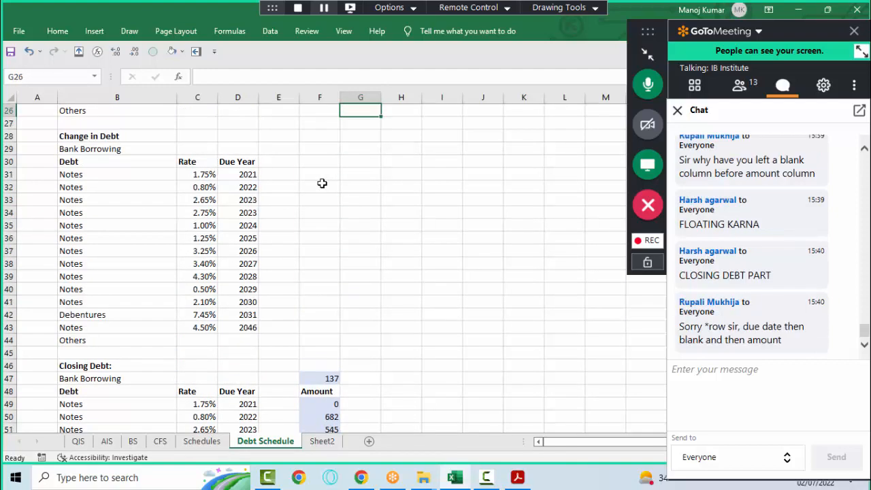
{"action": "key", "text": "shift+Up"}
{"action": "key", "text": "shift+Up"}
{"action": "key", "text": "shift+Up"}
{"action": "key", "text": "shift+Up"}
{"action": "key", "text": "shift+Up"}
{"action": "key", "text": "shift+Up"}
{"action": "key", "text": "shift+Up"}
{"action": "key", "text": "shift+Up"}
{"action": "key", "text": "shift+Up"}
{"action": "key", "text": "shift+Up"}
{"action": "key", "text": "shift+Up"}
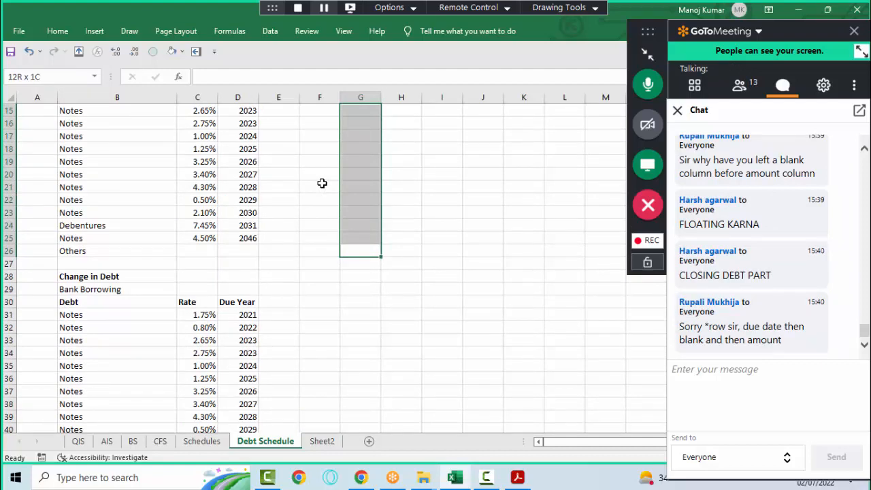
- Freeze the panes above row 3 so the Debt Schedule's year header stays in view
{"action": "key", "text": "ctrl+Home"}
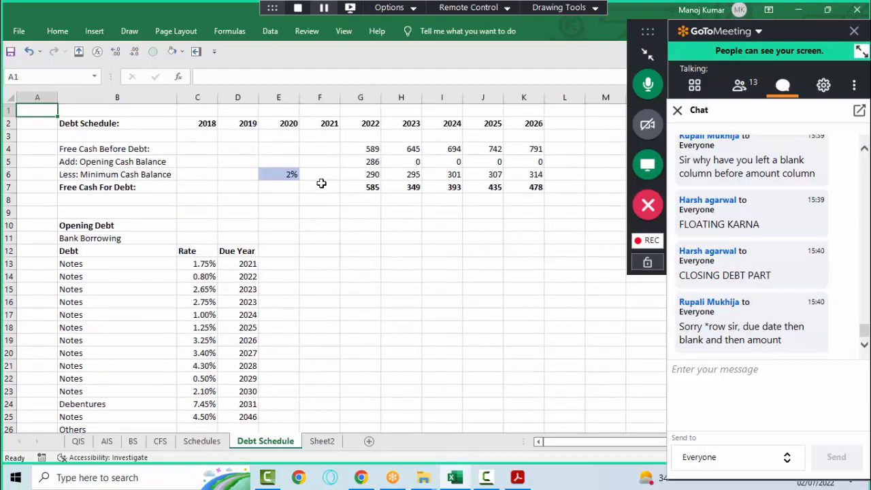
{"action": "left_click", "coordinate": [6, 135]}
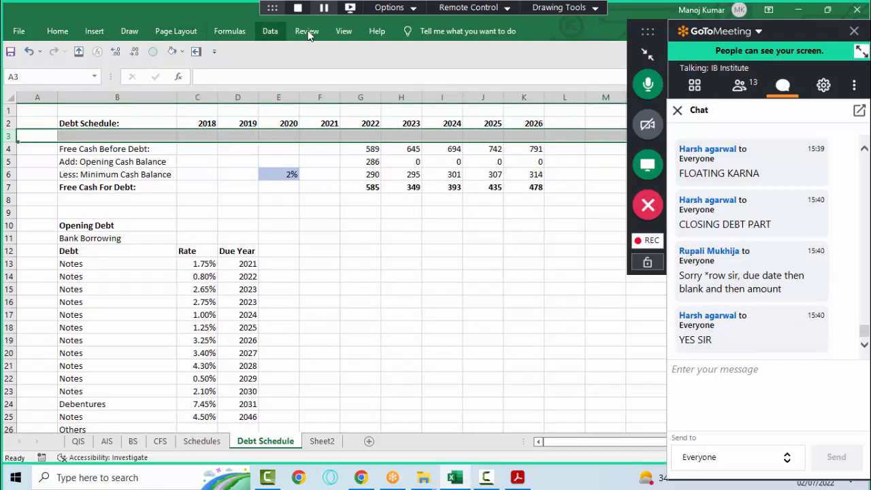
{"action": "left_click", "coordinate": [343, 32]}
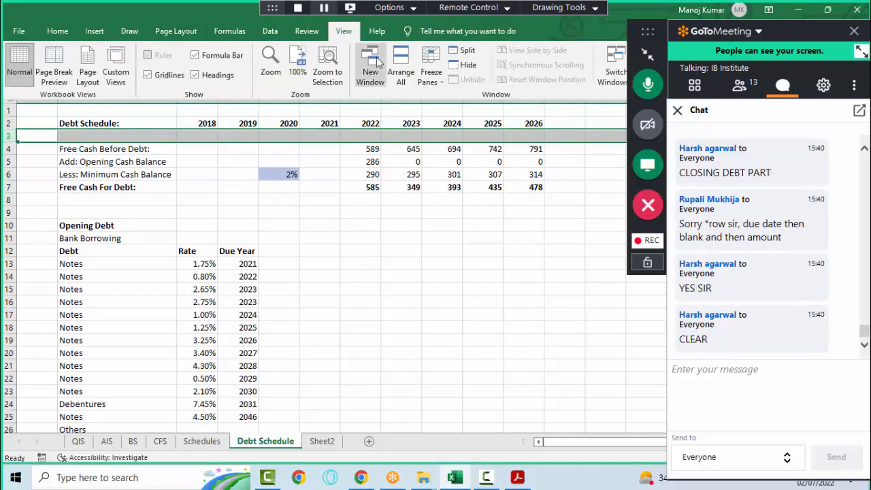
{"action": "left_click", "coordinate": [430, 64]}
{"action": "left_click", "coordinate": [463, 109]}
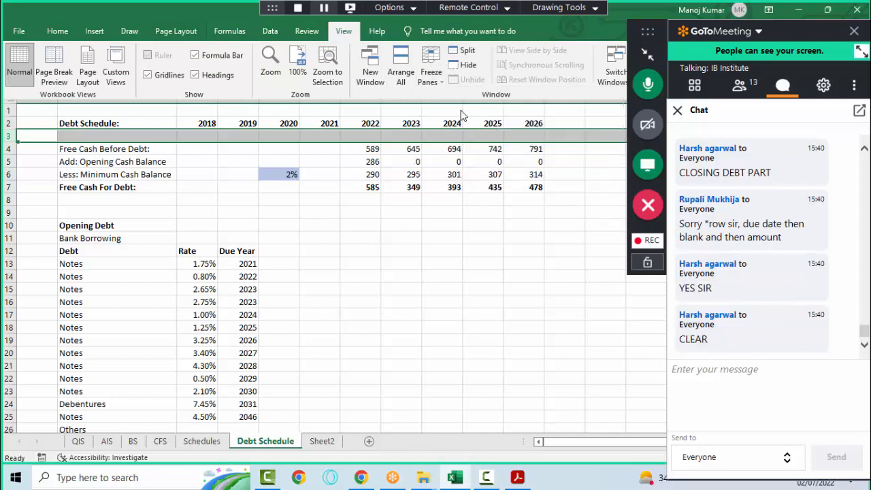
{"action": "left_click", "coordinate": [344, 249]}
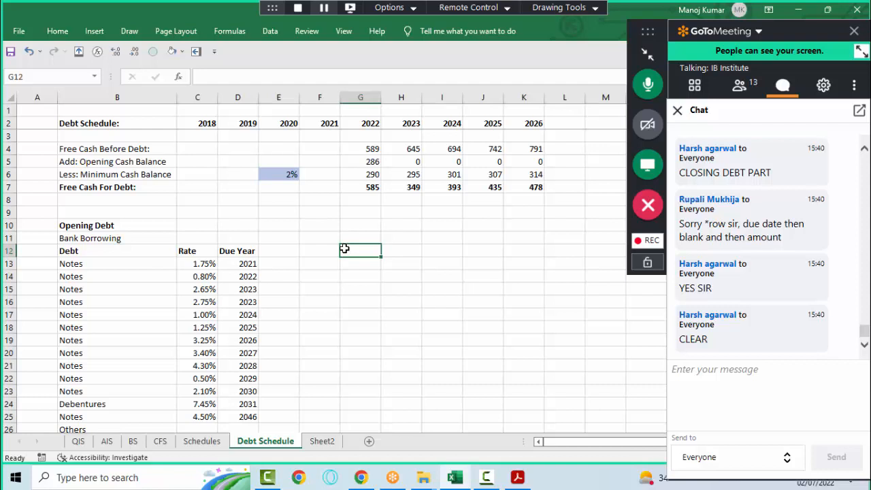
{"action": "left_click", "coordinate": [242, 336]}
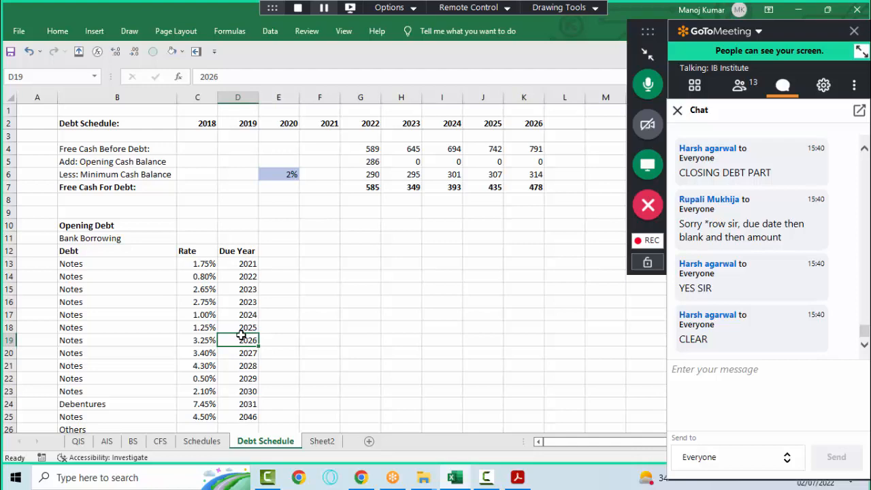
- Look down the Debt Schedule from the Opening Debt table through Change in Debt to the Closing Debt table
{"action": "key", "text": "Down"}
{"action": "key", "text": "Down"}
{"action": "key", "text": "Down"}
{"action": "key", "text": "Down"}
{"action": "key", "text": "Down"}
{"action": "key", "text": "Down"}
{"action": "key", "text": "Down"}
{"action": "key", "text": "Down"}
{"action": "key", "text": "Down"}
{"action": "key", "text": "Down"}
{"action": "key", "text": "Down"}
{"action": "key", "text": "Down"}
{"action": "key", "text": "Down"}
{"action": "key", "text": "Down"}
{"action": "key", "text": "Down"}
{"action": "key", "text": "Down"}
{"action": "key", "text": "Down"}
{"action": "key", "text": "Down"}
{"action": "key", "text": "Down"}
{"action": "key", "text": "Down"}
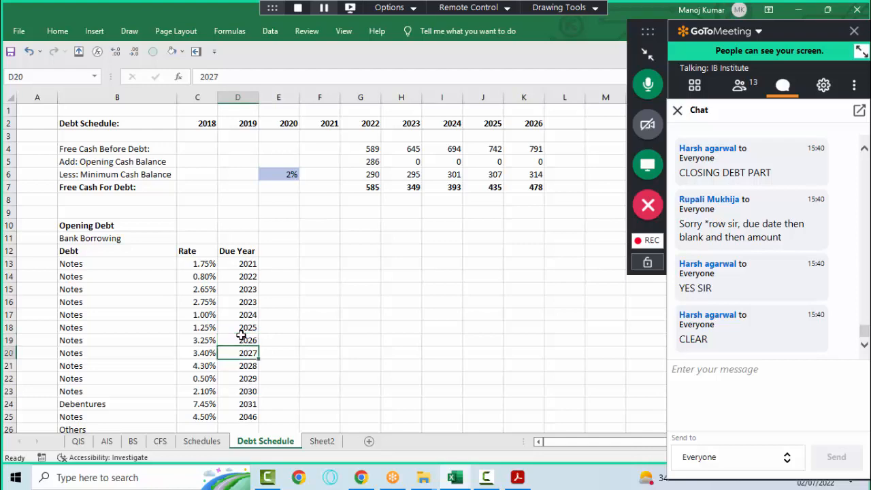
{"action": "key", "text": "Down"}
{"action": "key", "text": "Down"}
{"action": "key", "text": "Down"}
{"action": "key", "text": "Down"}
{"action": "key", "text": "Down"}
{"action": "key", "text": "Down"}
{"action": "key", "text": "Down"}
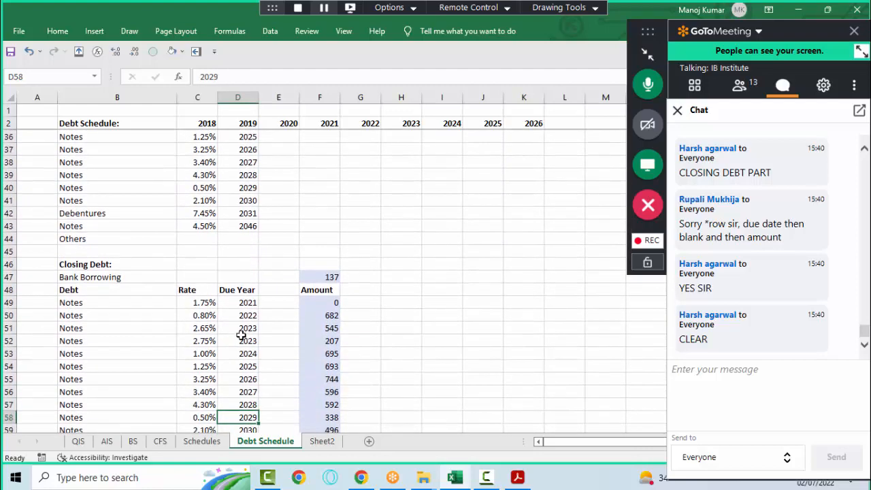
{"action": "key", "text": "Up"}
{"action": "key", "text": "Up"}
{"action": "key", "text": "Up"}
{"action": "key", "text": "Up"}
{"action": "key", "text": "Up"}
{"action": "key", "text": "Up"}
{"action": "key", "text": "Up"}
{"action": "key", "text": "Up"}
{"action": "key", "text": "Up"}
{"action": "key", "text": "Up"}
{"action": "key", "text": "Up"}
{"action": "key", "text": "Up"}
{"action": "key", "text": "Up"}
{"action": "key", "text": "Up"}
{"action": "key", "text": "Up"}
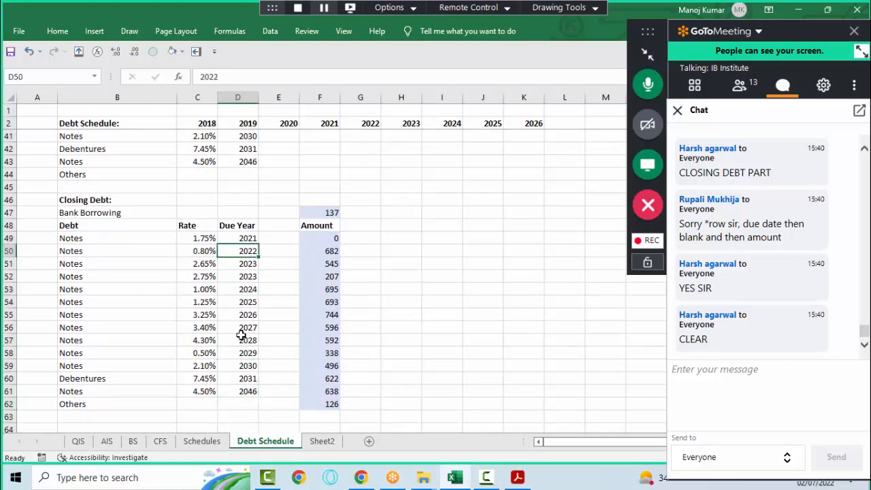
- Try to insert a blank row above the Closing Debt table's column headings
{"action": "key", "text": "shift+space"}
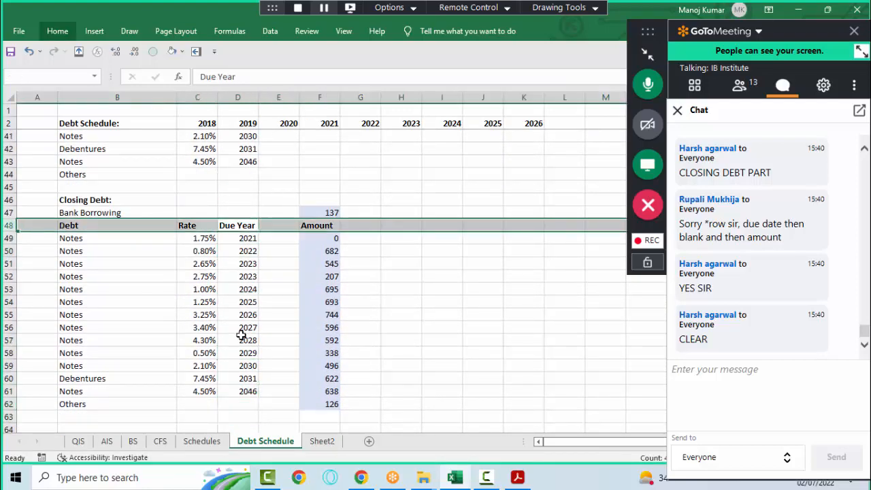
{"action": "key", "text": "ctrl+shift+plus"}
{"action": "key", "text": "Down"}
{"action": "key", "text": "Right"}
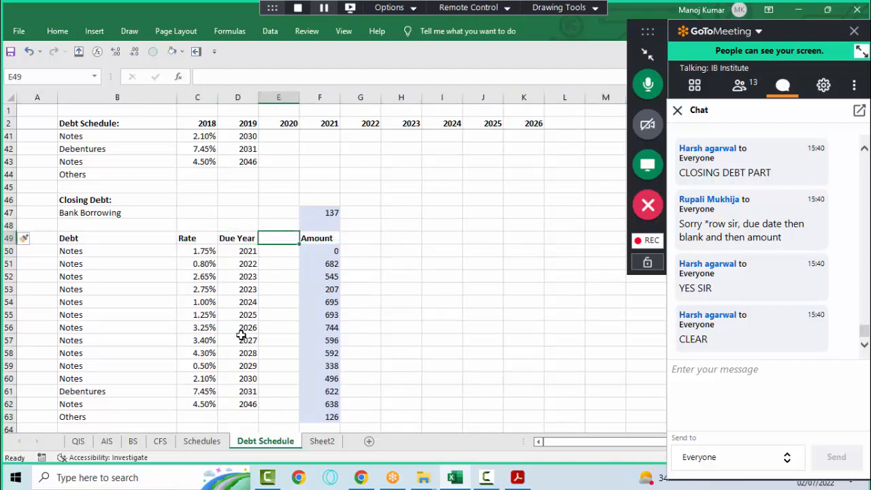
{"action": "key", "text": "ctrl+z"}
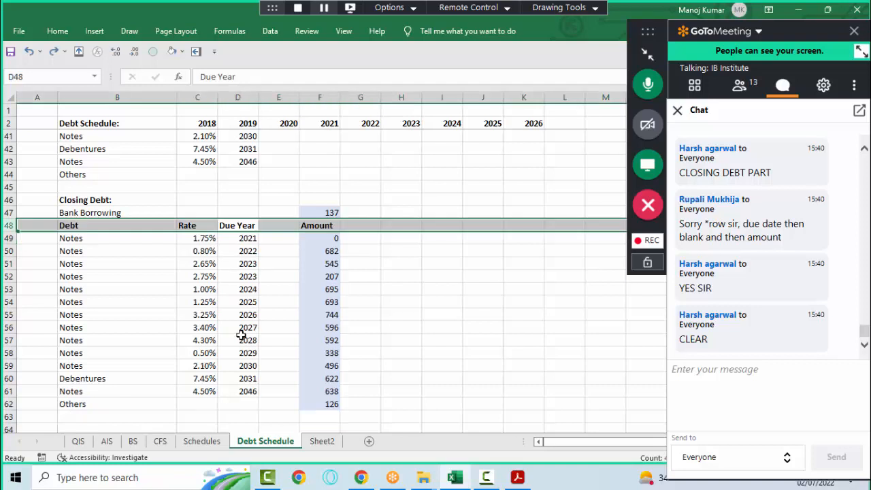
- Highlight the 2021 Closing Debt amounts F47:F62, from Bank Borrowing down through Others
{"action": "key", "text": "Right"}
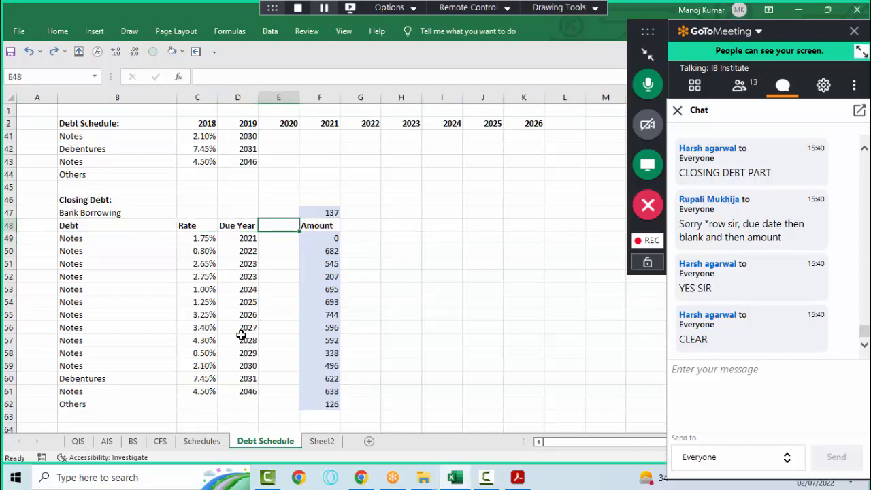
{"action": "key", "text": "Right"}
{"action": "key", "text": "Up"}
{"action": "key", "text": "ctrl+shift+Down"}
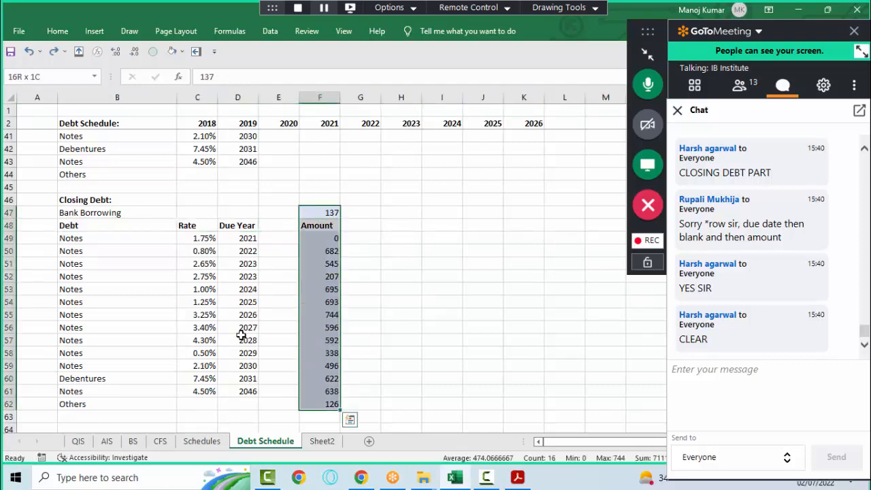
{"action": "key", "text": "Right"}
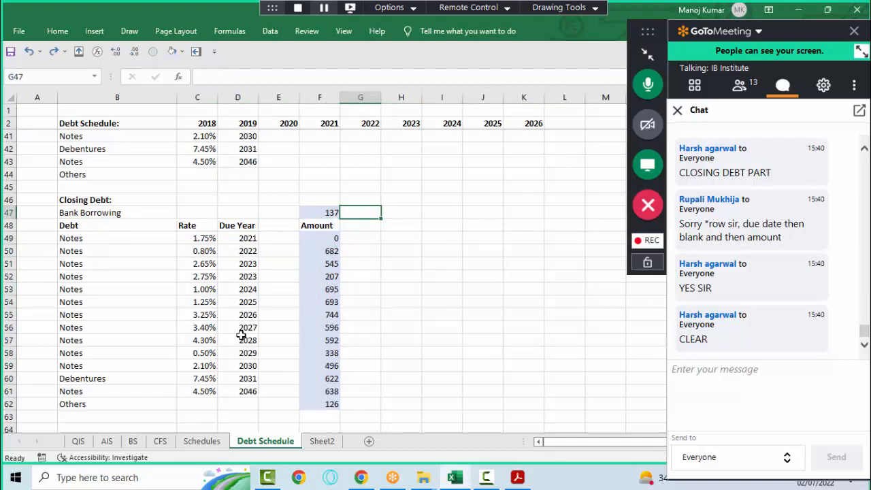
- Link the 2022 Opening Debt for Bank Borrowing in G11 to the 2021 Closing Debt with the formula =F47
{"action": "key", "text": "Up"}
{"action": "key", "text": "Up"}
{"action": "key", "text": "Up"}
{"action": "key", "text": "Up"}
{"action": "key", "text": "Up"}
{"action": "key", "text": "Up"}
{"action": "key", "text": "Up"}
{"action": "key", "text": "Up"}
{"action": "key", "text": "Up"}
{"action": "key", "text": "Up"}
{"action": "key", "text": "Up"}
{"action": "key", "text": "Up"}
{"action": "key", "text": "Up"}
{"action": "key", "text": "Up"}
{"action": "key", "text": "Up"}
{"action": "key", "text": "Up"}
{"action": "key", "text": "Up"}
{"action": "key", "text": "Up"}
{"action": "key", "text": "Up"}
{"action": "key", "text": "Up"}
{"action": "key", "text": "Up"}
{"action": "key", "text": "Up"}
{"action": "key", "text": "Up"}
{"action": "key", "text": "Up"}
{"action": "key", "text": "Up"}
{"action": "key", "text": "Up"}
{"action": "key", "text": "Up"}
{"action": "key", "text": "Up"}
{"action": "key", "text": "Up"}
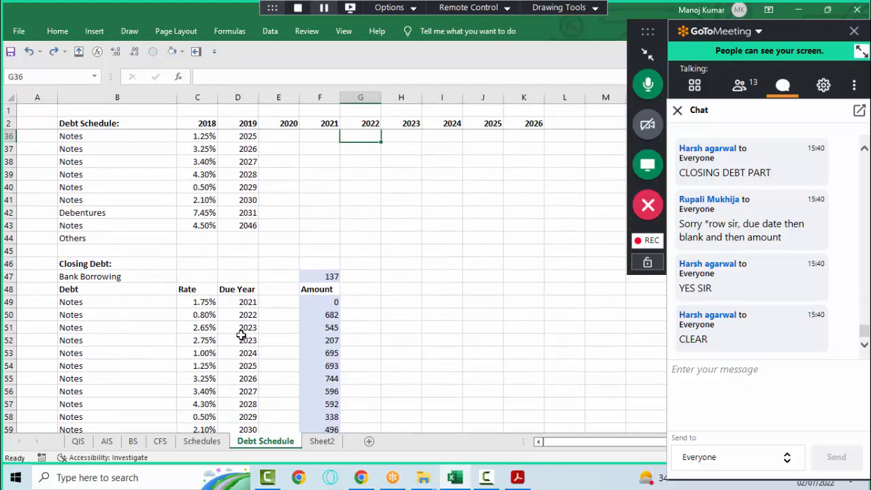
{"action": "key", "text": "Up"}
{"action": "key", "text": "Up"}
{"action": "key", "text": "Up"}
{"action": "key", "text": "Up"}
{"action": "key", "text": "Up"}
{"action": "key", "text": "Up"}
{"action": "key", "text": "Up"}
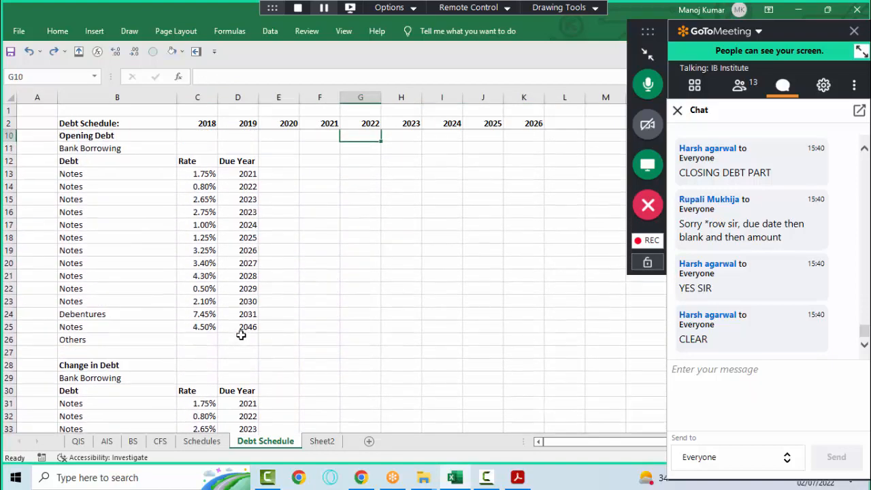
{"action": "key", "text": "Down"}
{"action": "key", "text": "Down"}
{"action": "key", "text": "Down"}
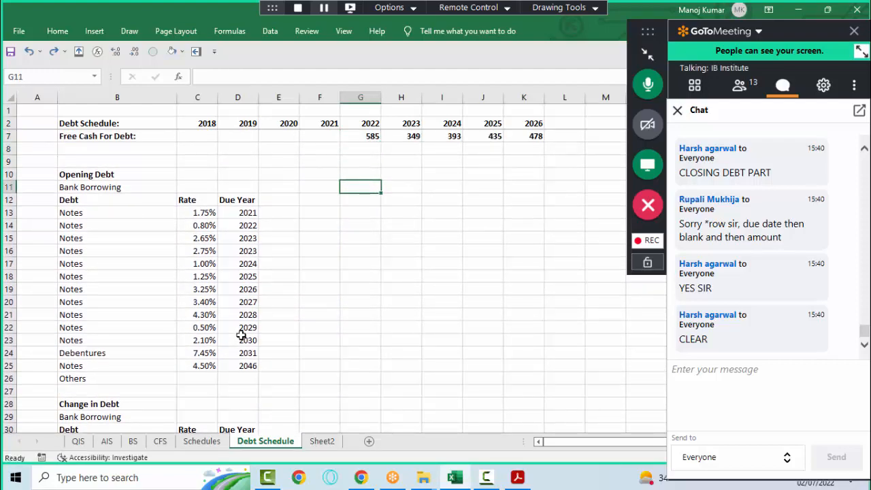
{"action": "type", "text": "="}
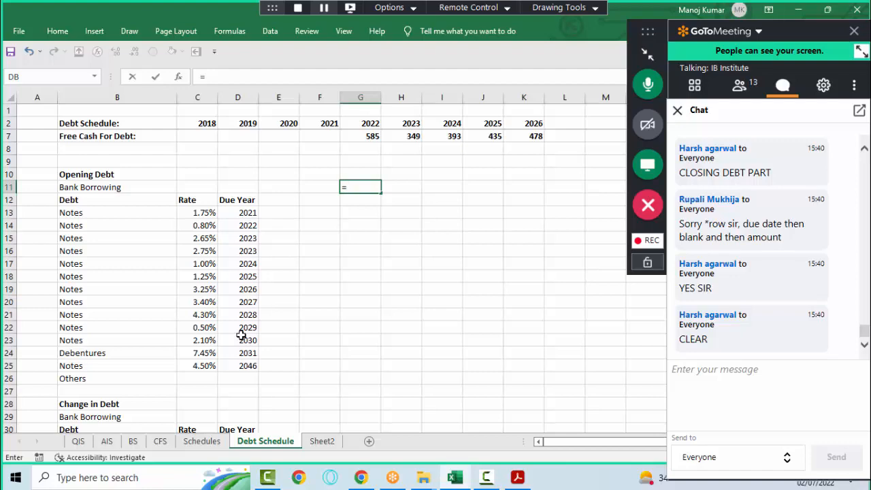
{"action": "key", "text": "Left"}
{"action": "key", "text": "Down"}
{"action": "key", "text": "Down"}
{"action": "key", "text": "Down"}
{"action": "key", "text": "Down"}
{"action": "key", "text": "Down"}
{"action": "key", "text": "Down"}
{"action": "key", "text": "Down"}
{"action": "key", "text": "Down"}
{"action": "key", "text": "Down"}
{"action": "key", "text": "Down"}
{"action": "key", "text": "Down"}
{"action": "key", "text": "Down"}
{"action": "key", "text": "Down"}
{"action": "key", "text": "Down"}
{"action": "key", "text": "Down"}
{"action": "key", "text": "Down"}
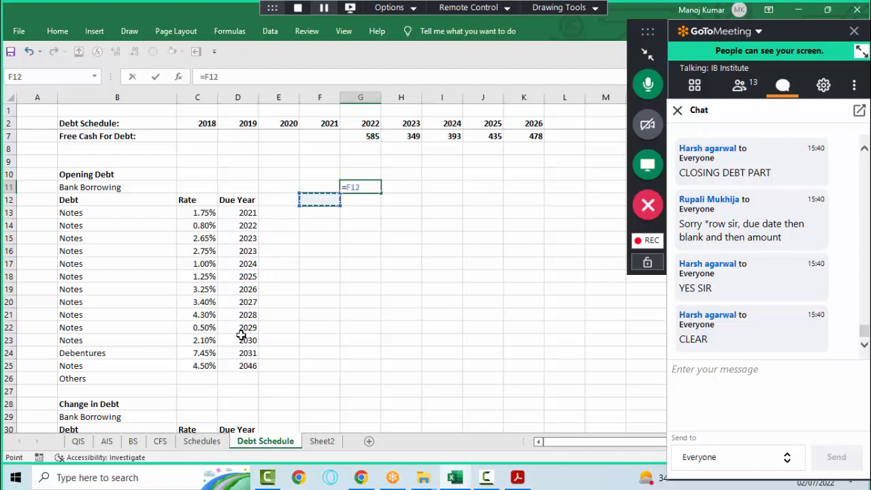
{"action": "key", "text": "Down"}
{"action": "key", "text": "Down"}
{"action": "key", "text": "Down"}
{"action": "key", "text": "Down"}
{"action": "key", "text": "Down"}
{"action": "key", "text": "Down"}
{"action": "key", "text": "Down"}
{"action": "key", "text": "Down"}
{"action": "key", "text": "Down"}
{"action": "key", "text": "Down"}
{"action": "key", "text": "Down"}
{"action": "key", "text": "Down"}
{"action": "key", "text": "Down"}
{"action": "key", "text": "Down"}
{"action": "key", "text": "Down"}
{"action": "key", "text": "Down"}
{"action": "key", "text": "Down"}
{"action": "key", "text": "Down"}
{"action": "key", "text": "Down"}
{"action": "key", "text": "Down"}
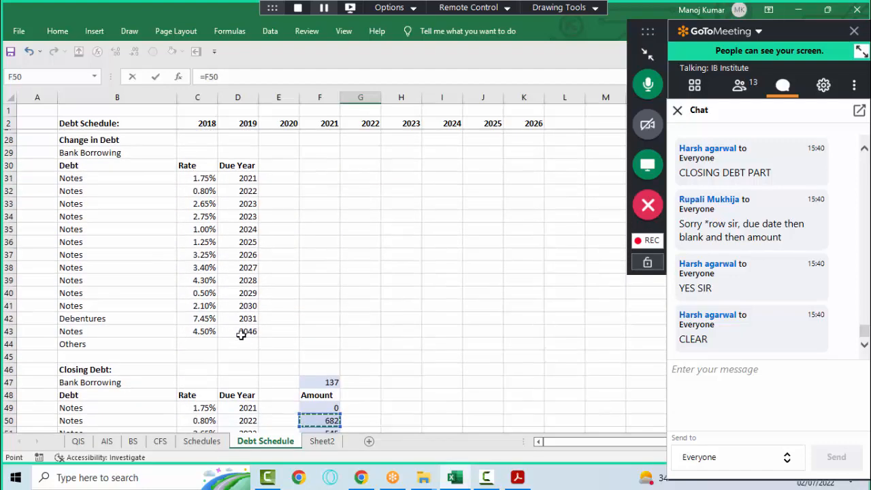
{"action": "key", "text": "Up"}
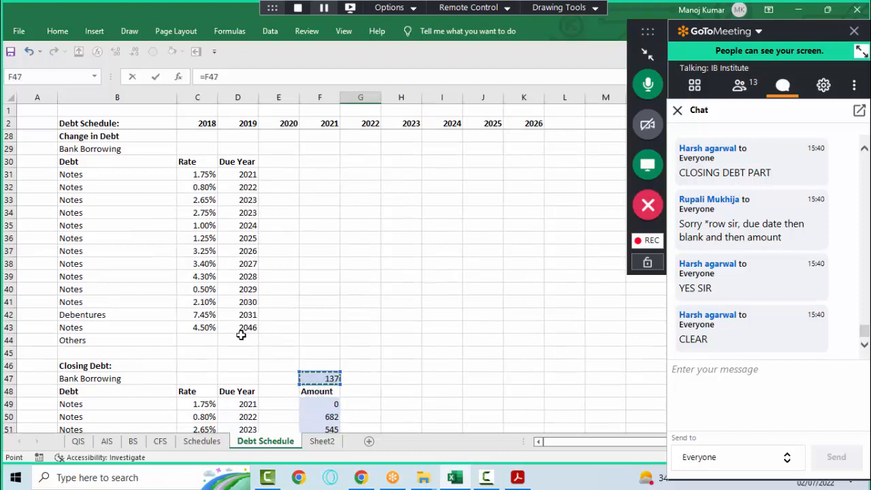
{"action": "key", "text": "ctrl+Return"}
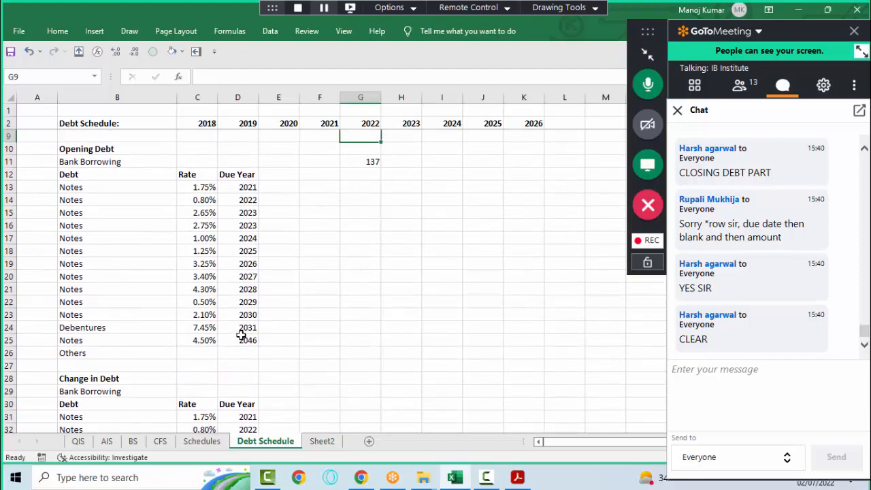
- Copy the Bank Borrowing opening formula from G11 to the 1.75% Notes row in G13
{"action": "key", "text": "Down"}
{"action": "key", "text": "Down"}
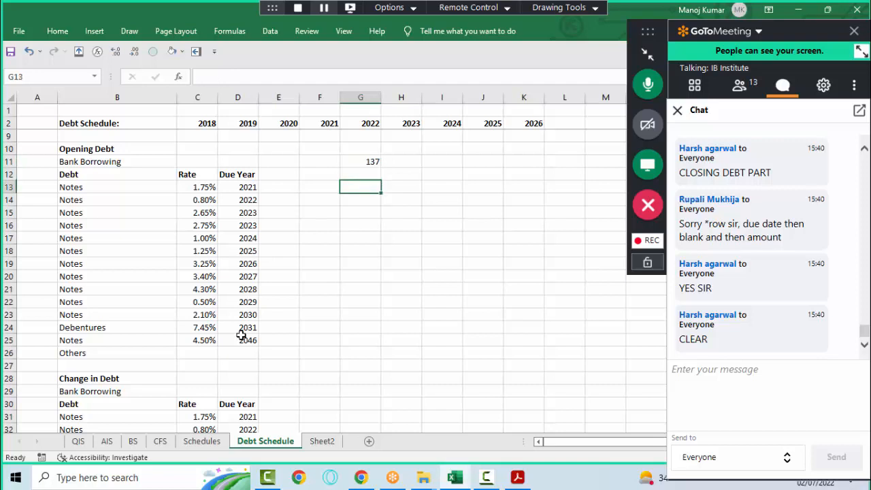
{"action": "key", "text": "Up"}
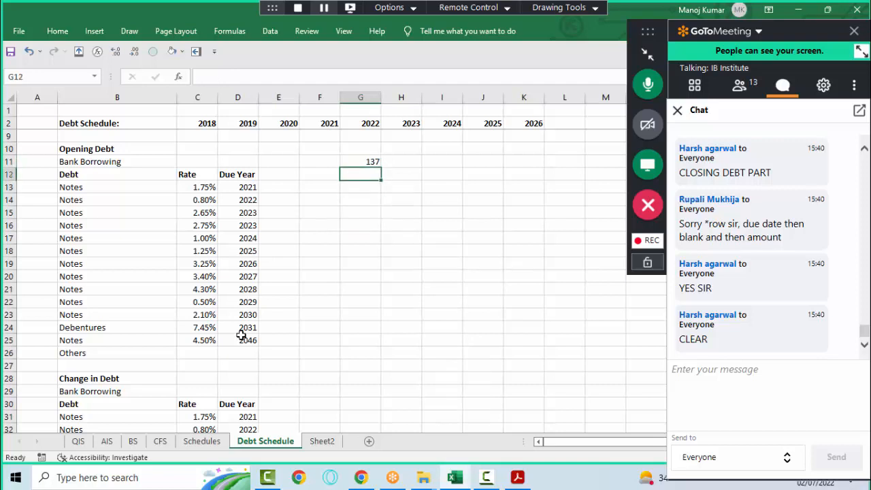
{"action": "key", "text": "Up"}
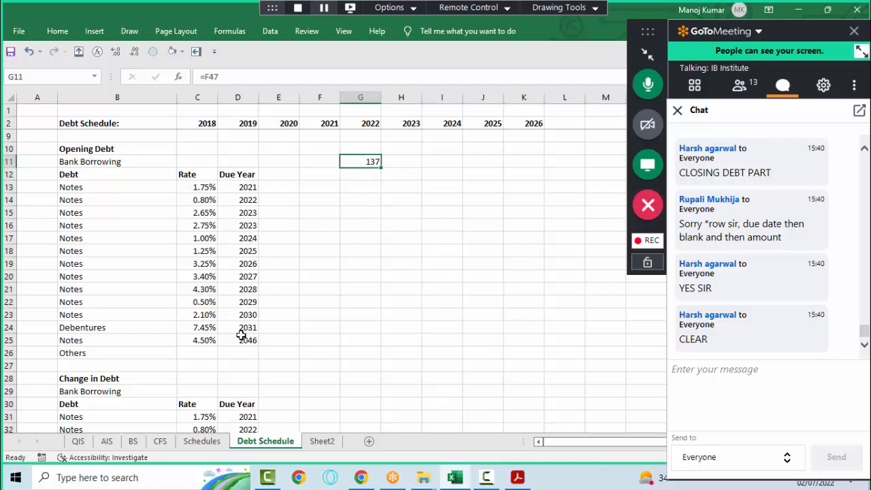
{"action": "key", "text": "ctrl+c"}
{"action": "key", "text": "Down"}
{"action": "key", "text": "Down"}
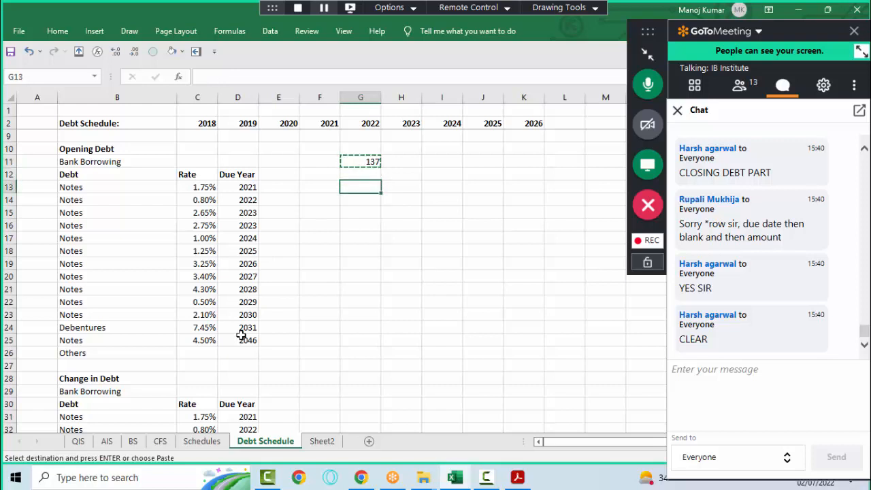
{"action": "key", "text": "Return"}
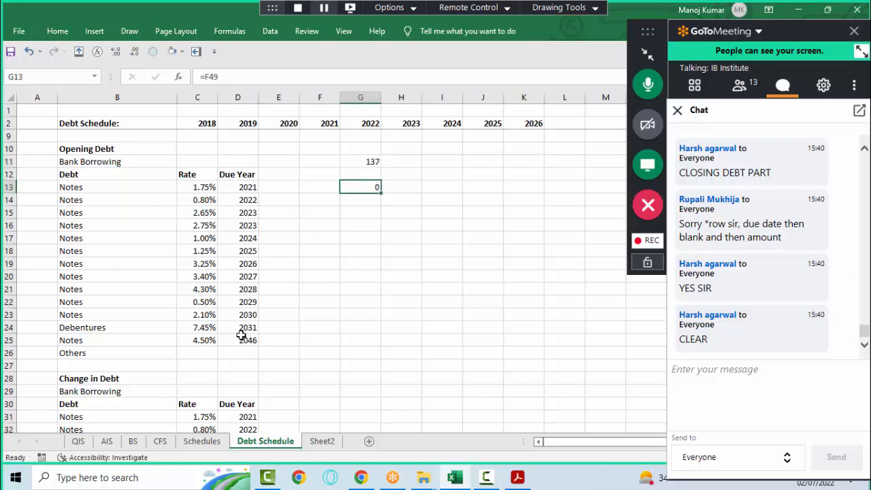
- Inspect the formula in G13, trace it to its Closing Debt source cell, and return to G13
{"action": "key", "text": "F2"}
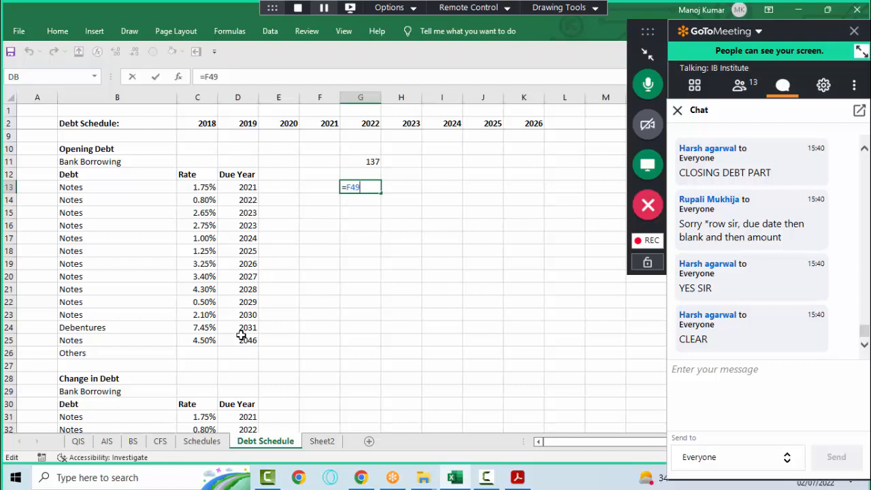
{"action": "key", "text": "Escape"}
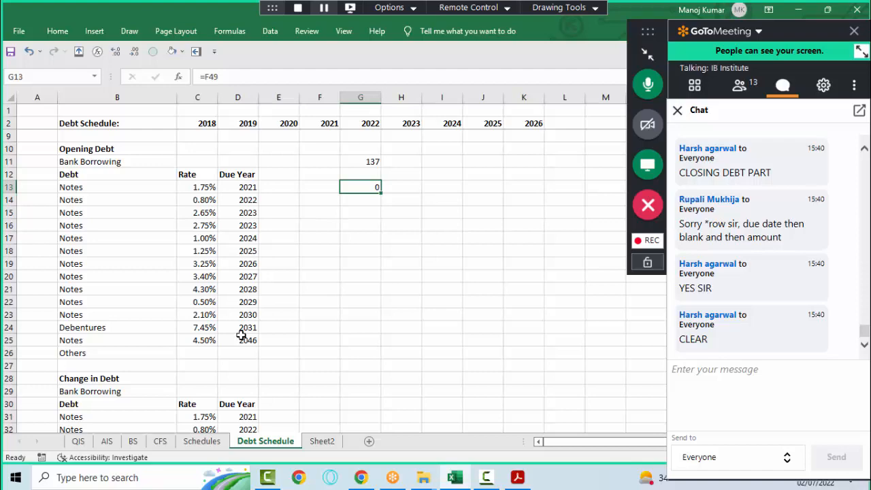
{"action": "key", "text": "ctrl+bracketleft"}
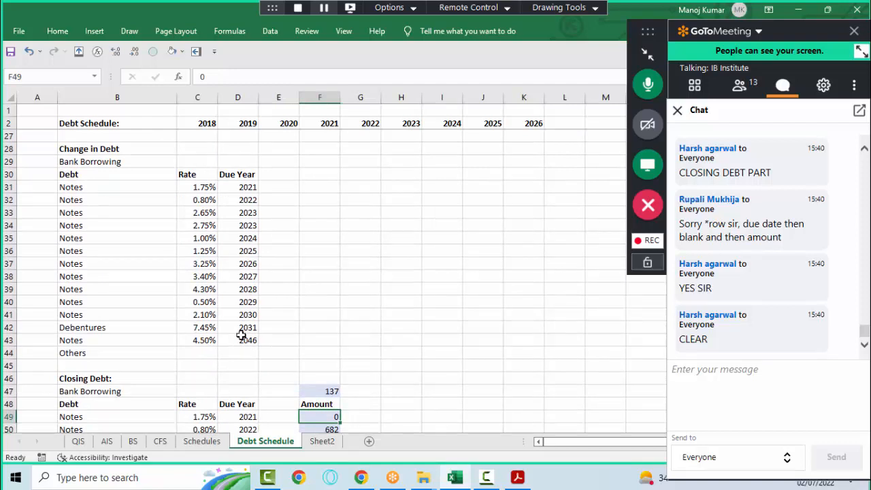
{"action": "key", "text": "F5"}
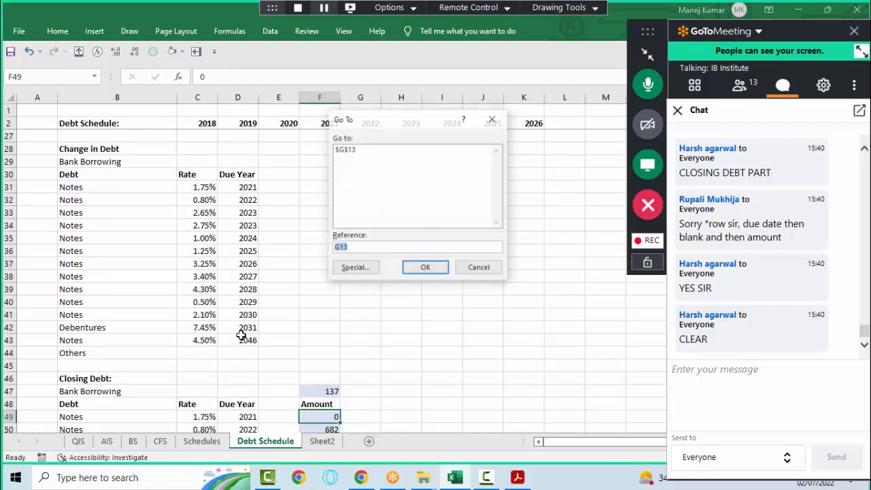
{"action": "key", "text": "Return"}
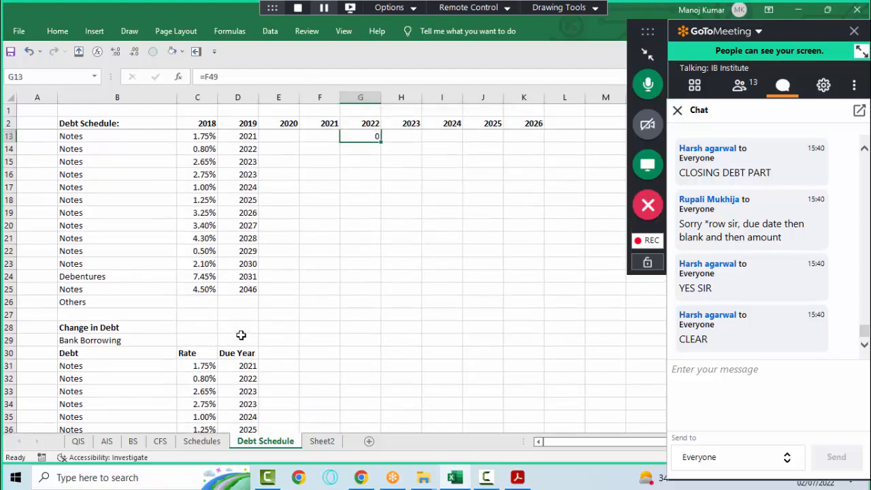
- Fill the 2022 Opening Debt formula down from the 1.75% Notes row to the Others row, G13:G26
{"action": "scroll", "coordinate": [241, 334], "scroll_direction": "up", "scroll_amount": 1}
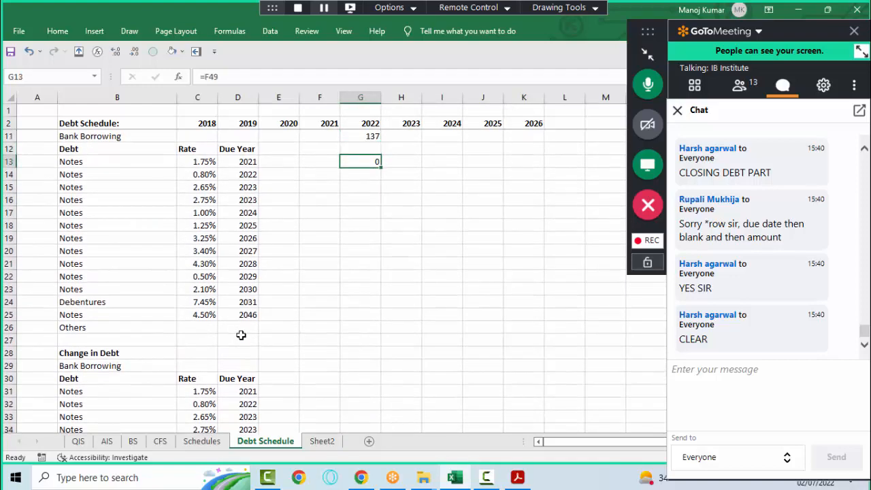
{"action": "key", "text": "shift+Down"}
{"action": "key", "text": "shift+Down"}
{"action": "key", "text": "shift+Down"}
{"action": "key", "text": "shift+Down"}
{"action": "key", "text": "shift+Down"}
{"action": "key", "text": "shift+Down"}
{"action": "key", "text": "shift+Down"}
{"action": "key", "text": "shift+Down"}
{"action": "key", "text": "shift+Down"}
{"action": "key", "text": "shift+Down"}
{"action": "key", "text": "shift+Down"}
{"action": "key", "text": "shift+Down"}
{"action": "key", "text": "shift+Down"}
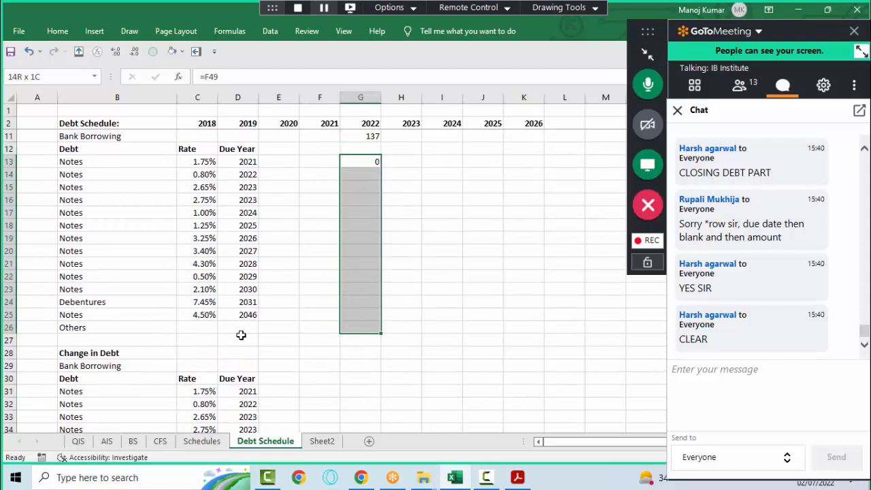
{"action": "key", "text": "ctrl+d"}
- Fill the 2022 Opening Debt formulas in G11:G26 across the years 2023 to 2026, through column K
{"action": "key", "text": "Up"}
{"action": "key", "text": "Up"}
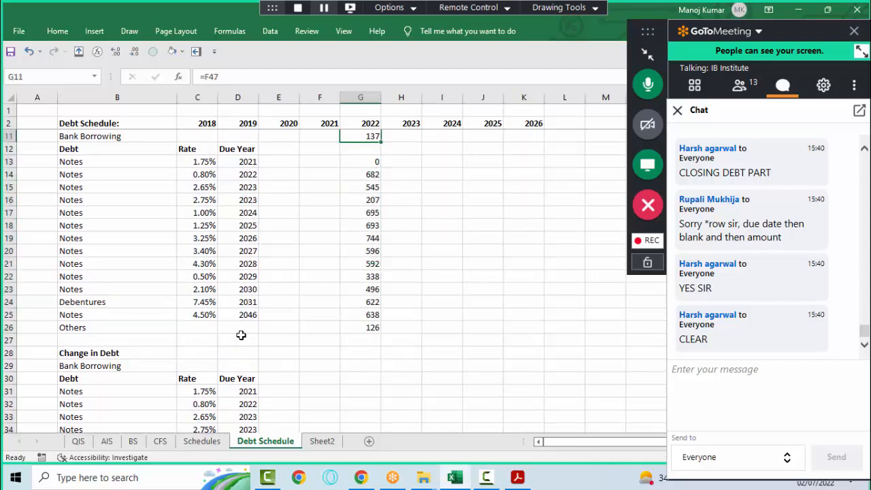
{"action": "key", "text": "shift+Down"}
{"action": "key", "text": "shift+Down"}
{"action": "key", "text": "ctrl+shift+Down"}
{"action": "key", "text": "shift+Right"}
{"action": "key", "text": "shift+Right"}
{"action": "key", "text": "shift+Right"}
{"action": "key", "text": "shift+Right"}
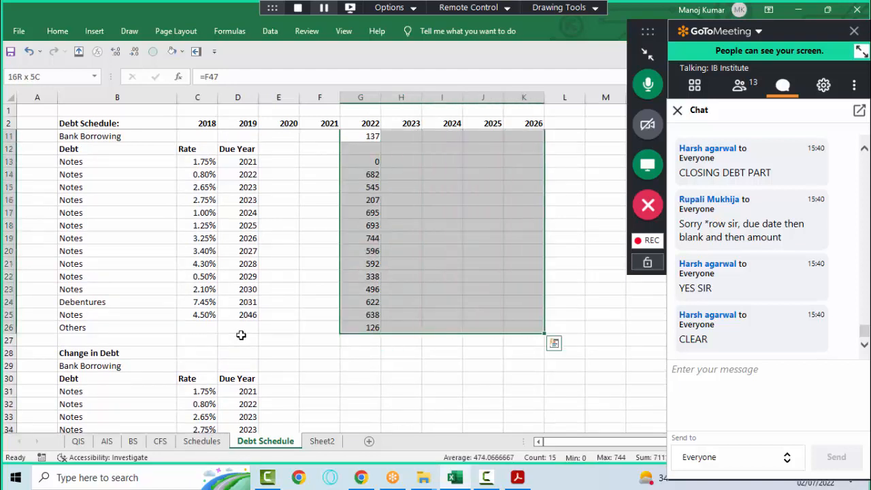
{"action": "key", "text": "ctrl+r"}
- Highlight the 2023 to 2026 Opening Debt cells H11:K26 to examine the copied formulas
{"action": "key", "text": "Right"}
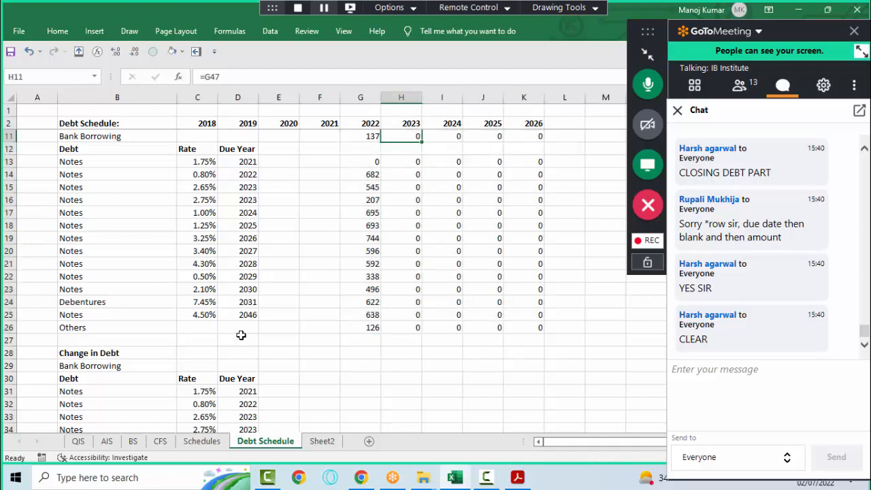
{"action": "key", "text": "shift+Right"}
{"action": "key", "text": "shift+Right"}
{"action": "key", "text": "shift+Right"}
{"action": "key", "text": "shift+Down"}
{"action": "key", "text": "shift+Down"}
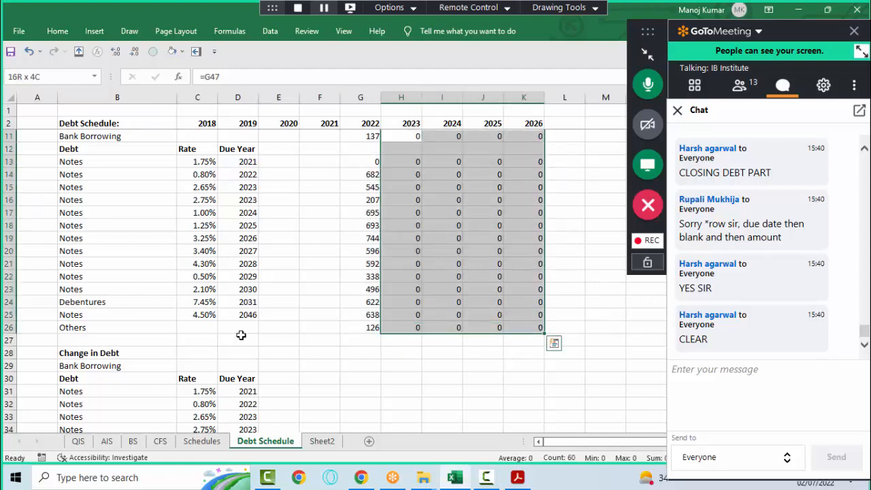
- Calculate the 2022 Closing Debt for Bank Borrowing in G47 as opening debt plus change in debt with =G11+G29
{"action": "key", "text": "Left"}
{"action": "key", "text": "Up"}
{"action": "key", "text": "Down"}
{"action": "key", "text": "Down"}
{"action": "key", "text": "Down"}
{"action": "key", "text": "Down"}
{"action": "key", "text": "Down"}
{"action": "key", "text": "Down"}
{"action": "key", "text": "Down"}
{"action": "key", "text": "Down"}
{"action": "key", "text": "Down"}
{"action": "key", "text": "Down"}
{"action": "key", "text": "Down"}
{"action": "key", "text": "Down"}
{"action": "key", "text": "Down"}
{"action": "key", "text": "Down"}
{"action": "key", "text": "Down"}
{"action": "key", "text": "Down"}
{"action": "key", "text": "Down"}
{"action": "key", "text": "Down"}
{"action": "key", "text": "Down"}
{"action": "key", "text": "Down"}
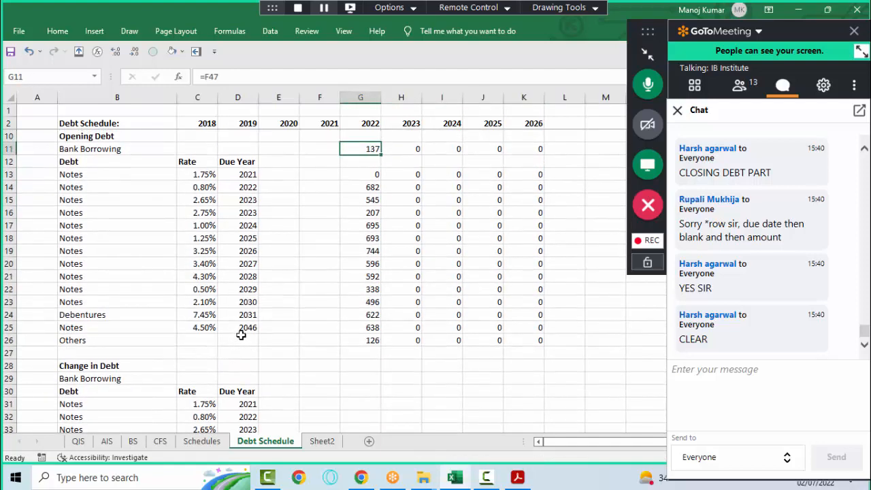
{"action": "key", "text": "Down"}
{"action": "key", "text": "Down"}
{"action": "key", "text": "Down"}
{"action": "key", "text": "Down"}
{"action": "key", "text": "Down"}
{"action": "key", "text": "Down"}
{"action": "key", "text": "Down"}
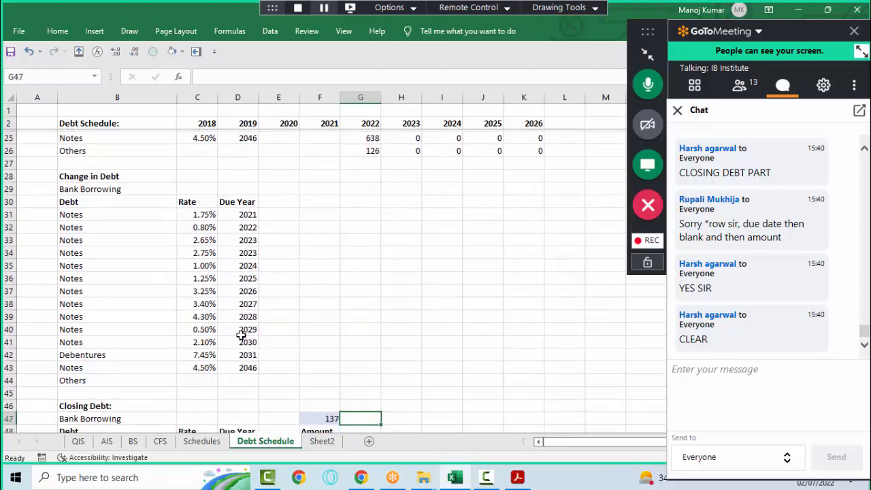
{"action": "key", "text": "Up"}
{"action": "key", "text": "Up"}
{"action": "key", "text": "Up"}
{"action": "key", "text": "Up"}
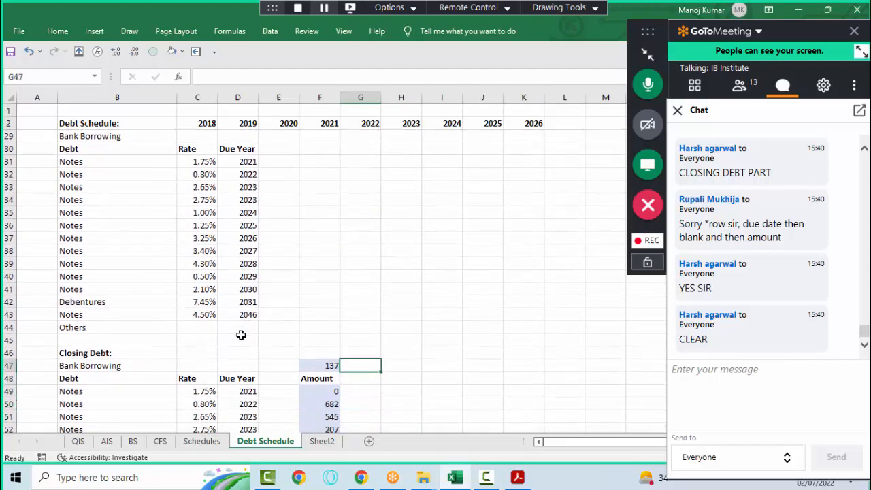
{"action": "type", "text": "="}
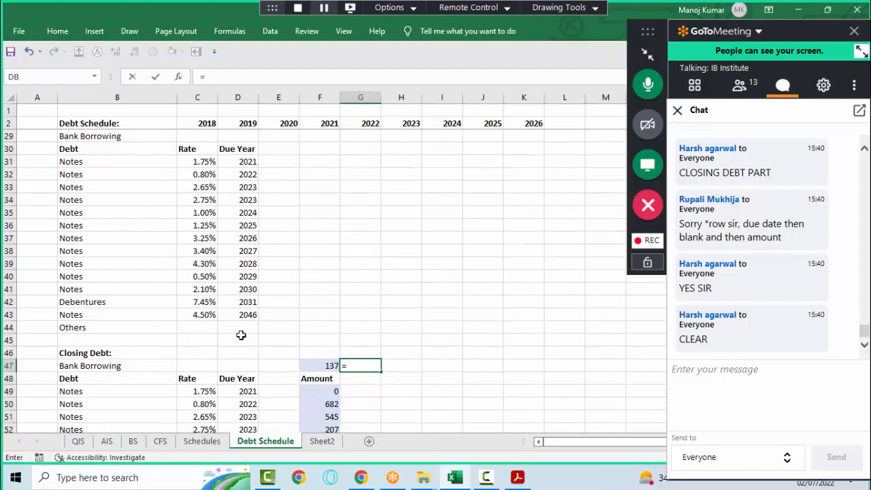
{"action": "key", "text": "Up"}
{"action": "key", "text": "Up"}
{"action": "key", "text": "Up"}
{"action": "key", "text": "Up"}
{"action": "key", "text": "Up"}
{"action": "key", "text": "Up"}
{"action": "key", "text": "Up"}
{"action": "key", "text": "Up"}
{"action": "key", "text": "Up"}
{"action": "key", "text": "Up"}
{"action": "key", "text": "Up"}
{"action": "key", "text": "Up"}
{"action": "key", "text": "Up"}
{"action": "key", "text": "Up"}
{"action": "key", "text": "Up"}
{"action": "key", "text": "Up"}
{"action": "key", "text": "Up"}
{"action": "key", "text": "Up"}
{"action": "key", "text": "Up"}
{"action": "key", "text": "Up"}
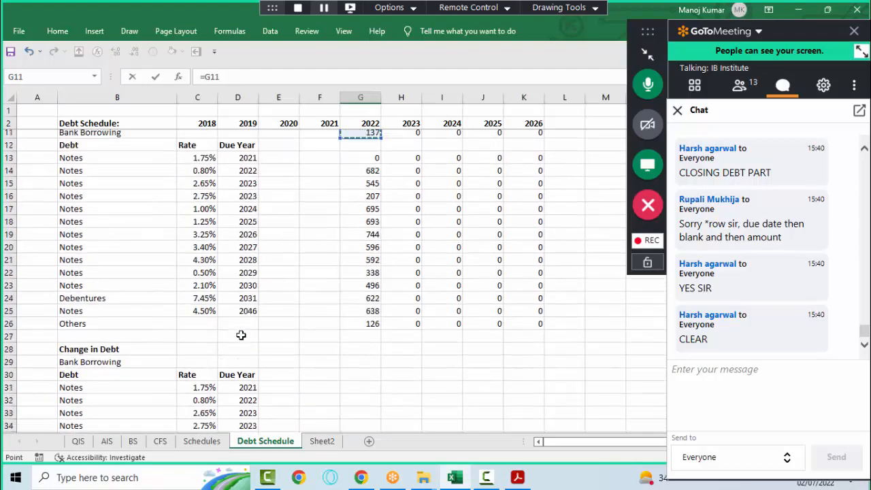
{"action": "type", "text": "+"}
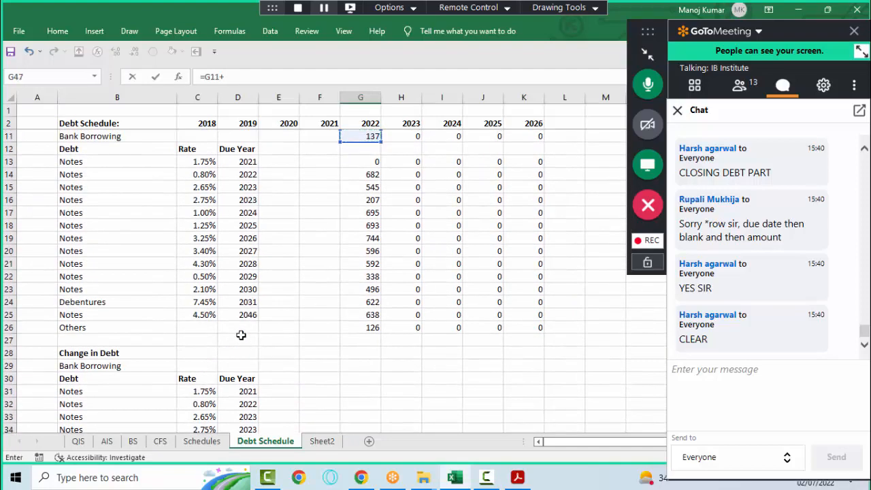
{"action": "left_click", "coordinate": [349, 362]}
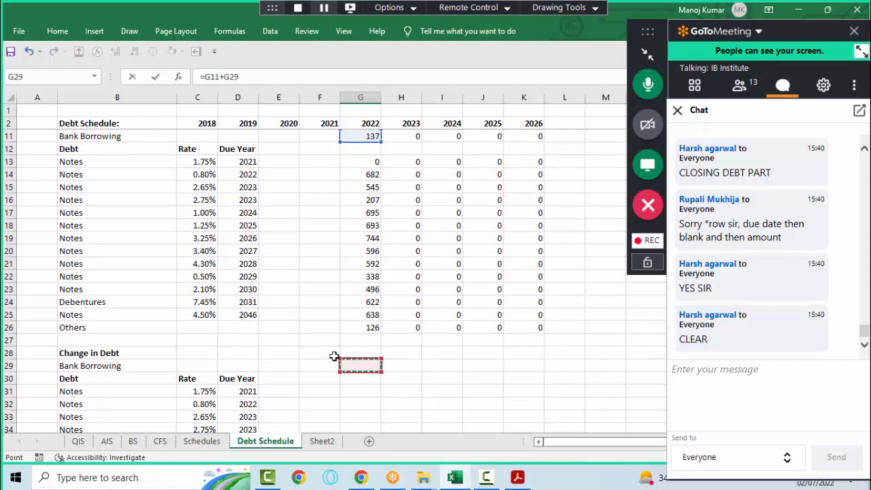
{"action": "left_click_drag", "start_coordinate": [328, 353], "coordinate": [396, 376]}
{"action": "left_click_drag", "start_coordinate": [329, 379], "coordinate": [392, 380]}
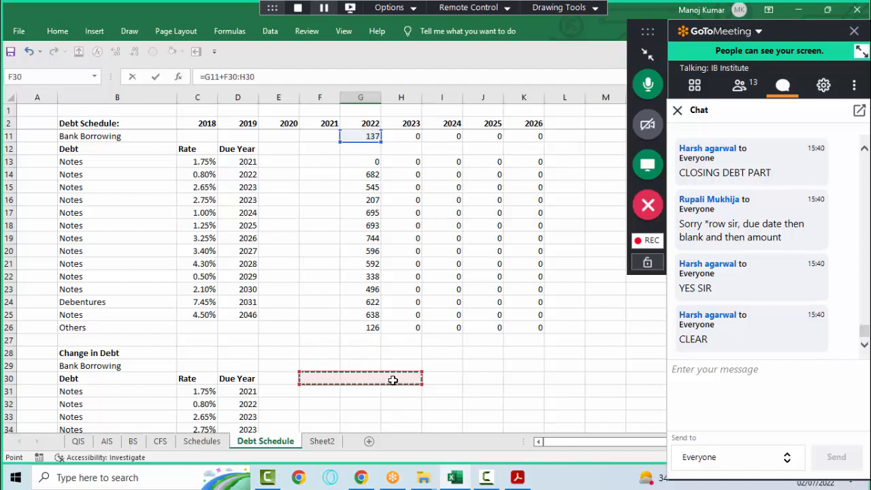
{"action": "left_click", "coordinate": [358, 366]}
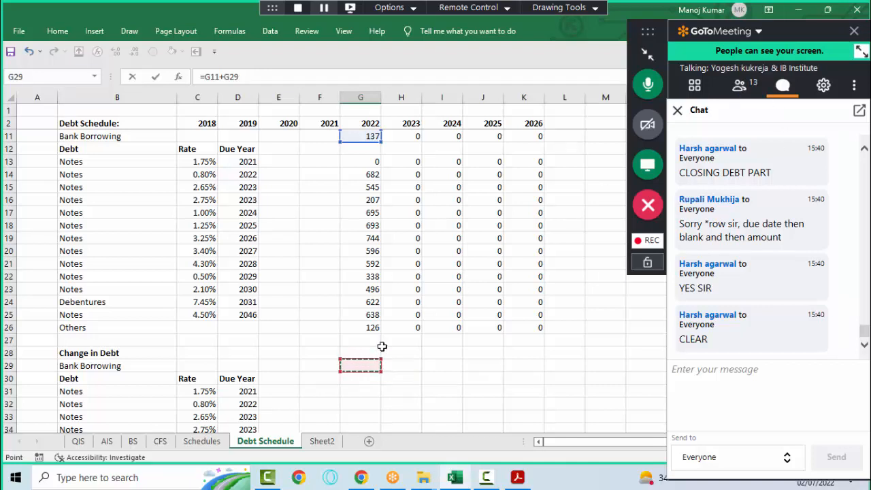
{"action": "key", "text": "Return"}
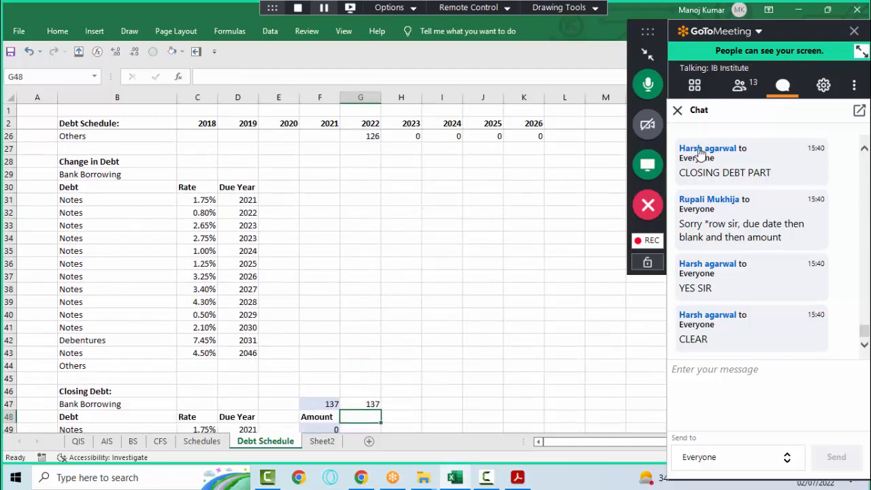
- Show the participants list in the GoToMeeting panel
{"action": "left_click", "coordinate": [743, 85]}
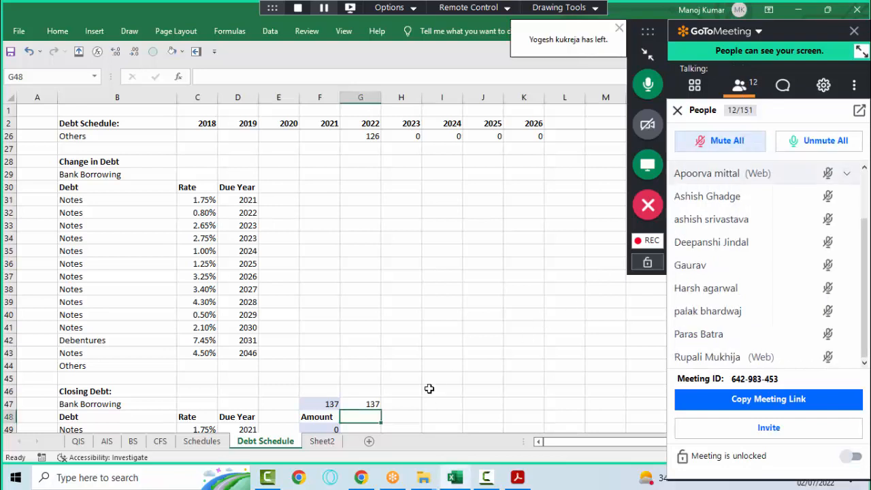
- Fill the Bank Borrowing Closing Debt formula from G47 across to 2026 in K47
{"action": "key", "text": "Up"}
{"action": "key", "text": "shift+Right"}
{"action": "key", "text": "shift+Right"}
{"action": "key", "text": "shift+Right"}
{"action": "key", "text": "shift+Right"}
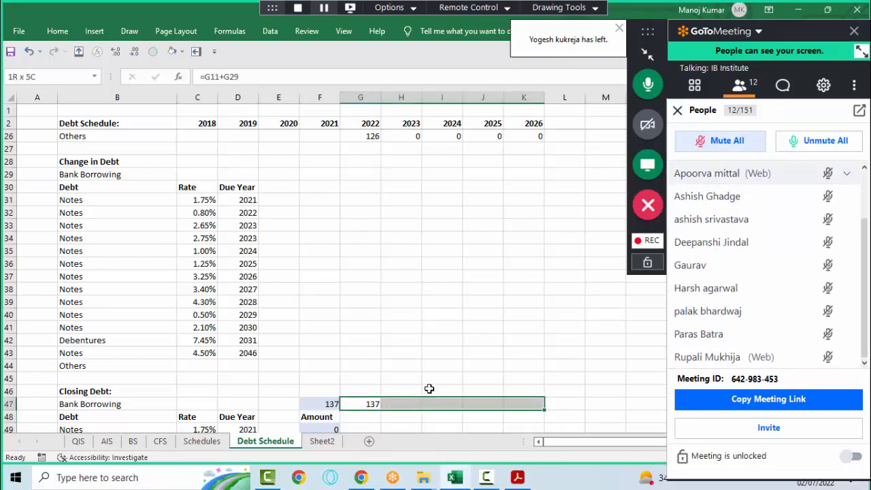
{"action": "key", "text": "ctrl+r"}
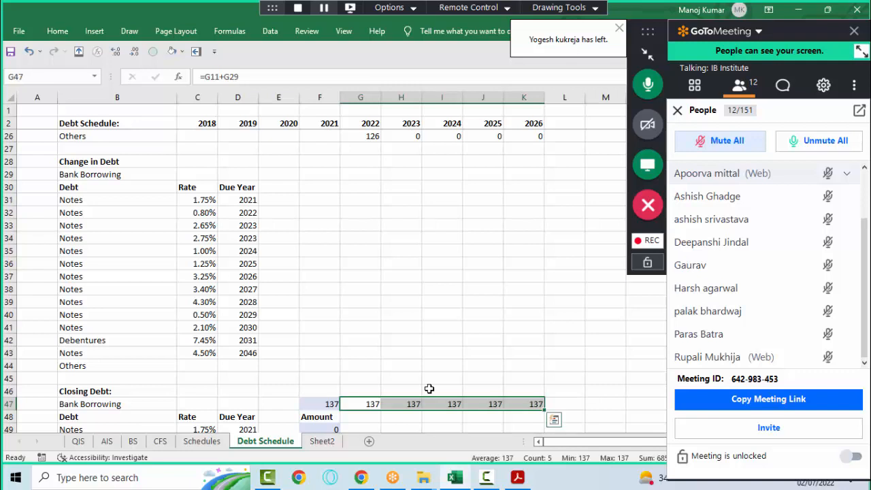
{"action": "key", "text": "Up"}
{"action": "key", "text": "Down"}
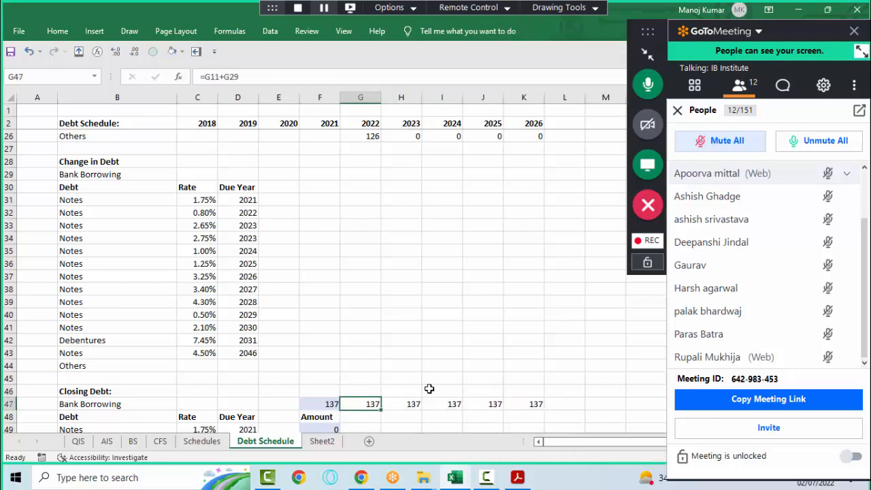
- Copy the Bank Borrowing Closing Debt formulas G47:K47 to the Notes, Debentures and Others rows in G49:K62
{"action": "key", "text": "ctrl+shift+Right"}
{"action": "key", "text": "ctrl+c"}
{"action": "key", "text": "Down"}
{"action": "key", "text": "Down"}
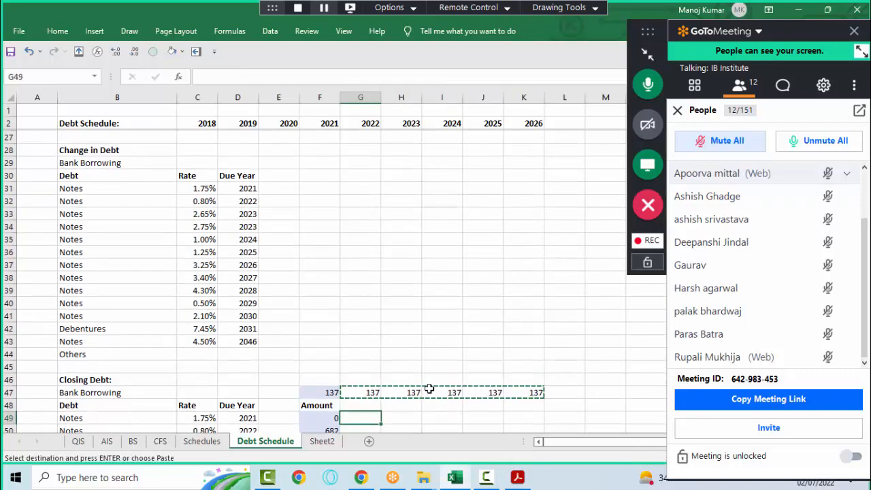
{"action": "key", "text": "shift+Down"}
{"action": "key", "text": "shift+Down"}
{"action": "key", "text": "shift+Down"}
{"action": "key", "text": "shift+Down"}
{"action": "key", "text": "shift+Down"}
{"action": "key", "text": "shift+Down"}
{"action": "key", "text": "shift+Down"}
{"action": "key", "text": "shift+Down"}
{"action": "key", "text": "shift+Down"}
{"action": "key", "text": "shift+Down"}
{"action": "key", "text": "shift+Down"}
{"action": "key", "text": "shift+Down"}
{"action": "key", "text": "shift+Down"}
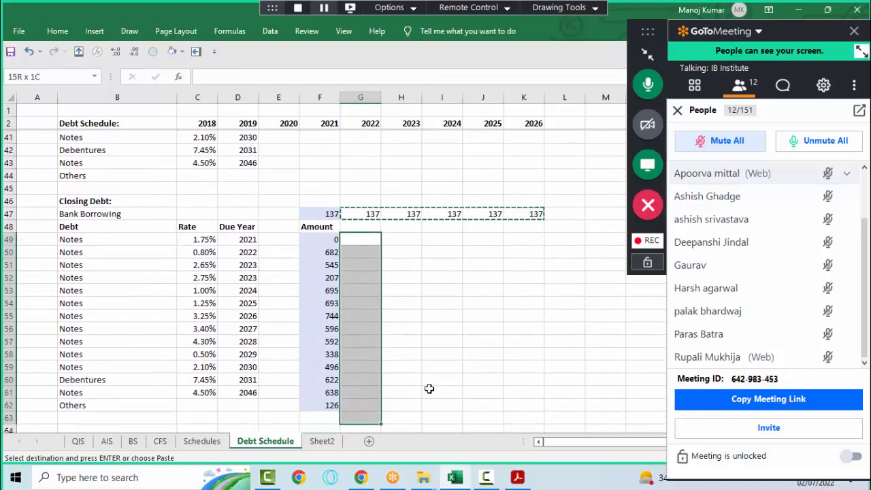
{"action": "key", "text": "Return"}
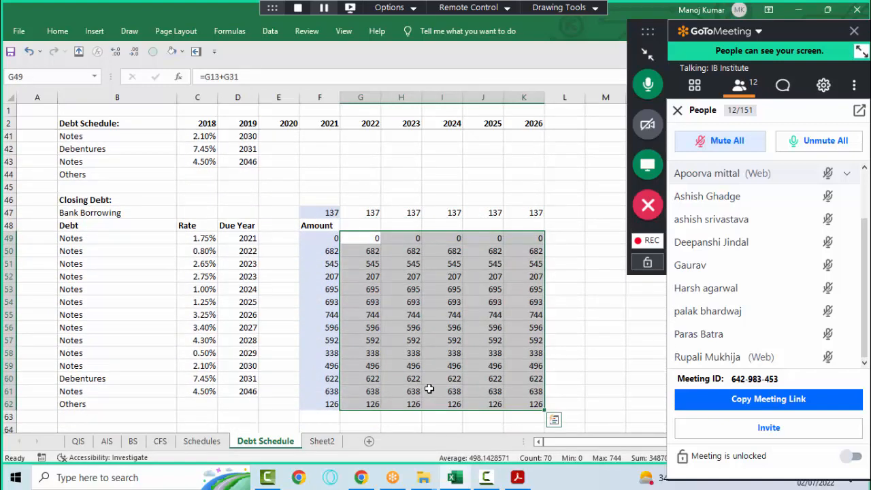
- Clear the example Change in Debt amounts in F18:K21 on Sheet2 and highlight the debt tables and the emptied block
{"action": "left_click", "coordinate": [335, 441]}
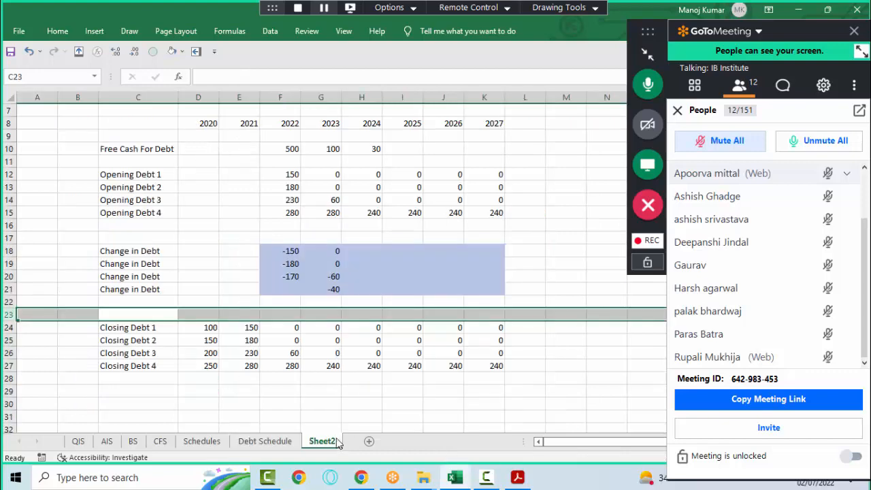
{"action": "left_click_drag", "start_coordinate": [287, 251], "coordinate": [491, 290]}
{"action": "key", "text": "Delete"}
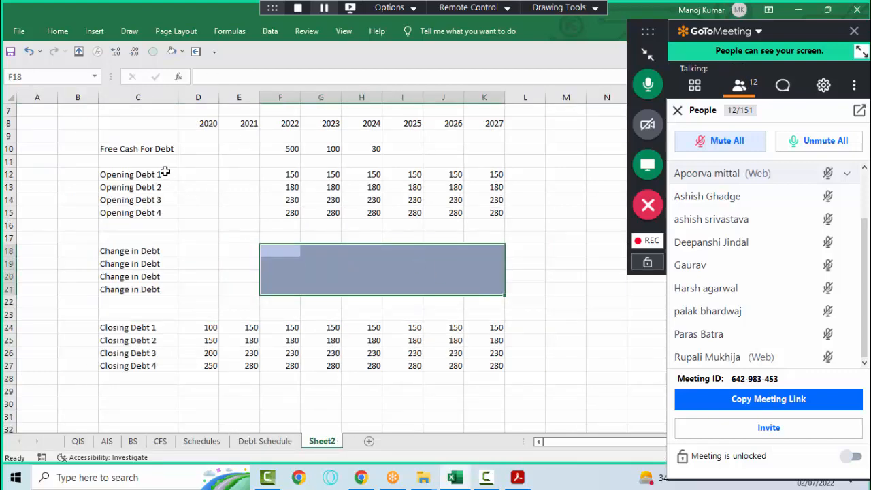
{"action": "left_click_drag", "start_coordinate": [163, 174], "coordinate": [498, 367]}
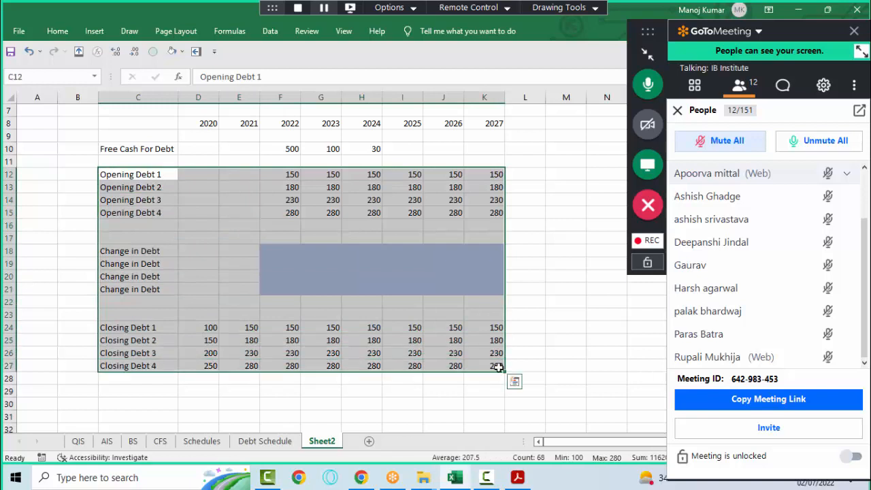
{"action": "left_click_drag", "start_coordinate": [289, 255], "coordinate": [482, 292]}
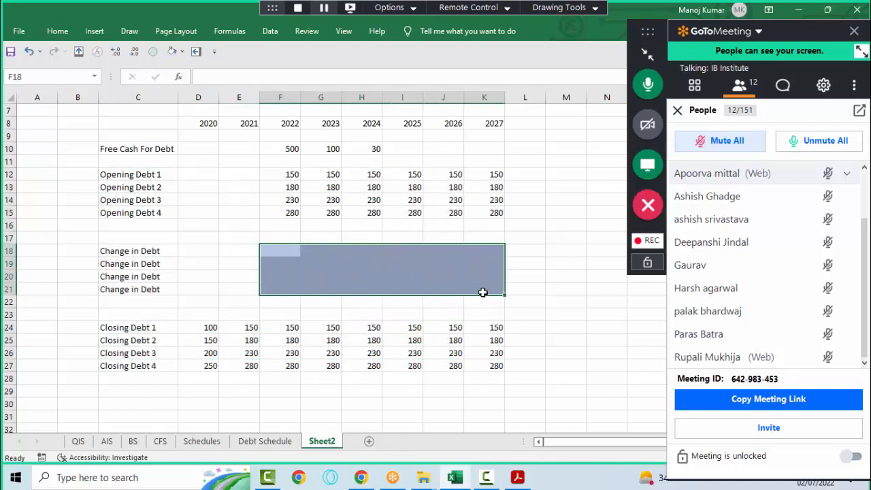
- Return to the Debt Schedule sheet, go through the 2022 Opening Debt column to the Change in Debt section, and save the workbook
{"action": "left_click", "coordinate": [265, 442]}
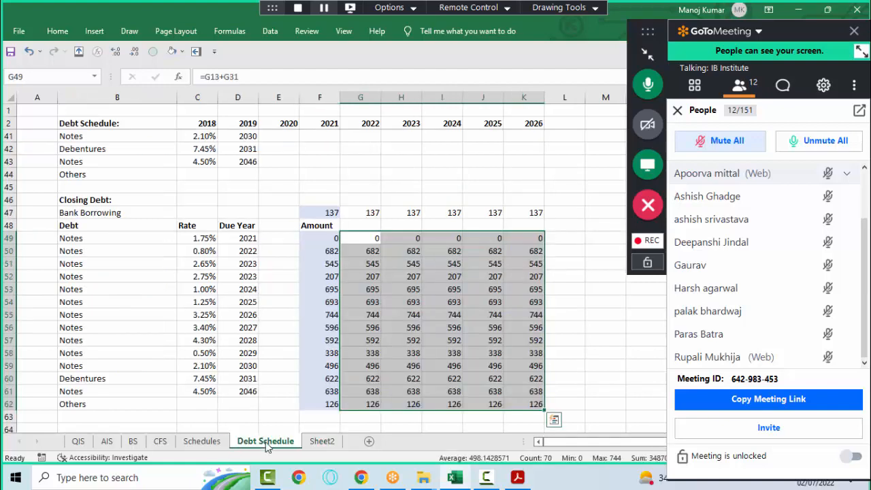
{"action": "key", "text": "ctrl+Up"}
{"action": "key", "text": "ctrl+Up"}
{"action": "key", "text": "ctrl+Up"}
{"action": "key", "text": "ctrl+Up"}
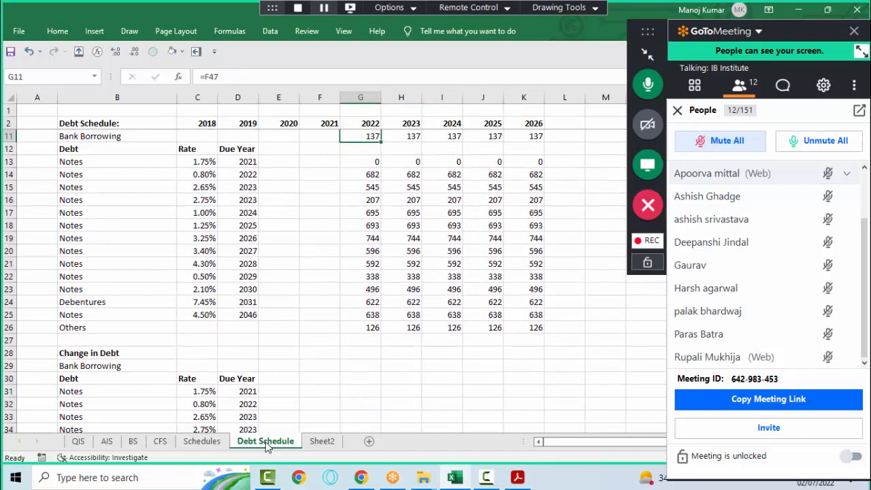
{"action": "key", "text": "Down"}
{"action": "key", "text": "Down"}
{"action": "key", "text": "Down"}
{"action": "key", "text": "Down"}
{"action": "key", "text": "Down"}
{"action": "key", "text": "Down"}
{"action": "key", "text": "Down"}
{"action": "key", "text": "Down"}
{"action": "key", "text": "Down"}
{"action": "key", "text": "Down"}
{"action": "key", "text": "Down"}
{"action": "key", "text": "Down"}
{"action": "key", "text": "Down"}
{"action": "key", "text": "Down"}
{"action": "key", "text": "Down"}
{"action": "key", "text": "Down"}
{"action": "key", "text": "Down"}
{"action": "key", "text": "Down"}
{"action": "key", "text": "Down"}
{"action": "key", "text": "Down"}
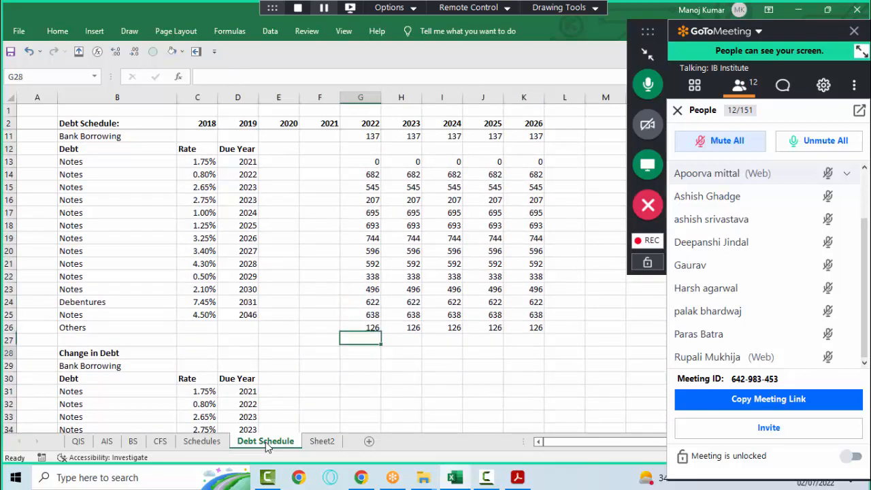
{"action": "key", "text": "ctrl+s"}
- Shade the Bank Borrowing Change in Debt cells G29:K29 for 2022 to 2026 with the light blue fill
{"action": "key", "text": "Up"}
{"action": "key", "text": "Up"}
{"action": "key", "text": "Up"}
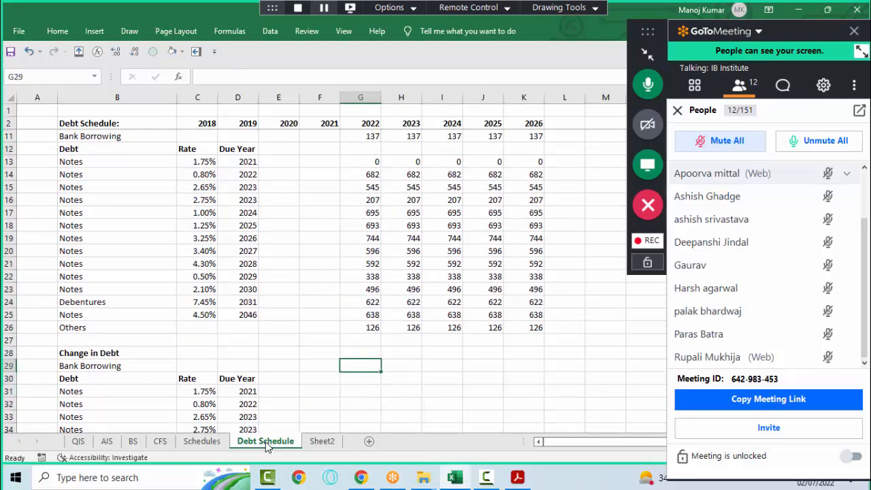
{"action": "key", "text": "shift+Right"}
{"action": "key", "text": "shift+Right"}
{"action": "key", "text": "shift+Right"}
{"action": "key", "text": "shift+Right"}
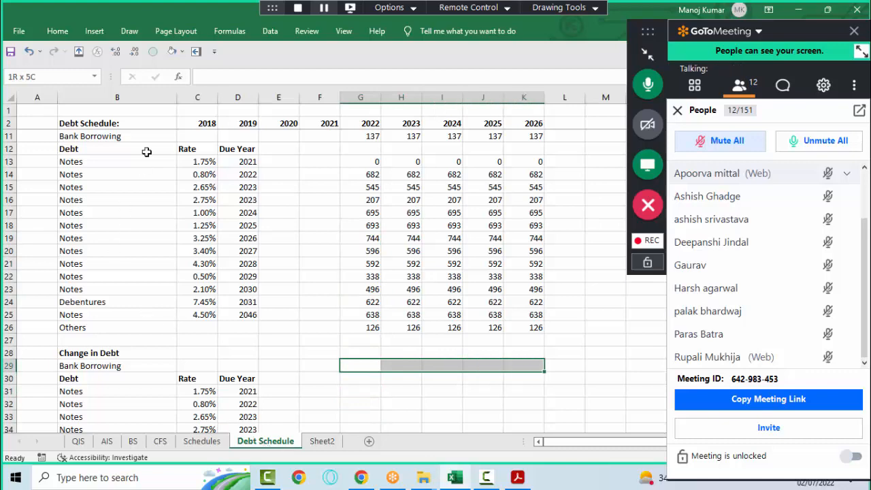
{"action": "left_click", "coordinate": [170, 54]}
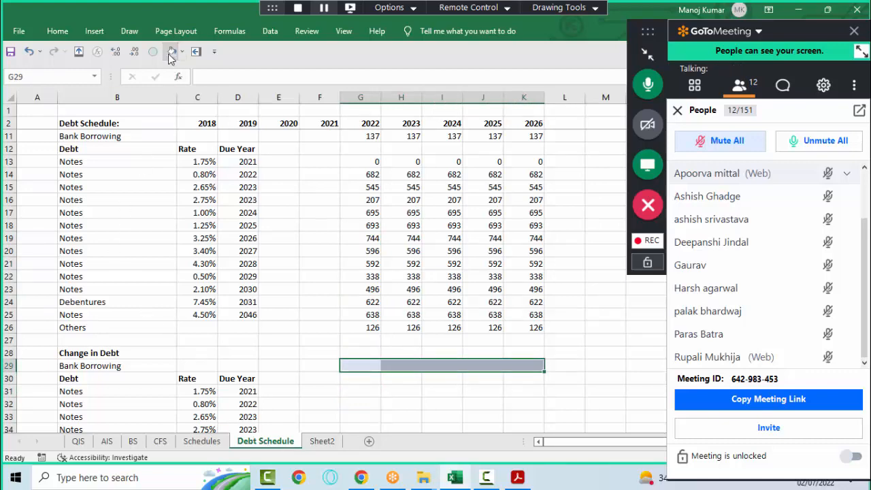
- Shade the Change in Debt cells G31:K44 for the Notes, Debentures and Others rows with the light blue fill
{"action": "key", "text": "Down"}
{"action": "key", "text": "Down"}
{"action": "key", "text": "shift+Down"}
{"action": "key", "text": "shift+Down"}
{"action": "key", "text": "shift+Down"}
{"action": "key", "text": "shift+Down"}
{"action": "key", "text": "shift+Down"}
{"action": "key", "text": "shift+Down"}
{"action": "key", "text": "shift+Down"}
{"action": "key", "text": "shift+Down"}
{"action": "key", "text": "shift+Down"}
{"action": "key", "text": "shift+Down"}
{"action": "key", "text": "shift+Down"}
{"action": "key", "text": "shift+Down"}
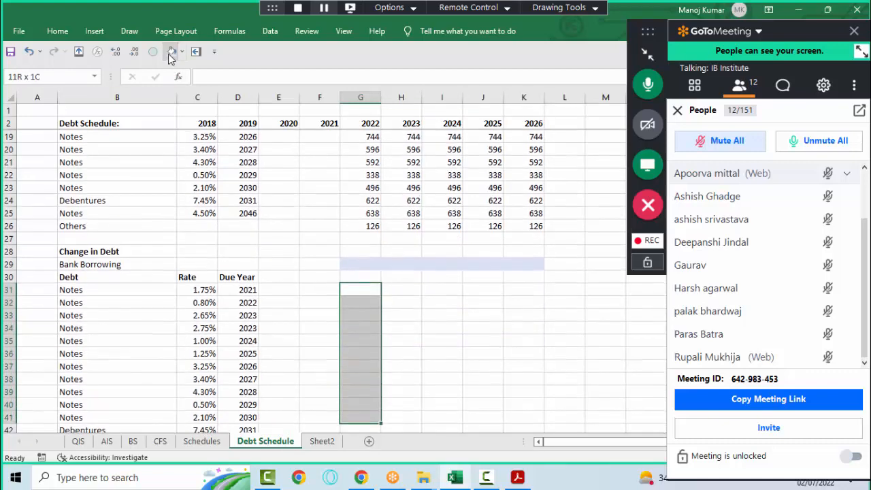
{"action": "key", "text": "shift+Down"}
{"action": "key", "text": "shift+Right"}
{"action": "key", "text": "shift+Right"}
{"action": "key", "text": "shift+Right"}
{"action": "key", "text": "shift+Right"}
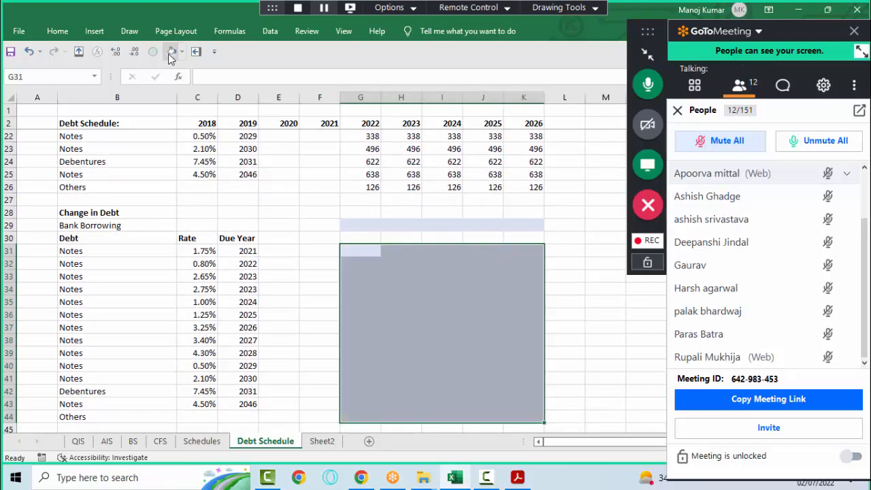
{"action": "left_click", "coordinate": [350, 268]}
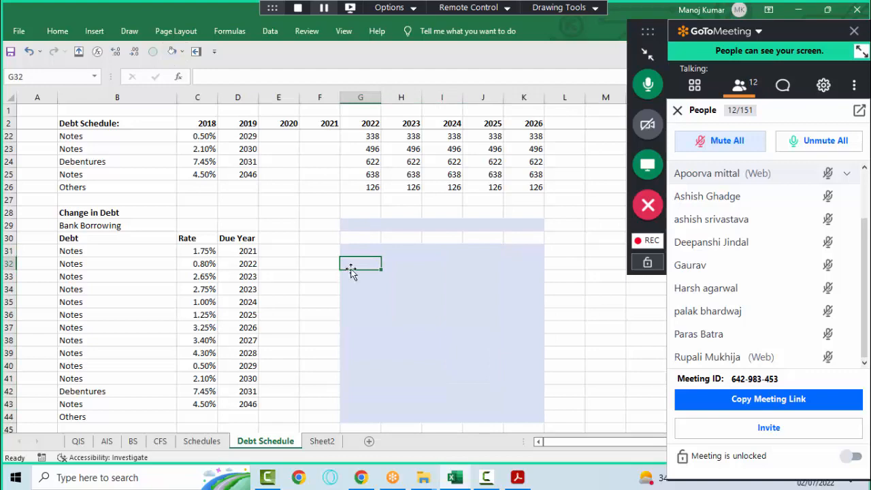
- Go back to the 2022 Bank Borrowing Opening Debt cell and read the new message in the meeting chat
{"action": "key", "text": "ctrl+Up"}
{"action": "key", "text": "ctrl+Up"}
{"action": "key", "text": "ctrl+Up"}
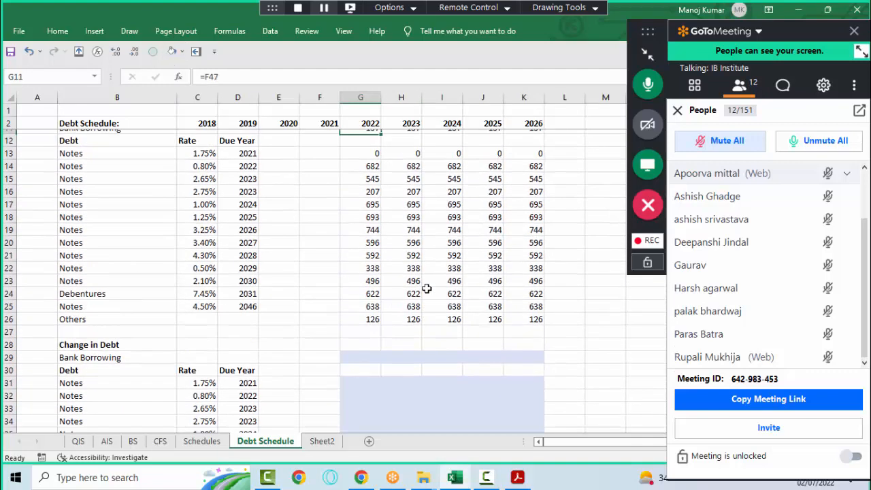
{"action": "scroll", "coordinate": [426, 289], "scroll_direction": "up", "scroll_amount": 1}
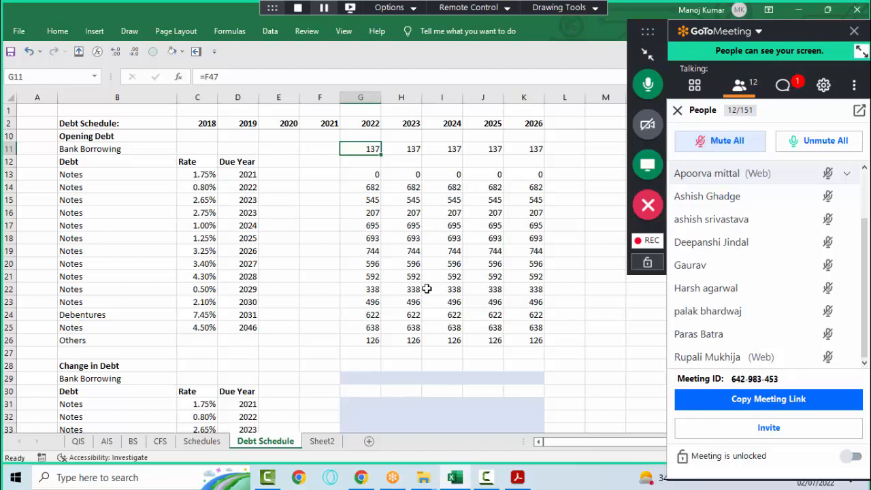
{"action": "left_click", "coordinate": [783, 86]}
{"action": "left_click", "coordinate": [519, 315]}
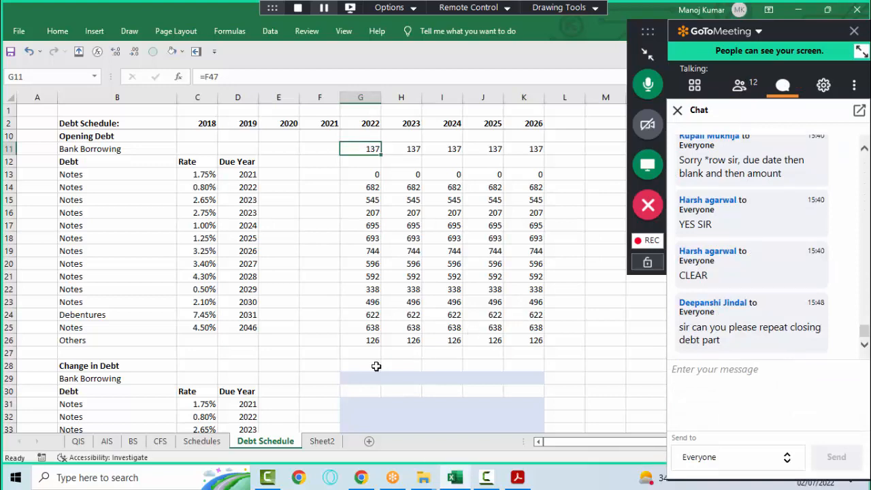
- Clear the Closing Debt formulas in G47:K62 for 2022 to 2026
{"action": "key", "text": "ctrl+Down"}
{"action": "key", "text": "ctrl+Down"}
{"action": "key", "text": "ctrl+Down"}
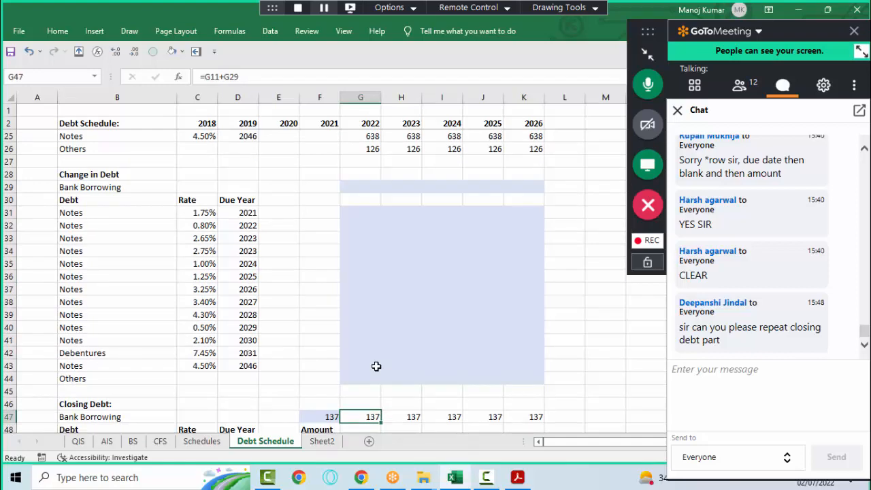
{"action": "key", "text": "shift+Right"}
{"action": "key", "text": "shift+Right"}
{"action": "key", "text": "shift+Right"}
{"action": "key", "text": "shift+Right"}
{"action": "key", "text": "shift+Down"}
{"action": "key", "text": "shift+Down"}
{"action": "key", "text": "shift+Down"}
{"action": "key", "text": "shift+Down"}
{"action": "key", "text": "shift+Down"}
{"action": "key", "text": "shift+Down"}
{"action": "key", "text": "shift+Down"}
{"action": "key", "text": "shift+Down"}
{"action": "key", "text": "shift+Down"}
{"action": "key", "text": "shift+Down"}
{"action": "key", "text": "shift+Down"}
{"action": "key", "text": "shift+Down"}
{"action": "key", "text": "shift+Down"}
{"action": "key", "text": "shift+Down"}
{"action": "key", "text": "shift+Down"}
{"action": "key", "text": "Delete"}
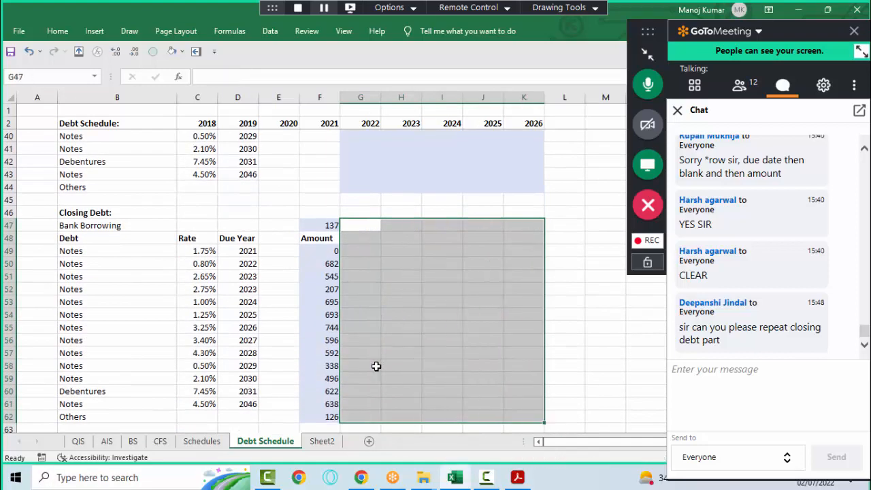
- Enter =G11+G29 in G47 as the 2022 Bank Borrowing Closing Debt, adding Opening Debt and Change in Debt
{"action": "key", "text": "Left"}
{"action": "key", "text": "Right"}
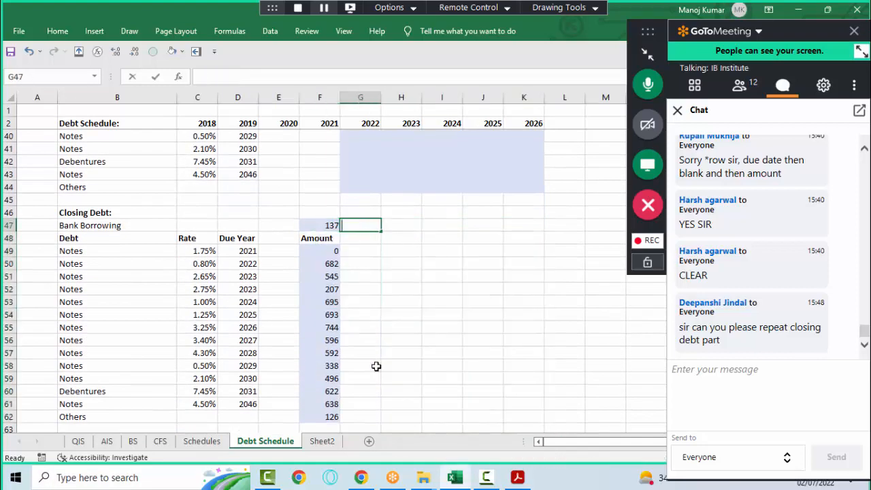
{"action": "type", "text": "="}
{"action": "key", "text": "ctrl+Up"}
{"action": "key", "text": "ctrl+Up"}
{"action": "key", "text": "ctrl+Up"}
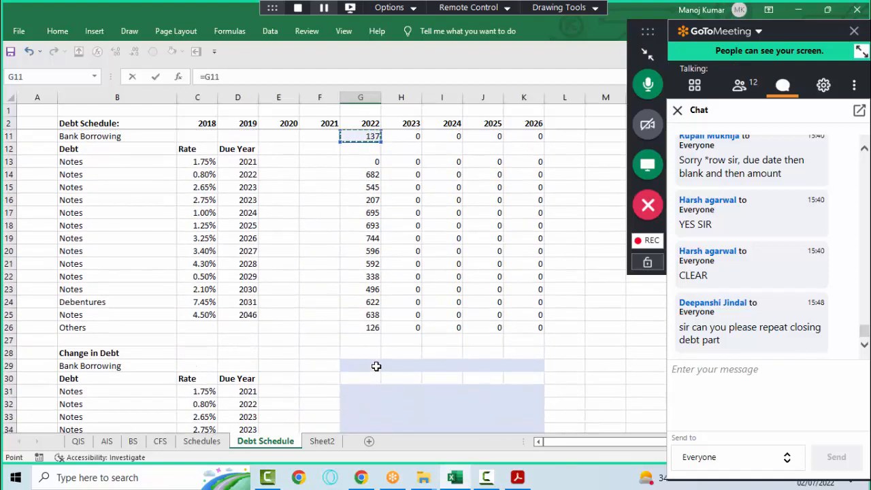
{"action": "type", "text": "+"}
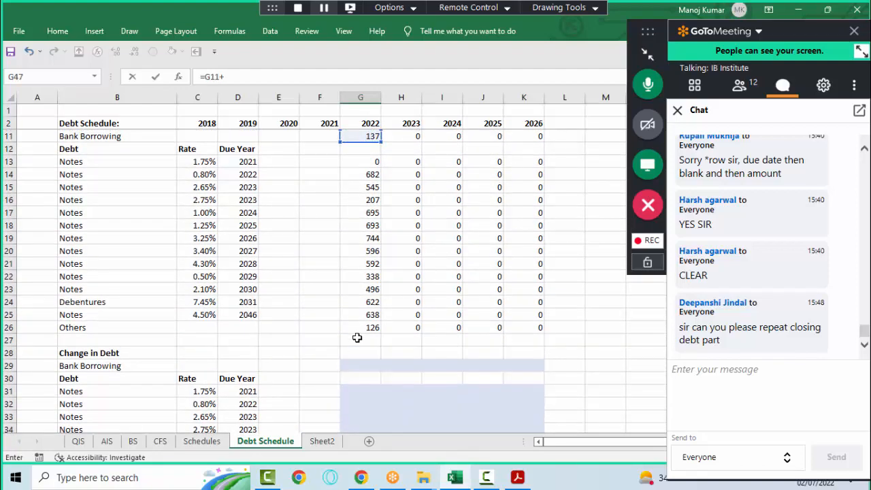
{"action": "left_click", "coordinate": [359, 367]}
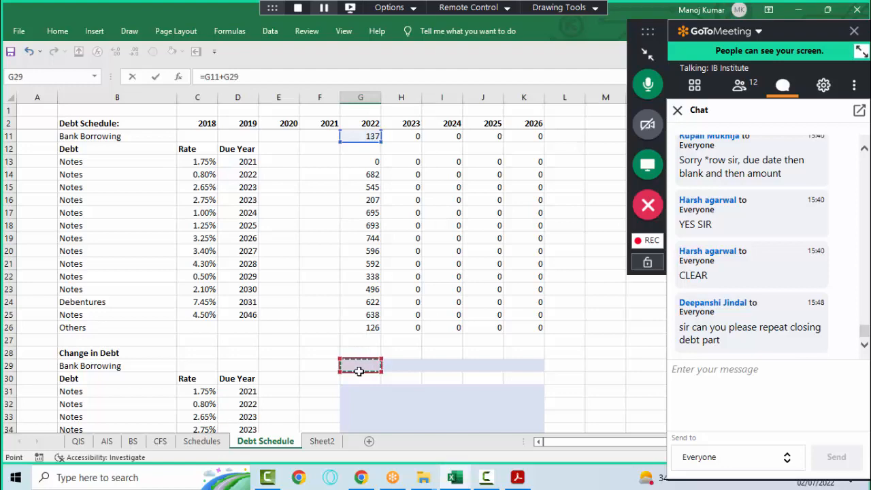
{"action": "key", "text": "Return"}
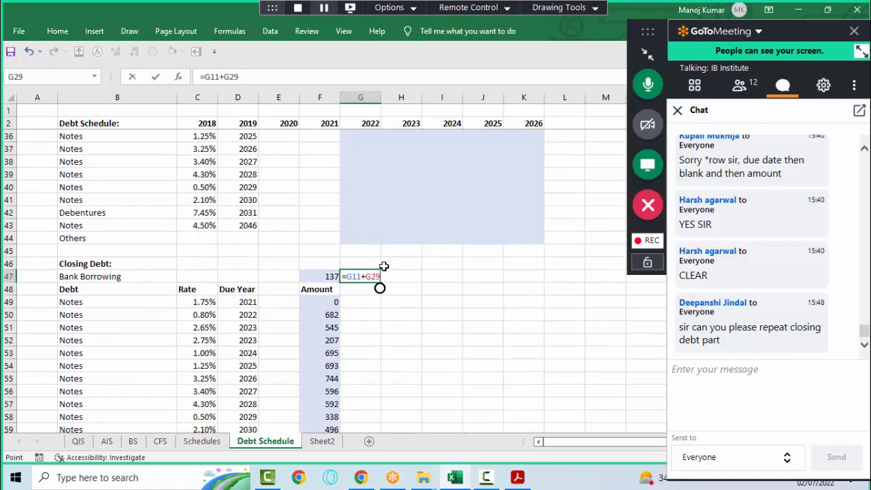
{"action": "key", "text": "ctrl+Return"}
- Fill the Bank Borrowing Closing Debt formula from G47 across to K47 for 2026
{"action": "key", "text": "shift+Right"}
{"action": "key", "text": "shift+Right"}
{"action": "key", "text": "shift+Right"}
{"action": "key", "text": "shift+Right"}
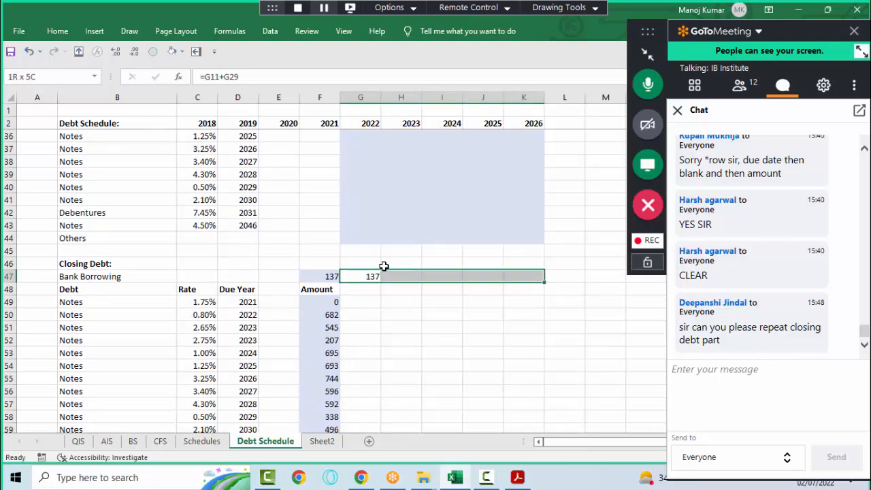
{"action": "key", "text": "ctrl+r"}
- Copy the Closing Debt formulas G47:K47 into G49:K62 for the Notes, Debentures and Others rows
{"action": "key", "text": "ctrl+c"}
{"action": "key", "text": "Down"}
{"action": "key", "text": "Down"}
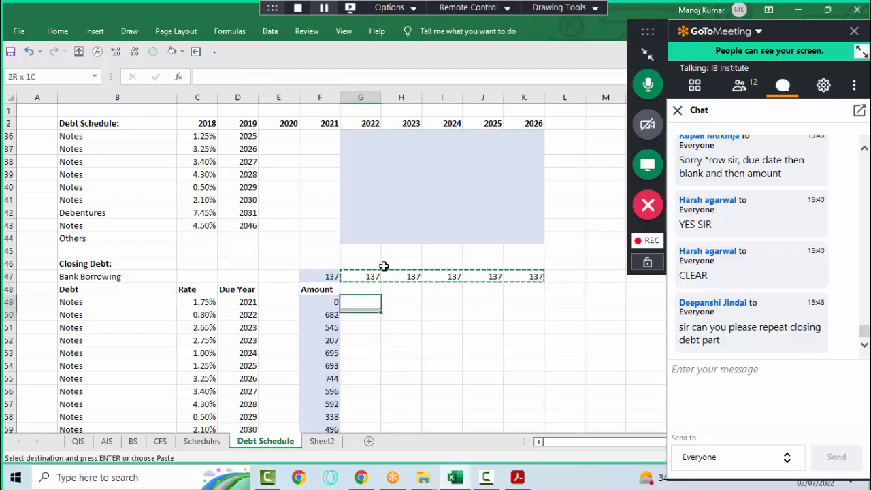
{"action": "key", "text": "shift+Down"}
{"action": "key", "text": "shift+Down"}
{"action": "key", "text": "shift+Down"}
{"action": "key", "text": "shift+Down"}
{"action": "key", "text": "shift+Down"}
{"action": "key", "text": "shift+Down"}
{"action": "key", "text": "shift+Down"}
{"action": "key", "text": "shift+Down"}
{"action": "key", "text": "shift+Down"}
{"action": "key", "text": "shift+Down"}
{"action": "key", "text": "shift+Down"}
{"action": "key", "text": "shift+Down"}
{"action": "key", "text": "shift+Down"}
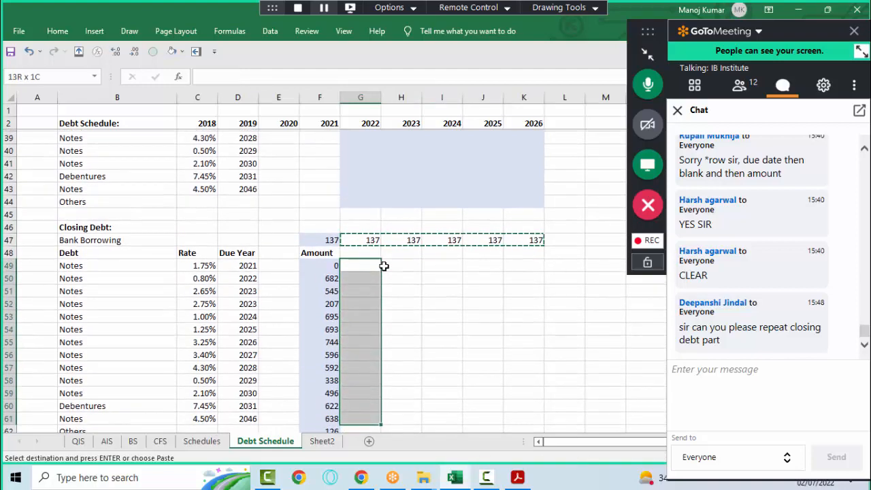
{"action": "key", "text": "Return"}
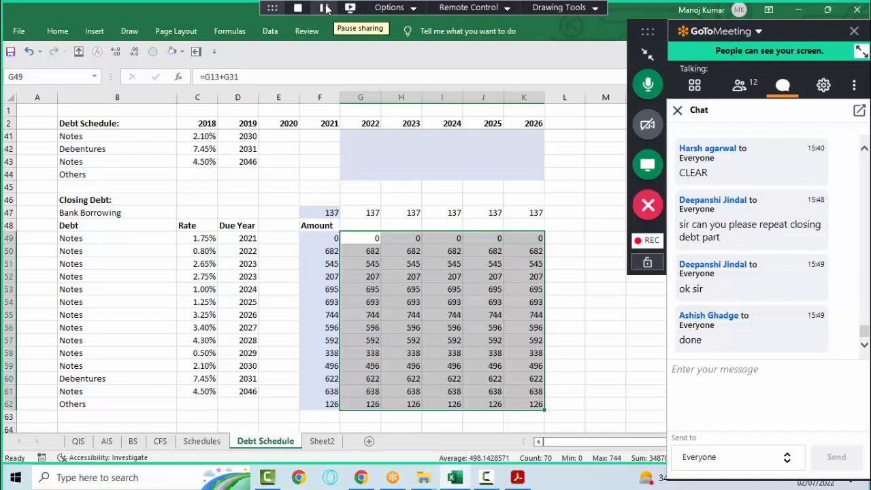
{"action": "left_click", "coordinate": [326, 8]}
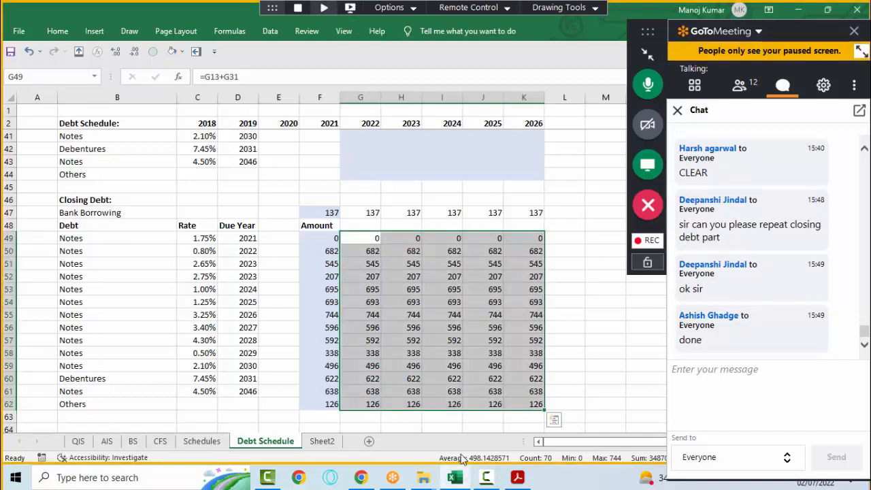
{"action": "left_click", "coordinate": [426, 479]}
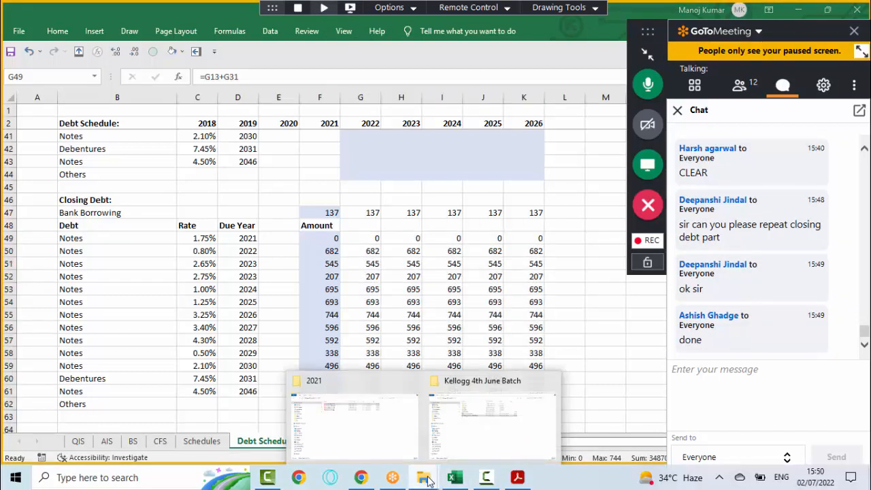
{"action": "left_click", "coordinate": [467, 428]}
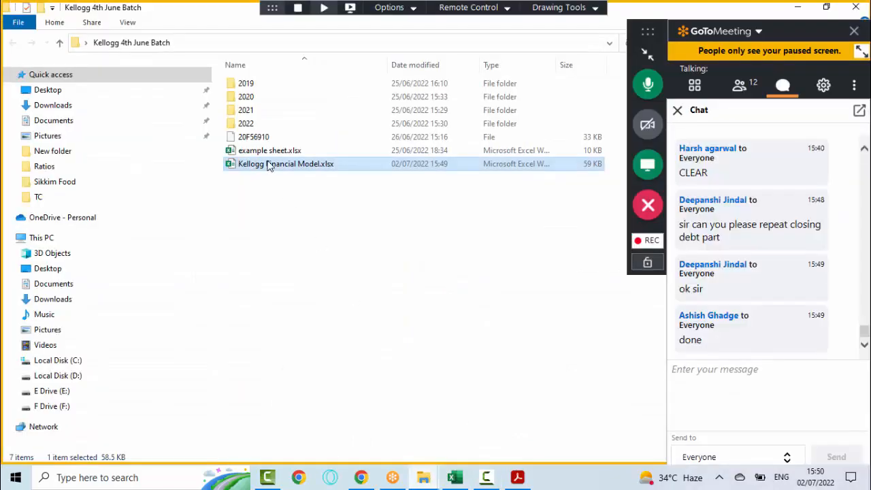
{"action": "left_click_drag", "start_coordinate": [269, 166], "coordinate": [460, 340]}
{"action": "key", "text": "Return"}
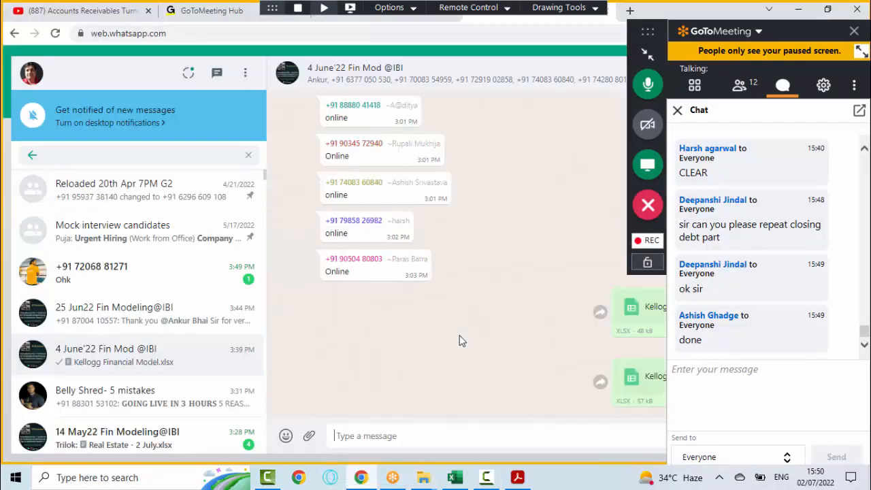
- Switch back to the Debt Schedule sheet in Excel and resume the screen sharing
{"action": "left_click", "coordinate": [455, 477]}
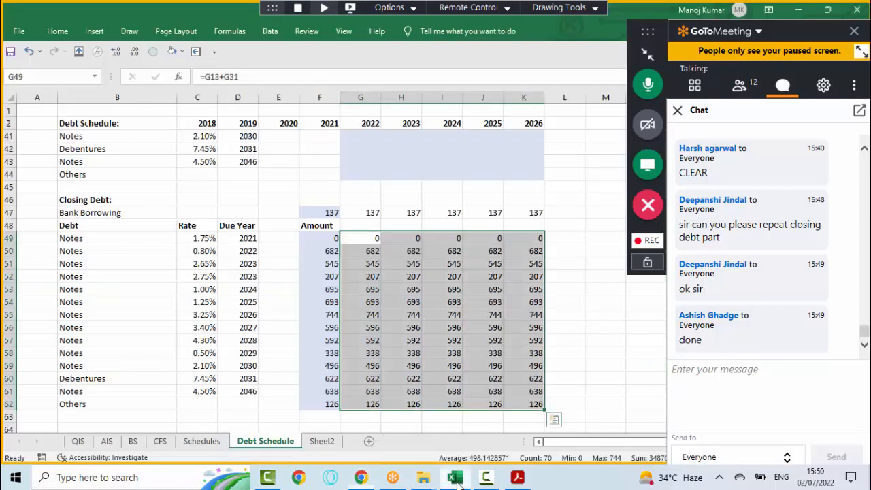
{"action": "left_click", "coordinate": [321, 301]}
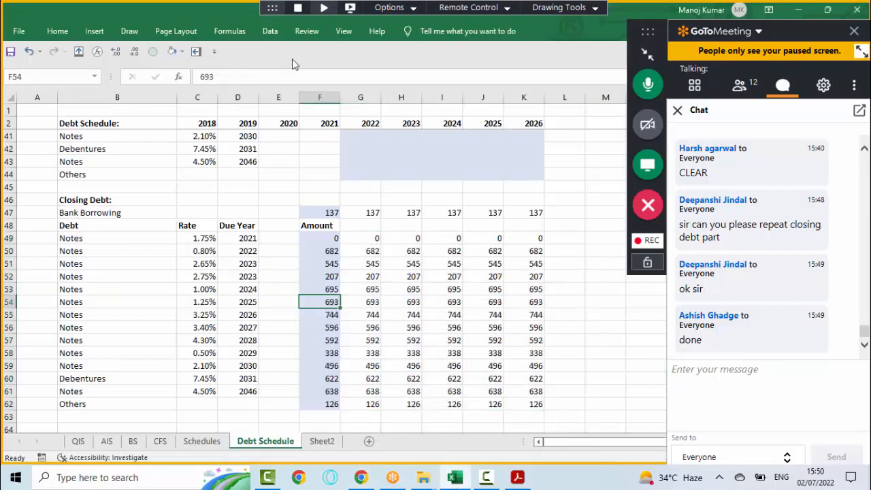
{"action": "left_click", "coordinate": [324, 7]}
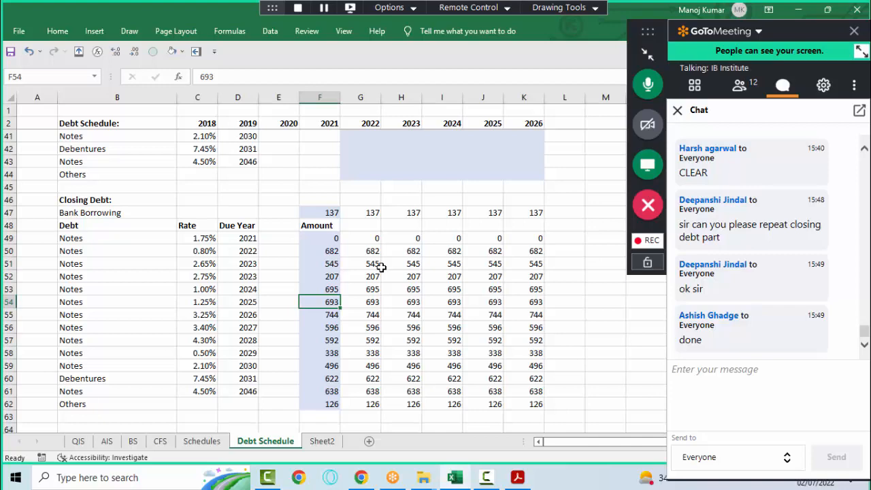
- Go up to the Change in Debt section and highlight the Bank Borrowing row 29
{"action": "key", "text": "Right"}
{"action": "key", "text": "ctrl+Up"}
{"action": "key", "text": "ctrl+Up"}
{"action": "key", "text": "ctrl+Up"}
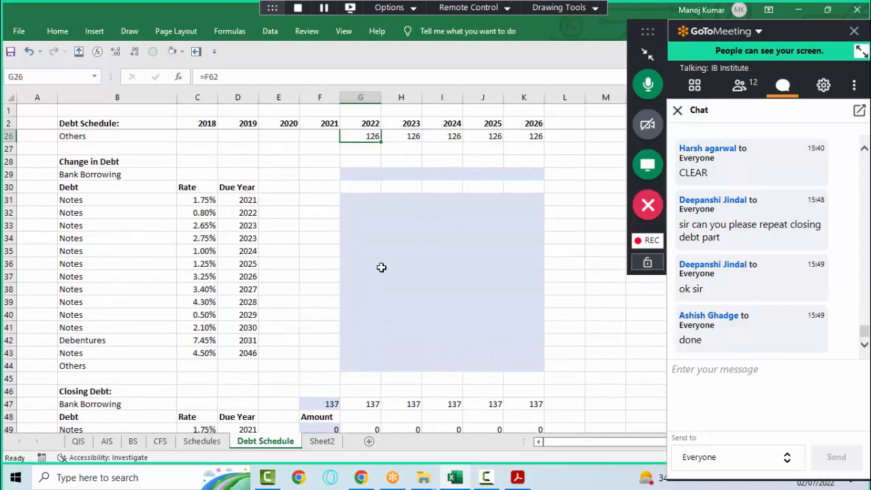
{"action": "key", "text": "Down"}
{"action": "key", "text": "Down"}
{"action": "key", "text": "Down"}
{"action": "key", "text": "shift+space"}
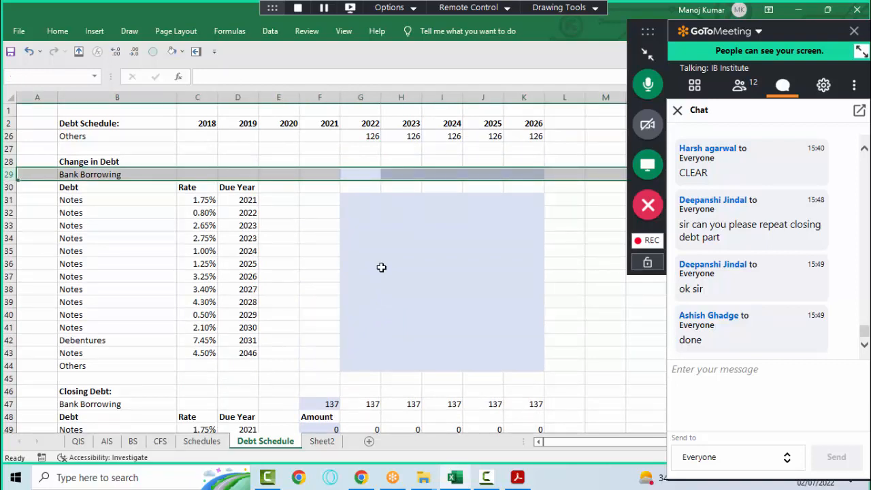
- Highlight the shaded Change in Debt block G31:K44, followed by the Bank Borrowing row above it
{"action": "key", "text": "Down"}
{"action": "key", "text": "Down"}
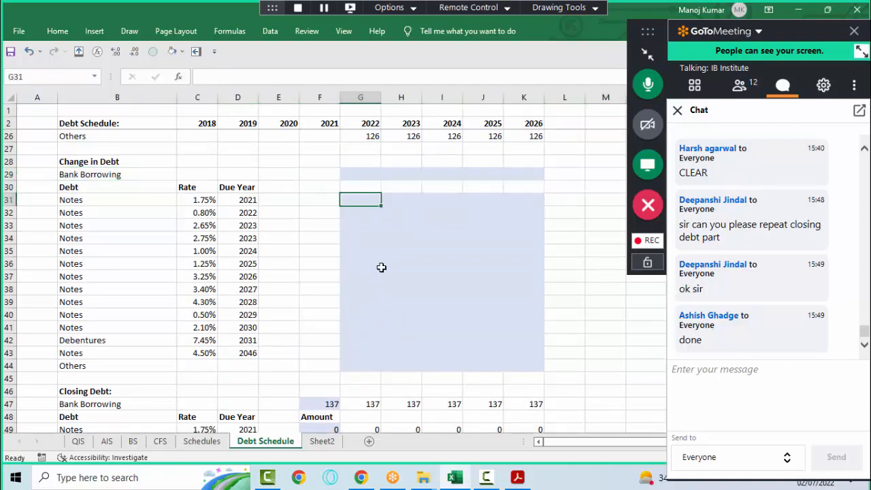
{"action": "key", "text": "shift+Right"}
{"action": "key", "text": "shift+Right"}
{"action": "key", "text": "shift+Right"}
{"action": "key", "text": "shift+Right"}
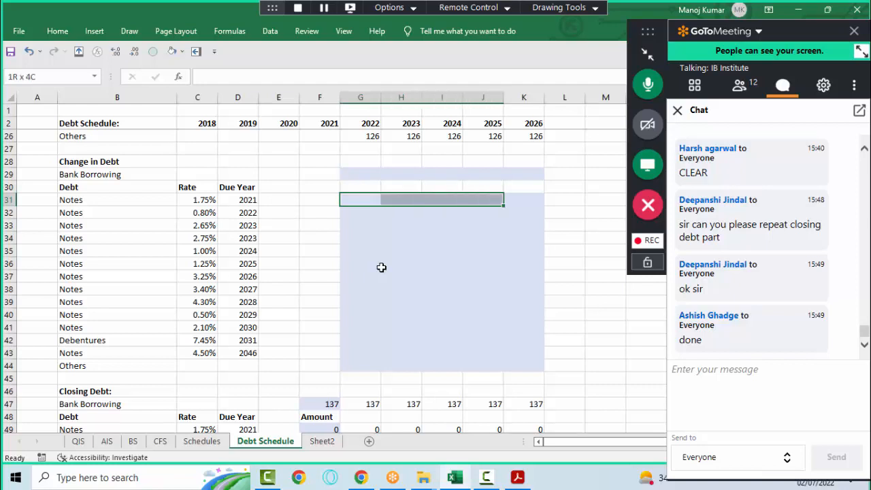
{"action": "key", "text": "shift+Down"}
{"action": "key", "text": "shift+Down"}
{"action": "key", "text": "shift+Down"}
{"action": "key", "text": "shift+Down"}
{"action": "key", "text": "shift+Down"}
{"action": "key", "text": "shift+Down"}
{"action": "key", "text": "shift+Down"}
{"action": "key", "text": "shift+Down"}
{"action": "key", "text": "shift+Down"}
{"action": "key", "text": "shift+Down"}
{"action": "key", "text": "shift+Down"}
{"action": "key", "text": "shift+Down"}
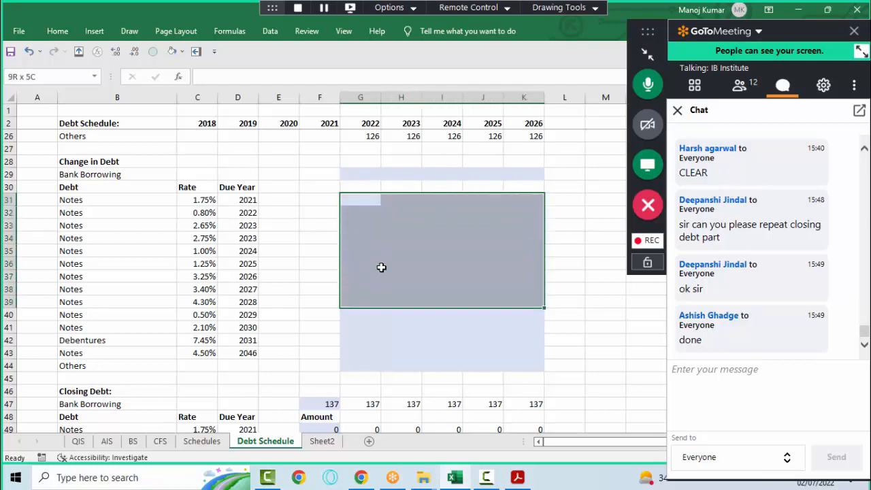
{"action": "key", "text": "shift+Down"}
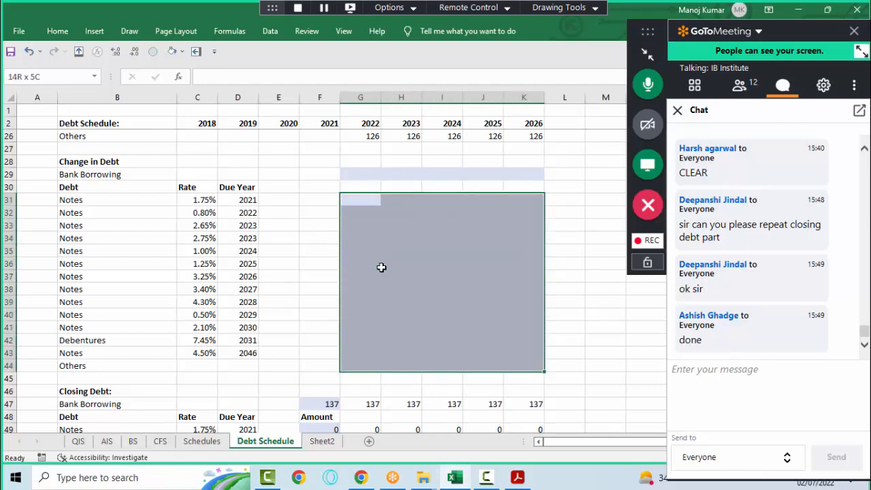
{"action": "key", "text": "Up"}
{"action": "key", "text": "Up"}
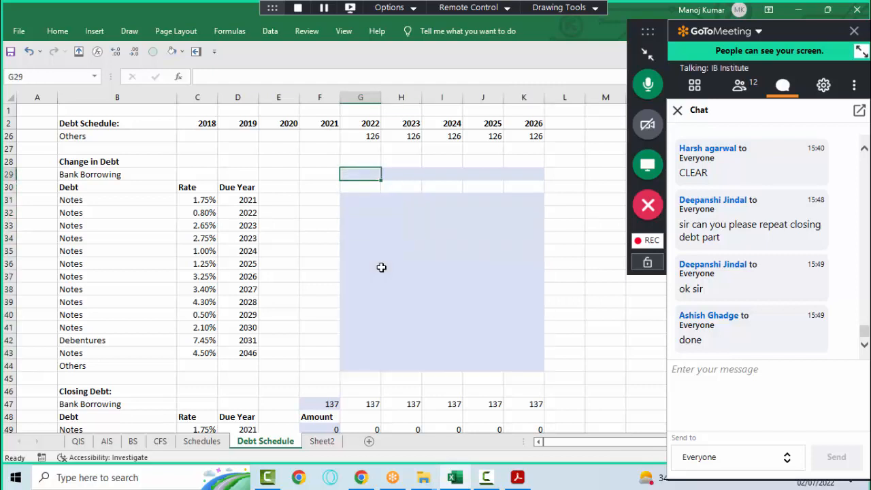
{"action": "key", "text": "shift+space"}
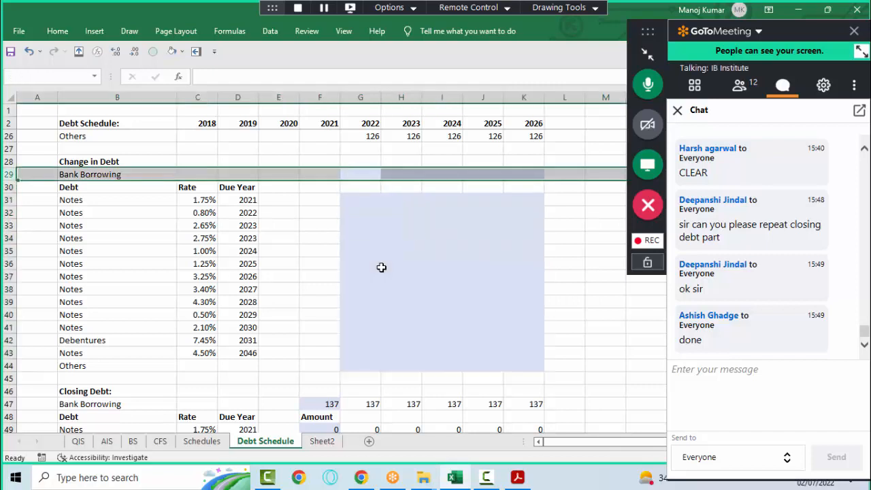
- Enter =IF(G2=D31,-G13,0) in G31, the 2022 Change in Debt cell of the 1.75% Notes
{"action": "key", "text": "Down"}
{"action": "key", "text": "Down"}
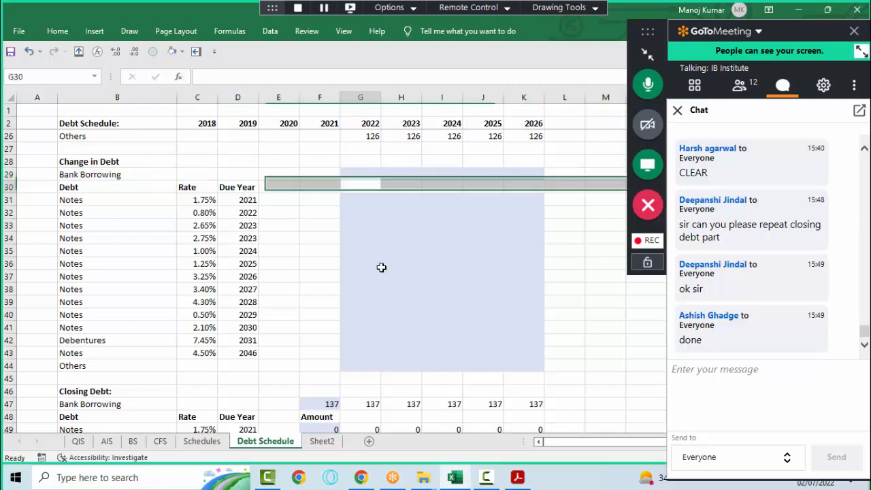
{"action": "type", "text": "=IF("}
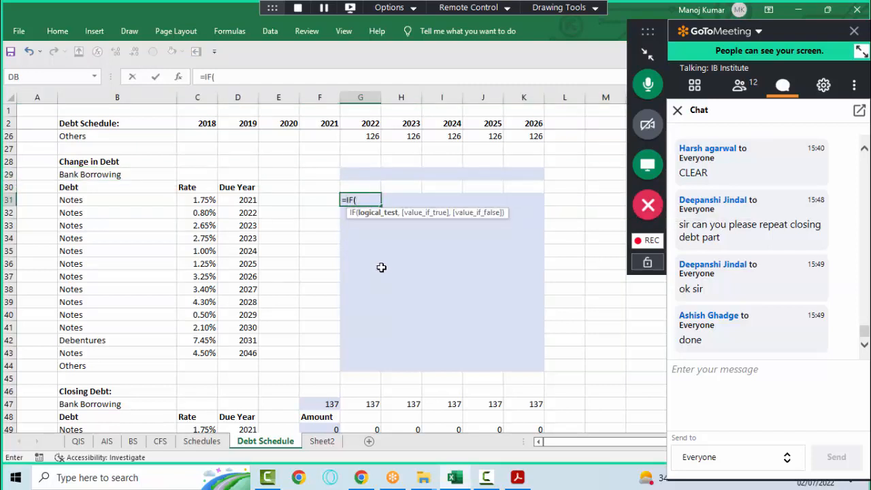
{"action": "left_click", "coordinate": [371, 125]}
{"action": "type", "text": "="}
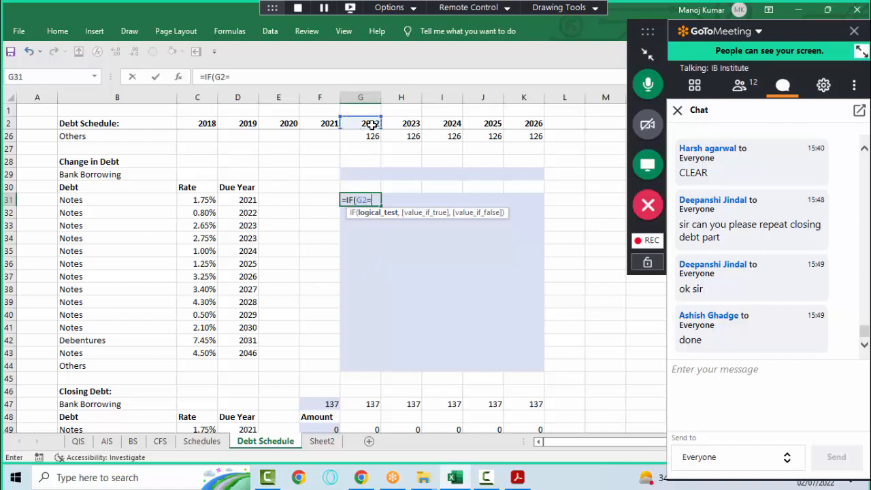
{"action": "left_click", "coordinate": [250, 199]}
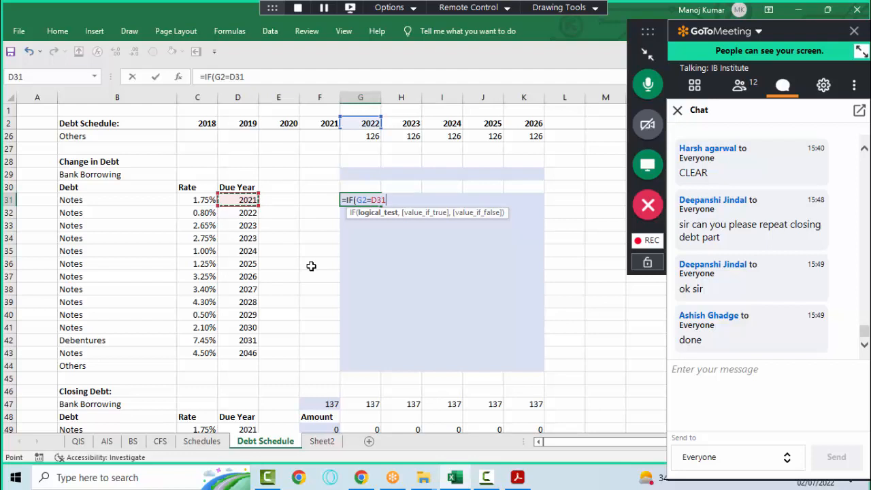
{"action": "type", "text": ","}
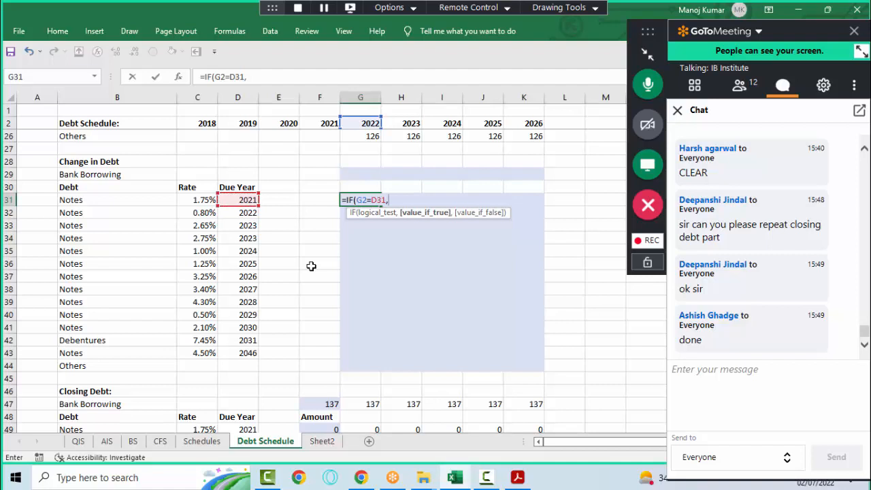
{"action": "type", "text": "-"}
{"action": "left_click", "coordinate": [649, 53]}
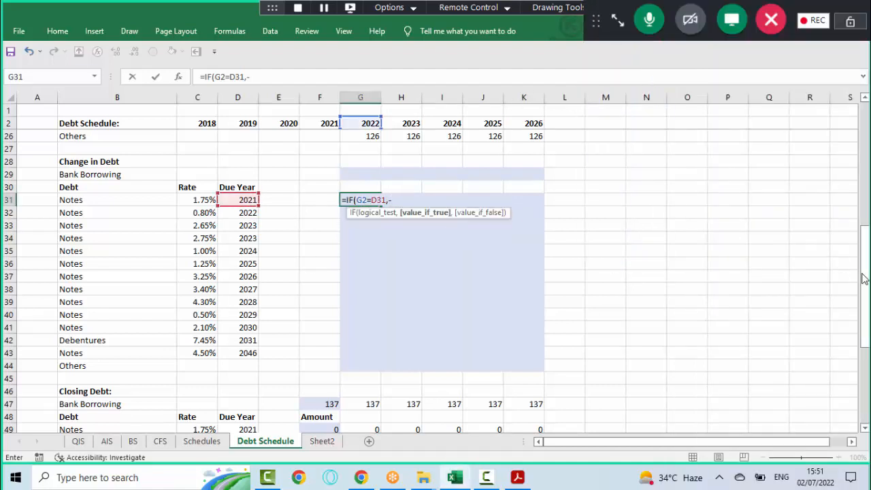
{"action": "left_click_drag", "start_coordinate": [863, 277], "coordinate": [864, 191]}
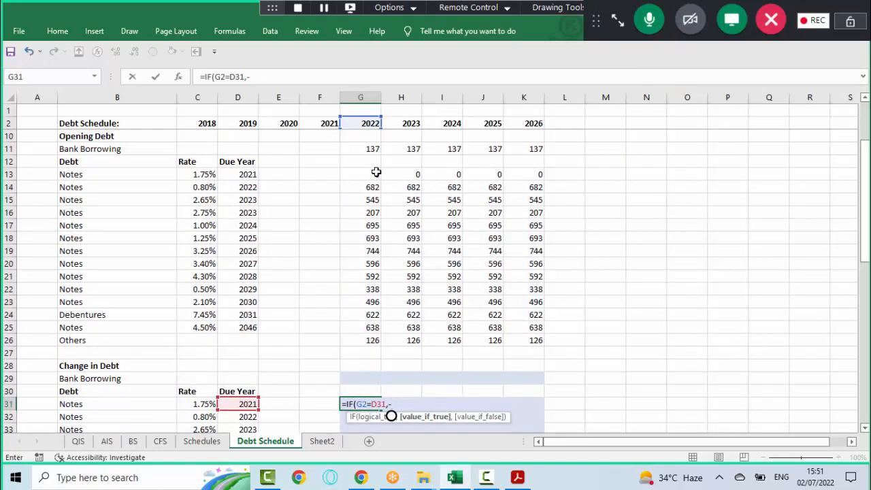
{"action": "left_click", "coordinate": [376, 172]}
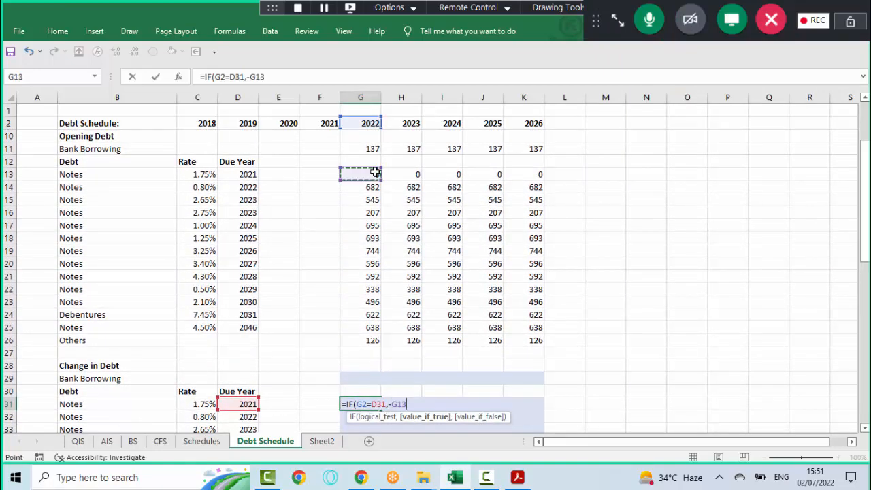
{"action": "type", "text": ",0)"}
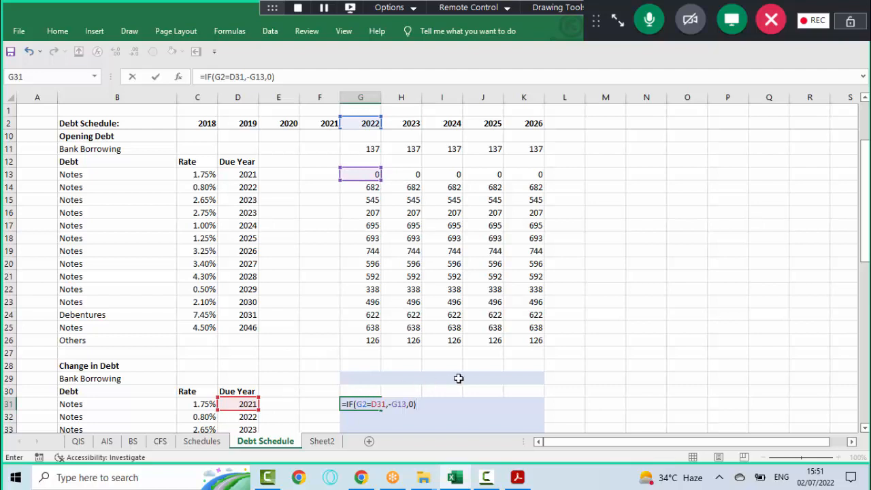
{"action": "key", "text": "Return"}
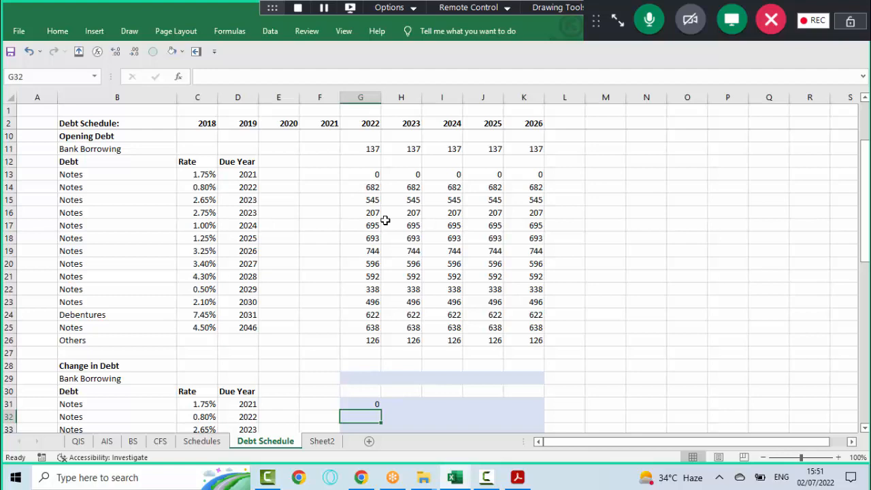
- Change the G31 references to G$2 and $D31, and fill the formula down and across the Change in Debt block G31:K44
{"action": "key", "text": "Up"}
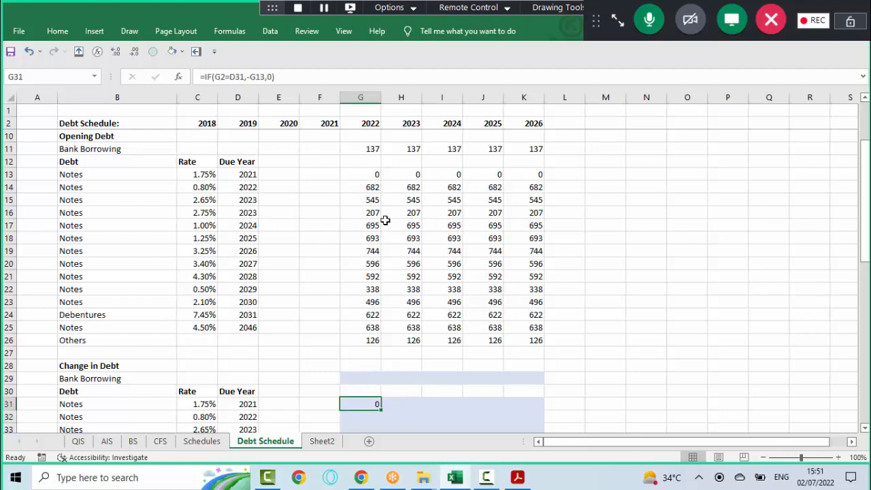
{"action": "key", "text": "shift+Down"}
{"action": "key", "text": "shift+Down"}
{"action": "key", "text": "shift+Down"}
{"action": "key", "text": "shift+Down"}
{"action": "key", "text": "shift+Down"}
{"action": "key", "text": "shift+Down"}
{"action": "key", "text": "shift+Down"}
{"action": "key", "text": "shift+Down"}
{"action": "key", "text": "shift+Down"}
{"action": "key", "text": "shift+Down"}
{"action": "key", "text": "shift+Down"}
{"action": "key", "text": "shift+Down"}
{"action": "key", "text": "shift+Down"}
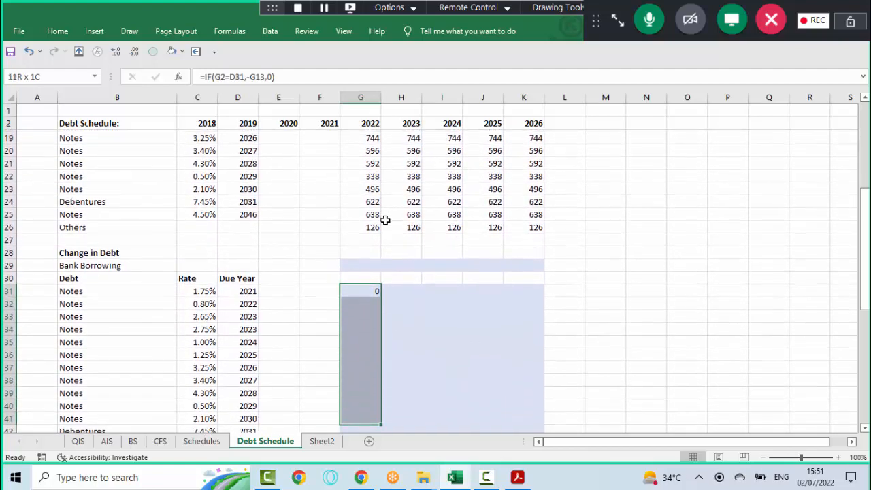
{"action": "key", "text": "shift+Right"}
{"action": "key", "text": "shift+Right"}
{"action": "key", "text": "shift+Right"}
{"action": "key", "text": "shift+Right"}
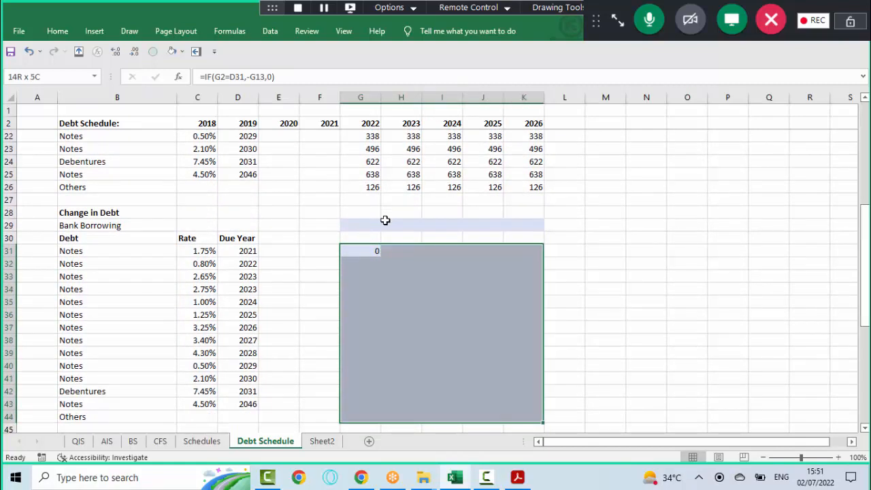
{"action": "key", "text": "F2"}
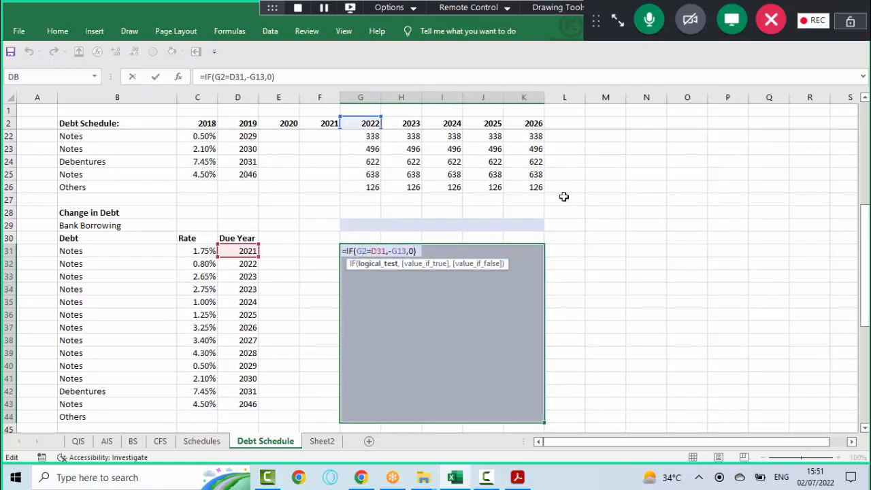
{"action": "type", "text": "$2="}
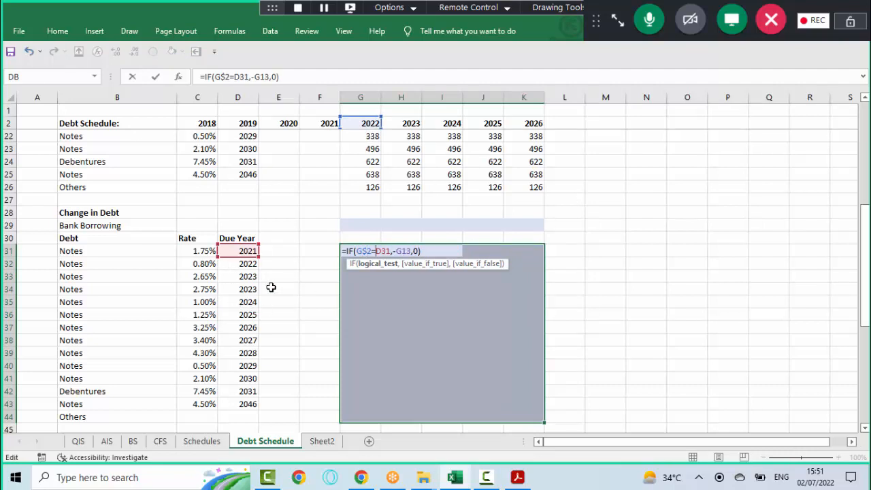
{"action": "type", "text": "$"}
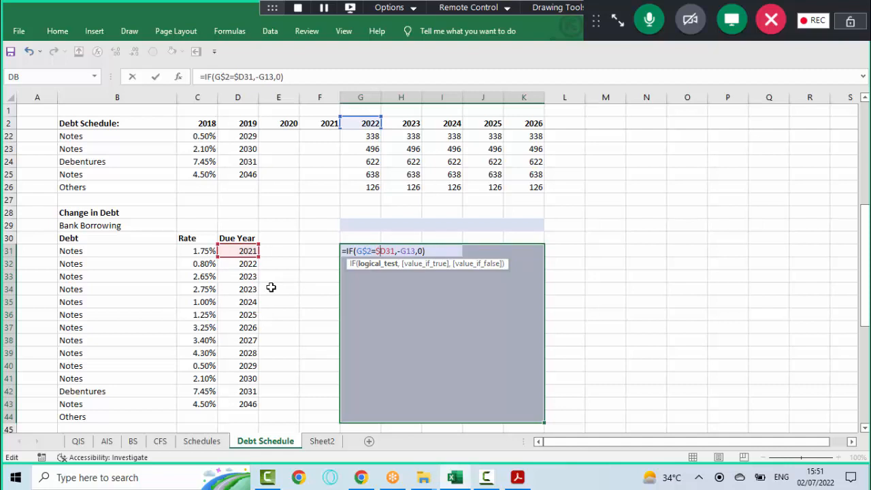
{"action": "key", "text": "Return"}
{"action": "key", "text": "ctrl+d"}
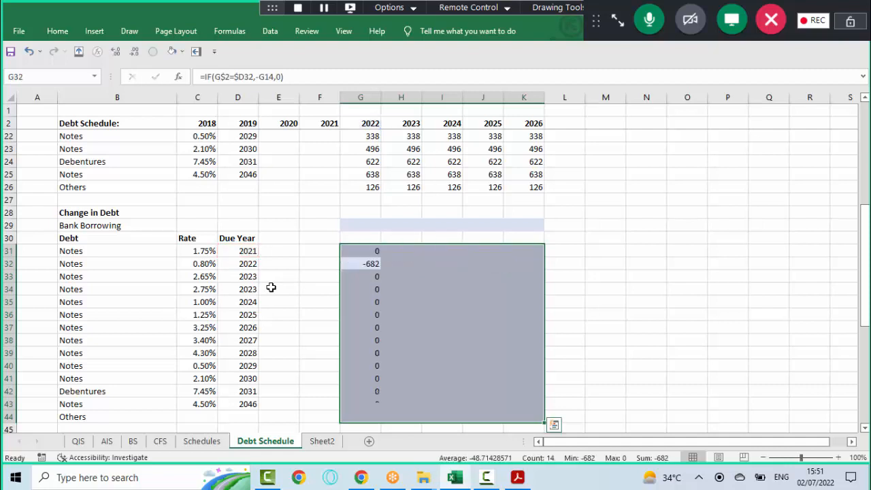
{"action": "key", "text": "ctrl+r"}
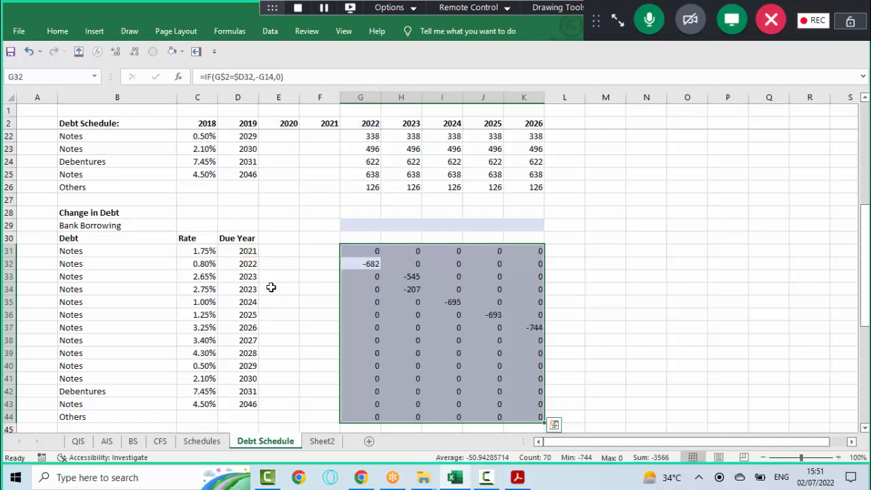
- Compare the due year of the 0.80% Notes in row 32 with their 2022 repayment in Change in Debt
{"action": "key", "text": "Down"}
{"action": "key", "text": "Up"}
{"action": "key", "text": "Left"}
{"action": "key", "text": "Left"}
{"action": "key", "text": "Left"}
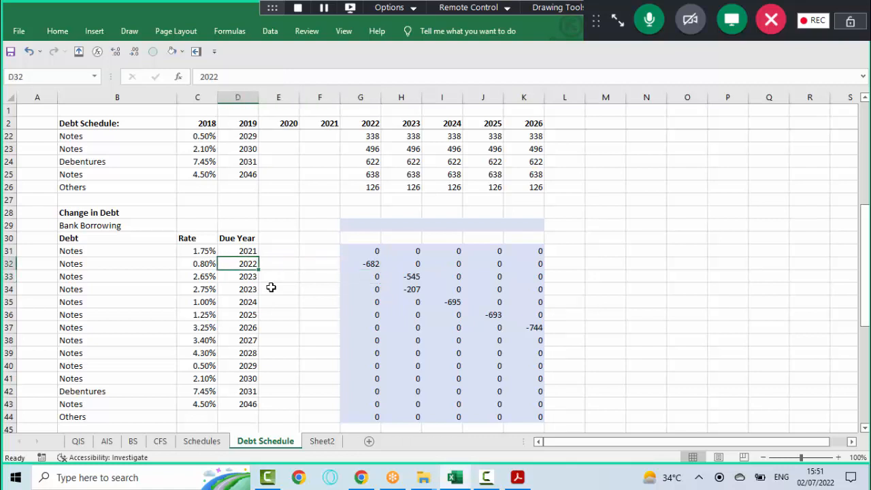
{"action": "key", "text": "Right"}
{"action": "key", "text": "Right"}
{"action": "key", "text": "Right"}
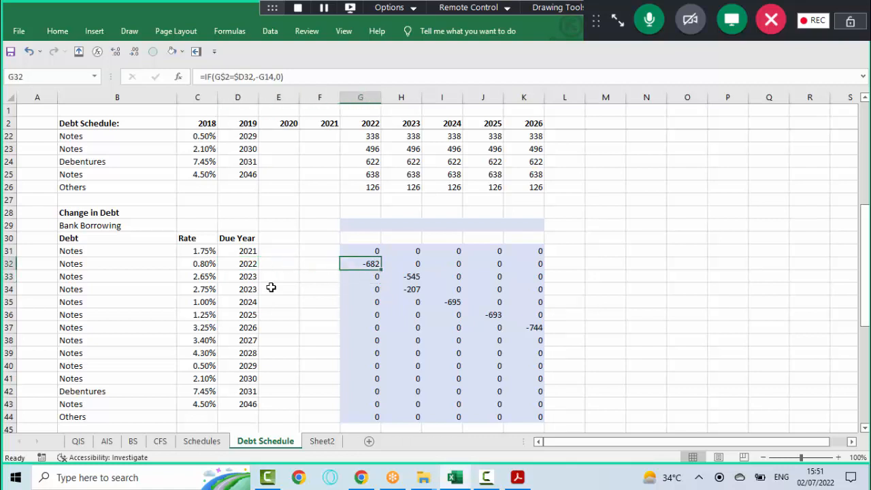
- Check the repayments of the two Notes due in 2023, rows 33 and 34, against the 2023 column
{"action": "key", "text": "Down"}
{"action": "key", "text": "Left"}
{"action": "key", "text": "Left"}
{"action": "key", "text": "Left"}
{"action": "key", "text": "Right"}
{"action": "key", "text": "Right"}
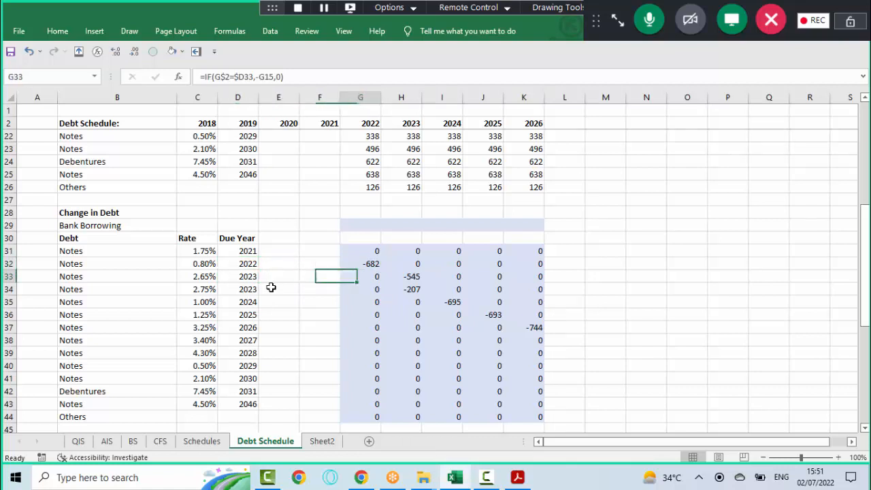
{"action": "key", "text": "Right"}
{"action": "key", "text": "shift+Down"}
{"action": "key", "text": "ctrl+space"}
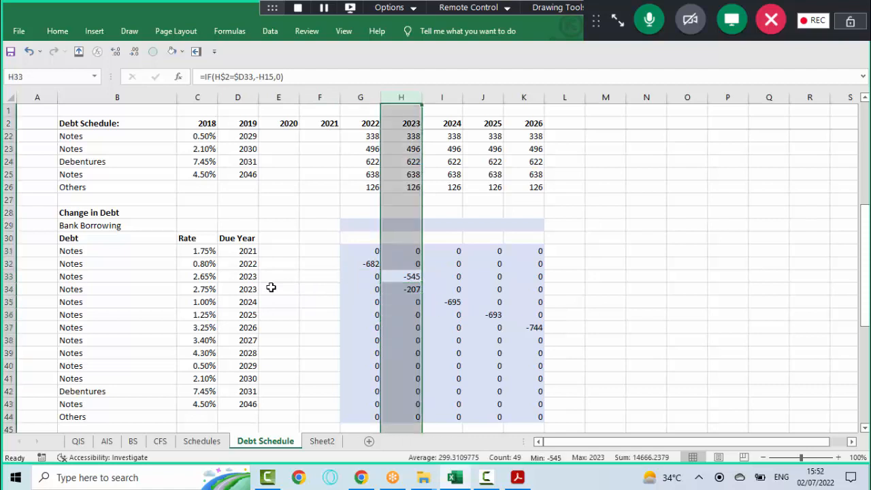
{"action": "key", "text": "Down"}
{"action": "key", "text": "Down"}
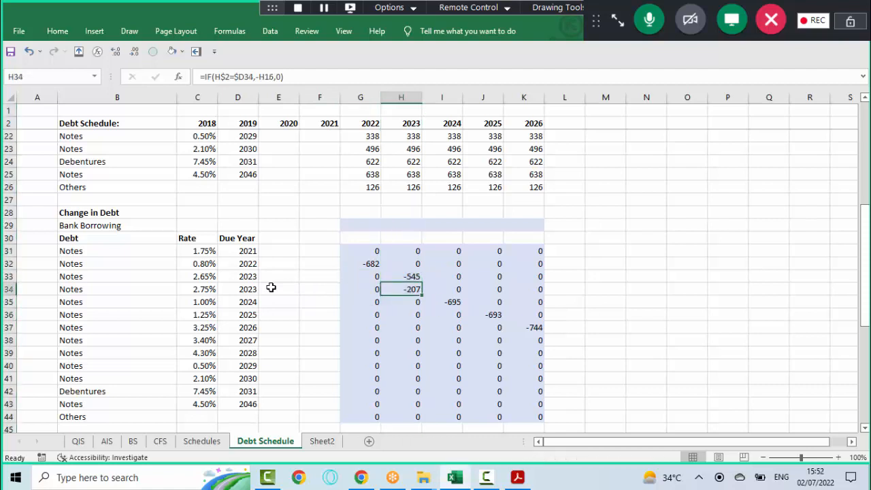
- Trace the 1.00% Notes' repayment in row 35 against the 2024 column and the due year in D35
{"action": "key", "text": "Left"}
{"action": "key", "text": "Left"}
{"action": "key", "text": "Left"}
{"action": "key", "text": "Right"}
{"action": "key", "text": "Right"}
{"action": "key", "text": "Right"}
{"action": "key", "text": "Right"}
{"action": "key", "text": "Right"}
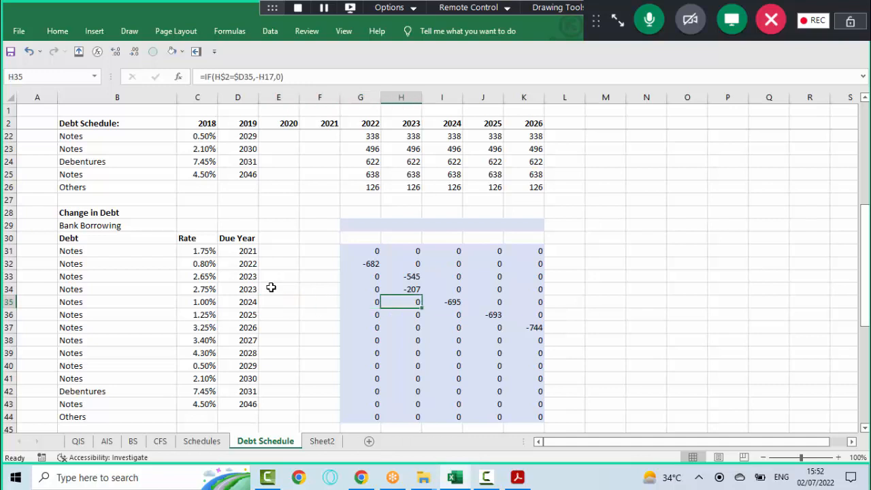
{"action": "key", "text": "Left"}
{"action": "key", "text": "ctrl+space"}
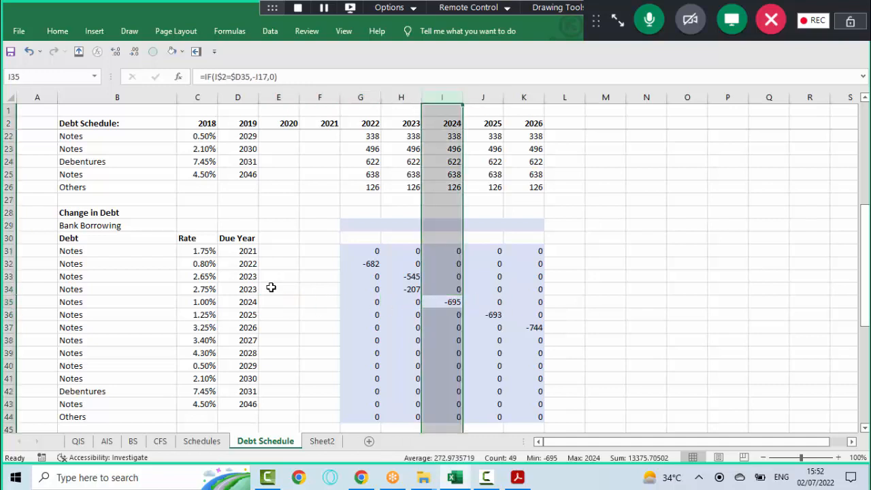
{"action": "key", "text": "Left"}
{"action": "key", "text": "Left"}
{"action": "key", "text": "Left"}
{"action": "key", "text": "Left"}
{"action": "key", "text": "Left"}
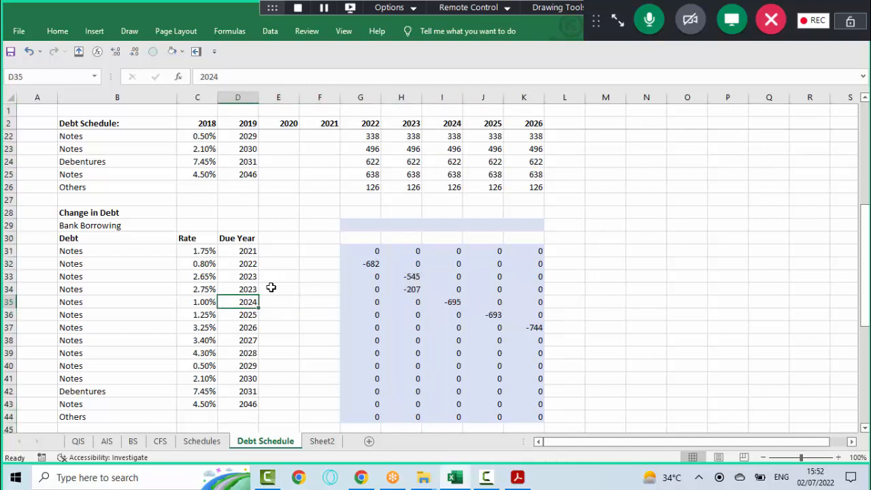
- Try 2024 as the due year of the 2.75% Notes in D34, and undo that change
{"action": "key", "text": "Up"}
{"action": "key", "text": "Up"}
{"action": "key", "text": "Down"}
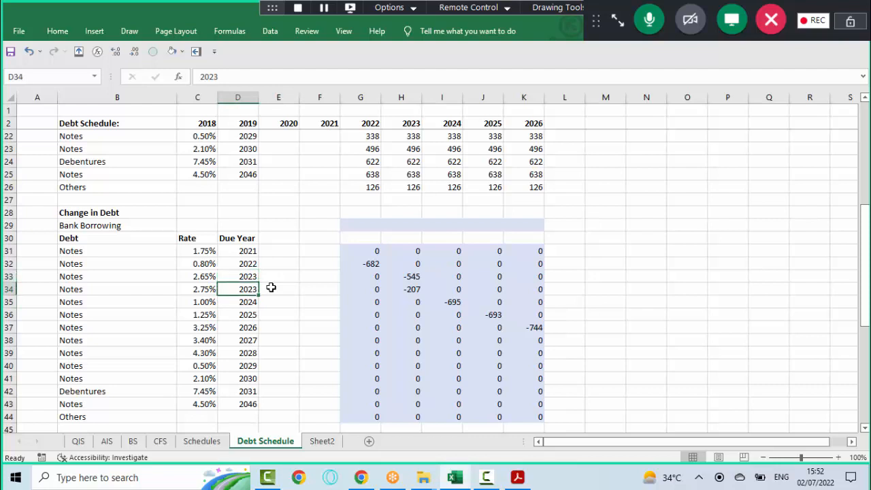
{"action": "type", "text": "2024"}
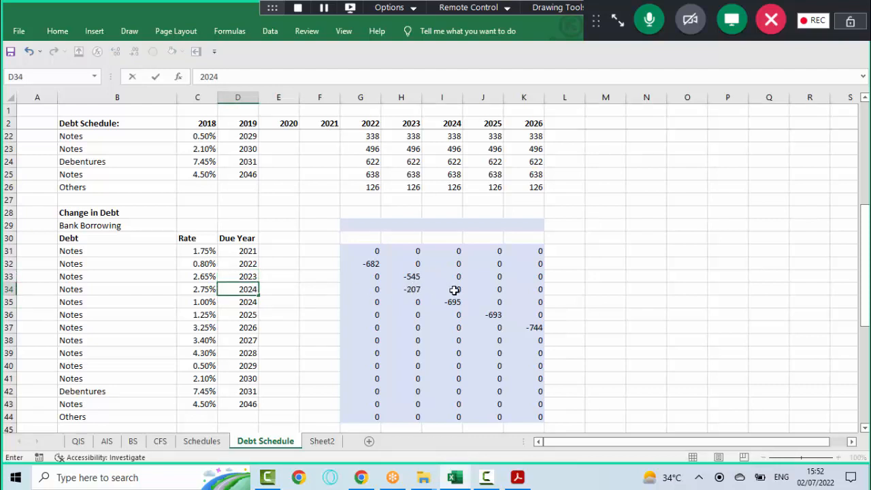
{"action": "key", "text": "Return"}
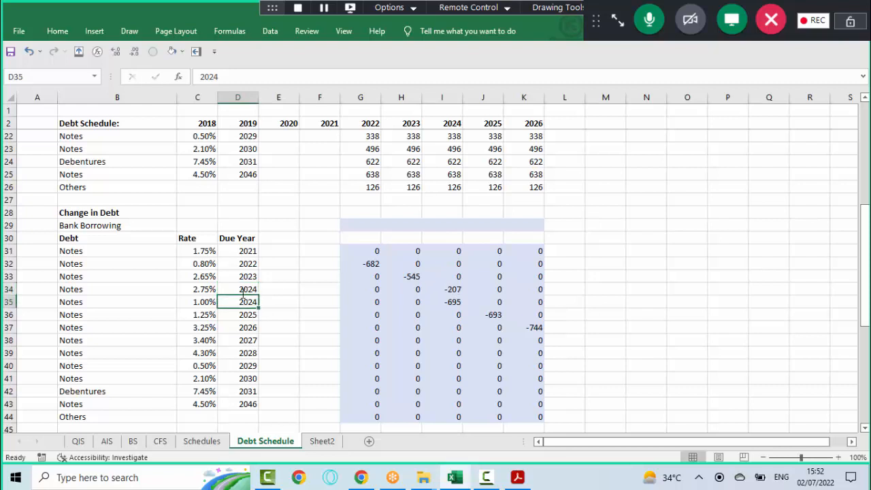
{"action": "key", "text": "ctrl+z"}
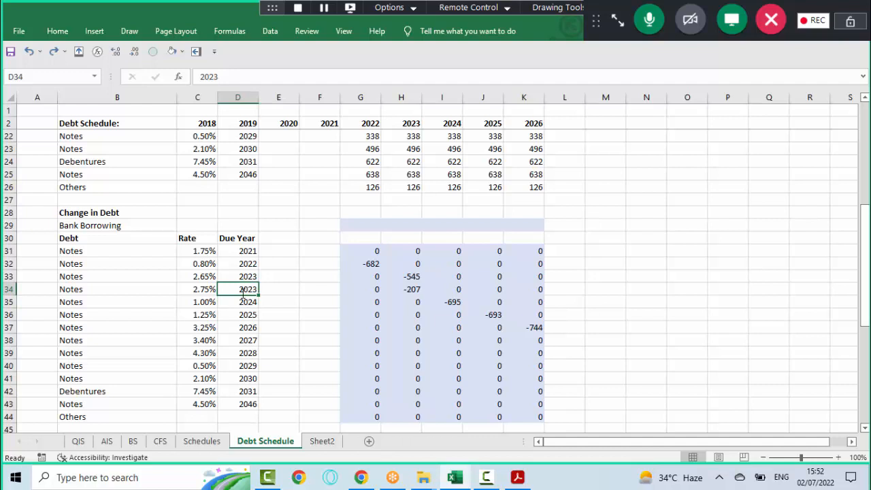
- Open the IF formula in G31 to examine the cells it references
{"action": "key", "text": "Right"}
{"action": "key", "text": "Right"}
{"action": "key", "text": "Right"}
{"action": "key", "text": "Up"}
{"action": "key", "text": "Up"}
{"action": "key", "text": "Up"}
{"action": "key", "text": "F2"}
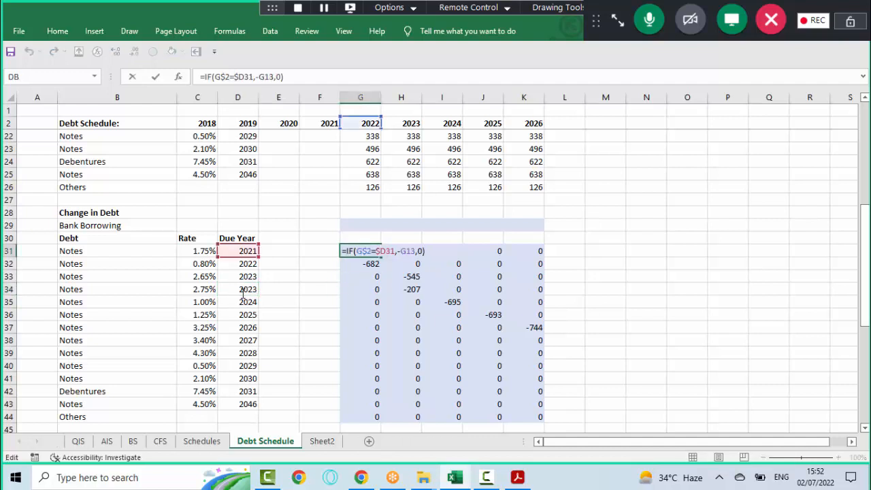
- Expand the GoToMeeting window and send "?" to everyone in the chat
{"action": "left_click", "coordinate": [618, 21]}
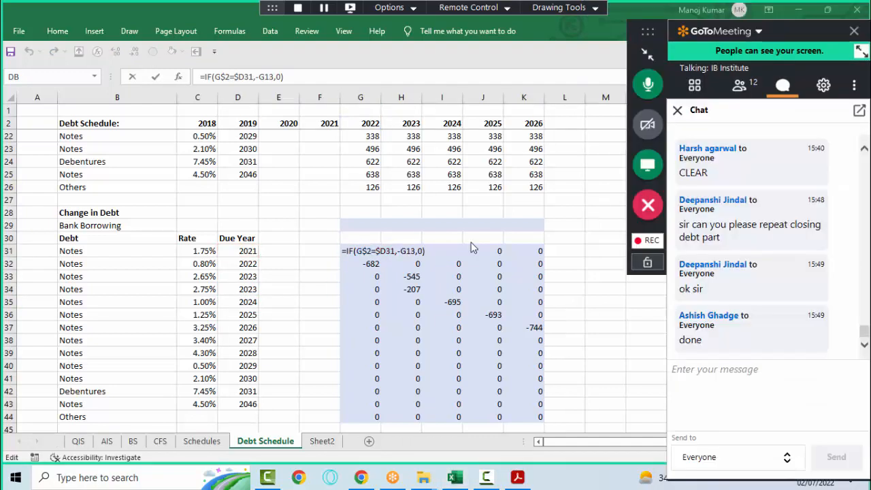
{"action": "left_click", "coordinate": [697, 385]}
{"action": "type", "text": "?"}
{"action": "key", "text": "Return"}
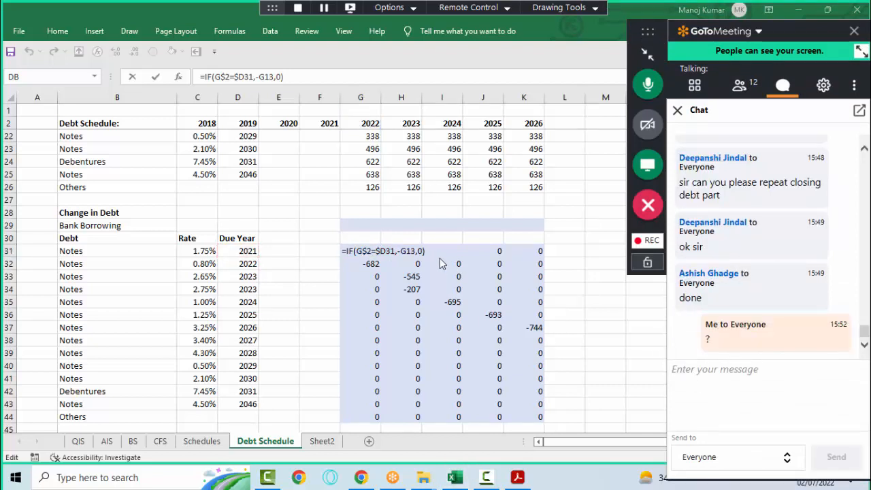
- Leave the G31 formula unchanged and select the notes' Change in Debt block G31:K44 for review
{"action": "left_click", "coordinate": [400, 234]}
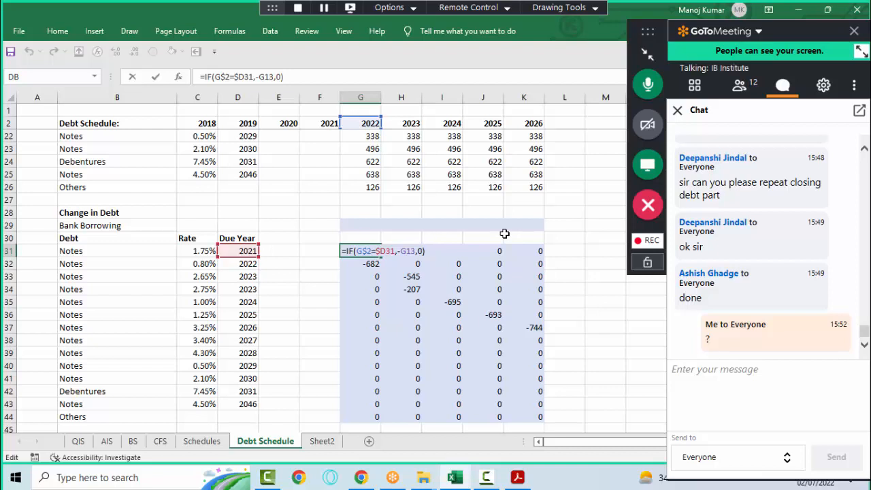
{"action": "key", "text": "ctrl+Return"}
{"action": "key", "text": "ctrl+shift+Right"}
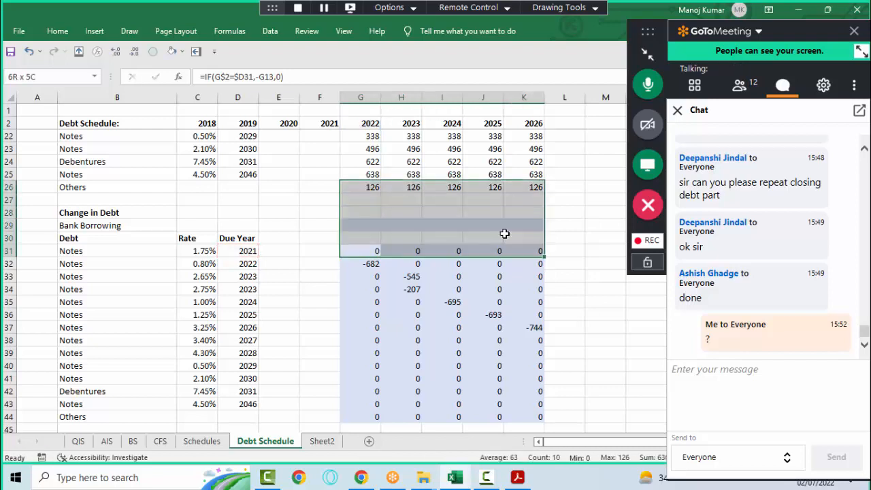
{"action": "key", "text": "ctrl+shift+Down"}
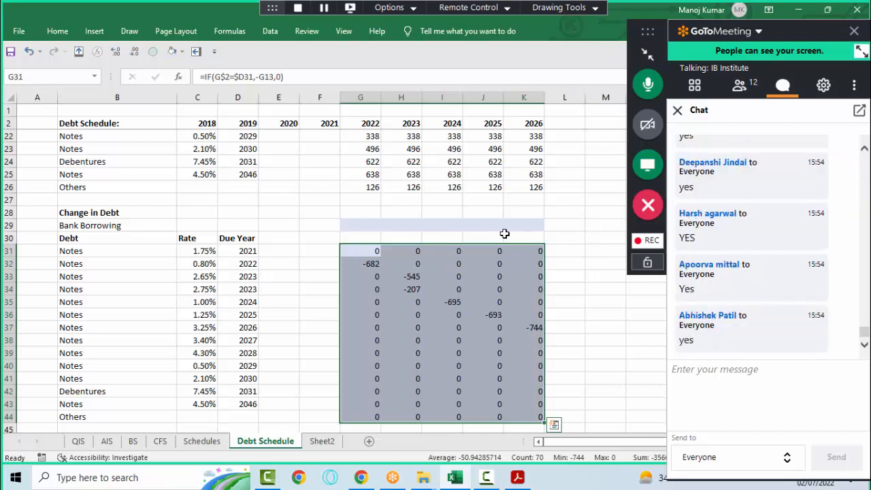
{"action": "key", "text": "Down"}
{"action": "key", "text": "Up"}
{"action": "key", "text": "ctrl+shift+Down"}
{"action": "key", "text": "ctrl+shift+Right"}
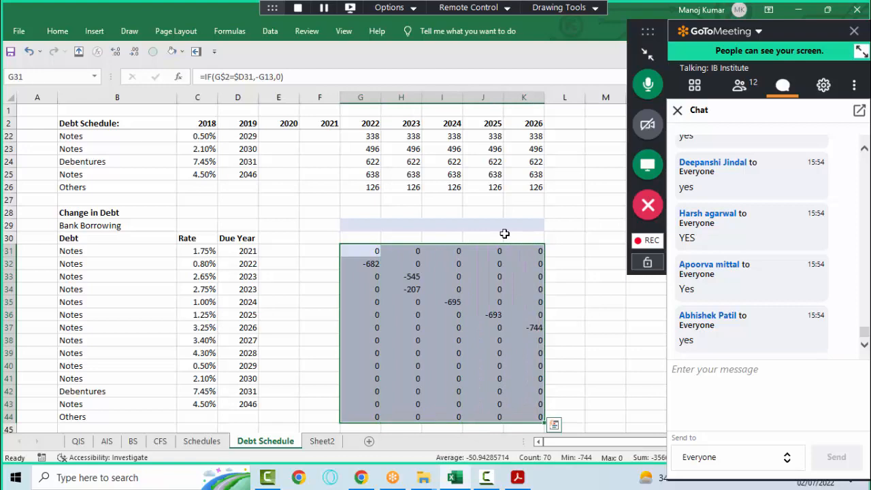
- Set the minimum cash balance percentage in E6 of the Debt Schedule to 1%
{"action": "key", "text": "Up"}
{"action": "key", "text": "Up"}
{"action": "key", "text": "Up"}
{"action": "key", "text": "Up"}
{"action": "key", "text": "Up"}
{"action": "key", "text": "Up"}
{"action": "key", "text": "Up"}
{"action": "key", "text": "Up"}
{"action": "key", "text": "Up"}
{"action": "key", "text": "Up"}
{"action": "key", "text": "Up"}
{"action": "key", "text": "Up"}
{"action": "key", "text": "Up"}
{"action": "key", "text": "Up"}
{"action": "key", "text": "Up"}
{"action": "key", "text": "Up"}
{"action": "key", "text": "Up"}
{"action": "key", "text": "Up"}
{"action": "key", "text": "Up"}
{"action": "key", "text": "Up"}
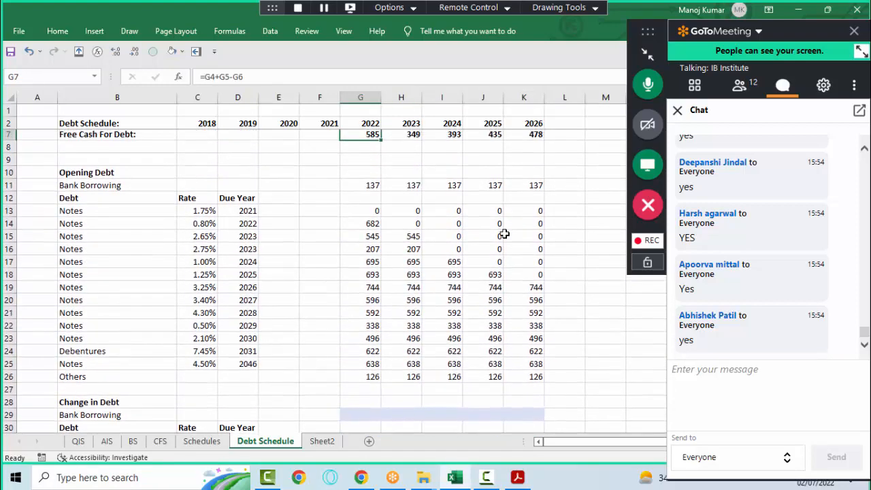
{"action": "key", "text": "Up"}
{"action": "key", "text": "Up"}
{"action": "key", "text": "Up"}
{"action": "key", "text": "Down"}
{"action": "key", "text": "Down"}
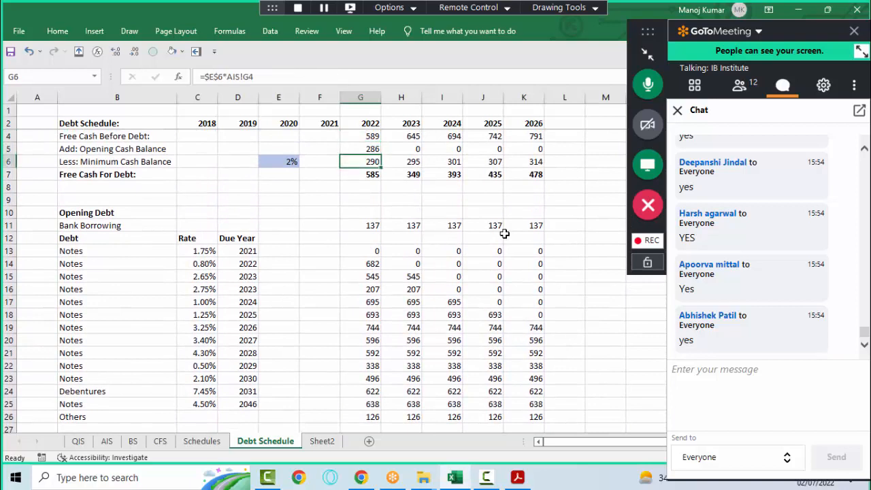
{"action": "key", "text": "Left"}
{"action": "key", "text": "Left"}
{"action": "key", "text": "Left"}
{"action": "key", "text": "Right"}
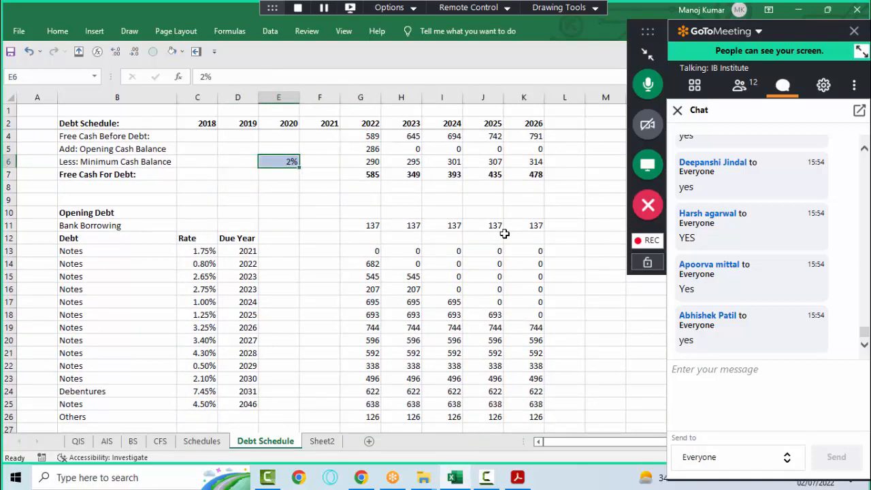
{"action": "type", "text": "1"}
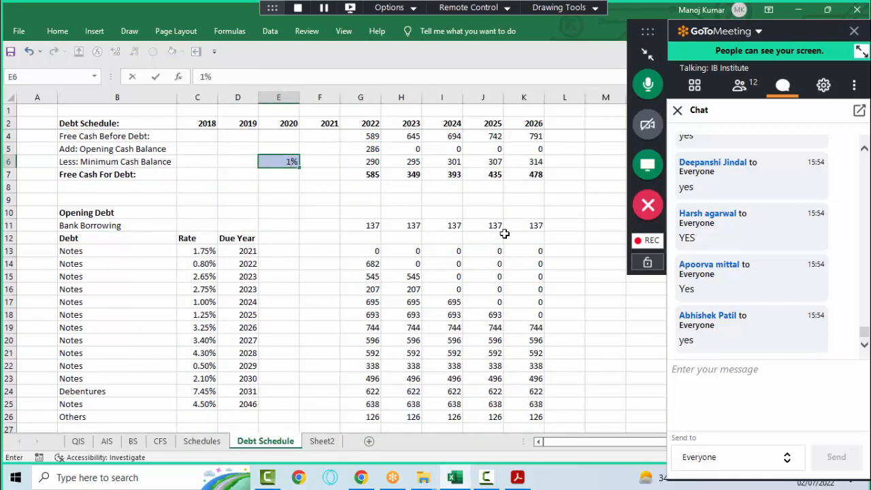
{"action": "key", "text": "Return"}
{"action": "key", "text": "Right"}
{"action": "key", "text": "Right"}
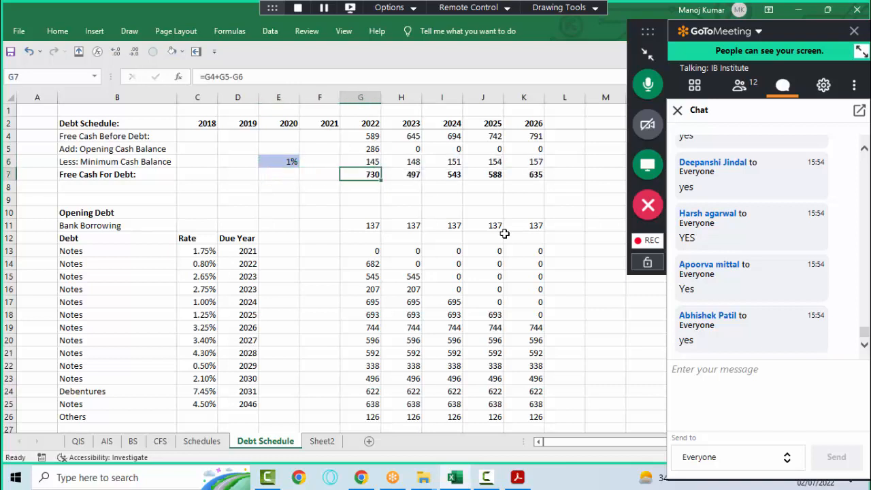
{"action": "key", "text": "Up"}
{"action": "key", "text": "Left"}
{"action": "key", "text": "Left"}
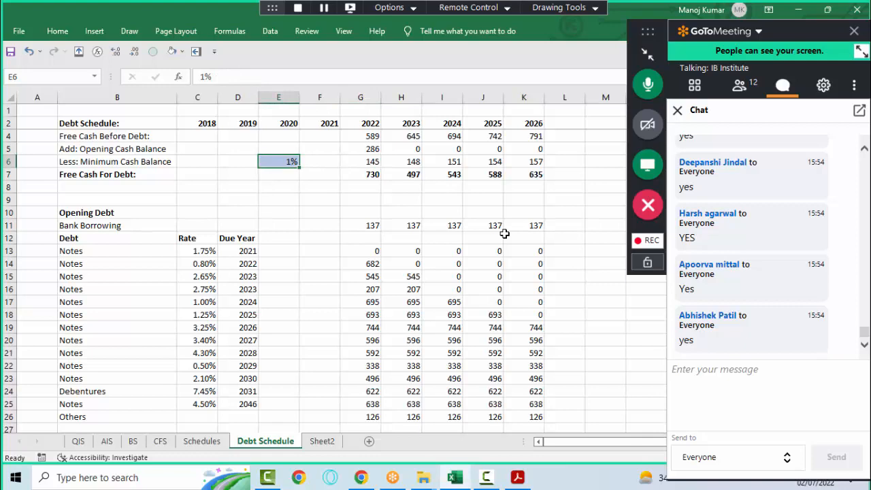
- On the Schedules sheet, set CapEx as a % of Sales for 2022 in G28 to 3% and fill it across to 2026
{"action": "left_click", "coordinate": [208, 443]}
{"action": "key", "text": "Down"}
{"action": "key", "text": "Down"}
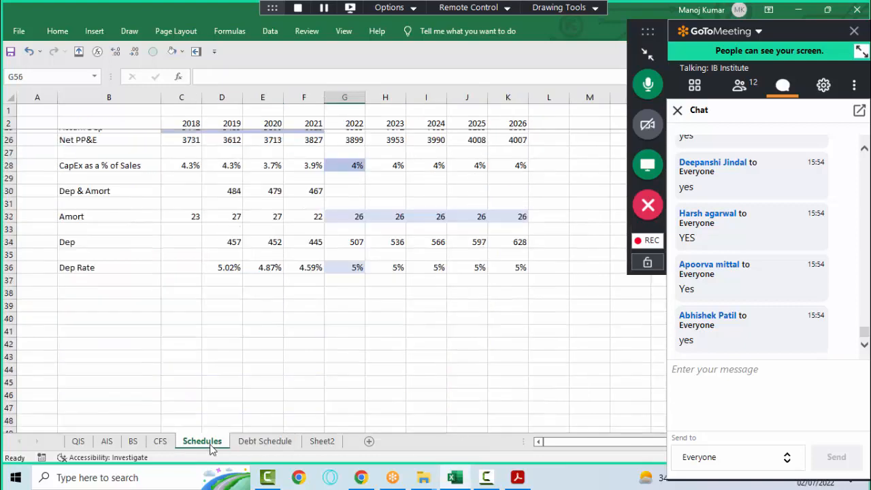
{"action": "key", "text": "ctrl+Up"}
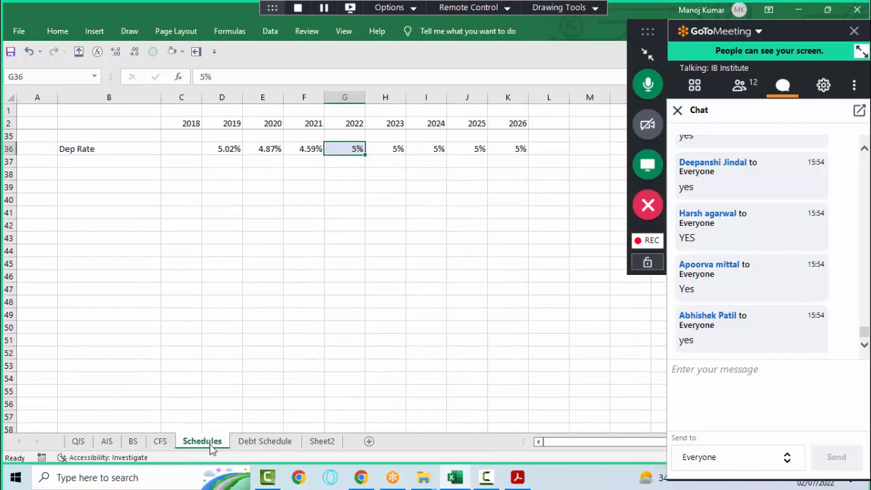
{"action": "key", "text": "Up"}
{"action": "key", "text": "Up"}
{"action": "key", "text": "Up"}
{"action": "key", "text": "Up"}
{"action": "key", "text": "Up"}
{"action": "key", "text": "Up"}
{"action": "key", "text": "Up"}
{"action": "key", "text": "Up"}
{"action": "key", "text": "Up"}
{"action": "key", "text": "Up"}
{"action": "key", "text": "Up"}
{"action": "key", "text": "Up"}
{"action": "key", "text": "Up"}
{"action": "key", "text": "Up"}
{"action": "key", "text": "Up"}
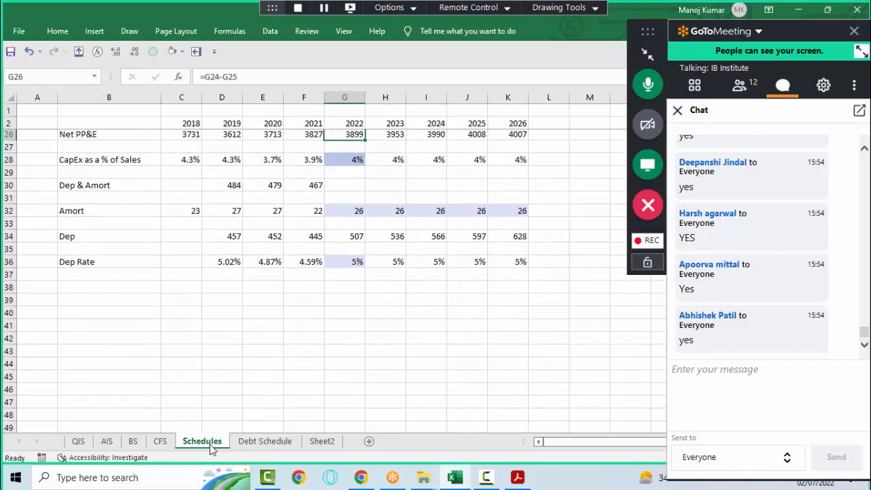
{"action": "key", "text": "Down"}
{"action": "key", "text": "Down"}
{"action": "key", "text": "Down"}
{"action": "key", "text": "Down"}
{"action": "key", "text": "Down"}
{"action": "key", "text": "Down"}
{"action": "key", "text": "Down"}
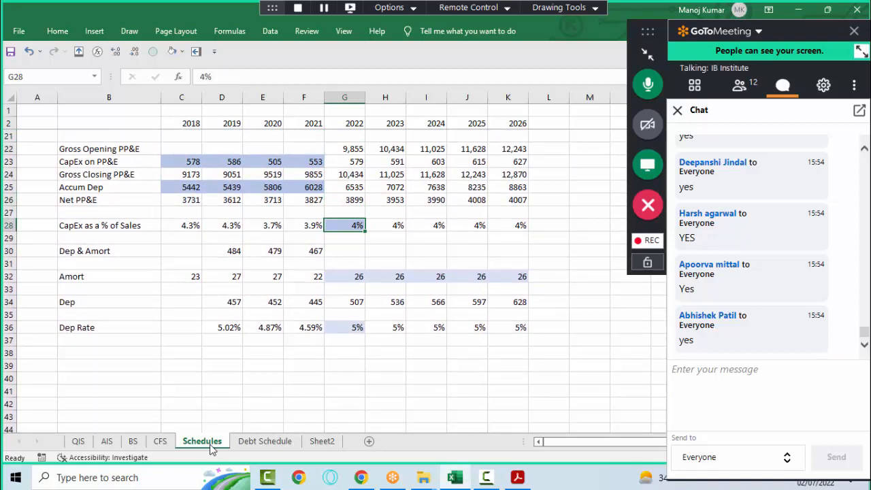
{"action": "type", "text": "3"}
{"action": "key", "text": "Return"}
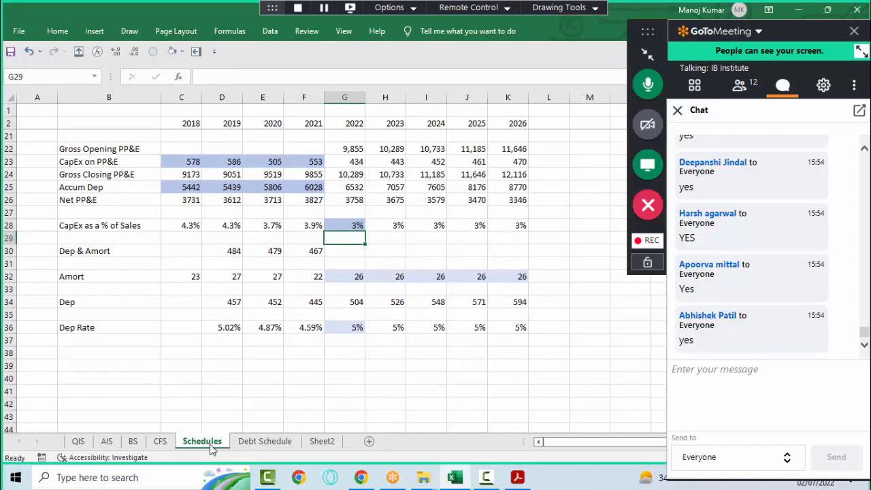
{"action": "key", "text": "Up"}
{"action": "key", "text": "shift+Right"}
{"action": "key", "text": "shift+Right"}
{"action": "key", "text": "shift+Right"}
{"action": "key", "text": "shift+Right"}
{"action": "key", "text": "ctrl+r"}
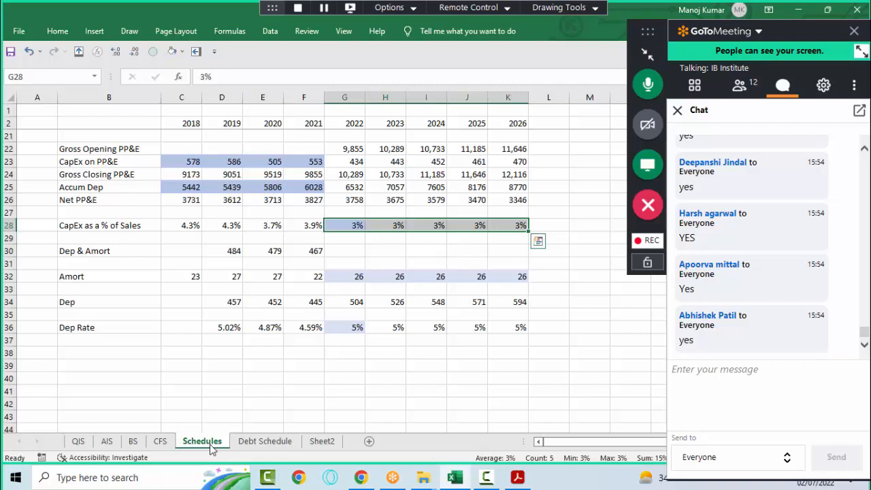
- Review the Free Cash For Debt values from 2022 to 2026 in row 7 of the Debt Schedule sheet
{"action": "left_click", "coordinate": [261, 442]}
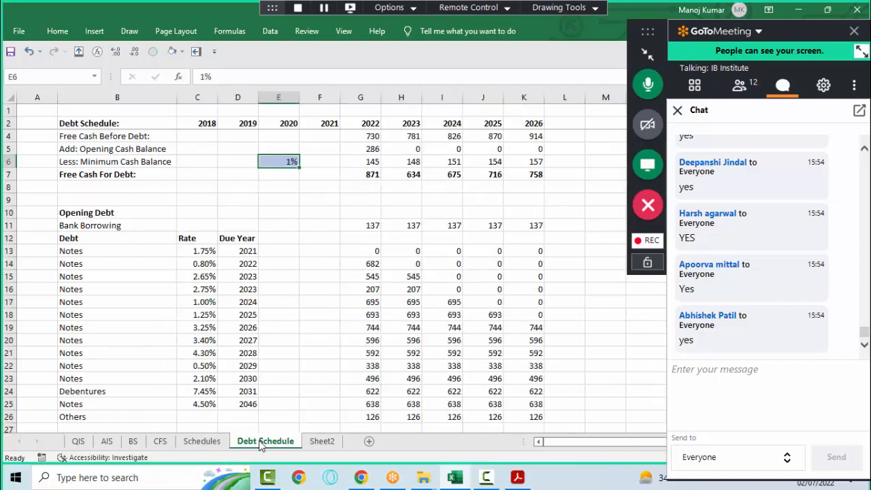
{"action": "left_click_drag", "start_coordinate": [371, 175], "coordinate": [524, 173]}
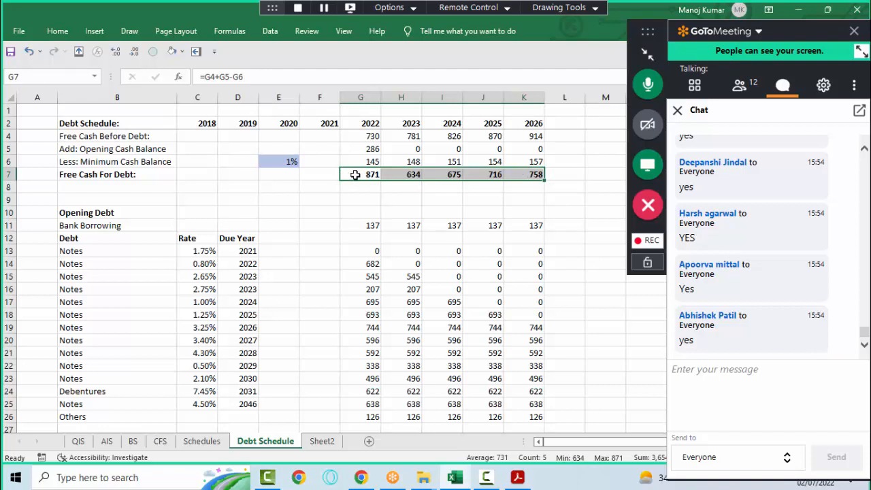
{"action": "left_click_drag", "start_coordinate": [355, 175], "coordinate": [565, 174]}
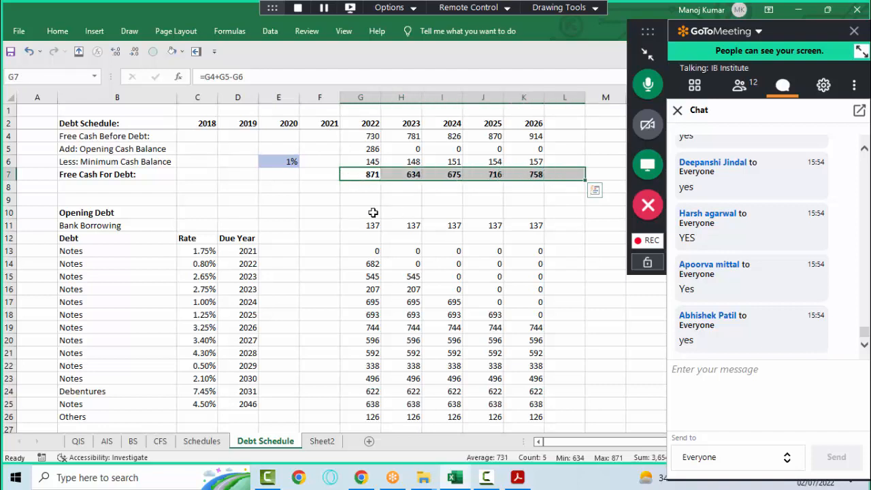
{"action": "left_click", "coordinate": [368, 175]}
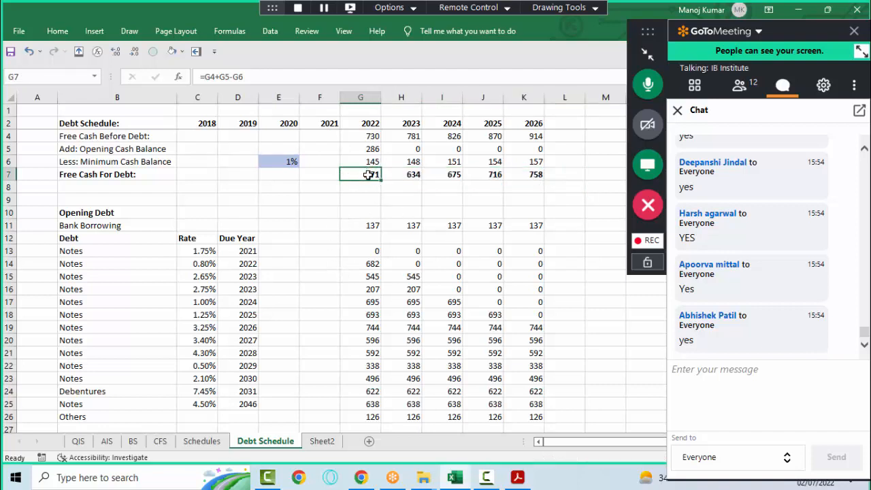
- Compare the 0.80% Notes' 2022 repayment in G32 with the Free Cash For Debt in G7
{"action": "key", "text": "Down"}
{"action": "key", "text": "Down"}
{"action": "key", "text": "Down"}
{"action": "key", "text": "Down"}
{"action": "key", "text": "Down"}
{"action": "key", "text": "Down"}
{"action": "key", "text": "Down"}
{"action": "key", "text": "Down"}
{"action": "key", "text": "Down"}
{"action": "key", "text": "Down"}
{"action": "key", "text": "Down"}
{"action": "key", "text": "Down"}
{"action": "key", "text": "Down"}
{"action": "key", "text": "Down"}
{"action": "key", "text": "Down"}
{"action": "key", "text": "Down"}
{"action": "key", "text": "Down"}
{"action": "key", "text": "Down"}
{"action": "key", "text": "Down"}
{"action": "key", "text": "Down"}
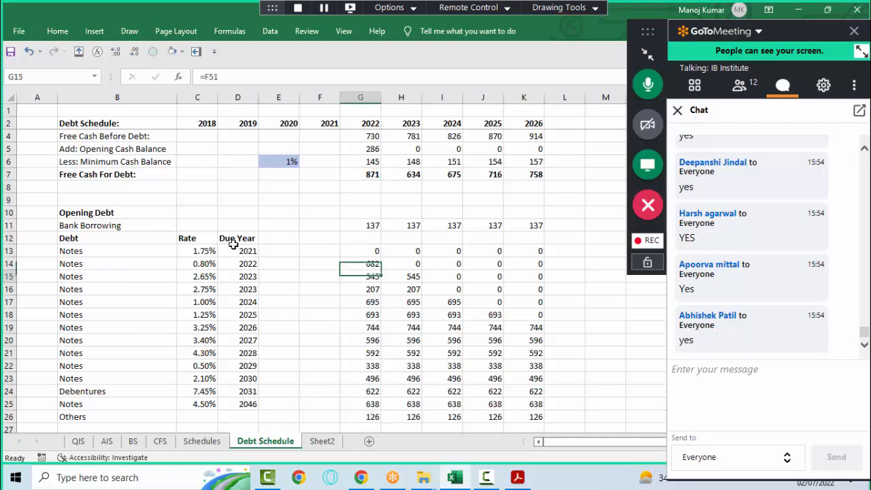
{"action": "key", "text": "Down"}
{"action": "key", "text": "Up"}
{"action": "key", "text": "Up"}
{"action": "key", "text": "Up"}
{"action": "key", "text": "Up"}
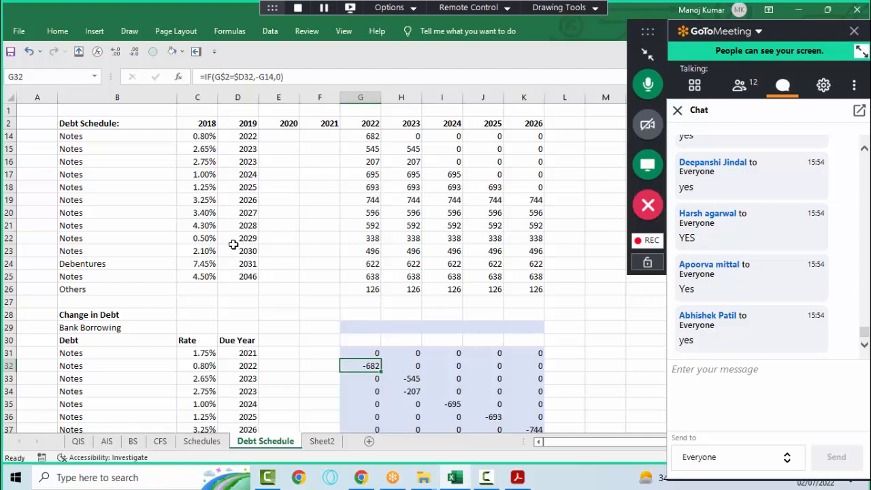
{"action": "key", "text": "Up"}
{"action": "key", "text": "Up"}
{"action": "key", "text": "Up"}
{"action": "key", "text": "Up"}
{"action": "key", "text": "Up"}
{"action": "key", "text": "Up"}
{"action": "key", "text": "Up"}
{"action": "key", "text": "Up"}
{"action": "key", "text": "Up"}
{"action": "key", "text": "Up"}
{"action": "key", "text": "Up"}
{"action": "key", "text": "Up"}
{"action": "key", "text": "Up"}
{"action": "key", "text": "Up"}
{"action": "key", "text": "Up"}
{"action": "key", "text": "Up"}
{"action": "key", "text": "Up"}
{"action": "key", "text": "Up"}
{"action": "key", "text": "Up"}
{"action": "key", "text": "Up"}
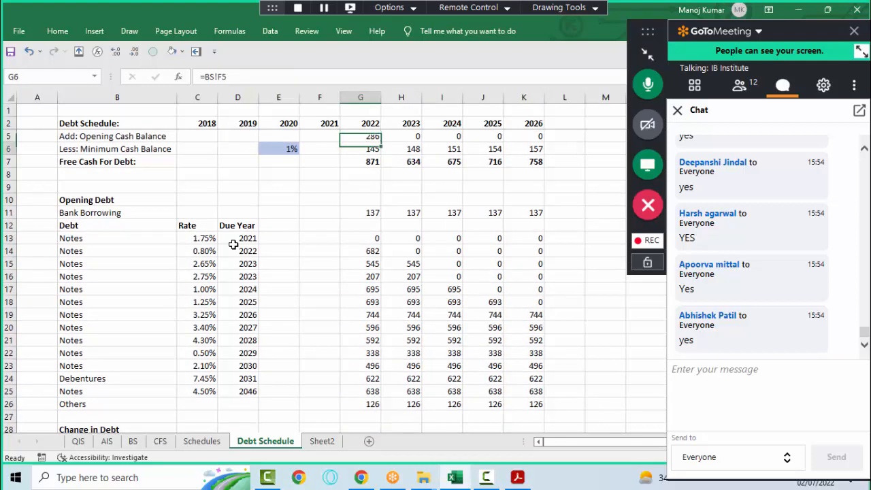
{"action": "key", "text": "Down"}
{"action": "key", "text": "Down"}
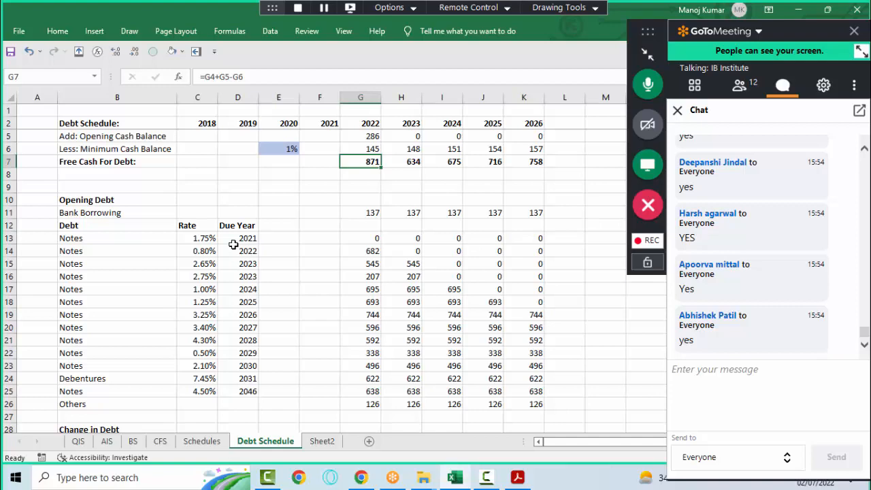
- Examine the notes' scheduled repayments for all forecast years by highlighting G31:K44 under Change in Debt
{"action": "key", "text": "Down"}
{"action": "key", "text": "Down"}
{"action": "key", "text": "Down"}
{"action": "key", "text": "Down"}
{"action": "key", "text": "Down"}
{"action": "key", "text": "Down"}
{"action": "key", "text": "Down"}
{"action": "key", "text": "Down"}
{"action": "key", "text": "Down"}
{"action": "key", "text": "Down"}
{"action": "key", "text": "Down"}
{"action": "key", "text": "Down"}
{"action": "key", "text": "Down"}
{"action": "key", "text": "Down"}
{"action": "key", "text": "Down"}
{"action": "key", "text": "Down"}
{"action": "key", "text": "Down"}
{"action": "key", "text": "Down"}
{"action": "key", "text": "Down"}
{"action": "key", "text": "Down"}
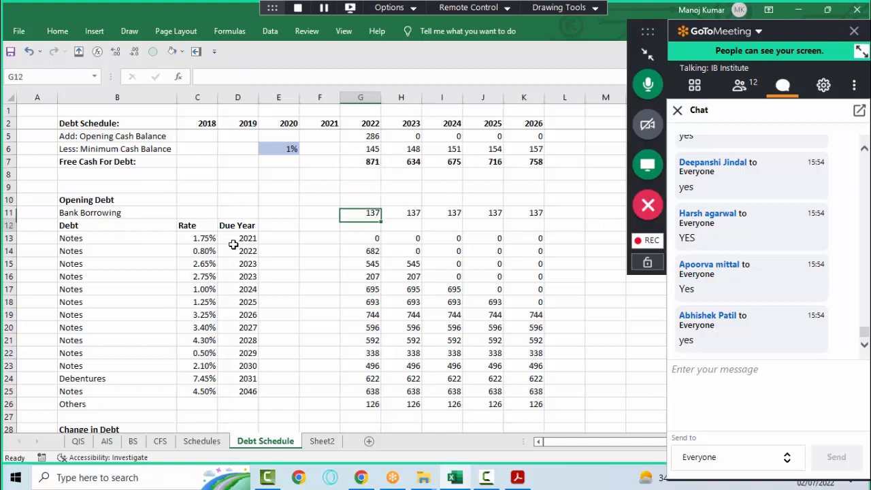
{"action": "key", "text": "ctrl+Up"}
{"action": "key", "text": "ctrl+shift+Down"}
{"action": "key", "text": "ctrl+shift+Right"}
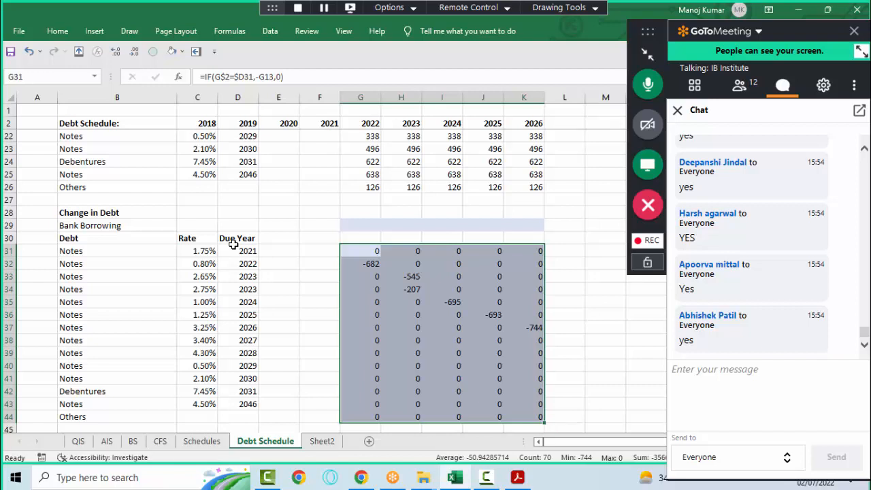
{"action": "key", "text": "Down"}
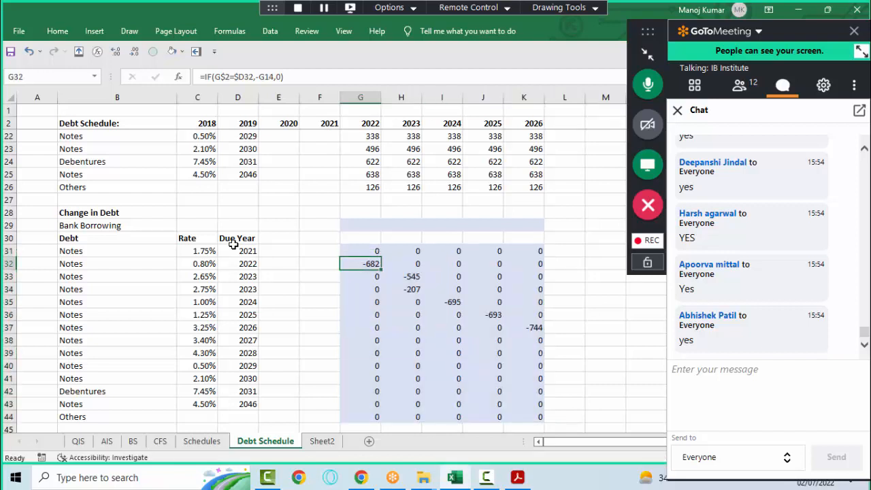
- On Sheet2, enter -150 in F18 as the 2022 Change in Debt that repays Opening Debt 1
{"action": "left_click", "coordinate": [321, 441]}
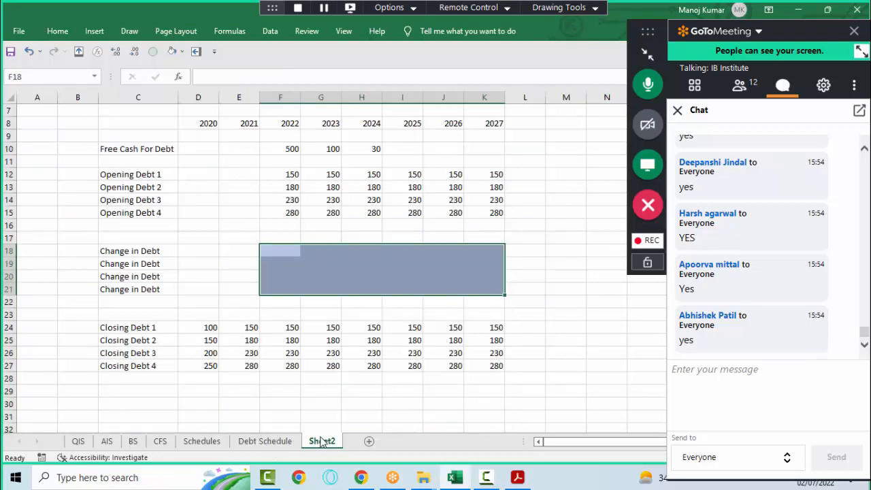
{"action": "left_click", "coordinate": [284, 254]}
{"action": "left_click", "coordinate": [288, 177]}
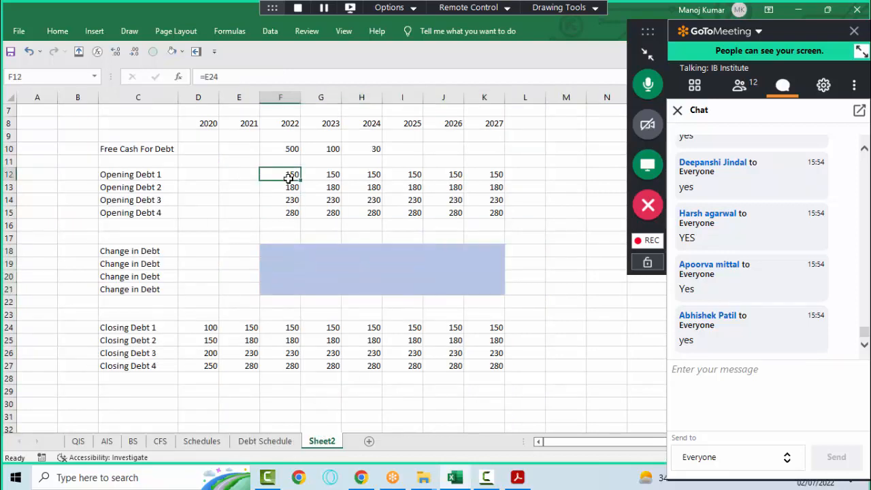
{"action": "left_click", "coordinate": [289, 251]}
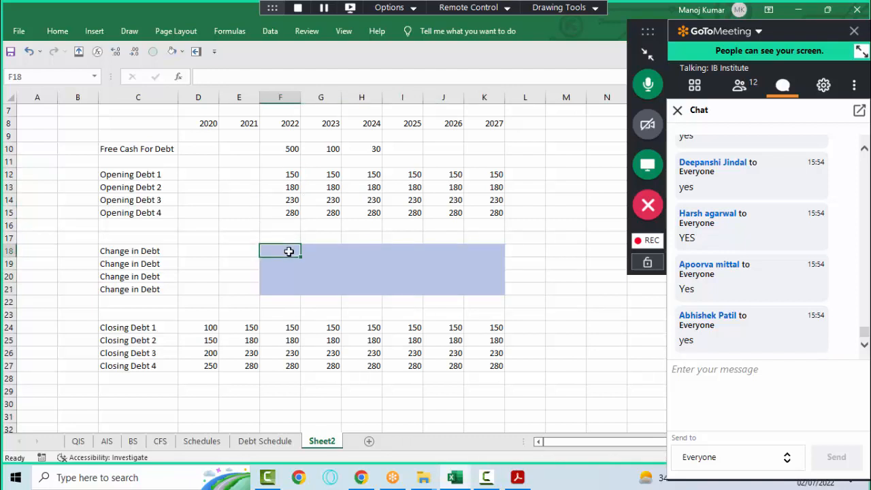
{"action": "type", "text": "-150"}
{"action": "key", "text": "Return"}
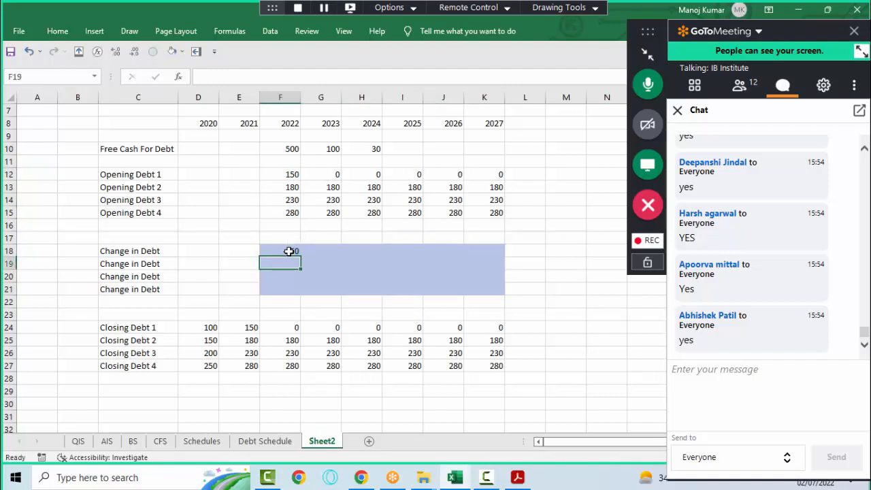
- Enter -180 in F19 as the 2022 repayment of Opening Debt 2 and check the sum of F18:F19
{"action": "type", "text": "-180"}
{"action": "key", "text": "Return"}
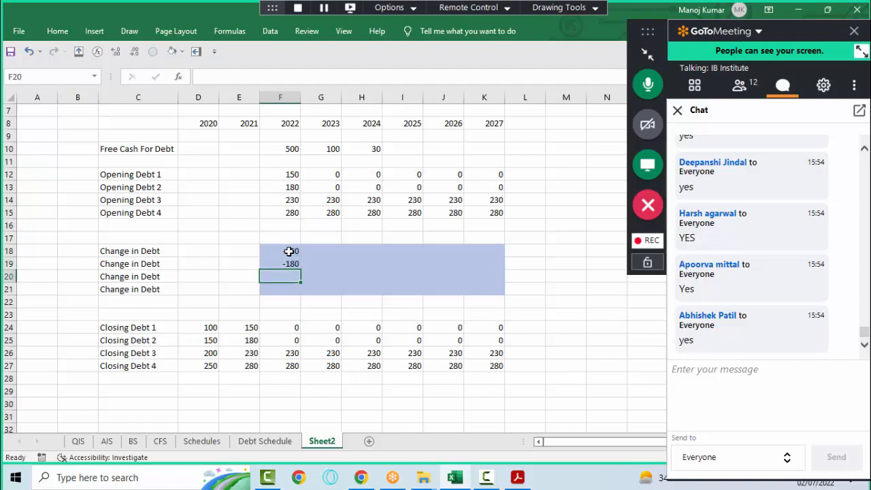
{"action": "left_click_drag", "start_coordinate": [289, 251], "coordinate": [288, 264]}
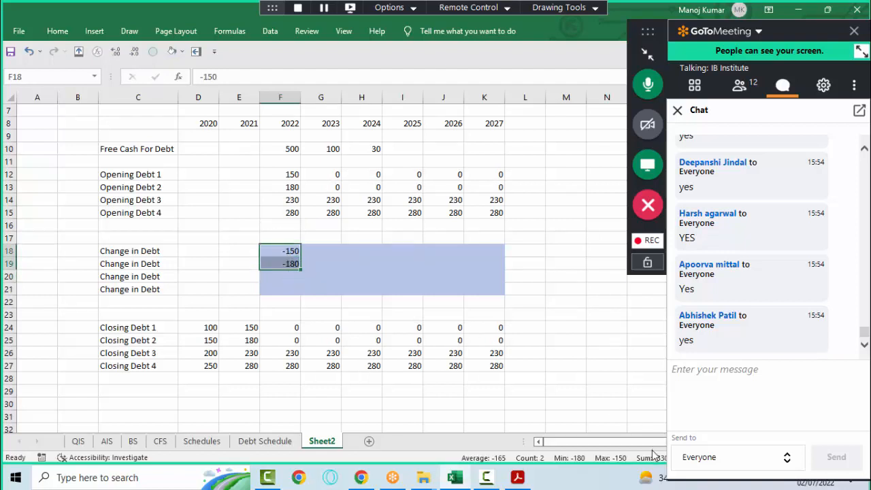
- Compare 2022 Free Cash For Debt with Opening Debt 3, and enter -170 in F20 as its partial 2022 repayment
{"action": "left_click", "coordinate": [290, 151]}
{"action": "left_click", "coordinate": [290, 198]}
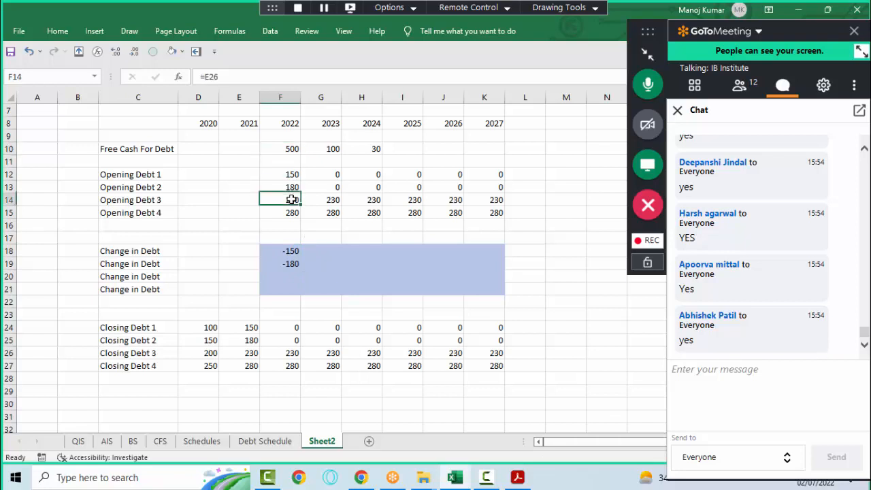
{"action": "left_click", "coordinate": [289, 274]}
{"action": "type", "text": "-170"}
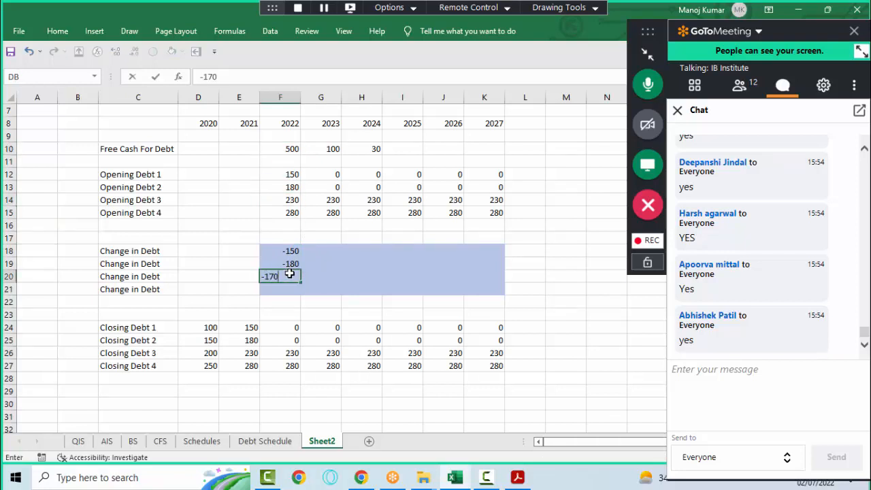
{"action": "key", "text": "Return"}
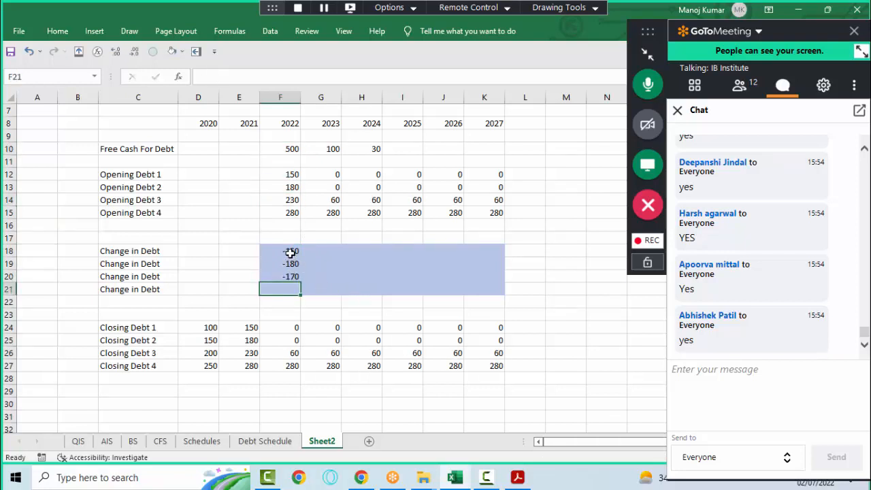
- Clear the 2022 Change in Debt entries in F18:F20
{"action": "left_click", "coordinate": [289, 252]}
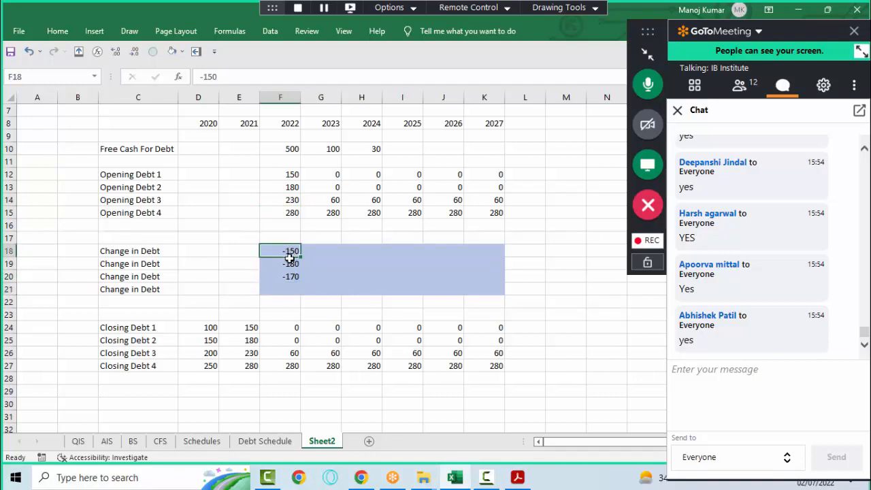
{"action": "left_click_drag", "start_coordinate": [289, 252], "coordinate": [291, 277]}
{"action": "key", "text": "Delete"}
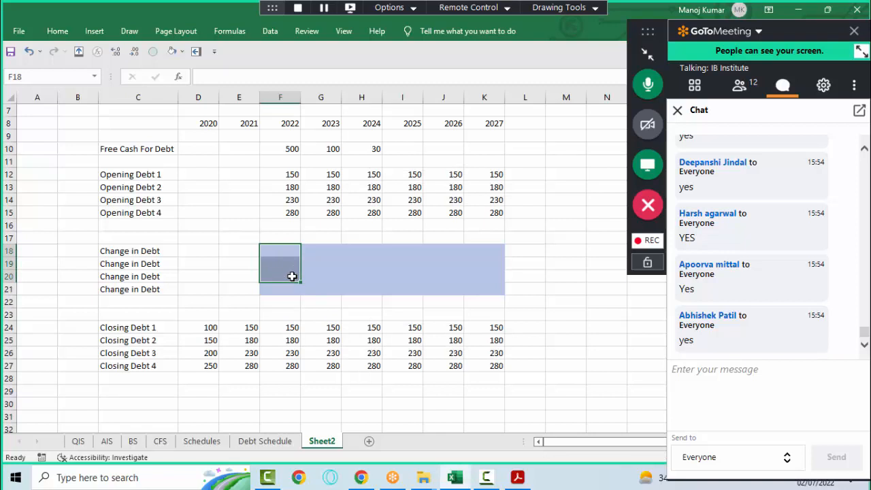
- On the Debt Schedule sheet, examine the 2022 Change in Debt formulas for the notes due 2021 to 2023
{"action": "left_click", "coordinate": [271, 441]}
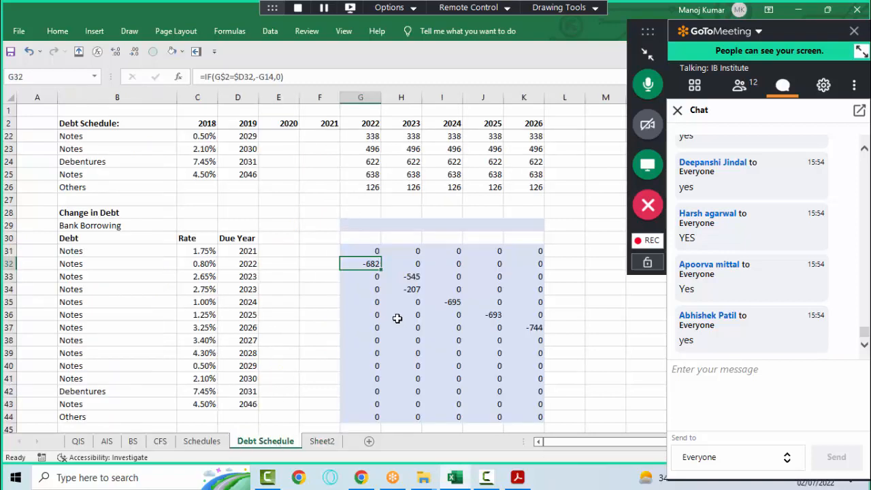
{"action": "key", "text": "Down"}
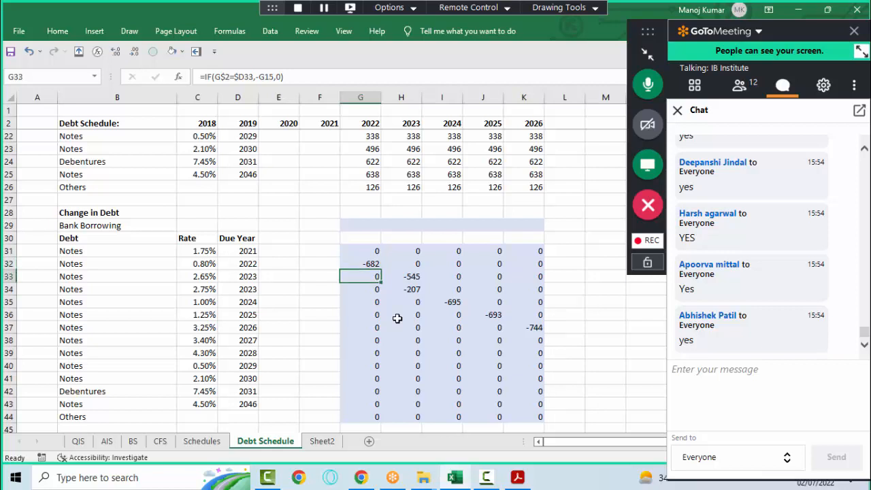
{"action": "key", "text": "shift+space"}
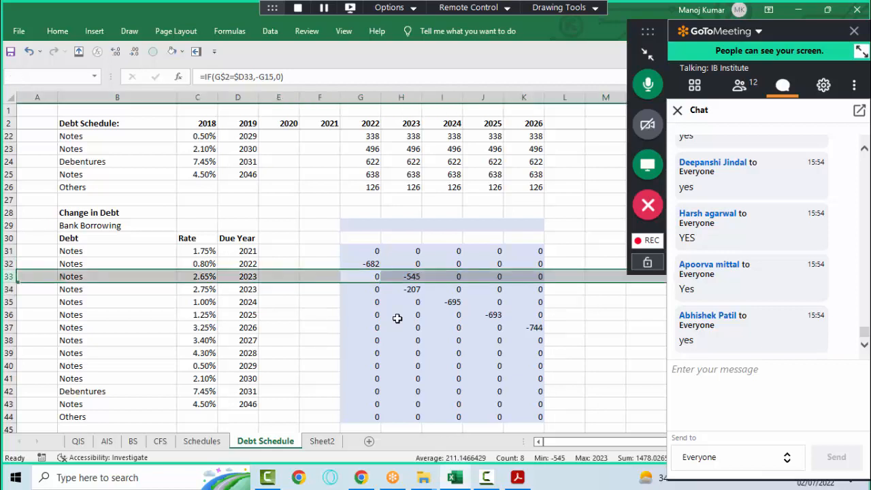
{"action": "key", "text": "Down"}
{"action": "key", "text": "Up"}
{"action": "key", "text": "Up"}
{"action": "key", "text": "shift+Up"}
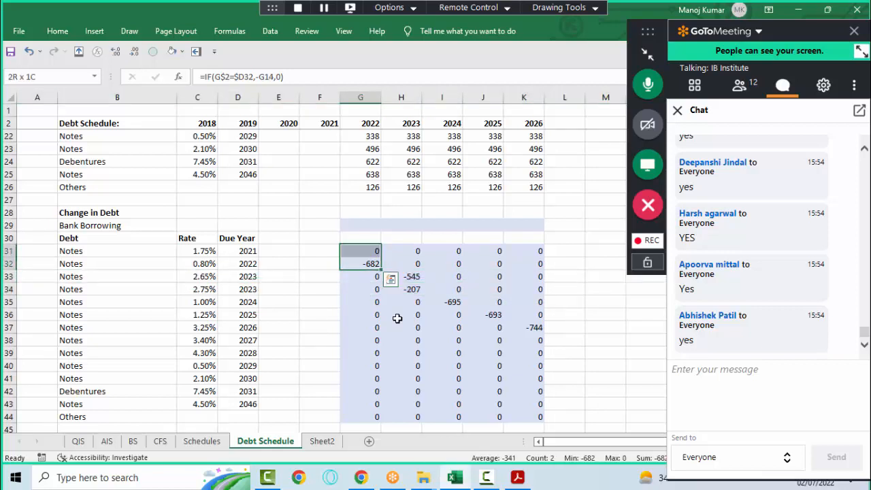
{"action": "key", "text": "Down"}
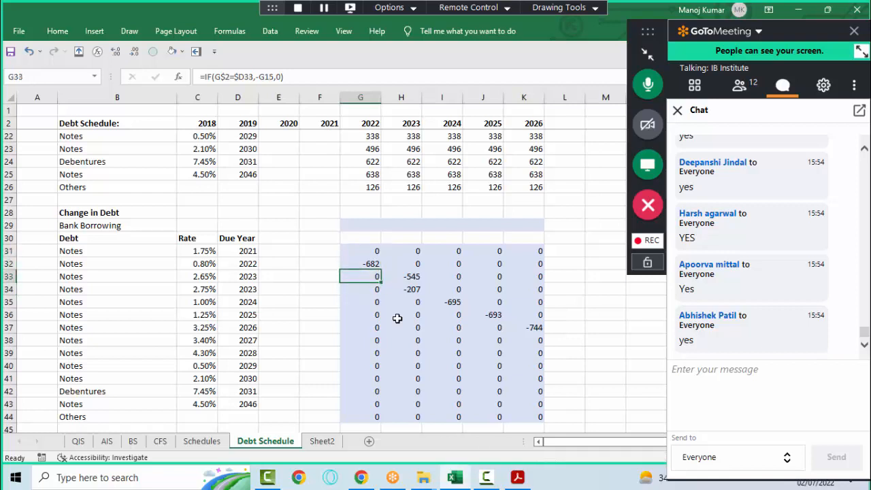
{"action": "key", "text": "F2"}
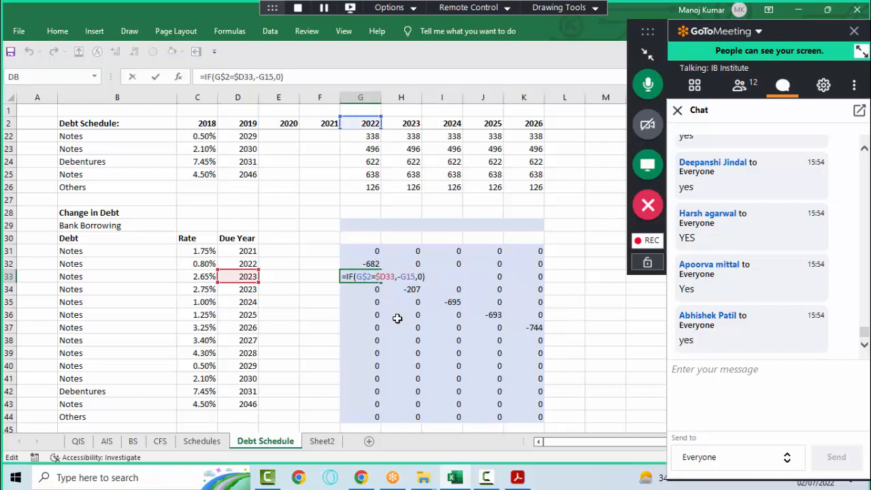
{"action": "key", "text": "BackSpace"}
{"action": "key", "text": "BackSpace"}
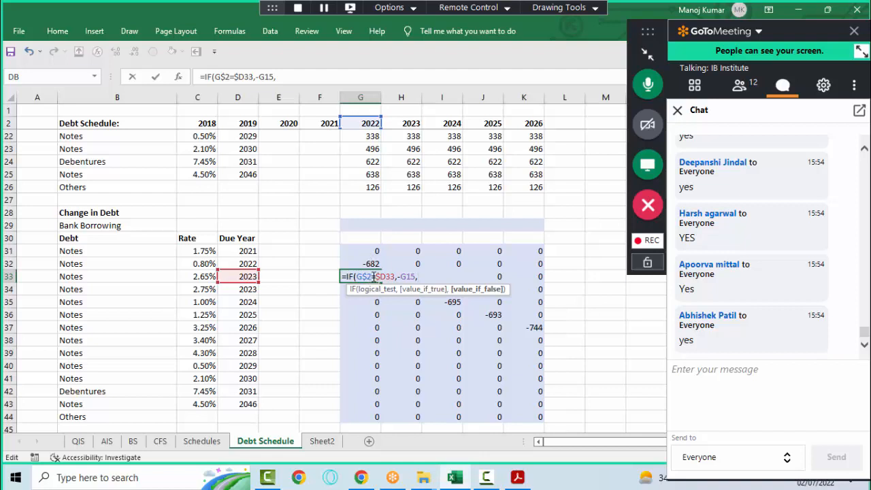
{"action": "key", "text": "Escape"}
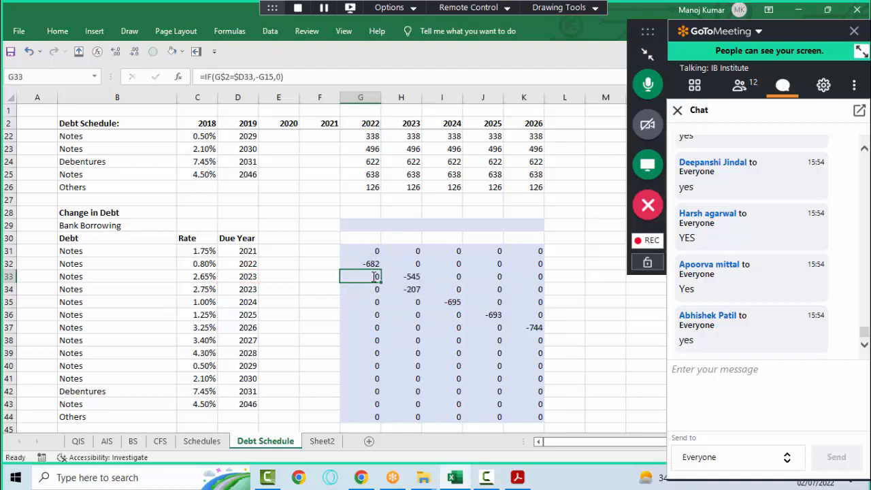
- On Sheet2, undo the clearing of the 2022 Change in Debt values and clear only the third debt's value in F20
{"action": "left_click", "coordinate": [322, 441]}
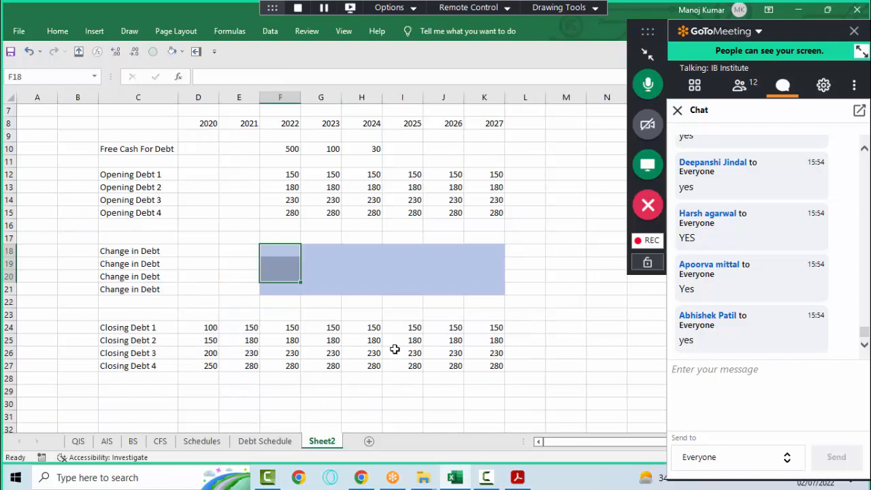
{"action": "key", "text": "ctrl+z"}
{"action": "key", "text": "Down"}
{"action": "key", "text": "Down"}
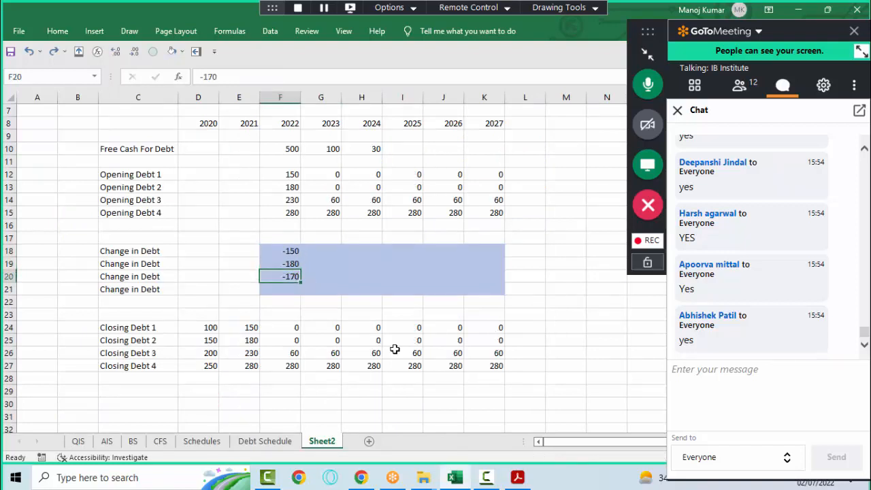
{"action": "key", "text": "Delete"}
- Enter =F10+SUM(F18:F19) in F20 to calculate the free cash left after repaying the first two debts
{"action": "type", "text": "="}
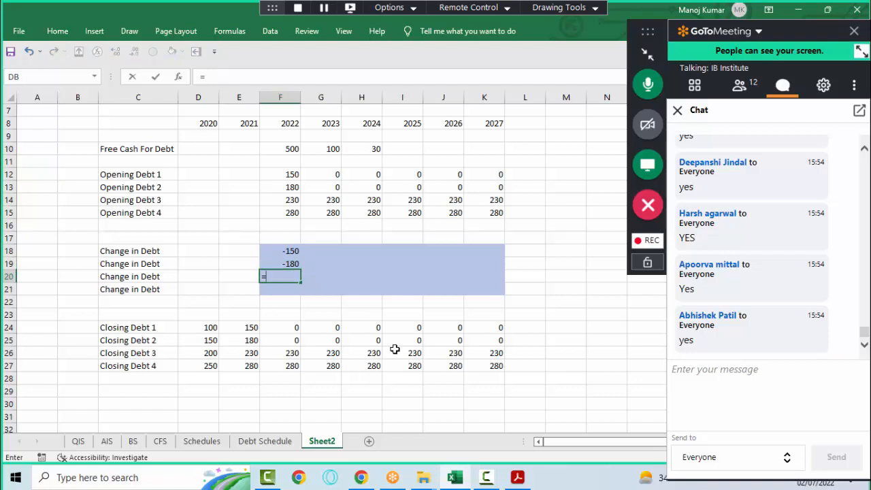
{"action": "key", "text": "Up"}
{"action": "key", "text": "Up"}
{"action": "key", "text": "Up"}
{"action": "key", "text": "Up"}
{"action": "key", "text": "Up"}
{"action": "key", "text": "Up"}
{"action": "key", "text": "Up"}
{"action": "key", "text": "Up"}
{"action": "key", "text": "Up"}
{"action": "key", "text": "Up"}
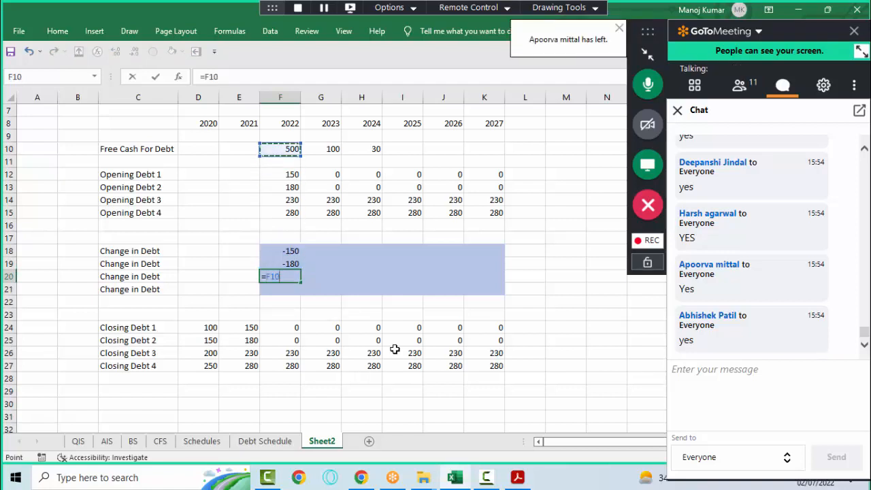
{"action": "type", "text": "+SUM("}
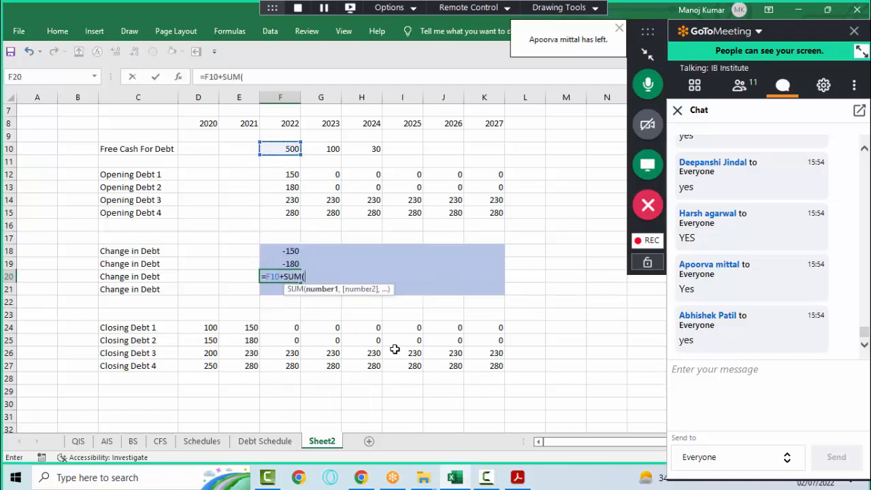
{"action": "key", "text": "Up"}
{"action": "key", "text": "Up"}
{"action": "key", "text": "shift+Down"}
{"action": "type", "text": ")"}
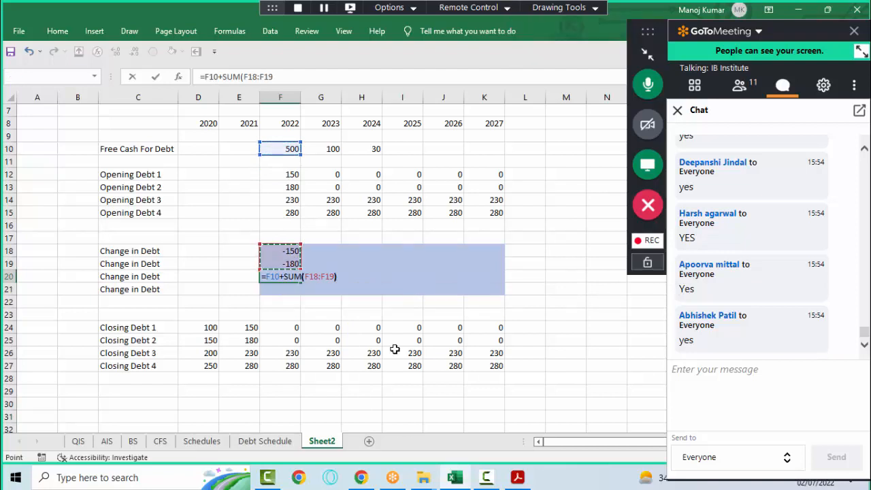
{"action": "key", "text": "Return"}
{"action": "key", "text": "Up"}
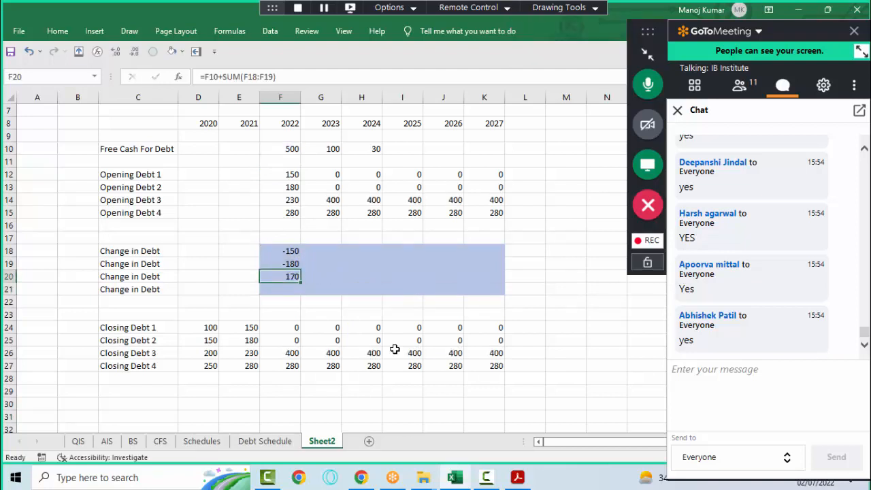
- Compare Opening Debt 3 with its 2022 change formula and set the 2022 Free Cash For Debt in F10 to 700
{"action": "left_click", "coordinate": [293, 199]}
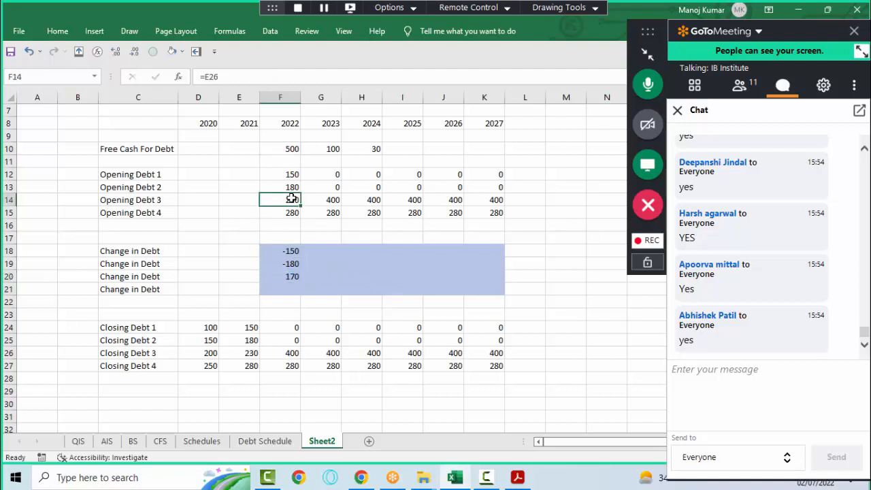
{"action": "left_click", "coordinate": [292, 275]}
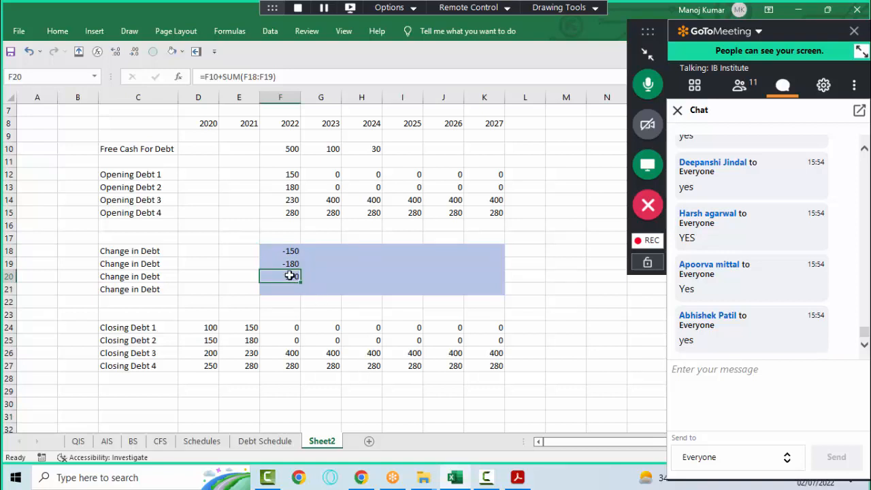
{"action": "left_click", "coordinate": [292, 200]}
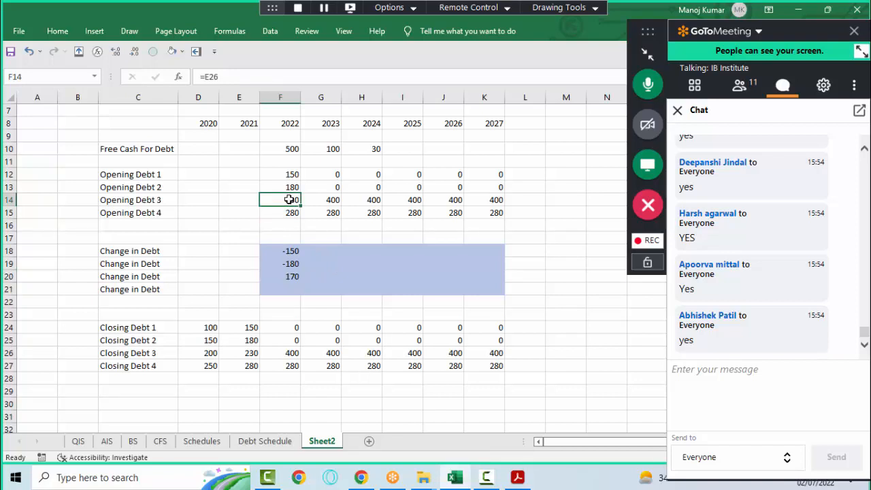
{"action": "left_click", "coordinate": [290, 276]}
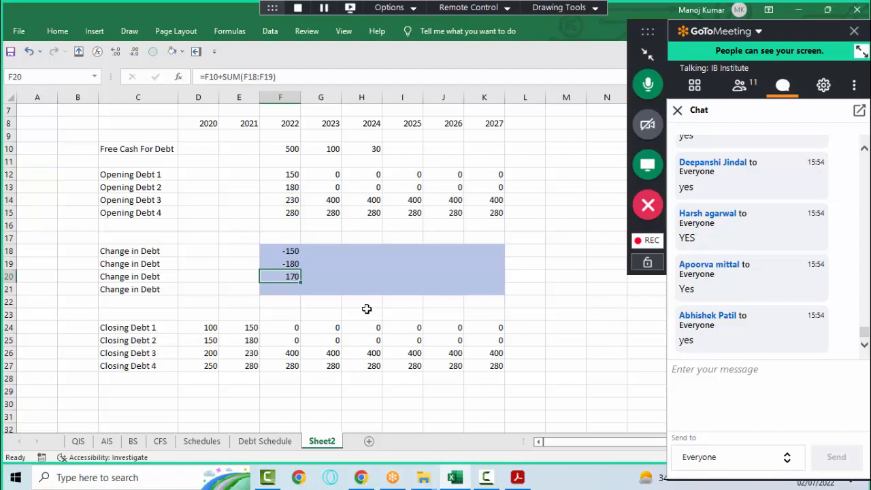
{"action": "key", "text": "Up"}
{"action": "key", "text": "Up"}
{"action": "key", "text": "Up"}
{"action": "key", "text": "Up"}
{"action": "key", "text": "Up"}
{"action": "key", "text": "Up"}
{"action": "key", "text": "Up"}
{"action": "key", "text": "Up"}
{"action": "key", "text": "Up"}
{"action": "key", "text": "Up"}
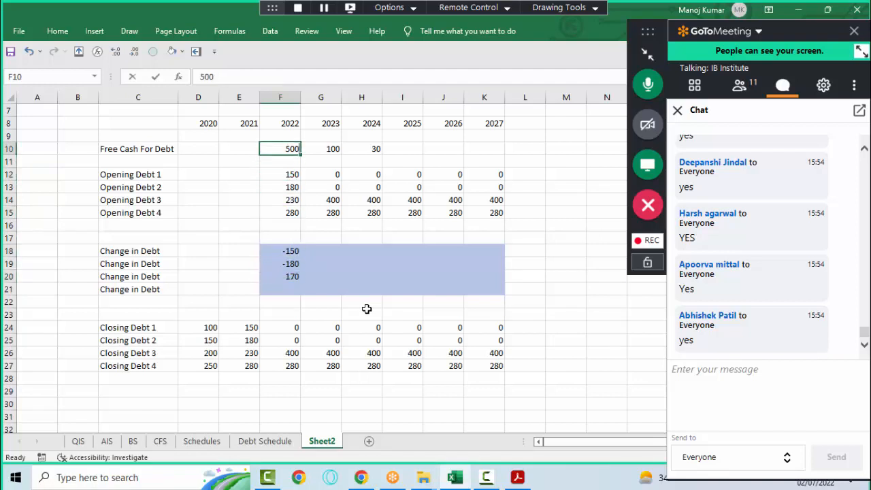
{"action": "type", "text": "700"}
{"action": "key", "text": "Return"}
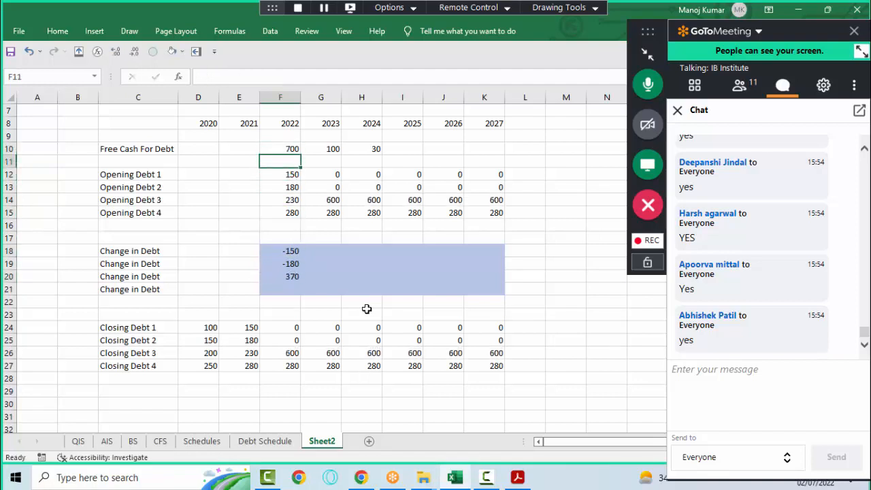
- Wrap the F20 formula in MIN with Opening Debt 3 as second argument: =MIN(F10+SUM(F18:F19),F14)
{"action": "left_click", "coordinate": [291, 276]}
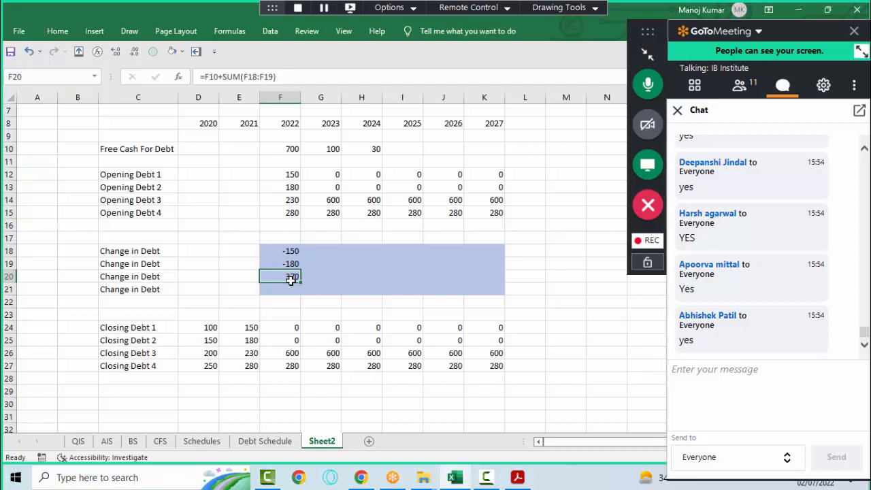
{"action": "left_click", "coordinate": [290, 200]}
{"action": "key", "text": "Down"}
{"action": "key", "text": "Down"}
{"action": "key", "text": "Down"}
{"action": "key", "text": "Down"}
{"action": "key", "text": "Down"}
{"action": "key", "text": "Down"}
{"action": "key", "text": "Down"}
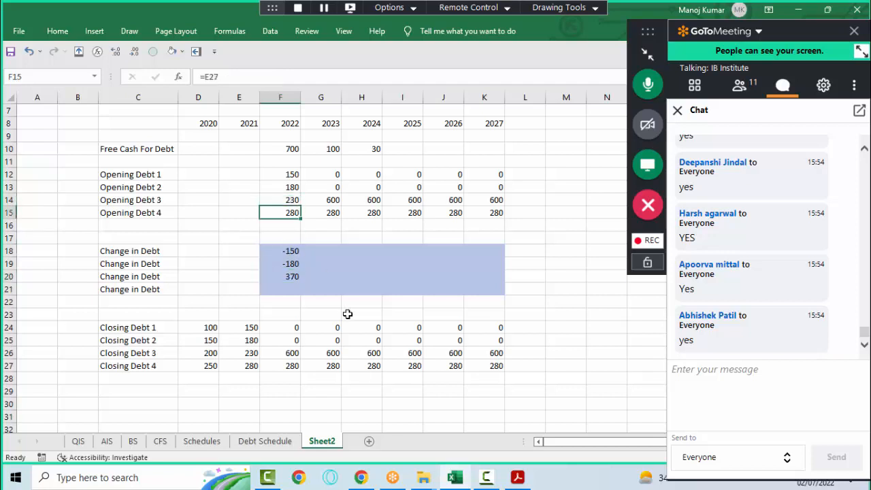
{"action": "key", "text": "Up"}
{"action": "key", "text": "F2"}
{"action": "key", "text": "Left"}
{"action": "key", "text": "Left"}
{"action": "key", "text": "Left"}
{"action": "key", "text": "Left"}
{"action": "key", "text": "Left"}
{"action": "key", "text": "Left"}
{"action": "key", "text": "Left"}
{"action": "key", "text": "Left"}
{"action": "key", "text": "Left"}
{"action": "key", "text": "Left"}
{"action": "key", "text": "Left"}
{"action": "key", "text": "Left"}
{"action": "key", "text": "Left"}
{"action": "key", "text": "Left"}
{"action": "key", "text": "Left"}
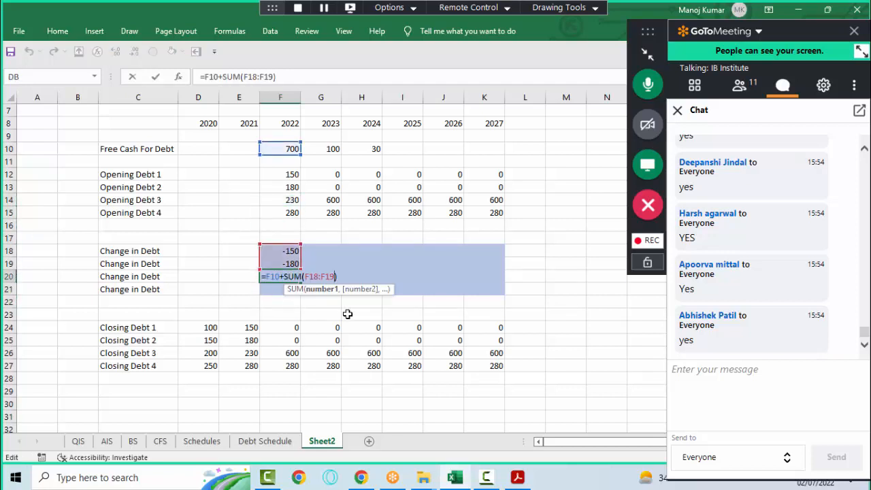
{"action": "type", "text": "MIN("}
{"action": "key", "text": "End"}
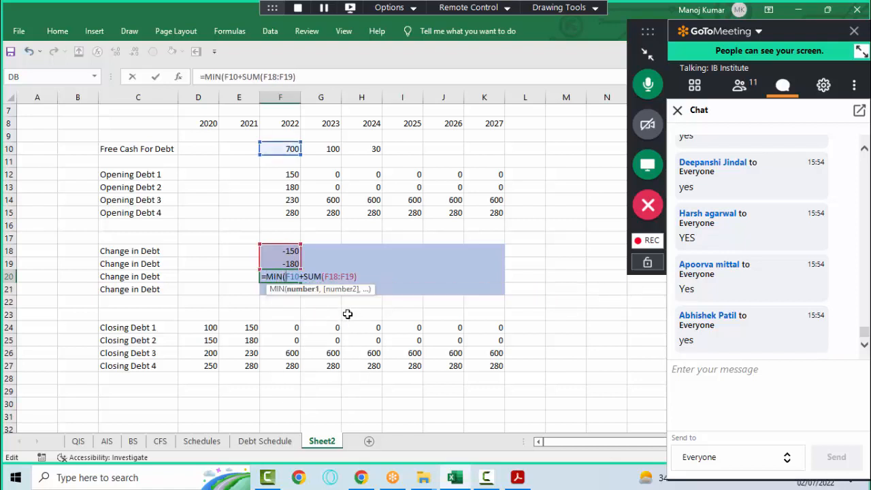
{"action": "type", "text": ","}
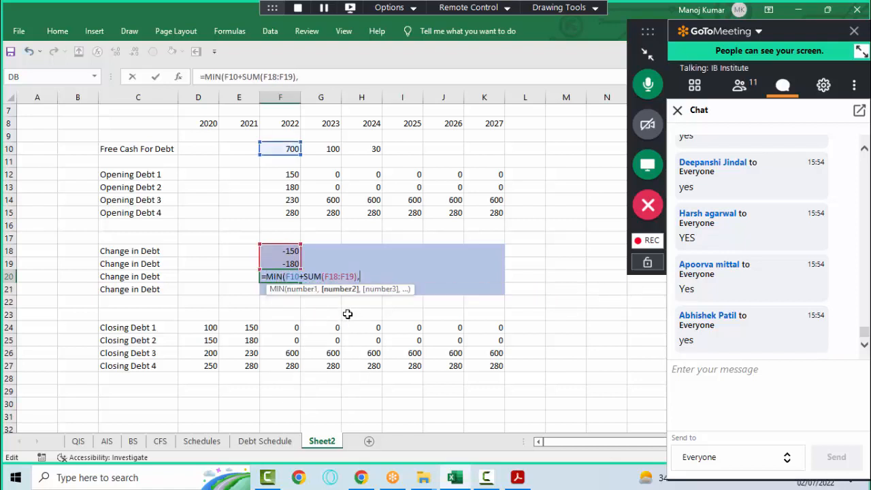
{"action": "left_click", "coordinate": [290, 201]}
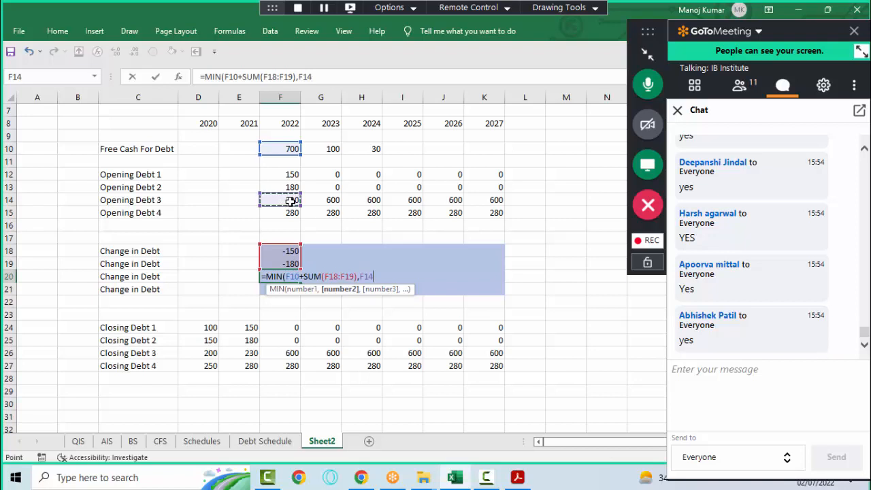
{"action": "type", "text": ")"}
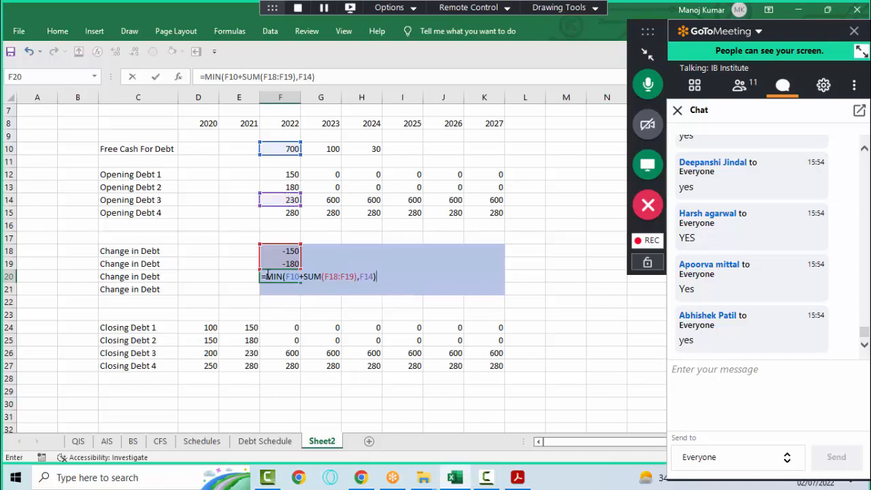
- Negate the third debt's 2022 change formula so that it reads =-MIN(F10+SUM(F18:F19),F14)
{"action": "left_click", "coordinate": [267, 276]}
{"action": "type", "text": "-"}
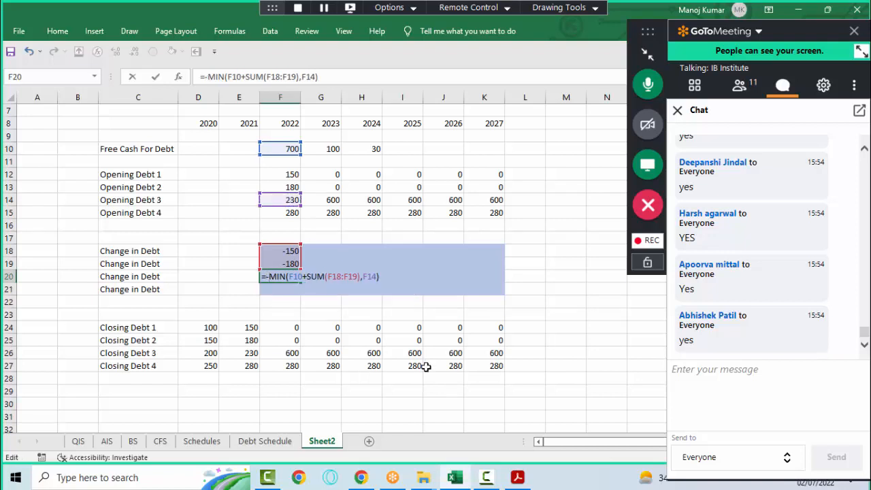
{"action": "key", "text": "Return"}
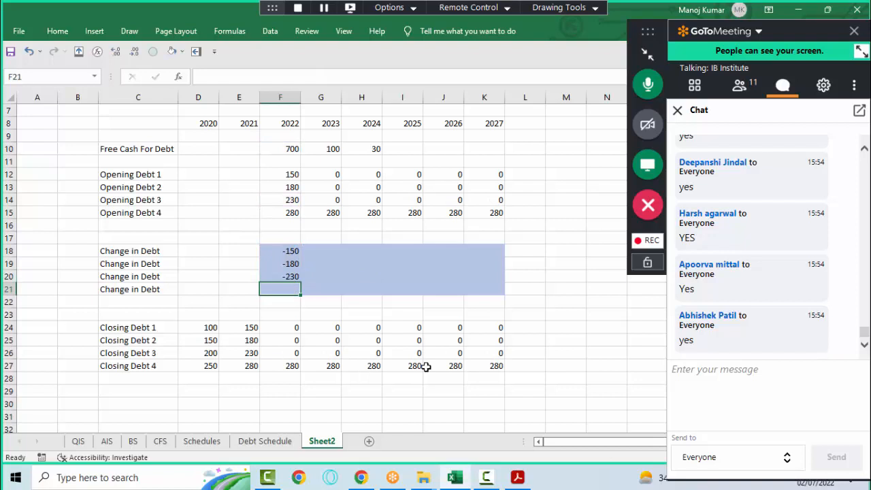
- Set the 2022 Free Cash For Debt in F10 back to 500
{"action": "key", "text": "shift+Return"}
{"action": "key", "text": "Up"}
{"action": "key", "text": "Up"}
{"action": "key", "text": "Up"}
{"action": "key", "text": "Up"}
{"action": "key", "text": "Up"}
{"action": "key", "text": "Up"}
{"action": "key", "text": "Up"}
{"action": "key", "text": "Up"}
{"action": "key", "text": "Up"}
{"action": "key", "text": "Up"}
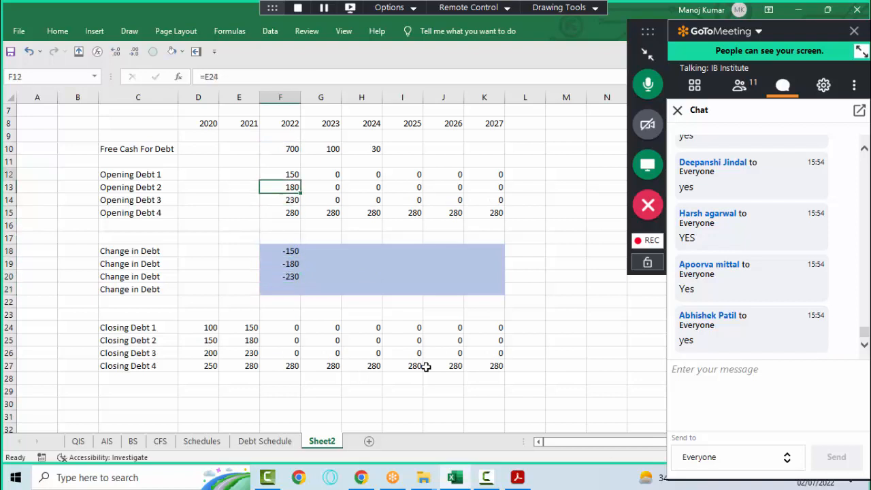
{"action": "type", "text": "500"}
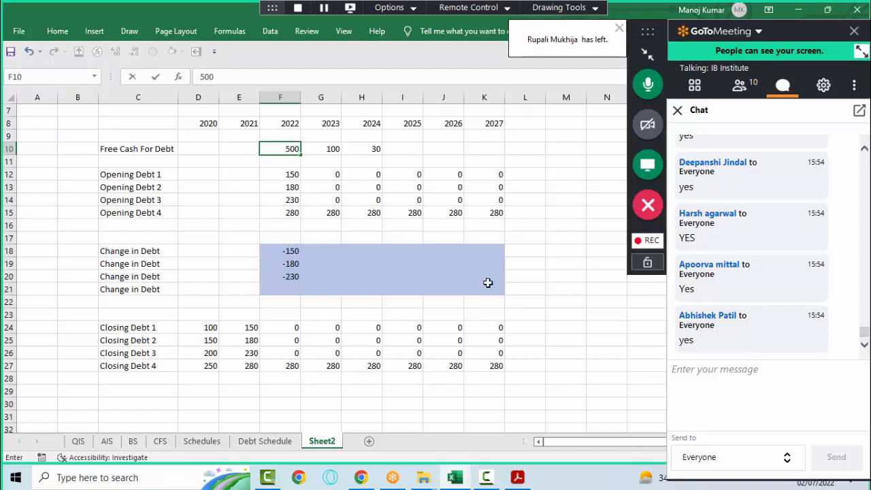
{"action": "key", "text": "Return"}
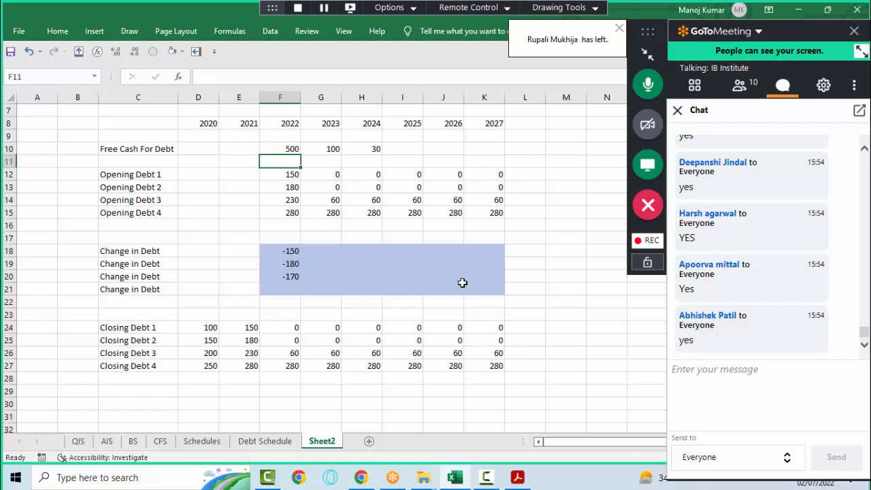
- Check the F20 formula on Sheet2, and on the Debt Schedule replace the 0 in G33's IF formula with the start of a -MIN function
{"action": "left_click", "coordinate": [284, 273]}
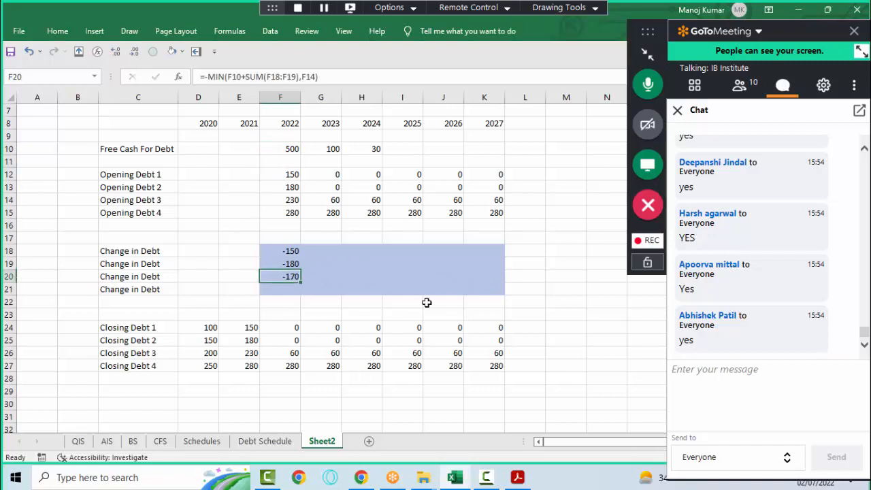
{"action": "left_click", "coordinate": [283, 442]}
{"action": "key", "text": "F2"}
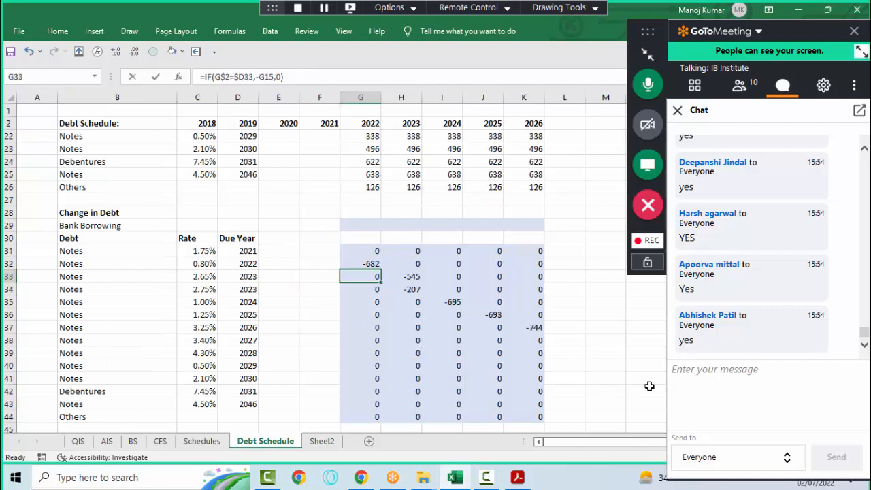
{"action": "key", "text": "BackSpace"}
{"action": "key", "text": "BackSpace"}
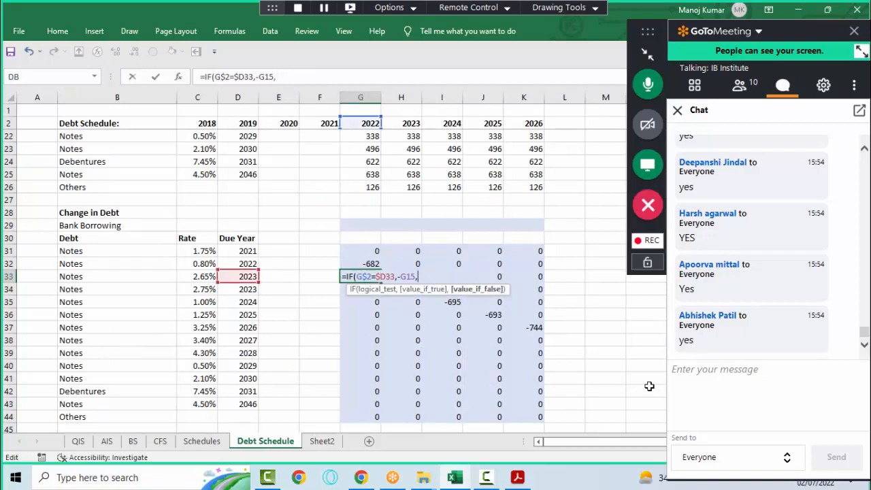
{"action": "type", "text": "-min"}
{"action": "key", "text": "Tab"}
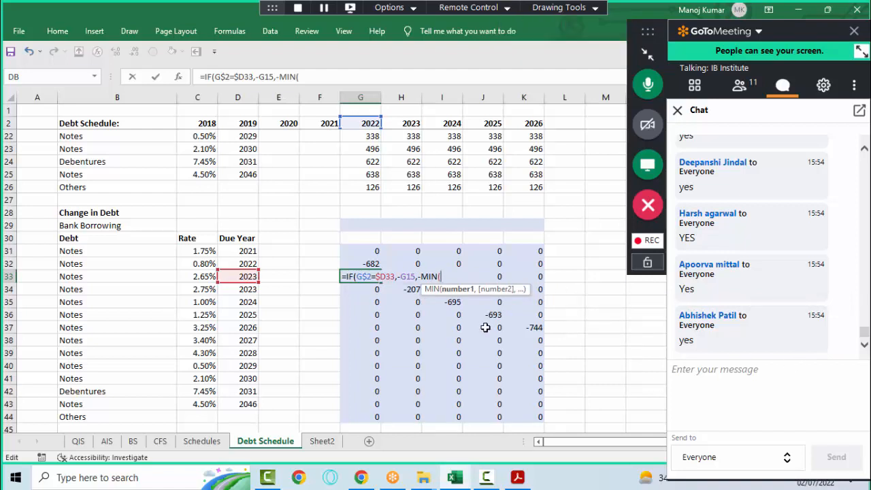
- Reference the 2022 Free Cash For Debt, G7, as the start of MIN's first argument and add a SUM function to it
{"action": "left_click", "coordinate": [366, 160]}
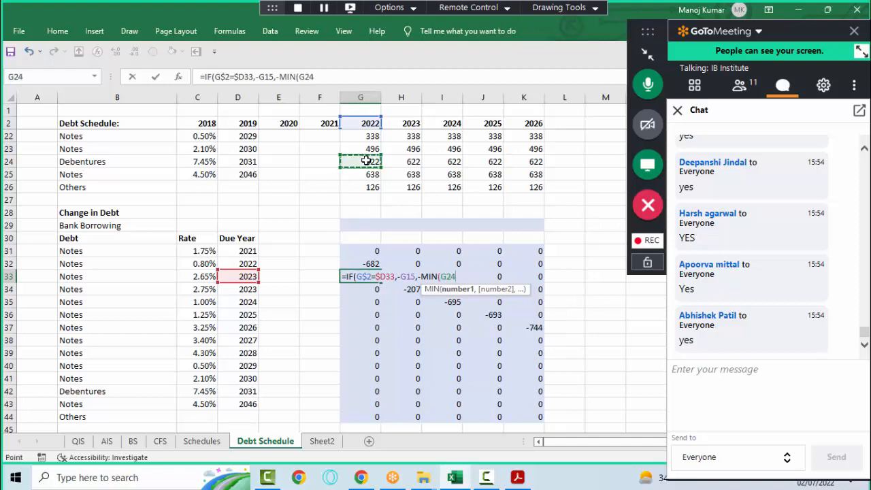
{"action": "key", "text": "Up"}
{"action": "key", "text": "Up"}
{"action": "key", "text": "Up"}
{"action": "key", "text": "Up"}
{"action": "key", "text": "Up"}
{"action": "key", "text": "Up"}
{"action": "key", "text": "Up"}
{"action": "key", "text": "Up"}
{"action": "key", "text": "Up"}
{"action": "key", "text": "Up"}
{"action": "key", "text": "Up"}
{"action": "key", "text": "Up"}
{"action": "key", "text": "Up"}
{"action": "key", "text": "Up"}
{"action": "key", "text": "Up"}
{"action": "key", "text": "Up"}
{"action": "key", "text": "Up"}
{"action": "key", "text": "Up"}
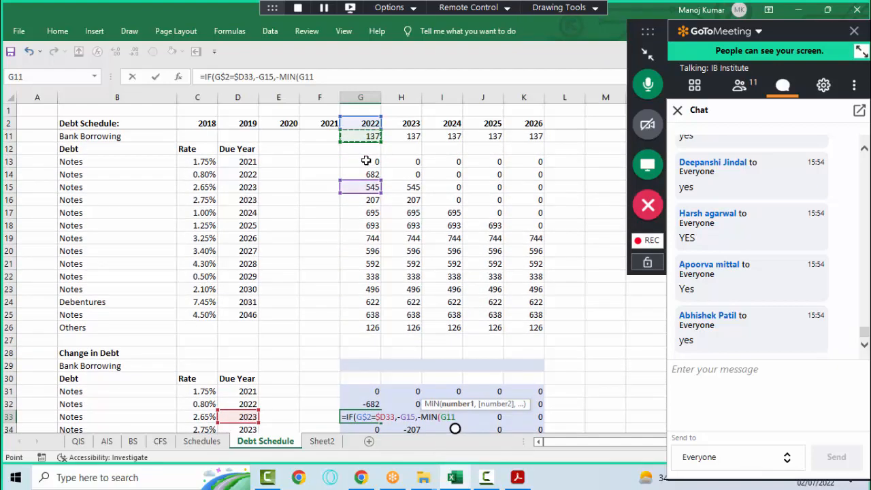
{"action": "key", "text": "Down"}
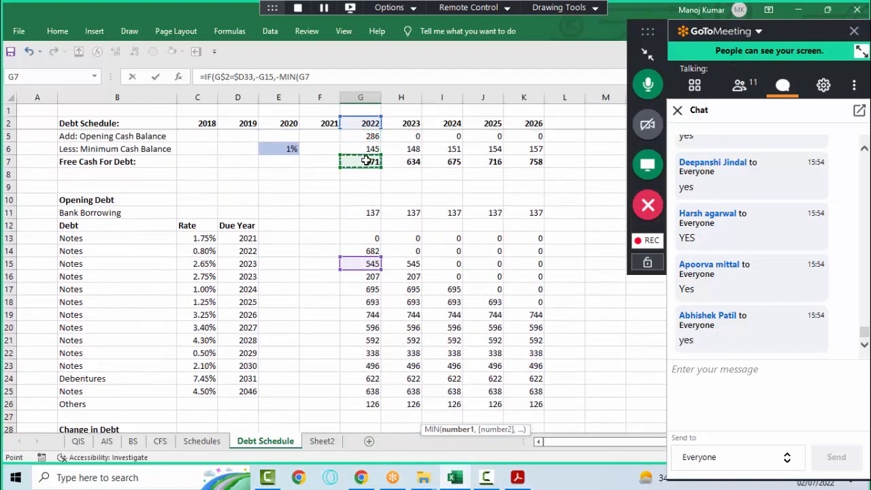
{"action": "type", "text": "+"}
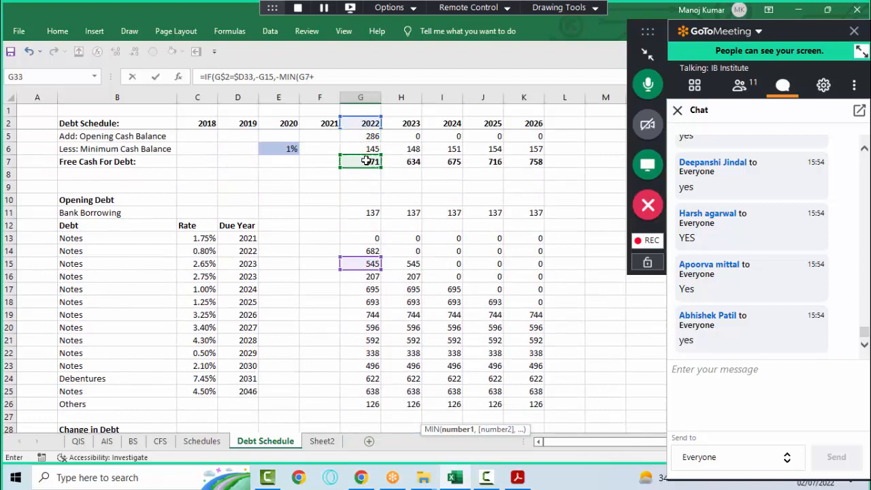
{"action": "type", "text": "s"}
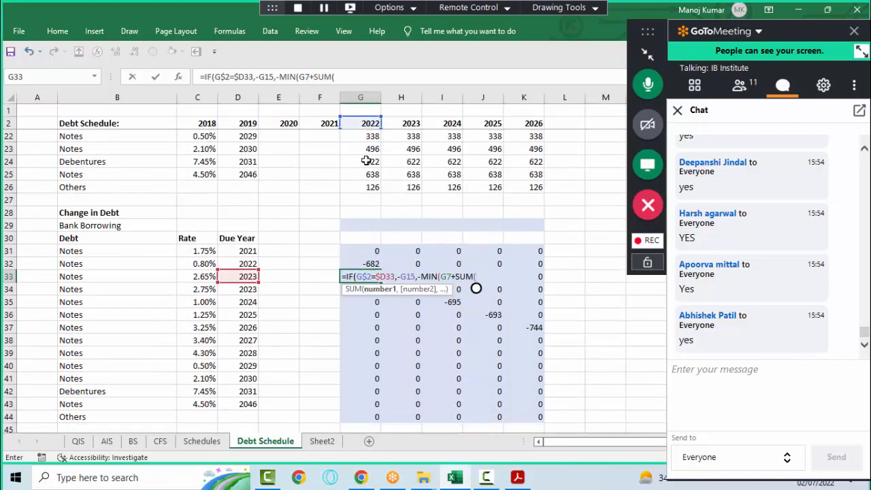
- Complete MIN's first argument in G33 with the sum of the 2022 debt changes above, SUM(G30:G32)
{"action": "left_click_drag", "start_coordinate": [370, 251], "coordinate": [368, 263]}
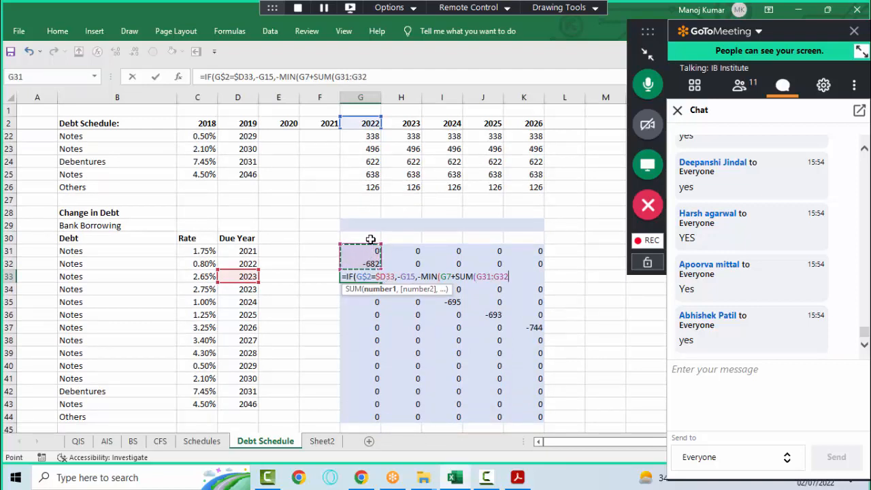
{"action": "left_click", "coordinate": [370, 240]}
{"action": "left_click_drag", "start_coordinate": [370, 242], "coordinate": [370, 263]}
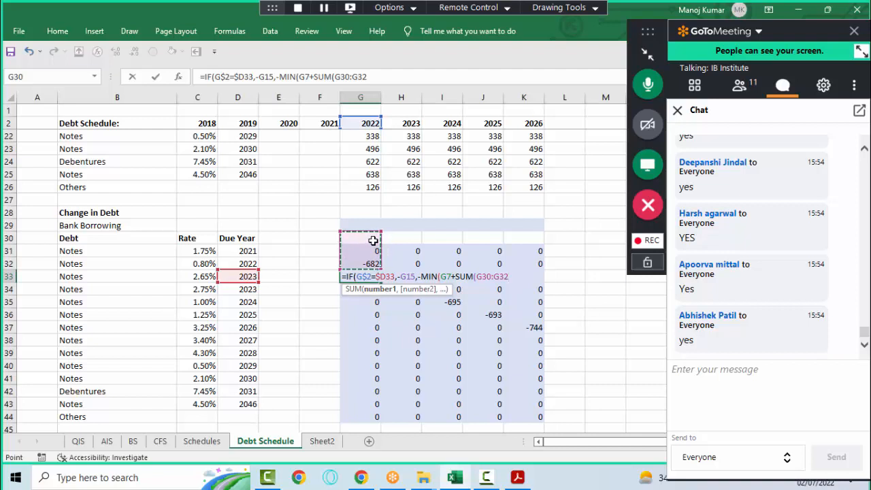
{"action": "type", "text": ")"}
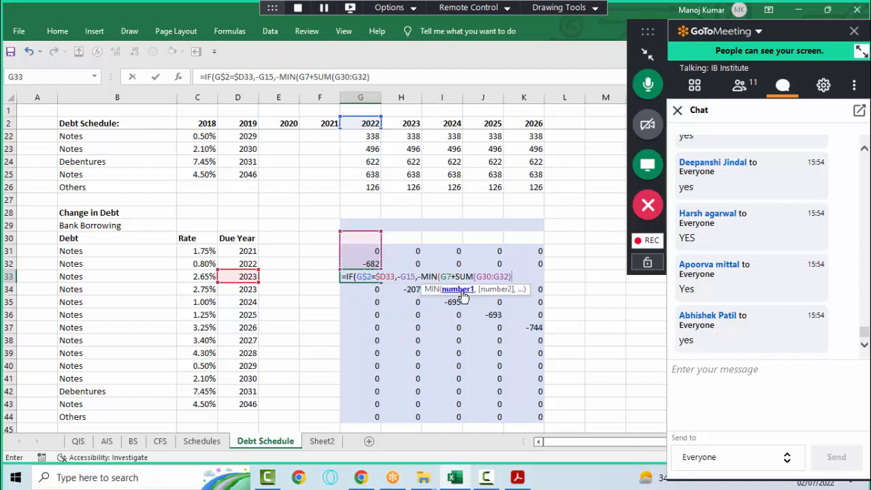
{"action": "left_click", "coordinate": [460, 290]}
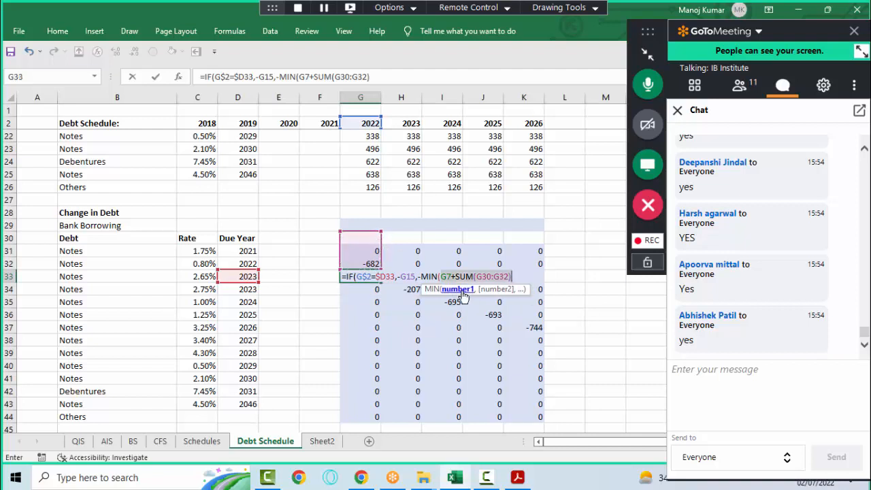
{"action": "left_click", "coordinate": [518, 278]}
{"action": "type", "text": ","}
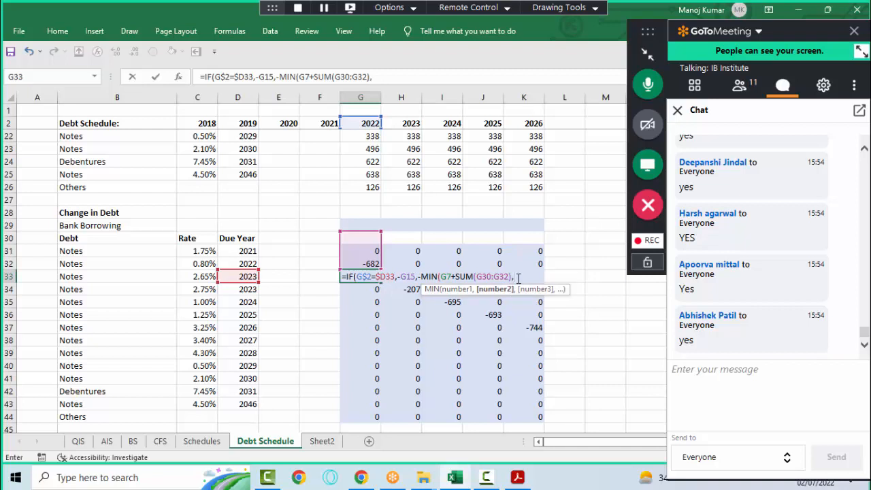
- Finish the G33 formula with Opening Debt G15 as MIN's second argument: =IF(G$2=$D33,-G15,-MIN(G7+SUM(G30:G32),G15))
{"action": "key", "text": "Up"}
{"action": "key", "text": "Up"}
{"action": "key", "text": "Up"}
{"action": "key", "text": "Up"}
{"action": "key", "text": "Up"}
{"action": "key", "text": "Up"}
{"action": "key", "text": "Up"}
{"action": "key", "text": "Up"}
{"action": "key", "text": "Up"}
{"action": "key", "text": "Up"}
{"action": "key", "text": "Up"}
{"action": "key", "text": "Up"}
{"action": "key", "text": "Up"}
{"action": "key", "text": "Up"}
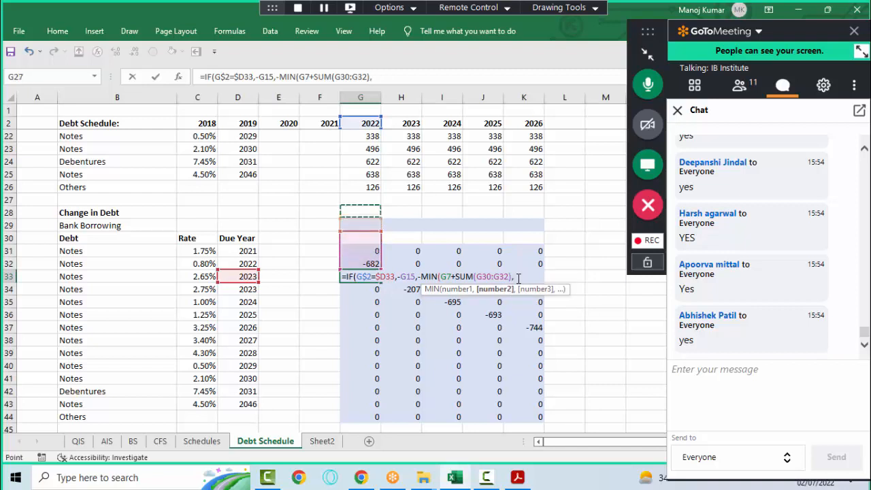
{"action": "key", "text": "Up"}
{"action": "key", "text": "Up"}
{"action": "key", "text": "Up"}
{"action": "key", "text": "Up"}
{"action": "key", "text": "Up"}
{"action": "key", "text": "Up"}
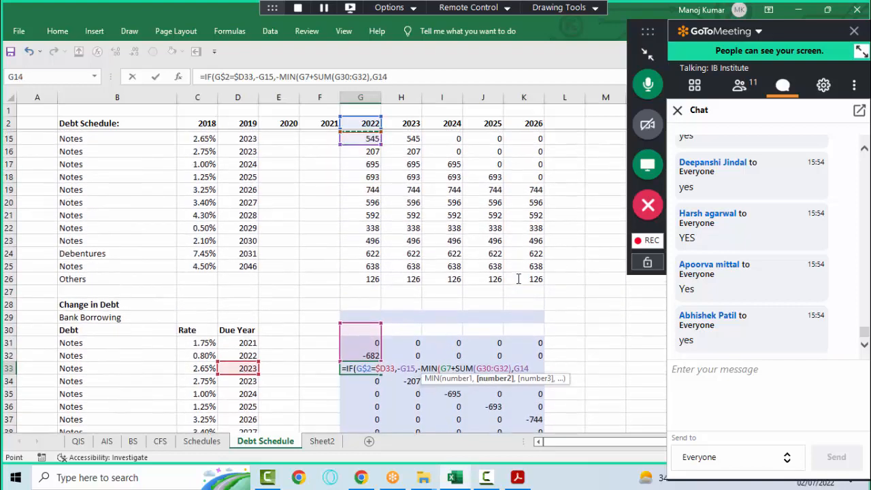
{"action": "key", "text": "Left"}
{"action": "key", "text": "Down"}
{"action": "key", "text": "Down"}
{"action": "key", "text": "Right"}
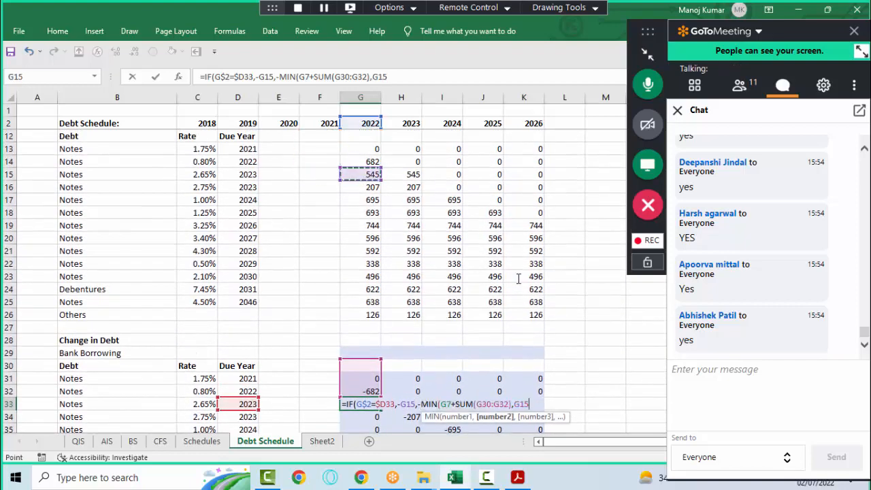
{"action": "type", "text": ")"}
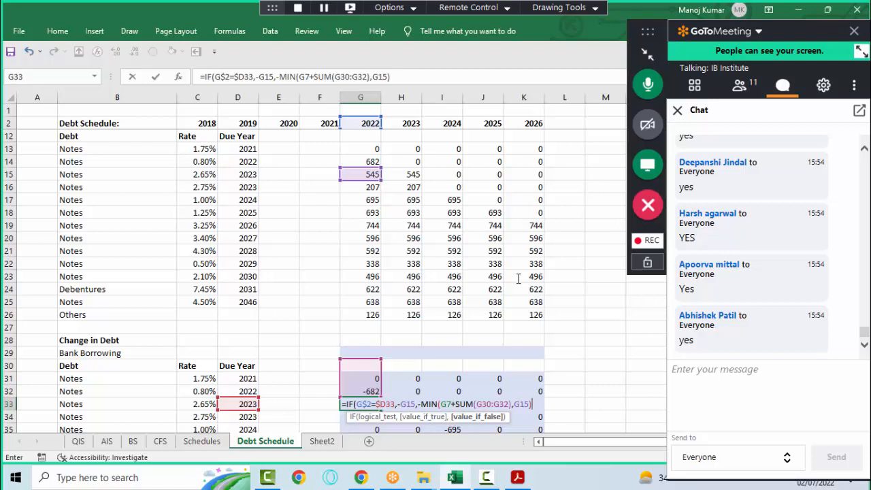
{"action": "key", "text": "Return"}
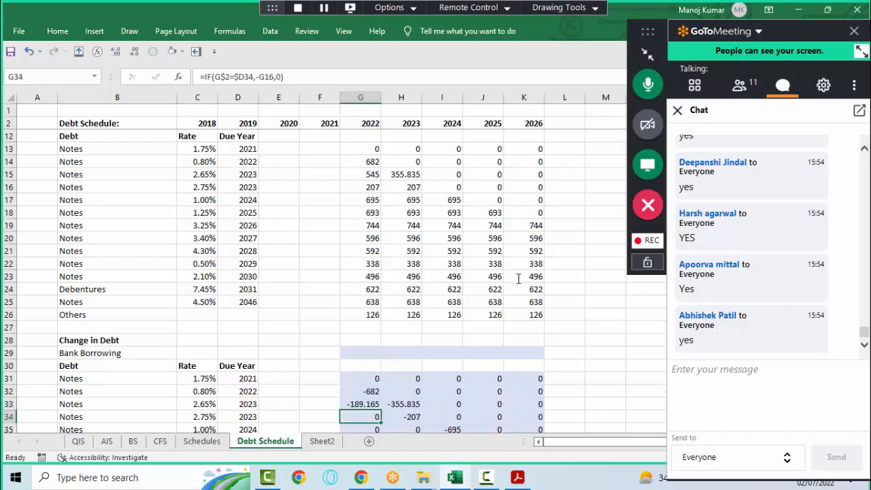
- Enter the check formula =G7+G32 in G28 to calculate the 2022 cash left after the debt due in 2022
{"action": "key", "text": "Up"}
{"action": "key", "text": "Up"}
{"action": "key", "text": "Up"}
{"action": "key", "text": "Up"}
{"action": "key", "text": "Up"}
{"action": "key", "text": "Up"}
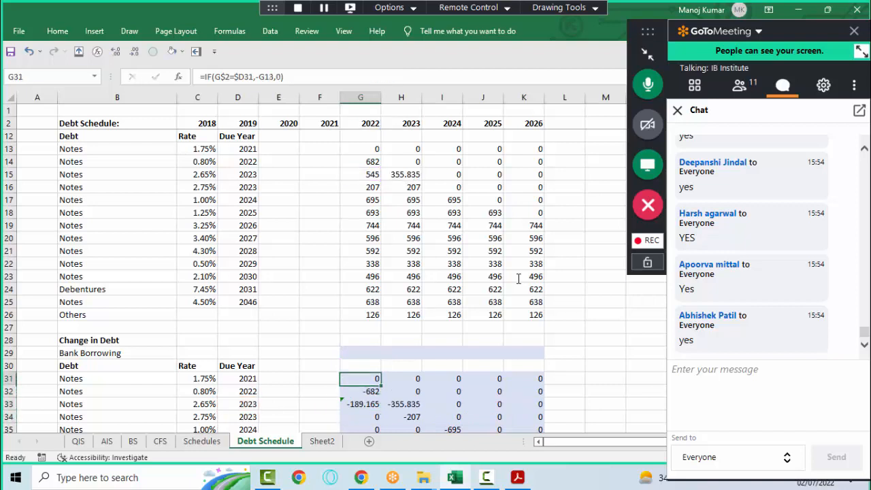
{"action": "type", "text": "="}
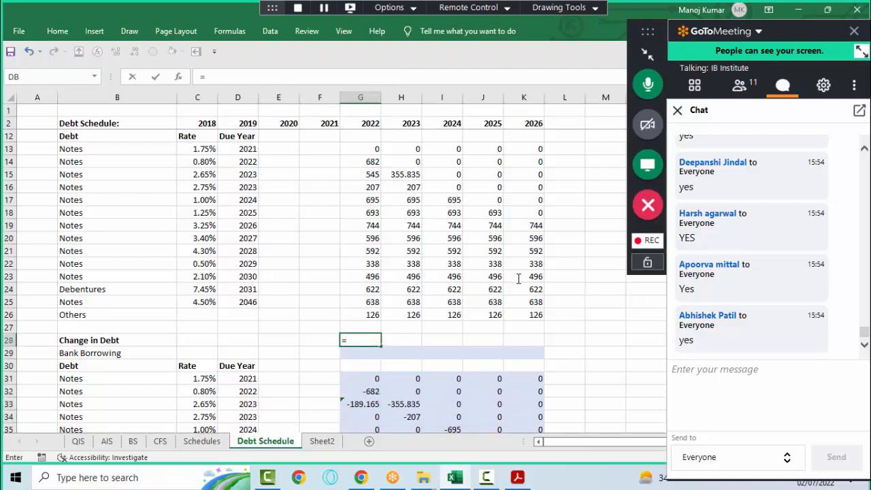
{"action": "key", "text": "Up"}
{"action": "key", "text": "Up"}
{"action": "key", "text": "Up"}
{"action": "key", "text": "Up"}
{"action": "key", "text": "Up"}
{"action": "key", "text": "Up"}
{"action": "key", "text": "Up"}
{"action": "key", "text": "Up"}
{"action": "key", "text": "Up"}
{"action": "key", "text": "Up"}
{"action": "key", "text": "Up"}
{"action": "key", "text": "Up"}
{"action": "key", "text": "Up"}
{"action": "key", "text": "Up"}
{"action": "key", "text": "Up"}
{"action": "key", "text": "Up"}
{"action": "key", "text": "Up"}
{"action": "key", "text": "Up"}
{"action": "key", "text": "Up"}
{"action": "key", "text": "Up"}
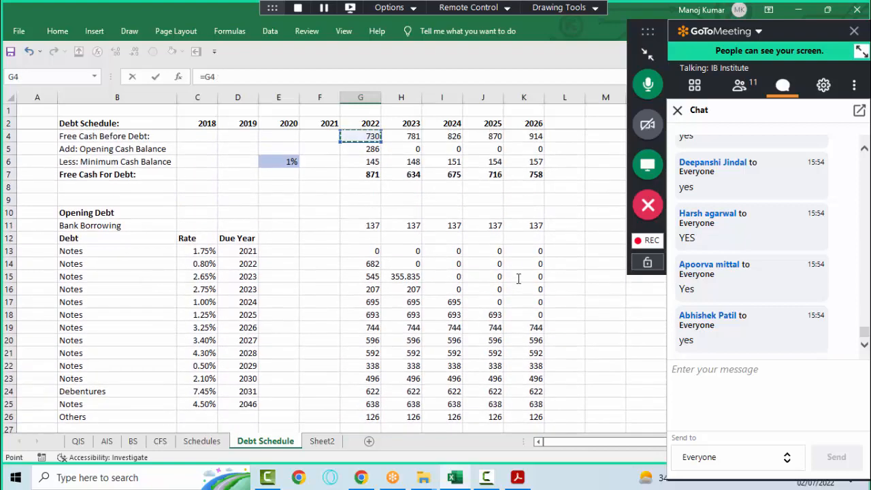
{"action": "key", "text": "Down"}
{"action": "key", "text": "Down"}
{"action": "key", "text": "Down"}
{"action": "type", "text": "+"}
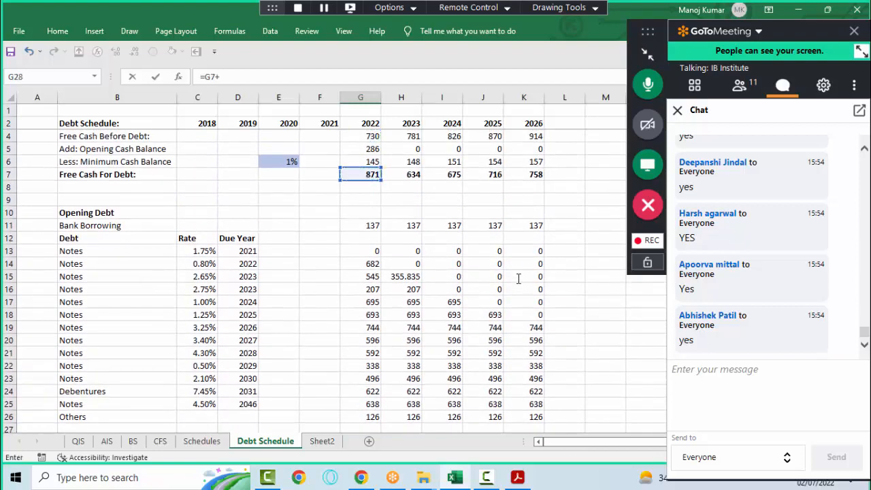
{"action": "key", "text": "Down"}
{"action": "key", "text": "Down"}
{"action": "key", "text": "Down"}
{"action": "key", "text": "Down"}
{"action": "key", "text": "Down"}
{"action": "key", "text": "Down"}
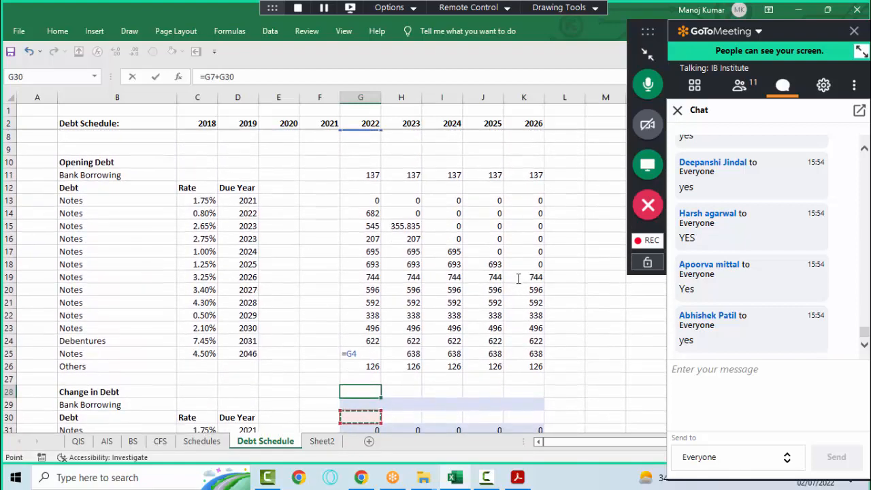
{"action": "key", "text": "Up"}
{"action": "key", "text": "Up"}
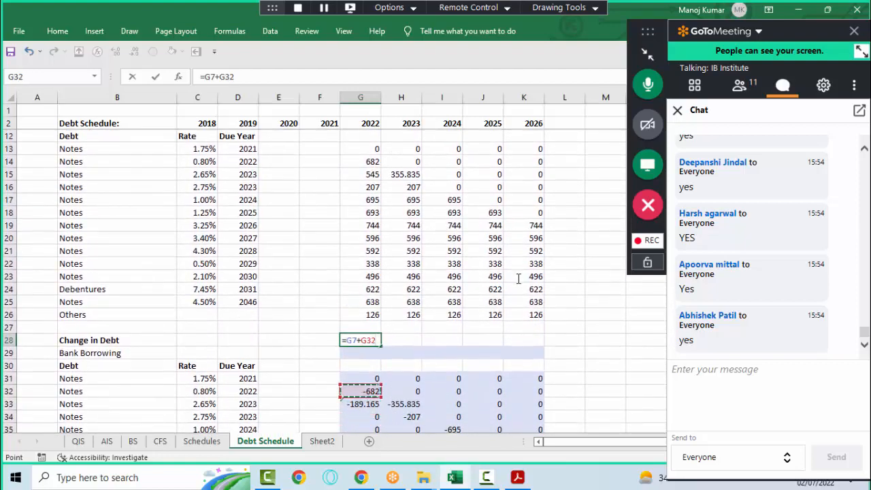
{"action": "key", "text": "ctrl+Return"}
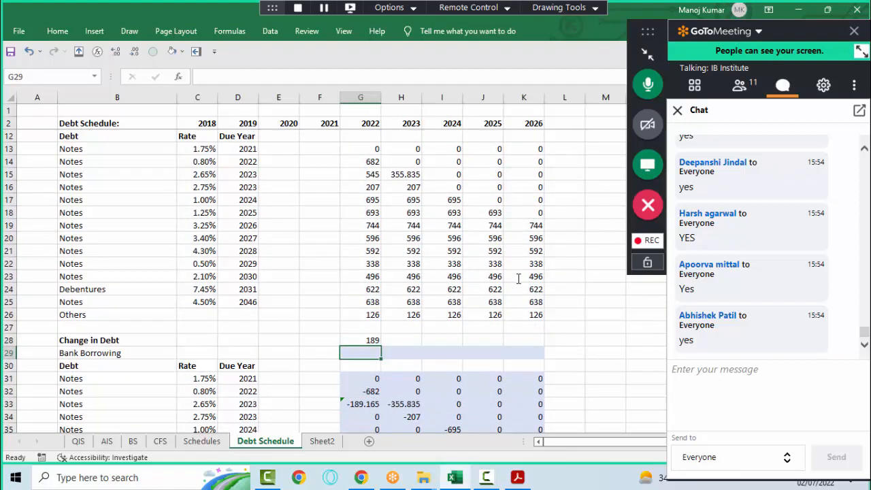
- Compare the check value with the 2022 change in G33 and clear the check formula from G28
{"action": "key", "text": "Down"}
{"action": "key", "text": "Down"}
{"action": "key", "text": "Down"}
{"action": "key", "text": "Down"}
{"action": "key", "text": "Down"}
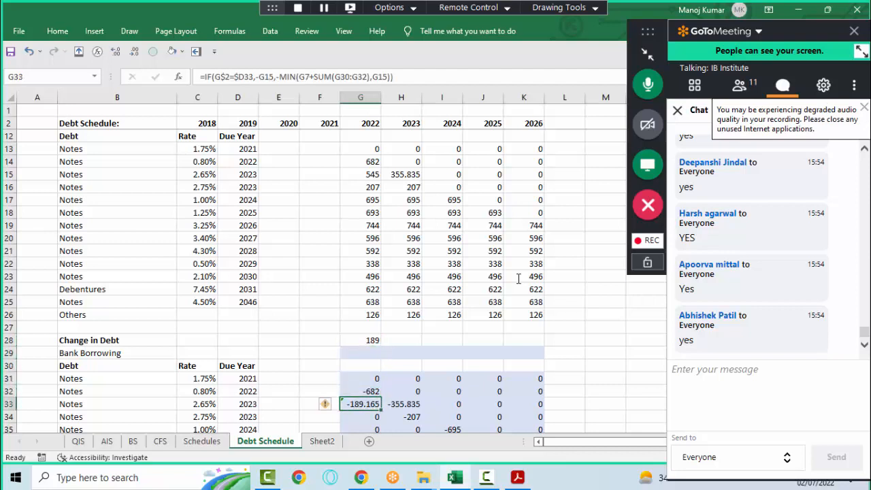
{"action": "key", "text": "Up"}
{"action": "key", "text": "Up"}
{"action": "key", "text": "Up"}
{"action": "key", "text": "Up"}
{"action": "key", "text": "Up"}
{"action": "key", "text": "Down"}
{"action": "key", "text": "Down"}
{"action": "key", "text": "Down"}
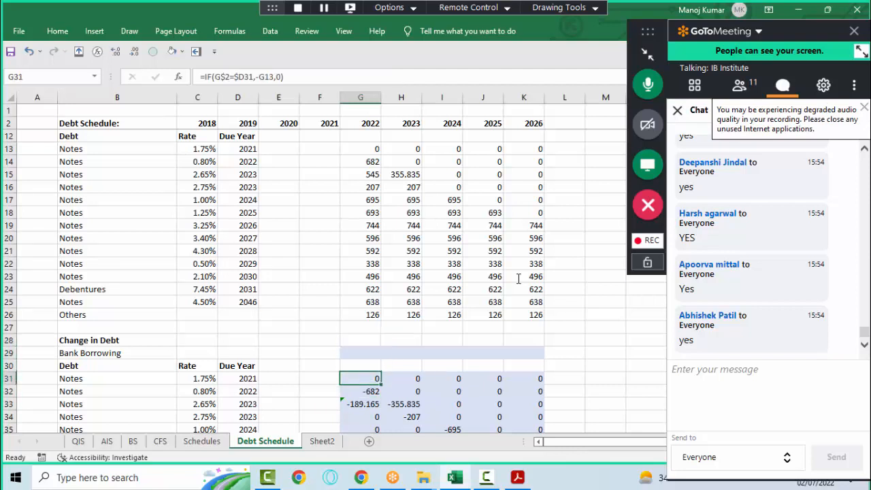
- Lock the row of the free cash reference in the G33 formula so that it reads G$7
{"action": "key", "text": "Down"}
{"action": "key", "text": "Down"}
{"action": "key", "text": "F2"}
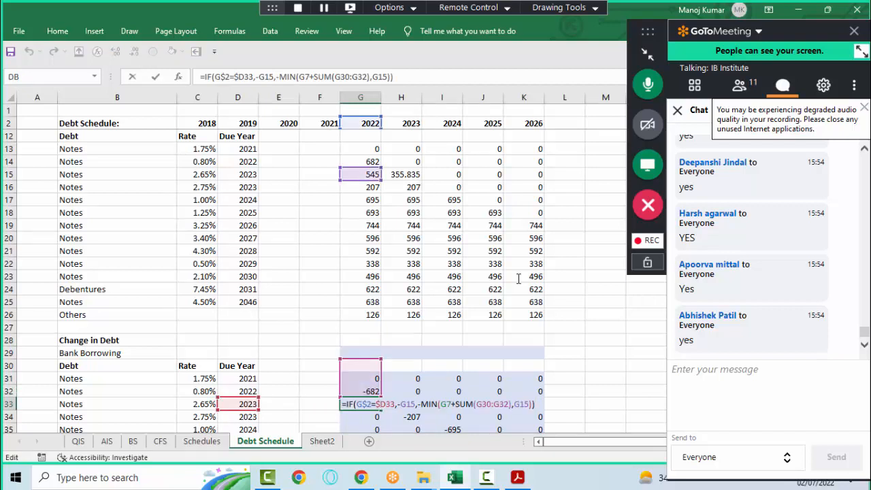
{"action": "key", "text": "Left"}
{"action": "key", "text": "Left"}
{"action": "key", "text": "Left"}
{"action": "key", "text": "Left"}
{"action": "key", "text": "Left"}
{"action": "key", "text": "Left"}
{"action": "key", "text": "Left"}
{"action": "key", "text": "Left"}
{"action": "key", "text": "Left"}
{"action": "key", "text": "Left"}
{"action": "key", "text": "Left"}
{"action": "key", "text": "Left"}
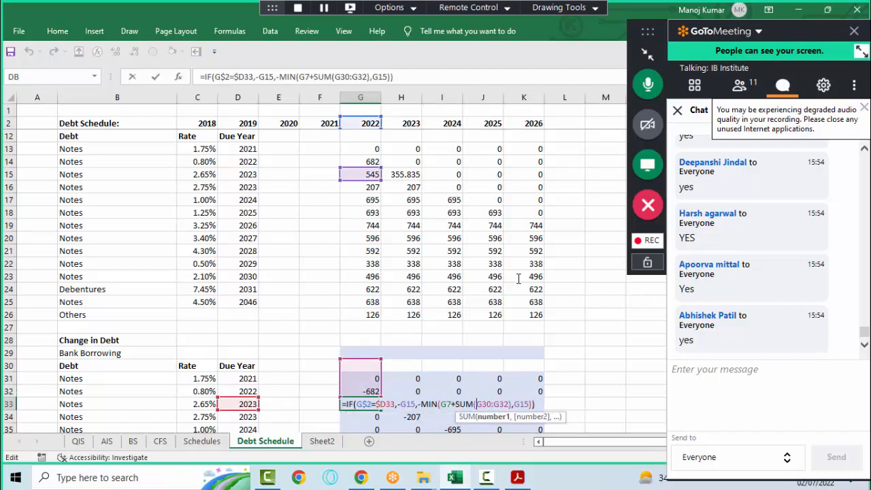
{"action": "key", "text": "Left"}
{"action": "key", "text": "Left"}
{"action": "key", "text": "Left"}
{"action": "key", "text": "Left"}
{"action": "key", "text": "Left"}
{"action": "key", "text": "Left"}
{"action": "type", "text": "$"}
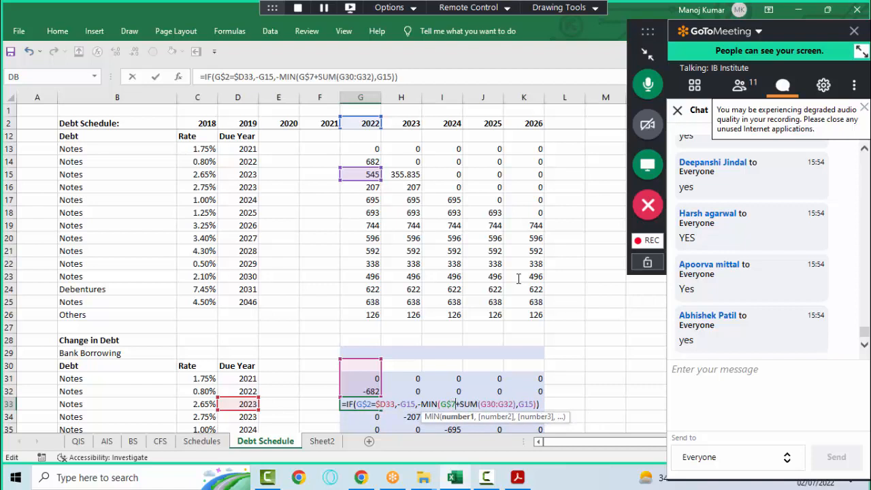
- Lock the starting row of the SUM range in the G33 formula so that it reads SUM(G$30:G32)
{"action": "key", "text": "Right"}
{"action": "key", "text": "Right"}
{"action": "key", "text": "Right"}
{"action": "key", "text": "Right"}
{"action": "key", "text": "Right"}
{"action": "key", "text": "Right"}
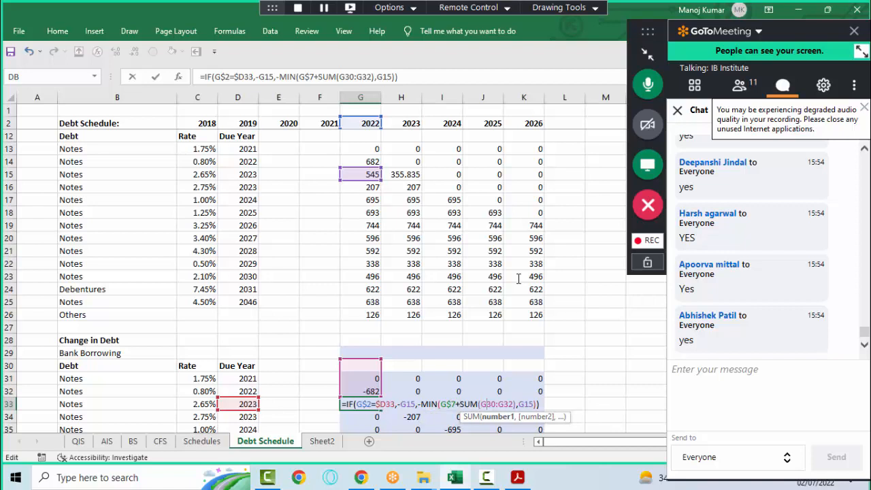
{"action": "type", "text": "$"}
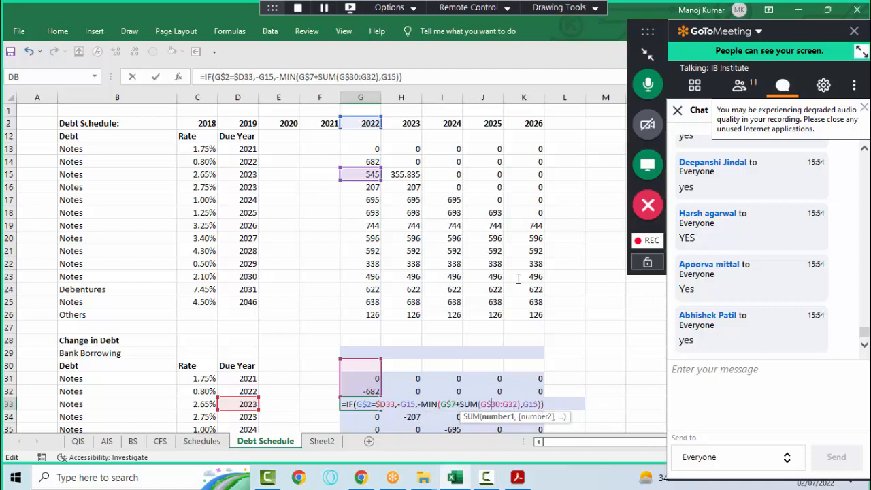
{"action": "mouse_move", "coordinate": [381, 358]}
{"action": "left_mouse_down"}
{"action": "mouse_move", "coordinate": [375, 381]}
{"action": "mouse_move", "coordinate": [374, 363]}
{"action": "left_mouse_up"}
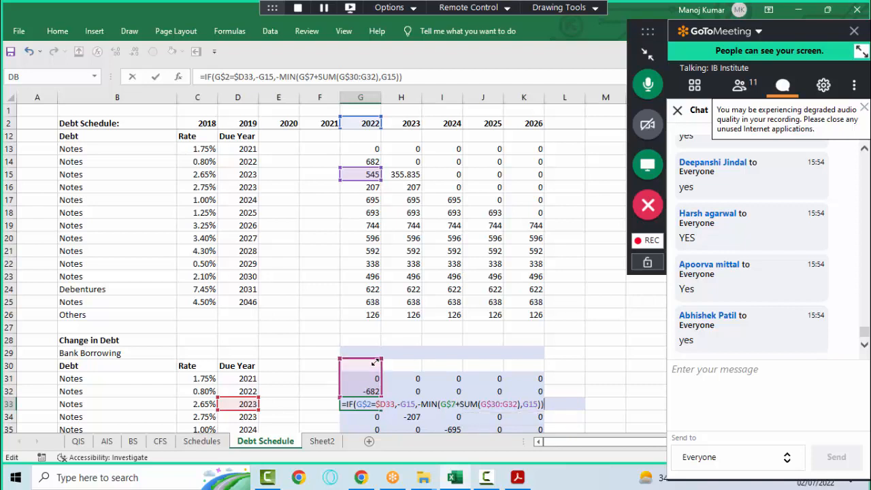
{"action": "key", "text": "Return"}
- Fill the G33 formula down through G44 and format the range as numbers with two decimals
{"action": "key", "text": "Up"}
{"action": "key", "text": "shift+Down"}
{"action": "key", "text": "shift+Down"}
{"action": "key", "text": "shift+Down"}
{"action": "key", "text": "shift+Down"}
{"action": "key", "text": "shift+Down"}
{"action": "key", "text": "shift+Down"}
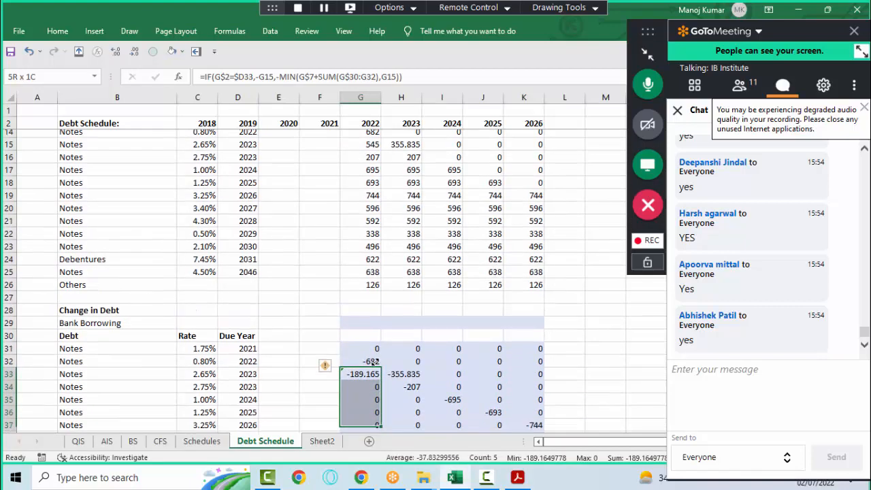
{"action": "key", "text": "shift+Down"}
{"action": "key", "text": "shift+Down"}
{"action": "key", "text": "shift+Down"}
{"action": "key", "text": "shift+Down"}
{"action": "key", "text": "shift+Down"}
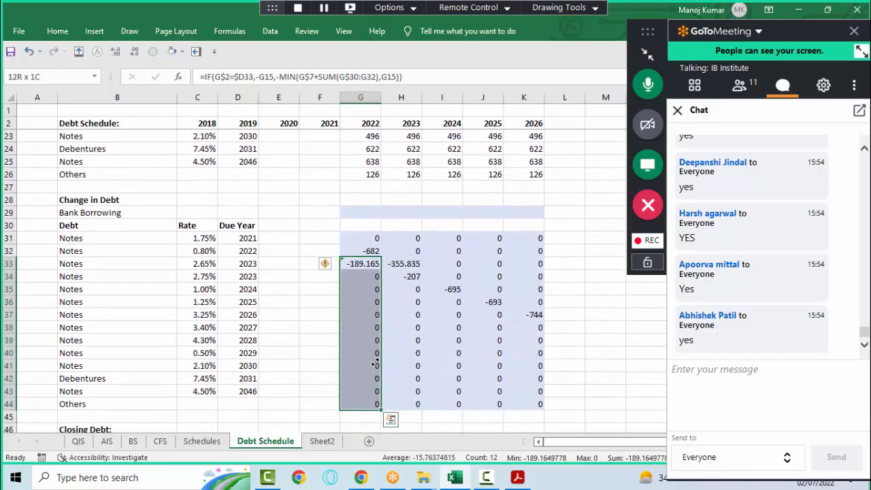
{"action": "key", "text": "ctrl+shift+1"}
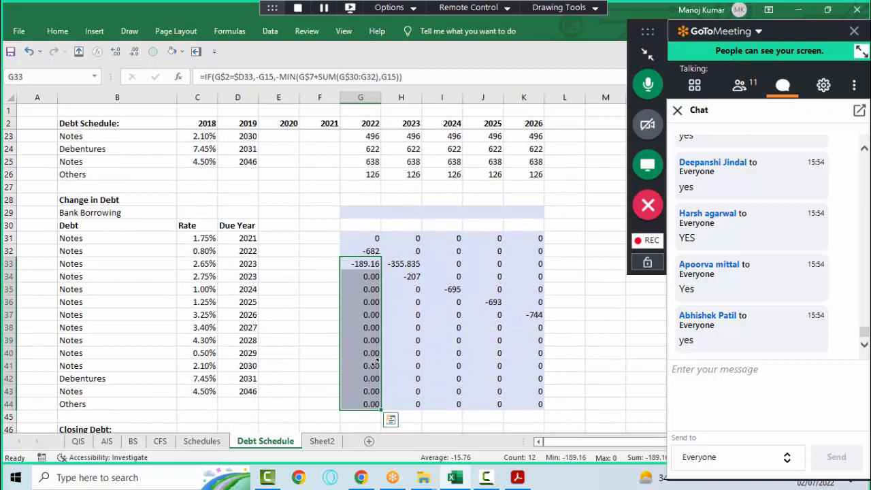
- Examine the cell references of the 2022 change formulas in G33 through G36
{"action": "key", "text": "Down"}
{"action": "key", "text": "Up"}
{"action": "key", "text": "F2"}
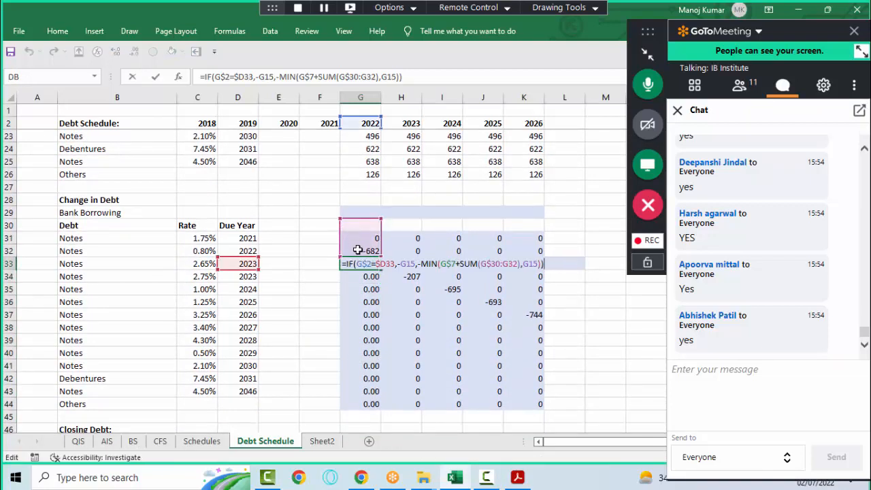
{"action": "key", "text": "Return"}
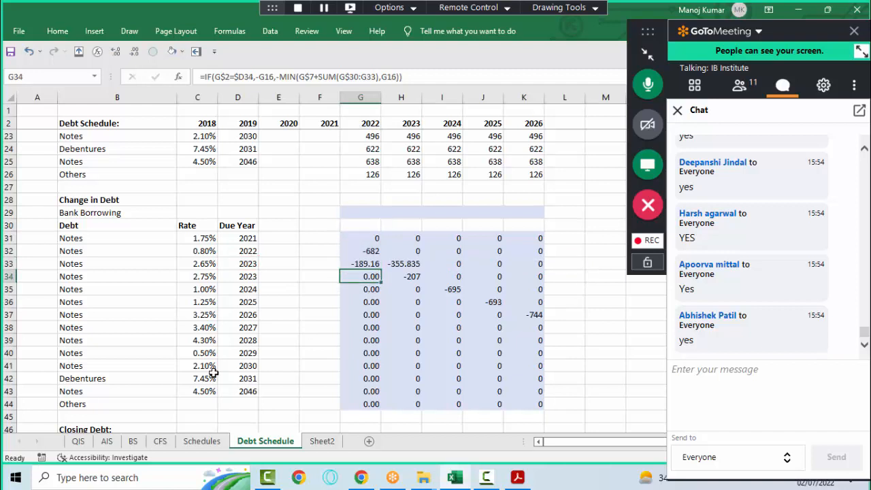
{"action": "key", "text": "F2"}
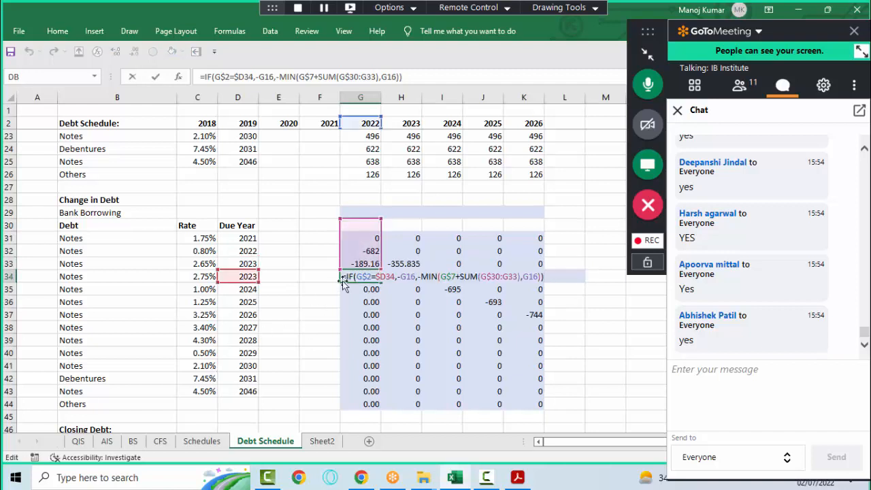
{"action": "key", "text": "Return"}
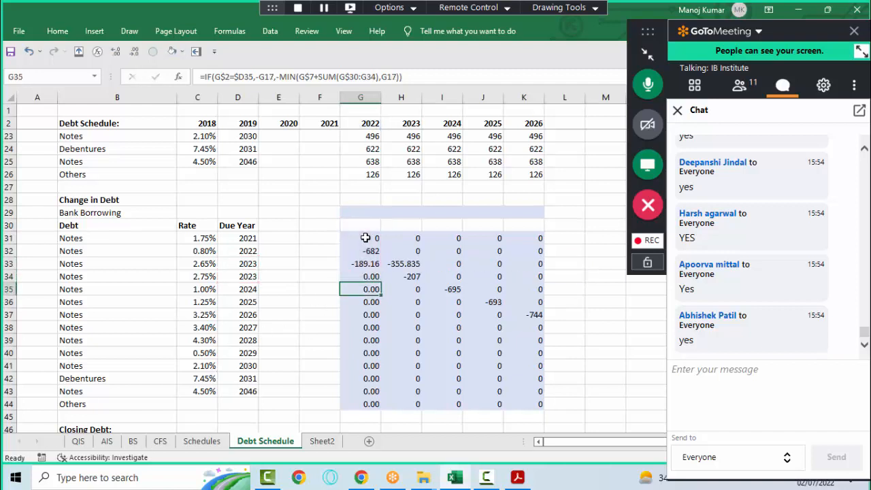
{"action": "key", "text": "F2"}
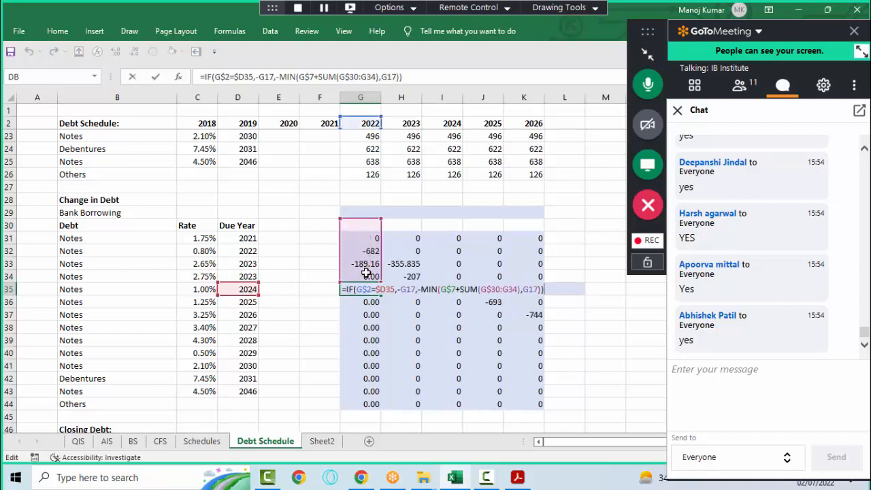
{"action": "key", "text": "Return"}
{"action": "key", "text": "F2"}
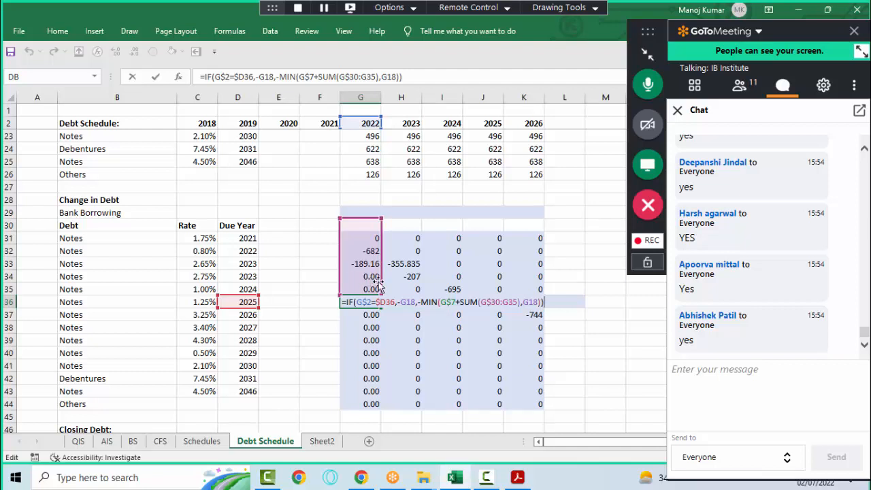
{"action": "key", "text": "ctrl+Return"}
- Copy the G33 formula up to G31 so the first two notes use the same formula
{"action": "key", "text": "Up"}
{"action": "key", "text": "Up"}
{"action": "key", "text": "Up"}
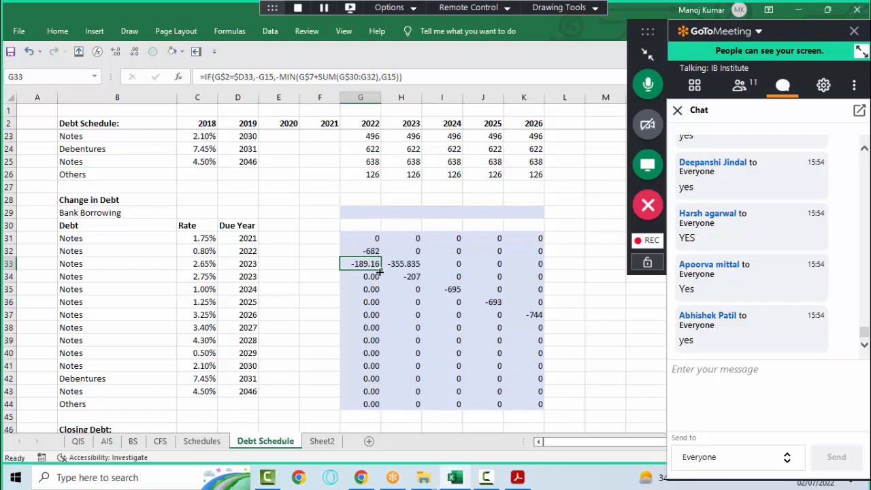
{"action": "left_click_drag", "start_coordinate": [380, 267], "coordinate": [376, 238]}
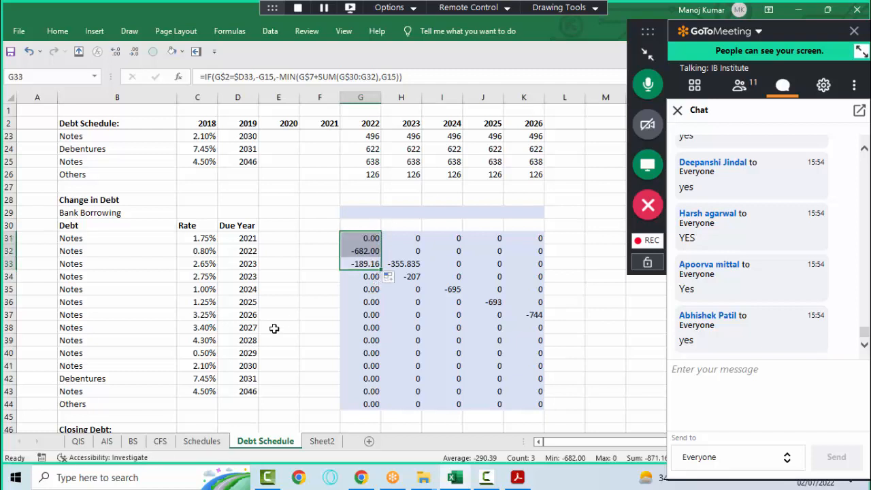
- Fill the 2022 formulas in G31:G44 across to 2026 and reduce the range to zero decimals
{"action": "key", "text": "Up"}
{"action": "key", "text": "Up"}
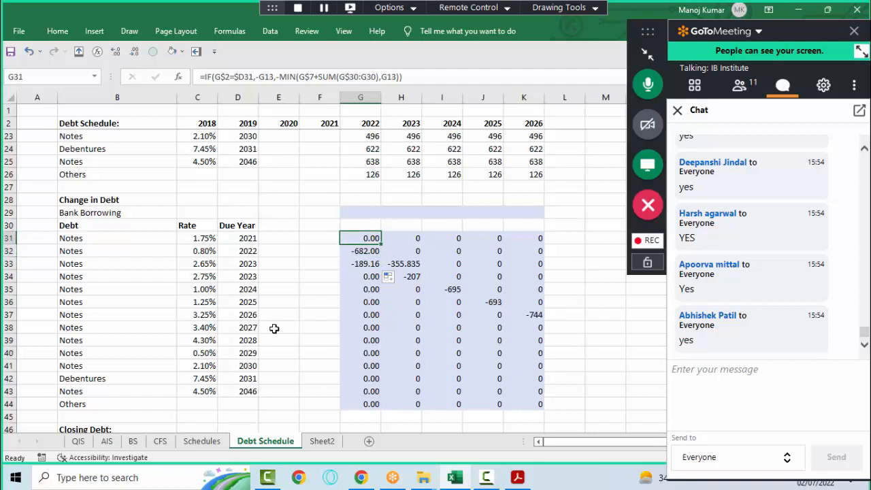
{"action": "key", "text": "ctrl+shift+Down"}
{"action": "key", "text": "ctrl+shift+Right"}
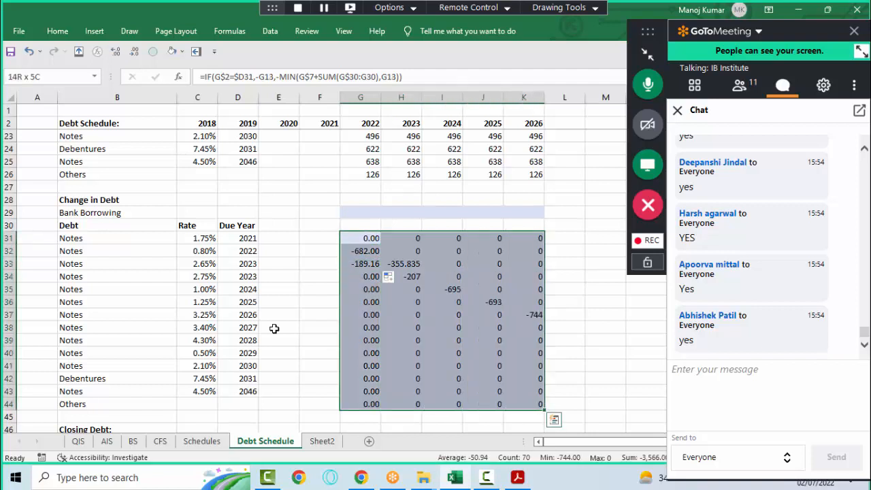
{"action": "key", "text": "ctrl+r"}
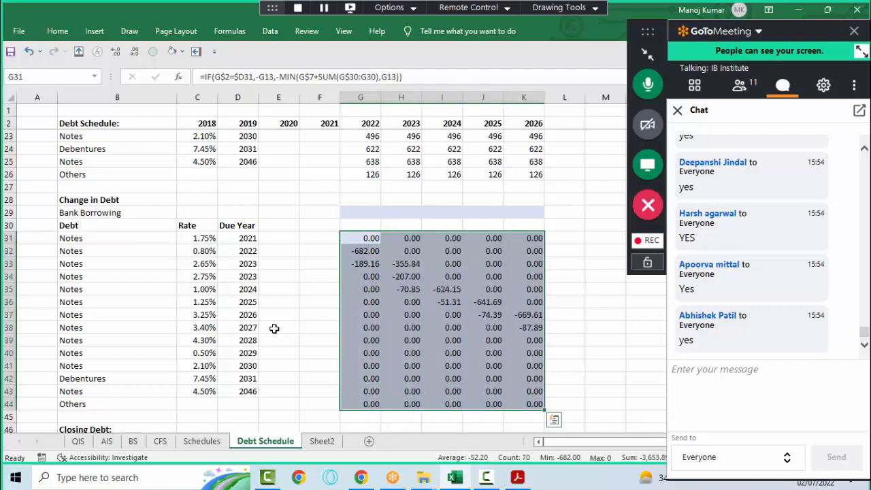
{"action": "left_click", "coordinate": [136, 54]}
{"action": "left_click", "coordinate": [136, 54]}
- Examine the MIN part of the G33 formula
{"action": "key", "text": "Down"}
{"action": "key", "text": "Down"}
{"action": "key", "text": "F2"}
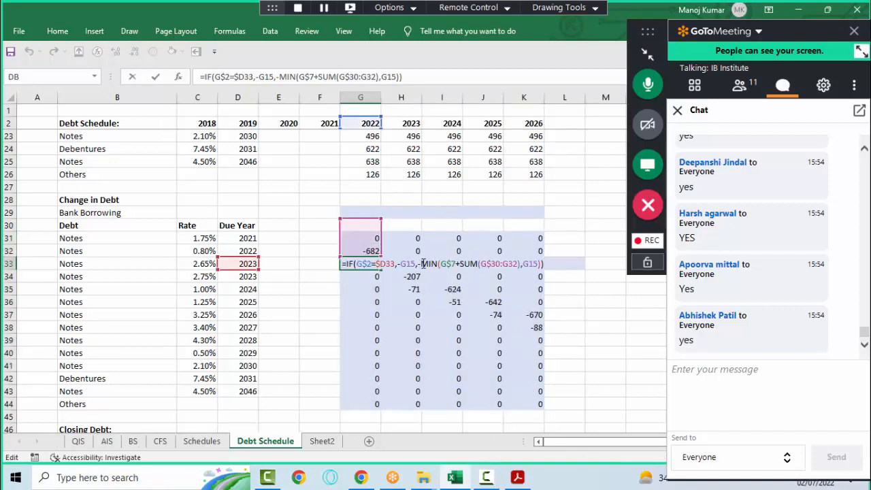
{"action": "left_click_drag", "start_coordinate": [421, 265], "coordinate": [547, 267]}
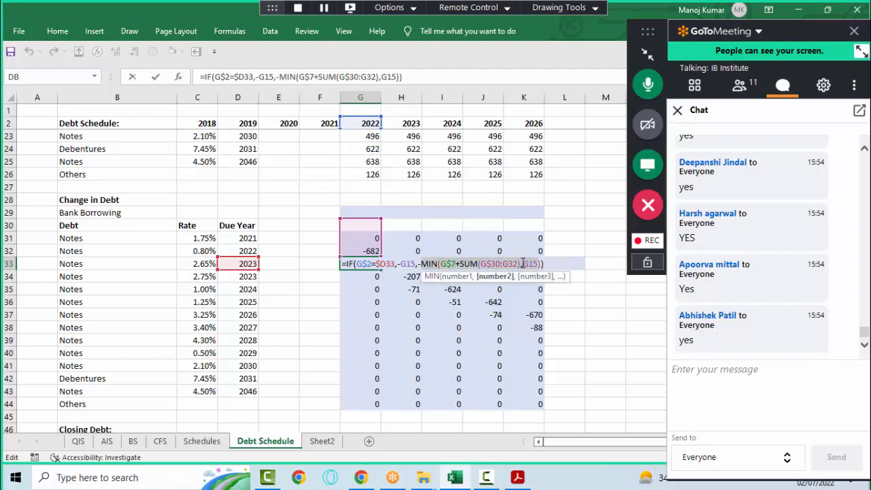
{"action": "left_click", "coordinate": [460, 264]}
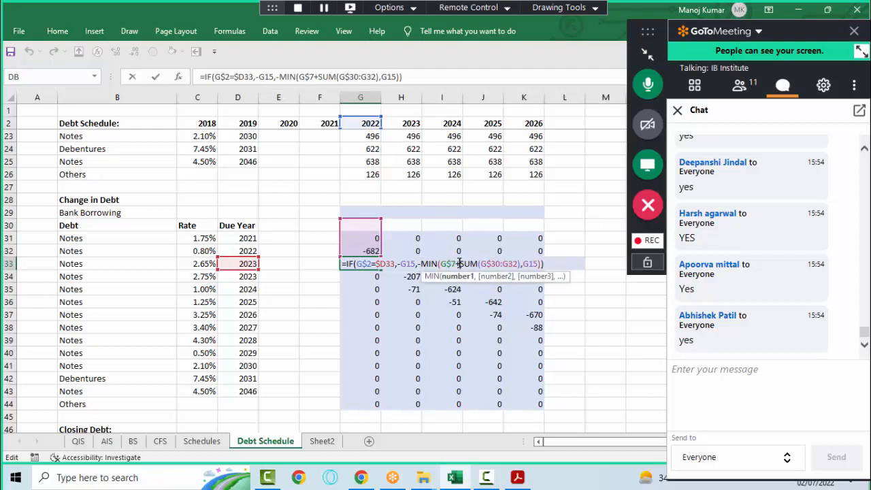
- Send "?" to everyone in the meeting chat, and return to the worksheet to close the G33 formula
{"action": "left_click", "coordinate": [697, 386]}
{"action": "type", "text": "?"}
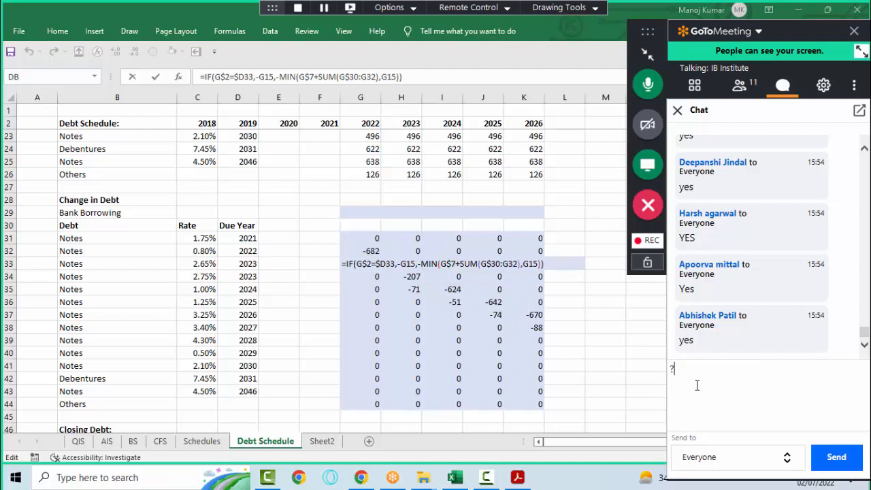
{"action": "key", "text": "Return"}
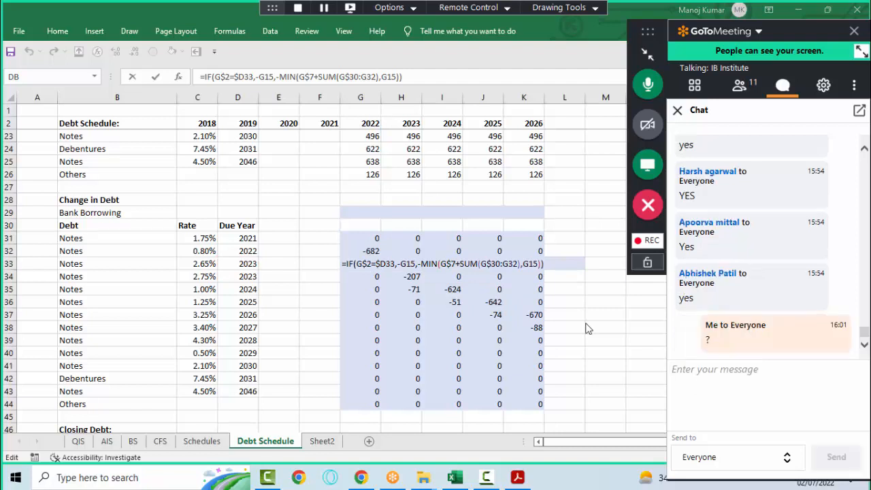
{"action": "left_click", "coordinate": [533, 267]}
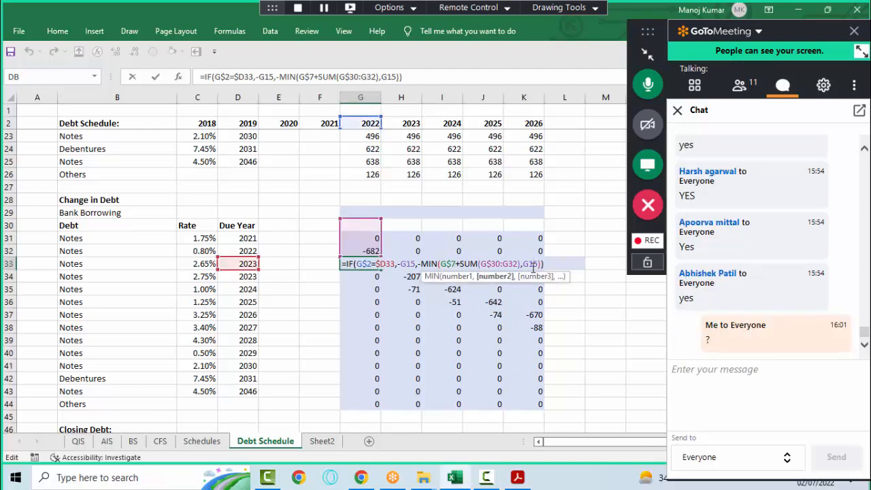
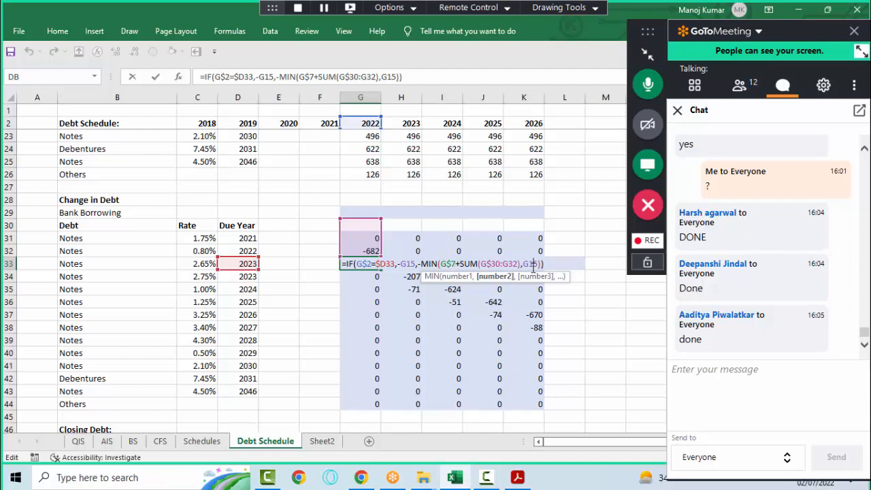
{"action": "key", "text": "Return"}
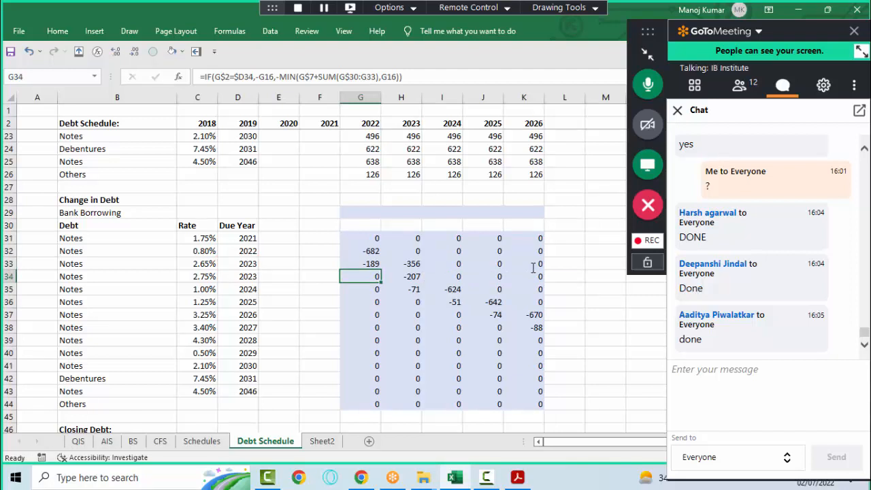
- Start the 2022 Bank Borrowing change formula in G29 as =-MIN(G7+, referencing Free Cash For Debt
{"action": "key", "text": "Up"}
{"action": "key", "text": "Up"}
{"action": "key", "text": "Up"}
{"action": "key", "text": "Up"}
{"action": "key", "text": "Up"}
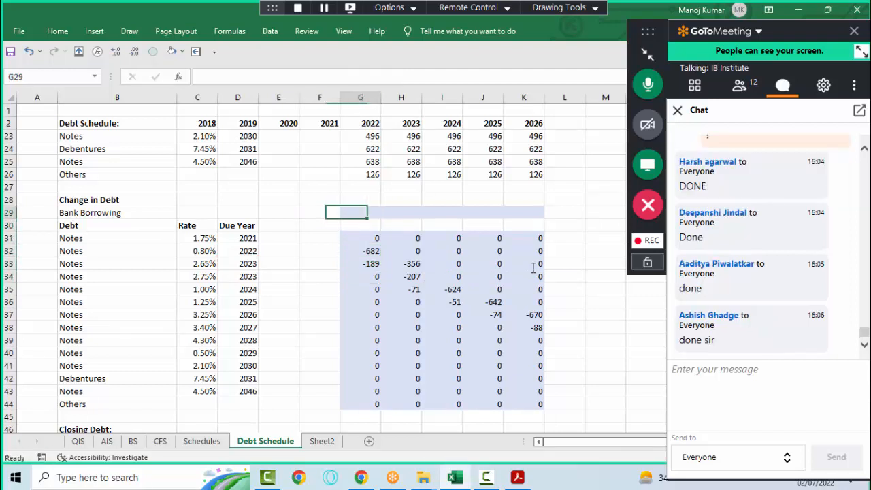
{"action": "key", "text": "shift+space"}
{"action": "key", "text": "Down"}
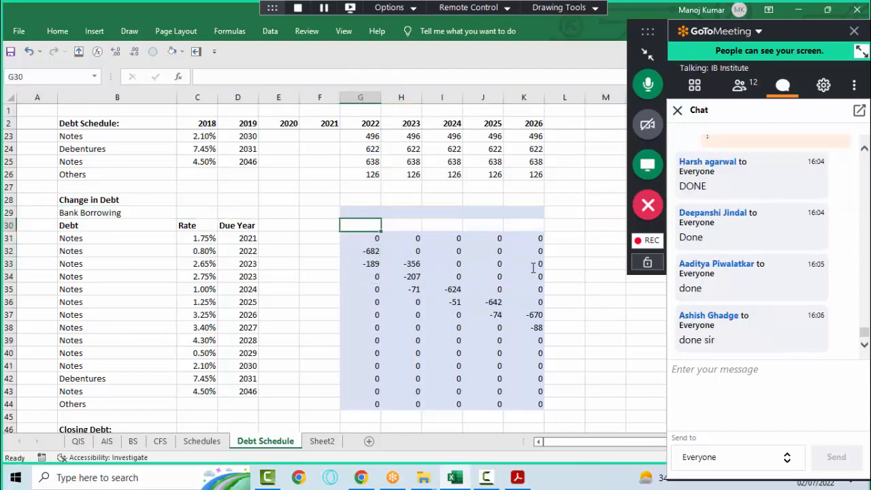
{"action": "key", "text": "Up"}
{"action": "type", "text": "=-min"}
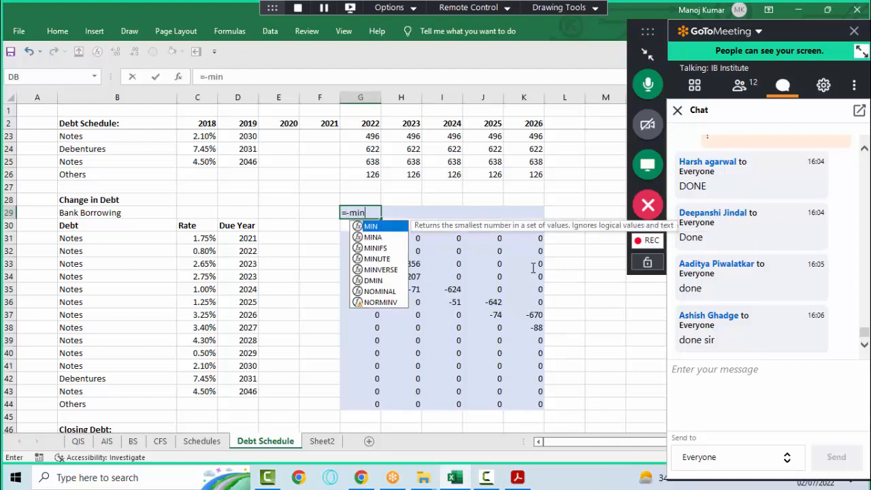
{"action": "key", "text": "Tab"}
{"action": "key", "text": "Up"}
{"action": "key", "text": "Up"}
{"action": "key", "text": "Up"}
{"action": "key", "text": "Up"}
{"action": "key", "text": "Up"}
{"action": "key", "text": "Up"}
{"action": "key", "text": "Up"}
{"action": "key", "text": "Up"}
{"action": "key", "text": "Up"}
{"action": "key", "text": "Up"}
{"action": "key", "text": "Up"}
{"action": "key", "text": "Up"}
{"action": "key", "text": "Up"}
{"action": "key", "text": "Up"}
{"action": "key", "text": "Up"}
{"action": "key", "text": "Up"}
{"action": "key", "text": "Up"}
{"action": "key", "text": "Up"}
{"action": "key", "text": "Up"}
{"action": "key", "text": "Up"}
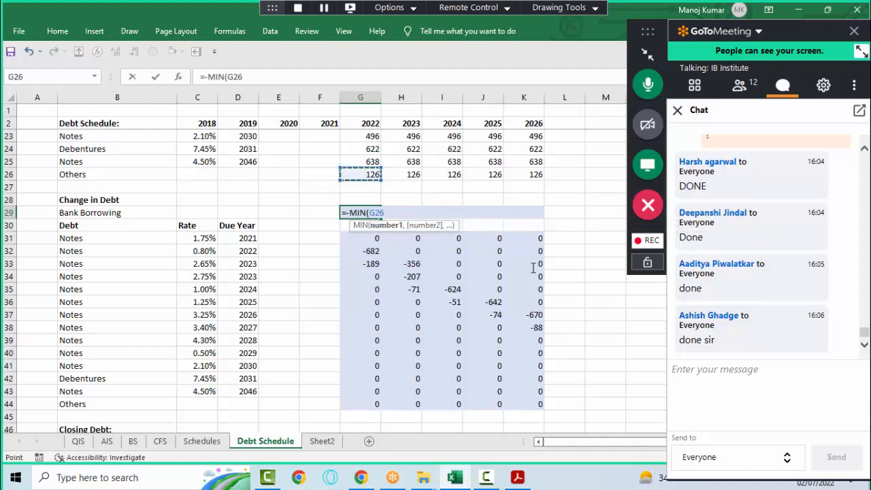
{"action": "key", "text": "Up"}
{"action": "key", "text": "Up"}
{"action": "key", "text": "Up"}
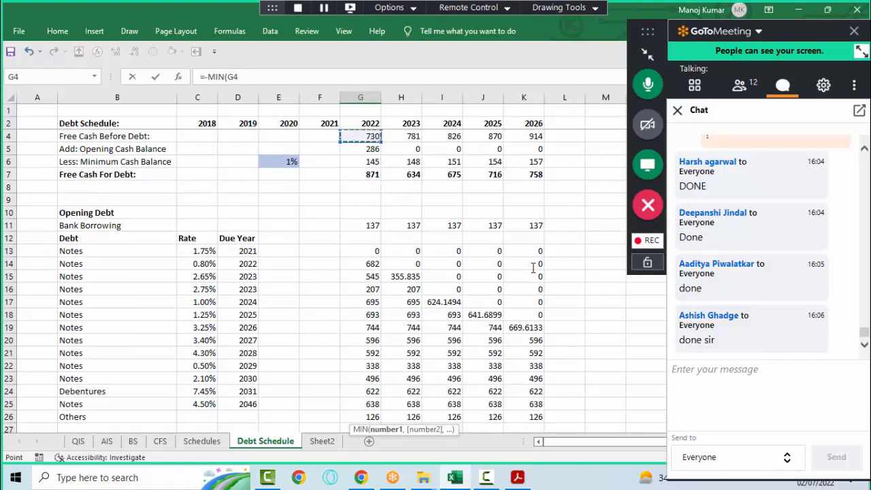
{"action": "key", "text": "Down"}
{"action": "key", "text": "Down"}
{"action": "key", "text": "Down"}
{"action": "type", "text": "+"}
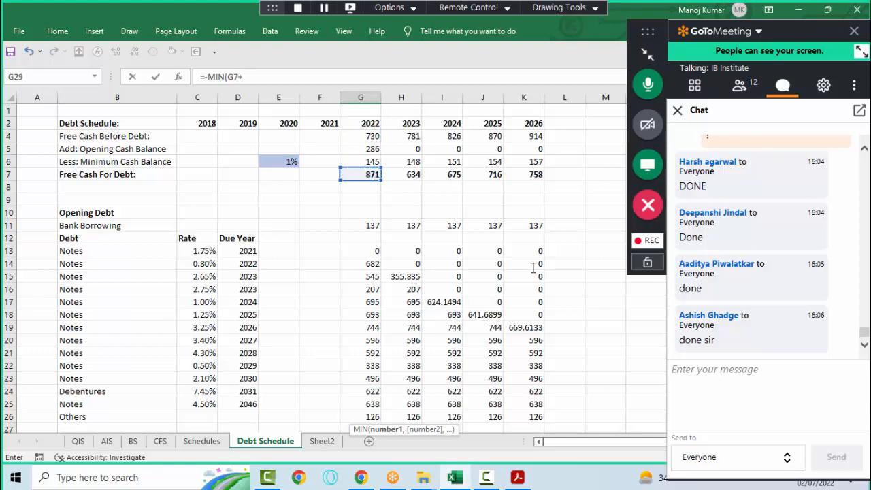
- Add SUM(G31:G44) to the first MIN argument in G29 to include all 2022 changes in notes, debentures and others
{"action": "type", "text": "sum"}
{"action": "key", "text": "Tab"}
{"action": "key", "text": "Down"}
{"action": "key", "text": "Down"}
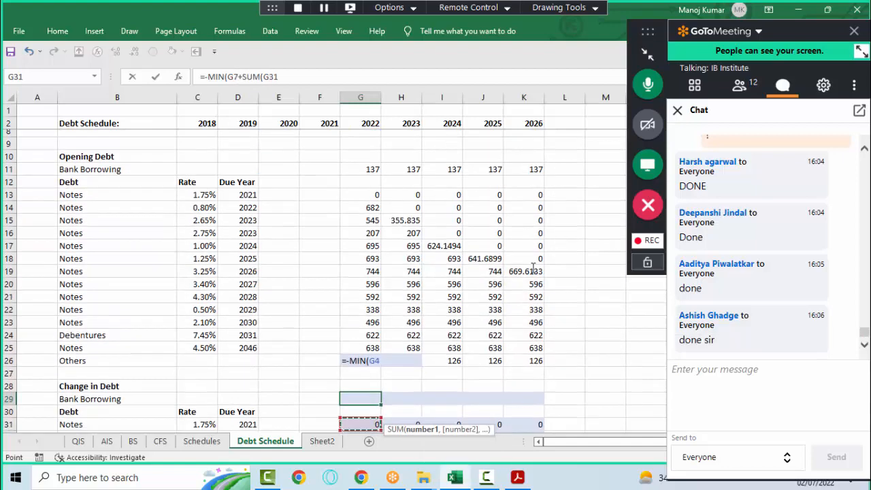
{"action": "key", "text": "ctrl+shift+Down"}
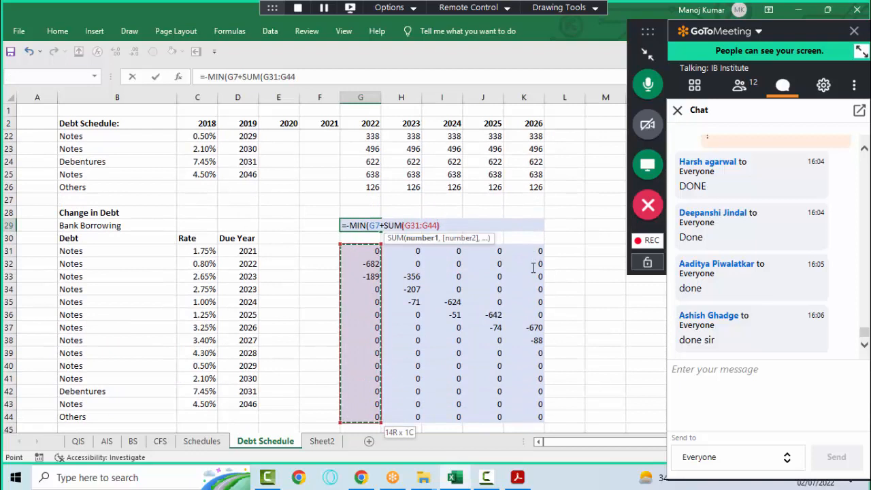
{"action": "type", "text": ")"}
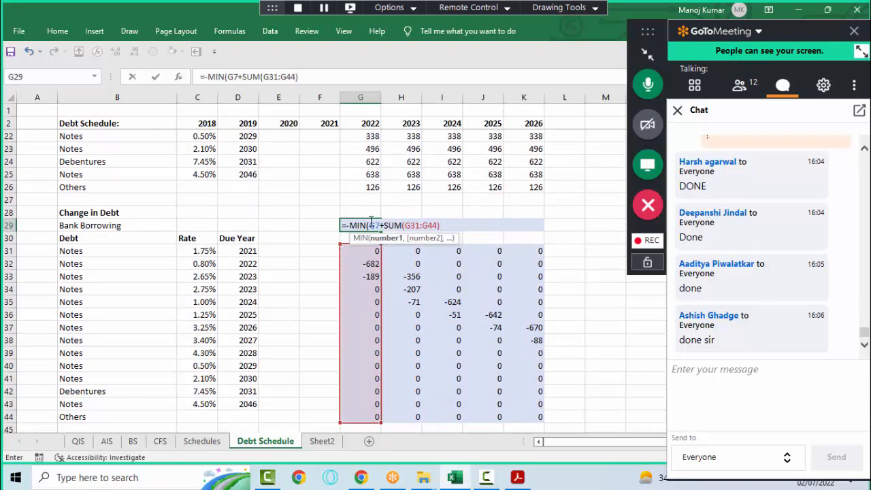
- Add the 2022 opening Bank Borrowing G11 as the second MIN argument, completing =-MIN(G7+SUM(G31:G44),G11) in G29
{"action": "left_click", "coordinate": [442, 224]}
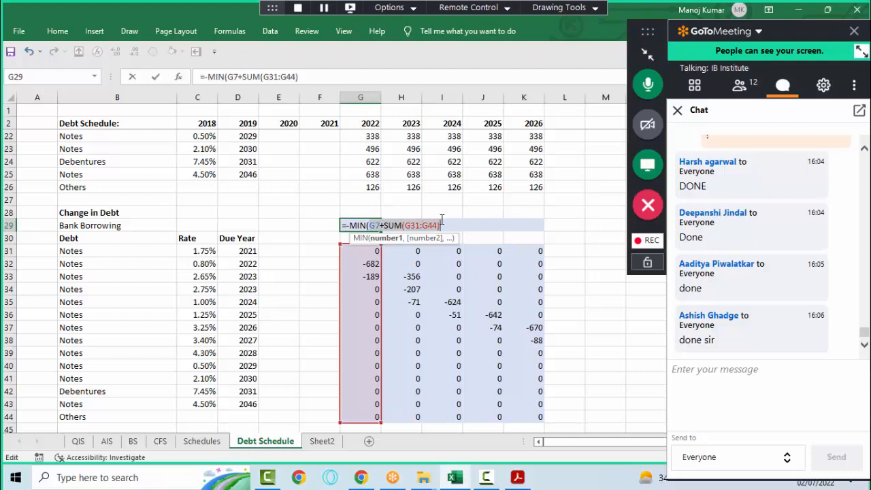
{"action": "type", "text": ","}
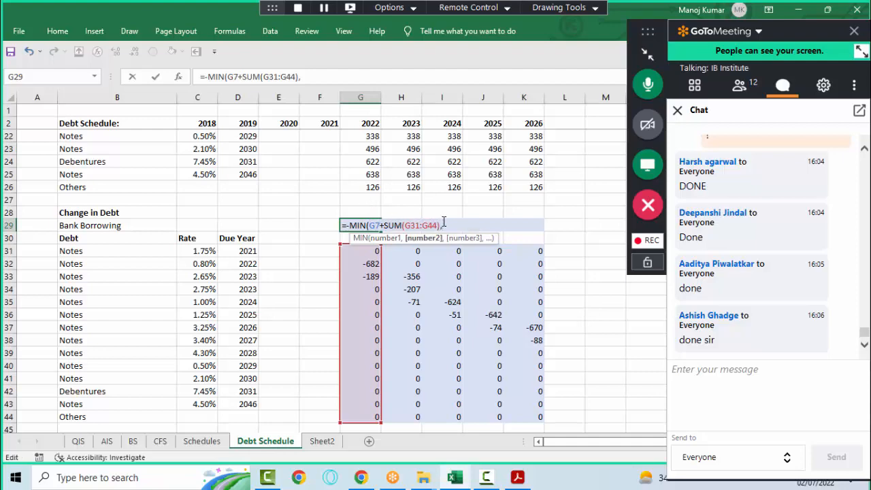
{"action": "key", "text": "Up"}
{"action": "key", "text": "Up"}
{"action": "key", "text": "Up"}
{"action": "key", "text": "Up"}
{"action": "key", "text": "Up"}
{"action": "key", "text": "Up"}
{"action": "key", "text": "Up"}
{"action": "key", "text": "Up"}
{"action": "key", "text": "Up"}
{"action": "key", "text": "Up"}
{"action": "key", "text": "Up"}
{"action": "key", "text": "Up"}
{"action": "key", "text": "Up"}
{"action": "key", "text": "Up"}
{"action": "key", "text": "Up"}
{"action": "key", "text": "Up"}
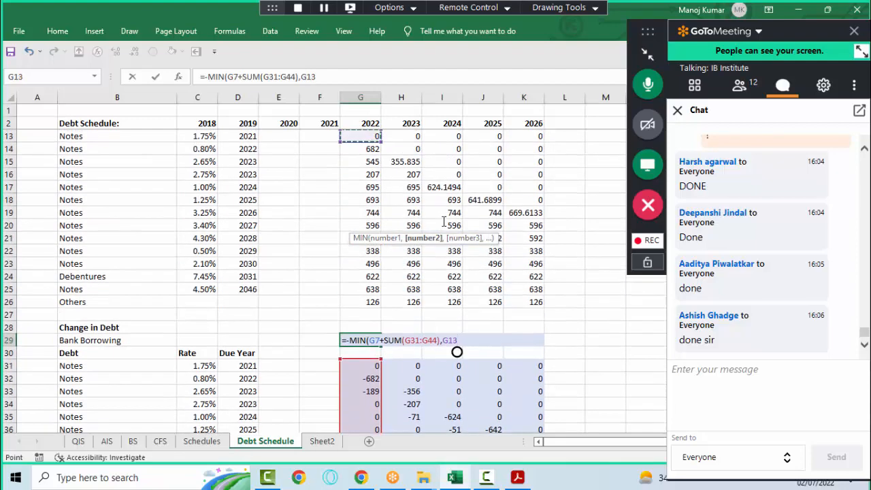
{"action": "key", "text": "Up"}
{"action": "key", "text": "Up"}
{"action": "type", "text": ")"}
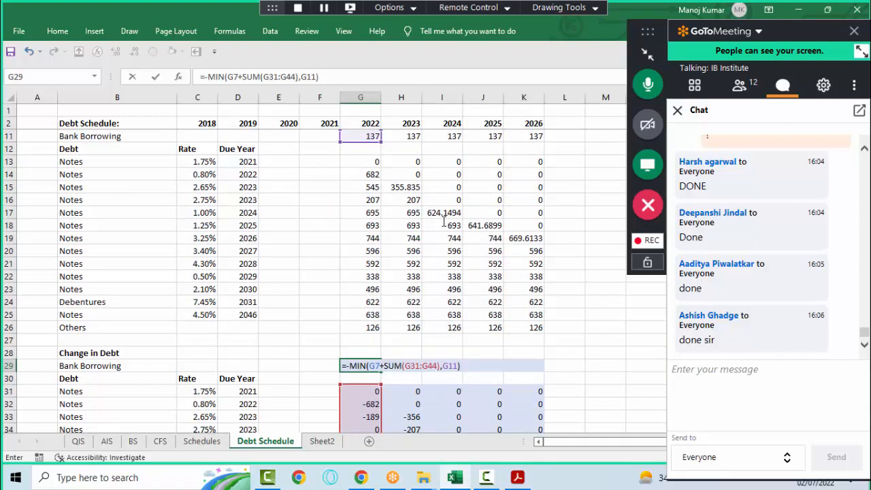
- Confirm the Bank Borrowing change formula in G29 and fill it across 2023 to 2026, through K29
{"action": "key", "text": "ctrl+Return"}
{"action": "key", "text": "shift+Right"}
{"action": "key", "text": "shift+Right"}
{"action": "key", "text": "shift+Right"}
{"action": "key", "text": "shift+Right"}
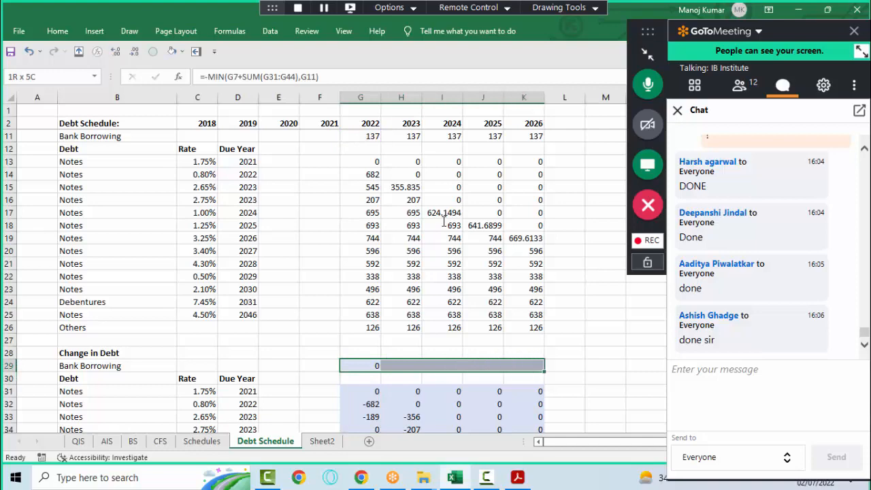
{"action": "key", "text": "ctrl+r"}
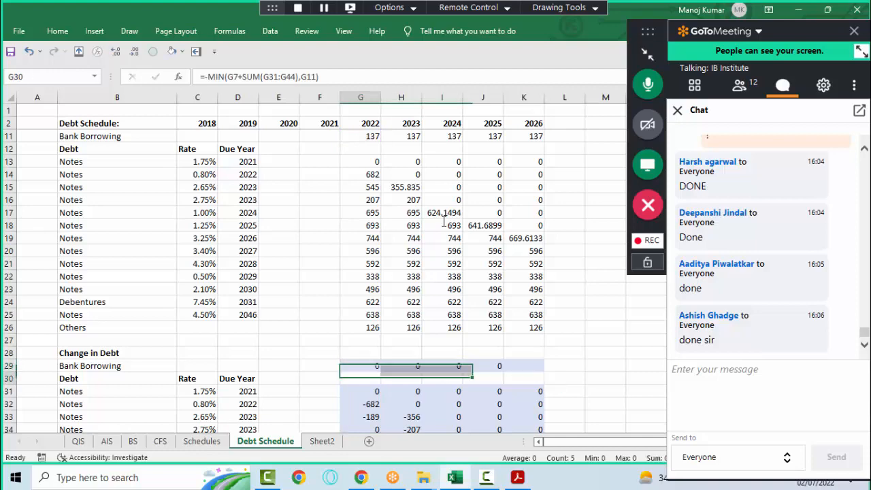
- Examine the 2022 changes in notes, debentures and others in G31:G44 alongside the Bank Borrowing change in G29
{"action": "key", "text": "Down"}
{"action": "key", "text": "Down"}
{"action": "key", "text": "ctrl+shift+Down"}
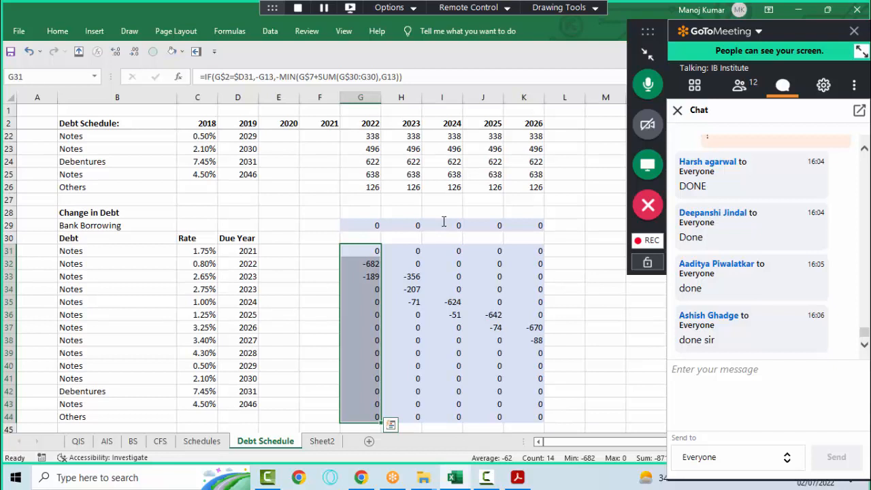
{"action": "key", "text": "Up"}
{"action": "key", "text": "Up"}
{"action": "key", "text": "Up"}
{"action": "key", "text": "Up"}
{"action": "key", "text": "Up"}
{"action": "key", "text": "Up"}
{"action": "key", "text": "Up"}
{"action": "key", "text": "Up"}
{"action": "key", "text": "Up"}
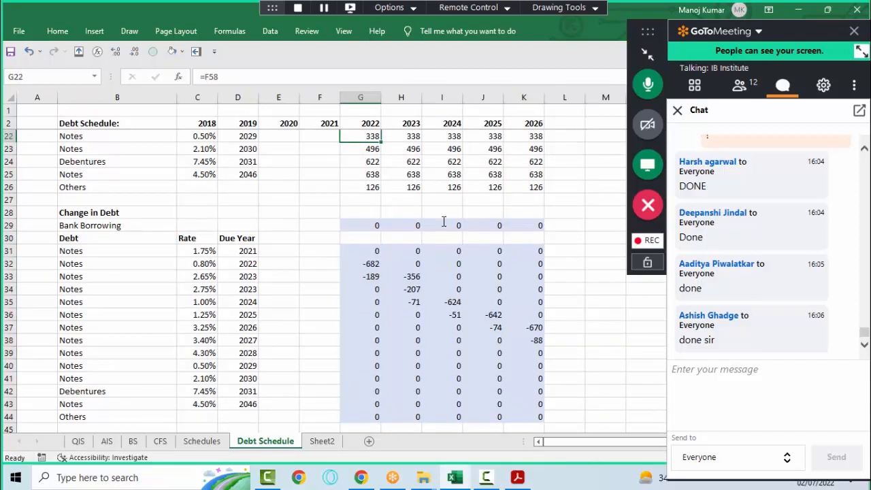
{"action": "key", "text": "Down"}
{"action": "key", "text": "Down"}
{"action": "key", "text": "Down"}
{"action": "key", "text": "Down"}
{"action": "key", "text": "Down"}
{"action": "key", "text": "Down"}
{"action": "key", "text": "Down"}
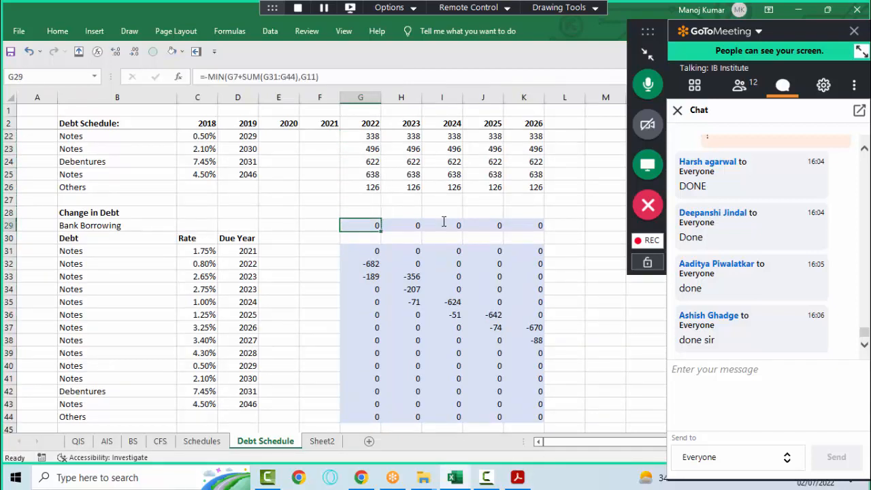
- Test the repayment formulas by adding 10000 to the 2022 Free Cash For Debt formula, making G7 =G4+G5-G6+10000
{"action": "key", "text": "Up"}
{"action": "key", "text": "Up"}
{"action": "key", "text": "Up"}
{"action": "key", "text": "Up"}
{"action": "key", "text": "Up"}
{"action": "key", "text": "Up"}
{"action": "key", "text": "Up"}
{"action": "key", "text": "Up"}
{"action": "key", "text": "Up"}
{"action": "key", "text": "Up"}
{"action": "key", "text": "Up"}
{"action": "key", "text": "Up"}
{"action": "key", "text": "Up"}
{"action": "key", "text": "Up"}
{"action": "key", "text": "Up"}
{"action": "key", "text": "Up"}
{"action": "key", "text": "Up"}
{"action": "key", "text": "Up"}
{"action": "key", "text": "Up"}
{"action": "key", "text": "Up"}
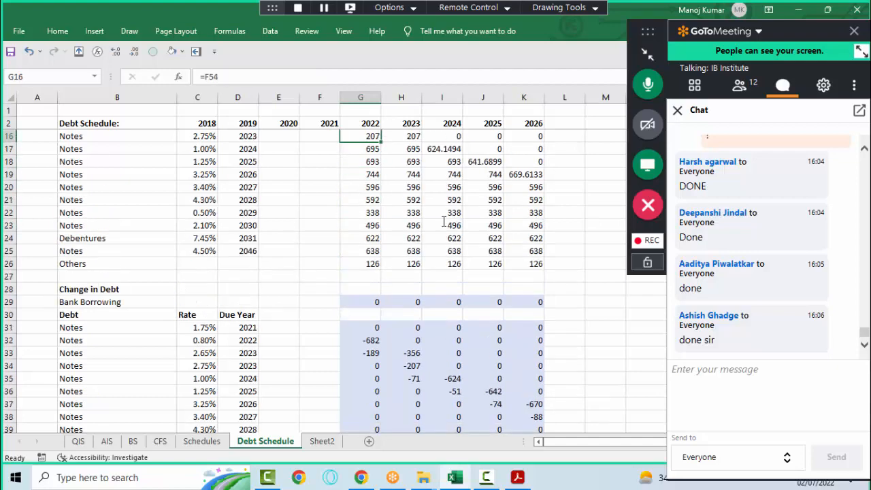
{"action": "key", "text": "Down"}
{"action": "key", "text": "Down"}
{"action": "key", "text": "Down"}
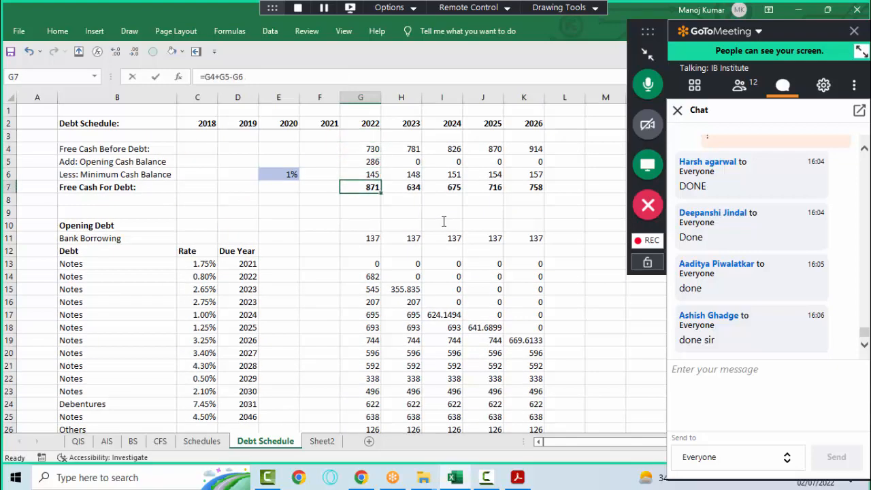
{"action": "type", "text": "=G4+G5-G6+"}
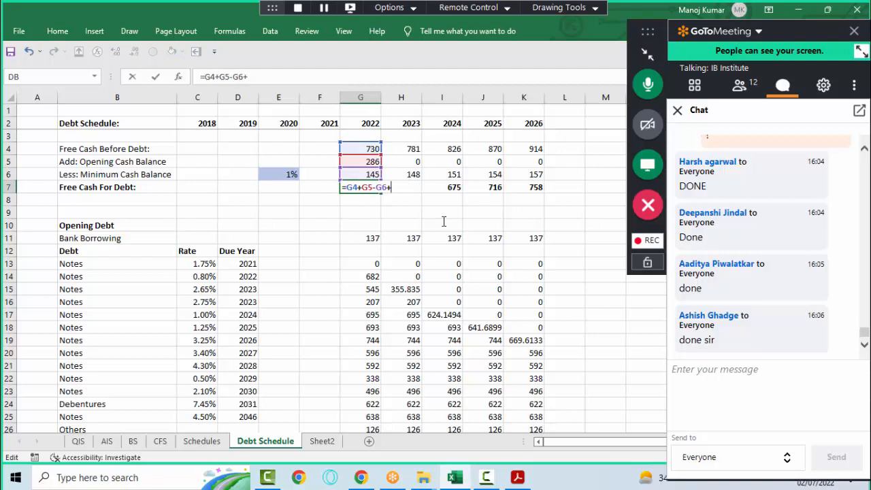
{"action": "type", "text": "10000"}
{"action": "key", "text": "Return"}
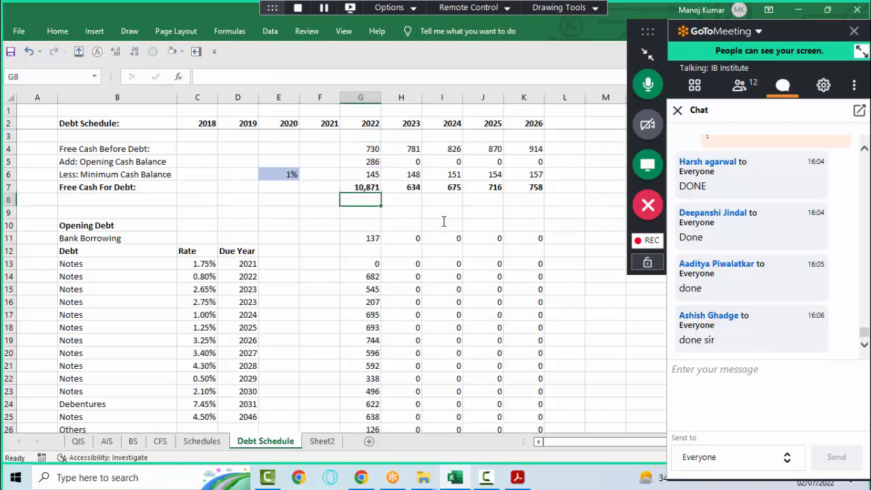
- Check how the increased free cash affects the 2022 repayments in G31:G44 and the Bank Borrowing change in G29
{"action": "key", "text": "Down"}
{"action": "key", "text": "Down"}
{"action": "key", "text": "Down"}
{"action": "key", "text": "Down"}
{"action": "key", "text": "Down"}
{"action": "key", "text": "Down"}
{"action": "key", "text": "Down"}
{"action": "key", "text": "Down"}
{"action": "key", "text": "Down"}
{"action": "key", "text": "Down"}
{"action": "key", "text": "Down"}
{"action": "key", "text": "Down"}
{"action": "key", "text": "Down"}
{"action": "key", "text": "Down"}
{"action": "key", "text": "Down"}
{"action": "key", "text": "Down"}
{"action": "key", "text": "Down"}
{"action": "key", "text": "Down"}
{"action": "key", "text": "Down"}
{"action": "key", "text": "Down"}
{"action": "key", "text": "Down"}
{"action": "key", "text": "Down"}
{"action": "key", "text": "Down"}
{"action": "key", "text": "Down"}
{"action": "key", "text": "Down"}
{"action": "key", "text": "Down"}
{"action": "key", "text": "Down"}
{"action": "key", "text": "Down"}
{"action": "key", "text": "Down"}
{"action": "key", "text": "Down"}
{"action": "key", "text": "Up"}
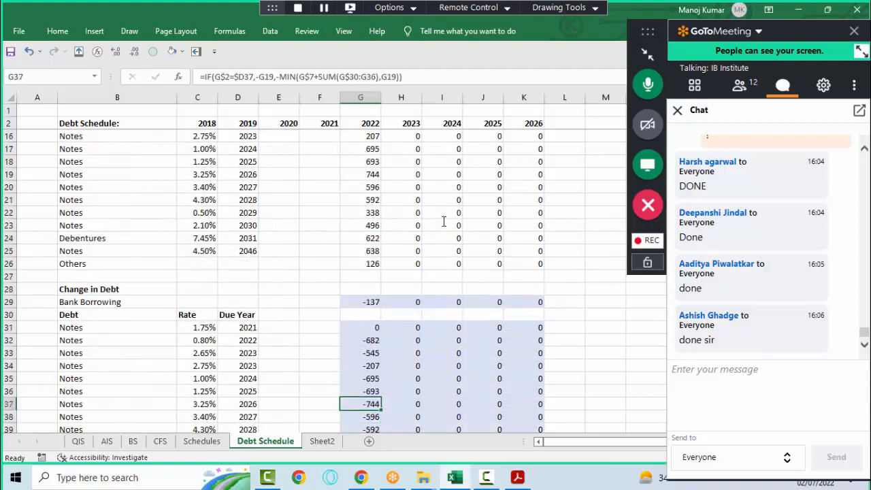
{"action": "key", "text": "Up"}
{"action": "key", "text": "Up"}
{"action": "key", "text": "Up"}
{"action": "key", "text": "Up"}
{"action": "key", "text": "Up"}
{"action": "key", "text": "Up"}
{"action": "key", "text": "ctrl+shift+Down"}
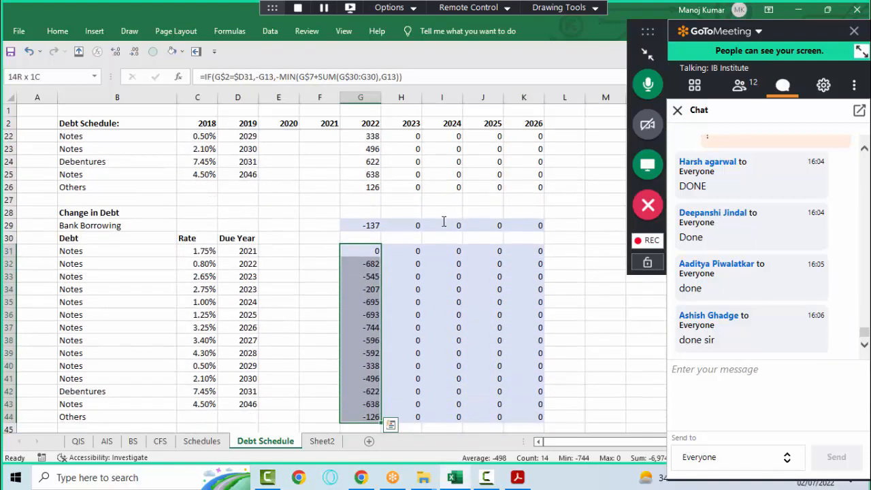
{"action": "key", "text": "Up"}
{"action": "key", "text": "Up"}
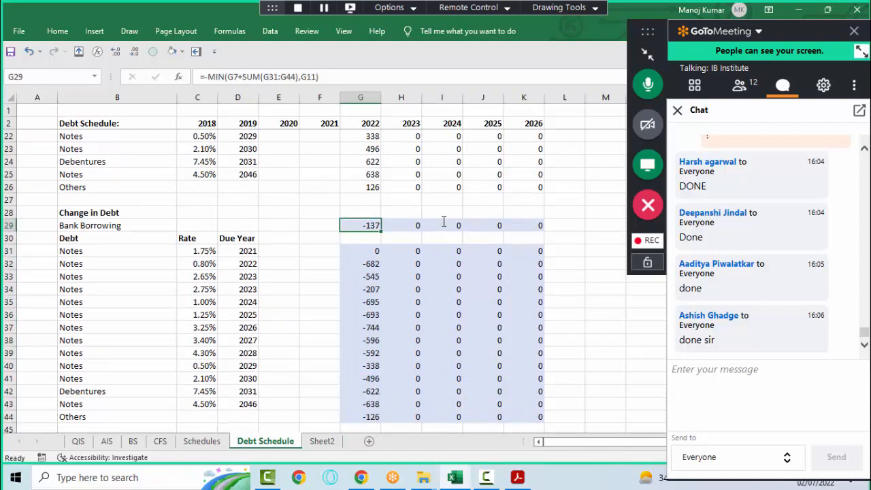
- Undo the 10000 test addition in the 2022 Free Cash For Debt formula
{"action": "key", "text": "ctrl+z"}
{"action": "key", "text": "Down"}
{"action": "key", "text": "Down"}
{"action": "key", "text": "Down"}
{"action": "key", "text": "Down"}
{"action": "key", "text": "Down"}
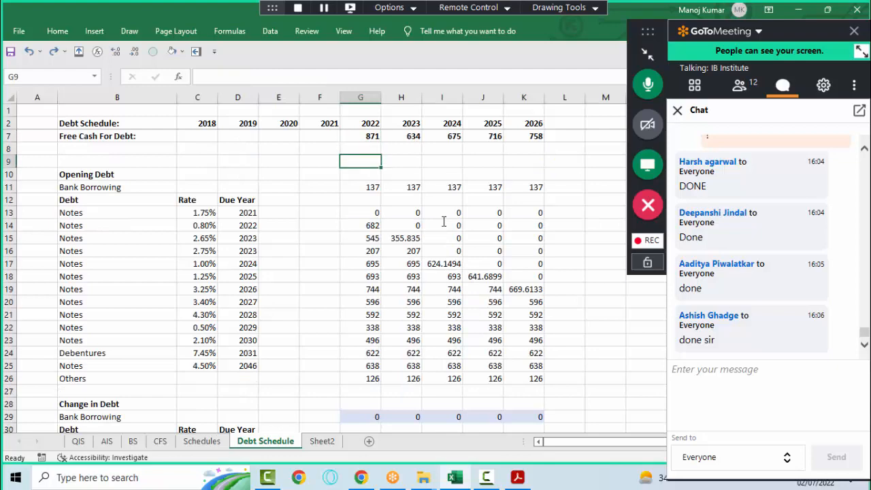
- Review the Change in Debt section and inspect the cell references of the 2022 Bank Borrowing formula in G29, leaving it unedited
{"action": "key", "text": "Down"}
{"action": "key", "text": "Down"}
{"action": "key", "text": "Down"}
{"action": "key", "text": "Down"}
{"action": "key", "text": "Down"}
{"action": "key", "text": "Down"}
{"action": "key", "text": "Down"}
{"action": "key", "text": "Down"}
{"action": "key", "text": "Down"}
{"action": "key", "text": "Down"}
{"action": "key", "text": "Down"}
{"action": "key", "text": "Down"}
{"action": "key", "text": "Down"}
{"action": "key", "text": "Down"}
{"action": "key", "text": "Down"}
{"action": "key", "text": "Down"}
{"action": "key", "text": "Down"}
{"action": "key", "text": "Down"}
{"action": "key", "text": "Down"}
{"action": "key", "text": "Down"}
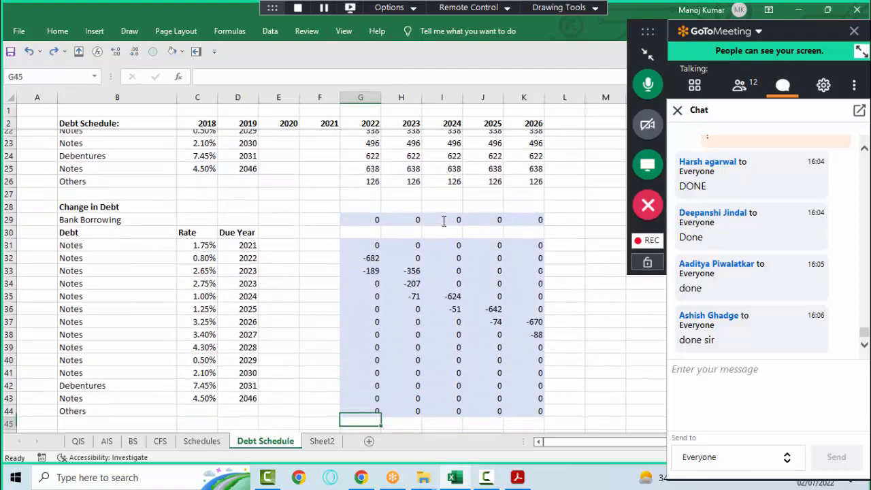
{"action": "key", "text": "Up"}
{"action": "key", "text": "Up"}
{"action": "key", "text": "Up"}
{"action": "key", "text": "Up"}
{"action": "key", "text": "Up"}
{"action": "key", "text": "Up"}
{"action": "key", "text": "Up"}
{"action": "key", "text": "Up"}
{"action": "key", "text": "Up"}
{"action": "key", "text": "Up"}
{"action": "key", "text": "Up"}
{"action": "key", "text": "Up"}
{"action": "key", "text": "Up"}
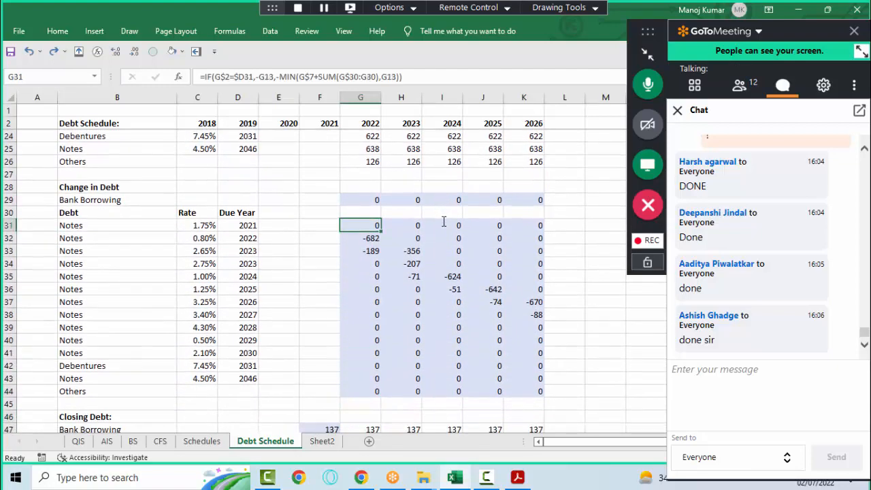
{"action": "key", "text": "Up"}
{"action": "key", "text": "Up"}
{"action": "key", "text": "F2"}
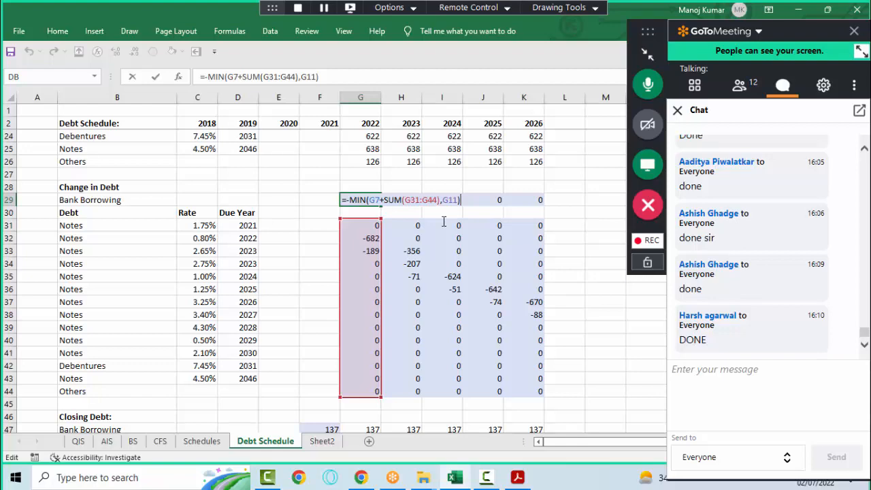
{"action": "key", "text": "Return"}
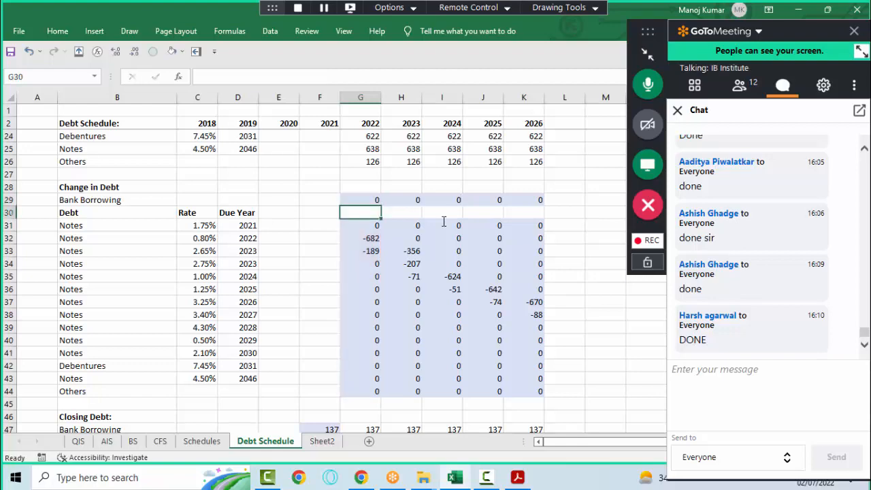
- Add the label "Total Debt" in B64, below the Closing Debt table
{"action": "key", "text": "Down"}
{"action": "key", "text": "Down"}
{"action": "key", "text": "Down"}
{"action": "key", "text": "Down"}
{"action": "key", "text": "Down"}
{"action": "key", "text": "Down"}
{"action": "key", "text": "Down"}
{"action": "key", "text": "Down"}
{"action": "key", "text": "Down"}
{"action": "key", "text": "Down"}
{"action": "key", "text": "Down"}
{"action": "key", "text": "Down"}
{"action": "key", "text": "Down"}
{"action": "key", "text": "Down"}
{"action": "key", "text": "Down"}
{"action": "key", "text": "Down"}
{"action": "key", "text": "Down"}
{"action": "key", "text": "Down"}
{"action": "key", "text": "Down"}
{"action": "key", "text": "Down"}
{"action": "key", "text": "Down"}
{"action": "key", "text": "Down"}
{"action": "key", "text": "Down"}
{"action": "key", "text": "Down"}
{"action": "key", "text": "Down"}
{"action": "key", "text": "Down"}
{"action": "key", "text": "Down"}
{"action": "key", "text": "Down"}
{"action": "key", "text": "Down"}
{"action": "key", "text": "Down"}
{"action": "key", "text": "Down"}
{"action": "key", "text": "Down"}
{"action": "key", "text": "Down"}
{"action": "key", "text": "Down"}
{"action": "key", "text": "Down"}
{"action": "key", "text": "Down"}
{"action": "key", "text": "Down"}
{"action": "key", "text": "Down"}
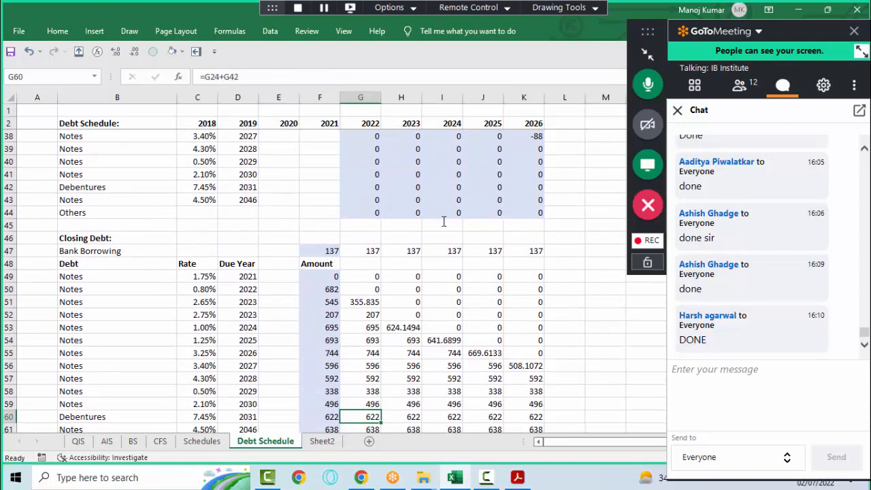
{"action": "key", "text": "Down"}
{"action": "key", "text": "ctrl+Up"}
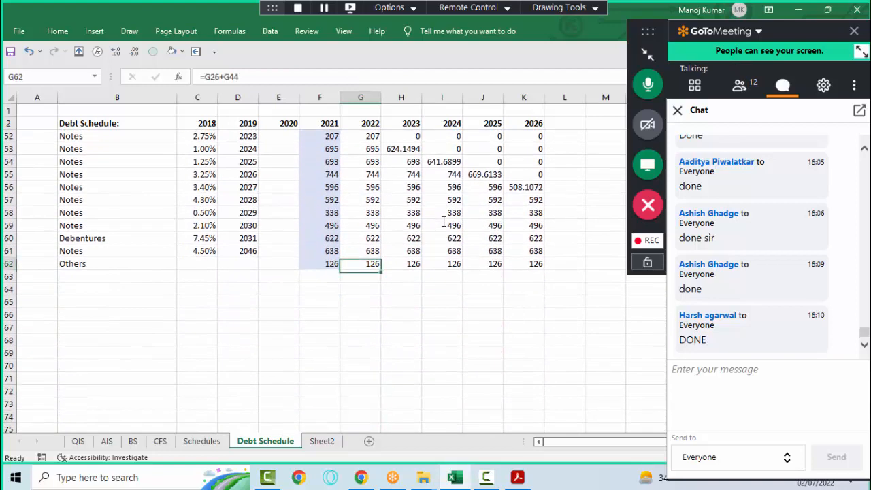
{"action": "key", "text": "Down"}
{"action": "key", "text": "Down"}
{"action": "key", "text": "Left"}
{"action": "key", "text": "Left"}
{"action": "key", "text": "Left"}
{"action": "key", "text": "Left"}
{"action": "key", "text": "Left"}
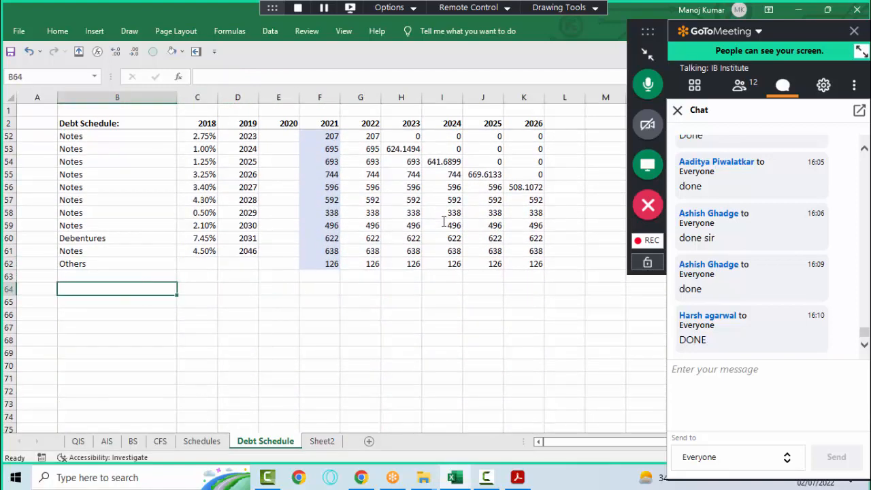
{"action": "type", "text": "Total Debt"}
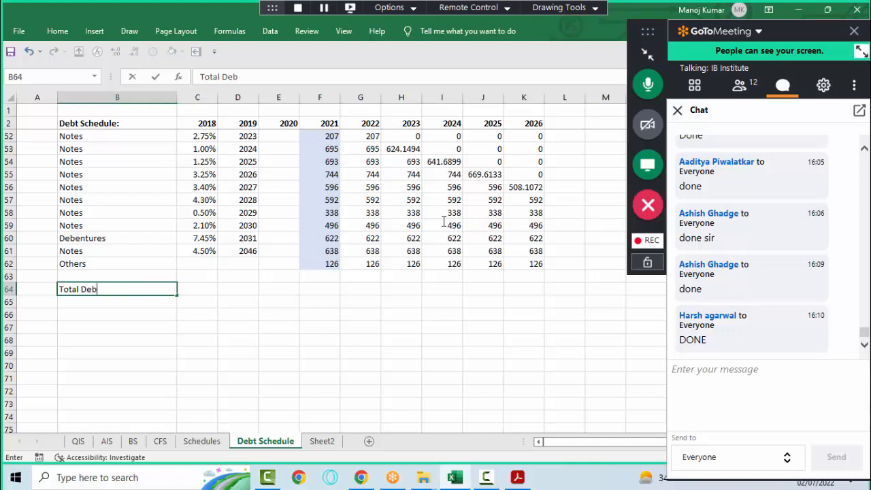
- Enter the 2021 Total Debt formula =SUM(F47,F49:F62) in F64, adding bank borrowing and all listed closing debts
{"action": "key", "text": "Tab"}
{"action": "key", "text": "Right"}
{"action": "key", "text": "Right"}
{"action": "key", "text": "Right"}
{"action": "type", "text": "=sum"}
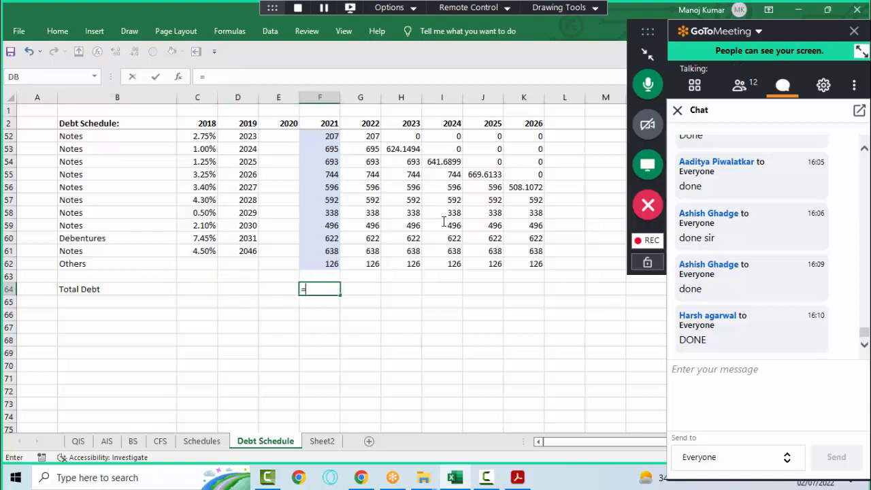
{"action": "key", "text": "Tab"}
{"action": "key", "text": "ctrl+Up"}
{"action": "key", "text": "ctrl+Up"}
{"action": "key", "text": "ctrl+Up"}
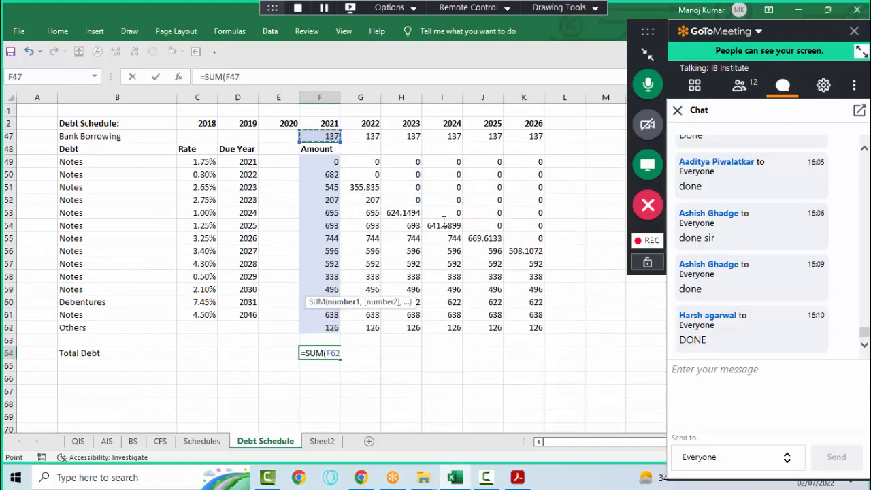
{"action": "key", "text": "ctrl+Down"}
{"action": "key", "text": "ctrl+Down"}
{"action": "key", "text": "ctrl+Down"}
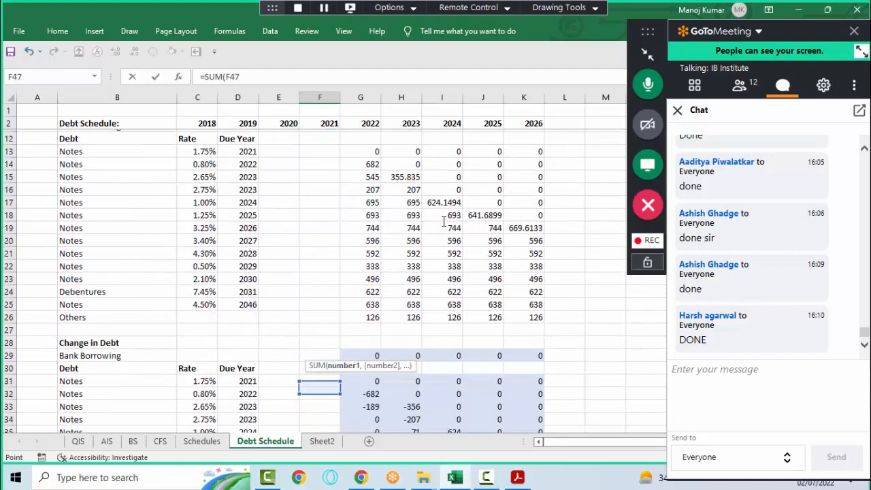
{"action": "key", "text": "Down"}
{"action": "key", "text": "Up"}
{"action": "type", "text": ","}
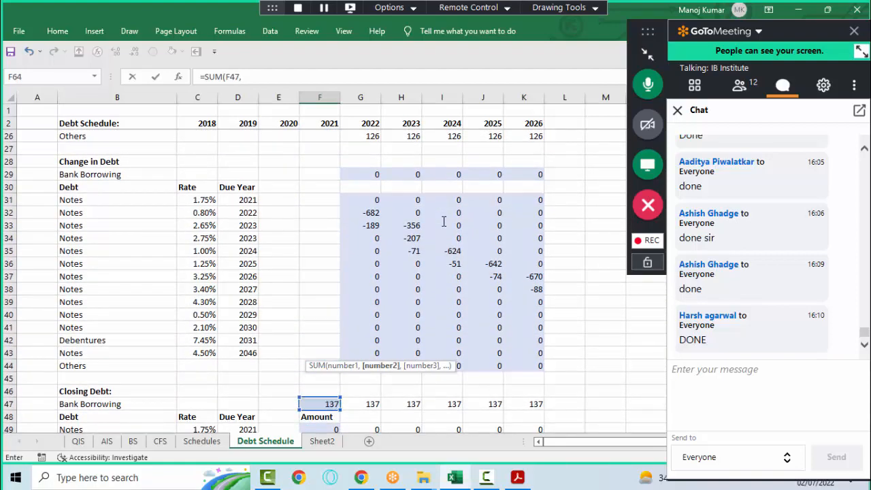
{"action": "key", "text": "Up"}
{"action": "key", "text": "Up"}
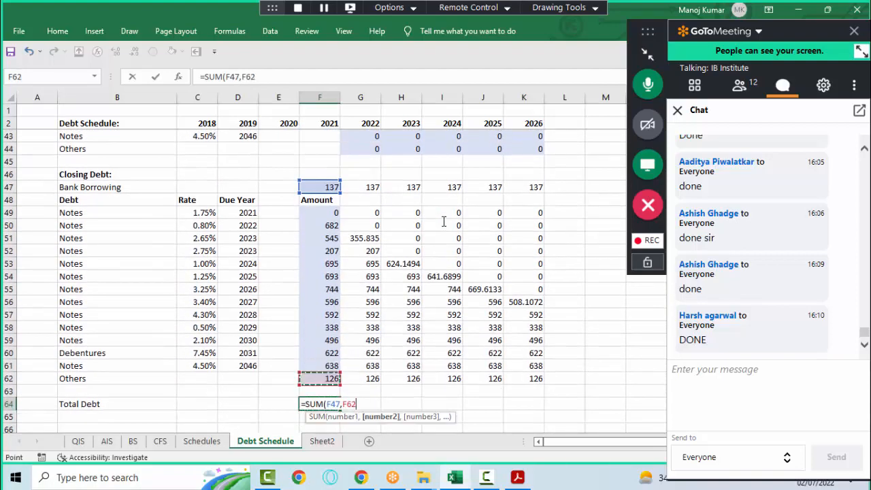
{"action": "key", "text": "ctrl+shift+Up"}
{"action": "key", "text": "shift+Down"}
{"action": "key", "text": "shift+Down"}
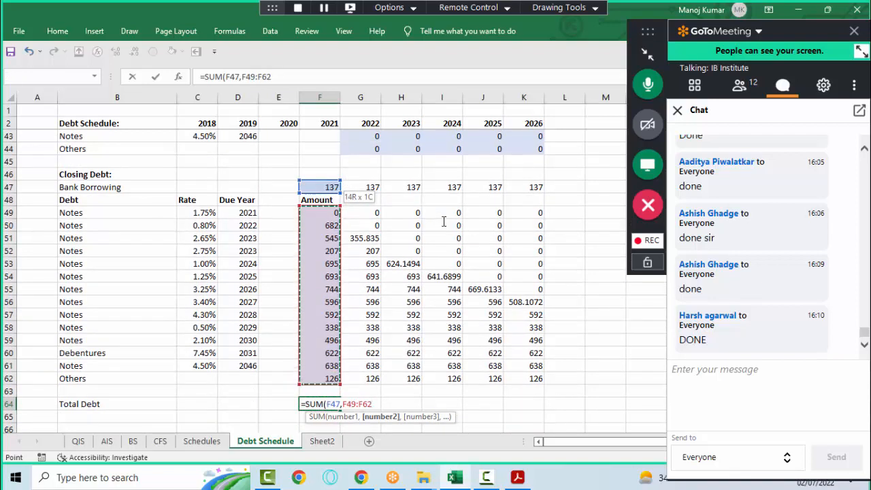
{"action": "type", "text": ")"}
{"action": "key", "text": "Return"}
- Fill the Total Debt formula from F64 across to 2026 in K64
{"action": "key", "text": "Up"}
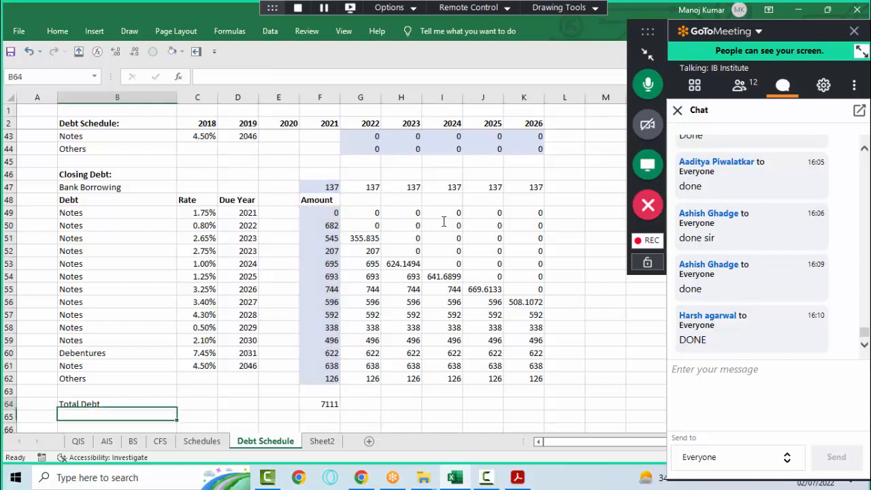
{"action": "key", "text": "Right"}
{"action": "key", "text": "Right"}
{"action": "key", "text": "Right"}
{"action": "key", "text": "Right"}
{"action": "key", "text": "shift+Right"}
{"action": "key", "text": "shift+Right"}
{"action": "key", "text": "shift+Right"}
{"action": "key", "text": "shift+Right"}
{"action": "key", "text": "shift+Right"}
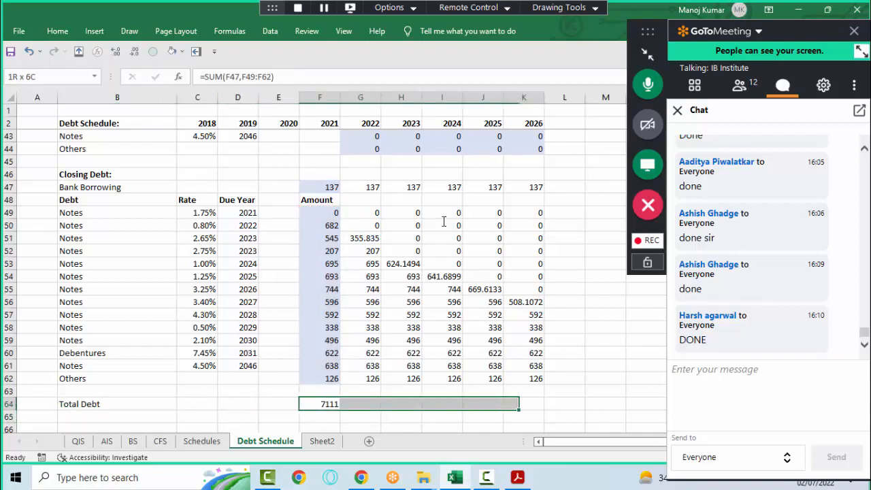
{"action": "key", "text": "ctrl+r"}
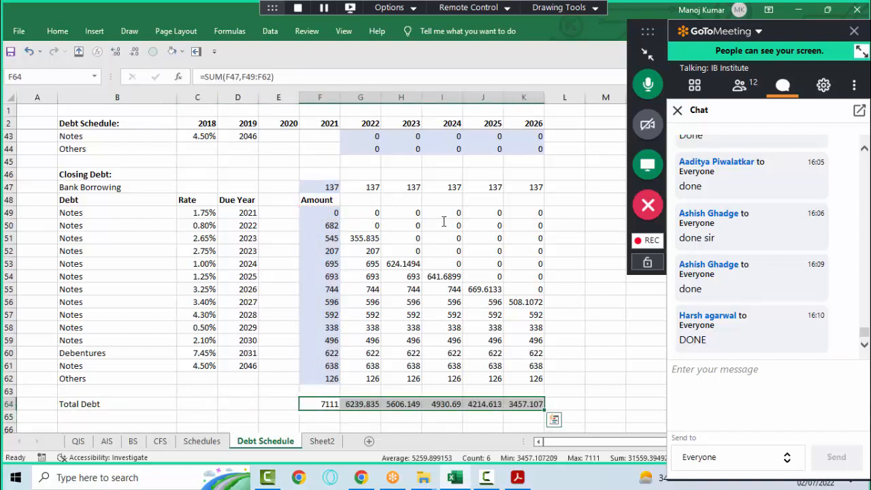
- Cross-check 2021 Total Debt against the balance sheet by entering =BS!F19+BS!F20+BS!F28 in F65
{"action": "key", "text": "Down"}
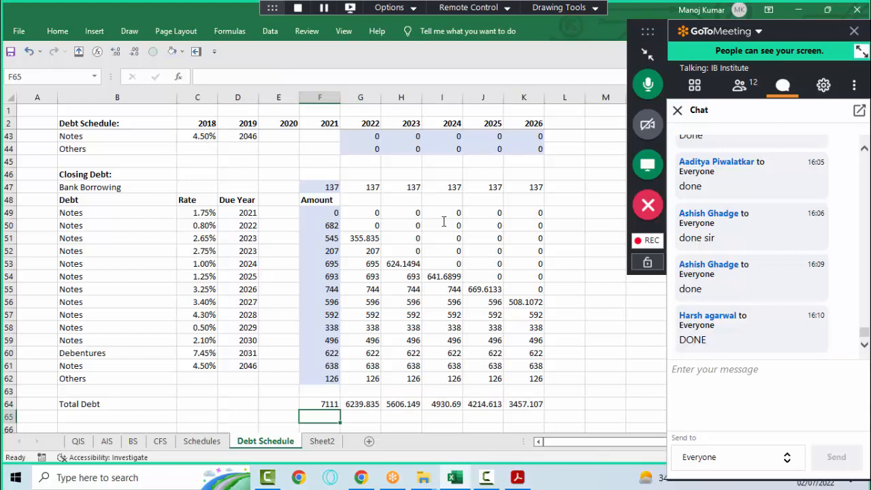
{"action": "type", "text": "="}
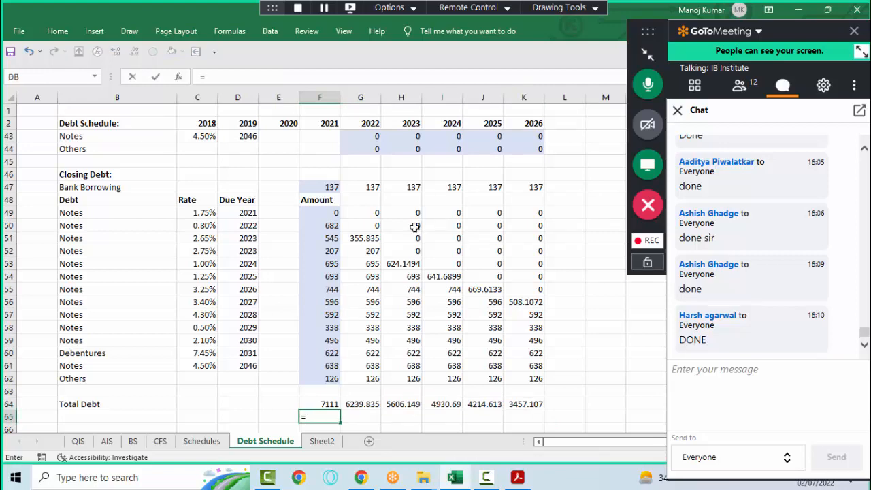
{"action": "left_click", "coordinate": [138, 441]}
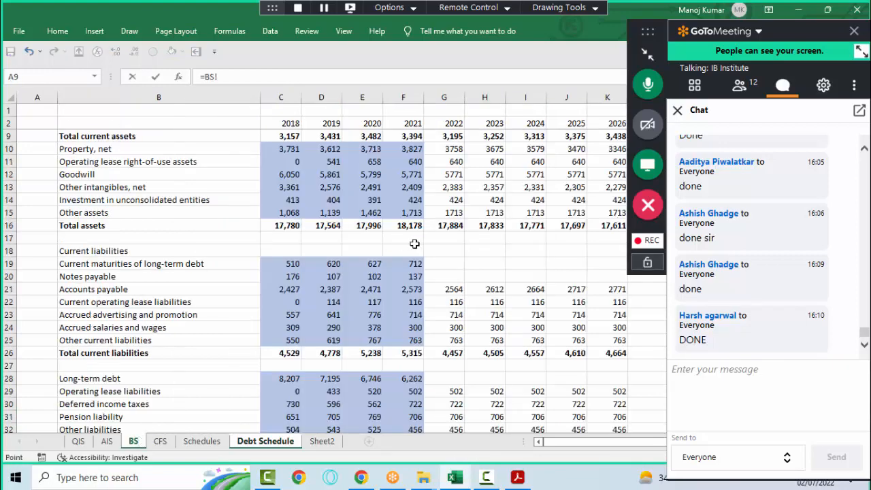
{"action": "left_click", "coordinate": [413, 266]}
{"action": "type", "text": "+"}
{"action": "left_click", "coordinate": [413, 278]}
{"action": "type", "text": "+"}
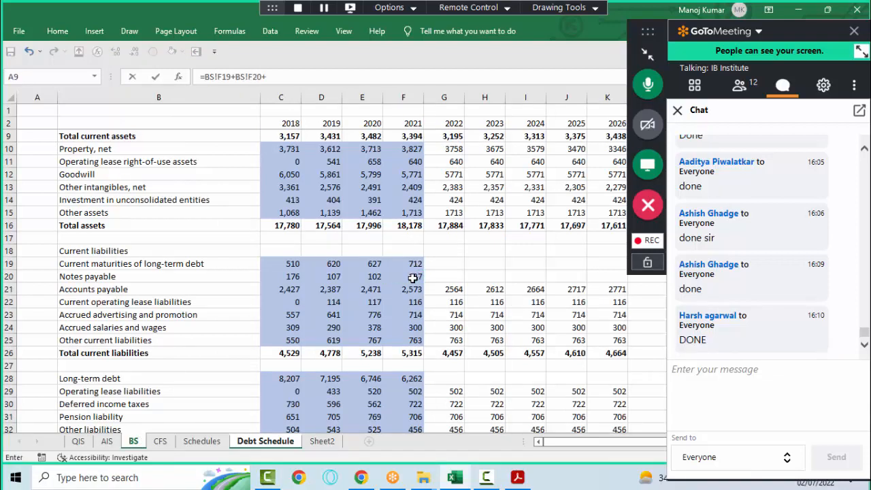
{"action": "left_click", "coordinate": [412, 381]}
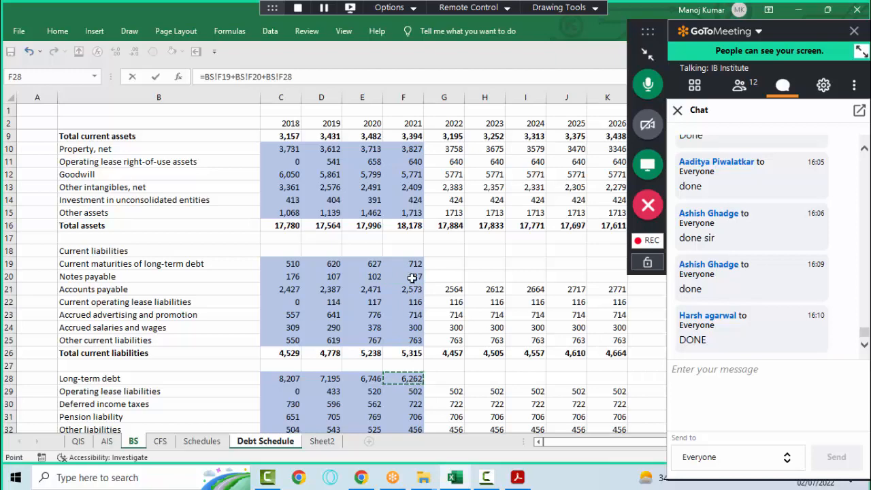
{"action": "key", "text": "Return"}
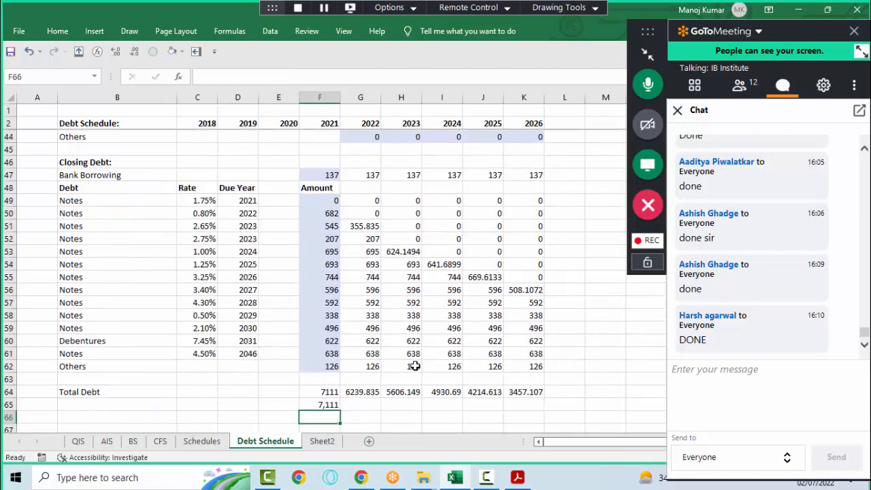
- Inspect the formulas in F64 and F65, and clear the balance sheet cross-check from F65
{"action": "key", "text": "Up"}
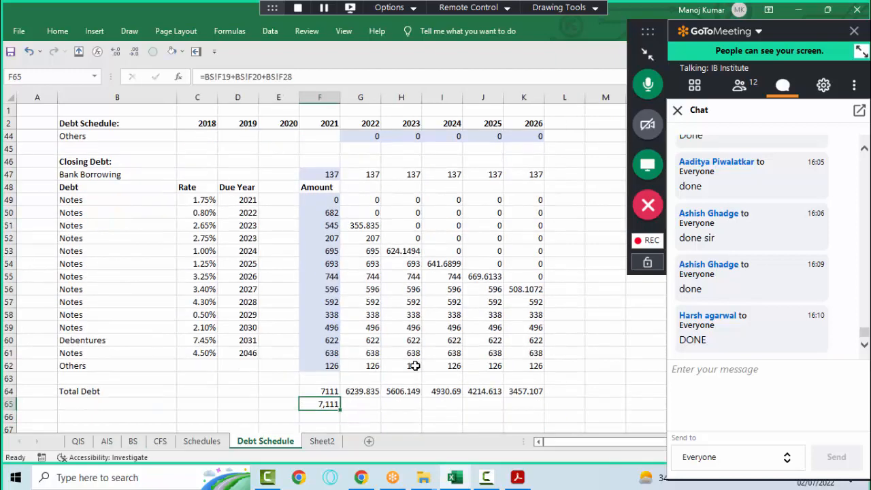
{"action": "key", "text": "Up"}
{"action": "key", "text": "F2"}
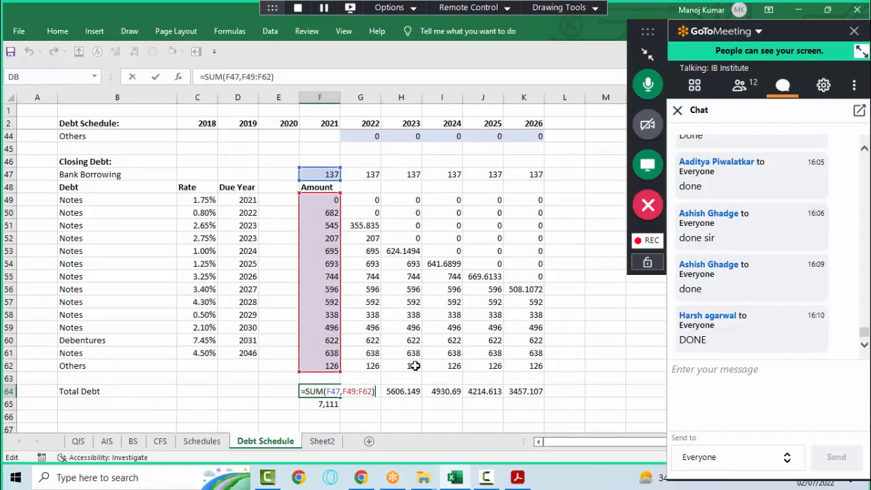
{"action": "key", "text": "Return"}
{"action": "key", "text": "F2"}
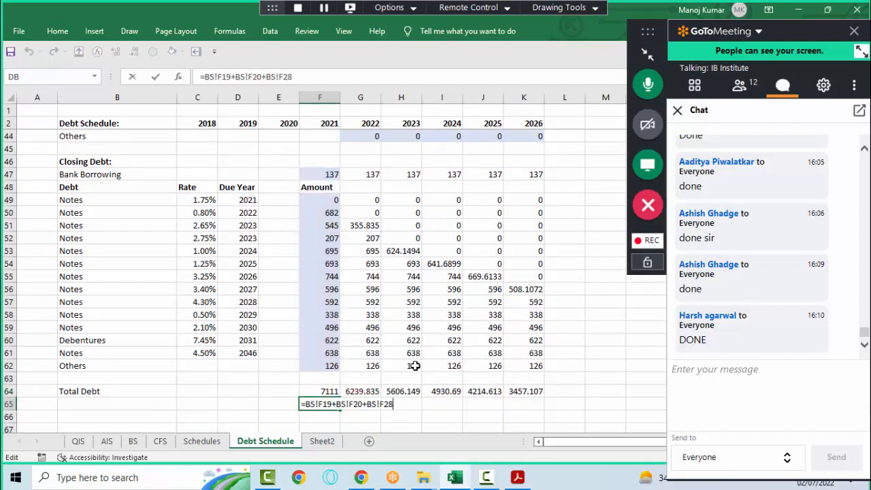
{"action": "key", "text": "Escape"}
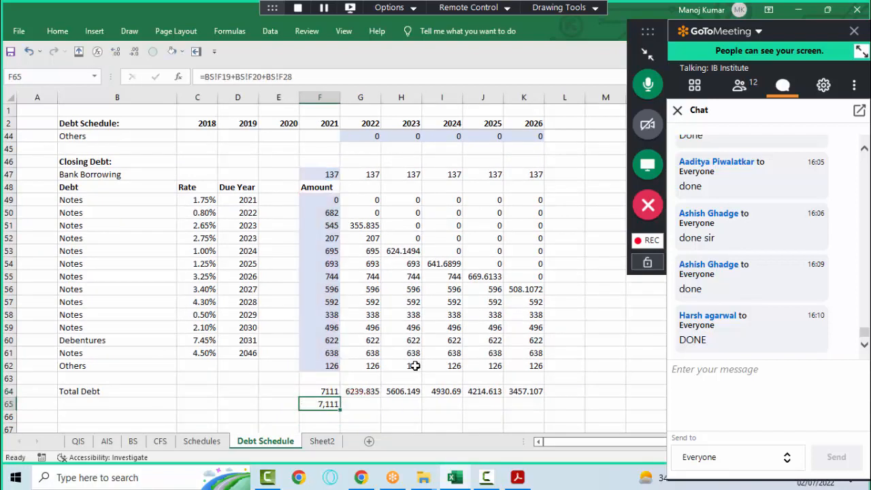
{"action": "key", "text": "Delete"}
- Format the 2022 to 2026 Total Debt values in G64:K64 with no decimal places
{"action": "key", "text": "Up"}
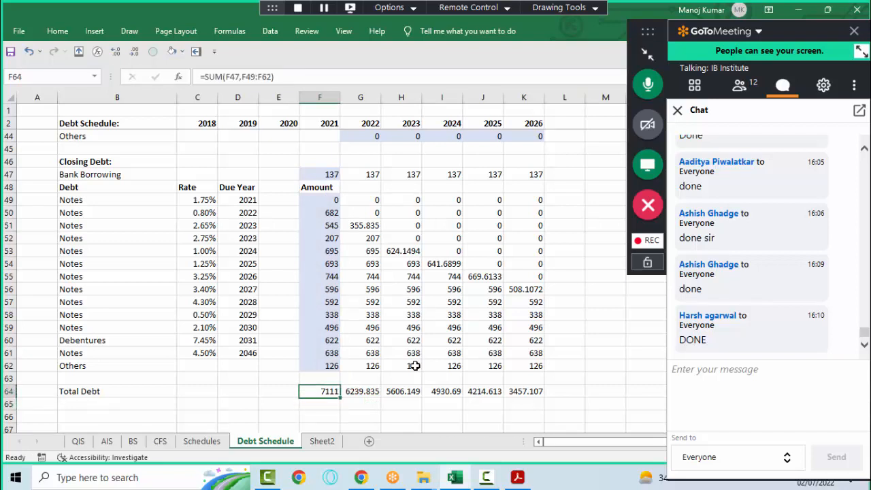
{"action": "key", "text": "Right"}
{"action": "key", "text": "ctrl+shift+Right"}
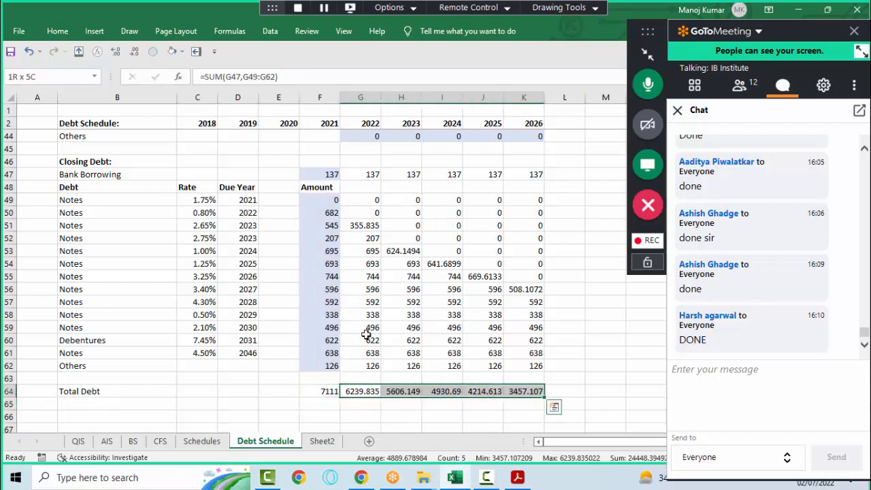
{"action": "left_click", "coordinate": [134, 54]}
{"action": "left_click", "coordinate": [134, 54]}
{"action": "left_click", "coordinate": [133, 55]}
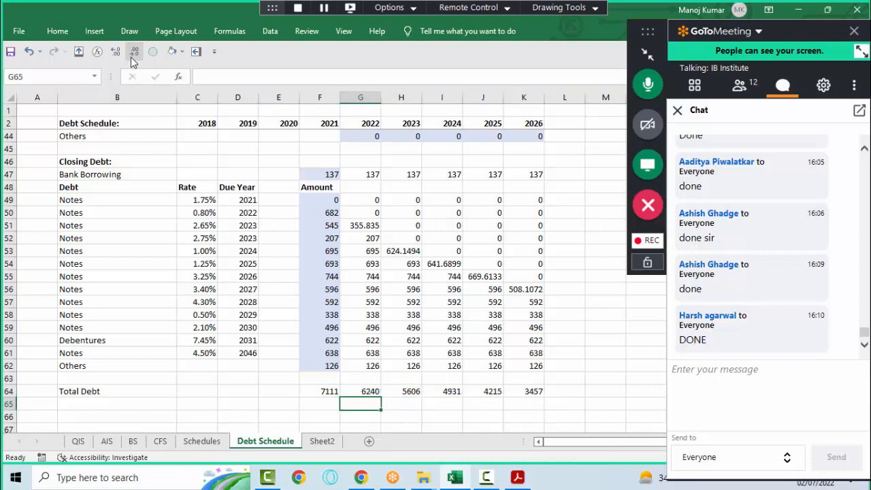
- Add the label "Current Maturities" in B65, directly under Total Debt
{"action": "key", "text": "Left"}
{"action": "key", "text": "Down"}
{"action": "key", "text": "Left"}
{"action": "key", "text": "Left"}
{"action": "key", "text": "Left"}
{"action": "key", "text": "Left"}
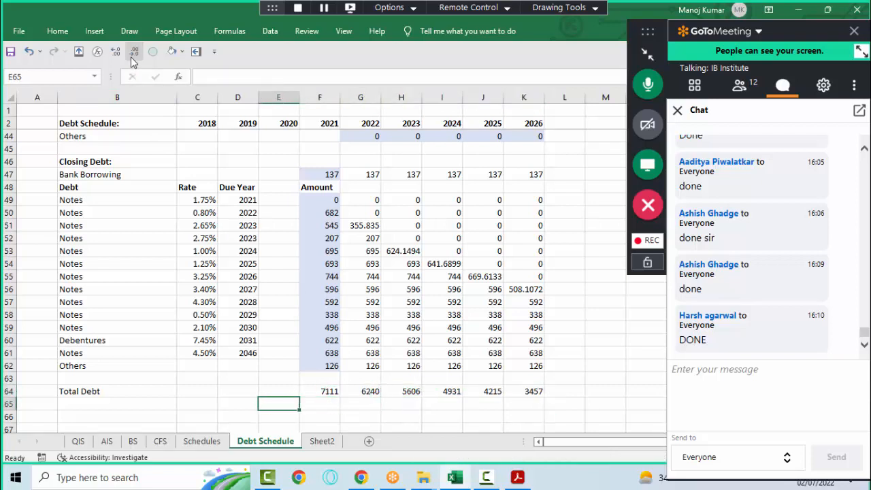
{"action": "type", "text": "Current"}
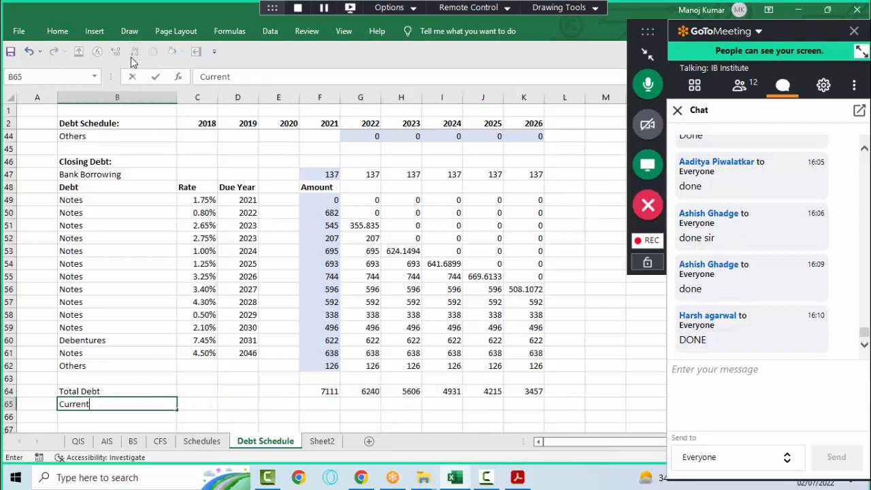
{"action": "type", "text": " Maturities"}
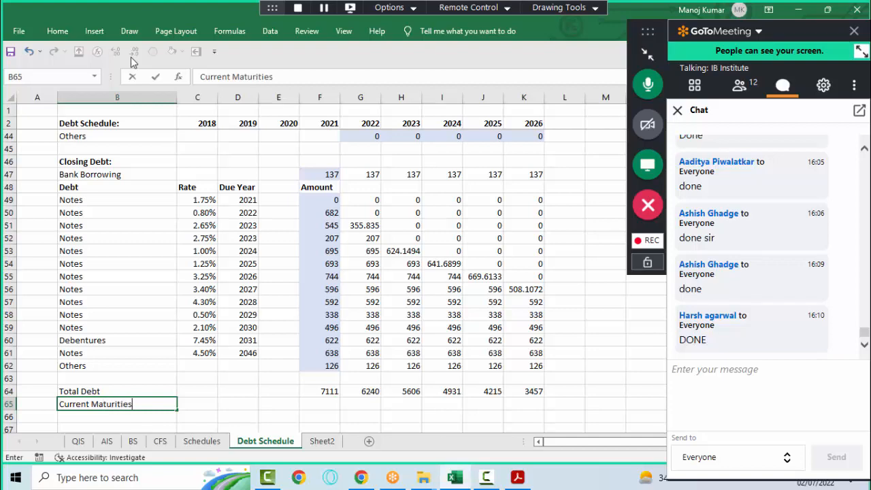
- Link 2021 Current Maturities in F65 to the balance sheet's current maturities of long-term debt with =BS!F19
{"action": "key", "text": "Right"}
{"action": "key", "text": "Right"}
{"action": "key", "text": "Right"}
{"action": "key", "text": "Right"}
{"action": "type", "text": "="}
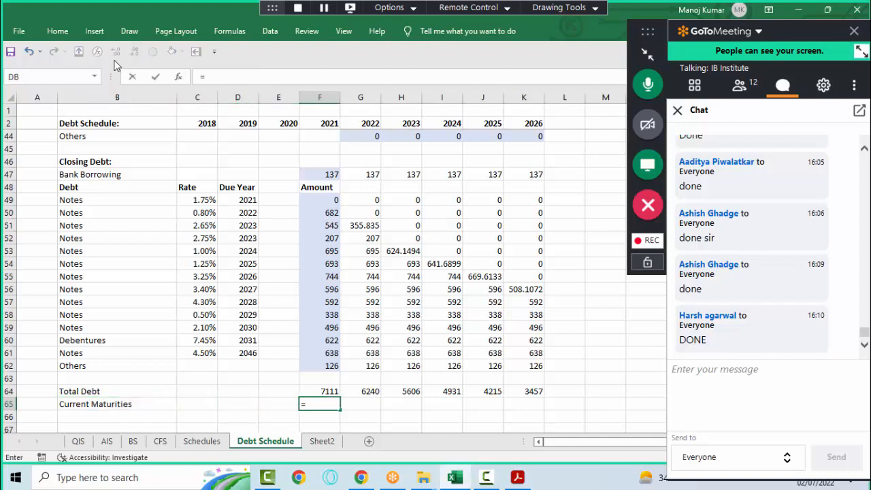
{"action": "left_click", "coordinate": [132, 441]}
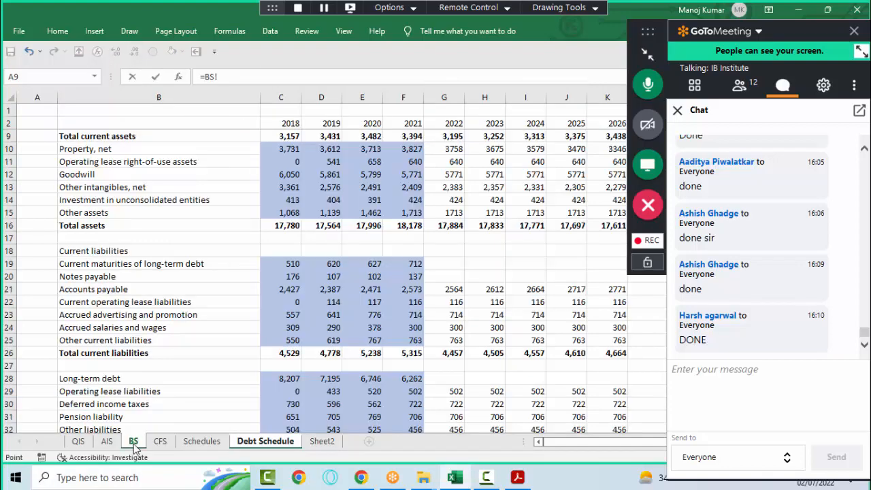
{"action": "left_click", "coordinate": [411, 265]}
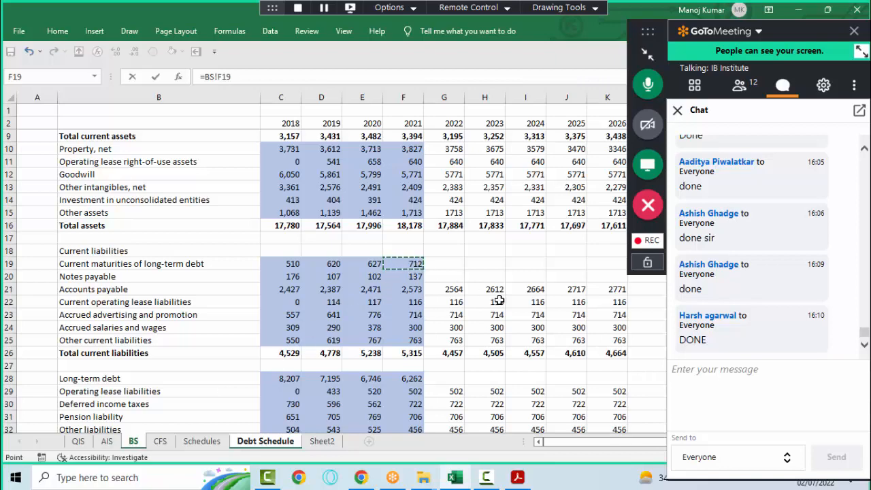
{"action": "key", "text": "Return"}
- Switch to the 10K Dec 2021 PDF in Acrobat Reader and collapse the meeting panel to view the long-term debt table
{"action": "key", "text": "alt+Tab"}
{"action": "key", "text": "alt+Tab"}
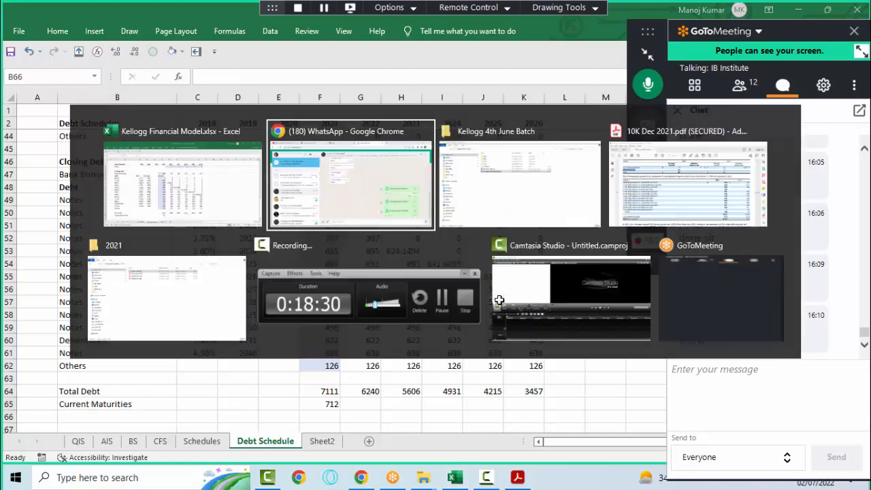
{"action": "key", "text": "alt+Tab"}
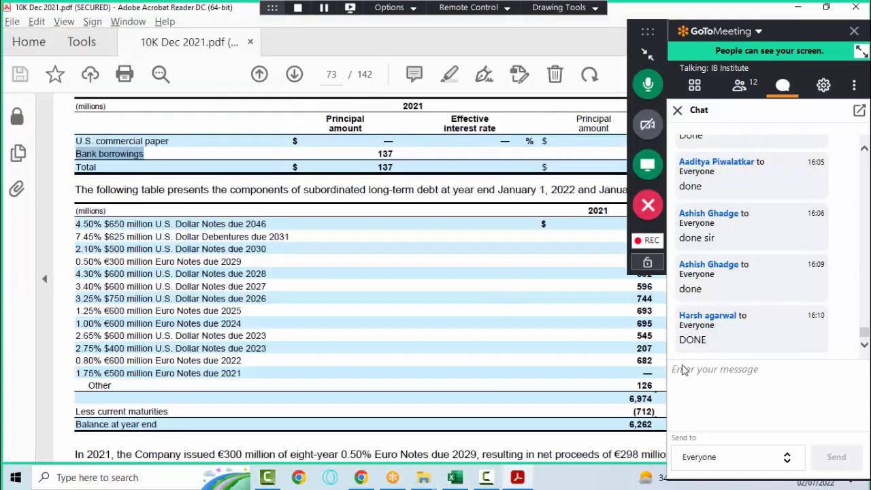
{"action": "left_click", "coordinate": [647, 48]}
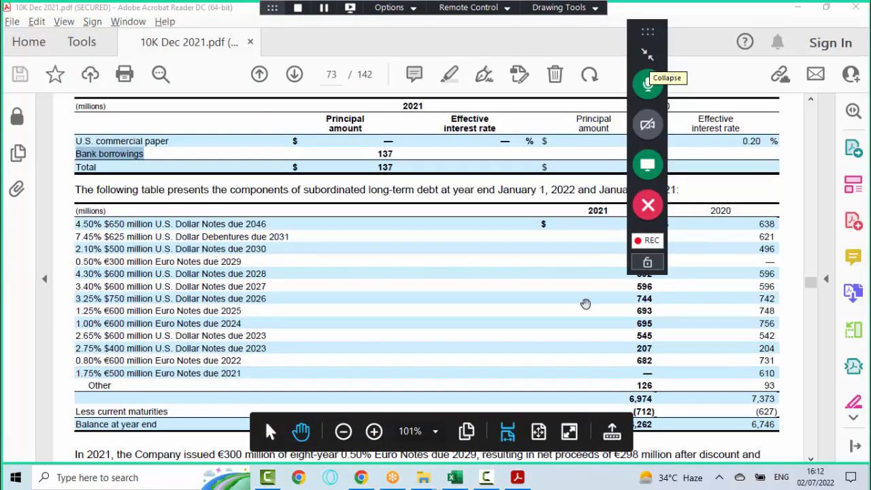
- Check the 2021 current maturities in the 10-K debt table, and add the label "Long Term Debt" in B66 of the Excel Debt Schedule
{"action": "left_click_drag", "start_coordinate": [639, 413], "coordinate": [655, 412]}
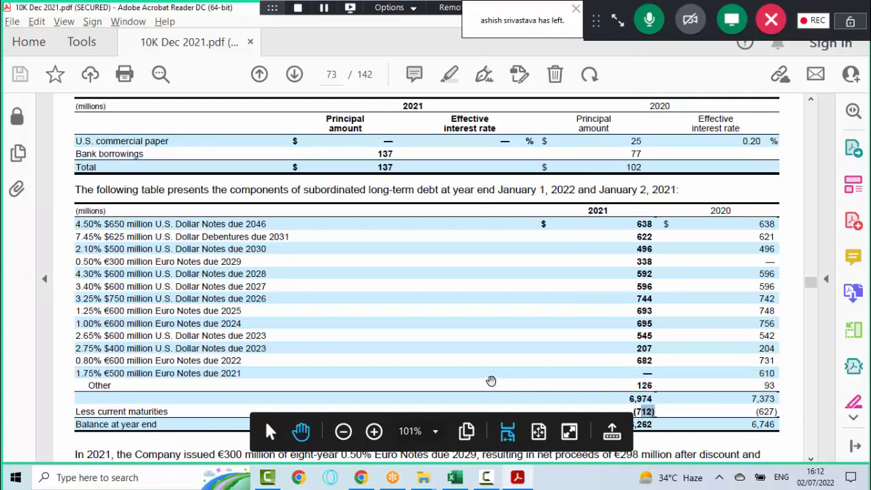
{"action": "key", "text": "alt+Tab"}
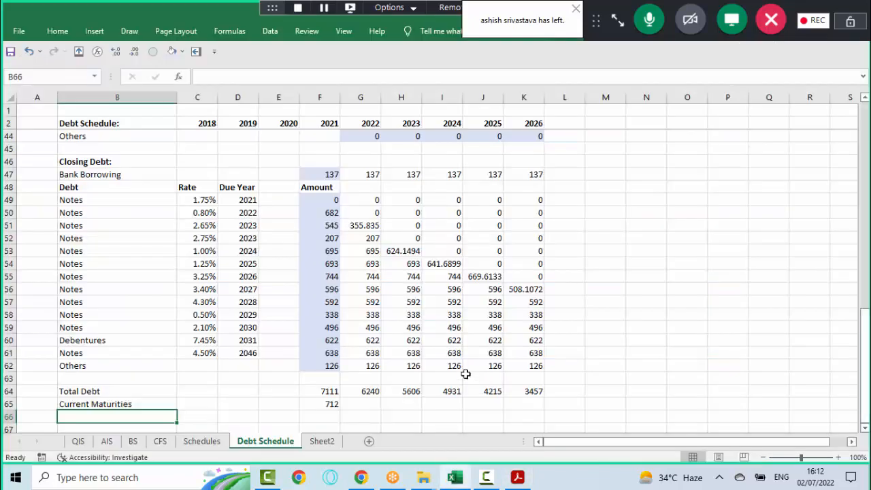
{"action": "left_click", "coordinate": [331, 402]}
{"action": "key", "text": "Left"}
{"action": "key", "text": "Left"}
{"action": "key", "text": "Left"}
{"action": "key", "text": "Left"}
{"action": "type", "text": "Long Term Debt"}
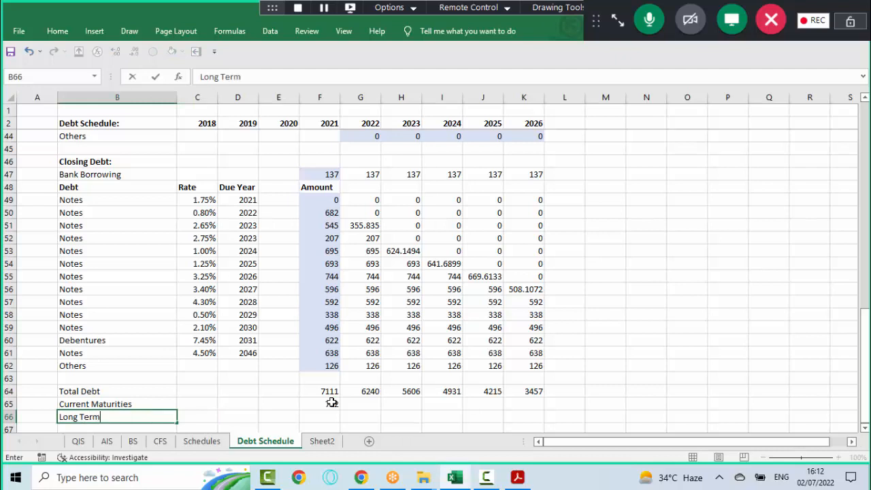
{"action": "key", "text": "ctrl+Return"}
- Calculate 2021 Long Term Debt in F66 as Total Debt less Current Maturities and Bank Borrowing with =F64-F65-F47
{"action": "key", "text": "Right"}
{"action": "key", "text": "Right"}
{"action": "key", "text": "Right"}
{"action": "key", "text": "Right"}
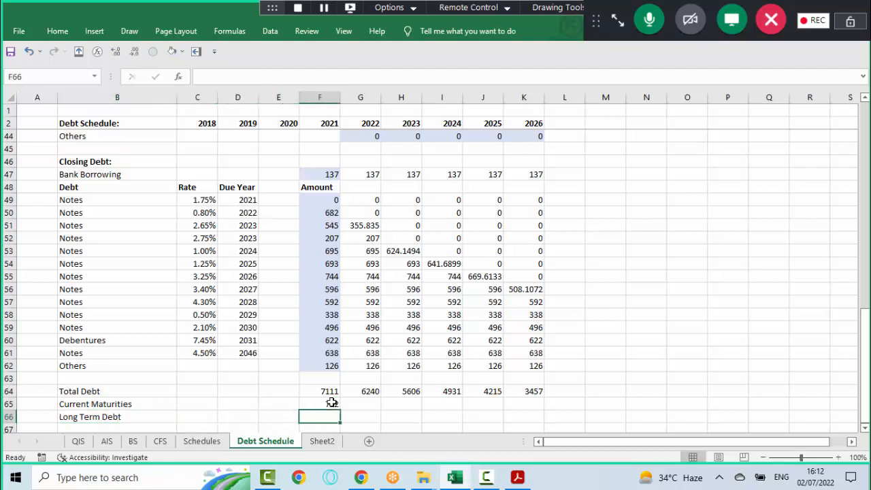
{"action": "type", "text": "="}
{"action": "left_click", "coordinate": [330, 388]}
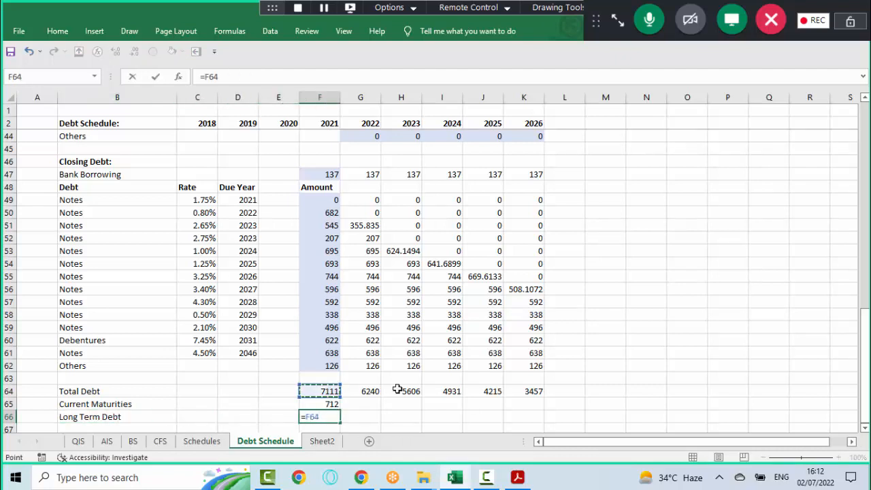
{"action": "type", "text": "-"}
{"action": "key", "text": "Up"}
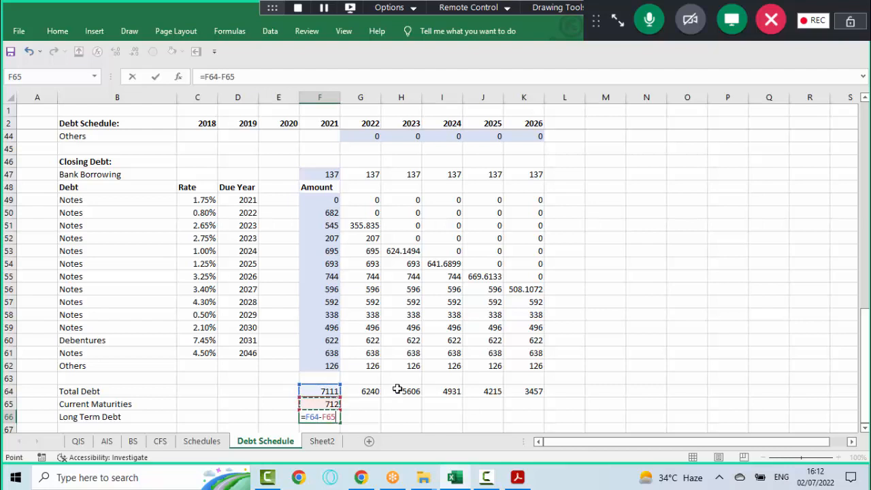
{"action": "type", "text": "-"}
{"action": "left_click", "coordinate": [321, 175]}
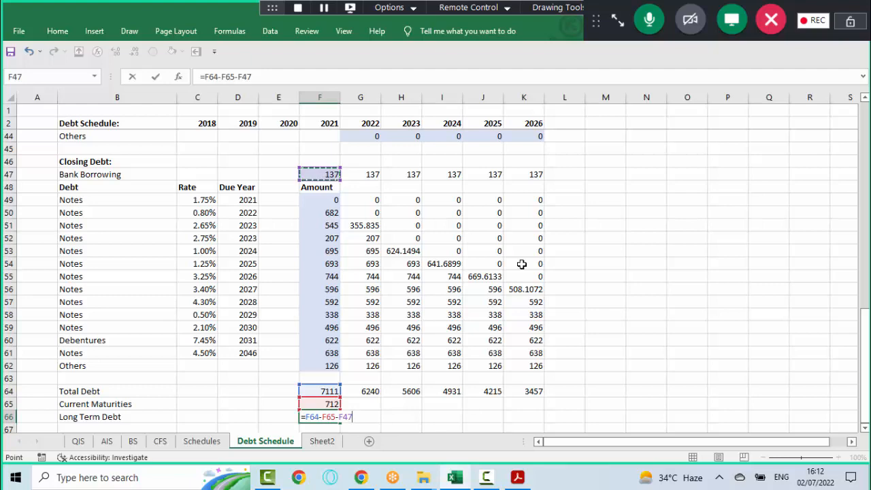
{"action": "key", "text": "Return"}
- Fill the Long Term Debt formula from F66 across the 2022 to 2026 columns, G66:K66
{"action": "key", "text": "Up"}
{"action": "key", "text": "ctrl+Right"}
{"action": "key", "text": "shift+Right"}
{"action": "key", "text": "shift+Right"}
{"action": "key", "text": "shift+Right"}
{"action": "key", "text": "shift+Right"}
{"action": "key", "text": "shift+Right"}
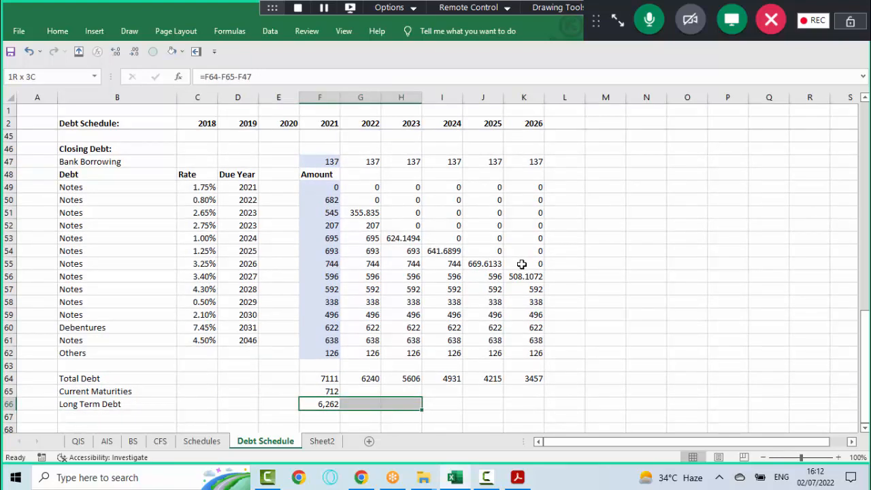
{"action": "key", "text": "ctrl+r"}
{"action": "key", "text": "Right"}
{"action": "key", "text": "Right"}
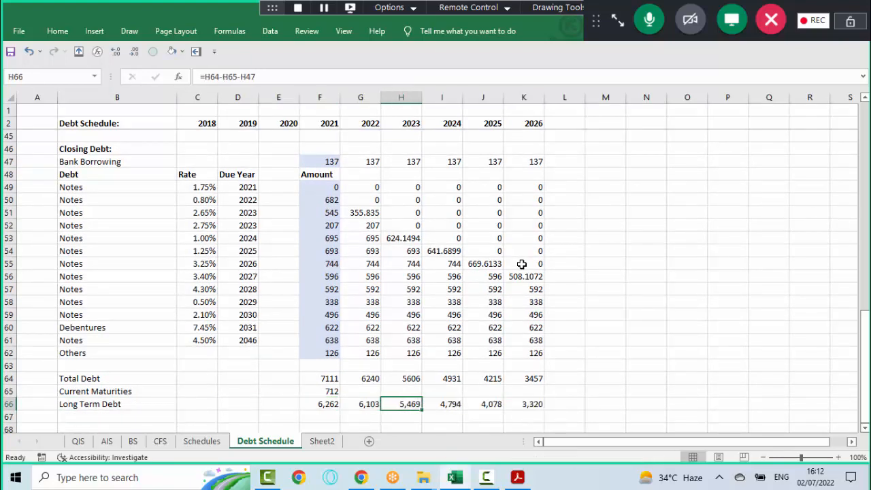
{"action": "key", "text": "Left"}
{"action": "key", "text": "Up"}
{"action": "key", "text": "shift+space"}
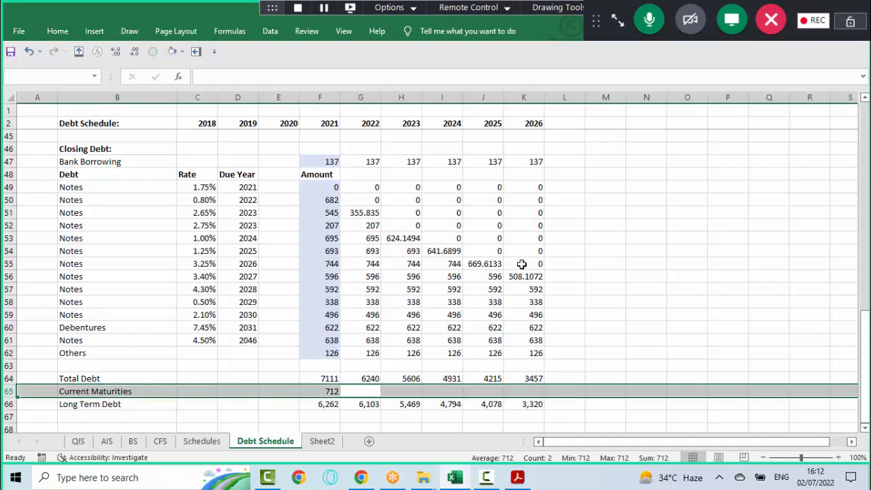
{"action": "key", "text": "Down"}
{"action": "key", "text": "shift+Right"}
{"action": "key", "text": "shift+Right"}
{"action": "key", "text": "shift+Right"}
{"action": "key", "text": "shift+Right"}
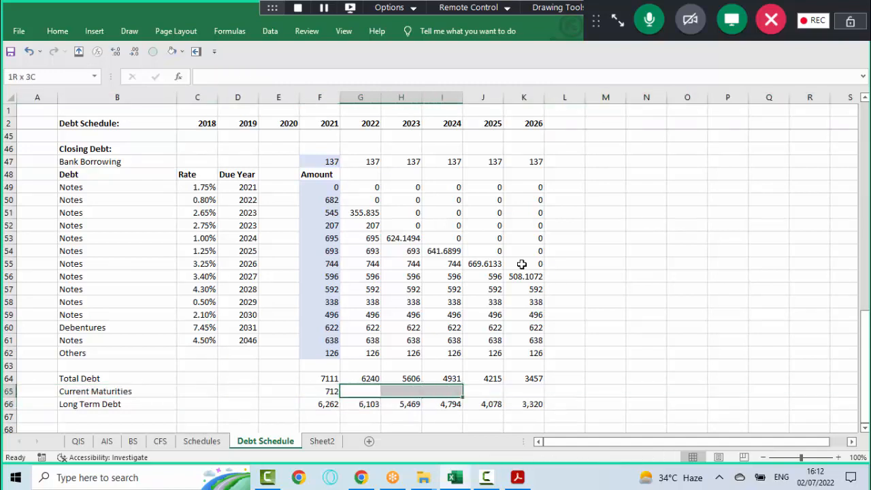
{"action": "key", "text": "Left"}
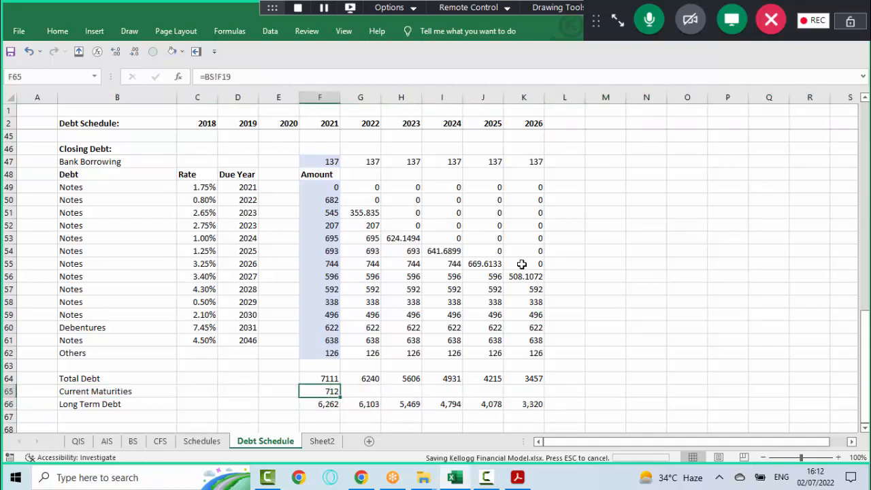
- Format the 2022 to 2026 closing debt values in G49:K62 with no decimal places
{"action": "key", "text": "Right"}
{"action": "key", "text": "Up"}
{"action": "key", "text": "Up"}
{"action": "key", "text": "ctrl+Up"}
{"action": "key", "text": "ctrl+Up"}
{"action": "key", "text": "ctrl+shift+Down"}
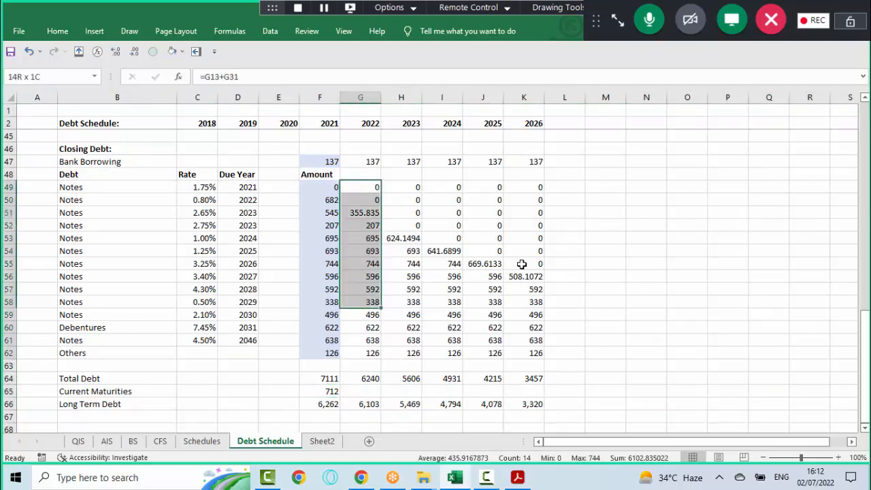
{"action": "key", "text": "ctrl+shift+Right"}
{"action": "left_click", "coordinate": [133, 52]}
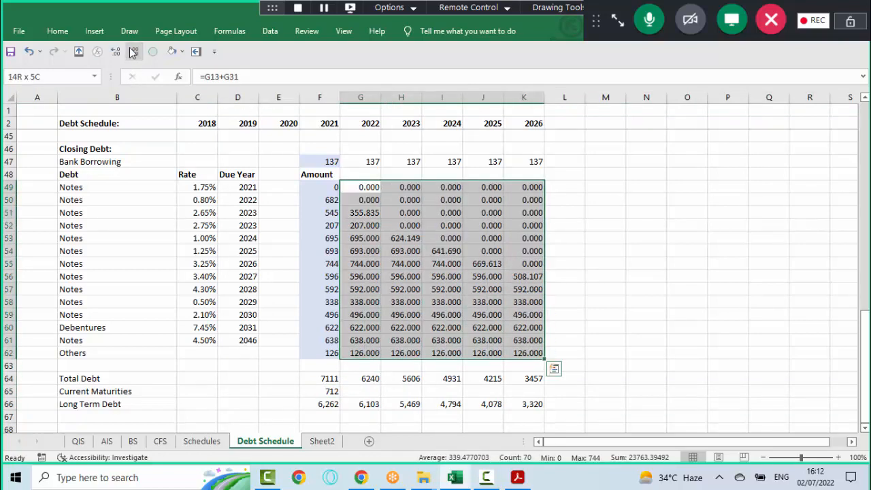
{"action": "left_click", "coordinate": [133, 53]}
{"action": "left_click", "coordinate": [132, 53]}
{"action": "left_click", "coordinate": [133, 52]}
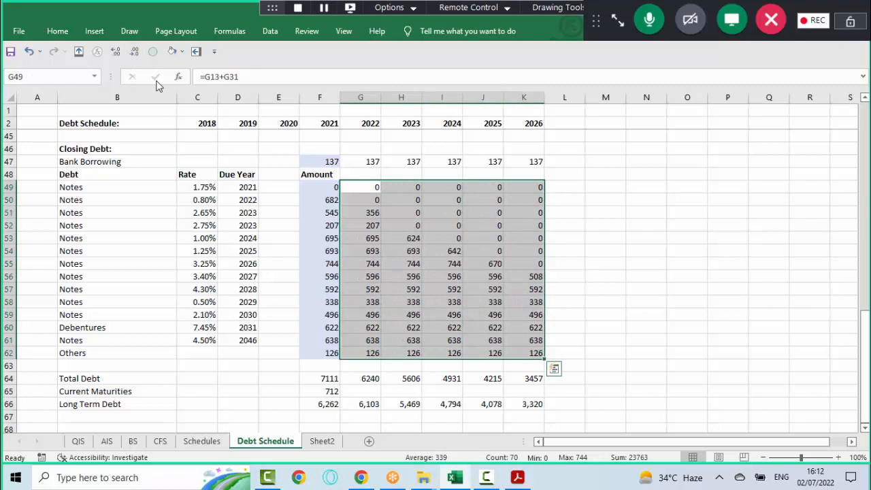
{"action": "key", "text": "Down"}
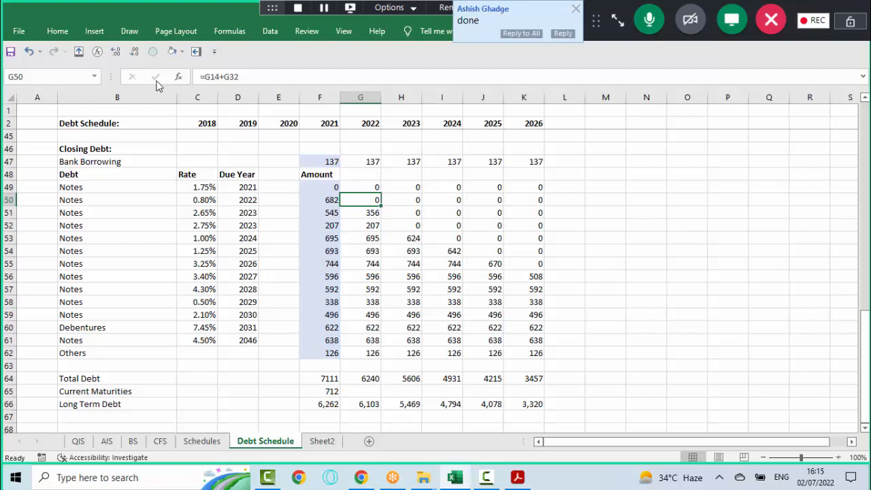
- Review the Change in Debt block G31:K44, examining the yearly repayments and the repayment formula
{"action": "key", "text": "Up"}
{"action": "key", "text": "Up"}
{"action": "key", "text": "Up"}
{"action": "key", "text": "Up"}
{"action": "key", "text": "Up"}
{"action": "key", "text": "Up"}
{"action": "key", "text": "Up"}
{"action": "key", "text": "Up"}
{"action": "key", "text": "Up"}
{"action": "key", "text": "Up"}
{"action": "key", "text": "Up"}
{"action": "key", "text": "Up"}
{"action": "key", "text": "Up"}
{"action": "key", "text": "Up"}
{"action": "key", "text": "Up"}
{"action": "key", "text": "Up"}
{"action": "key", "text": "Up"}
{"action": "key", "text": "Up"}
{"action": "key", "text": "Up"}
{"action": "key", "text": "Up"}
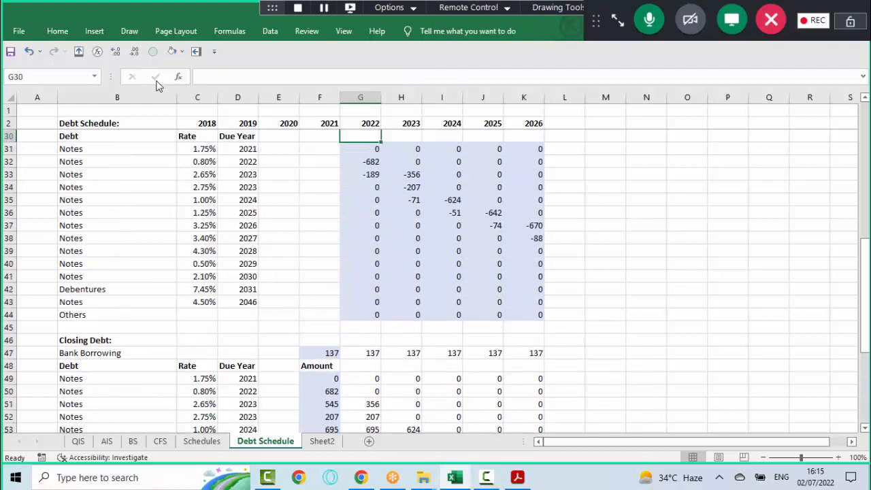
{"action": "key", "text": "Up"}
{"action": "key", "text": "Down"}
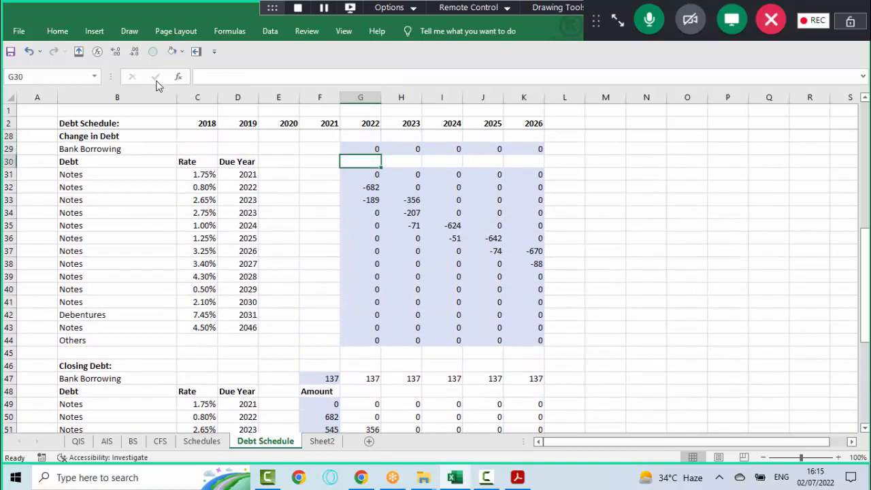
{"action": "key", "text": "Down"}
{"action": "key", "text": "shift+Down"}
{"action": "key", "text": "shift+Down"}
{"action": "key", "text": "shift+Down"}
{"action": "key", "text": "shift+Down"}
{"action": "key", "text": "shift+Down"}
{"action": "key", "text": "shift+Down"}
{"action": "key", "text": "shift+Down"}
{"action": "key", "text": "shift+Down"}
{"action": "key", "text": "shift+Down"}
{"action": "key", "text": "shift+Down"}
{"action": "key", "text": "shift+Down"}
{"action": "key", "text": "shift+Down"}
{"action": "key", "text": "shift+Down"}
{"action": "key", "text": "shift+Right"}
{"action": "key", "text": "shift+Right"}
{"action": "key", "text": "shift+Right"}
{"action": "key", "text": "shift+Right"}
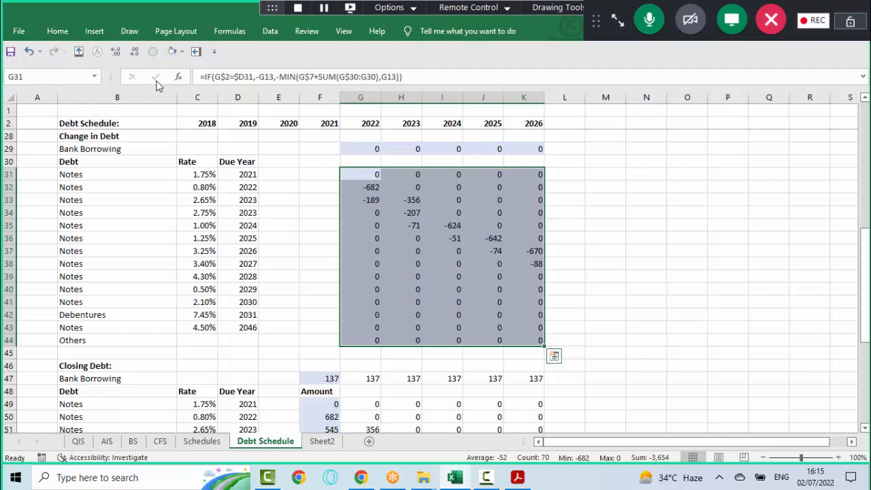
- Examine the Free Cash For Debt and Opening Debt sections at the start of the Debt Schedule
{"action": "key", "text": "Up"}
{"action": "key", "text": "Up"}
{"action": "key", "text": "Up"}
{"action": "key", "text": "Up"}
{"action": "key", "text": "Up"}
{"action": "key", "text": "Up"}
{"action": "key", "text": "Up"}
{"action": "key", "text": "Up"}
{"action": "key", "text": "Up"}
{"action": "key", "text": "Up"}
{"action": "key", "text": "Up"}
{"action": "key", "text": "Up"}
{"action": "key", "text": "Up"}
{"action": "key", "text": "Up"}
{"action": "key", "text": "Up"}
{"action": "key", "text": "Up"}
{"action": "key", "text": "Up"}
{"action": "key", "text": "Up"}
{"action": "key", "text": "Up"}
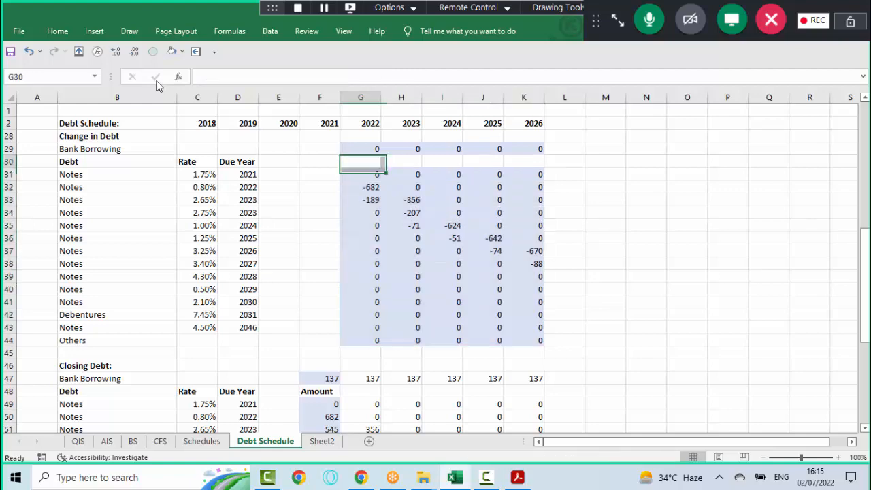
{"action": "key", "text": "Up"}
{"action": "key", "text": "Up"}
{"action": "key", "text": "Up"}
{"action": "key", "text": "Up"}
{"action": "key", "text": "Up"}
{"action": "key", "text": "Up"}
{"action": "key", "text": "Up"}
{"action": "key", "text": "Up"}
{"action": "key", "text": "Up"}
{"action": "key", "text": "Up"}
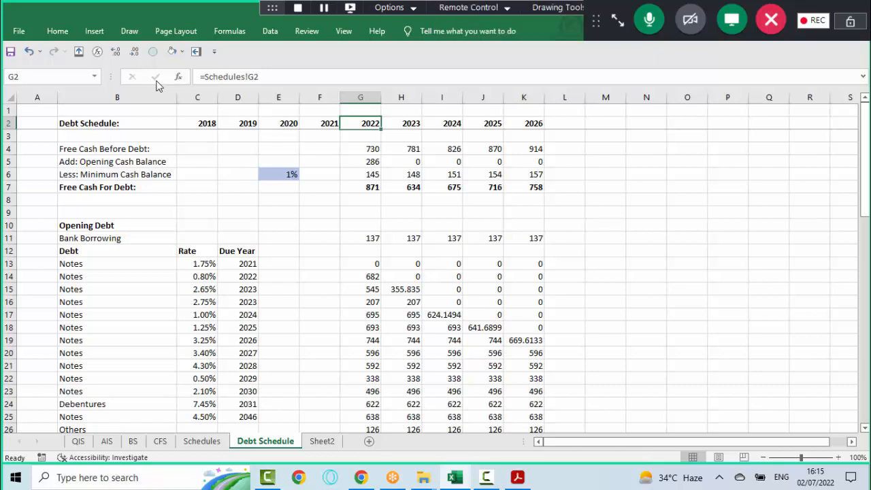
- Format the 2023 to 2026 opening debt values in H13:K26 with no decimal places
{"action": "key", "text": "Right"}
{"action": "key", "text": "Left"}
{"action": "key", "text": "ctrl+Down"}
{"action": "key", "text": "ctrl+Down"}
{"action": "key", "text": "ctrl+Down"}
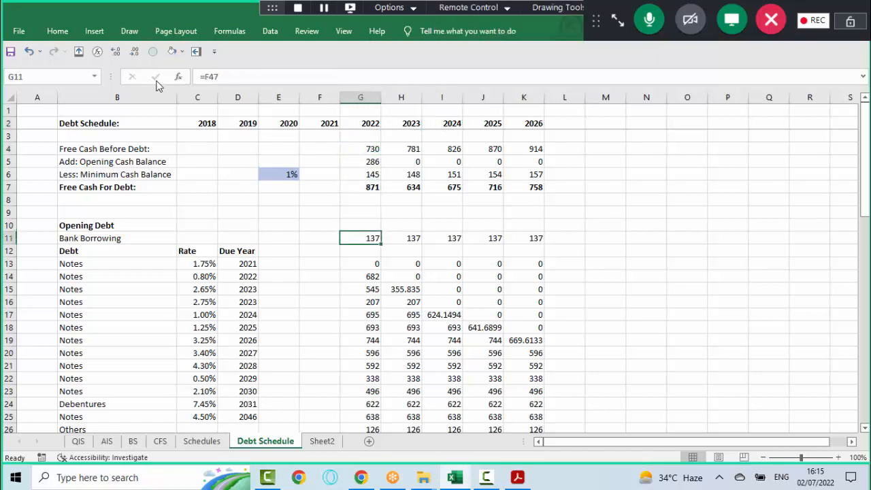
{"action": "key", "text": "ctrl+Down"}
{"action": "key", "text": "Right"}
{"action": "key", "text": "ctrl+shift+Down"}
{"action": "key", "text": "ctrl+shift+Right"}
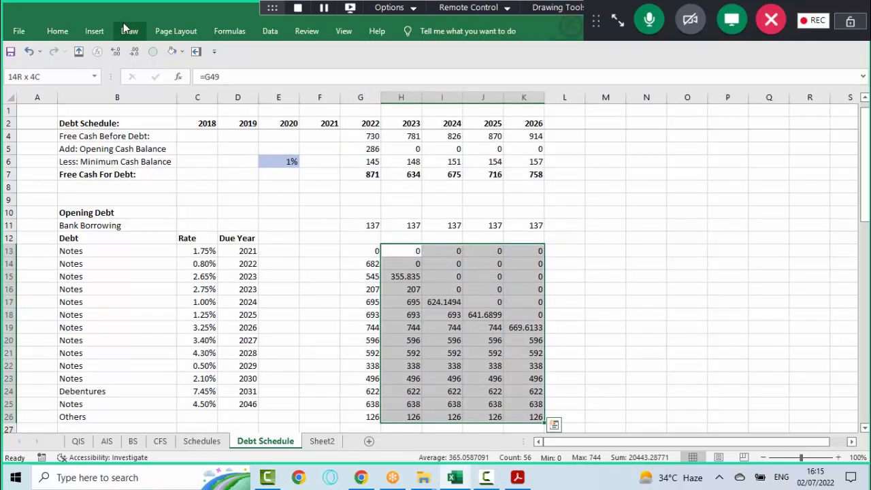
{"action": "left_click", "coordinate": [135, 55]}
{"action": "left_click", "coordinate": [135, 55]}
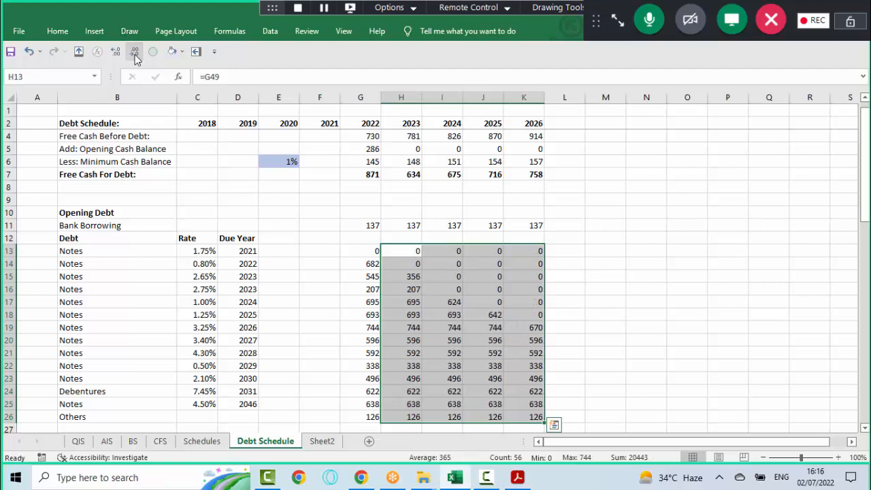
- Inspect the 2021 Long Term Debt formula in F66 below the Closing Debt section, checking which cells it references
{"action": "key", "text": "Down"}
{"action": "key", "text": "Down"}
{"action": "key", "text": "Down"}
{"action": "key", "text": "Down"}
{"action": "key", "text": "Down"}
{"action": "key", "text": "Down"}
{"action": "key", "text": "Down"}
{"action": "key", "text": "Down"}
{"action": "key", "text": "Down"}
{"action": "key", "text": "Down"}
{"action": "key", "text": "Down"}
{"action": "key", "text": "Down"}
{"action": "key", "text": "Down"}
{"action": "key", "text": "Down"}
{"action": "key", "text": "Down"}
{"action": "key", "text": "Down"}
{"action": "key", "text": "Down"}
{"action": "key", "text": "Down"}
{"action": "key", "text": "Down"}
{"action": "key", "text": "Down"}
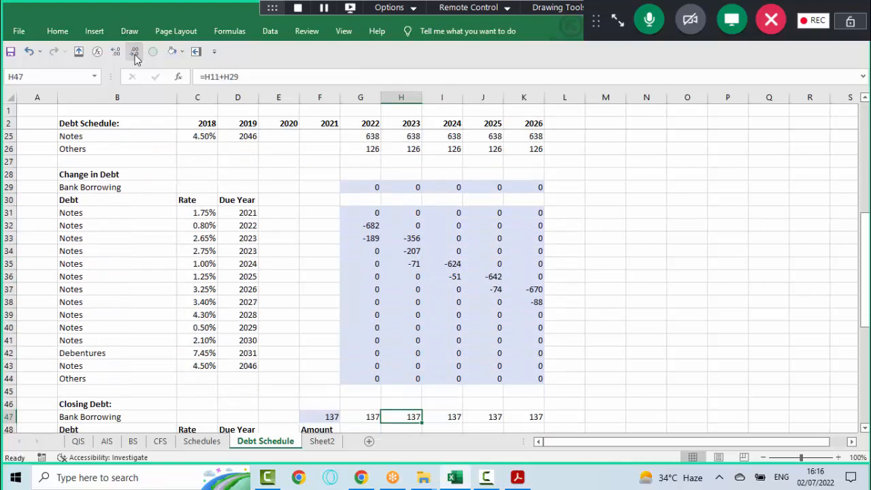
{"action": "key", "text": "Down"}
{"action": "key", "text": "Down"}
{"action": "key", "text": "Down"}
{"action": "key", "text": "Down"}
{"action": "key", "text": "Down"}
{"action": "key", "text": "Down"}
{"action": "key", "text": "Down"}
{"action": "key", "text": "Down"}
{"action": "key", "text": "Down"}
{"action": "key", "text": "Down"}
{"action": "key", "text": "Down"}
{"action": "key", "text": "Down"}
{"action": "key", "text": "Down"}
{"action": "key", "text": "Down"}
{"action": "key", "text": "Down"}
{"action": "key", "text": "Down"}
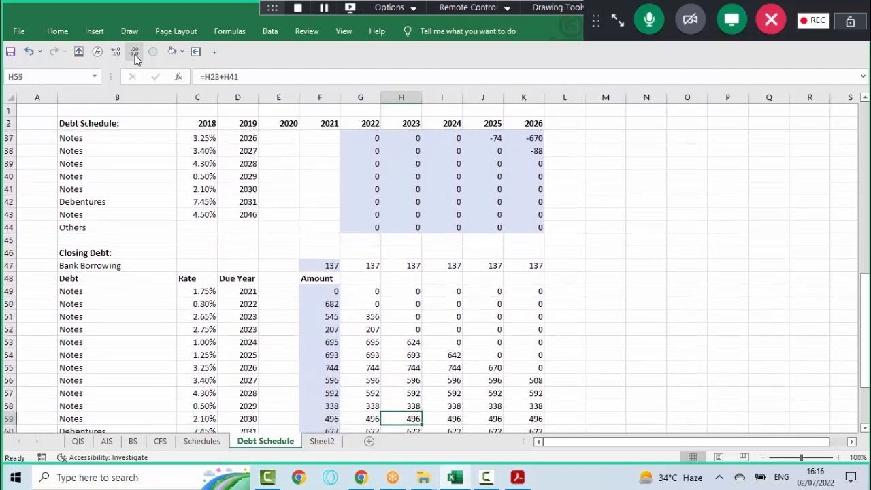
{"action": "key", "text": "Left"}
{"action": "key", "text": "Left"}
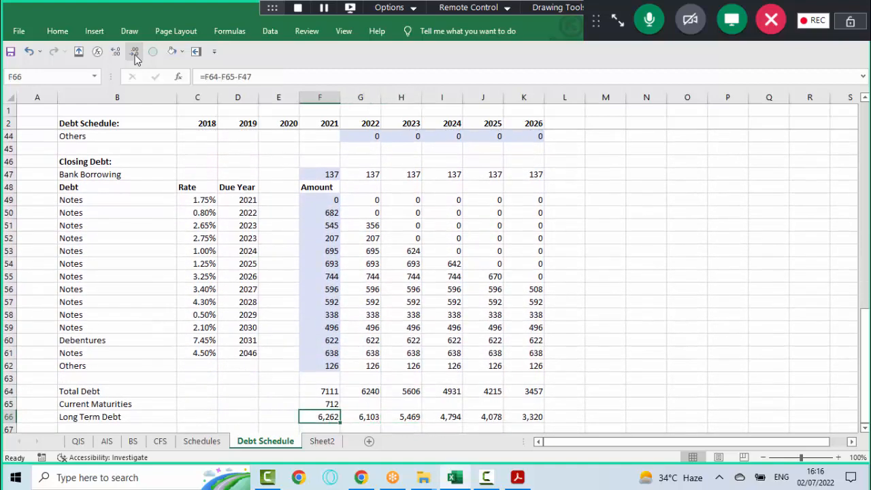
{"action": "key", "text": "Right"}
{"action": "key", "text": "Left"}
{"action": "key", "text": "F2"}
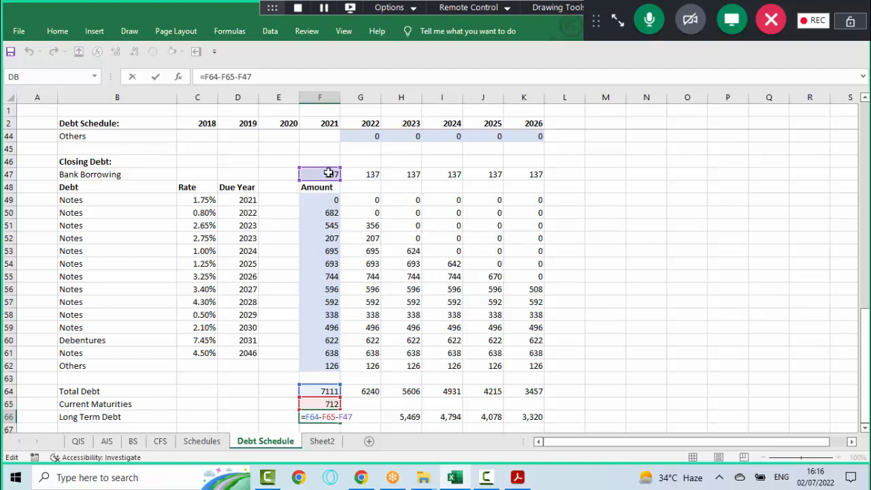
{"action": "key", "text": "ctrl+Return"}
- Review the Long Term Debt row F66:K66 and the 2022 to 2026 Current Maturities cells G65:K65
{"action": "key", "text": "shift+Right"}
{"action": "key", "text": "shift+Right"}
{"action": "key", "text": "shift+Right"}
{"action": "key", "text": "shift+Right"}
{"action": "key", "text": "shift+Right"}
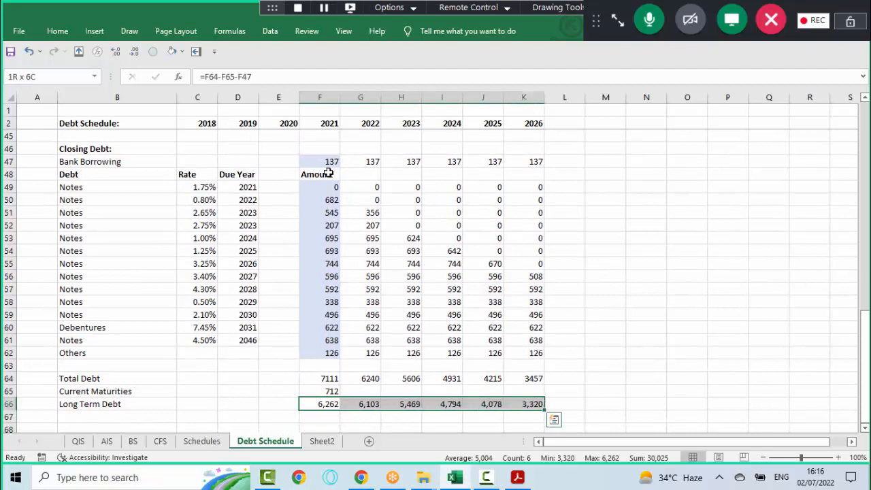
{"action": "key", "text": "Up"}
{"action": "key", "text": "Right"}
{"action": "key", "text": "shift+Right"}
{"action": "key", "text": "shift+Right"}
{"action": "key", "text": "shift+Right"}
{"action": "key", "text": "shift+Right"}
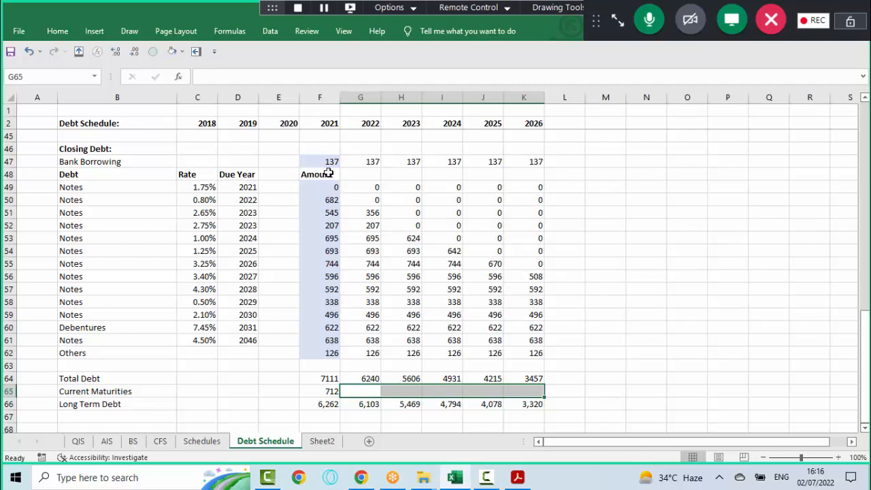
- Examine the repayment formulas and yearly repayments in the Change in Debt block G31:K44
{"action": "key", "text": "Up"}
{"action": "key", "text": "Up"}
{"action": "key", "text": "Up"}
{"action": "key", "text": "Up"}
{"action": "key", "text": "Up"}
{"action": "key", "text": "Up"}
{"action": "key", "text": "Up"}
{"action": "key", "text": "Up"}
{"action": "key", "text": "Up"}
{"action": "key", "text": "Up"}
{"action": "key", "text": "Up"}
{"action": "key", "text": "Up"}
{"action": "key", "text": "Up"}
{"action": "key", "text": "Up"}
{"action": "key", "text": "Up"}
{"action": "key", "text": "Up"}
{"action": "key", "text": "Up"}
{"action": "key", "text": "Up"}
{"action": "key", "text": "Up"}
{"action": "key", "text": "Up"}
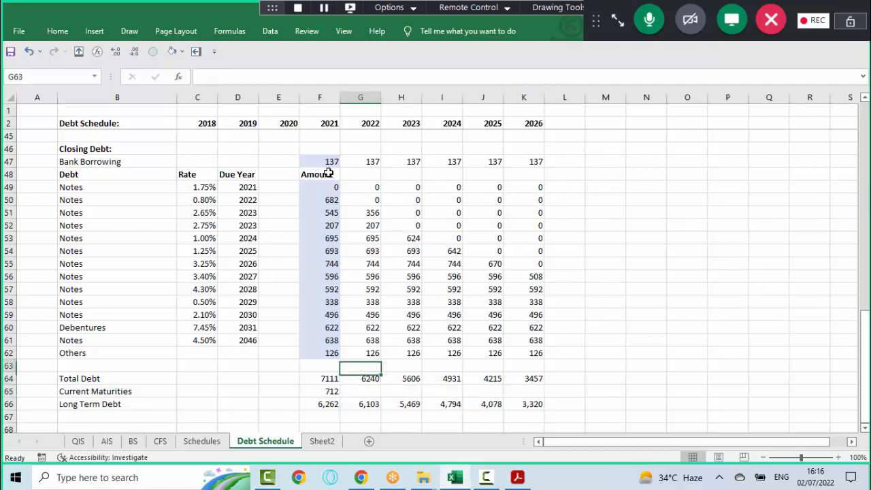
{"action": "key", "text": "Up"}
{"action": "key", "text": "Up"}
{"action": "key", "text": "Up"}
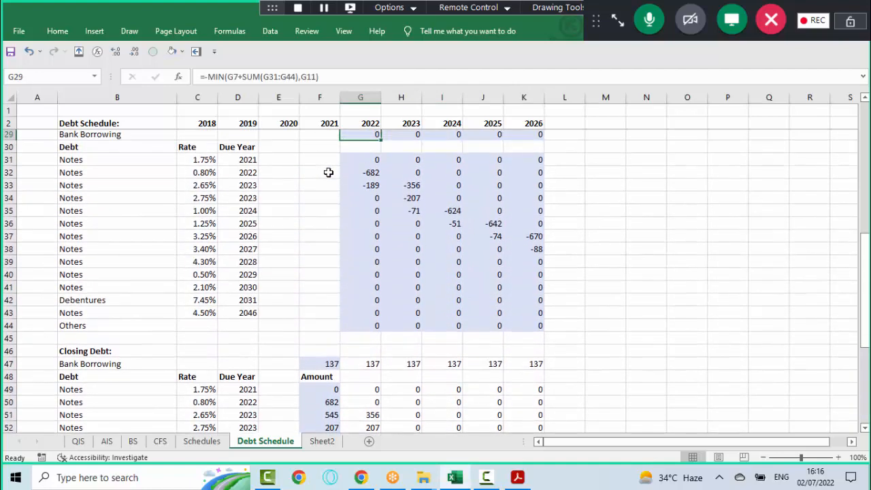
{"action": "key", "text": "Down"}
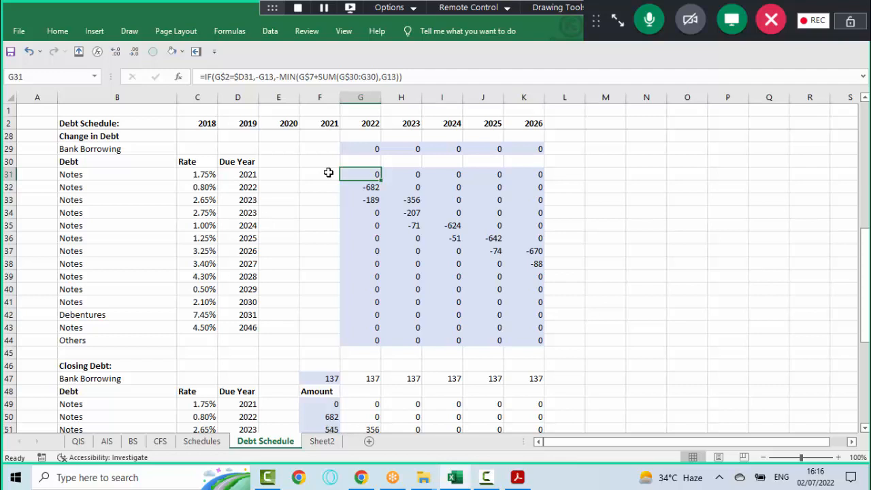
{"action": "key", "text": "ctrl+shift+Down"}
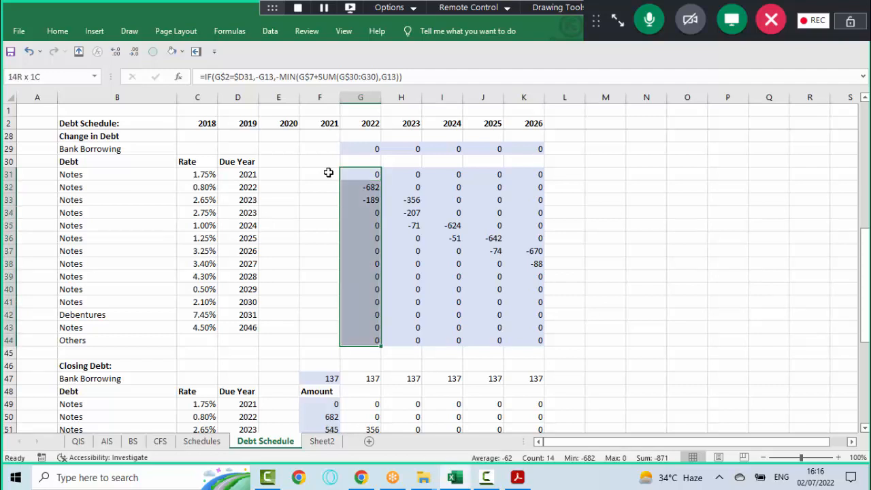
{"action": "key", "text": "ctrl+shift+Right"}
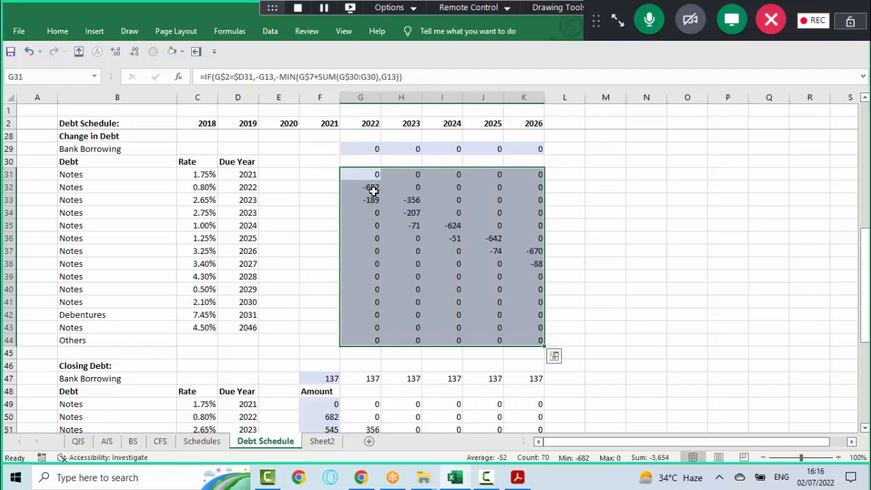
{"action": "left_click_drag", "start_coordinate": [374, 190], "coordinate": [482, 281]}
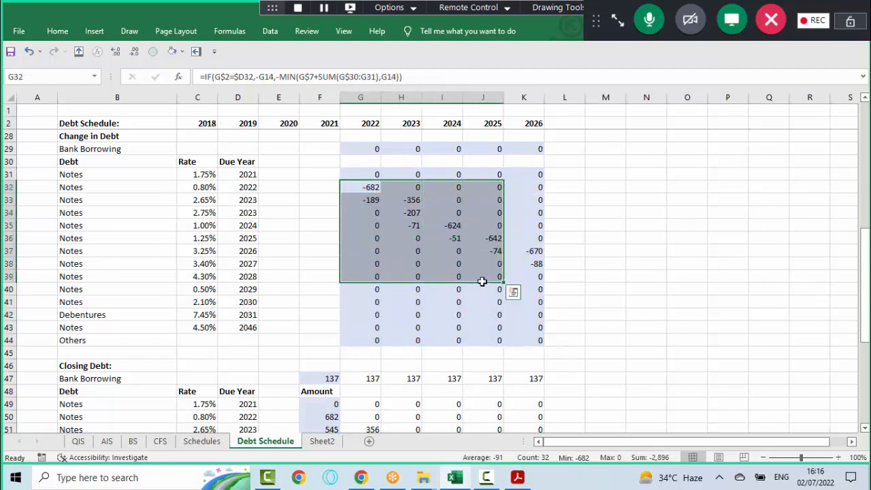
- Subtract 500 at the end of the 2023 Free Cash For Debt formula in H7 to test a cash shortfall
{"action": "key", "text": "Up"}
{"action": "key", "text": "Up"}
{"action": "key", "text": "Up"}
{"action": "key", "text": "Up"}
{"action": "key", "text": "Up"}
{"action": "key", "text": "Up"}
{"action": "key", "text": "Up"}
{"action": "key", "text": "Up"}
{"action": "key", "text": "Up"}
{"action": "key", "text": "Up"}
{"action": "key", "text": "Up"}
{"action": "key", "text": "Up"}
{"action": "key", "text": "Up"}
{"action": "key", "text": "Up"}
{"action": "key", "text": "Up"}
{"action": "key", "text": "Up"}
{"action": "key", "text": "Up"}
{"action": "key", "text": "Up"}
{"action": "key", "text": "Up"}
{"action": "key", "text": "Up"}
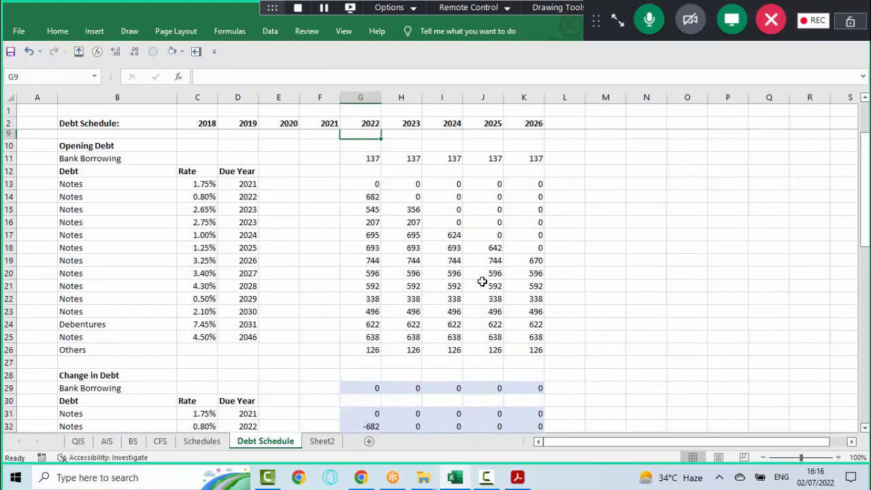
{"action": "key", "text": "Up"}
{"action": "key", "text": "Up"}
{"action": "key", "text": "Right"}
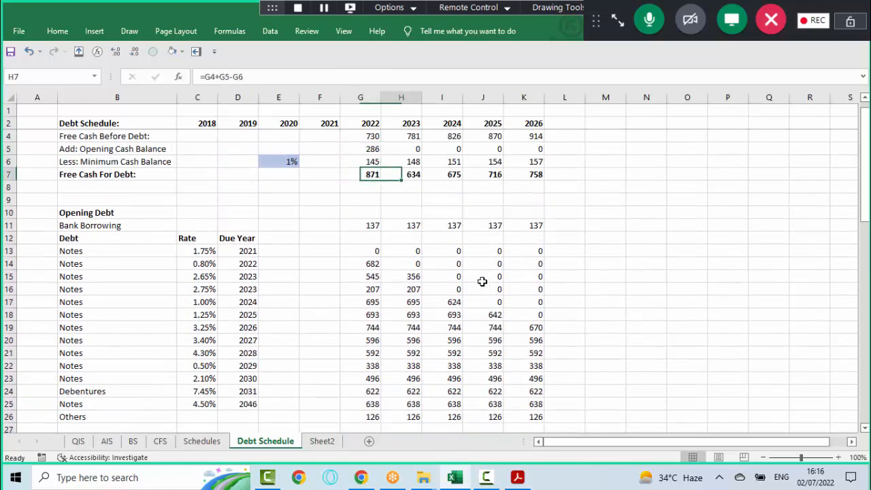
{"action": "key", "text": "F2"}
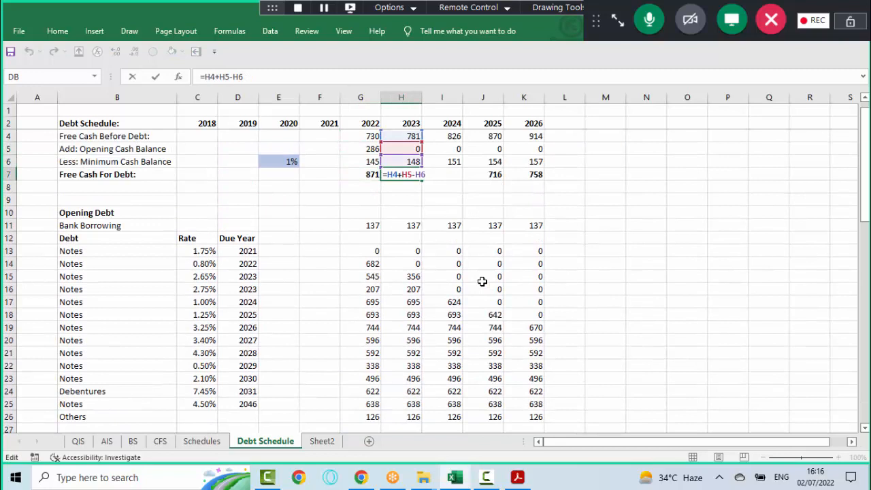
{"action": "type", "text": "-500"}
{"action": "key", "text": "Return"}
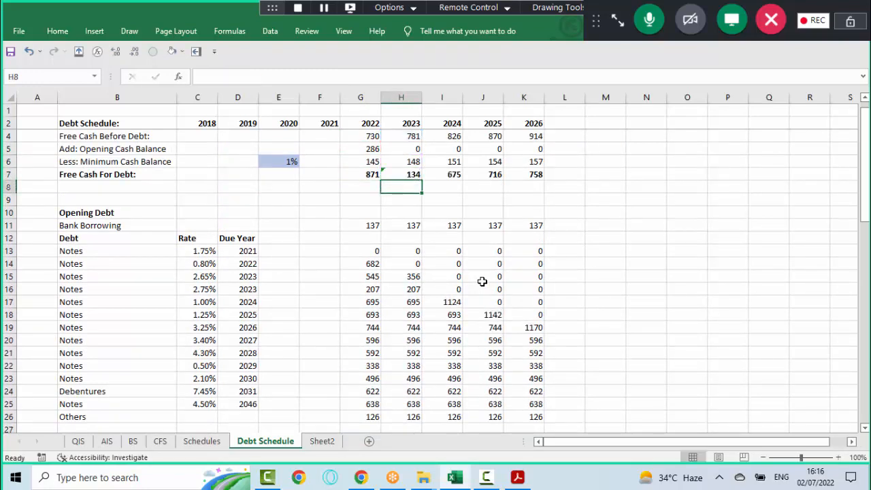
- Change the amount subtracted in the 2023 Free Cash For Debt formula in H7 to 800
{"action": "key", "text": "Up"}
{"action": "key", "text": "F2"}
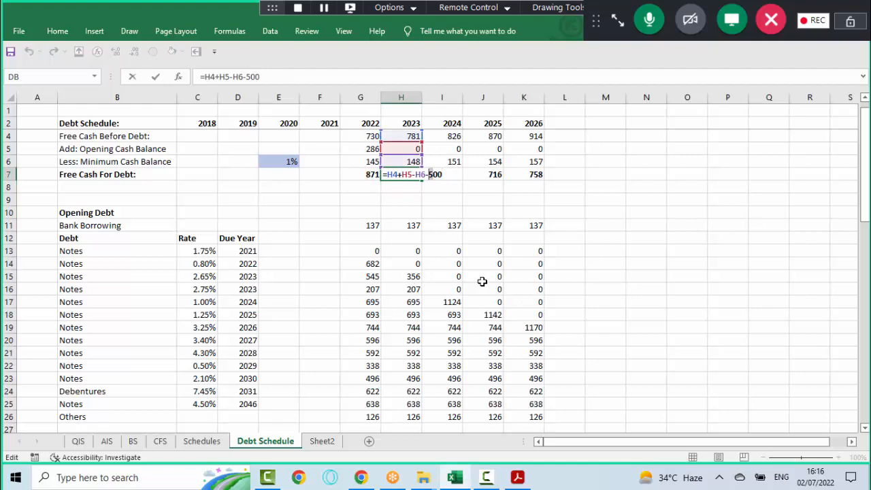
{"action": "key", "text": "BackSpace"}
{"action": "type", "text": "8"}
{"action": "key", "text": "Return"}
- Examine how the lower 2023 free cash affects the Change in Debt values and formulas in H31:H35
{"action": "key", "text": "Down"}
{"action": "key", "text": "Down"}
{"action": "key", "text": "Down"}
{"action": "key", "text": "Down"}
{"action": "key", "text": "Down"}
{"action": "key", "text": "Down"}
{"action": "key", "text": "Down"}
{"action": "key", "text": "Down"}
{"action": "key", "text": "Down"}
{"action": "key", "text": "Down"}
{"action": "key", "text": "Down"}
{"action": "key", "text": "Down"}
{"action": "key", "text": "Down"}
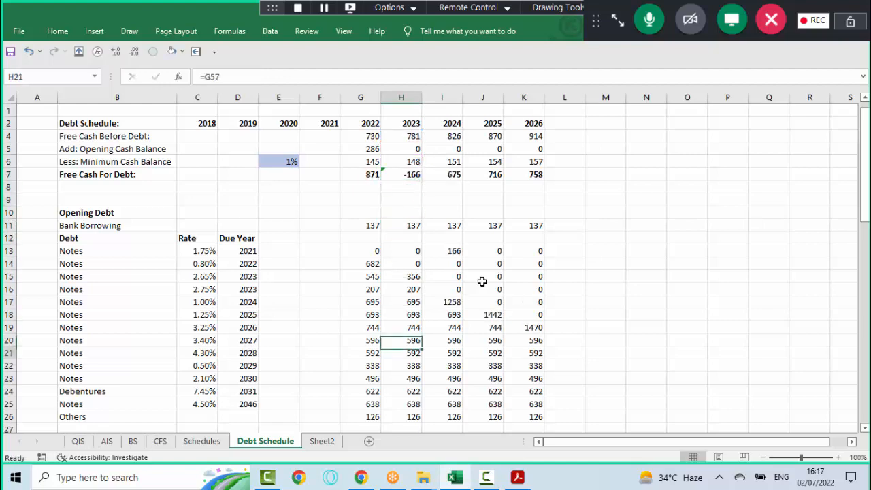
{"action": "key", "text": "Down"}
{"action": "key", "text": "Down"}
{"action": "key", "text": "Down"}
{"action": "key", "text": "Down"}
{"action": "key", "text": "Down"}
{"action": "key", "text": "Down"}
{"action": "key", "text": "Down"}
{"action": "key", "text": "Down"}
{"action": "key", "text": "Down"}
{"action": "key", "text": "Down"}
{"action": "key", "text": "Down"}
{"action": "key", "text": "Down"}
{"action": "key", "text": "Down"}
{"action": "key", "text": "Down"}
{"action": "key", "text": "Down"}
{"action": "key", "text": "Down"}
{"action": "key", "text": "Down"}
{"action": "key", "text": "Down"}
{"action": "key", "text": "Down"}
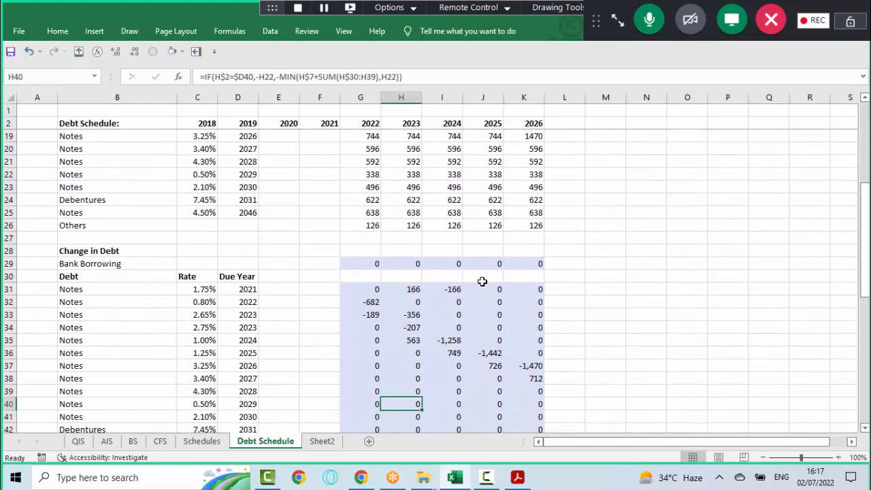
{"action": "key", "text": "Up"}
{"action": "key", "text": "Up"}
{"action": "key", "text": "Up"}
{"action": "key", "text": "Up"}
{"action": "key", "text": "Up"}
{"action": "key", "text": "Up"}
{"action": "key", "text": "Up"}
{"action": "key", "text": "Up"}
{"action": "key", "text": "Up"}
{"action": "key", "text": "Up"}
{"action": "key", "text": "Down"}
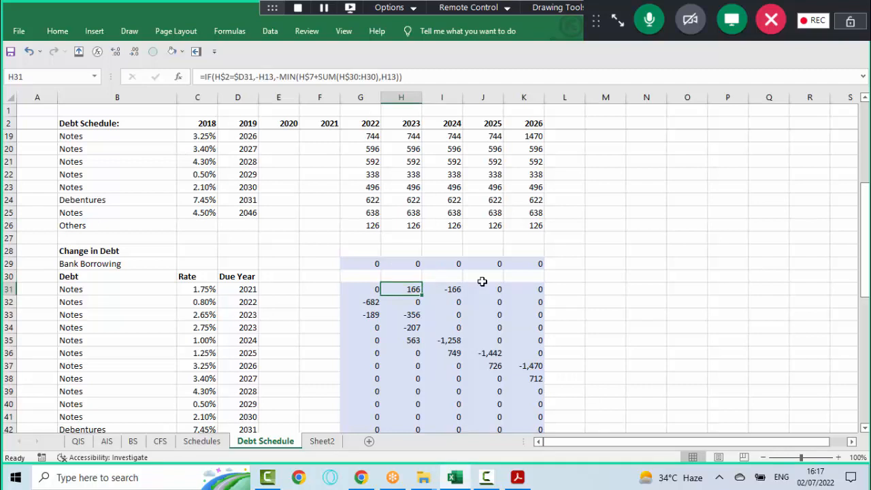
{"action": "key", "text": "Down"}
{"action": "key", "text": "Down"}
{"action": "key", "text": "Down"}
{"action": "key", "text": "Down"}
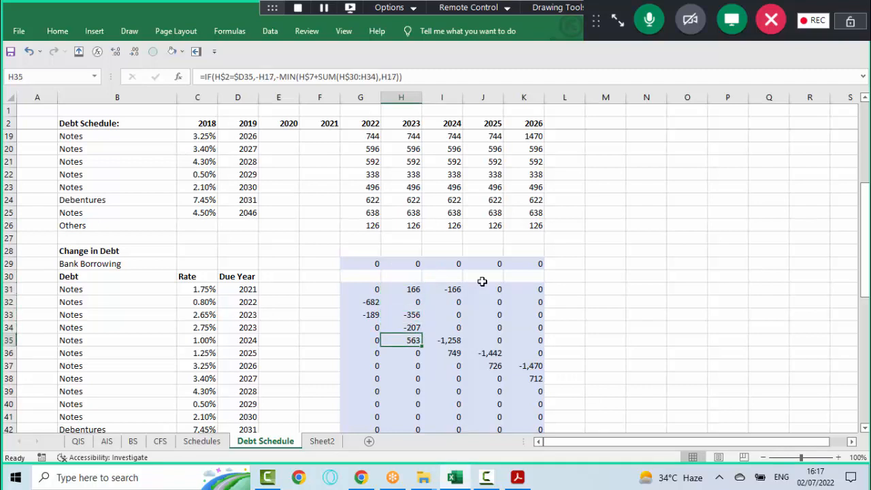
- Examine the 2023 Change in Debt values and formulas in H31:H35 and the Bank Borrowing row 29 under the cash shortfall
{"action": "key", "text": "Up"}
{"action": "key", "text": "Up"}
{"action": "key", "text": "Up"}
{"action": "key", "text": "Up"}
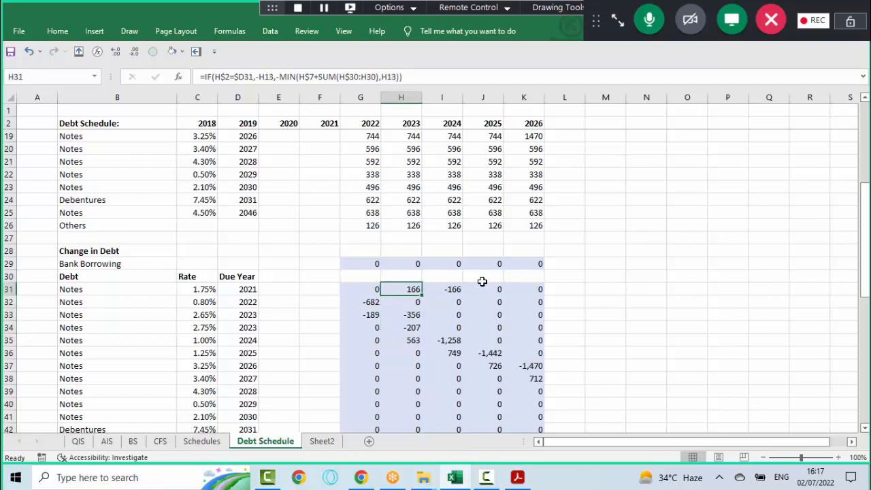
{"action": "key", "text": "Down"}
{"action": "key", "text": "Down"}
{"action": "key", "text": "shift+Down"}
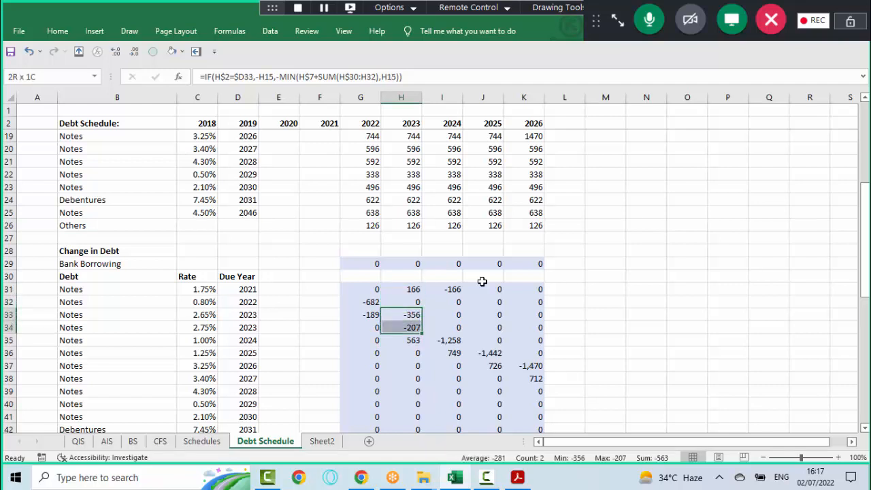
{"action": "key", "text": "shift+Down"}
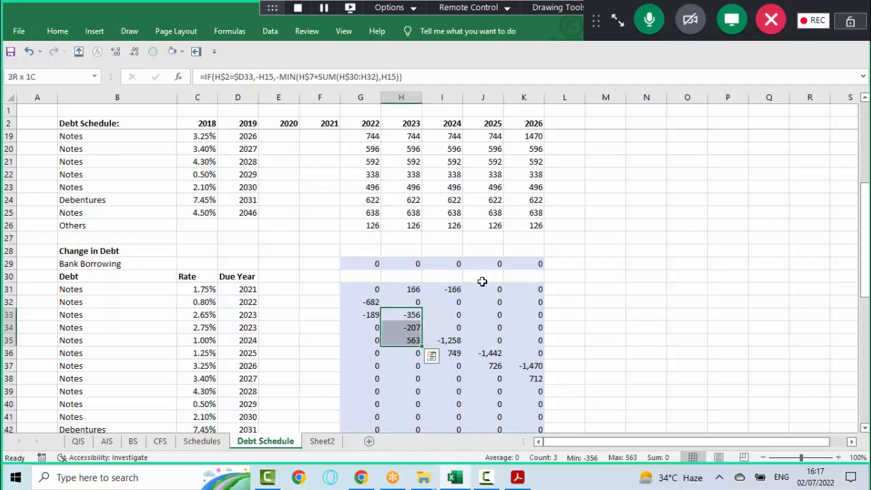
{"action": "key", "text": "Up"}
{"action": "key", "text": "Up"}
{"action": "key", "text": "Up"}
{"action": "key", "text": "Up"}
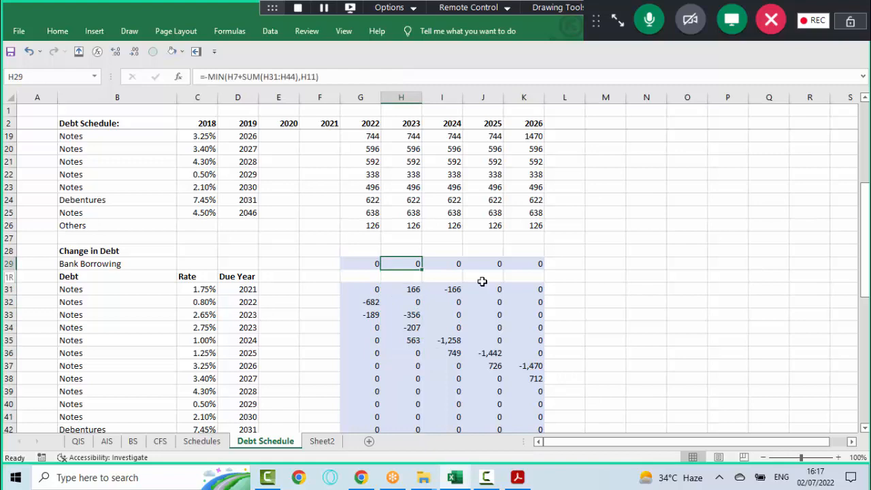
{"action": "key", "text": "shift+space"}
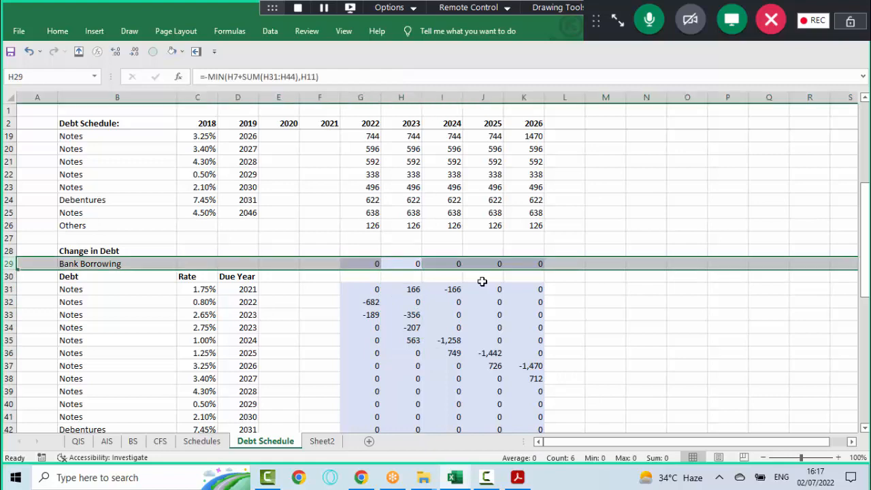
- Undo the test subtractions in the 2023 Free Cash For Debt formula in H7
{"action": "key", "text": "ctrl+z"}
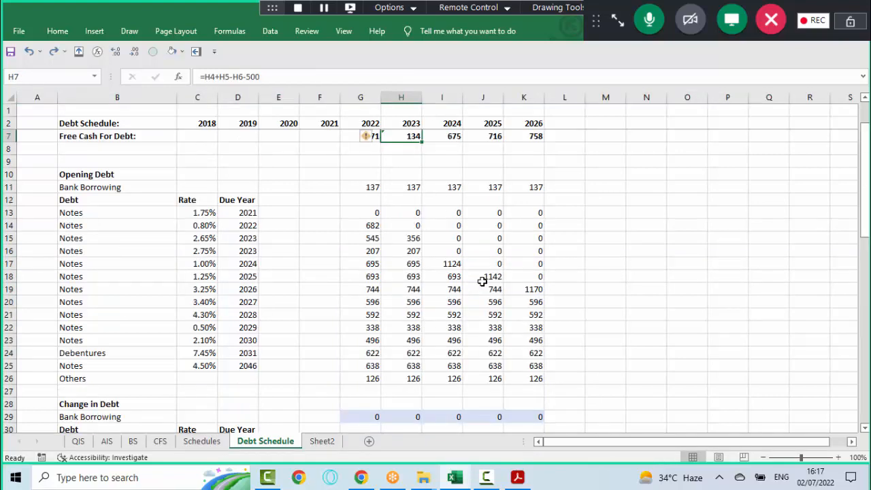
{"action": "key", "text": "ctrl+z"}
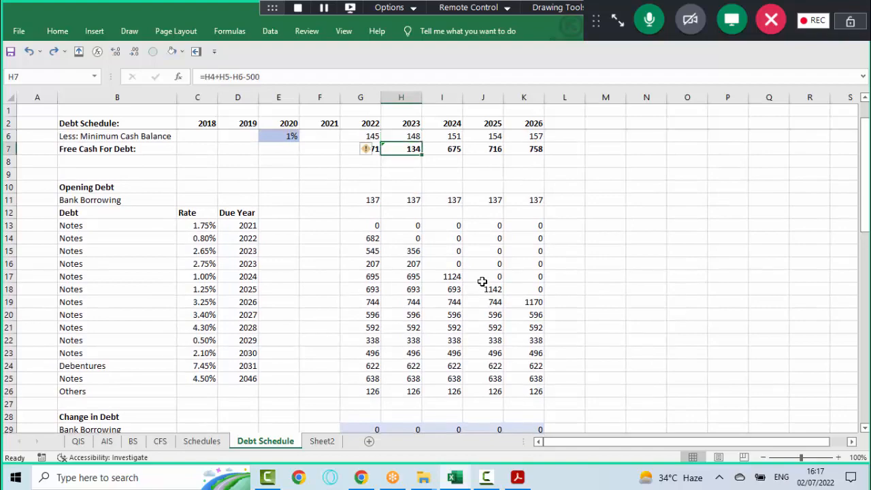
{"action": "key", "text": "ctrl+z"}
- Calculate 2022 Current Maturities in G65 with =SUMIF(D49:D62,H2,G49:G62), summing the balances due in the following year
{"action": "key", "text": "Down"}
{"action": "key", "text": "Down"}
{"action": "key", "text": "Down"}
{"action": "key", "text": "Down"}
{"action": "key", "text": "Down"}
{"action": "key", "text": "Down"}
{"action": "key", "text": "Down"}
{"action": "key", "text": "Down"}
{"action": "key", "text": "Down"}
{"action": "key", "text": "Down"}
{"action": "key", "text": "Down"}
{"action": "key", "text": "Down"}
{"action": "key", "text": "Down"}
{"action": "key", "text": "Down"}
{"action": "key", "text": "Down"}
{"action": "key", "text": "Down"}
{"action": "key", "text": "Down"}
{"action": "key", "text": "Down"}
{"action": "key", "text": "Down"}
{"action": "key", "text": "Down"}
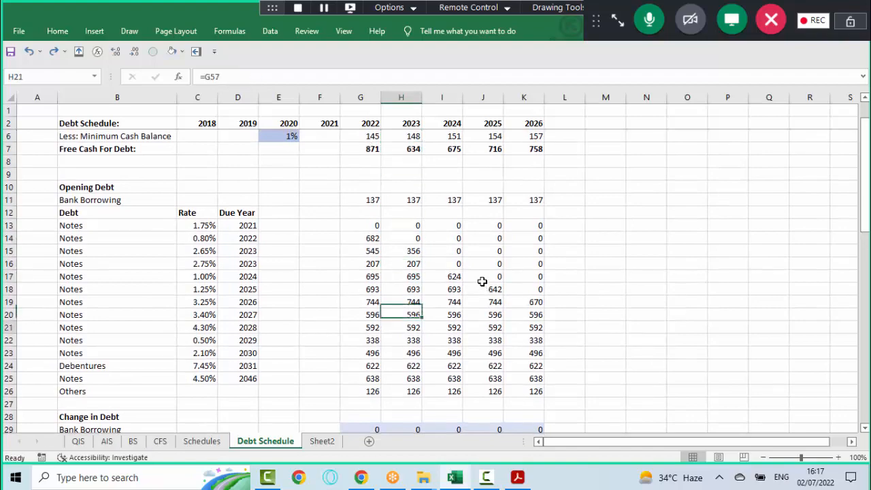
{"action": "key", "text": "Down"}
{"action": "key", "text": "Down"}
{"action": "key", "text": "Down"}
{"action": "key", "text": "Down"}
{"action": "key", "text": "Down"}
{"action": "key", "text": "Down"}
{"action": "key", "text": "Down"}
{"action": "key", "text": "Down"}
{"action": "key", "text": "Down"}
{"action": "key", "text": "Down"}
{"action": "key", "text": "Down"}
{"action": "key", "text": "Down"}
{"action": "key", "text": "Down"}
{"action": "key", "text": "Down"}
{"action": "key", "text": "Down"}
{"action": "key", "text": "Down"}
{"action": "key", "text": "Down"}
{"action": "key", "text": "Down"}
{"action": "key", "text": "Down"}
{"action": "key", "text": "Down"}
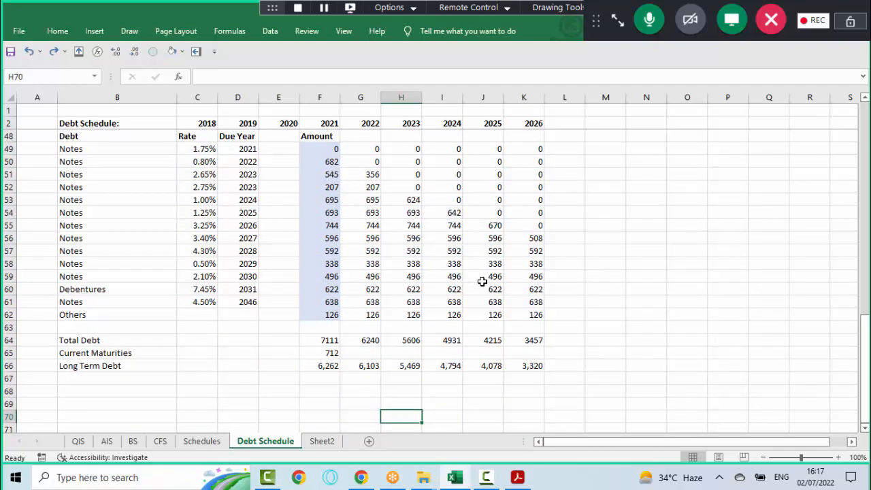
{"action": "key", "text": "Left"}
{"action": "key", "text": "Up"}
{"action": "key", "text": "Up"}
{"action": "key", "text": "Up"}
{"action": "key", "text": "Up"}
{"action": "key", "text": "Up"}
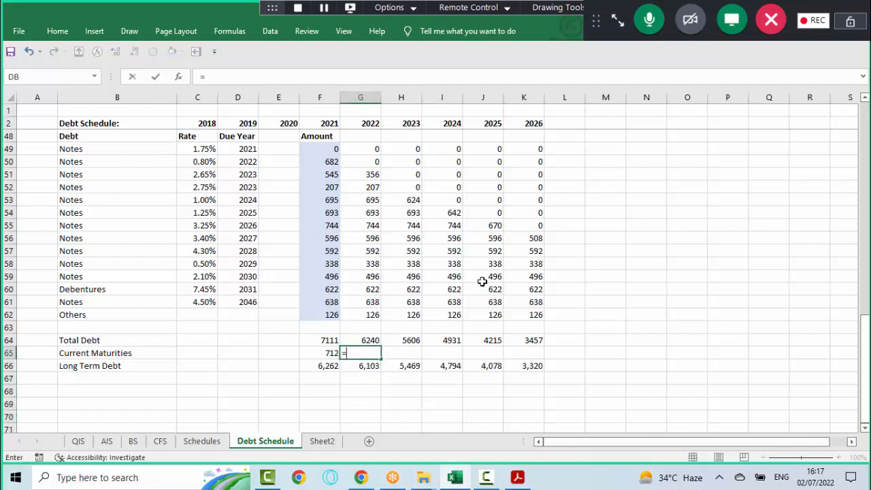
{"action": "type", "text": "=sumi"}
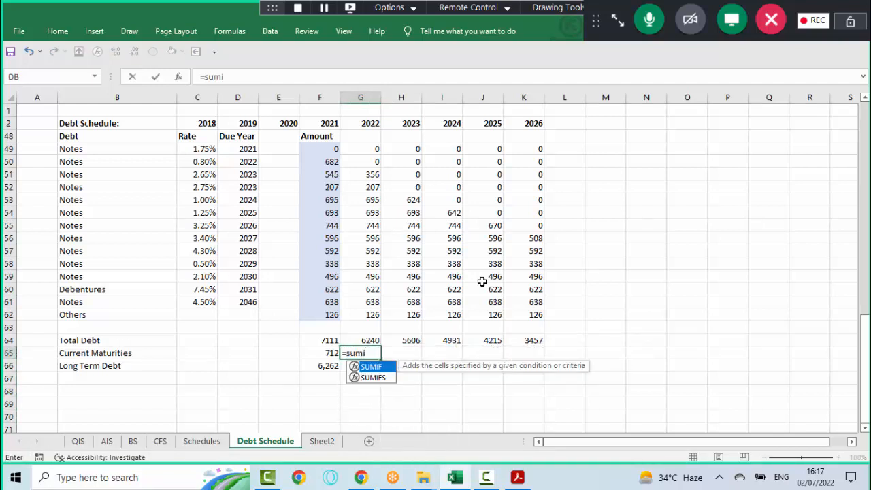
{"action": "key", "text": "Down"}
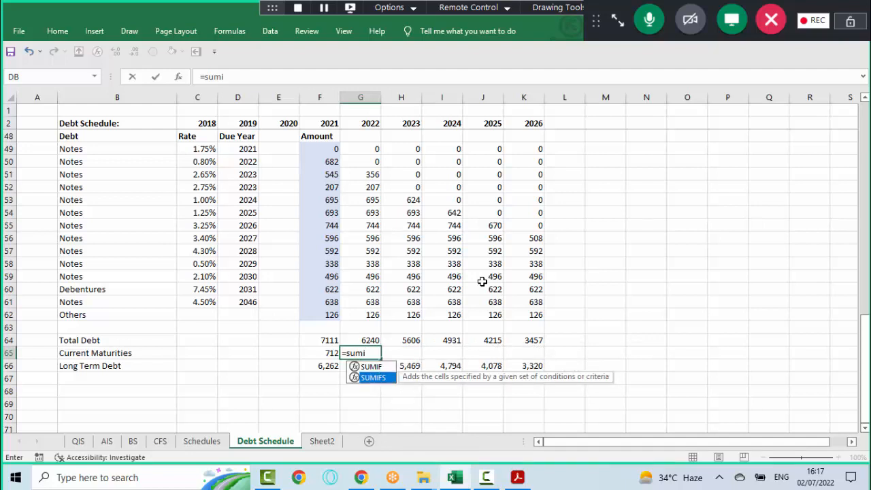
{"action": "key", "text": "Up"}
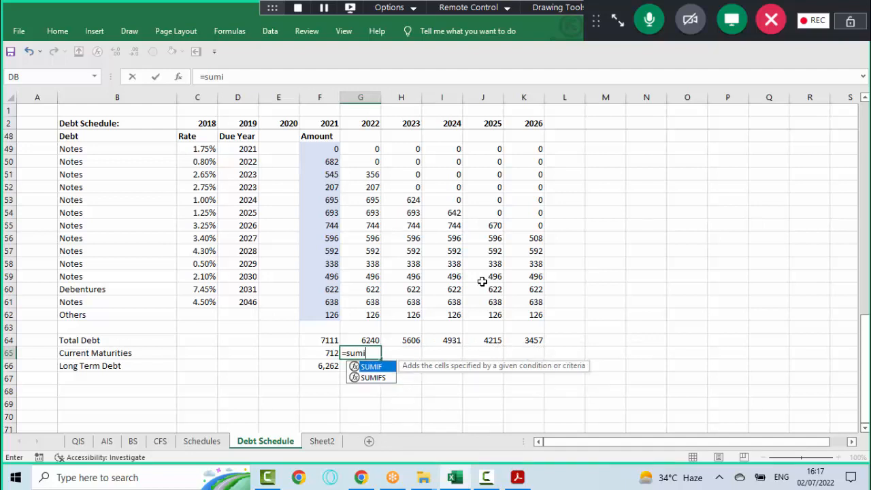
{"action": "key", "text": "Tab"}
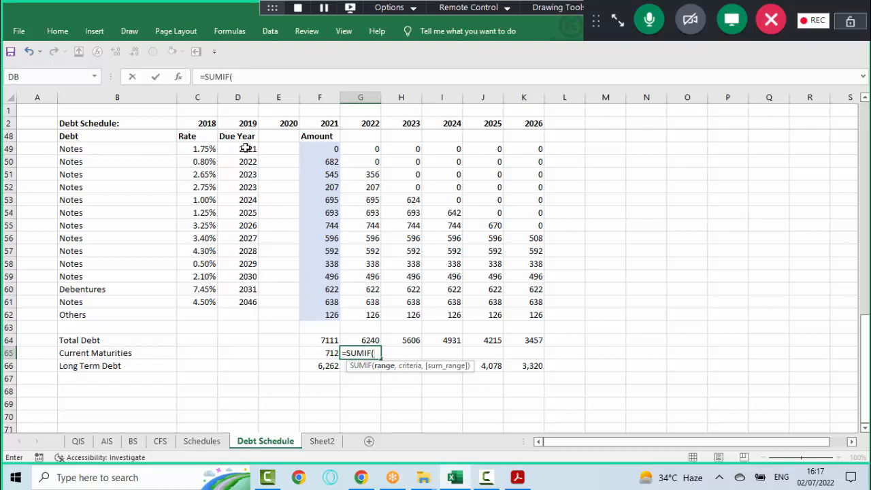
{"action": "left_click_drag", "start_coordinate": [247, 148], "coordinate": [251, 318]}
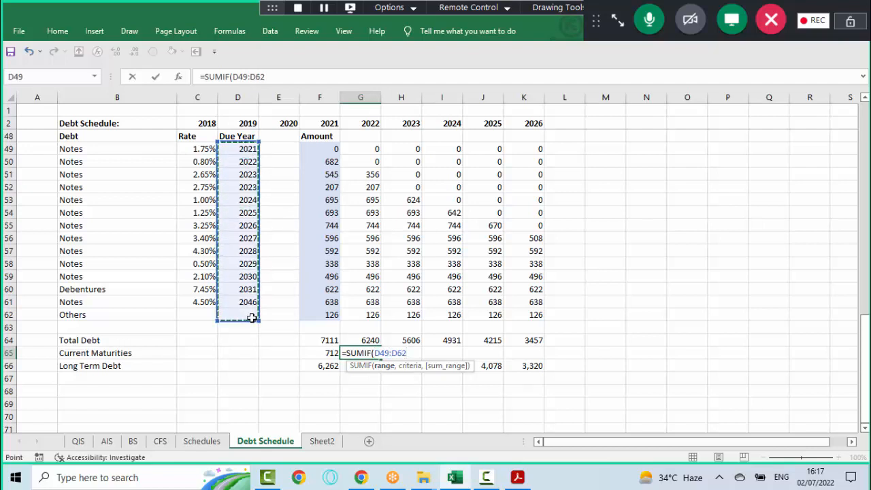
{"action": "type", "text": ","}
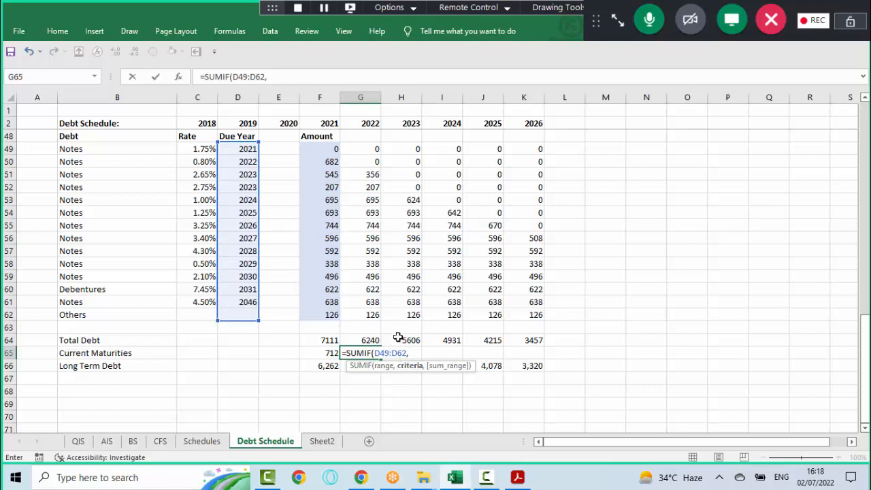
{"action": "left_click", "coordinate": [411, 124]}
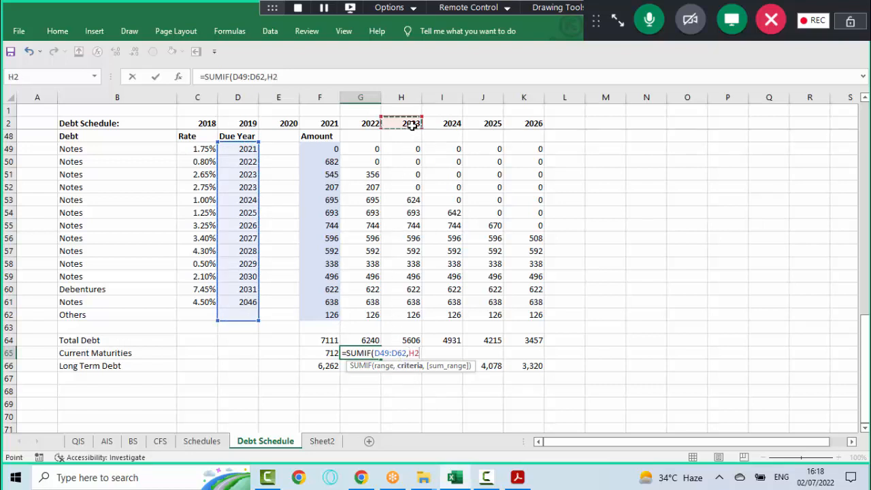
{"action": "type", "text": ","}
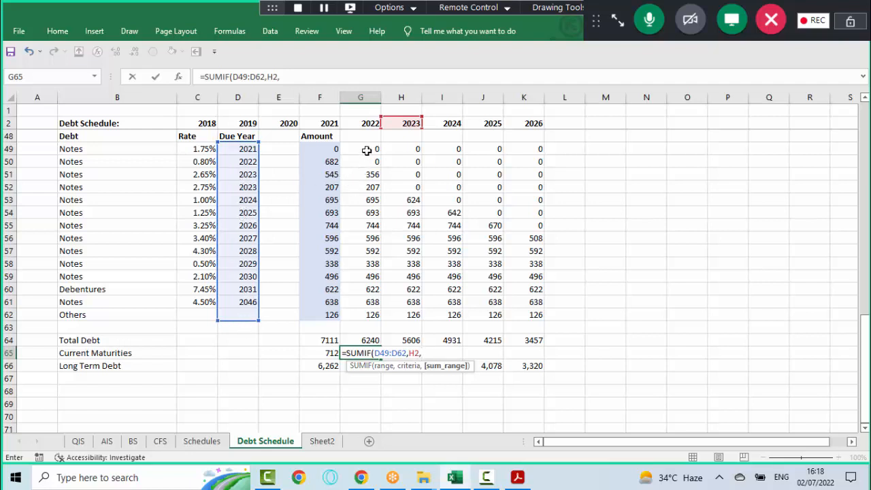
{"action": "left_click_drag", "start_coordinate": [367, 151], "coordinate": [366, 316]}
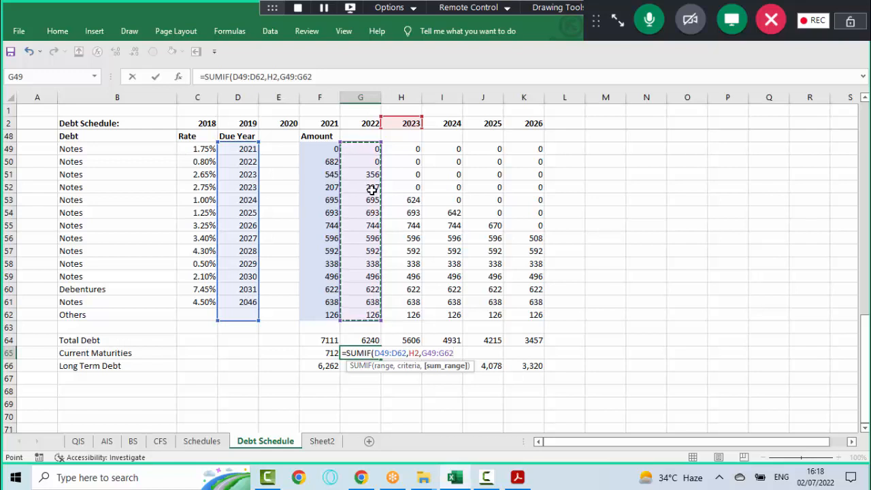
{"action": "key", "text": "Return"}
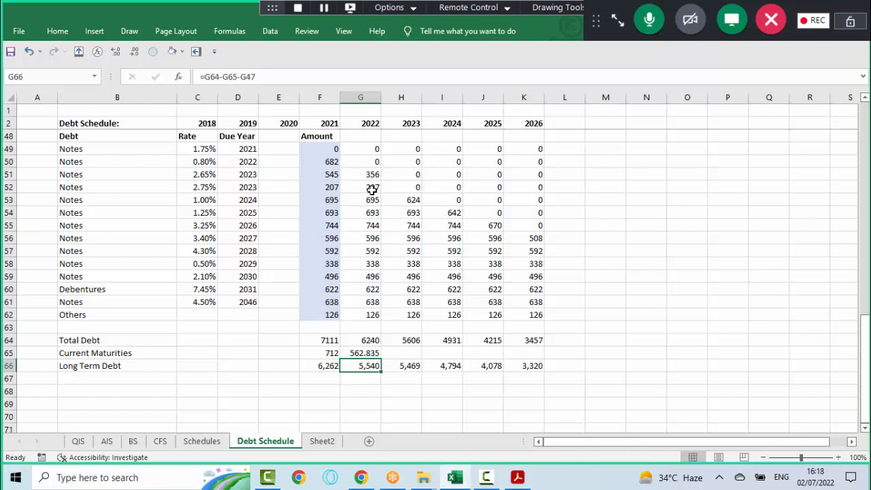
{"action": "key", "text": "Up"}
{"action": "key", "text": "F2"}
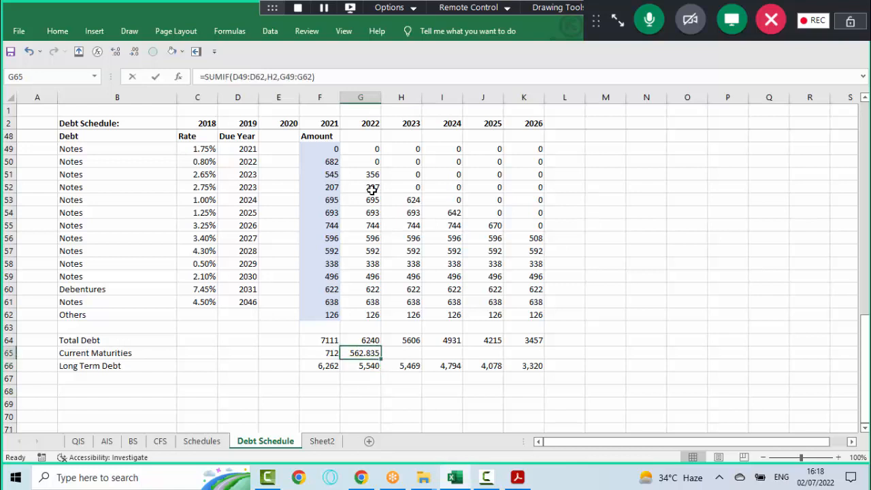
{"action": "double_click", "coordinate": [372, 187]}
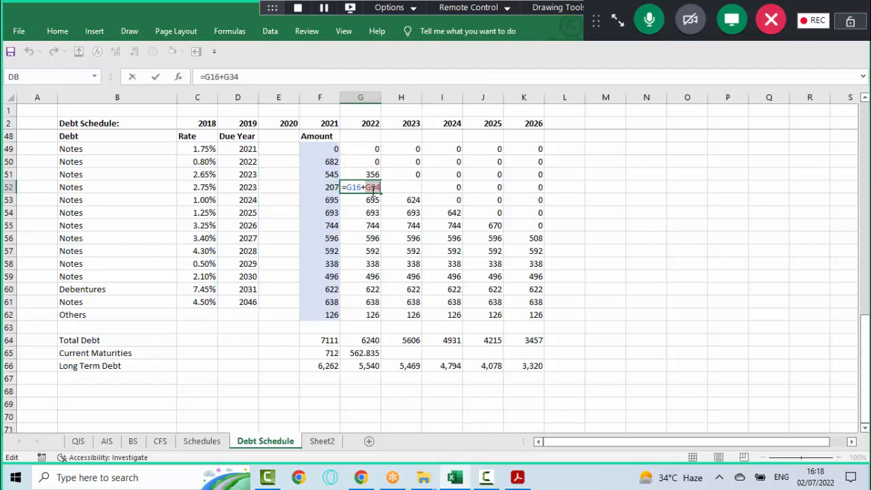
{"action": "key", "text": "Escape"}
{"action": "key", "text": "Down"}
{"action": "key", "text": "Down"}
{"action": "key", "text": "Down"}
{"action": "key", "text": "Down"}
{"action": "key", "text": "Down"}
{"action": "key", "text": "Down"}
{"action": "key", "text": "Down"}
{"action": "key", "text": "Down"}
{"action": "key", "text": "Down"}
{"action": "key", "text": "Down"}
{"action": "key", "text": "Down"}
{"action": "key", "text": "Down"}
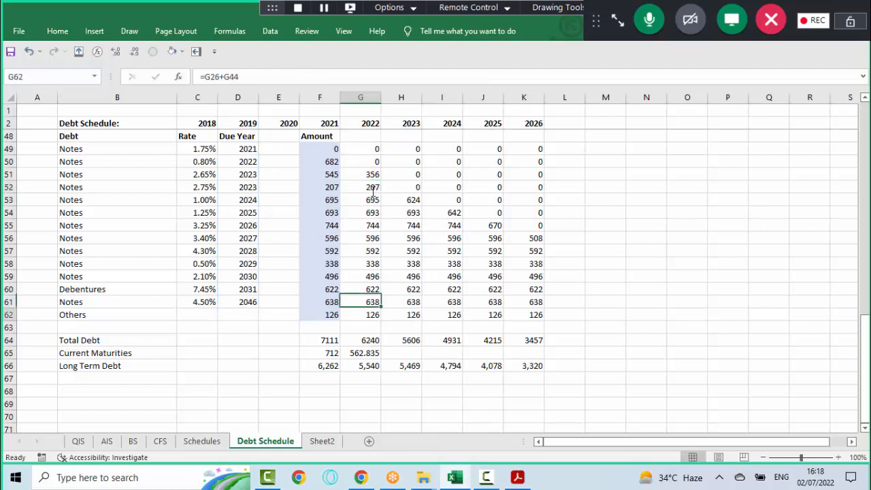
{"action": "key", "text": "Down"}
- Make the due-year range absolute as $D$49:$D$62 in the 2022 Current Maturities formula in G65
{"action": "key", "text": "F2"}
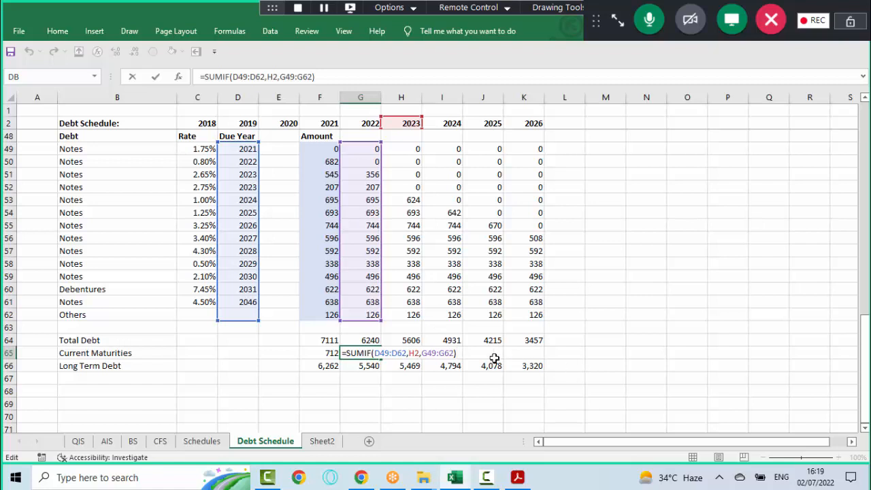
{"action": "key", "text": "Left"}
{"action": "key", "text": "Left"}
{"action": "key", "text": "Left"}
{"action": "key", "text": "Left"}
{"action": "key", "text": "Left"}
{"action": "key", "text": "Left"}
{"action": "key", "text": "Left"}
{"action": "key", "text": "Left"}
{"action": "key", "text": "Left"}
{"action": "key", "text": "Left"}
{"action": "key", "text": "Left"}
{"action": "key", "text": "Left"}
{"action": "key", "text": "Left"}
{"action": "key", "text": "Left"}
{"action": "key", "text": "Left"}
{"action": "key", "text": "Left"}
{"action": "key", "text": "Left"}
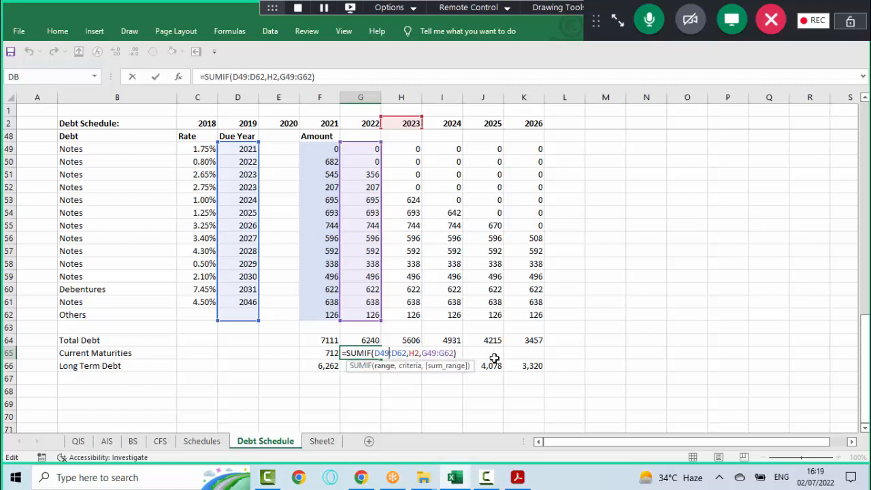
{"action": "key", "text": "F4"}
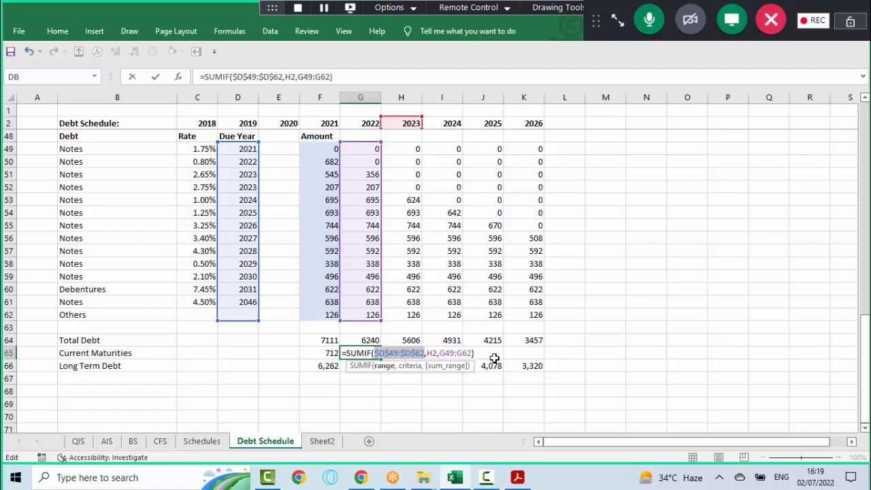
{"action": "key", "text": "ctrl+Return"}
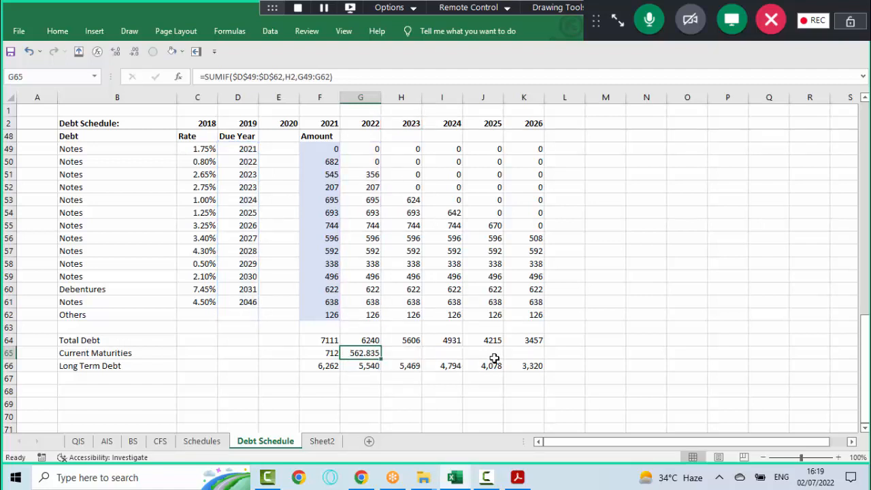
- Copy the Current Maturities formula from G65 across 2023 to 2026 in H65:K65, checking its references along the way
{"action": "key", "text": "shift+Right"}
{"action": "key", "text": "ctrl+r"}
{"action": "key", "text": "Right"}
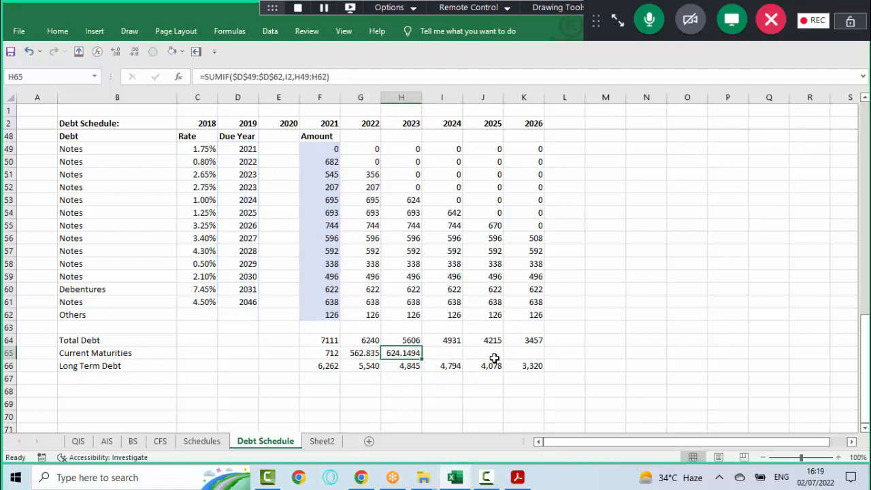
{"action": "key", "text": "F2"}
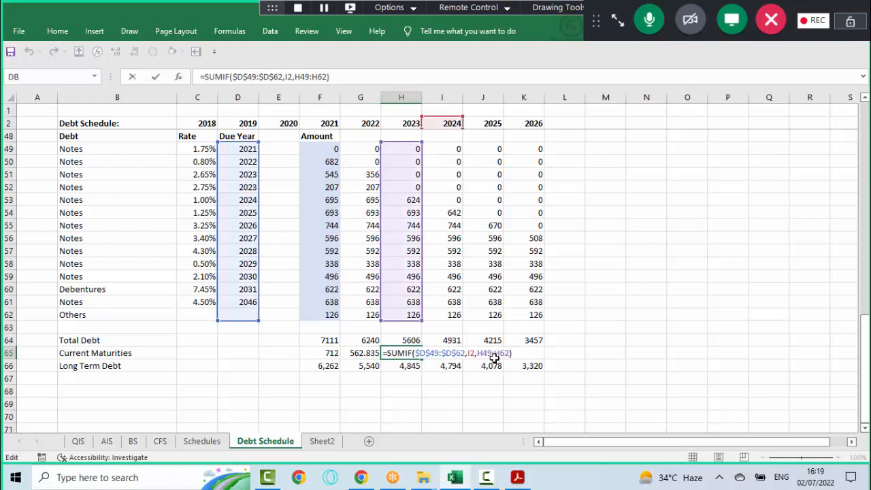
{"action": "key", "text": "Tab"}
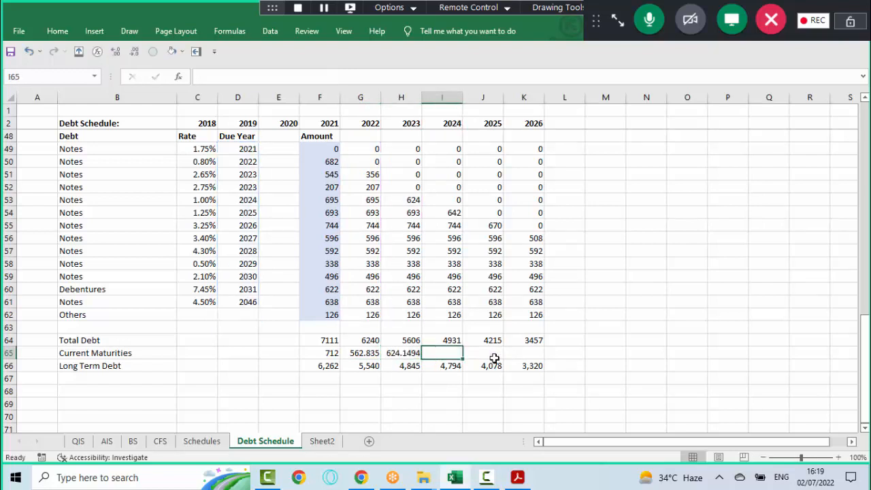
{"action": "key", "text": "ctrl+r"}
{"action": "key", "text": "F2"}
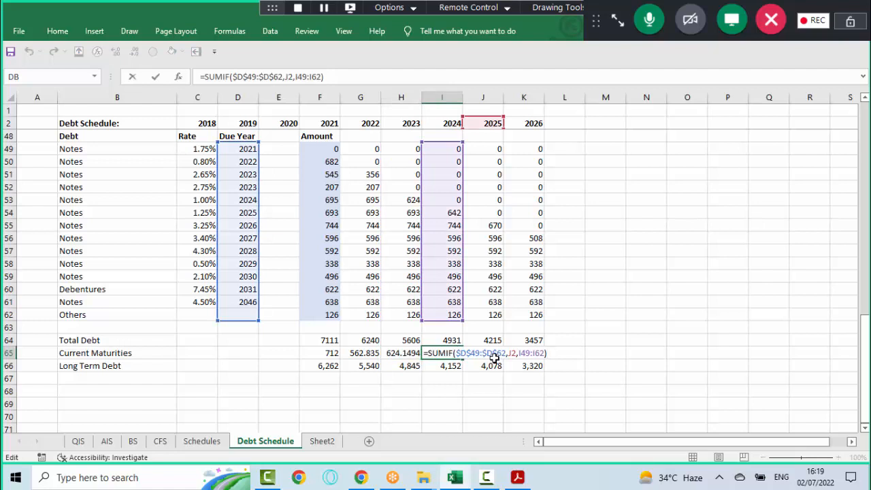
{"action": "key", "text": "Escape"}
{"action": "key", "text": "shift+Right"}
{"action": "key", "text": "shift+Right"}
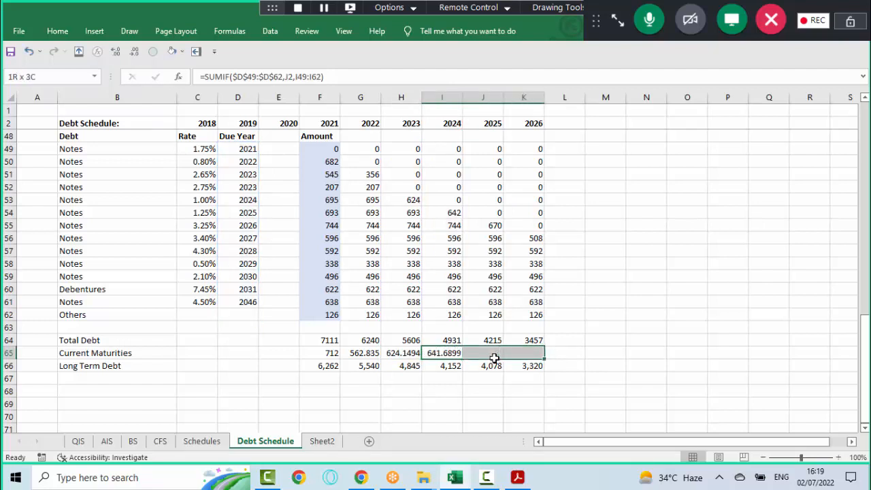
{"action": "key", "text": "ctrl+r"}
- Format the Current Maturities values in G65:K65 as whole numbers without decimals
{"action": "key", "text": "Left"}
{"action": "key", "text": "Left"}
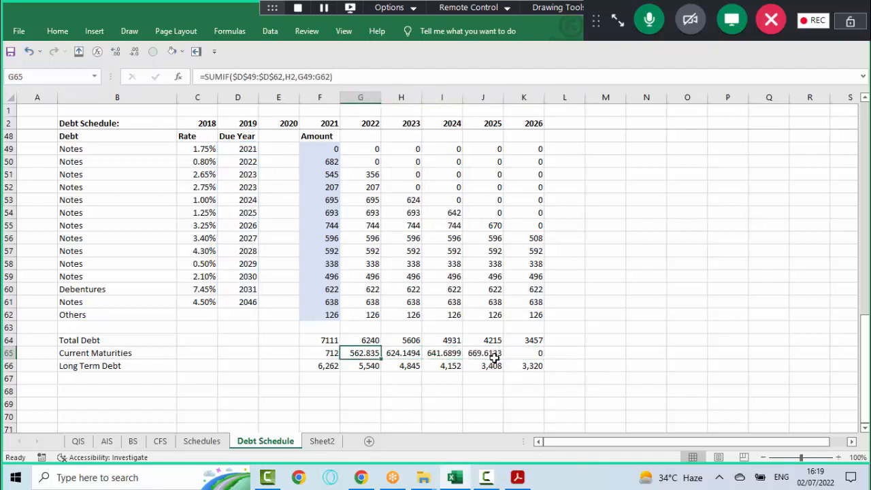
{"action": "key", "text": "shift+Right"}
{"action": "key", "text": "shift+Right"}
{"action": "key", "text": "shift+Right"}
{"action": "key", "text": "shift+Right"}
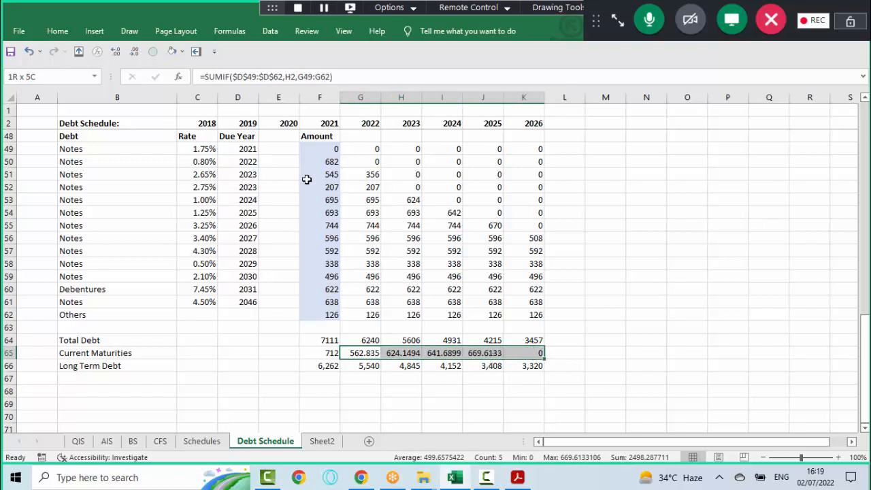
{"action": "left_click", "coordinate": [135, 53]}
{"action": "left_click", "coordinate": [135, 52]}
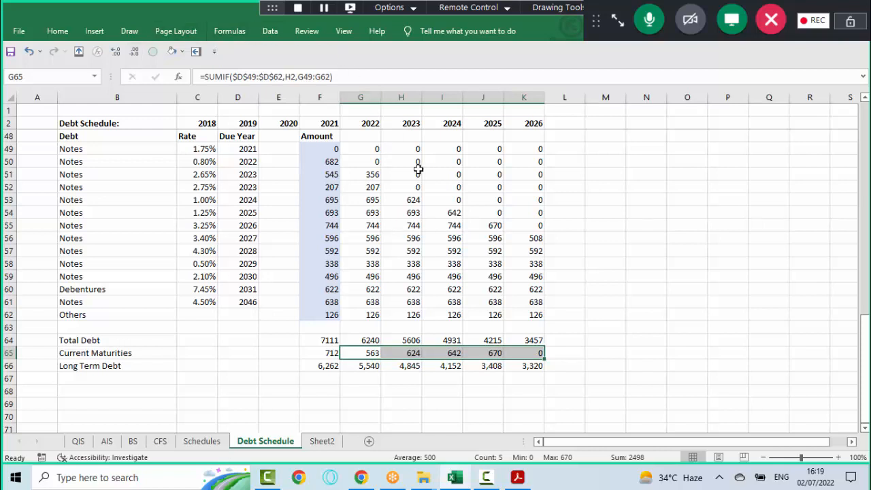
- Examine the 2022 Current Maturities formula in G65, read the meeting chat, and compare with the 2021 link in F65
{"action": "key", "text": "Down"}
{"action": "key", "text": "Up"}
{"action": "key", "text": "F2"}
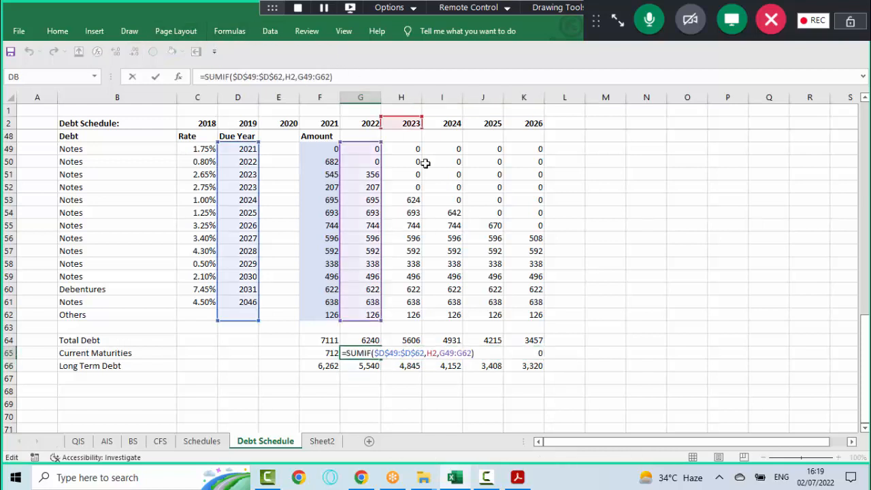
{"action": "left_click", "coordinate": [617, 24]}
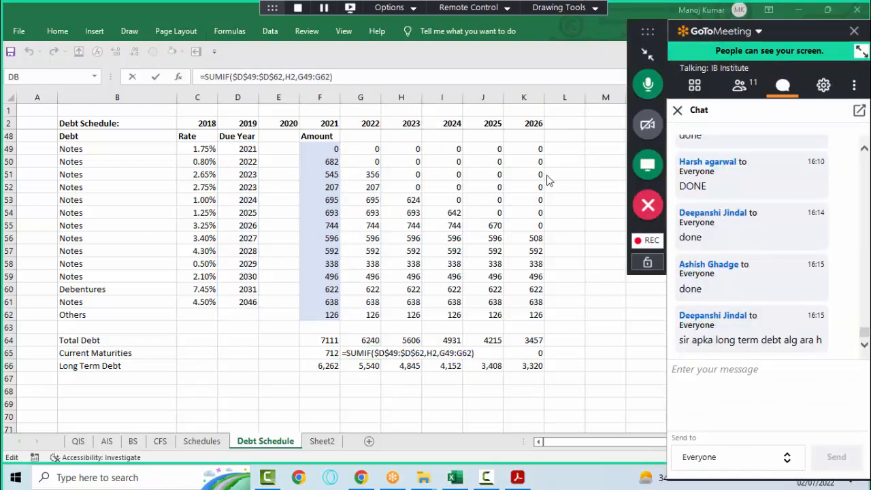
{"action": "left_click", "coordinate": [478, 355]}
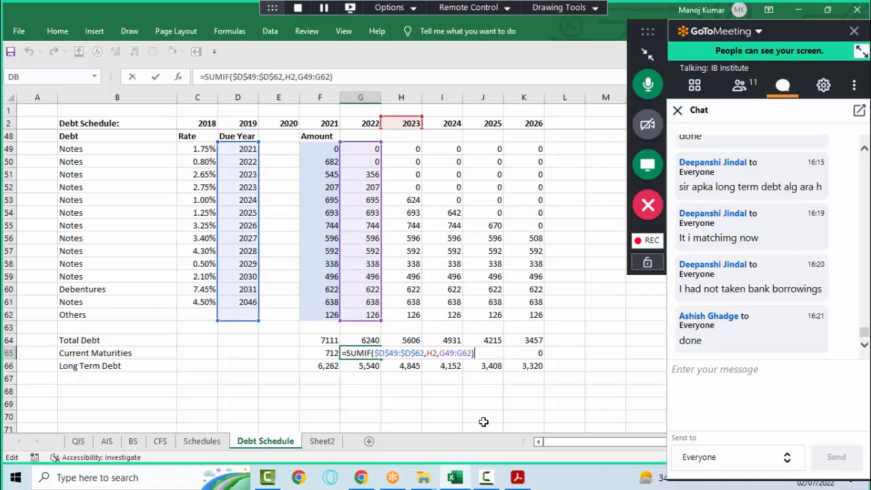
{"action": "key", "text": "Return"}
{"action": "key", "text": "Up"}
{"action": "key", "text": "Left"}
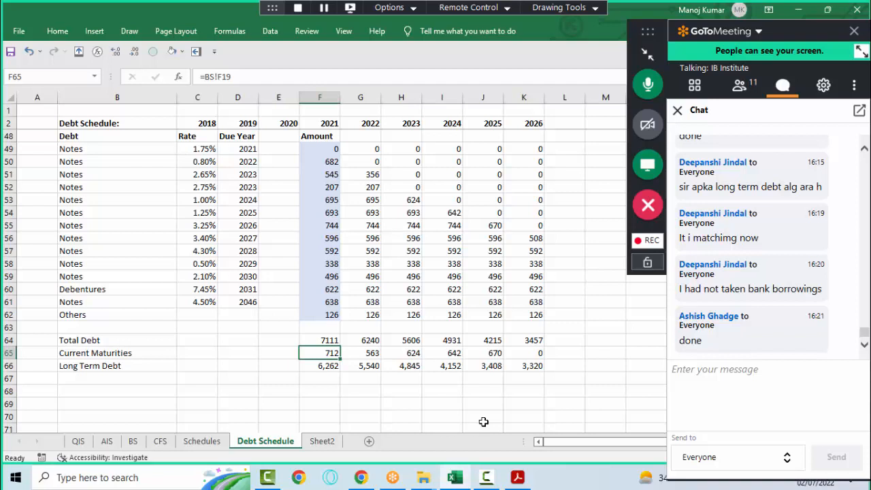
{"action": "key", "text": "Right"}
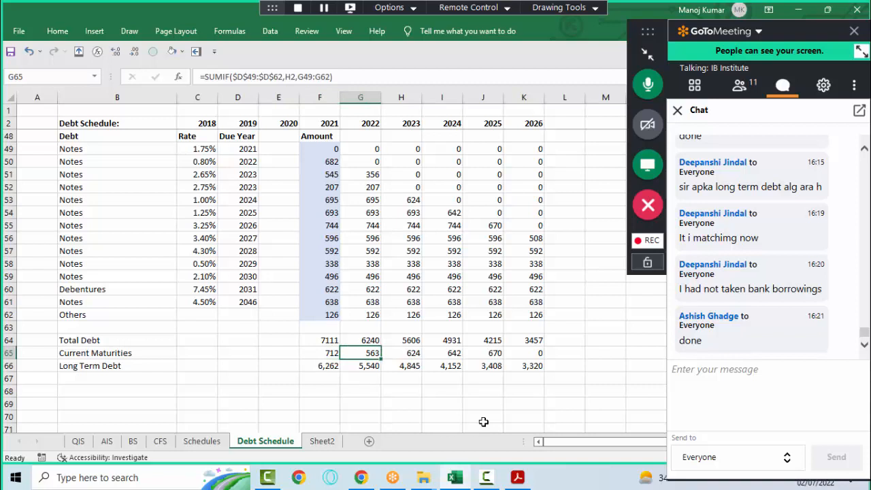
{"action": "key", "text": "Left"}
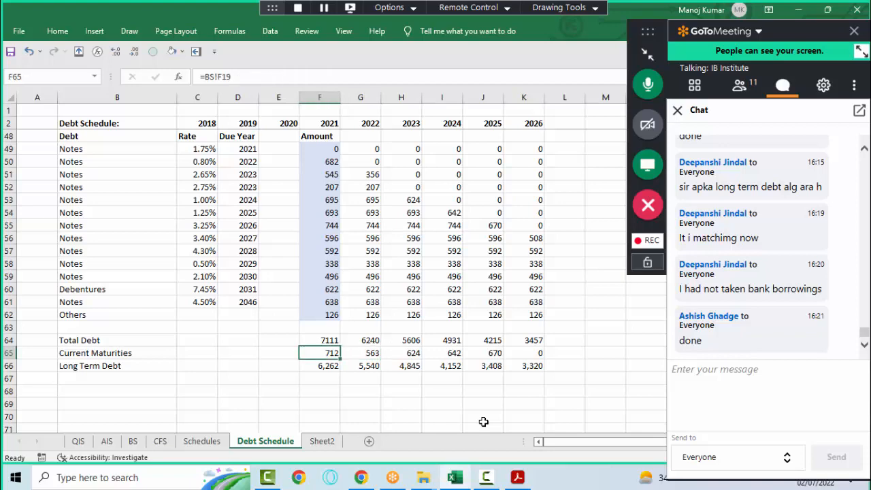
- Switch to the 10K Dec 2021 PDF and compare the less current maturities line with the 0.80% Euro Notes due 2022
{"action": "left_click", "coordinate": [518, 477]}
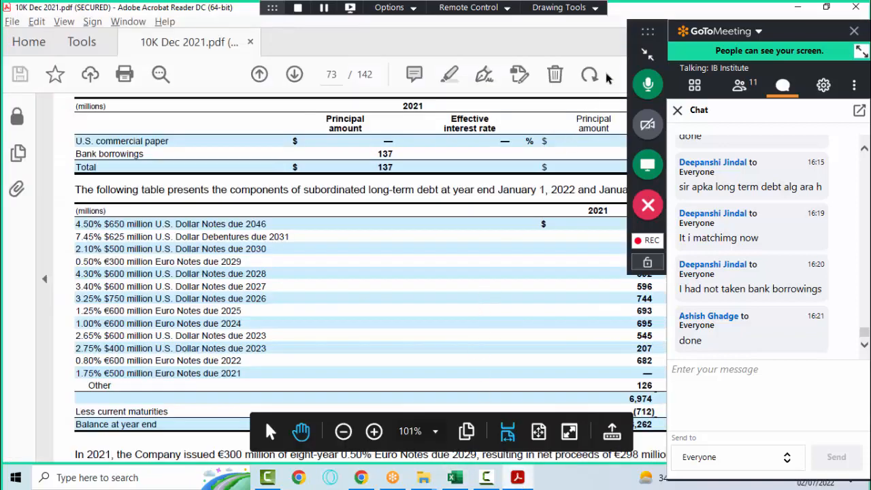
{"action": "left_click", "coordinate": [647, 54]}
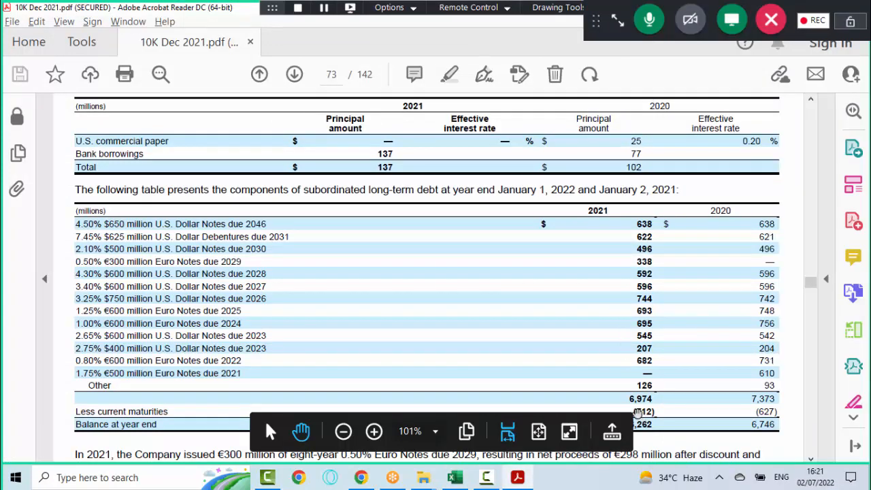
{"action": "left_click_drag", "start_coordinate": [634, 412], "coordinate": [655, 412]}
{"action": "left_click", "coordinate": [639, 362]}
{"action": "left_click_drag", "start_coordinate": [638, 362], "coordinate": [653, 361]}
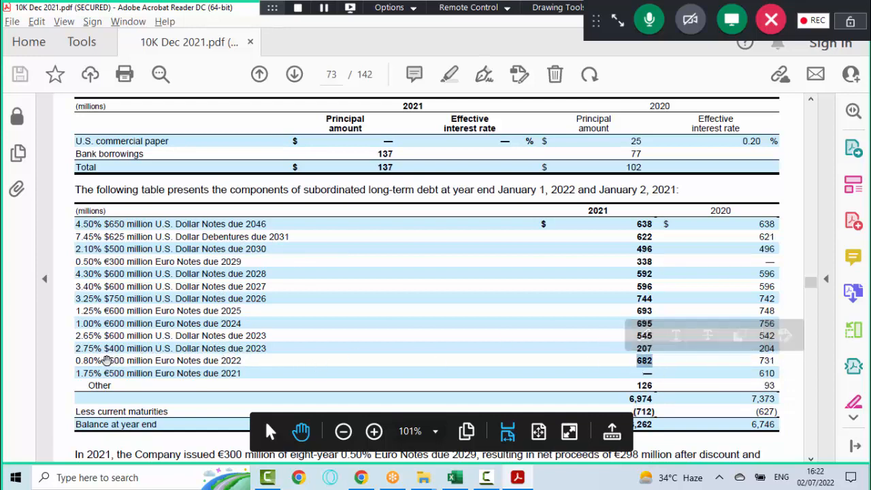
{"action": "left_click_drag", "start_coordinate": [104, 361], "coordinate": [169, 362]}
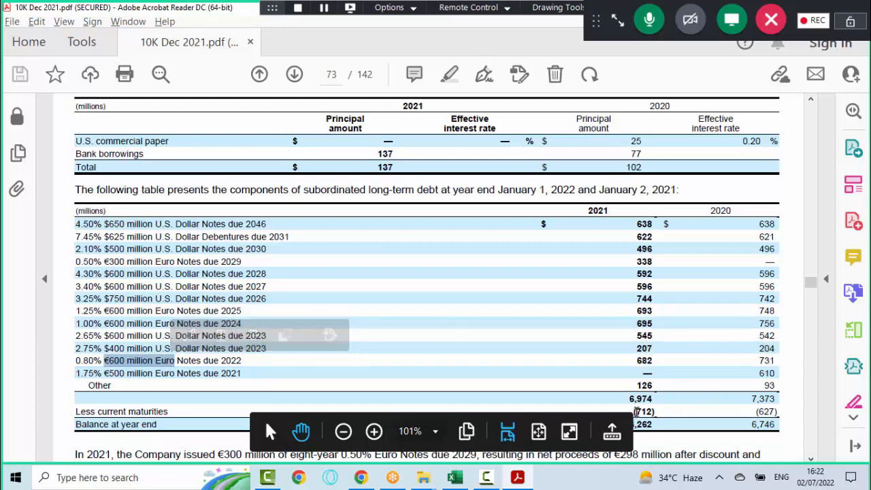
{"action": "left_click_drag", "start_coordinate": [635, 411], "coordinate": [650, 411]}
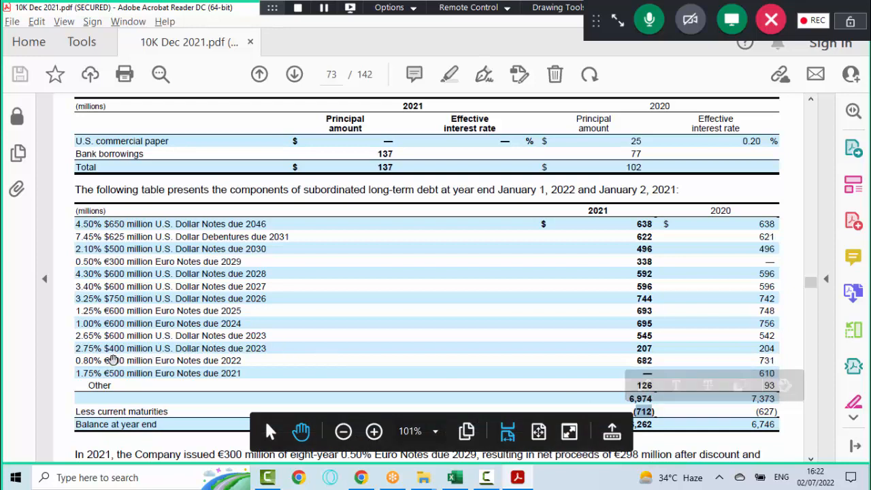
{"action": "left_click_drag", "start_coordinate": [103, 360], "coordinate": [120, 360]}
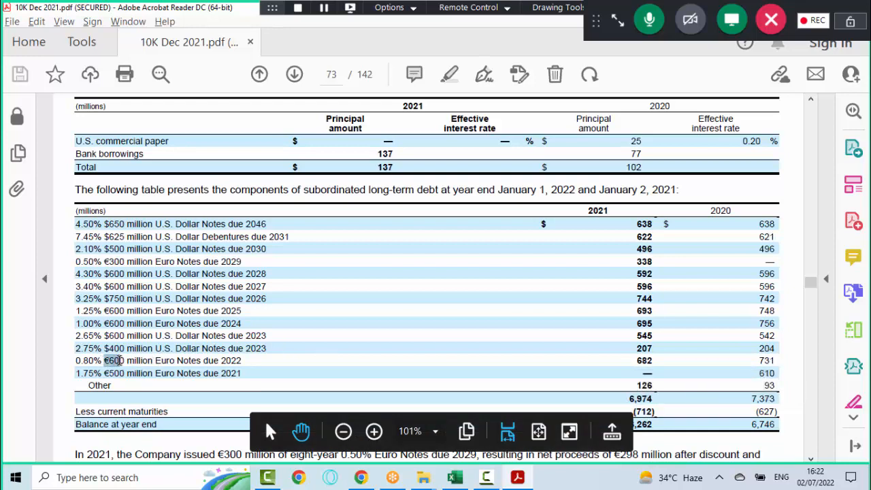
{"action": "left_click", "coordinate": [106, 361]}
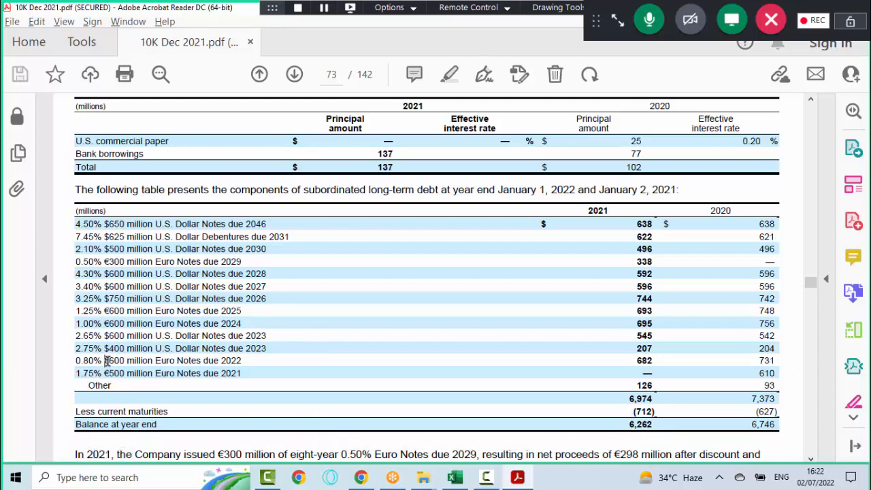
{"action": "left_click_drag", "start_coordinate": [105, 362], "coordinate": [218, 361]}
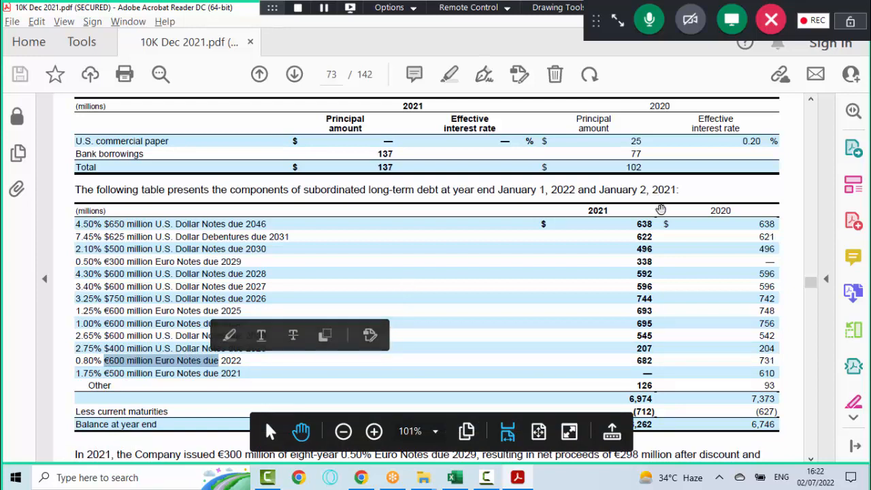
{"action": "left_click_drag", "start_coordinate": [637, 223], "coordinate": [657, 412]}
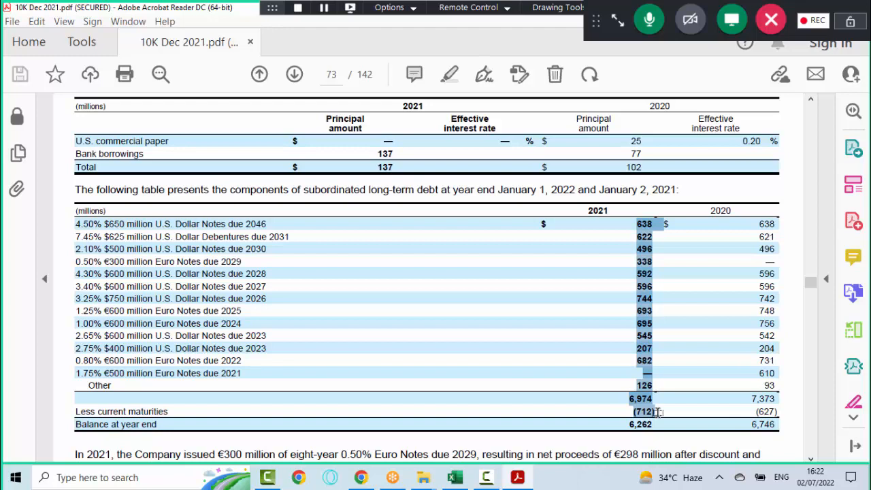
{"action": "left_click", "coordinate": [687, 290]}
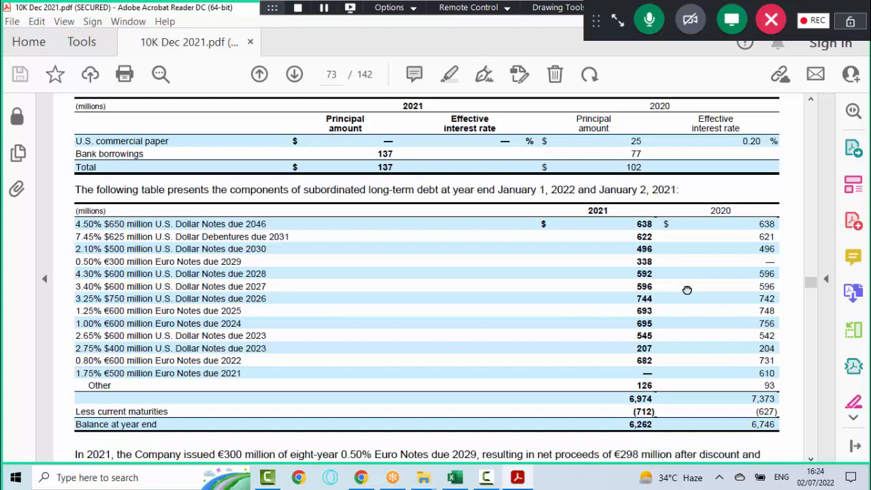
- Return to the Excel workbook and check the Long Term Debt formulas in F66 and the forecast range G66:K66
{"action": "key", "text": "alt+Tab"}
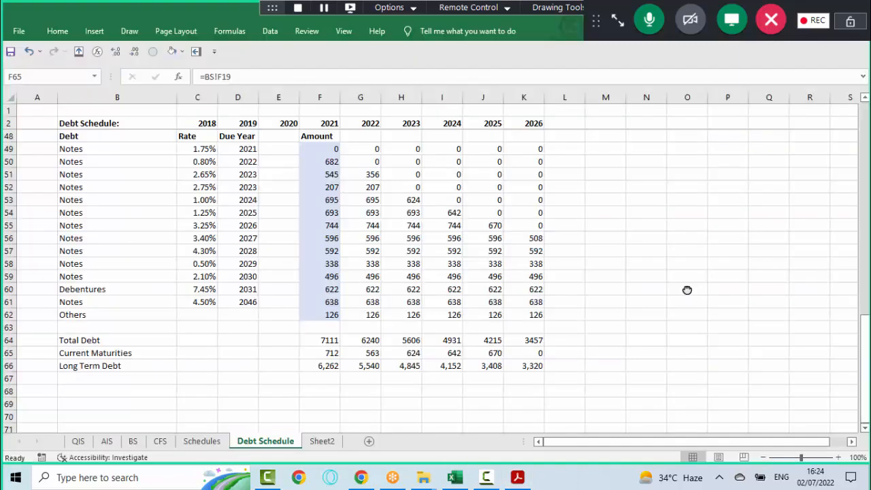
{"action": "key", "text": "Down"}
{"action": "key", "text": "Down"}
{"action": "key", "text": "Down"}
{"action": "key", "text": "Up"}
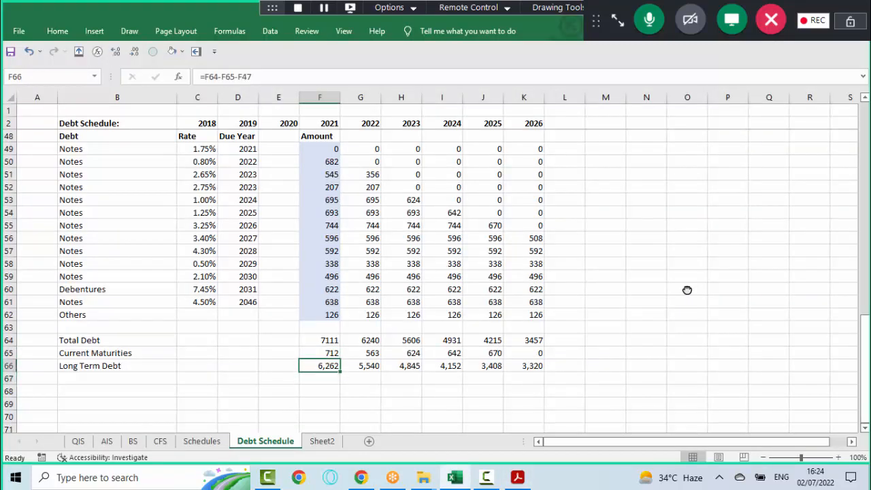
{"action": "key", "text": "Right"}
{"action": "key", "text": "ctrl+shift+Right"}
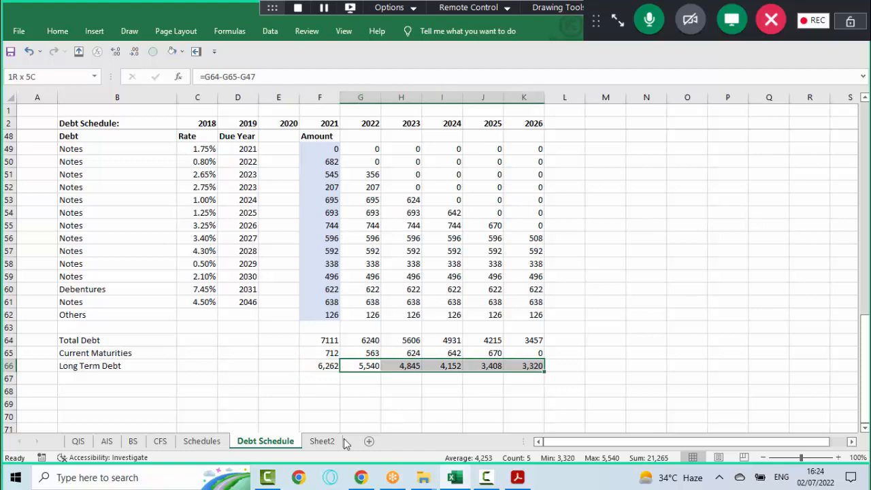
- On the BS sheet, link 2022 Long-term debt in G28 to the schedule with ='Debt Schedule'!G66
{"action": "left_click", "coordinate": [134, 441]}
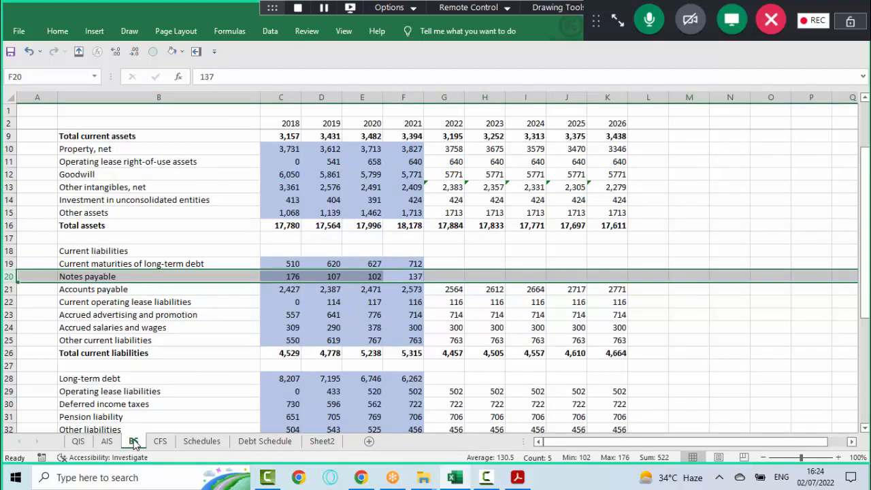
{"action": "key", "text": "Right"}
{"action": "key", "text": "Right"}
{"action": "key", "text": "Left"}
{"action": "key", "text": "Down"}
{"action": "key", "text": "Down"}
{"action": "key", "text": "Down"}
{"action": "key", "text": "Down"}
{"action": "key", "text": "Down"}
{"action": "key", "text": "Down"}
{"action": "key", "text": "Down"}
{"action": "key", "text": "Down"}
{"action": "key", "text": "Down"}
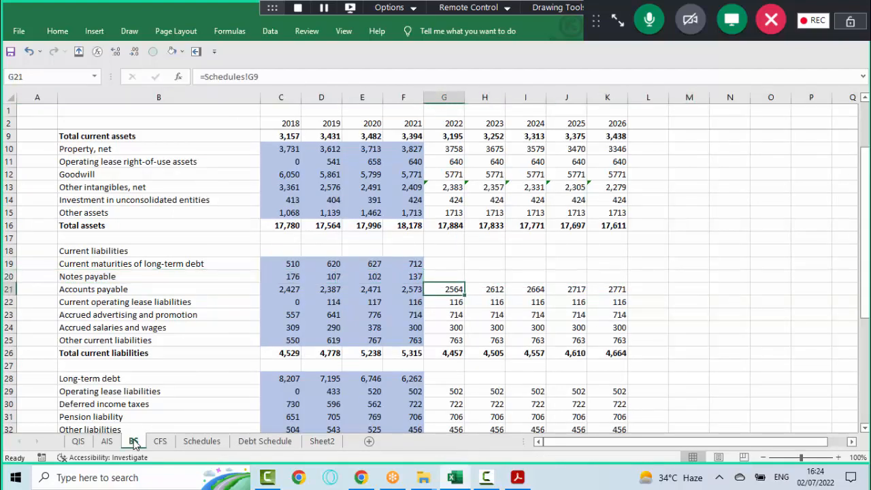
{"action": "key", "text": "Up"}
{"action": "type", "text": "="}
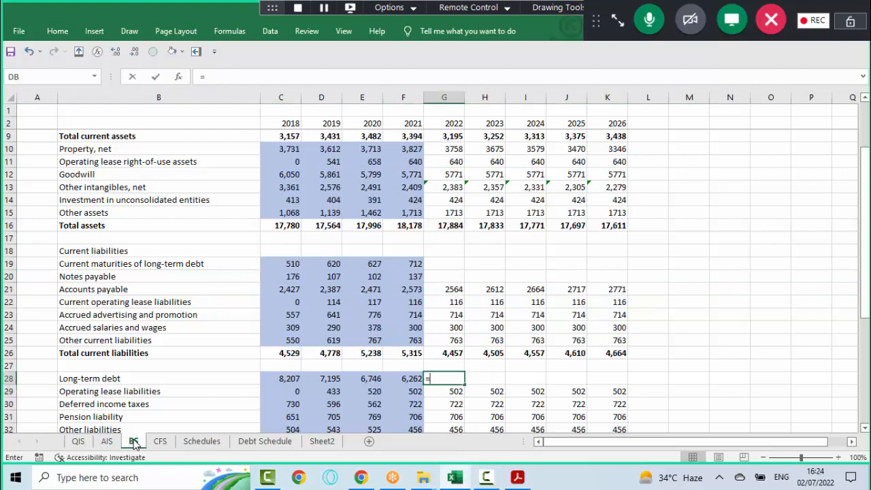
{"action": "key", "text": "ctrl+Page_Down"}
{"action": "key", "text": "ctrl+Page_Down"}
{"action": "key", "text": "ctrl+Page_Down"}
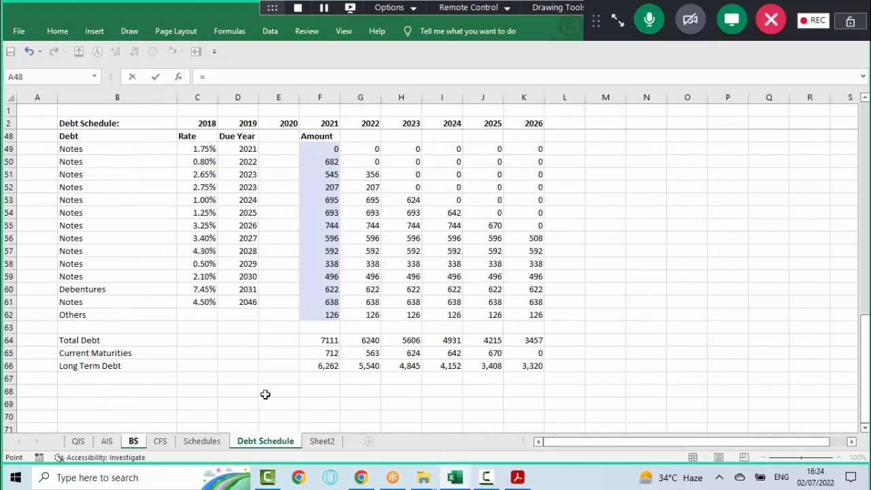
{"action": "left_click", "coordinate": [362, 365]}
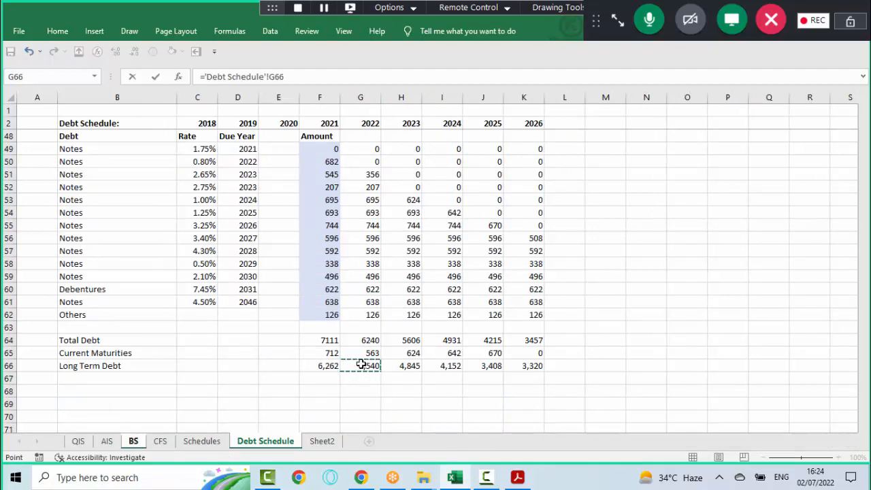
{"action": "key", "text": "Return"}
- Copy the Long-term debt link from G28 across 2023 to 2026 and select the 2022 Notes payable cell G20
{"action": "key", "text": "shift+Right"}
{"action": "key", "text": "shift+Right"}
{"action": "key", "text": "shift+Right"}
{"action": "key", "text": "shift+Right"}
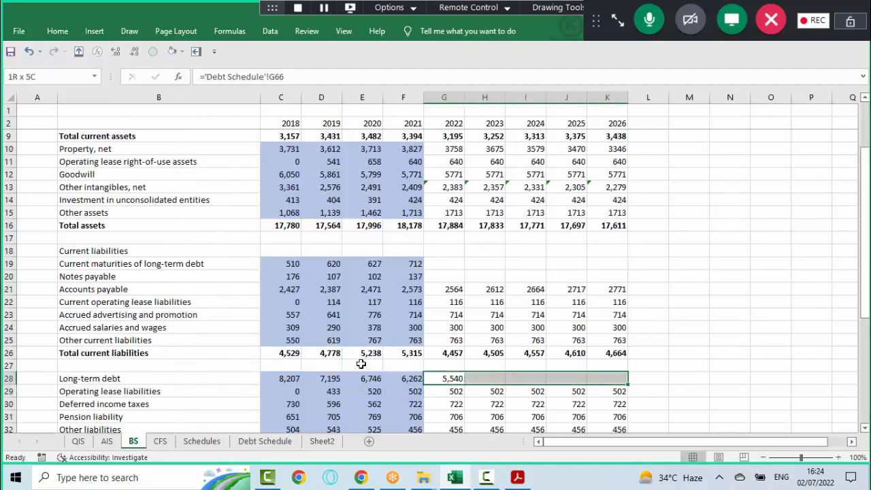
{"action": "key", "text": "ctrl+r"}
{"action": "key", "text": "Up"}
{"action": "key", "text": "Up"}
{"action": "key", "text": "Up"}
{"action": "key", "text": "Up"}
{"action": "key", "text": "Up"}
{"action": "key", "text": "Up"}
{"action": "key", "text": "Up"}
{"action": "key", "text": "Up"}
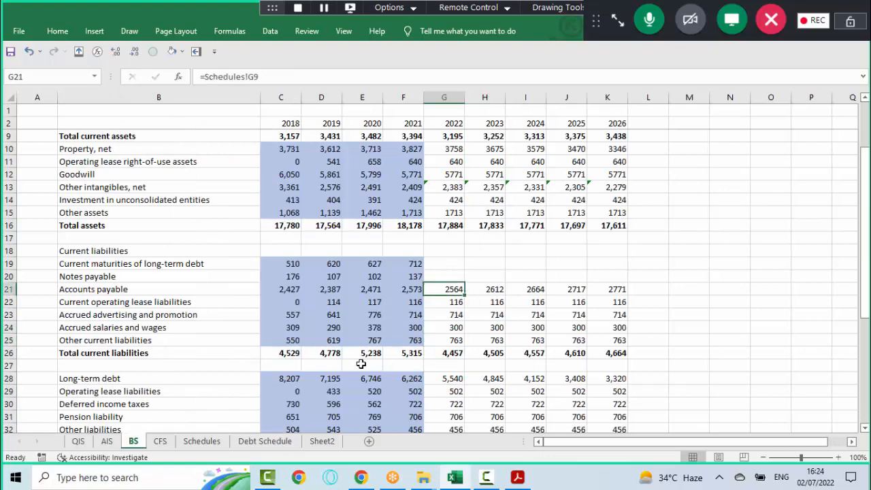
{"action": "type", "text": "="}
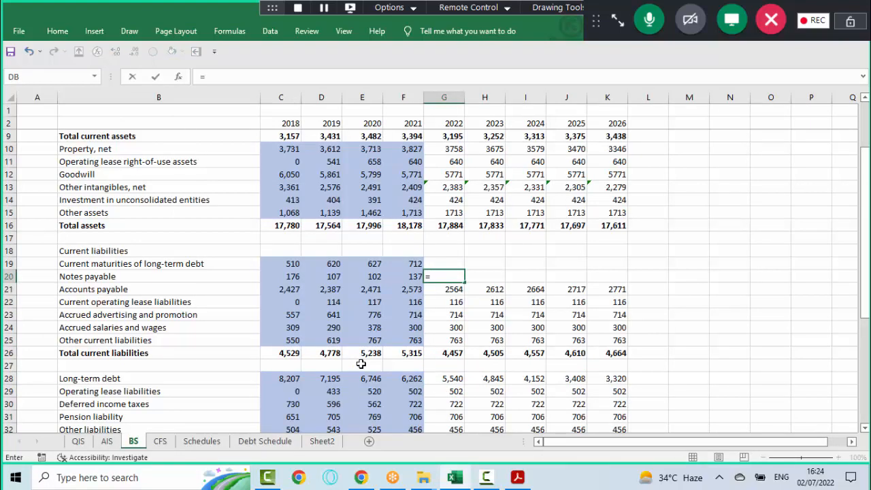
{"action": "key", "text": "ctrl+Page_Down"}
{"action": "key", "text": "ctrl+Page_Down"}
{"action": "key", "text": "ctrl+Page_Down"}
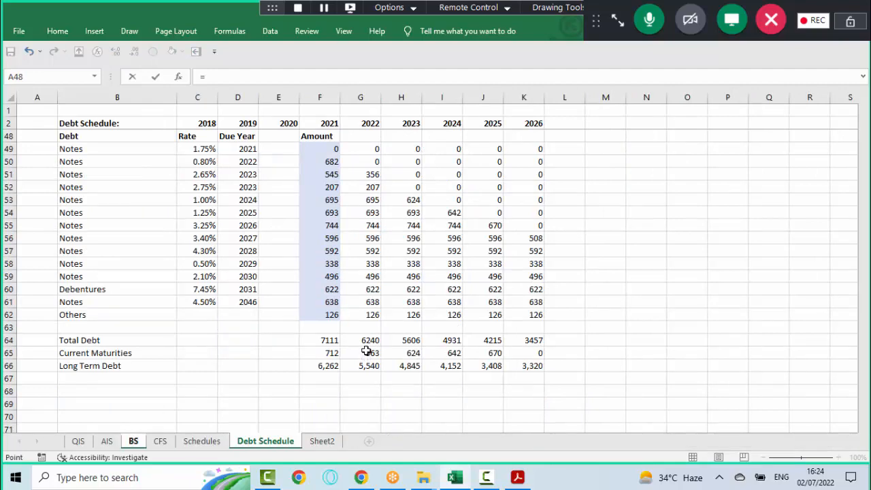
{"action": "key", "text": "Escape"}
- Link 2022 Notes payable in G20 to the closing Bank Borrowing balance with ='Debt Schedule'!G47
{"action": "type", "text": "="}
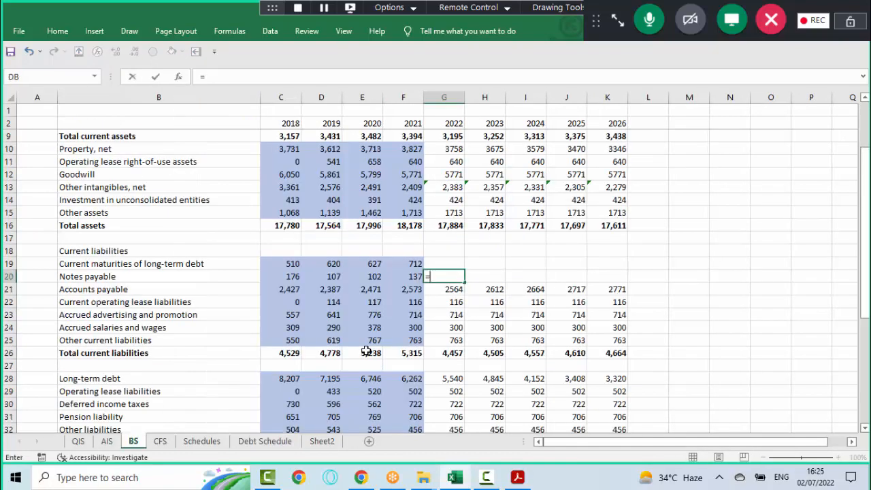
{"action": "left_click", "coordinate": [266, 442]}
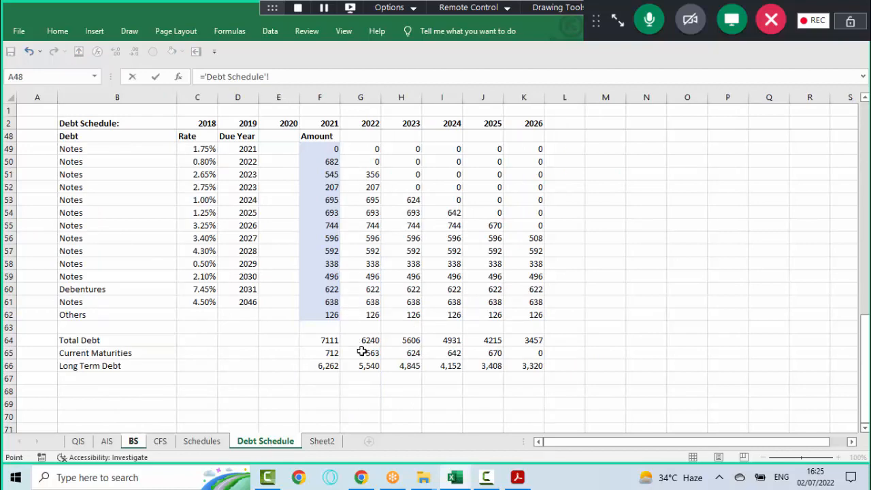
{"action": "left_click", "coordinate": [362, 351]}
{"action": "key", "text": "Up"}
{"action": "key", "text": "Up"}
{"action": "key", "text": "Up"}
{"action": "key", "text": "Up"}
{"action": "key", "text": "Up"}
{"action": "key", "text": "Up"}
{"action": "key", "text": "Up"}
{"action": "key", "text": "Up"}
{"action": "key", "text": "Up"}
{"action": "key", "text": "Up"}
{"action": "key", "text": "Up"}
{"action": "key", "text": "Up"}
{"action": "key", "text": "Up"}
{"action": "key", "text": "Up"}
{"action": "key", "text": "Up"}
{"action": "key", "text": "Up"}
{"action": "key", "text": "Up"}
{"action": "key", "text": "Up"}
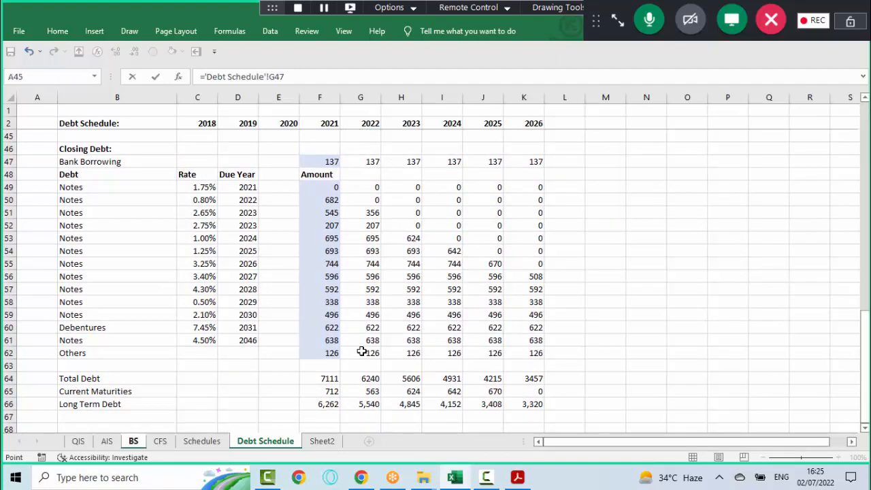
{"action": "key", "text": "Return"}
- Link 2022 Current maturities of long-term debt in G19 to the schedule with ='Debt Schedule'!G65
{"action": "key", "text": "Up"}
{"action": "key", "text": "Up"}
{"action": "type", "text": "="}
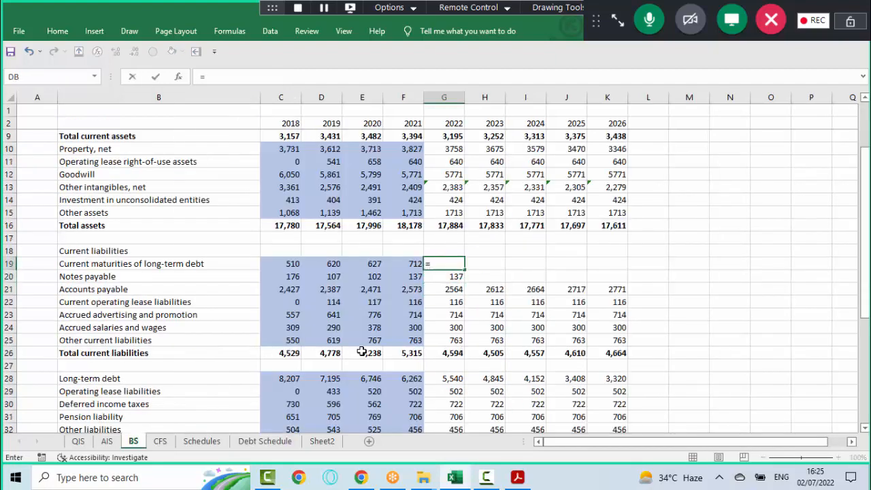
{"action": "key", "text": "ctrl+Page_Down"}
{"action": "key", "text": "ctrl+Page_Down"}
{"action": "key", "text": "ctrl+Page_Down"}
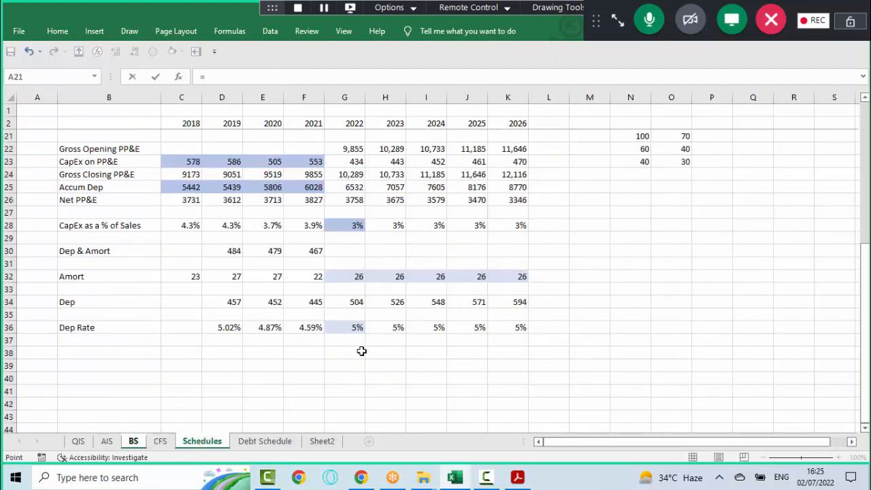
{"action": "left_click", "coordinate": [370, 394]}
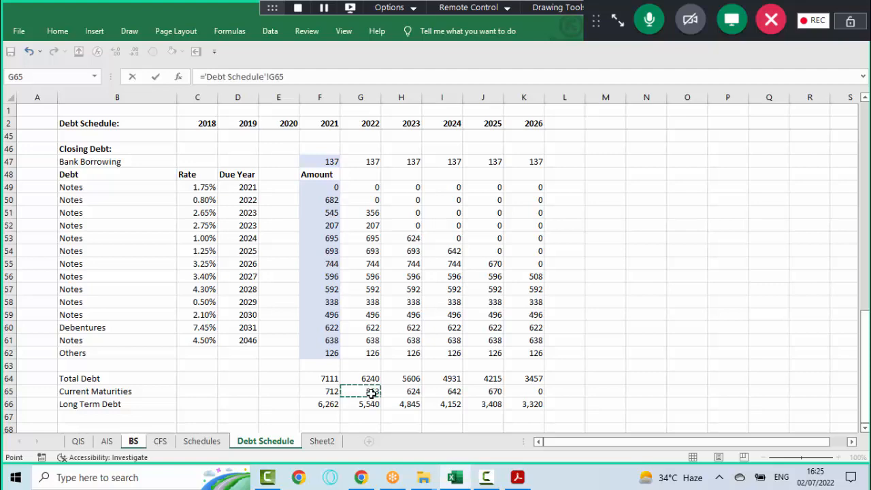
{"action": "key", "text": "ctrl+Return"}
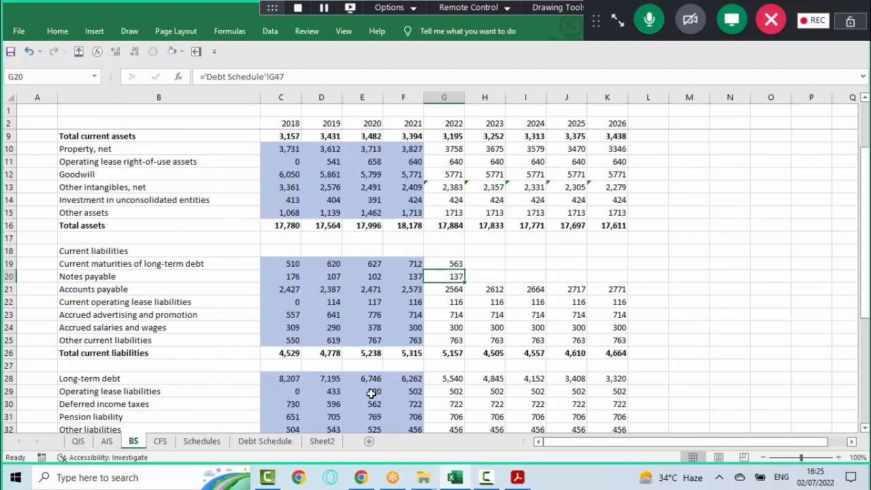
- Fill the 2022 Current maturities and Notes payable links in G19:G20 across 2023 to 2026
{"action": "key", "text": "shift+Down"}
{"action": "key", "text": "shift+Right"}
{"action": "key", "text": "shift+Right"}
{"action": "key", "text": "shift+Right"}
{"action": "key", "text": "shift+Right"}
{"action": "key", "text": "shift+Right"}
{"action": "key", "text": "shift+Left"}
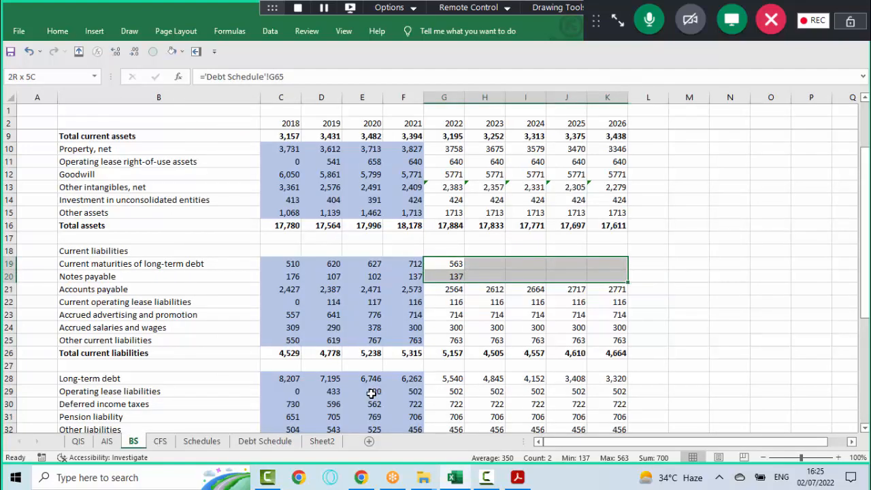
{"action": "key", "text": "ctrl+r"}
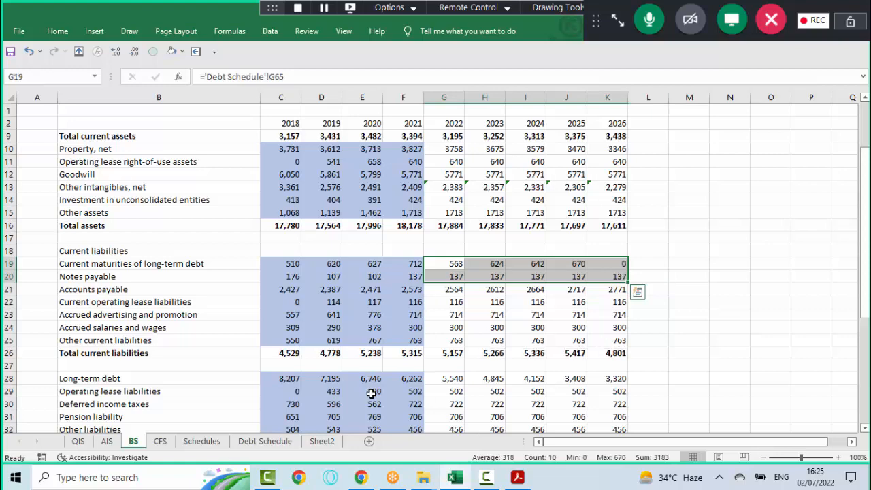
{"action": "key", "text": "Up"}
{"action": "key", "text": "ctrl+Up"}
{"action": "key", "text": "ctrl+Up"}
{"action": "key", "text": "ctrl+Up"}
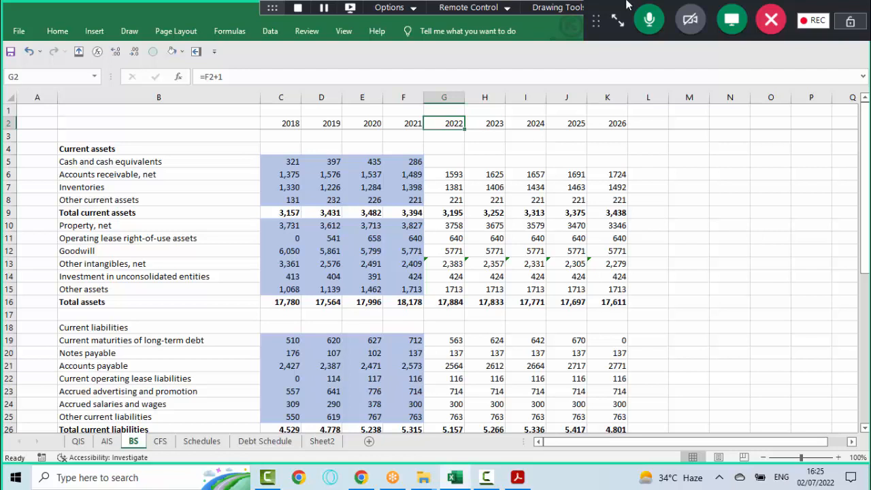
- Expand the GoToMeeting panel and send the chat message "?" to everyone
{"action": "left_click", "coordinate": [617, 21]}
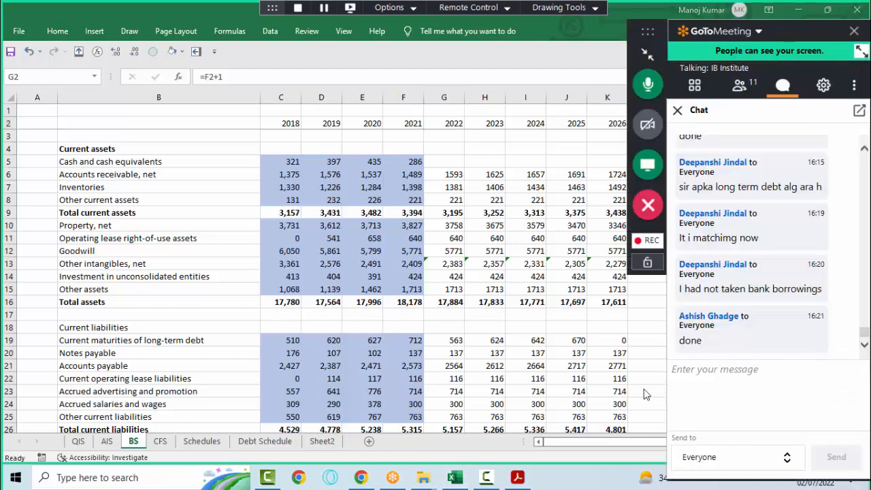
{"action": "left_click", "coordinate": [701, 402]}
{"action": "type", "text": "?"}
{"action": "key", "text": "Return"}
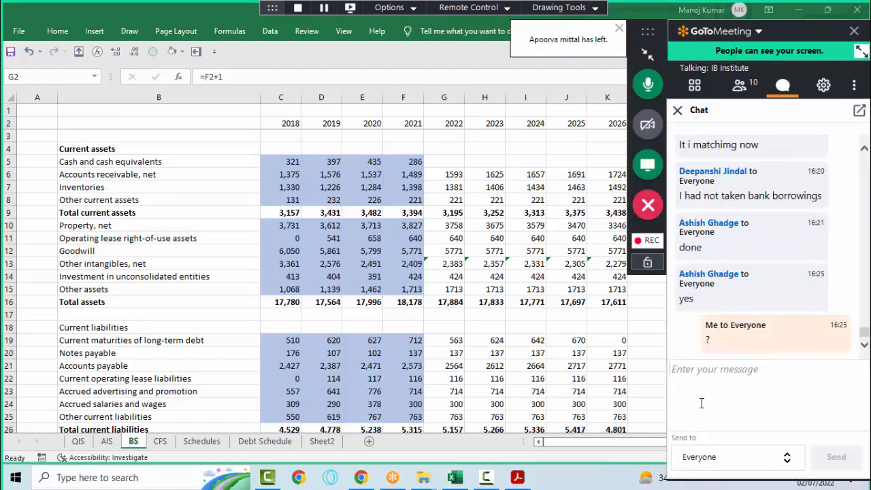
{"action": "left_click", "coordinate": [509, 303]}
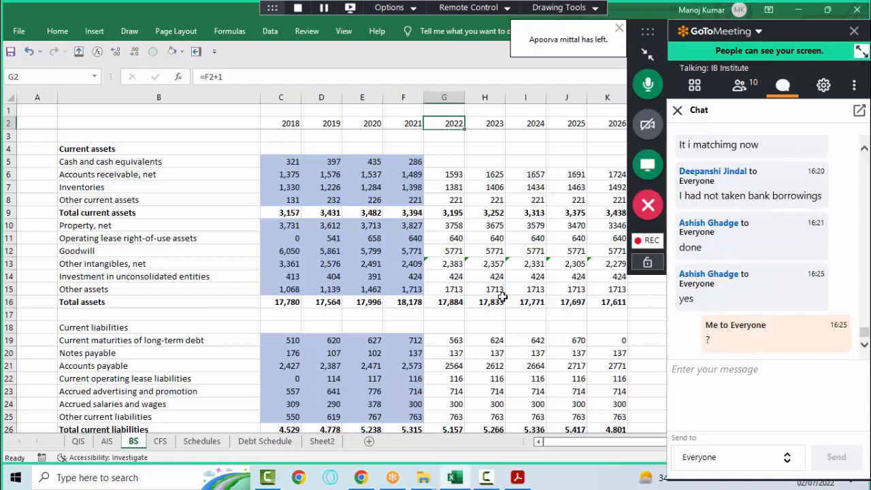
{"action": "left_click", "coordinate": [324, 8]}
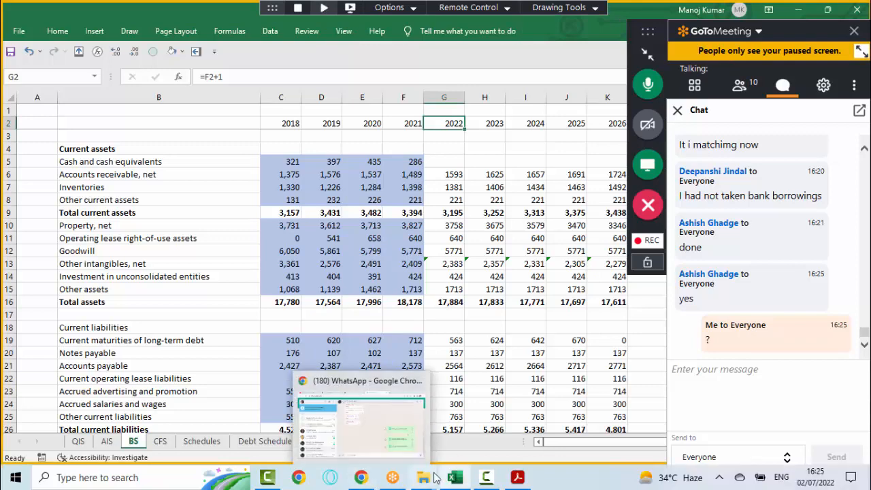
{"action": "mouse_move", "coordinate": [428, 482]}
{"action": "left_click", "coordinate": [463, 441]}
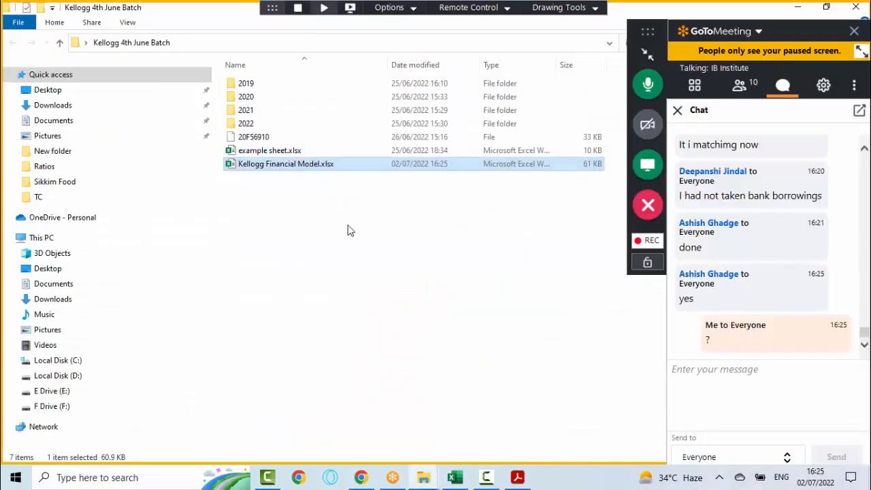
{"action": "left_click_drag", "start_coordinate": [291, 171], "coordinate": [460, 356]}
{"action": "key", "text": "Return"}
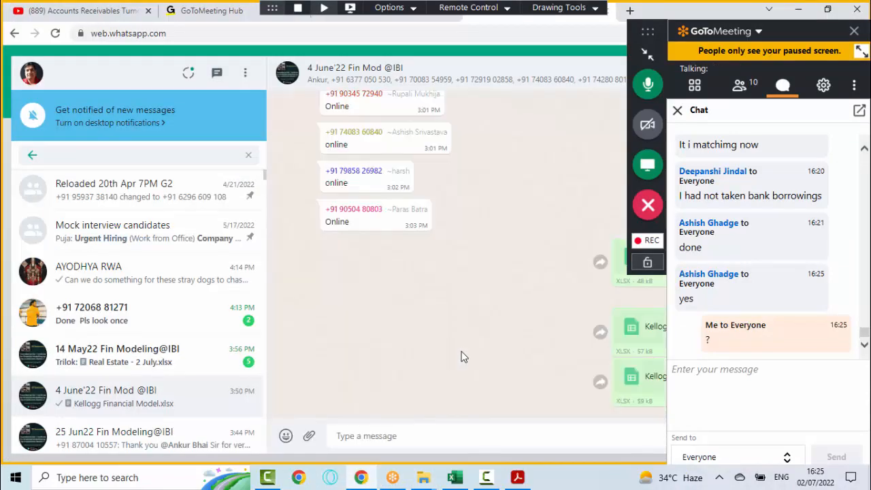
- Switch back to the Excel balance sheet and collapse the GoToMeeting panel
{"action": "left_click", "coordinate": [454, 477]}
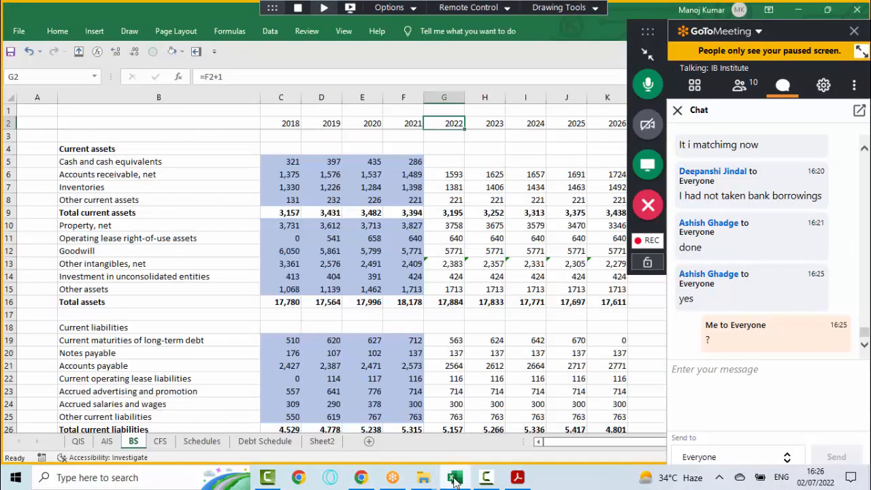
{"action": "left_click", "coordinate": [440, 243]}
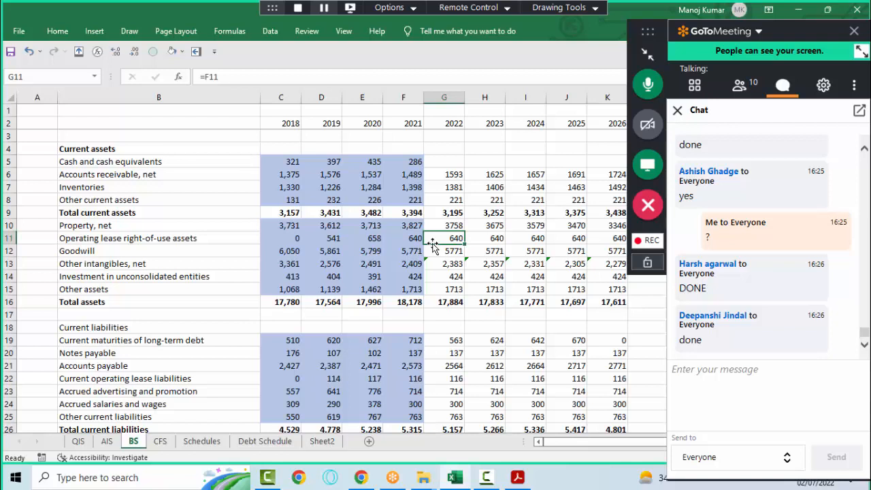
{"action": "left_click", "coordinate": [647, 56]}
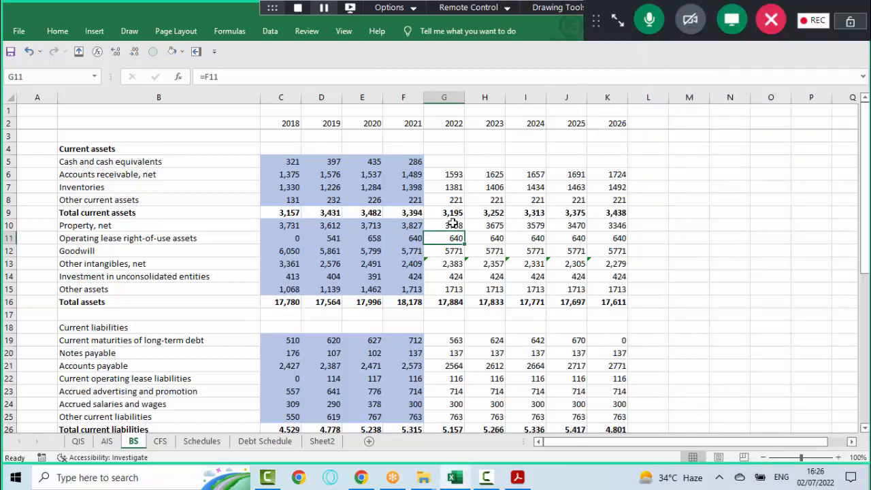
- On the Debt Schedule sheet, enter the heading Int Expense in B68 below the Long Term Debt row
{"action": "left_click", "coordinate": [262, 442]}
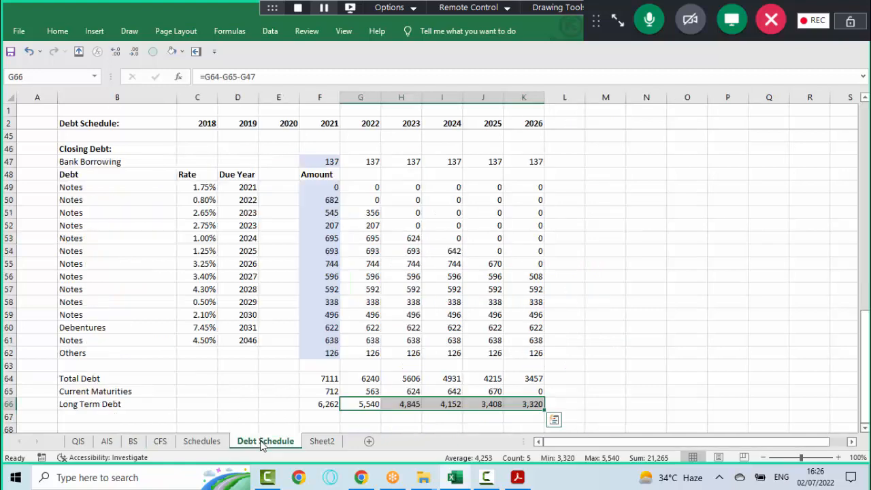
{"action": "key", "text": "Left"}
{"action": "key", "text": "Left"}
{"action": "key", "text": "Left"}
{"action": "key", "text": "Left"}
{"action": "key", "text": "Down"}
{"action": "key", "text": "Down"}
{"action": "key", "text": "Down"}
{"action": "key", "text": "Down"}
{"action": "key", "text": "Down"}
{"action": "key", "text": "Down"}
{"action": "key", "text": "Down"}
{"action": "key", "text": "Down"}
{"action": "key", "text": "Down"}
{"action": "key", "text": "Down"}
{"action": "key", "text": "Down"}
{"action": "key", "text": "Down"}
{"action": "key", "text": "Down"}
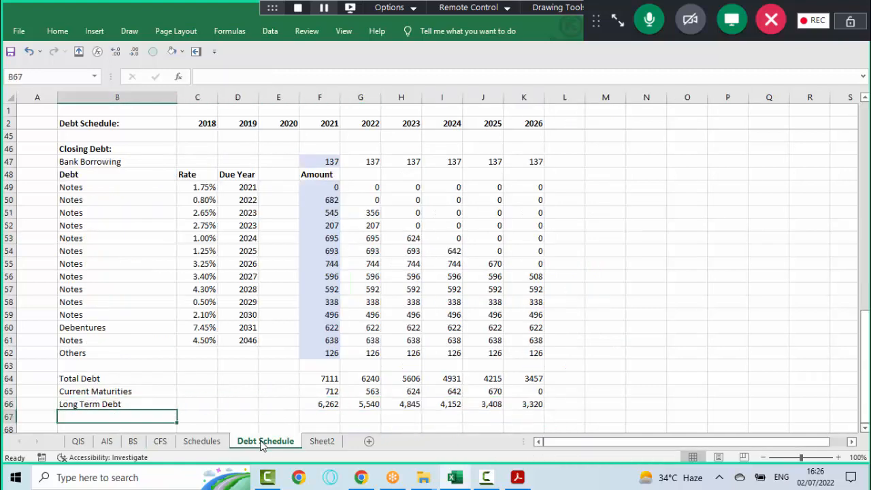
{"action": "key", "text": "ctrl+Up"}
{"action": "key", "text": "Down"}
{"action": "key", "text": "Down"}
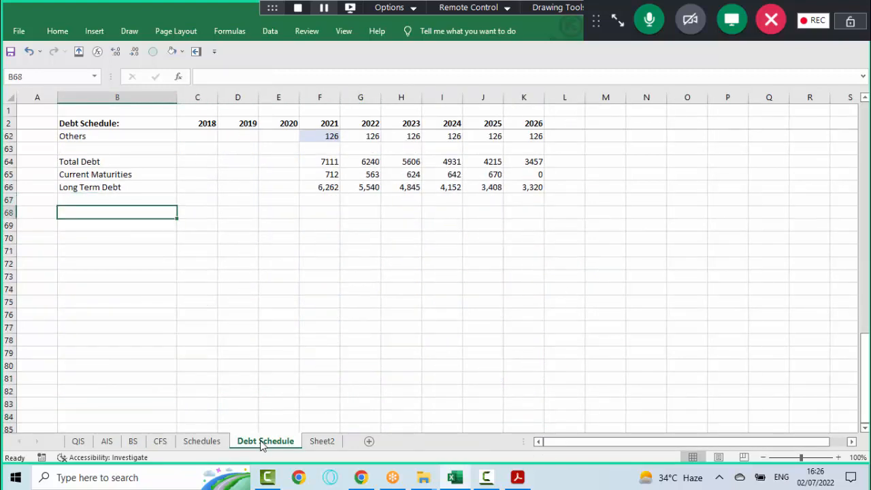
{"action": "type", "text": "Int Exp"}
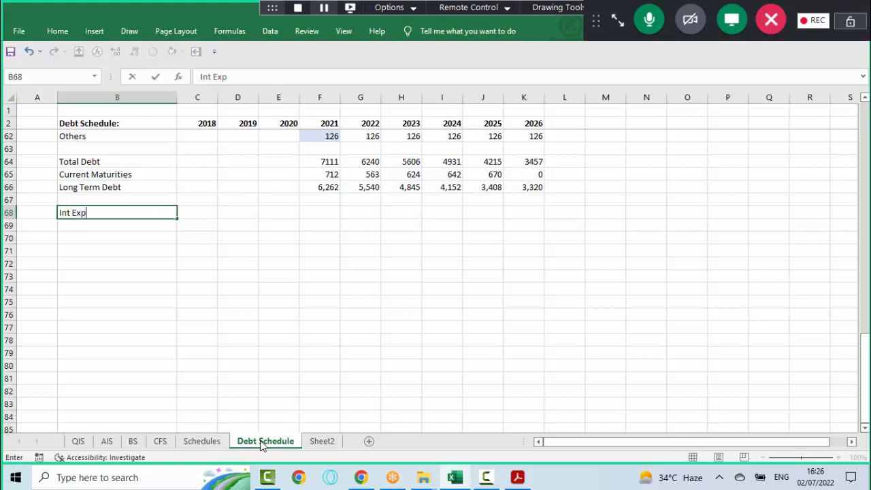
{"action": "type", "text": "ense"}
{"action": "key", "text": "Return"}
- Copy the closing debt labels from Bank Borrowing to Others (B47:B62) into the Int Expense section starting at B70
{"action": "key", "text": "ctrl+Up"}
{"action": "key", "text": "ctrl+Up"}
{"action": "key", "text": "ctrl+Up"}
{"action": "key", "text": "ctrl+Up"}
{"action": "key", "text": "ctrl+Up"}
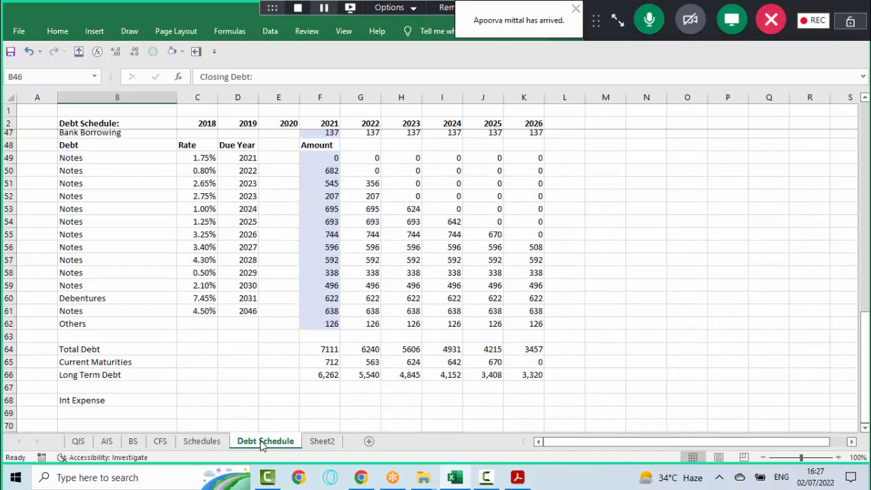
{"action": "key", "text": "Down"}
{"action": "key", "text": "shift+Down"}
{"action": "key", "text": "shift+Down"}
{"action": "key", "text": "shift+Down"}
{"action": "key", "text": "shift+Down"}
{"action": "key", "text": "shift+Down"}
{"action": "key", "text": "shift+Down"}
{"action": "key", "text": "shift+Down"}
{"action": "key", "text": "shift+Down"}
{"action": "key", "text": "shift+Down"}
{"action": "key", "text": "shift+Down"}
{"action": "key", "text": "shift+Down"}
{"action": "key", "text": "shift+Down"}
{"action": "key", "text": "shift+Down"}
{"action": "key", "text": "shift+Down"}
{"action": "key", "text": "shift+Down"}
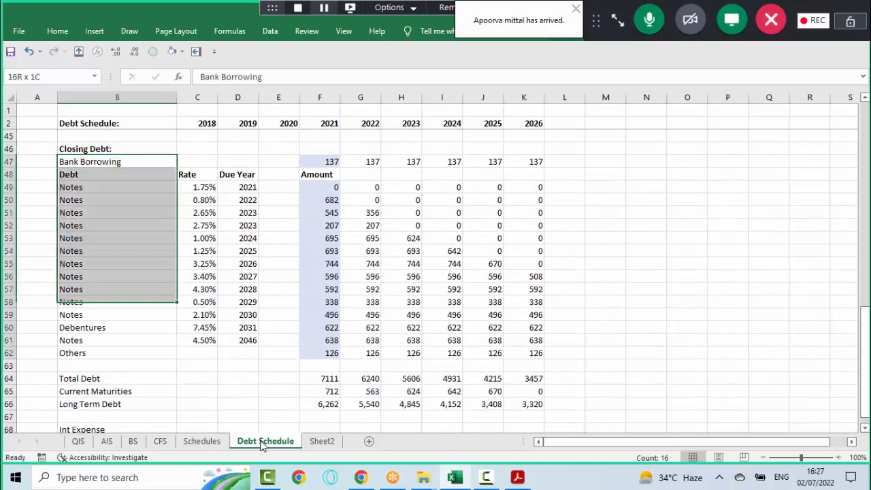
{"action": "key", "text": "ctrl+c"}
{"action": "key", "text": "Down"}
{"action": "key", "text": "Down"}
{"action": "key", "text": "Down"}
{"action": "key", "text": "Down"}
{"action": "key", "text": "Down"}
{"action": "key", "text": "Down"}
{"action": "key", "text": "Down"}
{"action": "key", "text": "Down"}
{"action": "key", "text": "Down"}
{"action": "key", "text": "Down"}
{"action": "key", "text": "Down"}
{"action": "key", "text": "Down"}
{"action": "key", "text": "Down"}
{"action": "key", "text": "Down"}
{"action": "key", "text": "Down"}
{"action": "key", "text": "Down"}
{"action": "key", "text": "Down"}
{"action": "key", "text": "Down"}
{"action": "key", "text": "Down"}
{"action": "key", "text": "Down"}
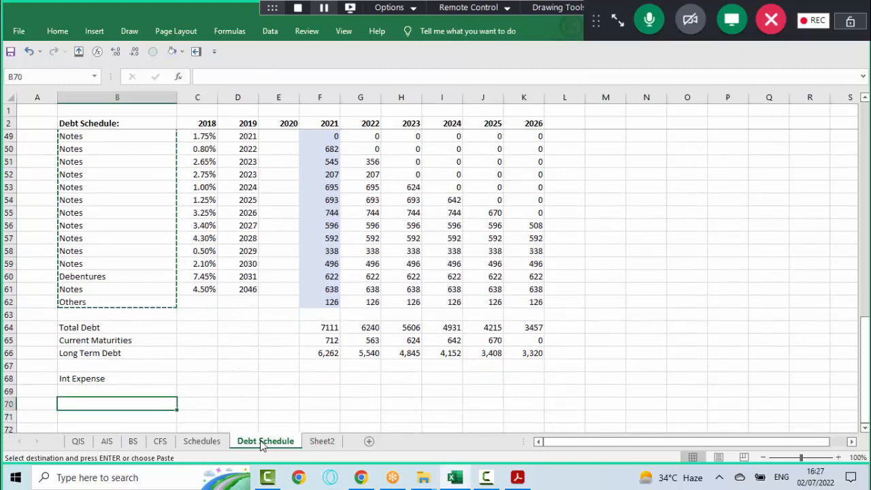
{"action": "key", "text": "Return"}
{"action": "key", "text": "Right"}
{"action": "key", "text": "Right"}
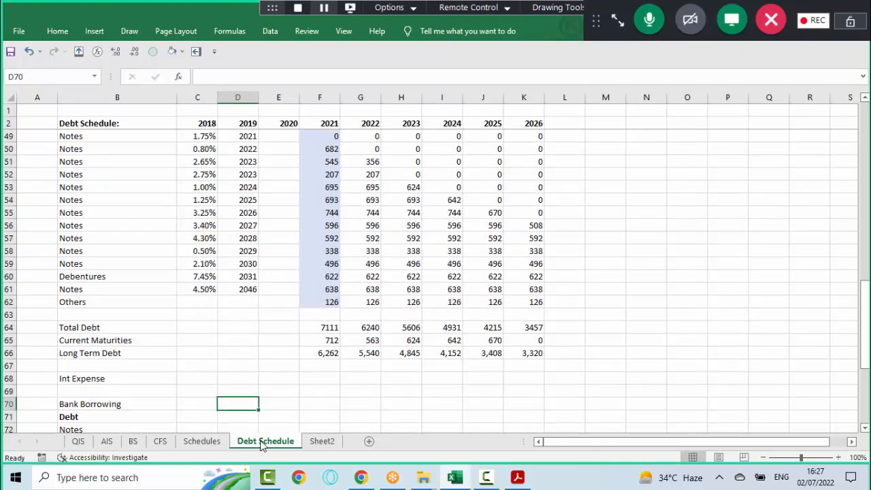
{"action": "key", "text": "Up"}
{"action": "key", "text": "Up"}
{"action": "key", "text": "Up"}
{"action": "key", "text": "Up"}
{"action": "key", "text": "Up"}
{"action": "key", "text": "Up"}
{"action": "key", "text": "Up"}
{"action": "key", "text": "Up"}
{"action": "key", "text": "Up"}
{"action": "key", "text": "Up"}
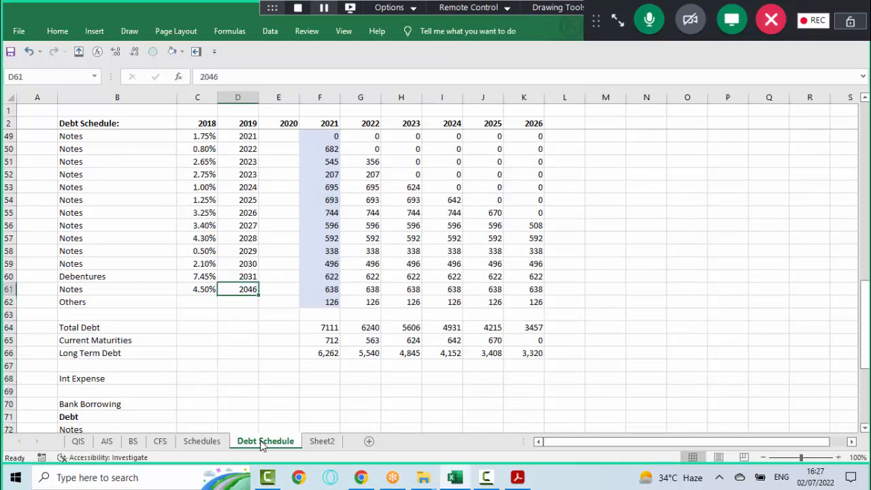
{"action": "key", "text": "Left"}
{"action": "key", "text": "Up"}
{"action": "key", "text": "Up"}
{"action": "key", "text": "Up"}
{"action": "key", "text": "Up"}
{"action": "key", "text": "Up"}
{"action": "key", "text": "Up"}
{"action": "key", "text": "Up"}
{"action": "key", "text": "Up"}
{"action": "key", "text": "Up"}
{"action": "key", "text": "Up"}
{"action": "key", "text": "Up"}
{"action": "key", "text": "Up"}
{"action": "key", "text": "Up"}
{"action": "key", "text": "Up"}
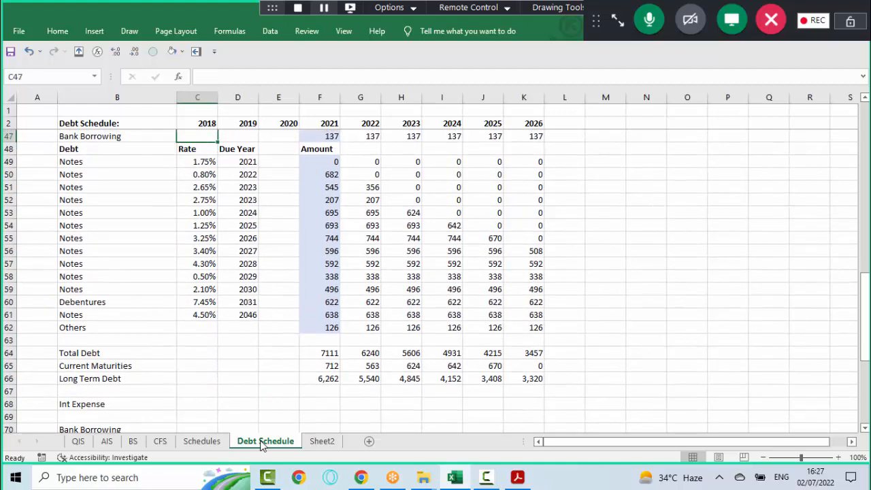
{"action": "key", "text": "Down"}
{"action": "key", "text": "Down"}
{"action": "key", "text": "shift+Down"}
{"action": "key", "text": "shift+Down"}
{"action": "key", "text": "shift+Down"}
{"action": "key", "text": "shift+Down"}
{"action": "key", "text": "shift+Down"}
{"action": "key", "text": "shift+Down"}
{"action": "key", "text": "shift+Down"}
{"action": "key", "text": "shift+Down"}
{"action": "key", "text": "shift+Down"}
{"action": "key", "text": "shift+Down"}
{"action": "key", "text": "shift+Down"}
{"action": "key", "text": "shift+Down"}
{"action": "key", "text": "shift+Down"}
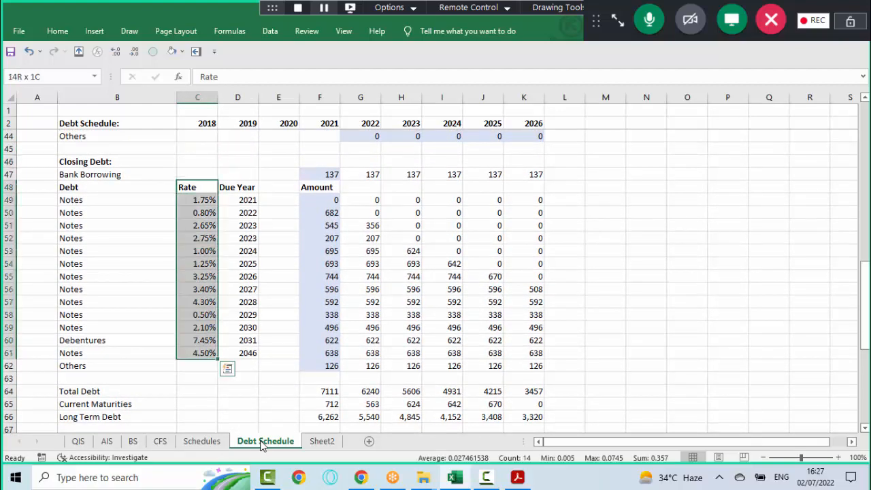
{"action": "key", "text": "ctrl+c"}
{"action": "key", "text": "Down"}
{"action": "key", "text": "Down"}
{"action": "key", "text": "Down"}
{"action": "key", "text": "Down"}
{"action": "key", "text": "Down"}
{"action": "key", "text": "Down"}
{"action": "key", "text": "Down"}
{"action": "key", "text": "Down"}
{"action": "key", "text": "Down"}
{"action": "key", "text": "Down"}
{"action": "key", "text": "Down"}
{"action": "key", "text": "Down"}
{"action": "key", "text": "Down"}
{"action": "key", "text": "Down"}
{"action": "key", "text": "Down"}
{"action": "key", "text": "Down"}
{"action": "key", "text": "Down"}
{"action": "key", "text": "Down"}
{"action": "key", "text": "Down"}
{"action": "key", "text": "Down"}
{"action": "key", "text": "Down"}
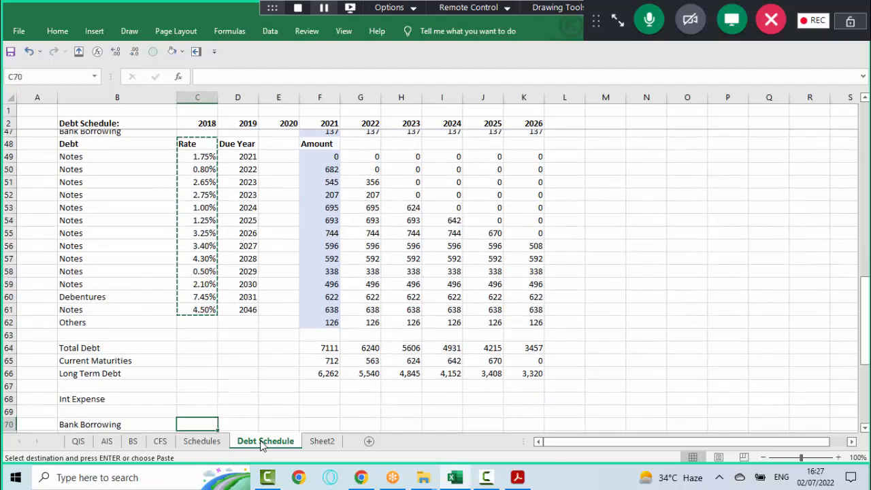
{"action": "key", "text": "Up"}
{"action": "key", "text": "Up"}
{"action": "key", "text": "Up"}
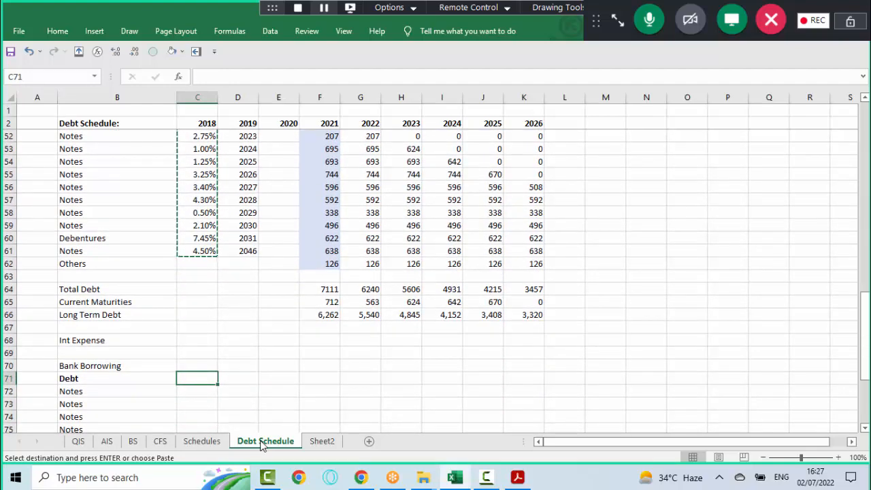
{"action": "key", "text": "Escape"}
- Enter =AVERAGE(C49:C61) in C62 as the interest rate for the Others row of the Closing Debt section
{"action": "key", "text": "Up"}
{"action": "key", "text": "Up"}
{"action": "key", "text": "Up"}
{"action": "key", "text": "Up"}
{"action": "key", "text": "Up"}
{"action": "key", "text": "Up"}
{"action": "key", "text": "Up"}
{"action": "key", "text": "Up"}
{"action": "key", "text": "Up"}
{"action": "key", "text": "Up"}
{"action": "key", "text": "Up"}
{"action": "key", "text": "Up"}
{"action": "key", "text": "Up"}
{"action": "key", "text": "Up"}
{"action": "key", "text": "Up"}
{"action": "key", "text": "Up"}
{"action": "key", "text": "Up"}
{"action": "key", "text": "Up"}
{"action": "key", "text": "Up"}
{"action": "key", "text": "Up"}
{"action": "key", "text": "Up"}
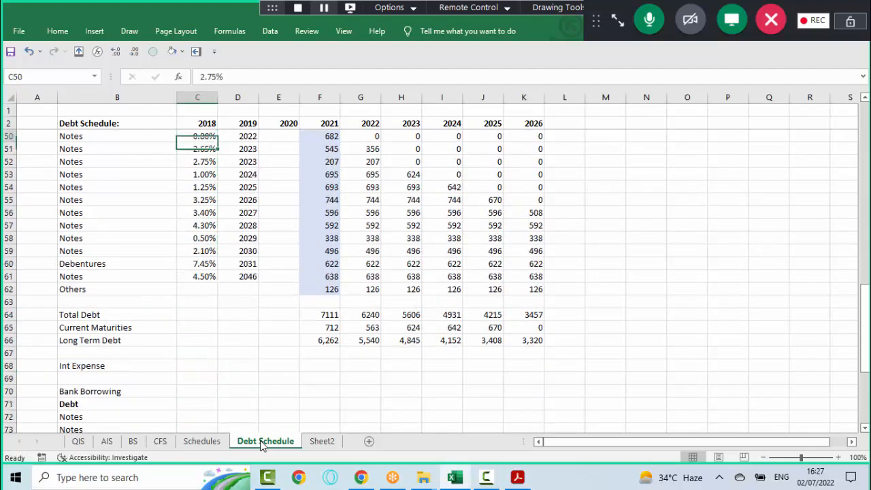
{"action": "key", "text": "Down"}
{"action": "key", "text": "Down"}
{"action": "key", "text": "Down"}
{"action": "key", "text": "Down"}
{"action": "key", "text": "Down"}
{"action": "key", "text": "Down"}
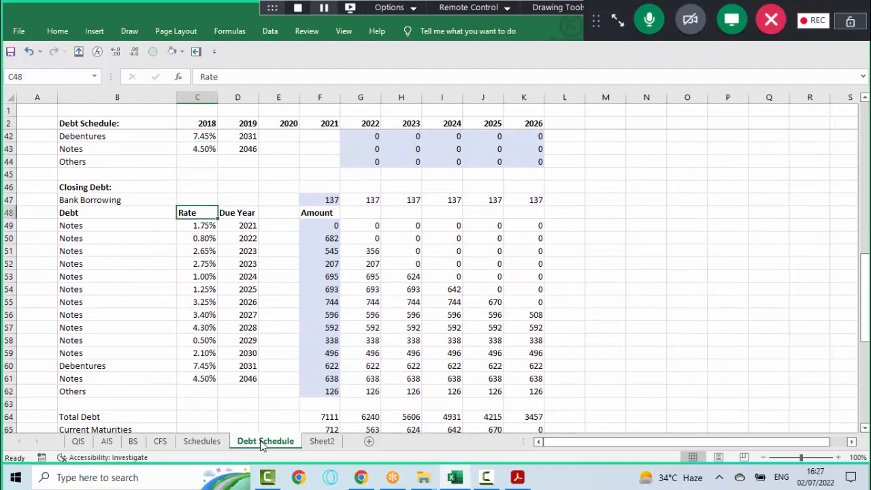
{"action": "key", "text": "ctrl+Down"}
{"action": "key", "text": "Down"}
{"action": "key", "text": "shift+space"}
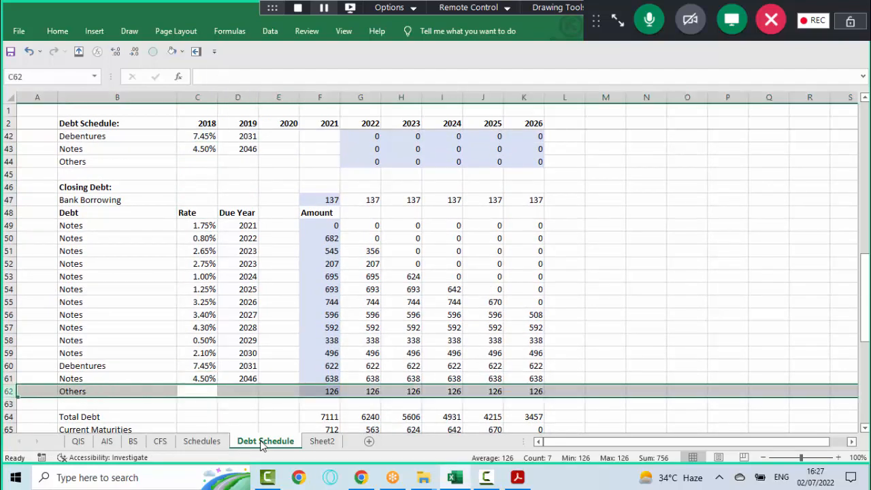
{"action": "key", "text": "Left"}
{"action": "key", "text": "Right"}
{"action": "key", "text": "Right"}
{"action": "key", "text": "Right"}
{"action": "key", "text": "Right"}
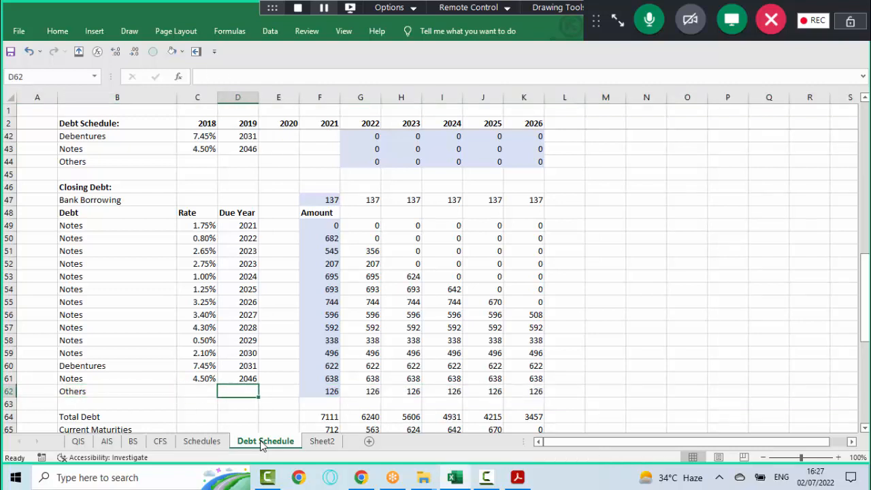
{"action": "key", "text": "ctrl+Left"}
{"action": "key", "text": "Right"}
{"action": "type", "text": "="}
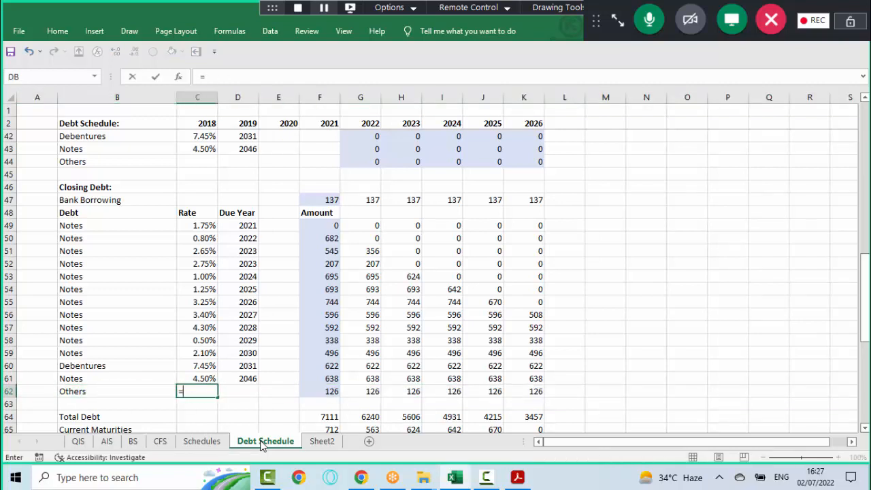
{"action": "type", "text": "aver"}
{"action": "key", "text": "Tab"}
{"action": "key", "text": "Up"}
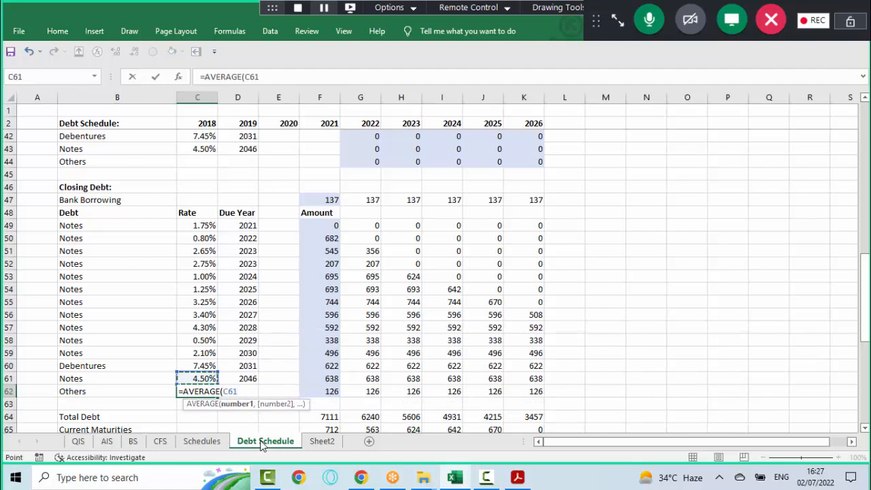
{"action": "key", "text": "ctrl+shift+Up"}
{"action": "key", "text": "shift+Down"}
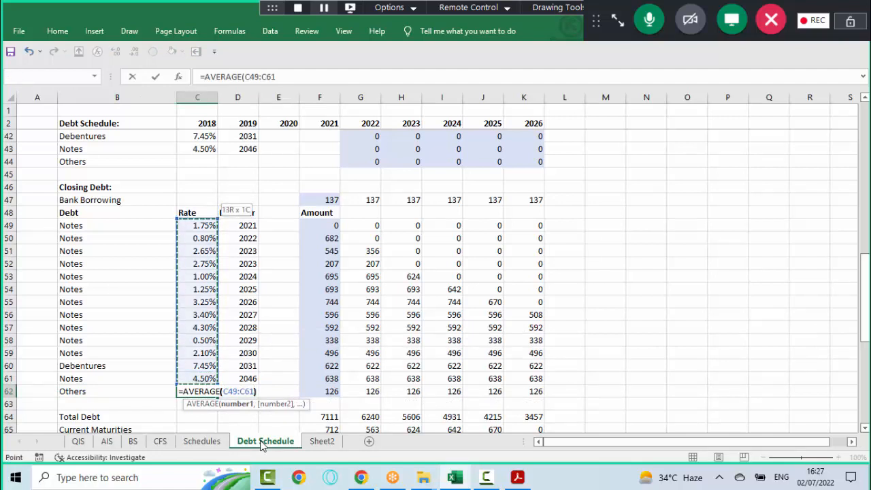
{"action": "type", "text": ")"}
{"action": "key", "text": "ctrl+Return"}
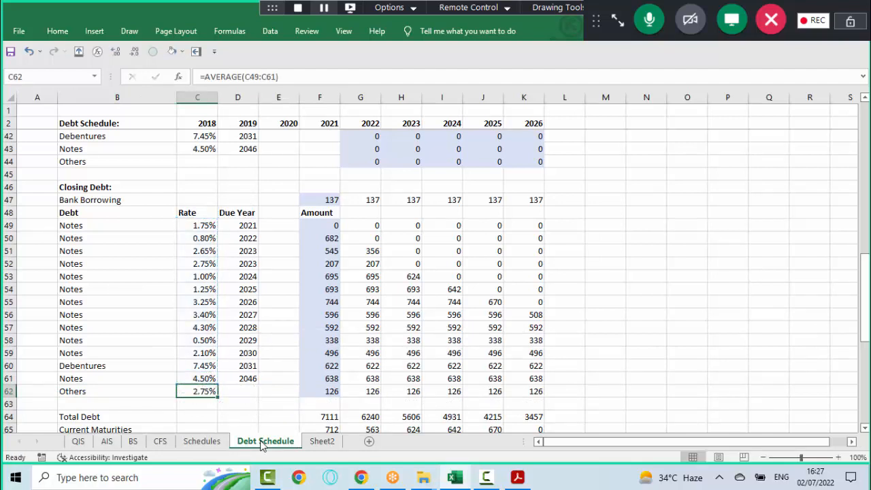
- Set the Bank Borrowing interest rate in C47 by linking it to the Others rate with =C62
{"action": "key", "text": "Up"}
{"action": "key", "text": "Up"}
{"action": "key", "text": "Up"}
{"action": "key", "text": "Up"}
{"action": "key", "text": "Up"}
{"action": "key", "text": "Up"}
{"action": "key", "text": "Up"}
{"action": "key", "text": "Up"}
{"action": "key", "text": "Up"}
{"action": "key", "text": "Up"}
{"action": "key", "text": "Up"}
{"action": "key", "text": "Up"}
{"action": "key", "text": "Up"}
{"action": "key", "text": "Up"}
{"action": "key", "text": "Up"}
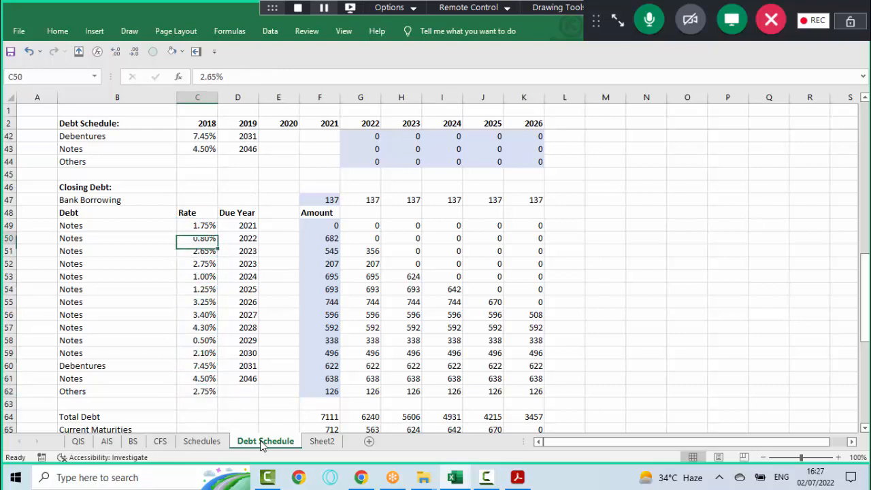
{"action": "key", "text": "shift+space"}
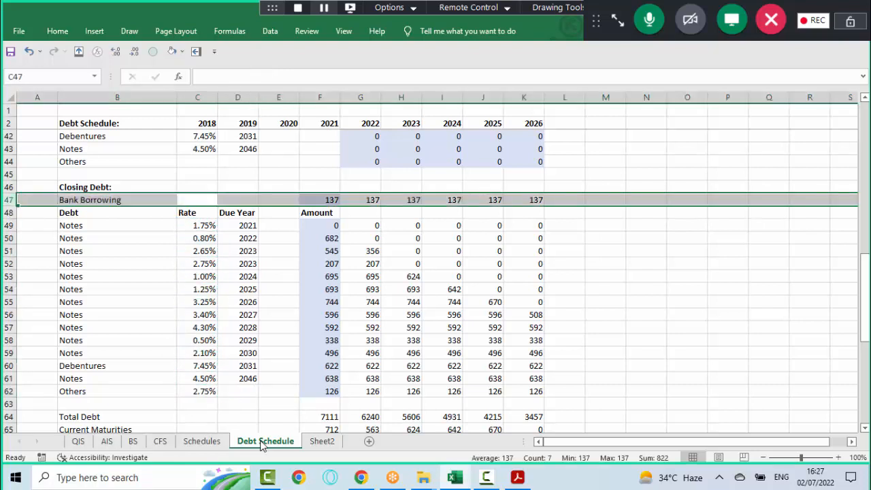
{"action": "key", "text": "Down"}
{"action": "key", "text": "Up"}
{"action": "type", "text": "="}
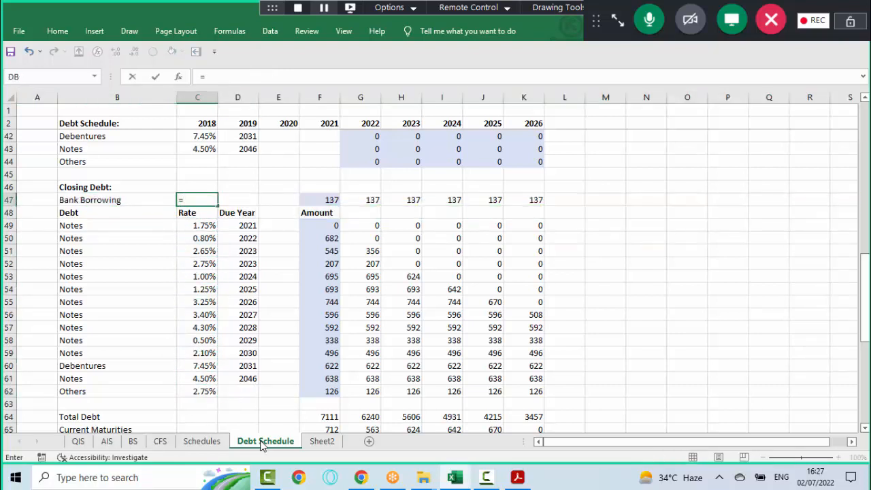
{"action": "key", "text": "Down"}
{"action": "key", "text": "Down"}
{"action": "key", "text": "Down"}
{"action": "key", "text": "Down"}
{"action": "key", "text": "Down"}
{"action": "key", "text": "Down"}
{"action": "key", "text": "Down"}
{"action": "key", "text": "Down"}
{"action": "key", "text": "Down"}
{"action": "key", "text": "Down"}
{"action": "key", "text": "Down"}
{"action": "key", "text": "Down"}
{"action": "key", "text": "Down"}
{"action": "key", "text": "Down"}
{"action": "key", "text": "Down"}
{"action": "key", "text": "ctrl+Return"}
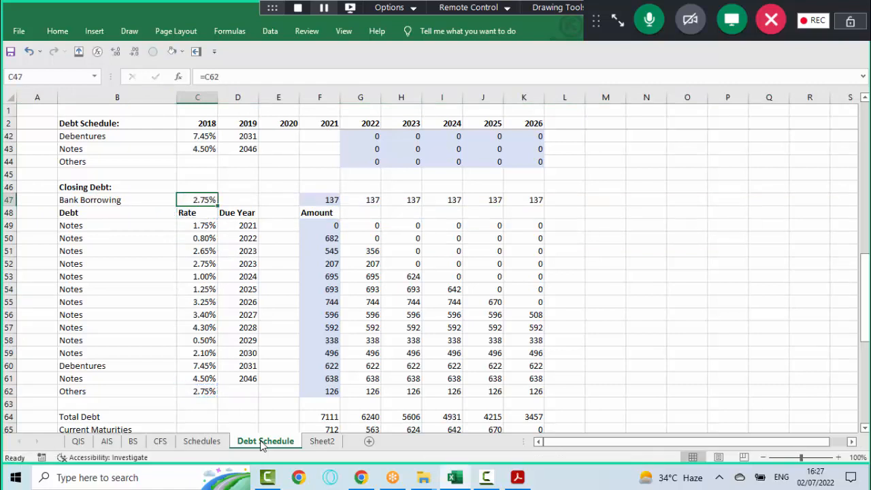
- Trace the Bank Borrowing rate to its source cell, examine that cell's formula without changing it, and return to C47
{"action": "key", "text": "ctrl+bracketleft"}
{"action": "key", "text": "F2"}
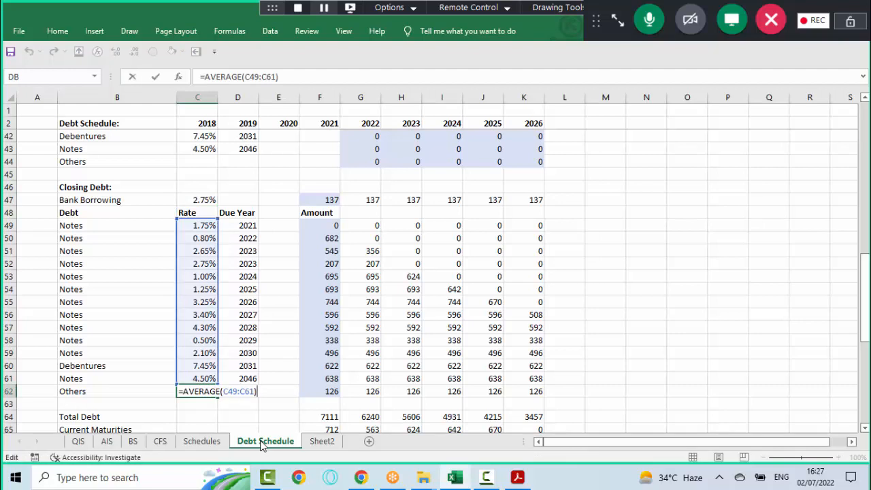
{"action": "key", "text": "Escape"}
{"action": "key", "text": "ctrl+Up"}
{"action": "key", "text": "ctrl+Up"}
{"action": "key", "text": "ctrl+Down"}
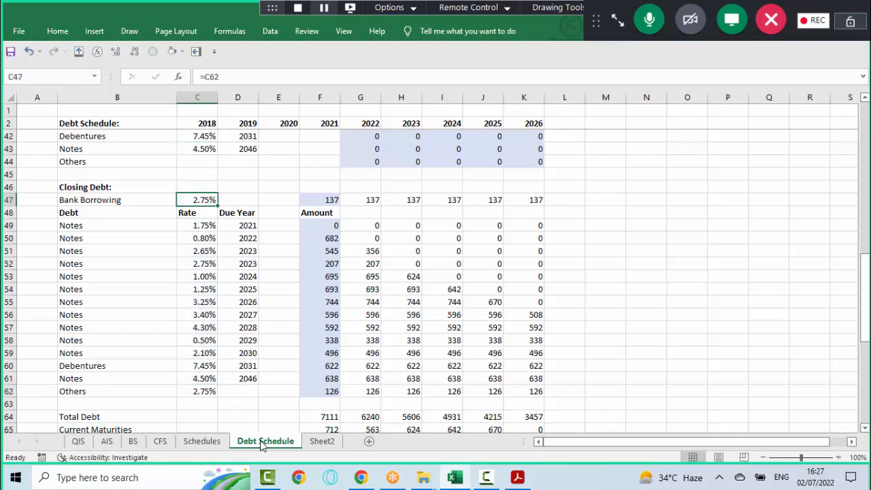
- Enter =AVERAGE(F47:G47)*$C47 in G70 as the 2022 interest expense for Bank Borrowing
{"action": "key", "text": "F2"}
{"action": "key", "text": "Escape"}
{"action": "key", "text": "ctrl+Right"}
{"action": "key", "text": "Right"}
{"action": "key", "text": "Down"}
{"action": "key", "text": "Down"}
{"action": "key", "text": "Down"}
{"action": "key", "text": "Down"}
{"action": "key", "text": "Down"}
{"action": "key", "text": "Down"}
{"action": "key", "text": "Down"}
{"action": "key", "text": "Down"}
{"action": "key", "text": "Down"}
{"action": "key", "text": "Down"}
{"action": "key", "text": "Down"}
{"action": "key", "text": "Down"}
{"action": "key", "text": "Down"}
{"action": "key", "text": "Down"}
{"action": "key", "text": "Down"}
{"action": "key", "text": "Down"}
{"action": "key", "text": "Down"}
{"action": "key", "text": "Down"}
{"action": "key", "text": "Down"}
{"action": "key", "text": "Down"}
{"action": "key", "text": "Down"}
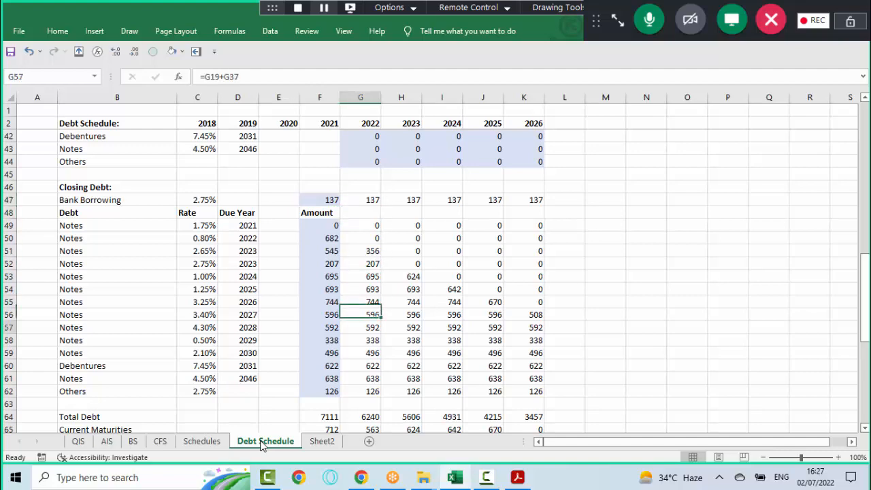
{"action": "key", "text": "Down"}
{"action": "key", "text": "Down"}
{"action": "key", "text": "Down"}
{"action": "key", "text": "Down"}
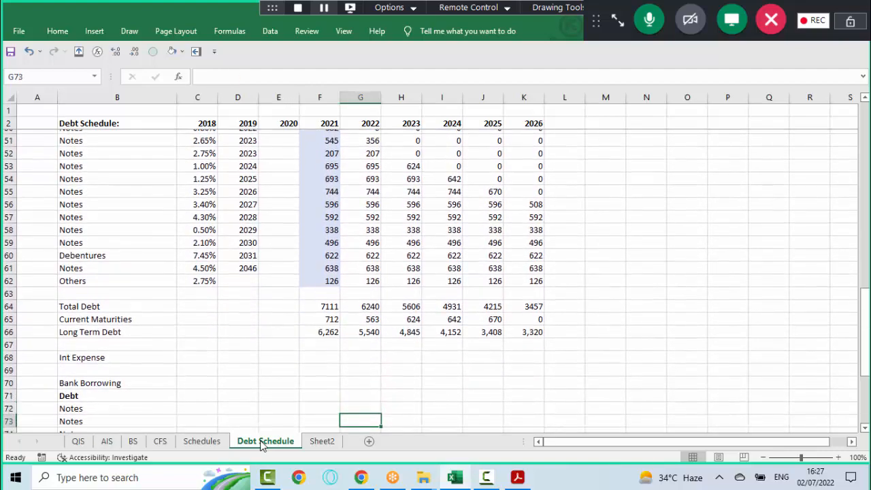
{"action": "key", "text": "Up"}
{"action": "key", "text": "Up"}
{"action": "key", "text": "Up"}
{"action": "key", "text": "Up"}
{"action": "key", "text": "Up"}
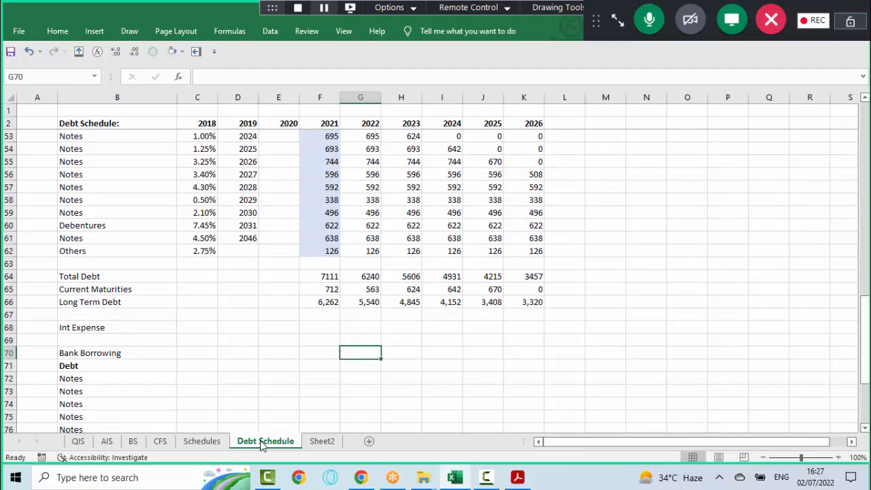
{"action": "type", "text": "=ave"}
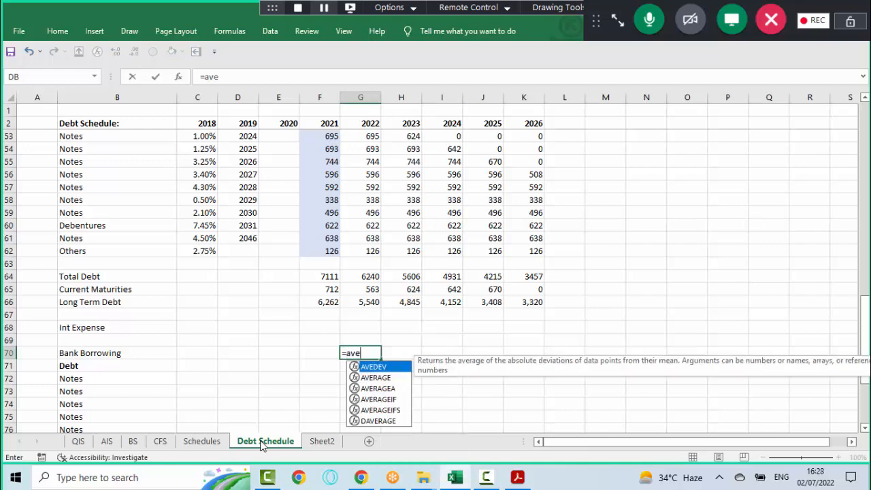
{"action": "type", "text": "r"}
{"action": "key", "text": "Tab"}
{"action": "key", "text": "ctrl+Up"}
{"action": "key", "text": "ctrl+Up"}
{"action": "key", "text": "ctrl+Up"}
{"action": "key", "text": "ctrl+Up"}
{"action": "key", "text": "ctrl+Up"}
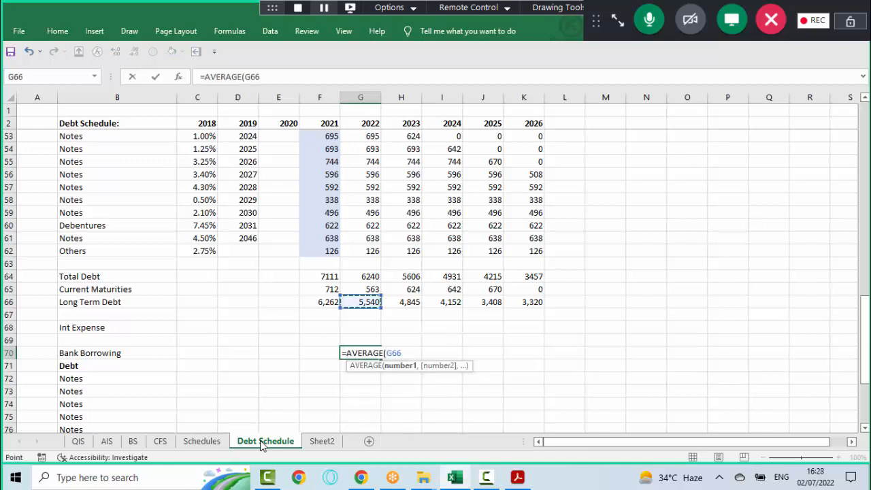
{"action": "key", "text": "Left"}
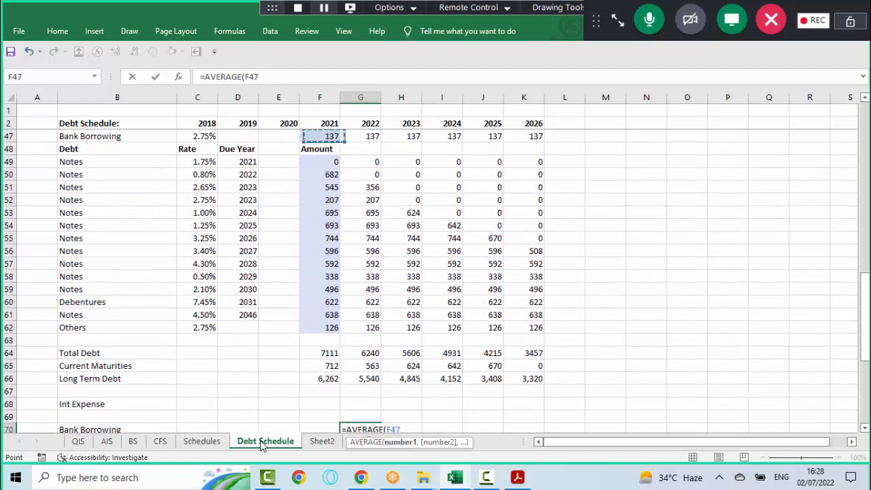
{"action": "key", "text": "Right"}
{"action": "key", "text": "Up"}
{"action": "key", "text": "Down"}
{"action": "key", "text": "shift+Left"}
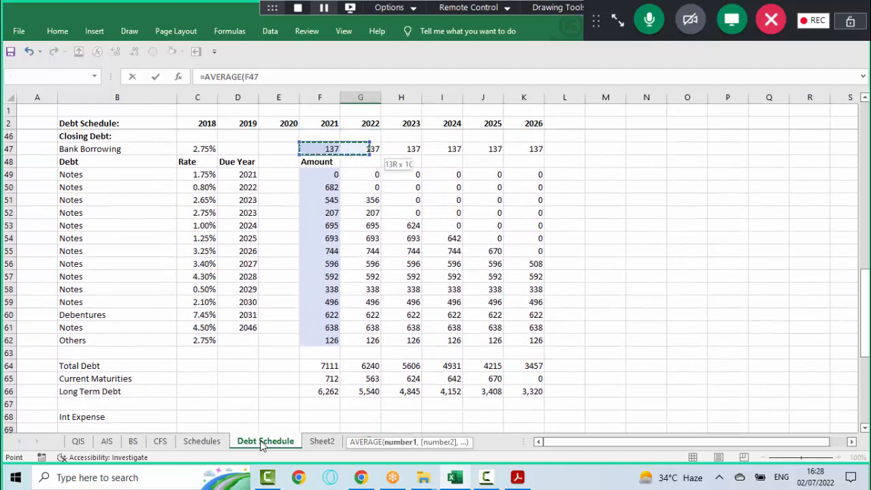
{"action": "type", "text": ")*"}
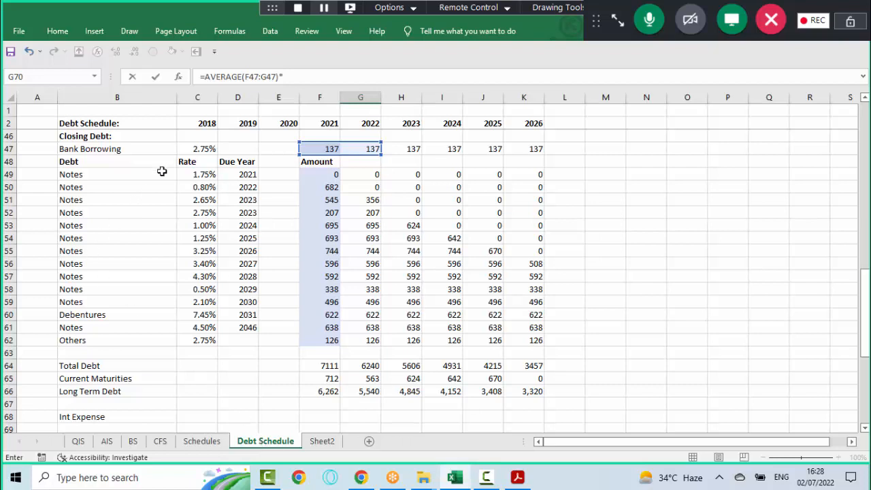
{"action": "left_click", "coordinate": [203, 144]}
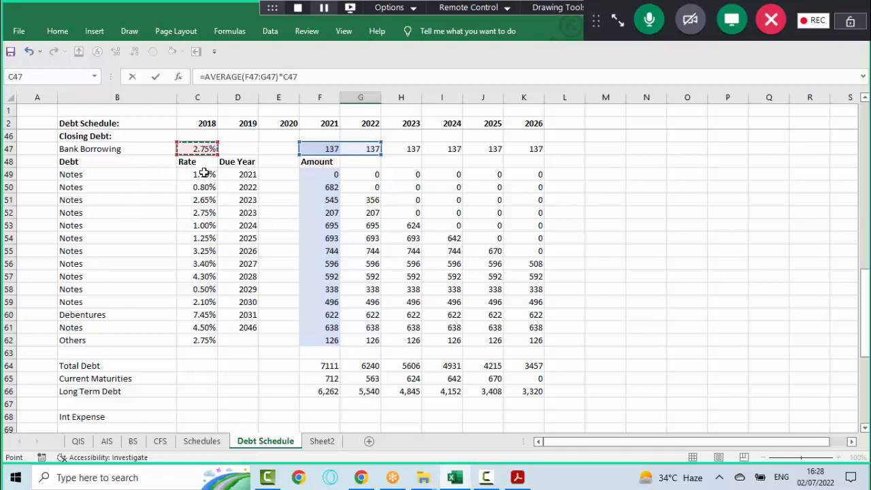
{"action": "key", "text": "Right"}
{"action": "key", "text": "Left"}
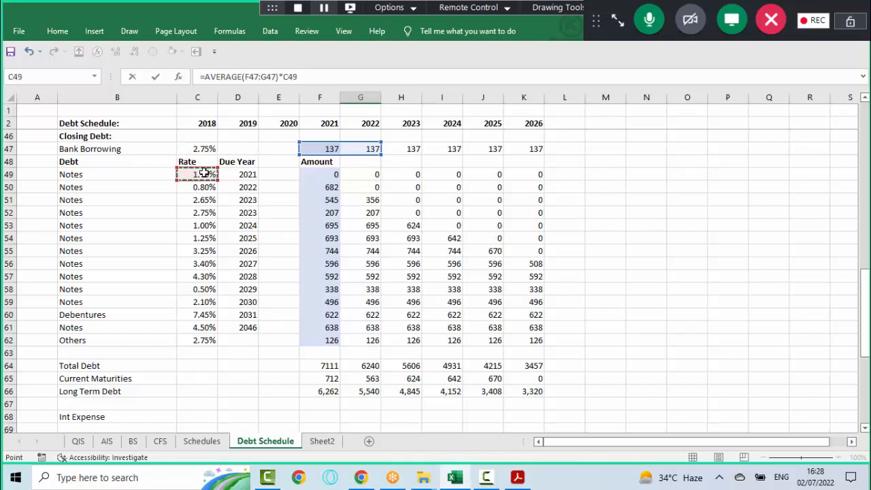
{"action": "key", "text": "F4"}
{"action": "key", "text": "F4"}
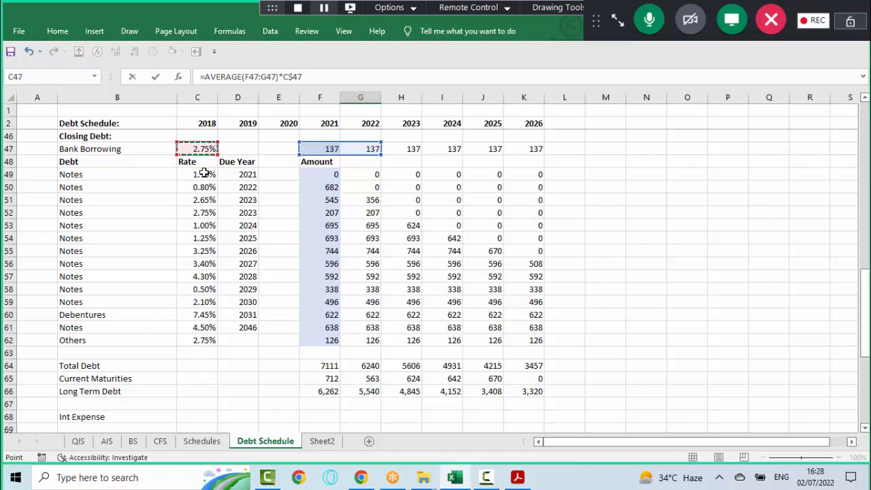
{"action": "key", "text": "F4"}
{"action": "key", "text": "Return"}
- Fill the Bank Borrowing interest formula from G70 across to K70 and format the range as numbers with two decimals
{"action": "key", "text": "Up"}
{"action": "key", "text": "shift+Right"}
{"action": "key", "text": "shift+Right"}
{"action": "key", "text": "shift+Right"}
{"action": "key", "text": "shift+Right"}
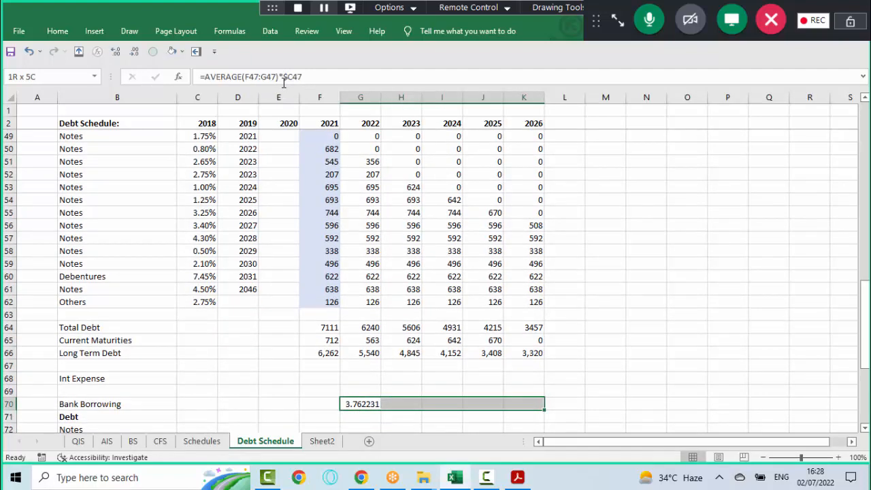
{"action": "key", "text": "ctrl+r"}
{"action": "key", "text": "ctrl+shift+1"}
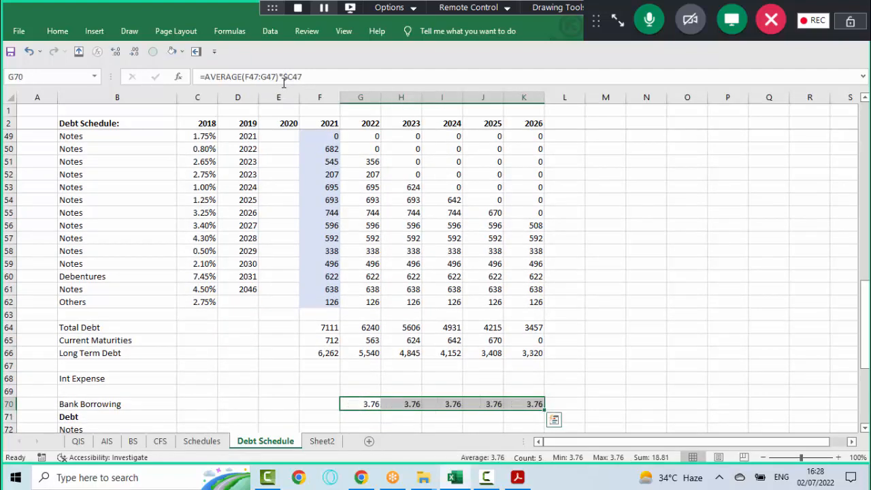
- Copy the Bank Borrowing interest formulas in G70:K70 for the debt rows below
{"action": "key", "text": "ctrl+c"}
{"action": "key", "text": "Down"}
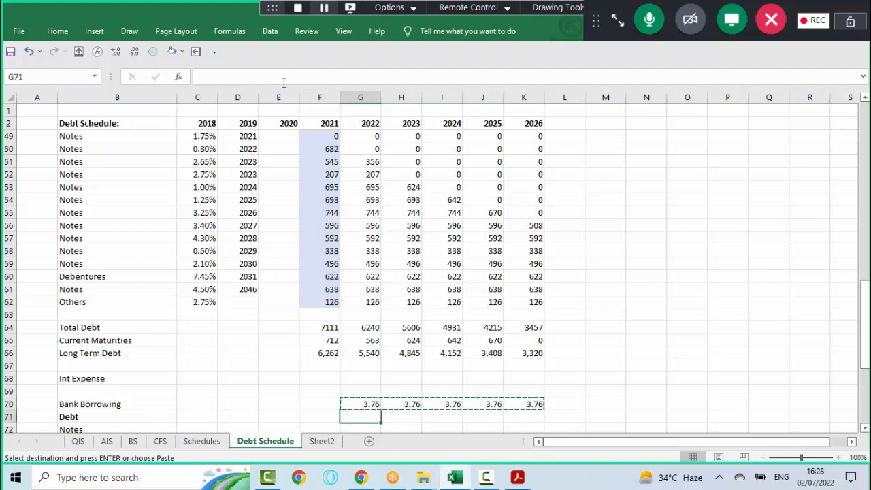
- Paste the copied interest formula into the 2022–2026 cells of every debt item, G72:K85
{"action": "key", "text": "Down"}
{"action": "key", "text": "shift+Down"}
{"action": "key", "text": "shift+Down"}
{"action": "key", "text": "shift+Down"}
{"action": "key", "text": "shift+Down"}
{"action": "key", "text": "shift+Down"}
{"action": "key", "text": "shift+Down"}
{"action": "key", "text": "shift+Down"}
{"action": "key", "text": "shift+Down"}
{"action": "key", "text": "shift+Down"}
{"action": "key", "text": "shift+Down"}
{"action": "key", "text": "shift+Down"}
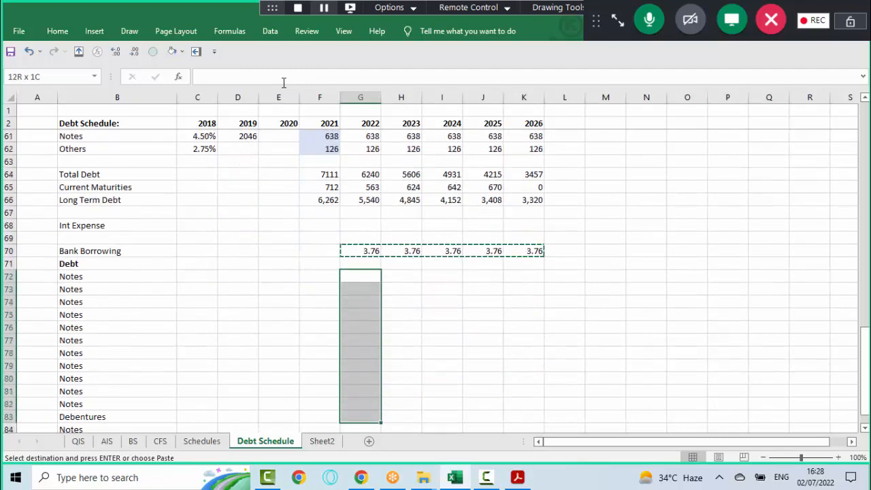
{"action": "key", "text": "shift+Down"}
{"action": "key", "text": "shift+Down"}
{"action": "key", "text": "shift+Right"}
{"action": "key", "text": "shift+Right"}
{"action": "key", "text": "shift+Right"}
{"action": "key", "text": "shift+Right"}
{"action": "key", "text": "Return"}
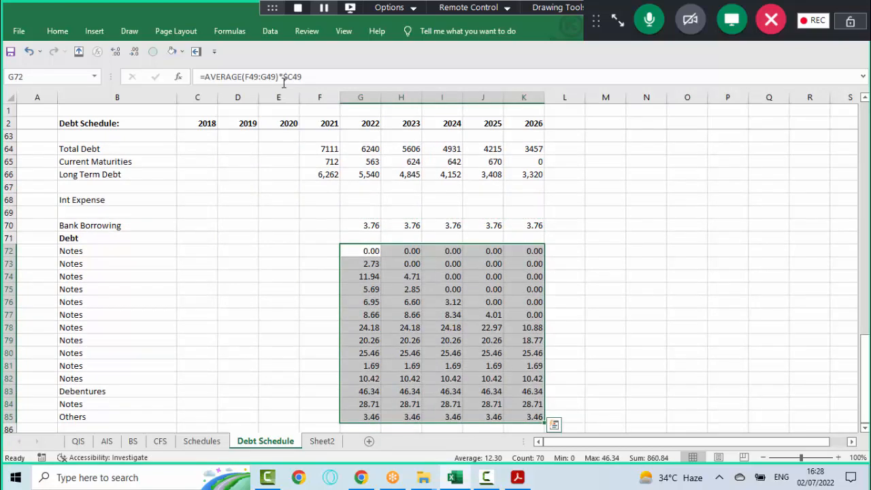
- In G86, total the 2022 interest with =SUM(G70,G72:G85)
{"action": "key", "text": "ctrl+Down"}
{"action": "key", "text": "Down"}
{"action": "key", "text": "alt+equal"}
{"action": "key", "text": "Up"}
{"action": "key", "text": "Up"}
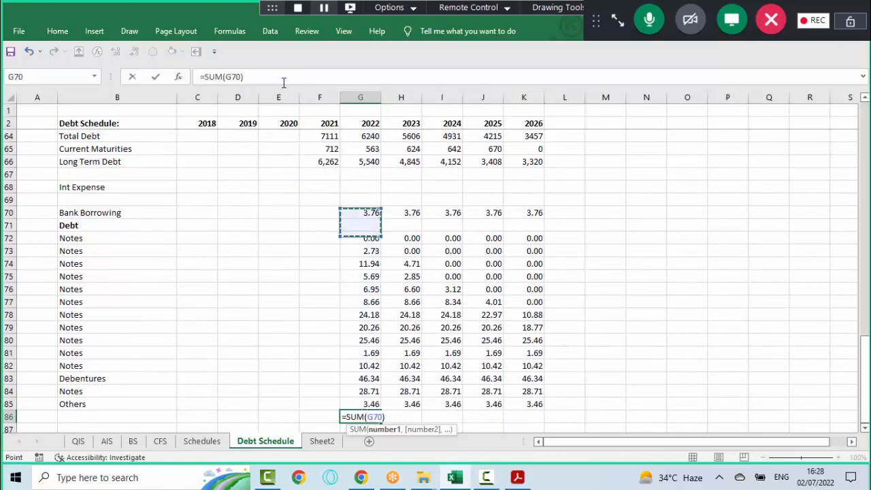
{"action": "type", "text": ","}
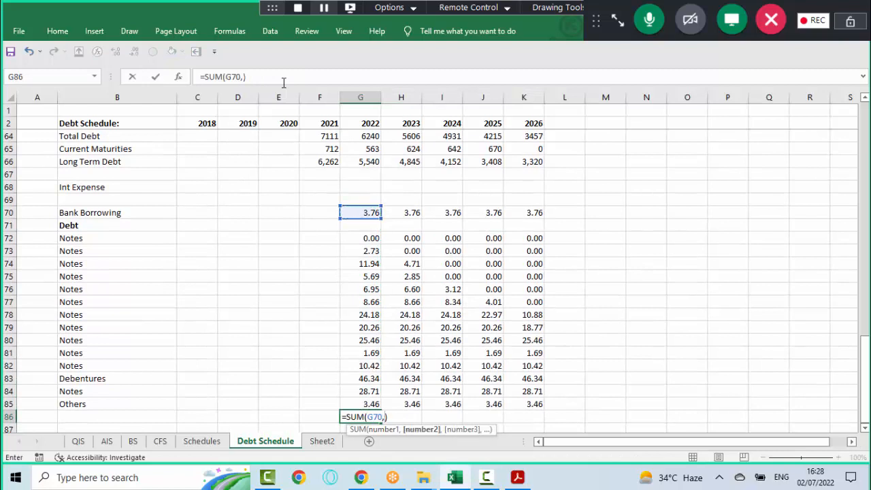
{"action": "key", "text": "Up"}
{"action": "key", "text": "ctrl+shift+Up"}
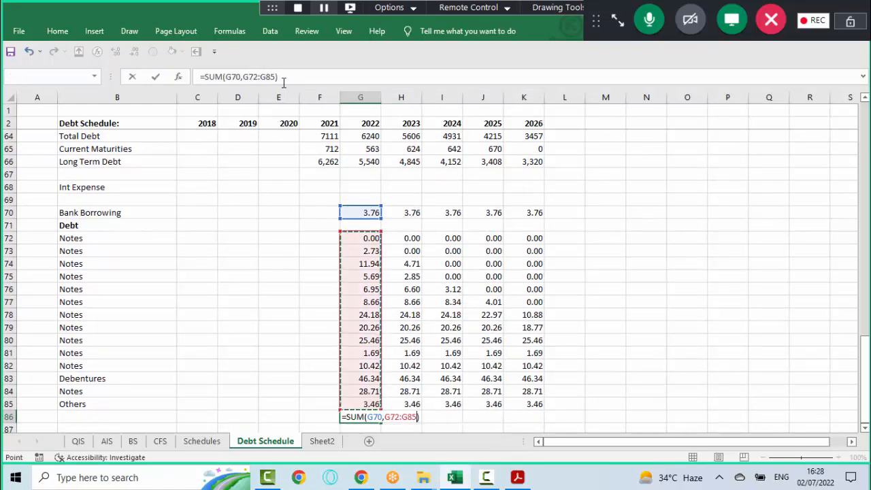
{"action": "key", "text": "Return"}
- Fill the interest total across to K86 for 2026 and insert a blank row above the totals
{"action": "key", "text": "Up"}
{"action": "key", "text": "shift+Right"}
{"action": "key", "text": "shift+Right"}
{"action": "key", "text": "shift+Right"}
{"action": "key", "text": "shift+Right"}
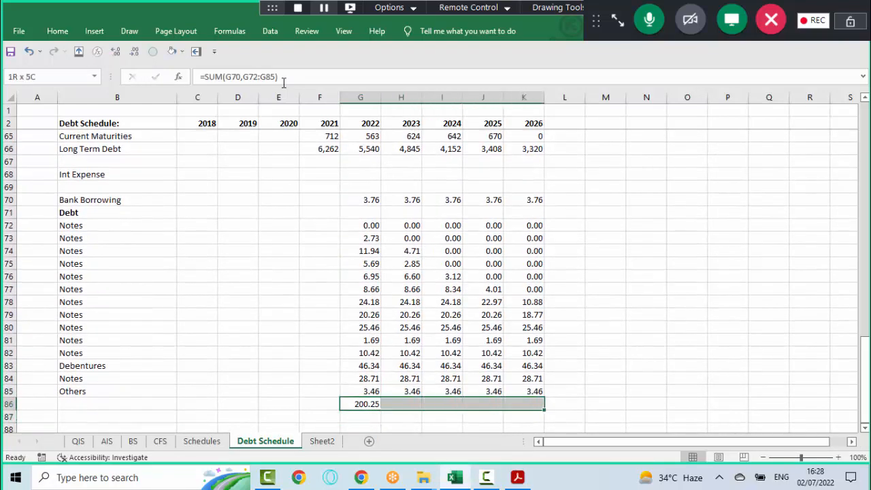
{"action": "key", "text": "ctrl+r"}
{"action": "key", "text": "shift+BackSpace"}
{"action": "key", "text": "alt"}
{"action": "key", "text": "h"}
{"action": "key", "text": "i"}
{"action": "key", "text": "r"}
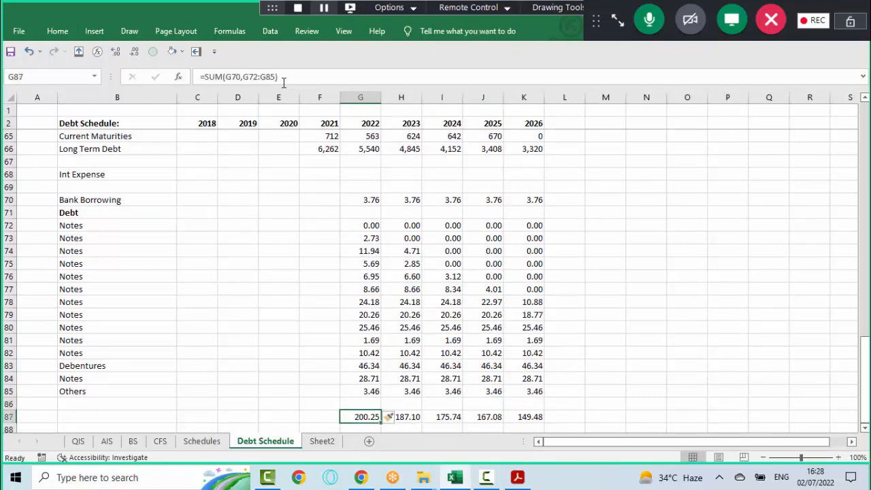
- Label the totals row "Total Int Exp" in B87
{"action": "key", "text": "Home"}
{"action": "key", "text": "Right"}
{"action": "type", "text": "Total "}
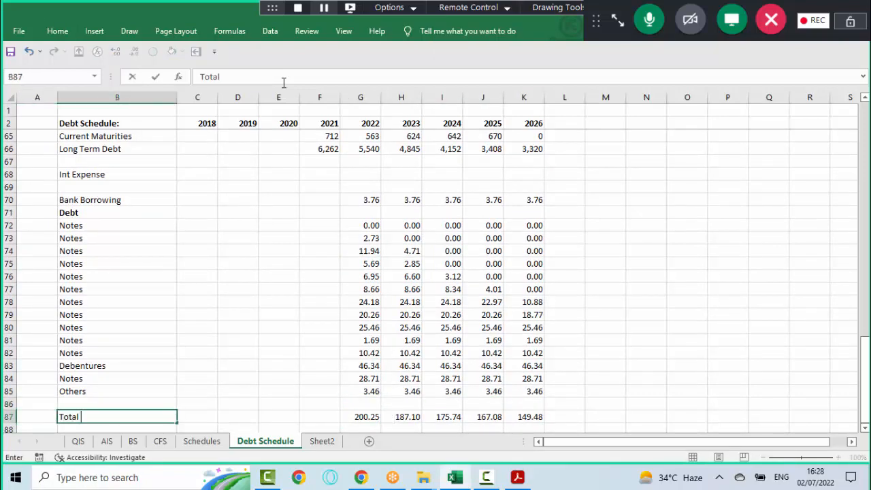
{"action": "type", "text": "Int Exp"}
{"action": "key", "text": "Return"}
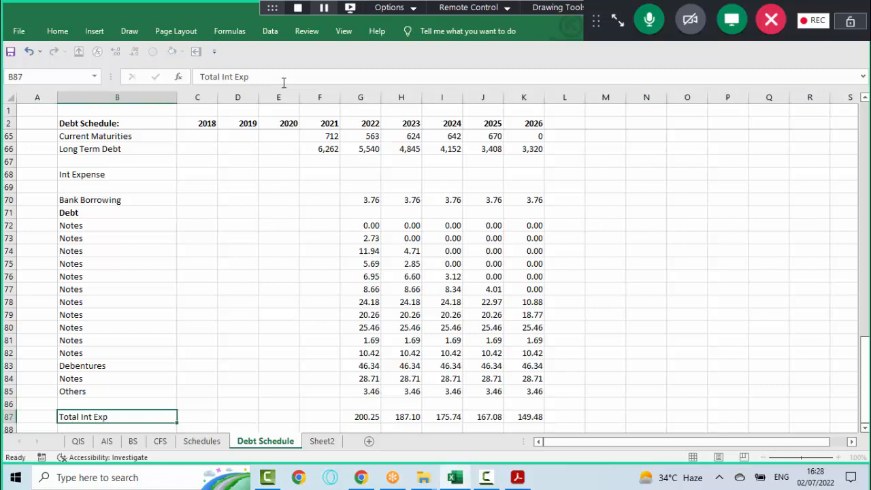
- Make the Total Int Exp row bold and show its 2022–2026 figures without decimals
{"action": "key", "text": "Up"}
{"action": "key", "text": "shift+space"}
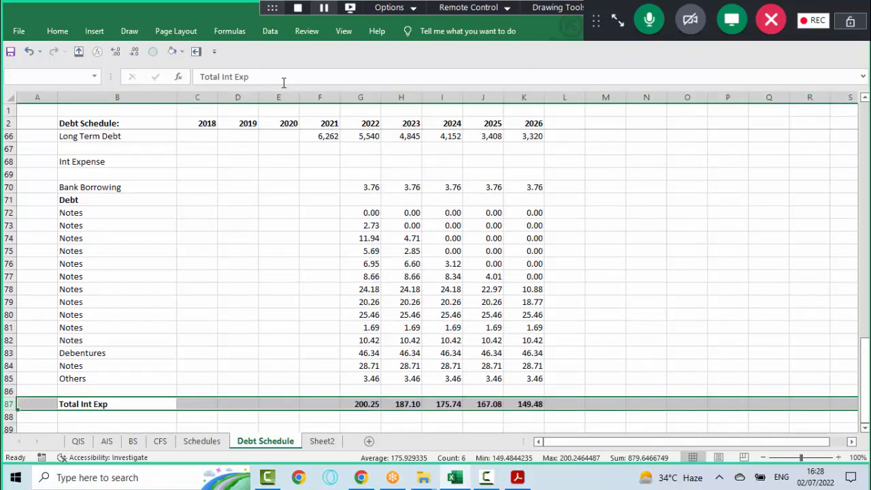
{"action": "key", "text": "ctrl+Right"}
{"action": "key", "text": "ctrl+shift+Right"}
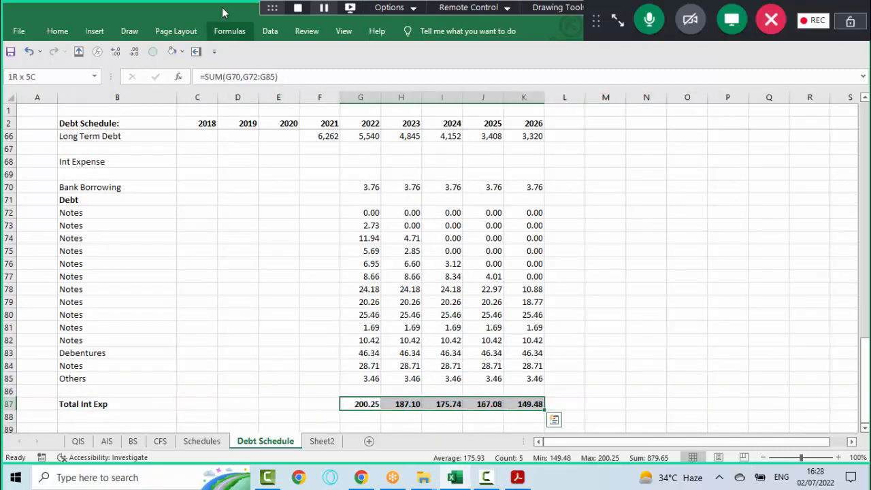
{"action": "left_click", "coordinate": [135, 53]}
{"action": "left_click", "coordinate": [135, 53]}
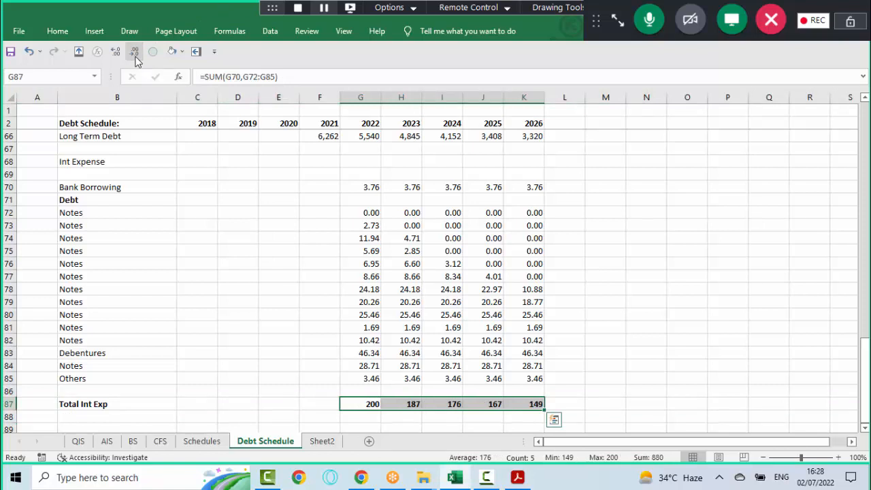
{"action": "key", "text": "ctrl+shift+Left"}
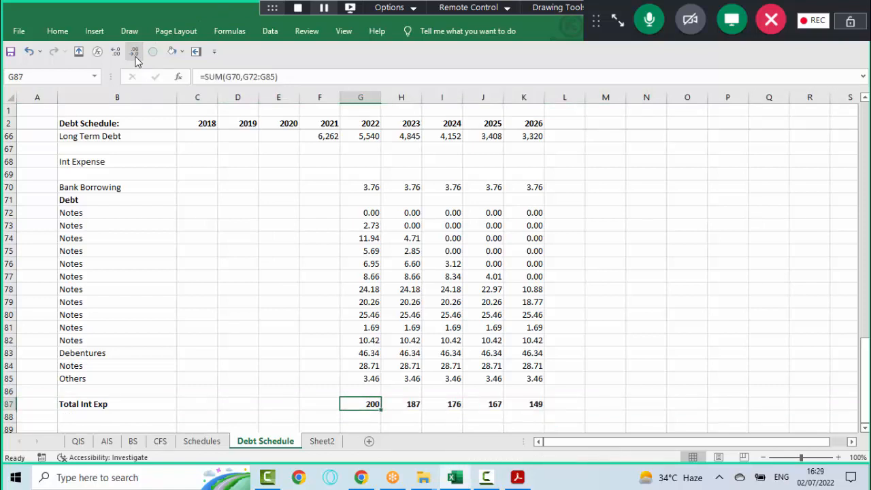
- Examine the 2022 Bank Borrowing interest formula in G70 and expand the meeting chat panel
{"action": "key", "text": "ctrl+Up"}
{"action": "key", "text": "ctrl+Up"}
{"action": "key", "text": "ctrl+Up"}
{"action": "key", "text": "F2"}
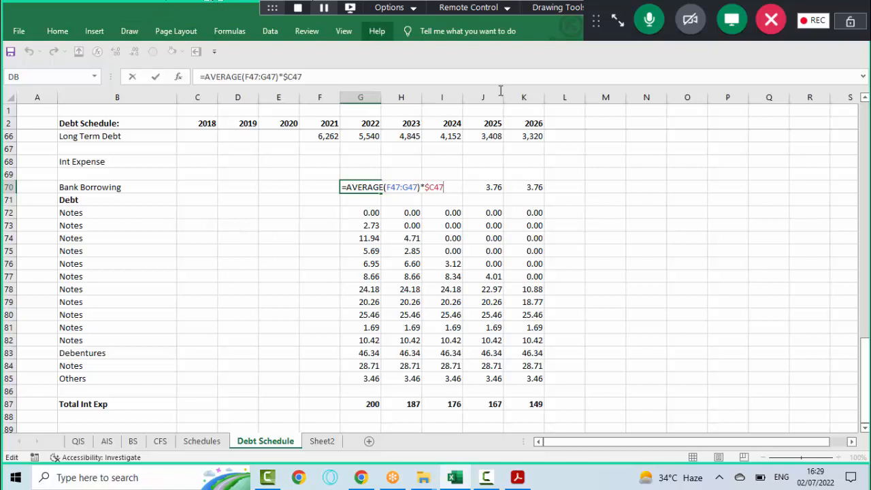
{"action": "left_click", "coordinate": [615, 26]}
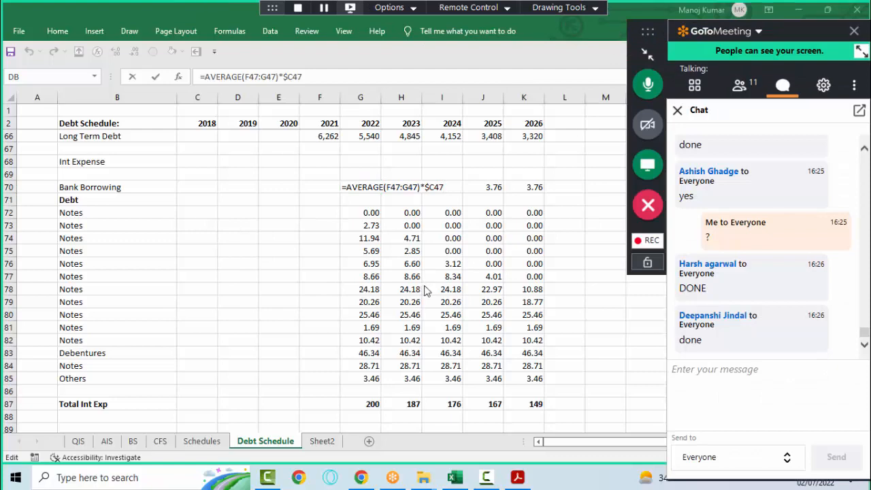
{"action": "key", "text": "Escape"}
- Trace the Bank Borrowing rate in C47 to its source and examine the formula behind the Others rate
{"action": "key", "text": "Left"}
{"action": "key", "text": "Left"}
{"action": "key", "text": "Left"}
{"action": "key", "text": "Left"}
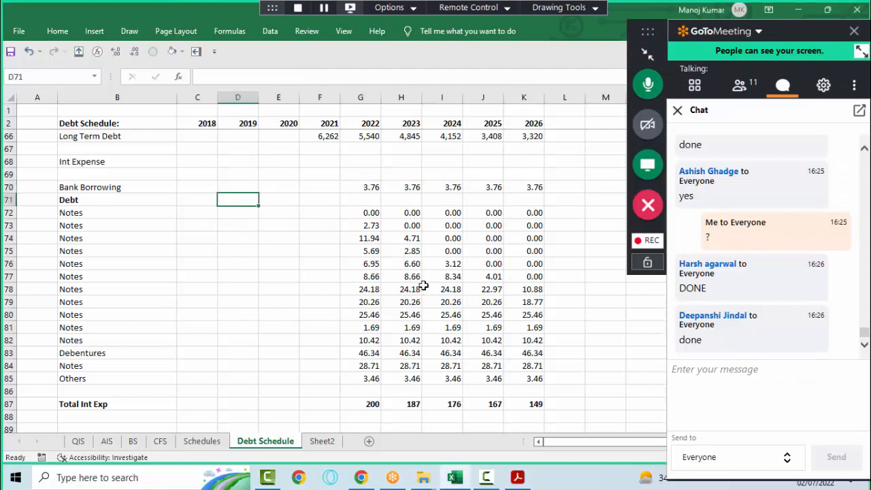
{"action": "key", "text": "Up"}
{"action": "key", "text": "Up"}
{"action": "key", "text": "Up"}
{"action": "key", "text": "Up"}
{"action": "key", "text": "Up"}
{"action": "key", "text": "Up"}
{"action": "key", "text": "Up"}
{"action": "key", "text": "Up"}
{"action": "key", "text": "Up"}
{"action": "key", "text": "Up"}
{"action": "key", "text": "Up"}
{"action": "key", "text": "Up"}
{"action": "key", "text": "Up"}
{"action": "key", "text": "Up"}
{"action": "key", "text": "Up"}
{"action": "key", "text": "Up"}
{"action": "key", "text": "Up"}
{"action": "key", "text": "Up"}
{"action": "key", "text": "Up"}
{"action": "key", "text": "Up"}
{"action": "key", "text": "Up"}
{"action": "key", "text": "Down"}
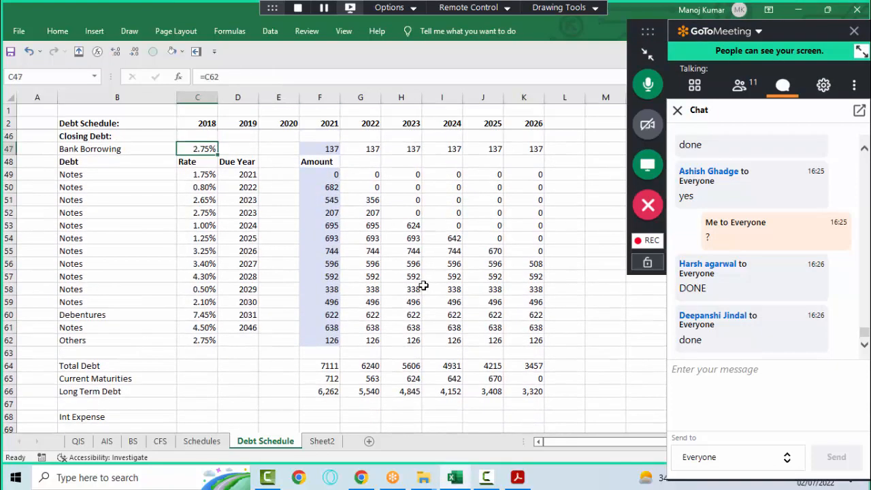
{"action": "key", "text": "ctrl+bracketleft"}
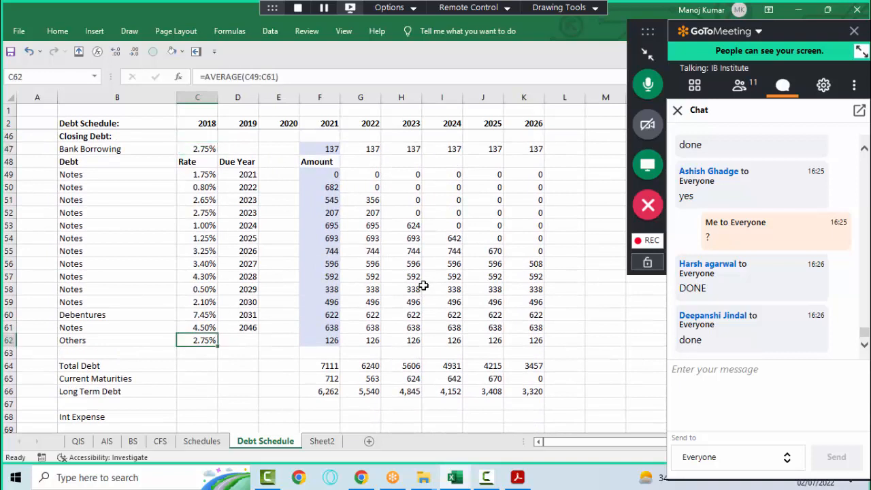
{"action": "key", "text": "F2"}
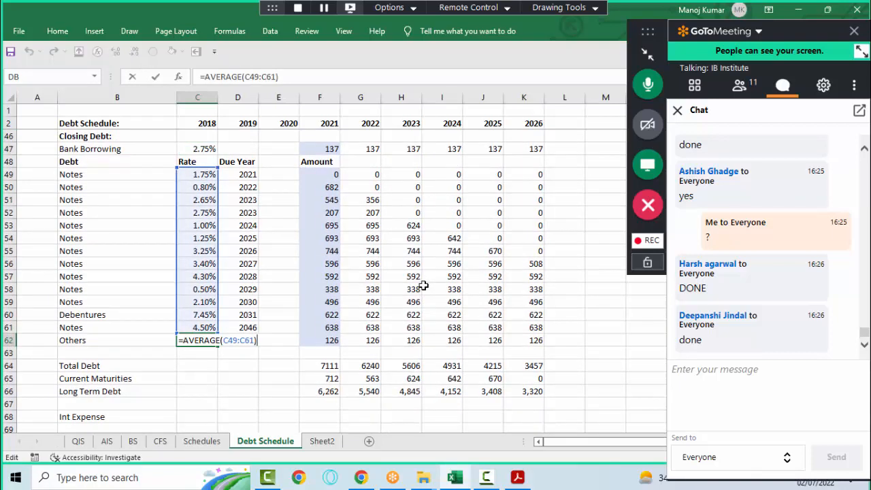
{"action": "key", "text": "Escape"}
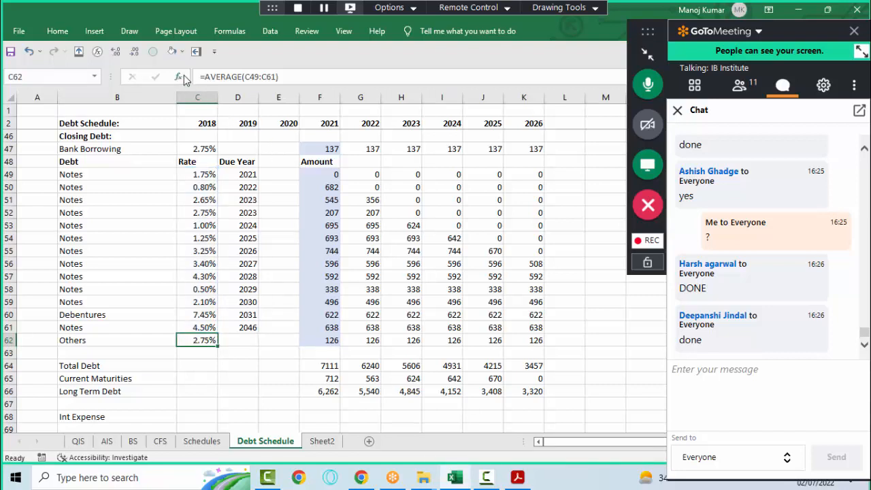
- Shade the Others and Bank Borrowing rate cells, C62 and C47, light blue
{"action": "key", "text": "ctrl+Up"}
{"action": "key", "text": "ctrl+Up"}
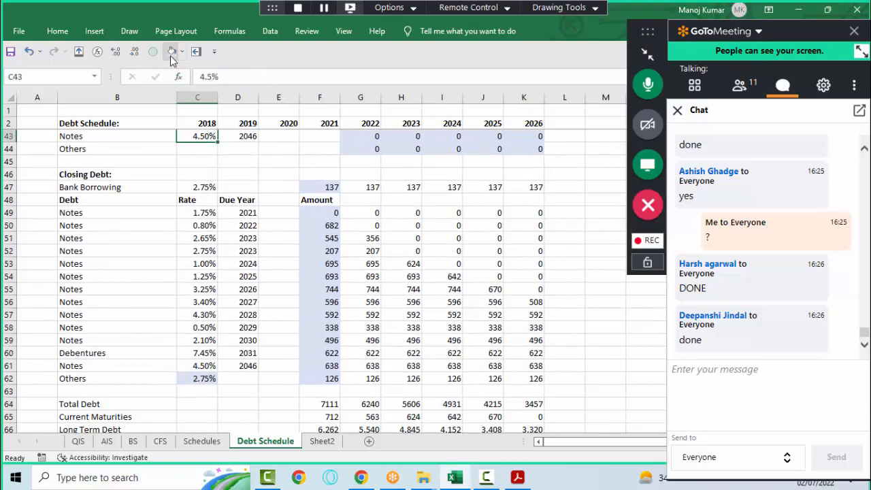
{"action": "key", "text": "ctrl+Down"}
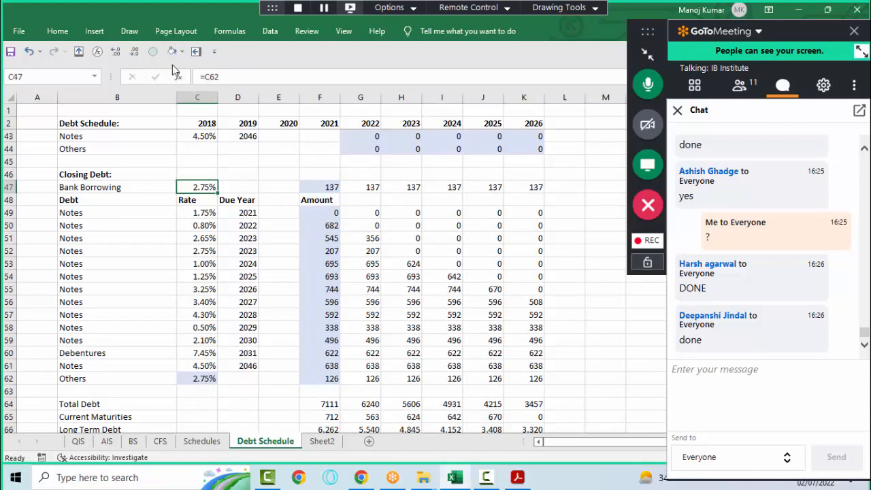
{"action": "left_click", "coordinate": [173, 54]}
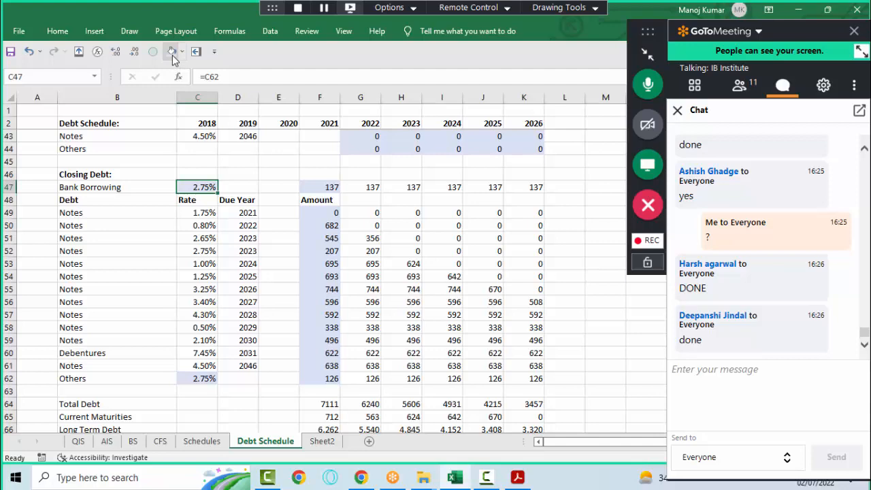
- Return to the interest section and examine the cell references in the 2022 Bank Borrowing interest formula
{"action": "key", "text": "Down"}
{"action": "key", "text": "Down"}
{"action": "key", "text": "Down"}
{"action": "key", "text": "Down"}
{"action": "key", "text": "Down"}
{"action": "key", "text": "Down"}
{"action": "key", "text": "Down"}
{"action": "key", "text": "Down"}
{"action": "key", "text": "Down"}
{"action": "key", "text": "Down"}
{"action": "key", "text": "Down"}
{"action": "key", "text": "Down"}
{"action": "key", "text": "Down"}
{"action": "key", "text": "Down"}
{"action": "key", "text": "Down"}
{"action": "key", "text": "Down"}
{"action": "key", "text": "Down"}
{"action": "key", "text": "Down"}
{"action": "key", "text": "Down"}
{"action": "key", "text": "Down"}
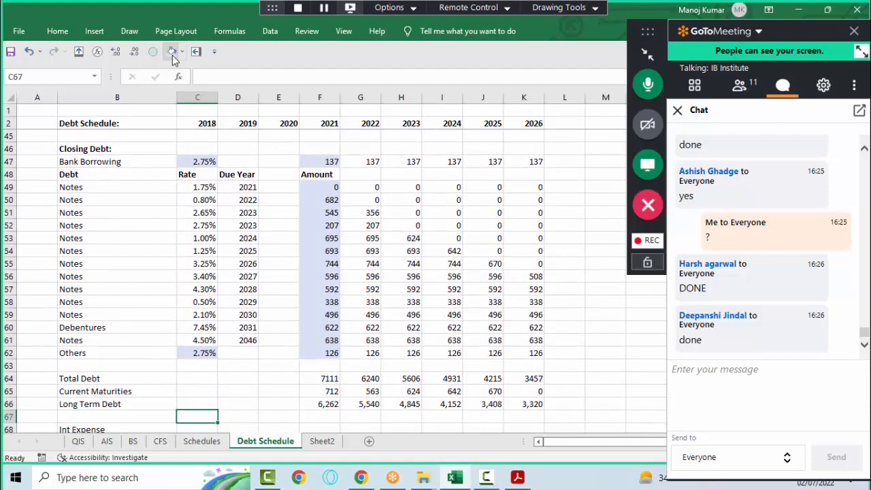
{"action": "key", "text": "Down"}
{"action": "key", "text": "Right"}
{"action": "key", "text": "Right"}
{"action": "key", "text": "Right"}
{"action": "key", "text": "Right"}
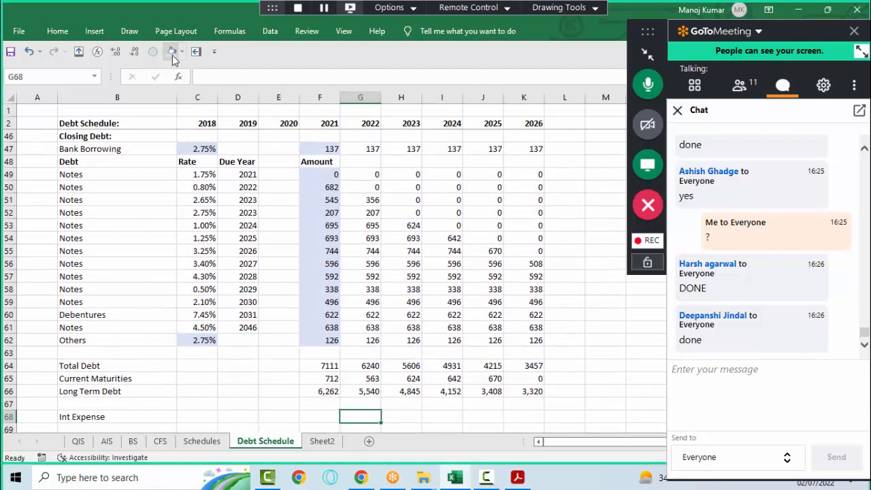
{"action": "key", "text": "Down"}
{"action": "key", "text": "Down"}
{"action": "key", "text": "Down"}
{"action": "key", "text": "Up"}
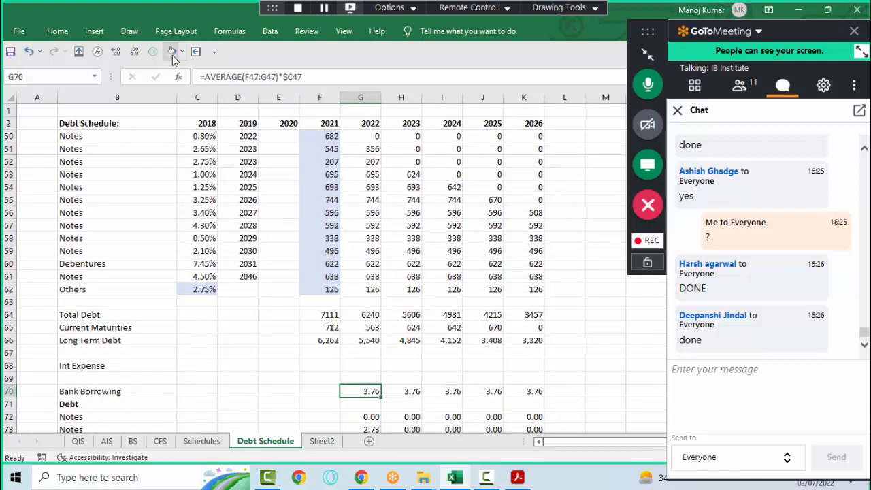
{"action": "key", "text": "F2"}
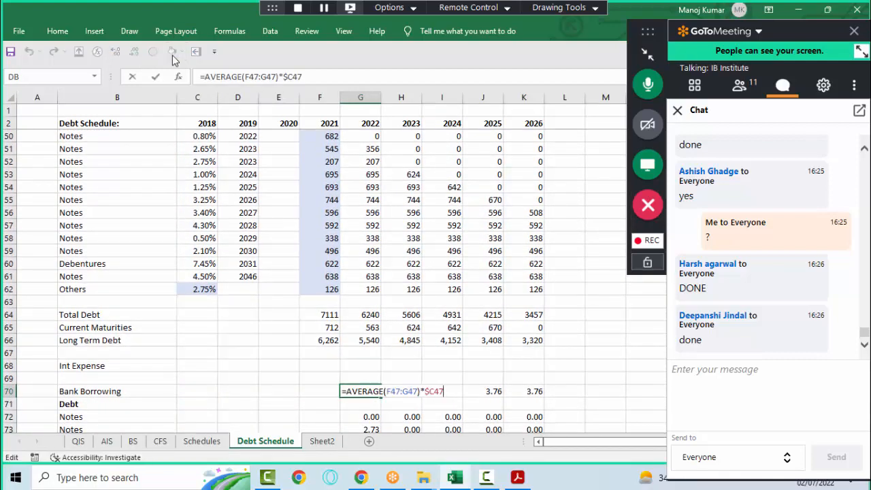
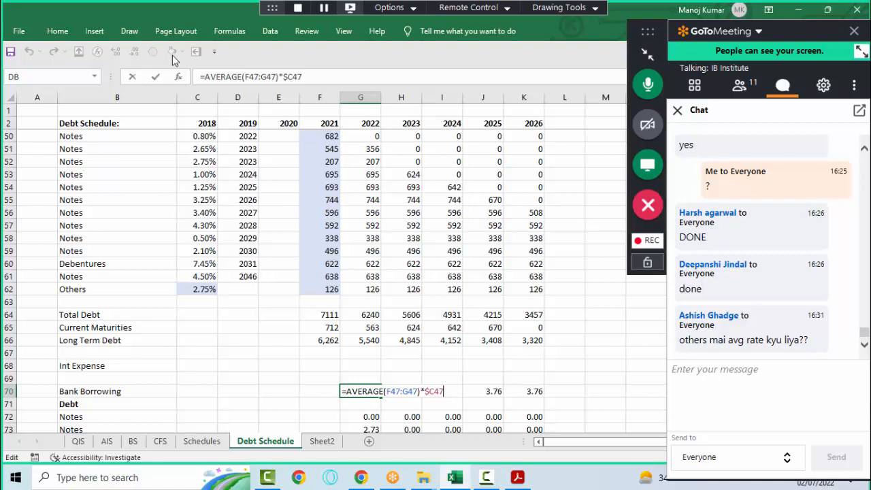
{"action": "key", "text": "ctrl+Return"}
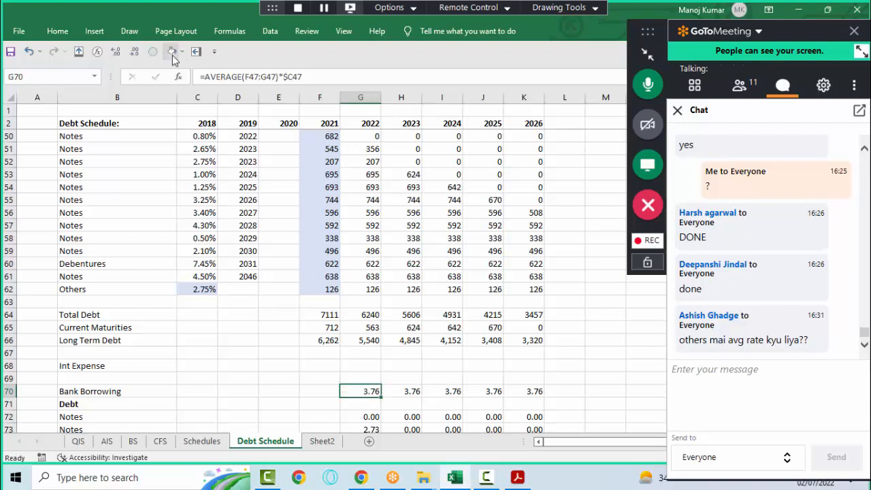
- Review the interest figures of the individual debt items down to the Total Int Exp row
{"action": "key", "text": "Down"}
{"action": "key", "text": "Down"}
{"action": "scroll", "coordinate": [172, 55], "scroll_direction": "down", "scroll_amount": 1}
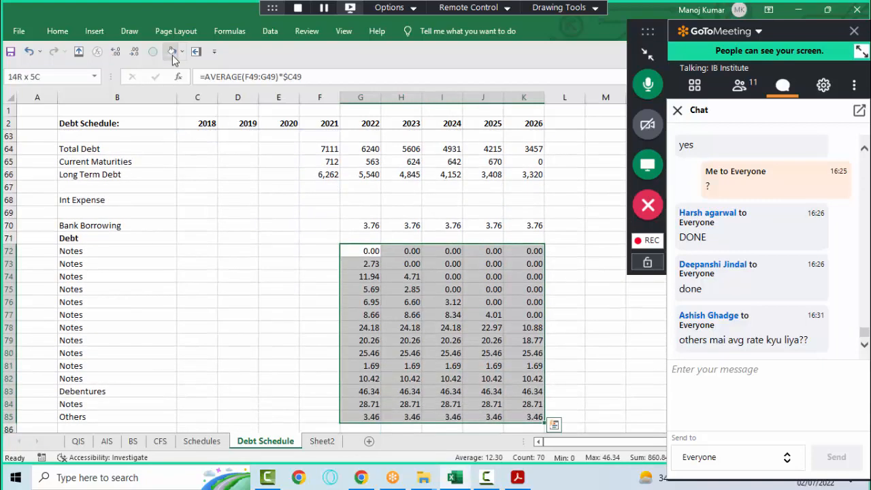
{"action": "key", "text": "Down"}
{"action": "key", "text": "Down"}
{"action": "key", "text": "Down"}
{"action": "key", "text": "Down"}
{"action": "key", "text": "ctrl+Down"}
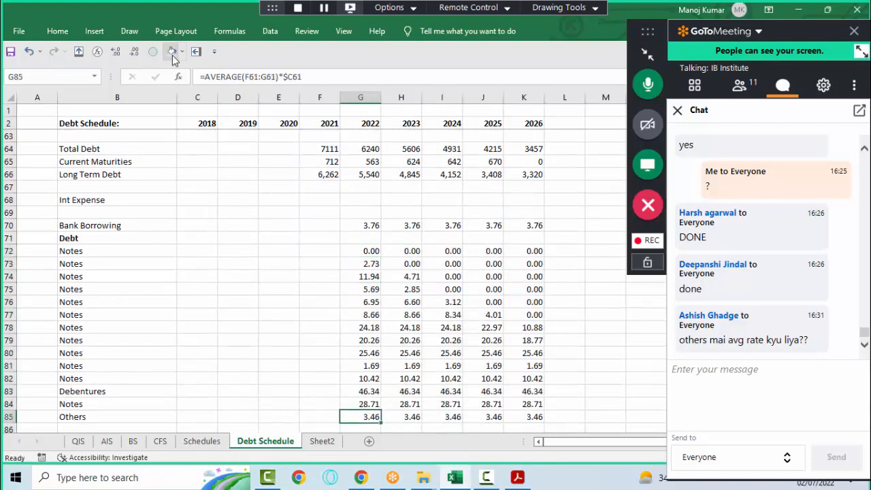
{"action": "key", "text": "ctrl+Down"}
{"action": "key", "text": "ctrl+shift+Right"}
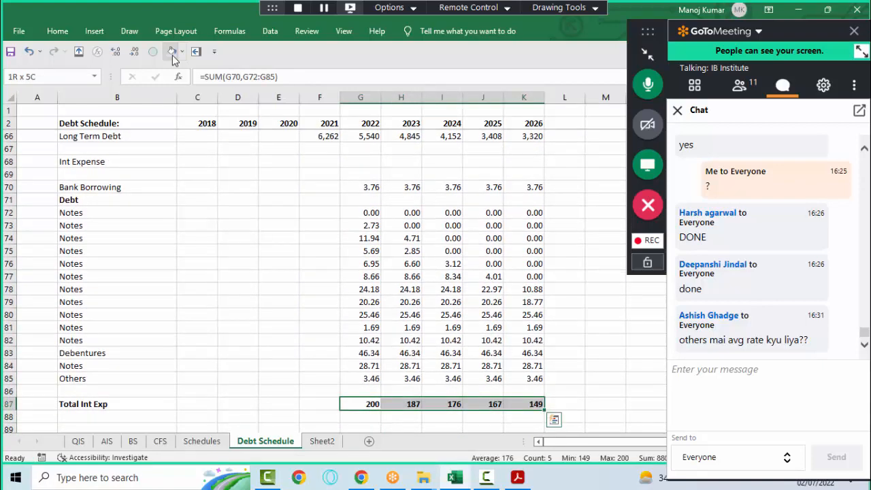
- Clear the forecast Interest expense row on the AIS sheet and link 2022 in G8 to Total Int Exp, 'Debt Schedule'!G87
{"action": "left_click", "coordinate": [106, 441]}
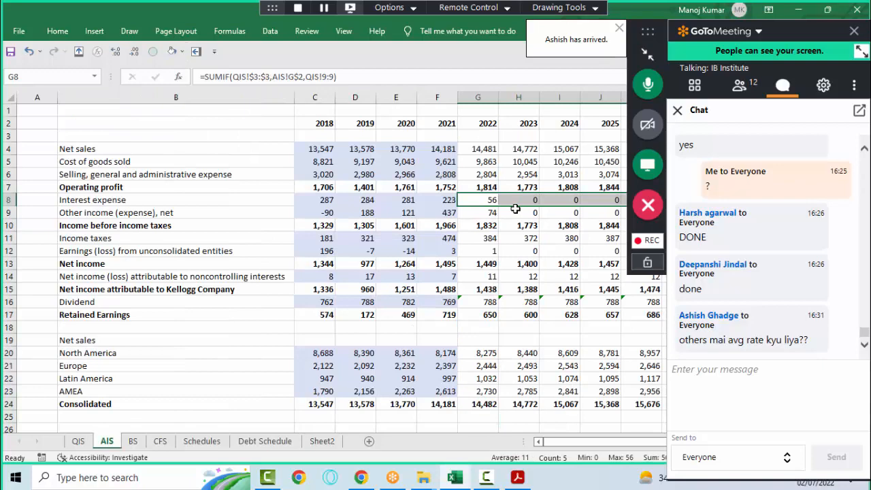
{"action": "key", "text": "Delete"}
{"action": "type", "text": "="}
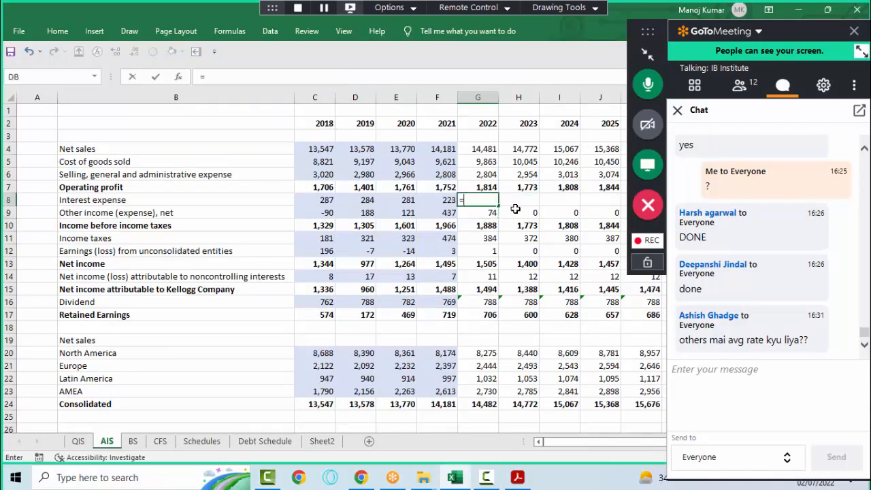
{"action": "left_click", "coordinate": [266, 441]}
{"action": "left_click", "coordinate": [358, 402]}
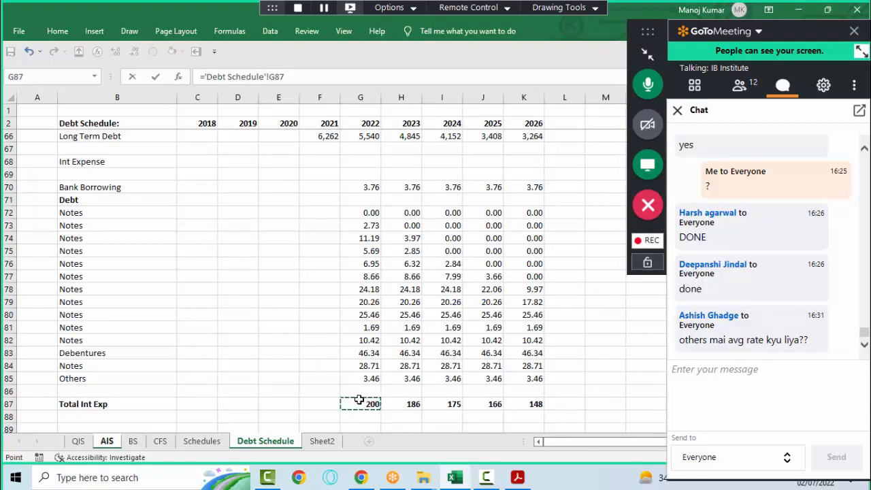
{"action": "key", "text": "Return"}
{"action": "key", "text": "Return"}
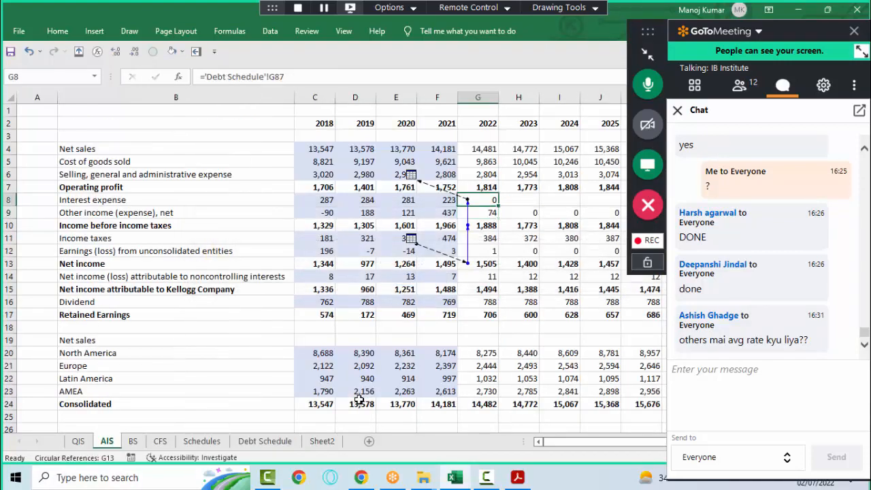
- Fill the 2022 Interest expense link across the AIS row through 2026
{"action": "key", "text": "shift+Right"}
{"action": "key", "text": "shift+Right"}
{"action": "key", "text": "shift+Right"}
{"action": "key", "text": "shift+Right"}
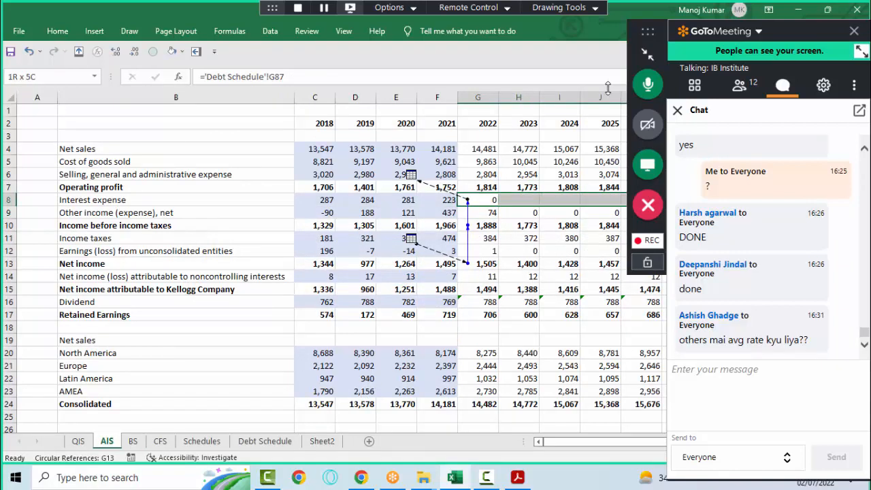
{"action": "left_click", "coordinate": [647, 53]}
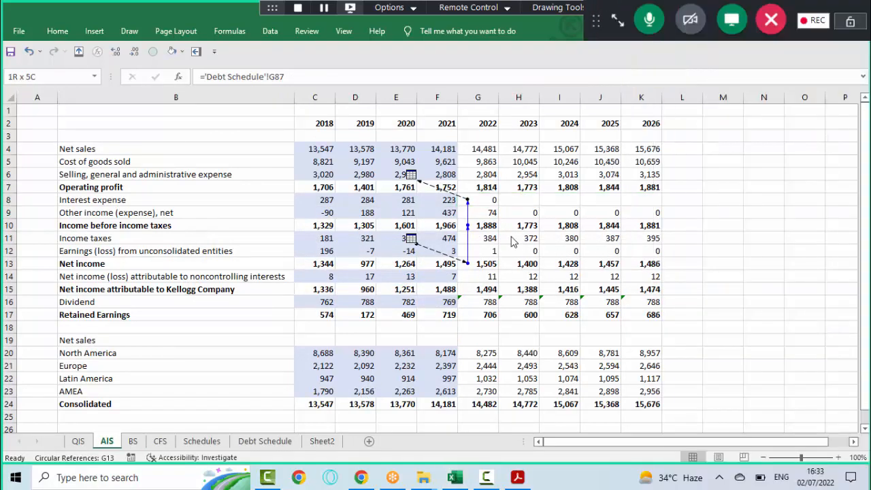
{"action": "key", "text": "ctrl+r"}
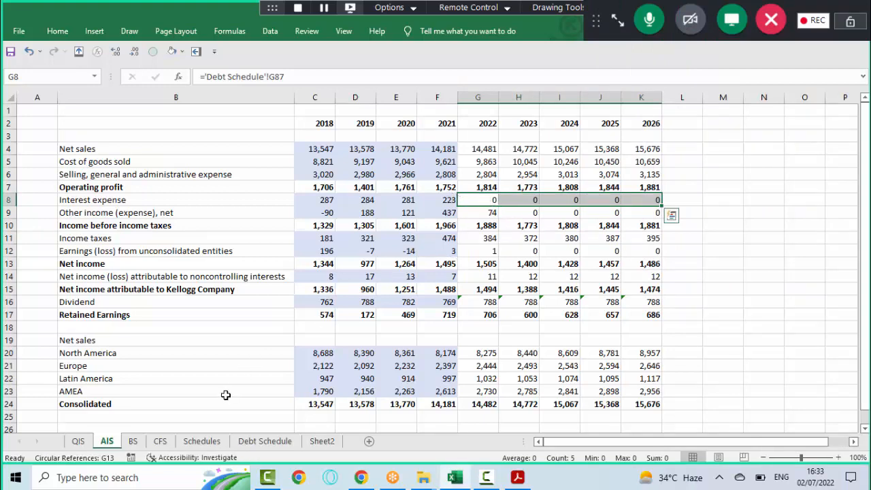
- Inspect the Total Int Exp formulas for 2022 and 2024 on the Debt Schedule sheet in light of the circular reference
{"action": "left_click", "coordinate": [274, 442]}
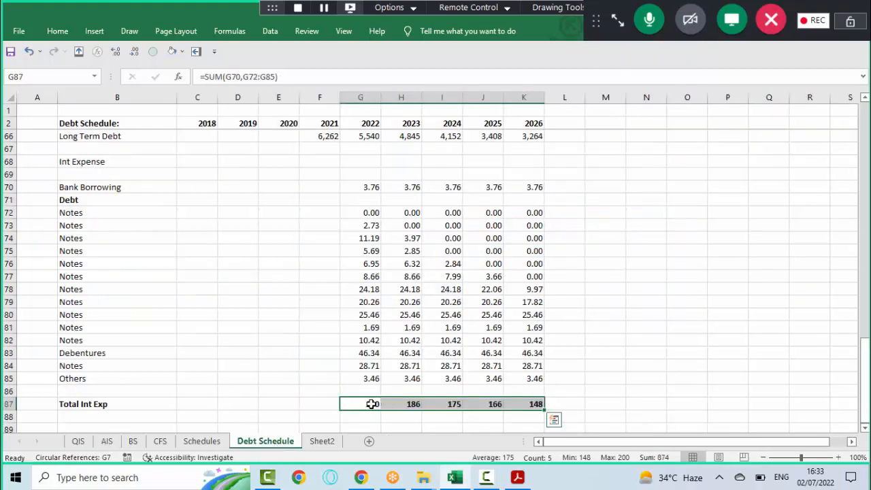
{"action": "key", "text": "F2"}
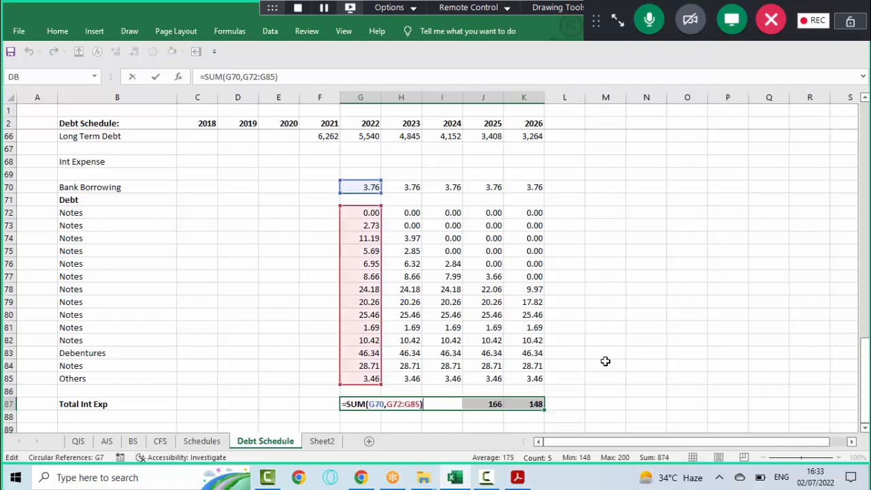
{"action": "key", "text": "Return"}
{"action": "key", "text": "Right"}
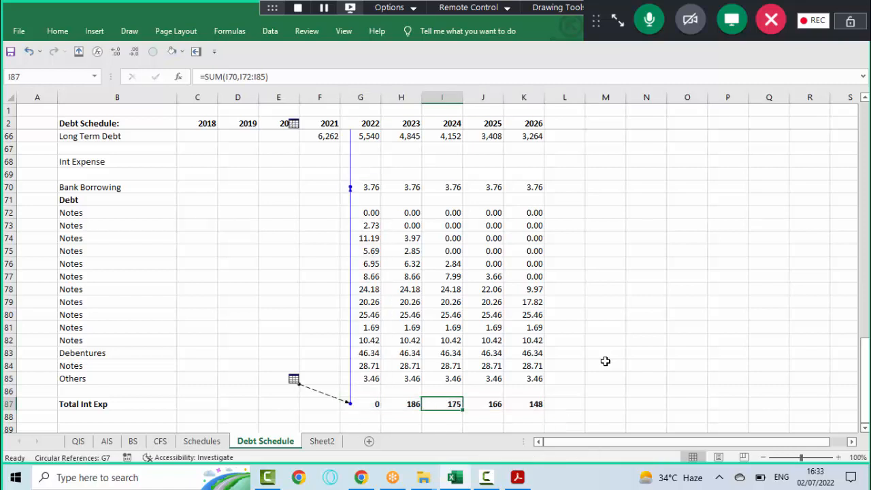
{"action": "key", "text": "F2"}
{"action": "key", "text": "Return"}
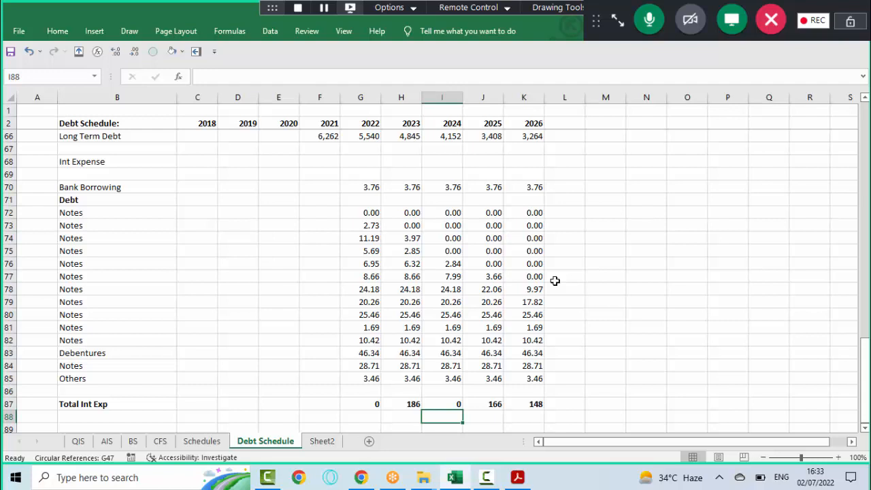
- Start a scratch list of the circular chain beside the interest section, with PAT in M74 and Debt in M75
{"action": "left_click", "coordinate": [612, 239]}
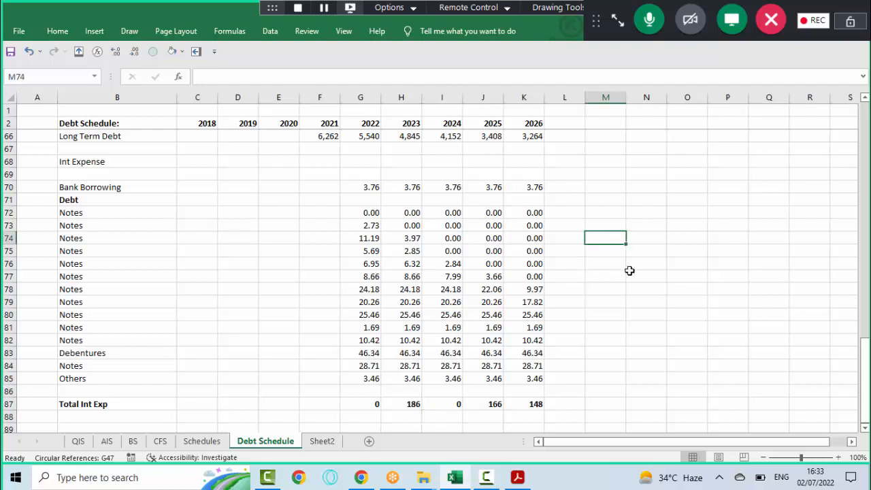
{"action": "type", "text": "p"}
{"action": "key", "text": "BackSpace"}
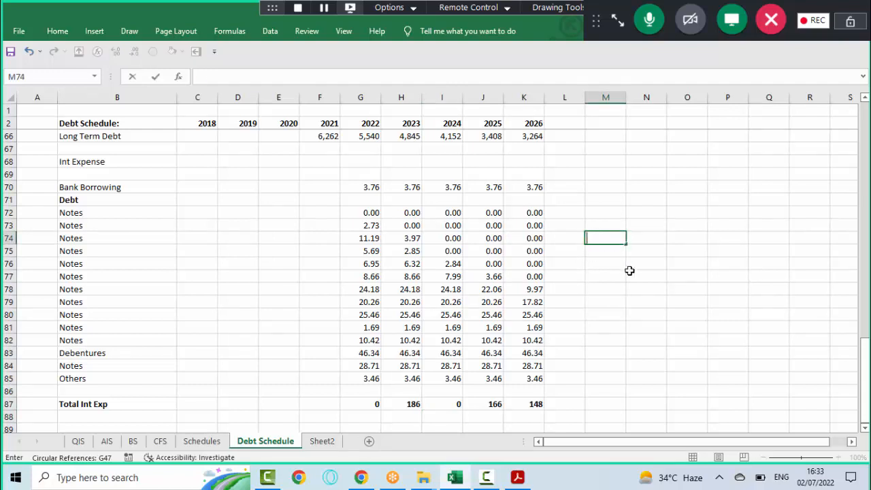
{"action": "type", "text": "PAT"}
{"action": "key", "text": "Return"}
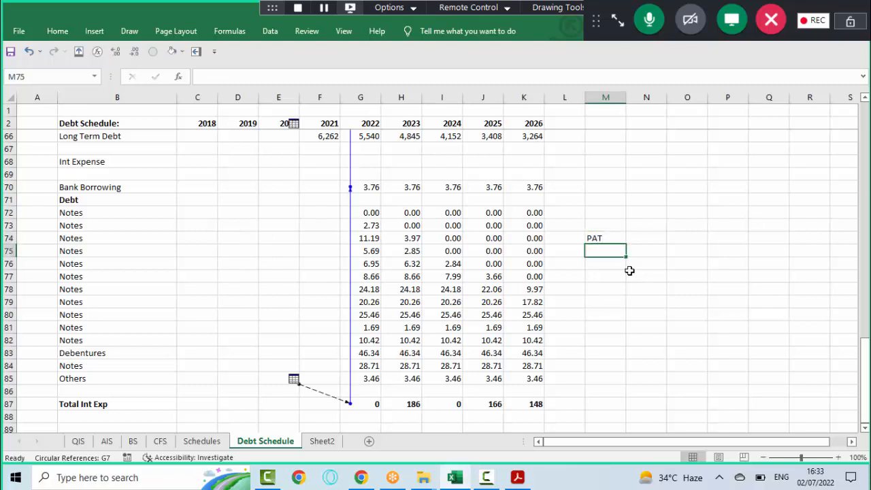
{"action": "type", "text": "int"}
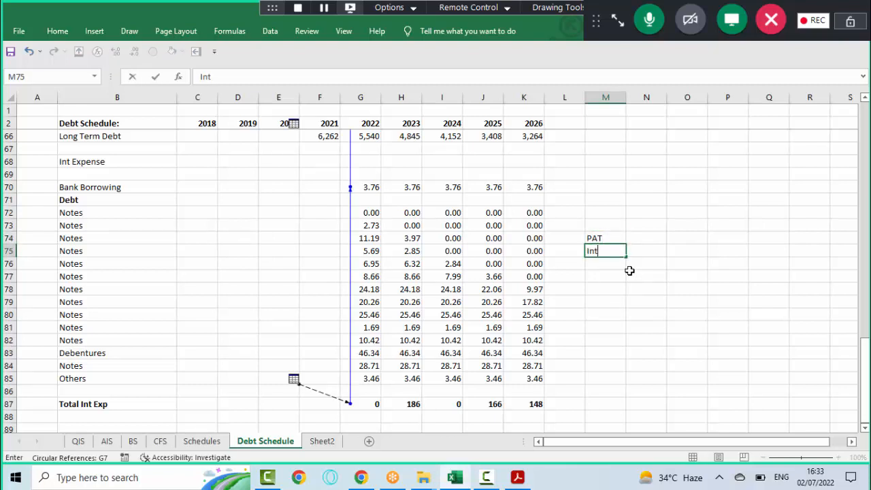
{"action": "key", "text": "BackSpace"}
{"action": "key", "text": "BackSpace"}
{"action": "key", "text": "BackSpace"}
{"action": "type", "text": "Debt"}
{"action": "key", "text": "Return"}
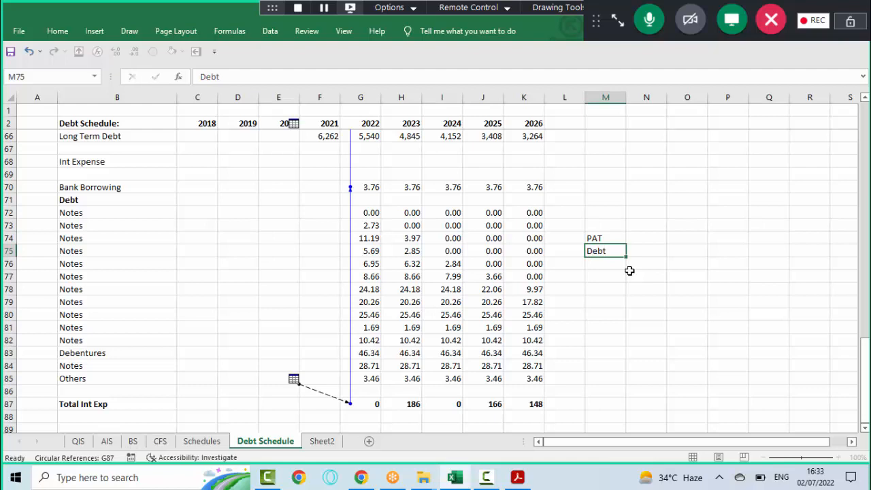
- Extend the scratch list with CFO, PAT, Int and Debt in M76:M79 and select the whole list
{"action": "type", "text": "CFO"}
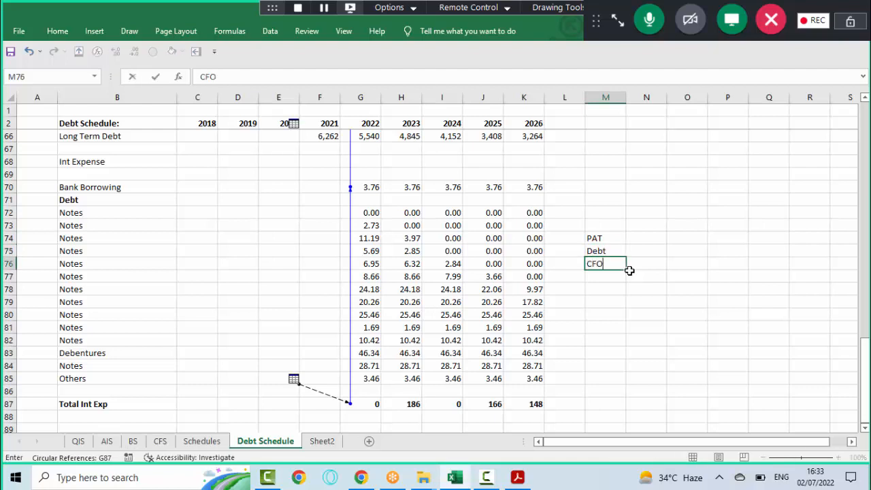
{"action": "key", "text": "Return"}
{"action": "type", "text": "PAT"}
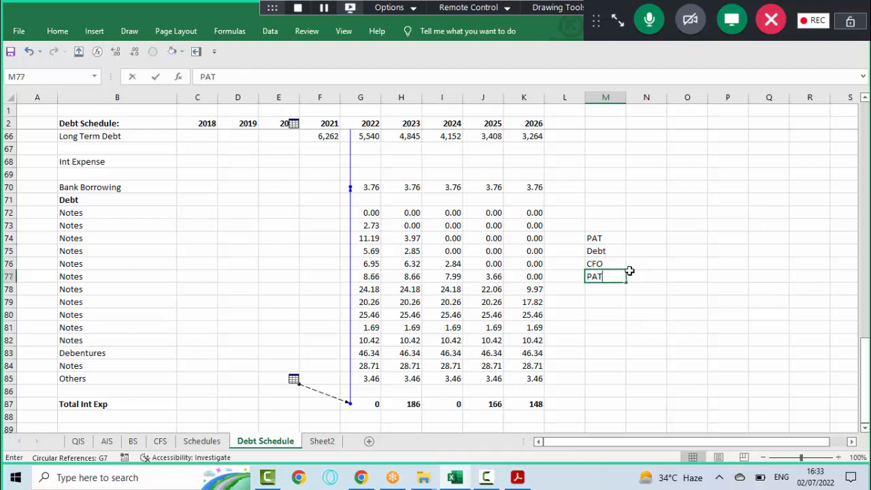
{"action": "key", "text": "Return"}
{"action": "type", "text": "Int"}
{"action": "key", "text": "Return"}
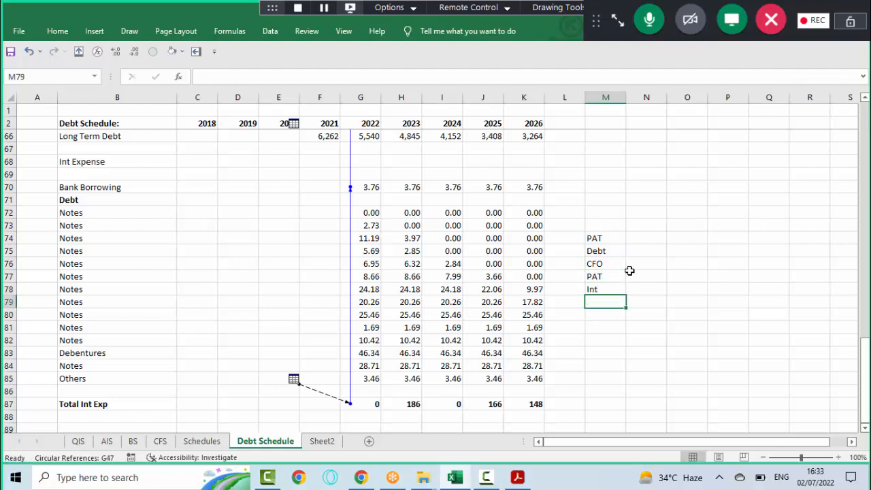
{"action": "type", "text": "Debt"}
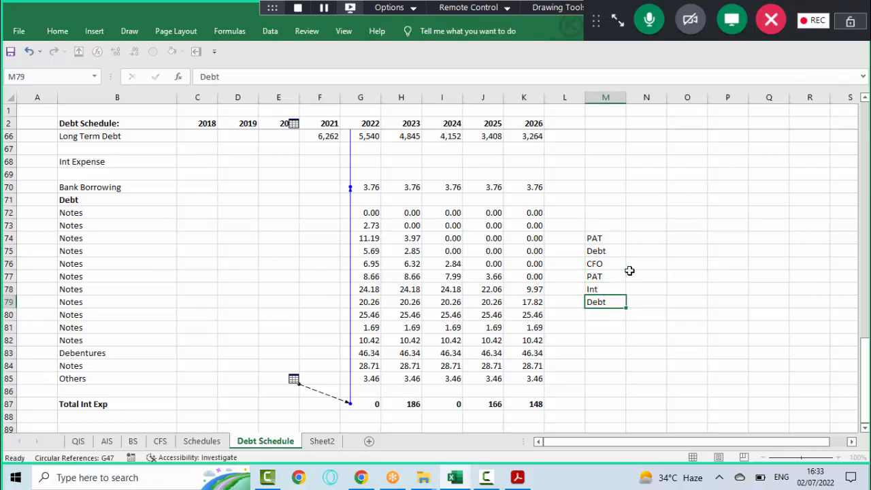
{"action": "key", "text": "Return"}
{"action": "key", "text": "Up"}
{"action": "key", "text": "ctrl+Up"}
{"action": "key", "text": "ctrl+shift+Down"}
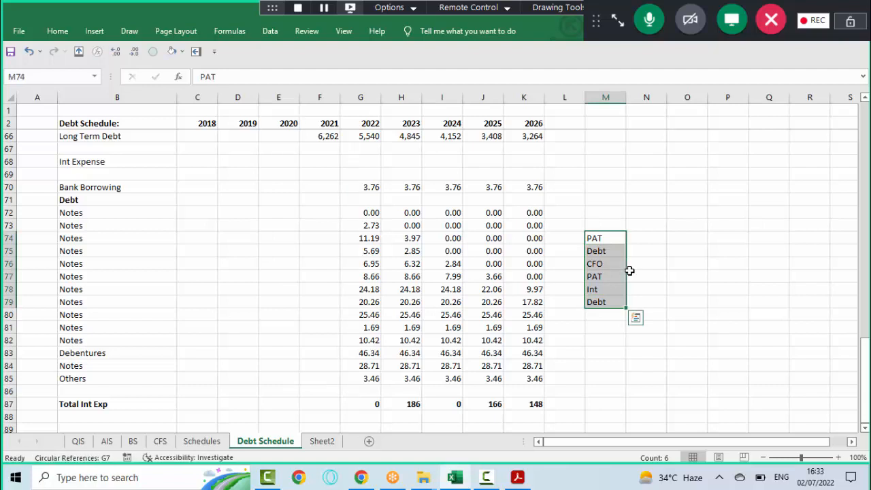
- Enable iterative calculation in the formula options and check the Interest expense row on the AIS sheet
{"action": "left_click", "coordinate": [19, 32]}
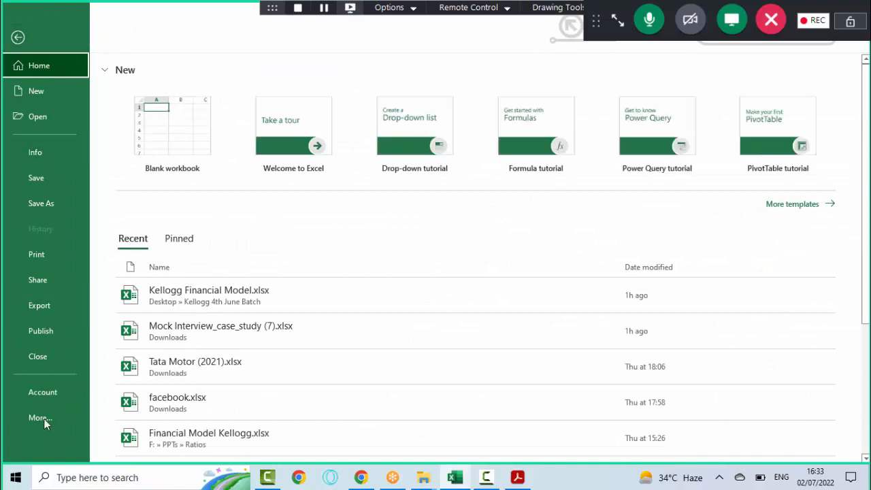
{"action": "left_click", "coordinate": [53, 420]}
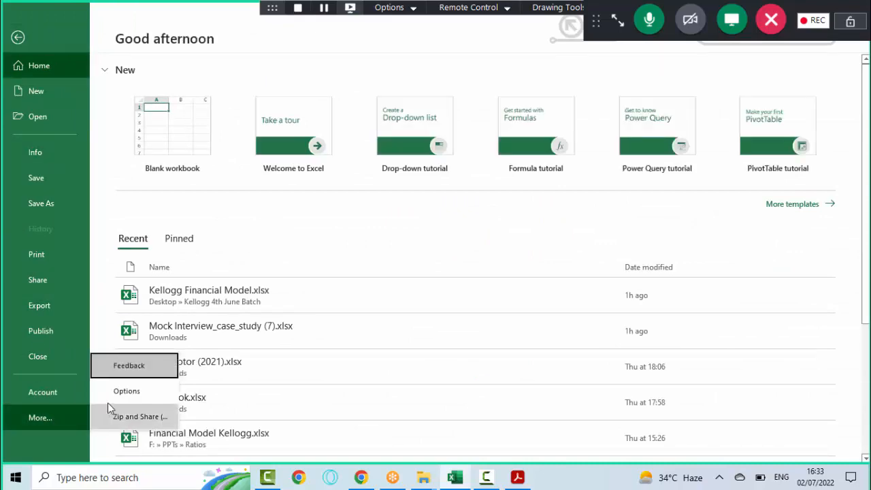
{"action": "left_click", "coordinate": [141, 393]}
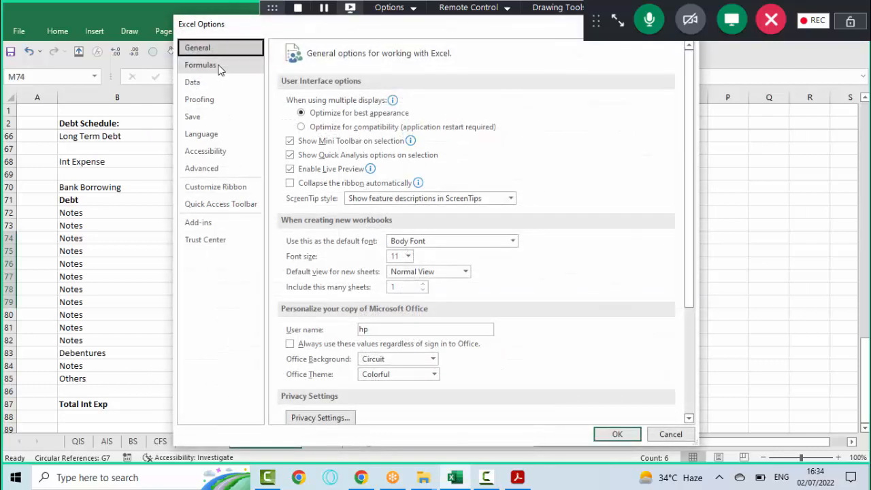
{"action": "left_click", "coordinate": [201, 65]}
{"action": "left_click", "coordinate": [556, 101]}
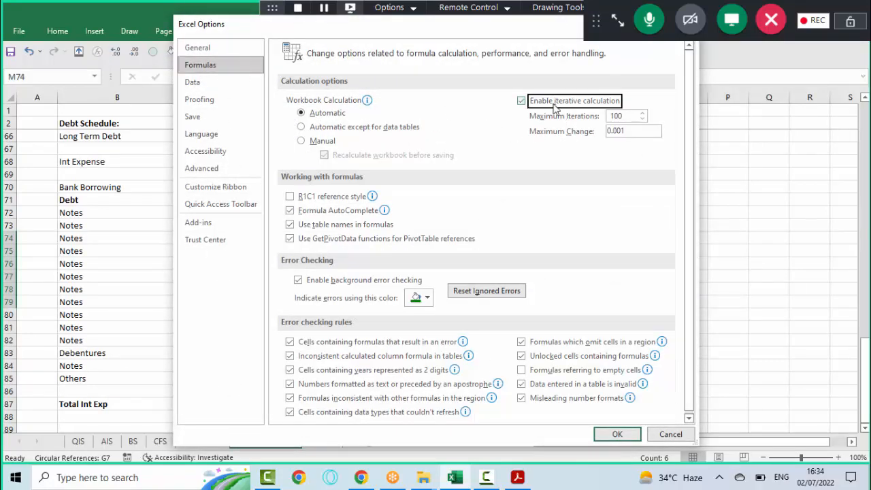
{"action": "left_click", "coordinate": [611, 435]}
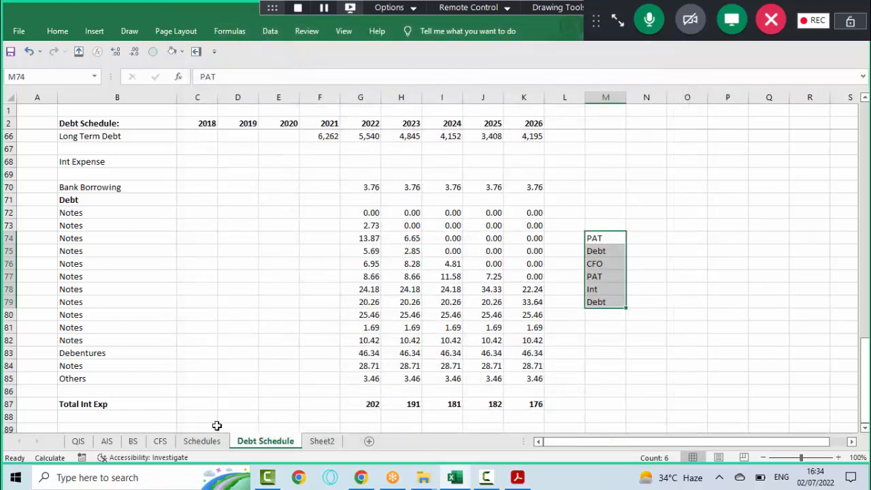
{"action": "left_click", "coordinate": [107, 441]}
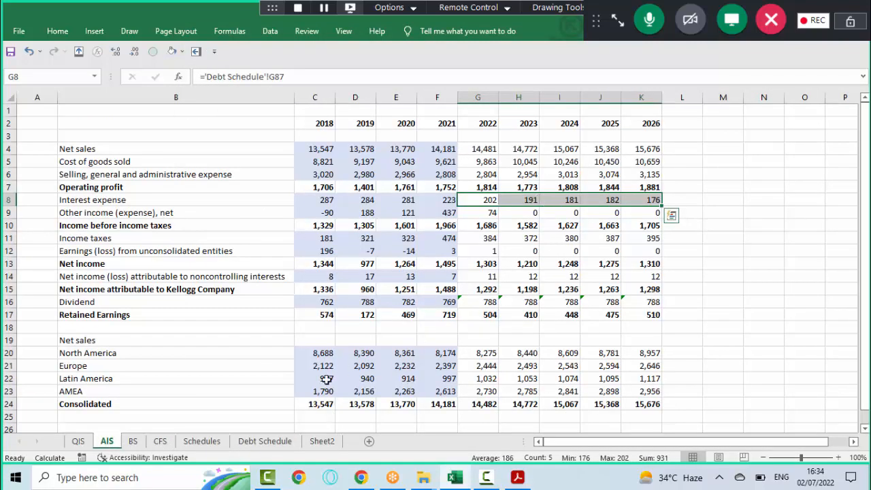
- Return to the Debt Schedule sheet and move the Debt note from M75 to L75
{"action": "left_click", "coordinate": [265, 441]}
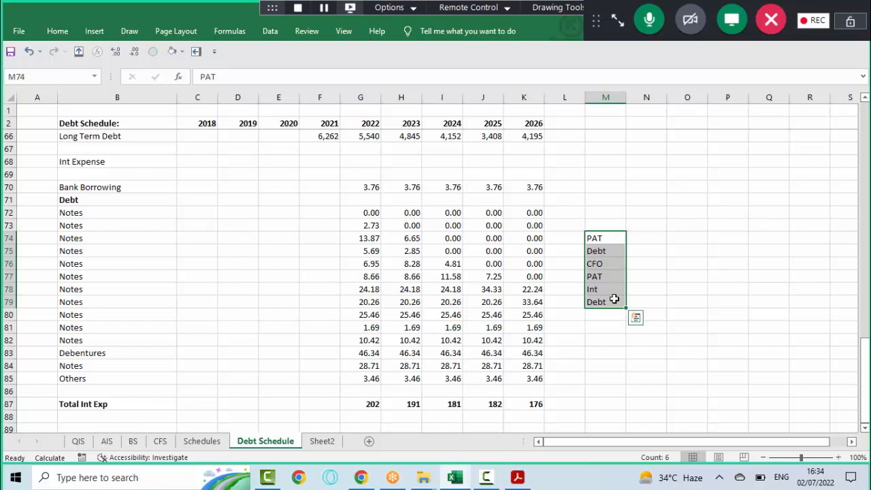
{"action": "key", "text": "Down"}
{"action": "key", "text": "ctrl+x"}
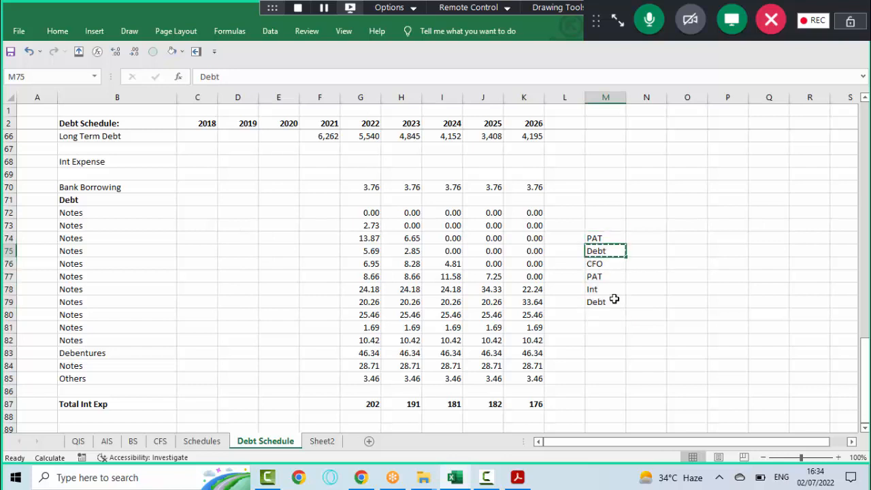
{"action": "key", "text": "Left"}
{"action": "key", "text": "ctrl+v"}
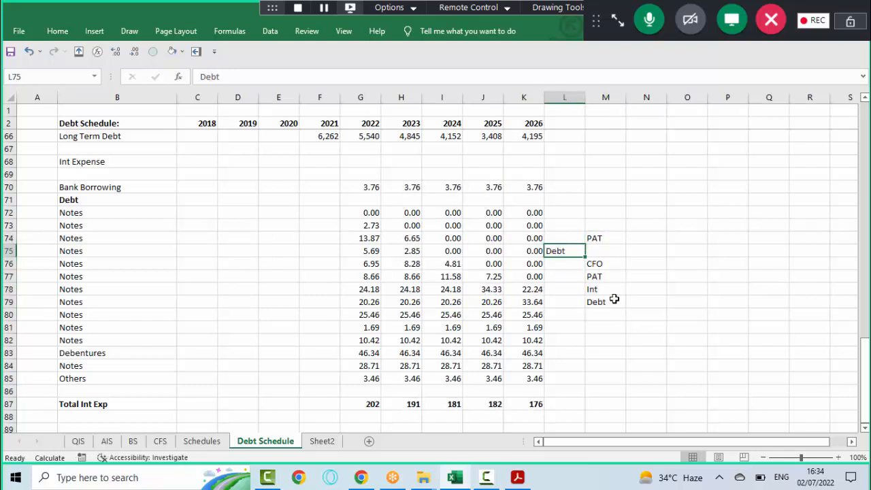
- Trace the circular chain through the scratch notes from PAT in M74 down to Debt in M79
{"action": "key", "text": "Right"}
{"action": "key", "text": "Up"}
{"action": "key", "text": "shift+Down"}
{"action": "key", "text": "shift+Down"}
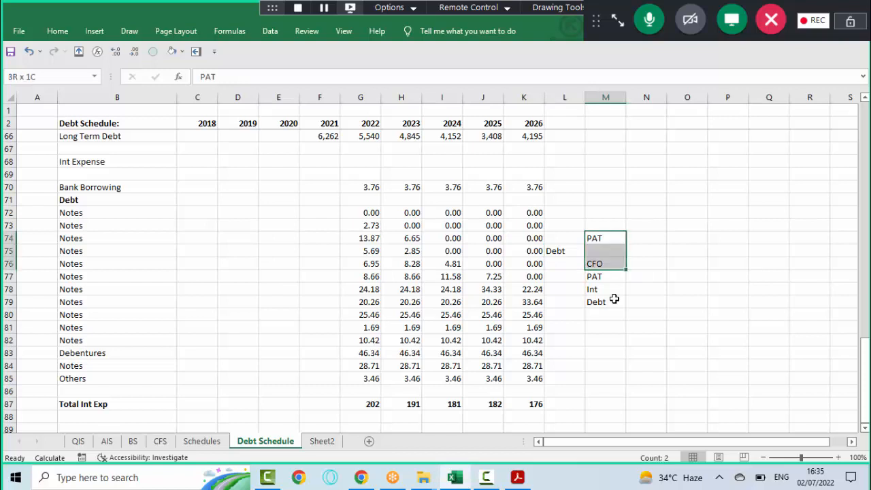
{"action": "key", "text": "shift+Down"}
{"action": "key", "text": "shift+Down"}
{"action": "key", "text": "shift+Down"}
{"action": "key", "text": "Down"}
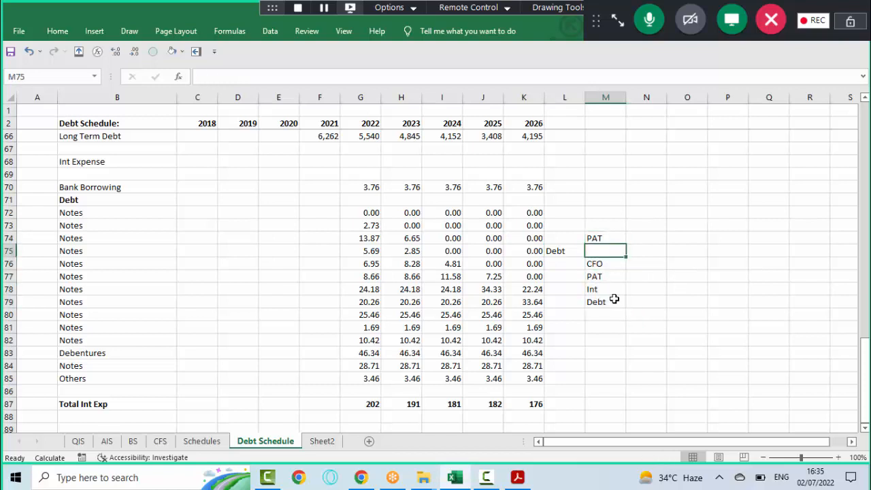
{"action": "key", "text": "Right"}
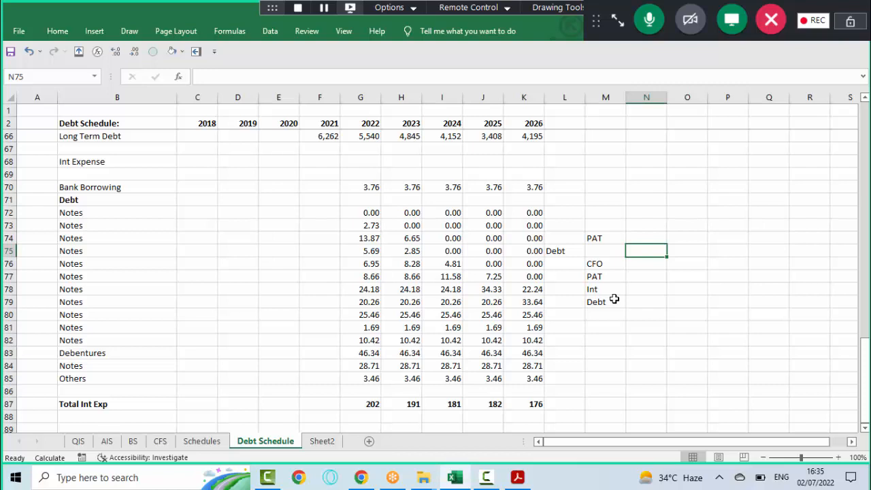
- Clear the scratch notes in L74:M79 and go back to the 2022 Notes interest in G74
{"action": "left_click_drag", "start_coordinate": [572, 236], "coordinate": [611, 303]}
{"action": "key", "text": "Delete"}
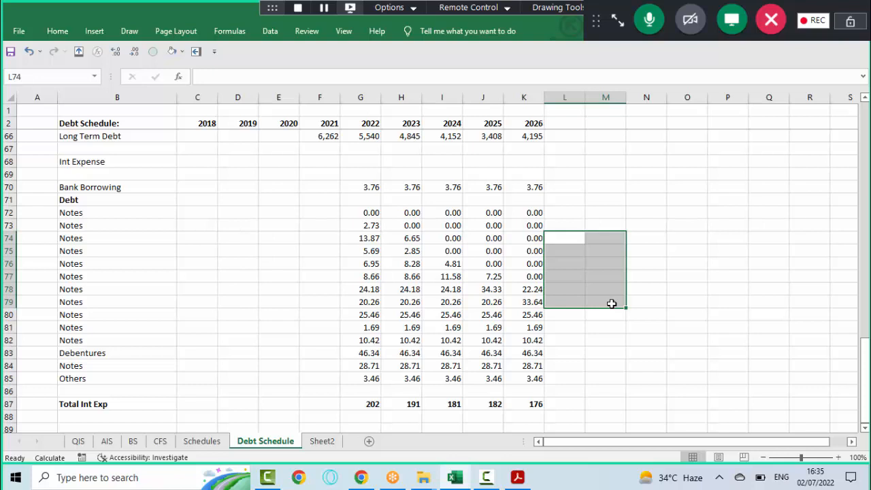
{"action": "key", "text": "Left"}
{"action": "key", "text": "Left"}
{"action": "key", "text": "Left"}
{"action": "key", "text": "Left"}
{"action": "key", "text": "Left"}
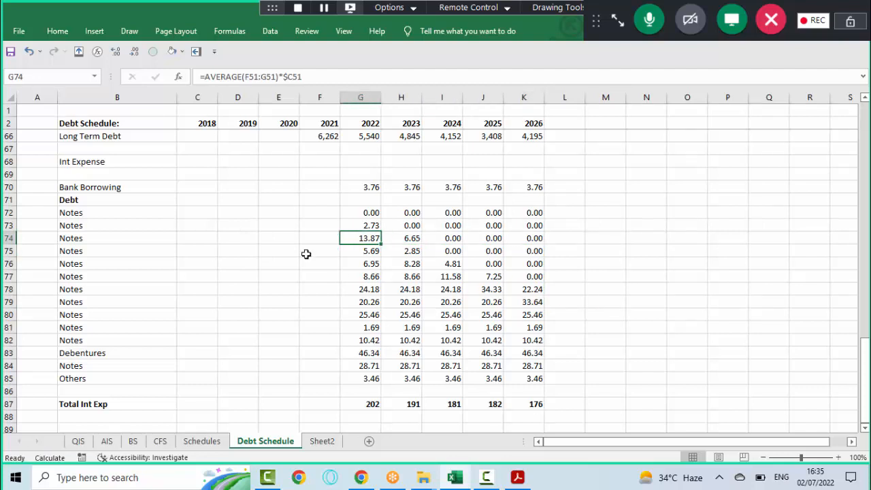
- Switch to the CFS sheet and locate the forecast Debt Borrowing/Repayment cells G22:K22
{"action": "left_click", "coordinate": [161, 441]}
{"action": "left_click_drag", "start_coordinate": [402, 379], "coordinate": [562, 376]}
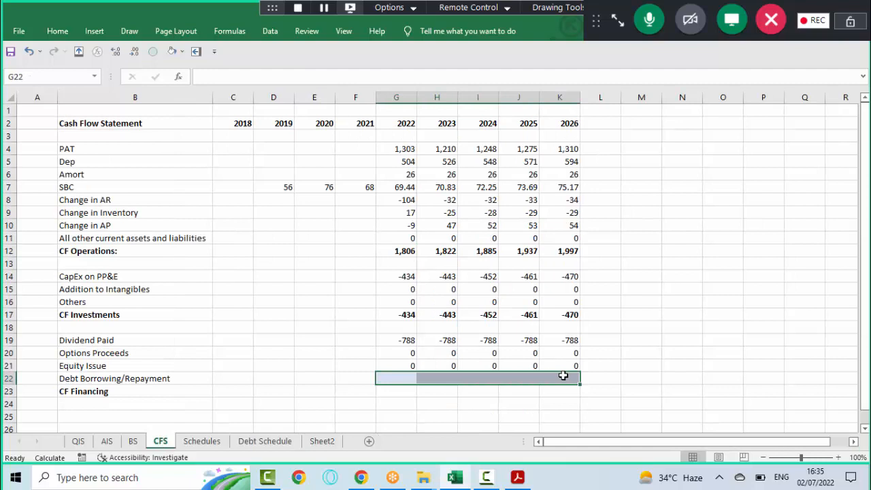
{"action": "left_click", "coordinate": [638, 310]}
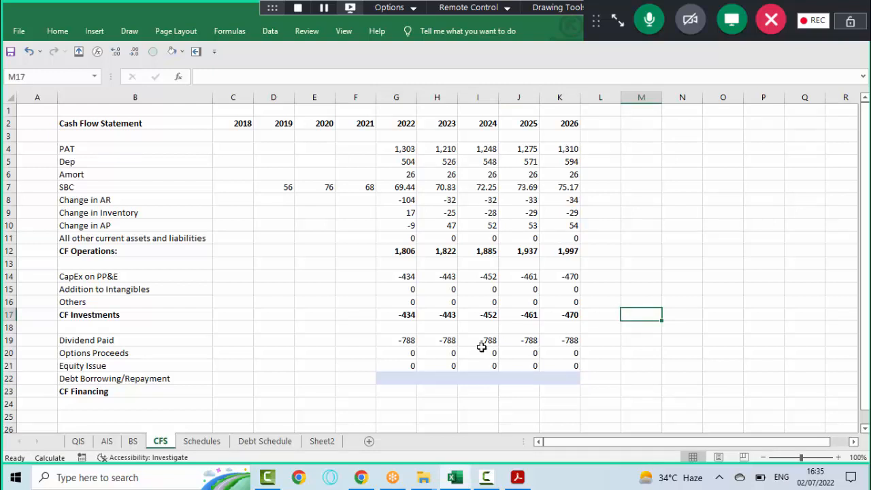
- Set the 2022 Debt Borrowing/Repayment in G22 to the Debt Schedule's Total Debt G64 minus F64
{"action": "left_click", "coordinate": [401, 382]}
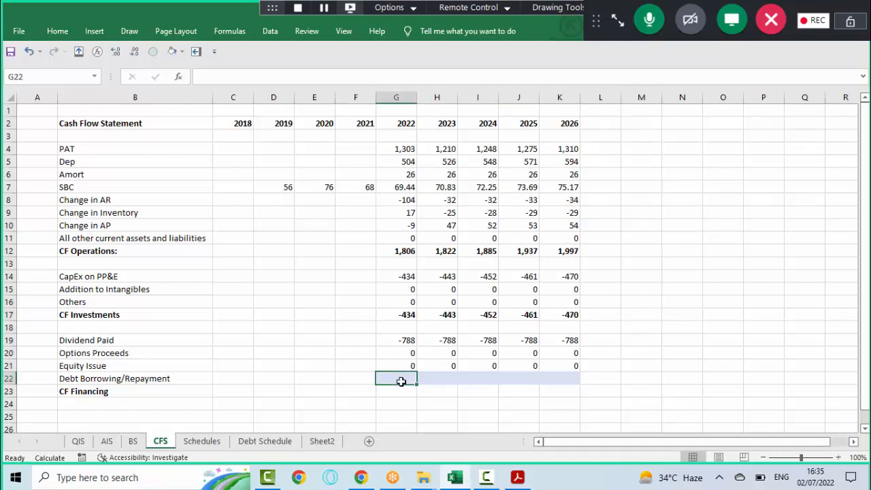
{"action": "type", "text": "="}
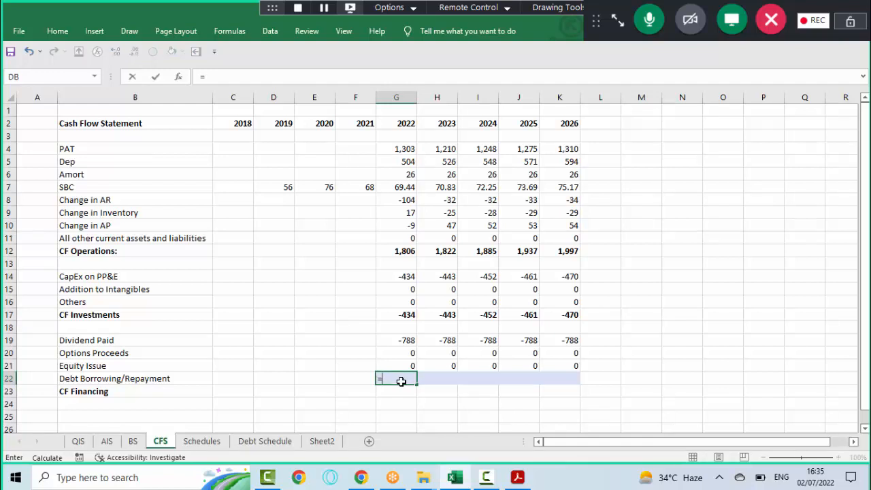
{"action": "left_click", "coordinate": [285, 443]}
{"action": "left_click", "coordinate": [397, 156]}
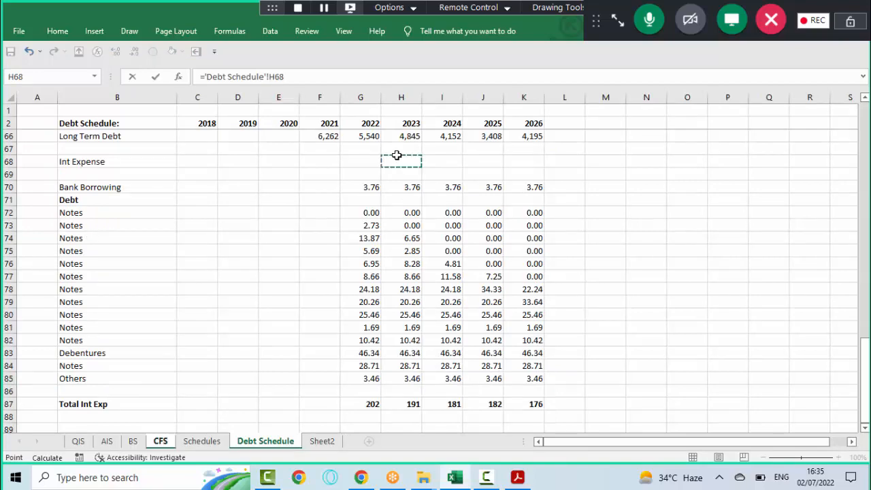
{"action": "key", "text": "Up"}
{"action": "key", "text": "Up"}
{"action": "key", "text": "Up"}
{"action": "key", "text": "Up"}
{"action": "key", "text": "Up"}
{"action": "key", "text": "Up"}
{"action": "key", "text": "Up"}
{"action": "key", "text": "Up"}
{"action": "key", "text": "Up"}
{"action": "key", "text": "Up"}
{"action": "key", "text": "Up"}
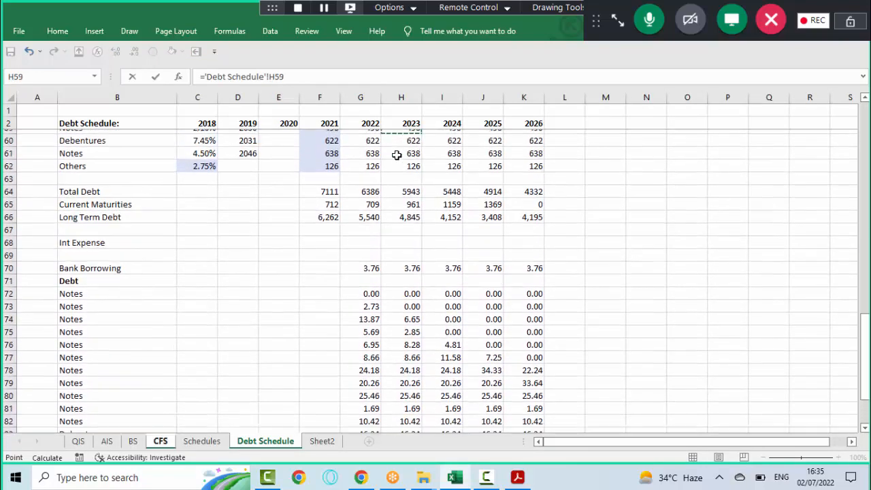
{"action": "key", "text": "Up"}
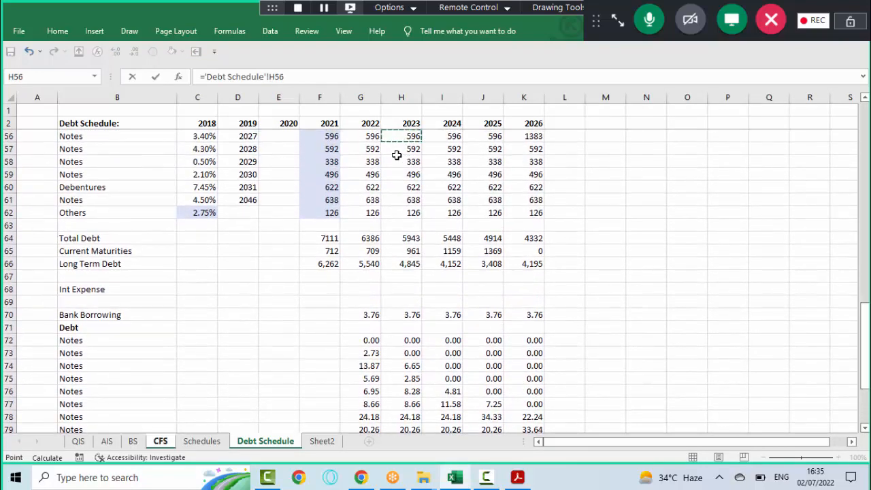
{"action": "left_click", "coordinate": [368, 238]}
{"action": "type", "text": "-"}
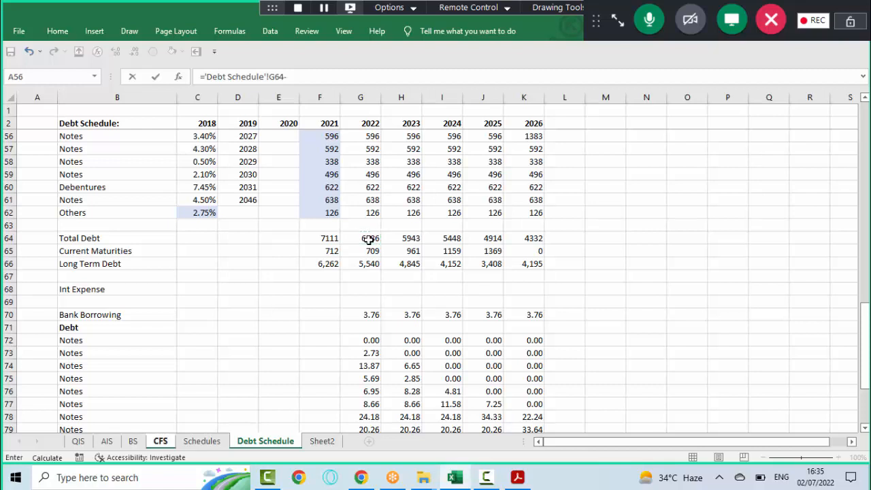
{"action": "left_click", "coordinate": [330, 238]}
{"action": "key", "text": "Return"}
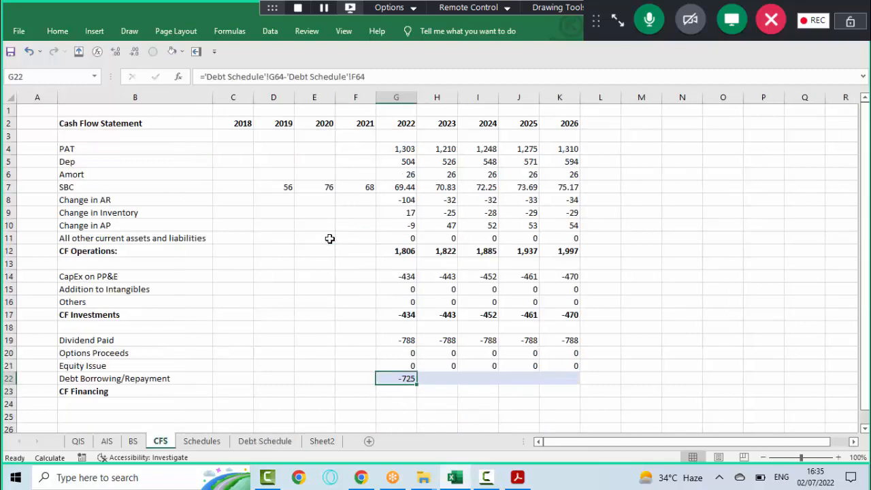
- Replace the G22 formula with the change in balance sheet debt: =SUM(BS!G19:G20,BS!G28)-SUM(BS!F19:F20,BS!F28)
{"action": "type", "text": "="}
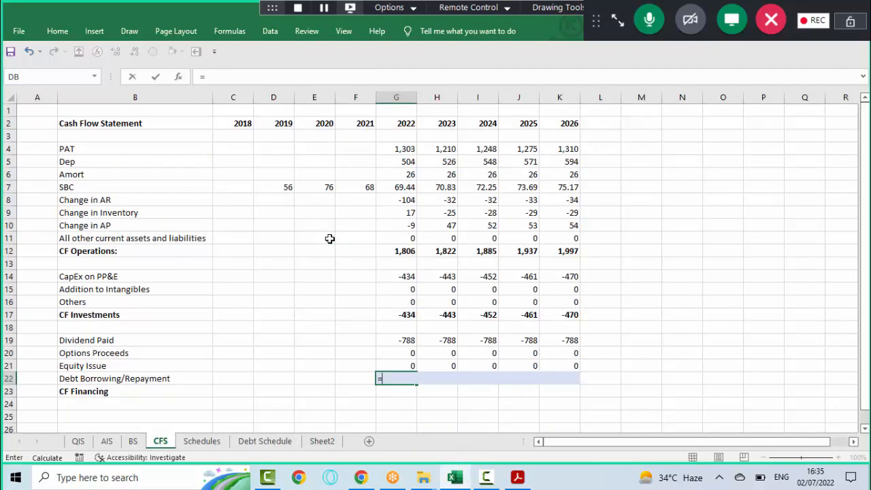
{"action": "type", "text": "SUM("}
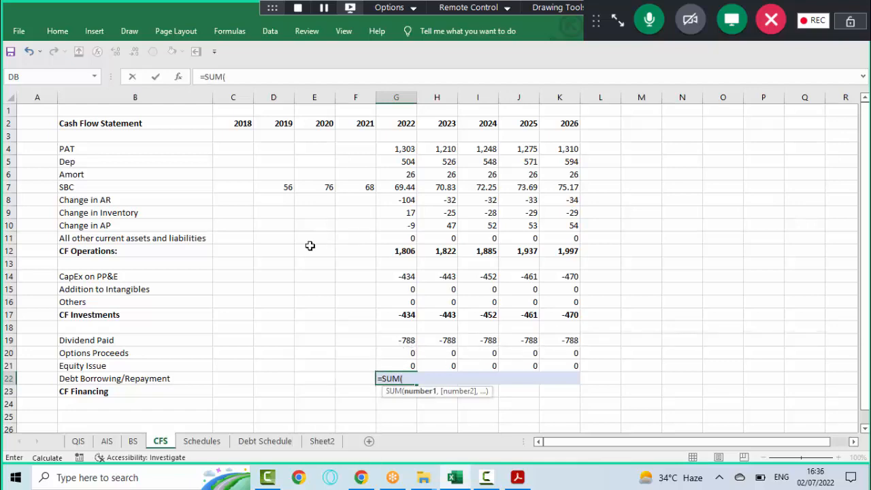
{"action": "left_click", "coordinate": [132, 441]}
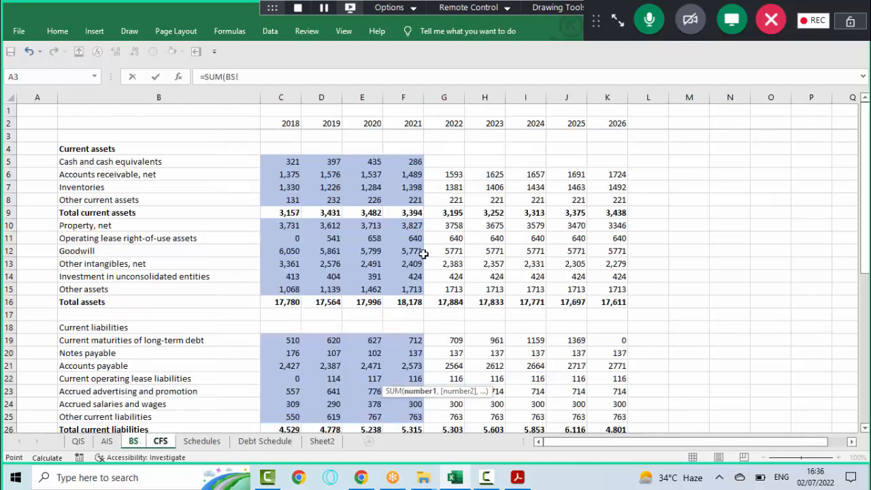
{"action": "left_click_drag", "start_coordinate": [451, 350], "coordinate": [451, 350]}
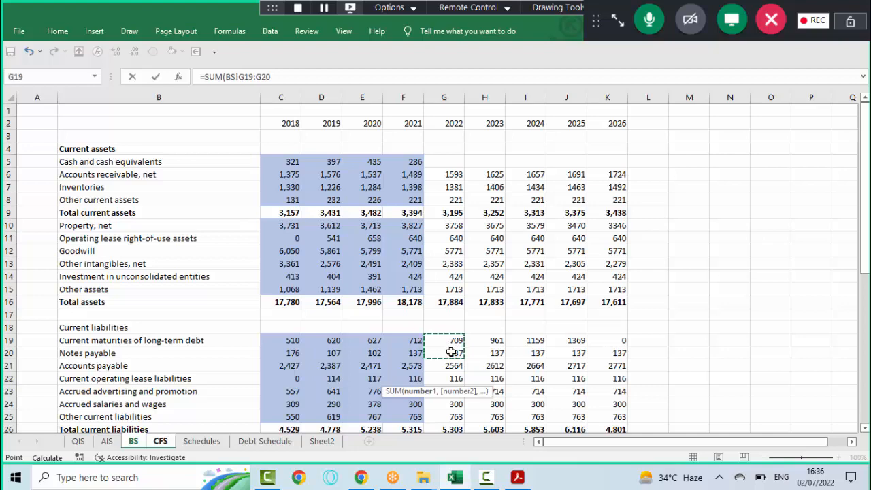
{"action": "type", "text": ","}
{"action": "left_click_drag", "start_coordinate": [867, 249], "coordinate": [867, 287]}
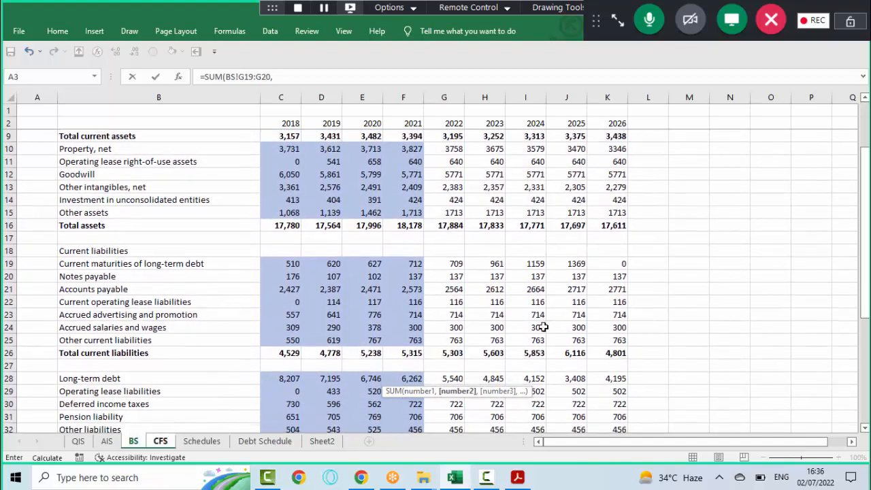
{"action": "left_click", "coordinate": [446, 380]}
{"action": "type", "text": ")"}
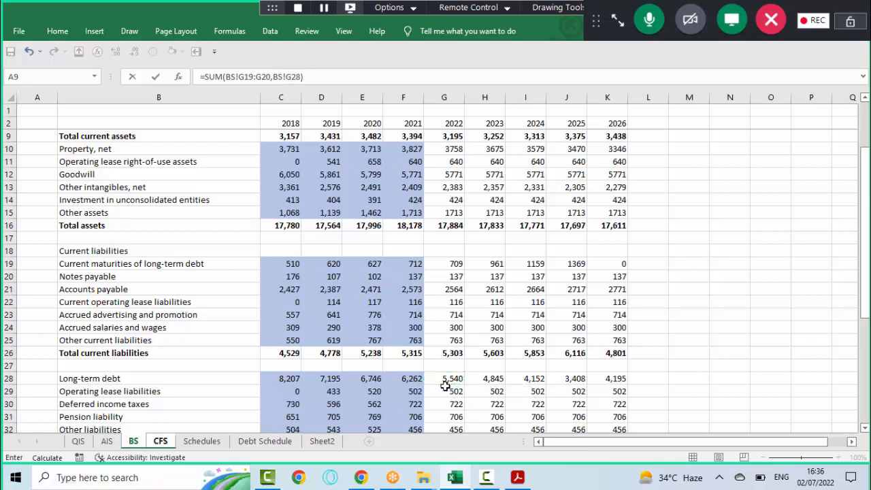
{"action": "type", "text": "-SUM("}
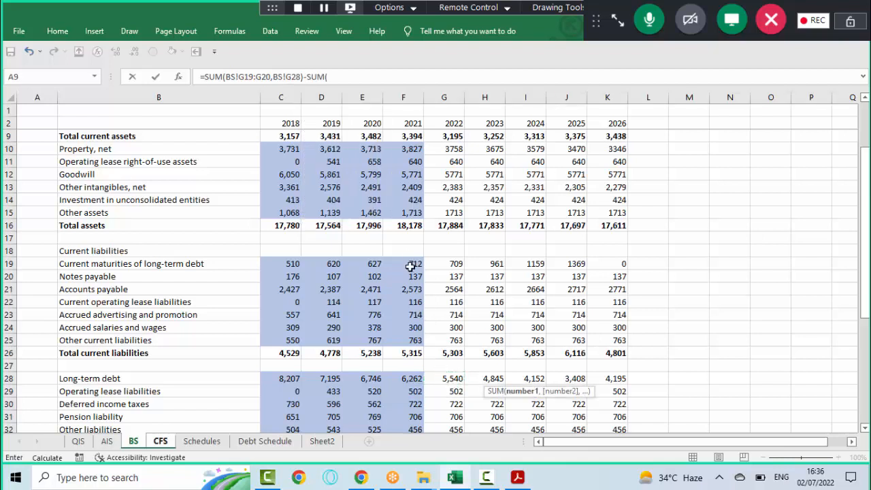
{"action": "left_click_drag", "start_coordinate": [407, 263], "coordinate": [408, 277]}
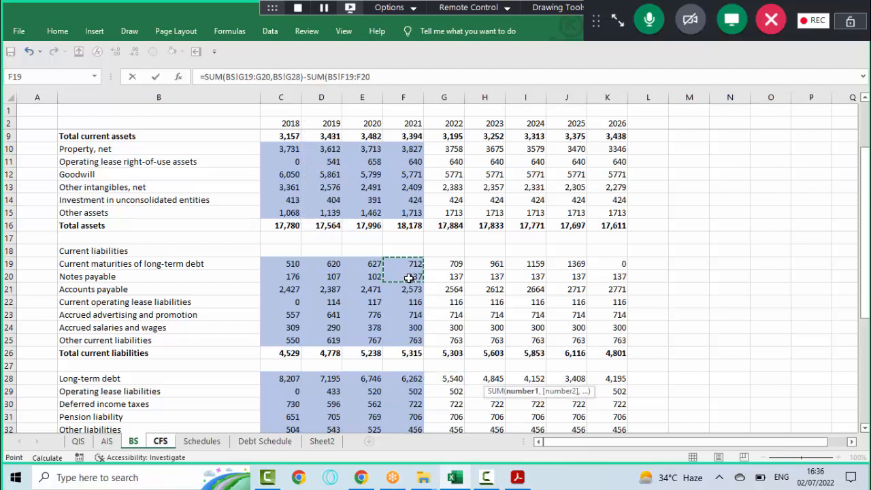
{"action": "type", "text": ","}
{"action": "left_click", "coordinate": [405, 376]}
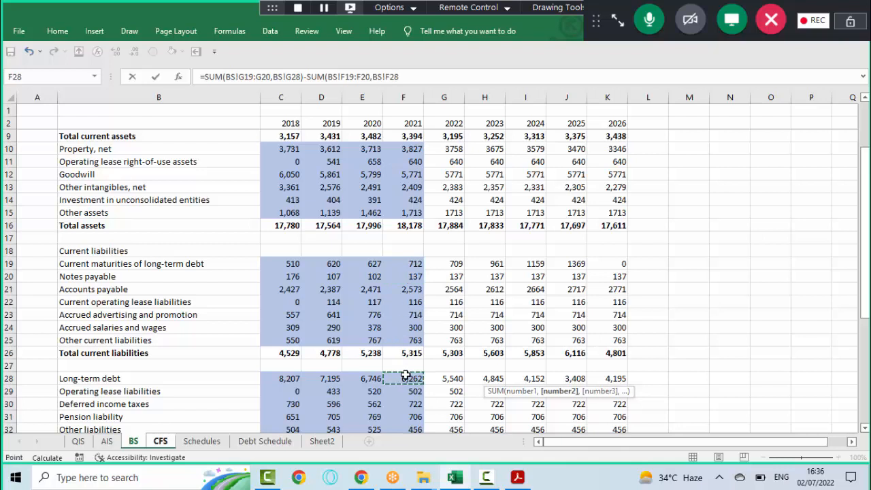
{"action": "type", "text": ")"}
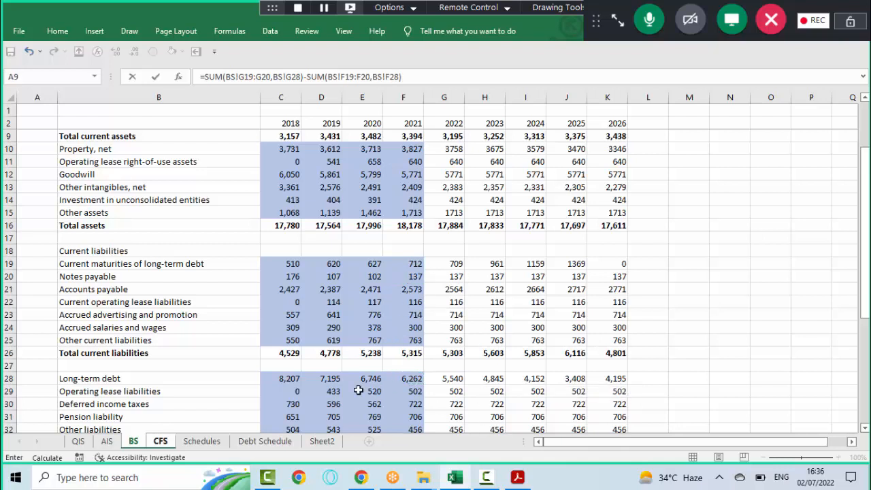
{"action": "key", "text": "Return"}
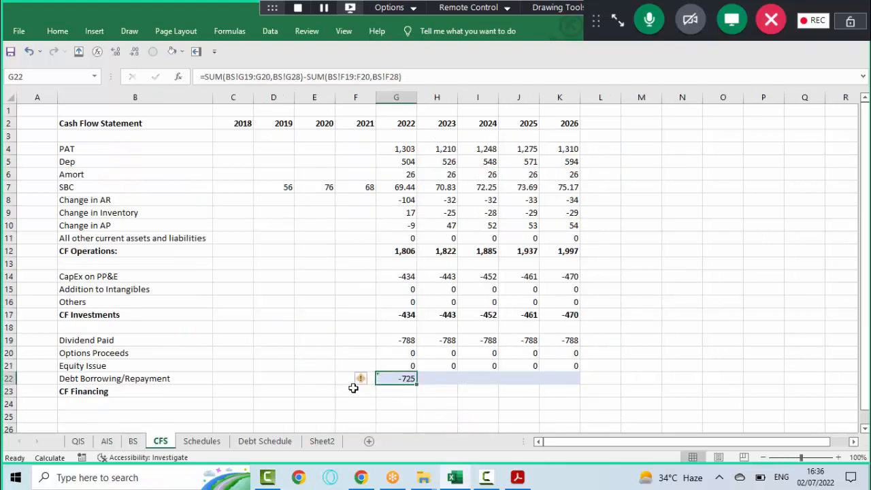
- Fill the 2022 Debt Borrowing/Repayment formula across to 2026 in G22:K22
{"action": "key", "text": "shift+Right"}
{"action": "key", "text": "shift+Right"}
{"action": "key", "text": "shift+Right"}
{"action": "key", "text": "shift+Right"}
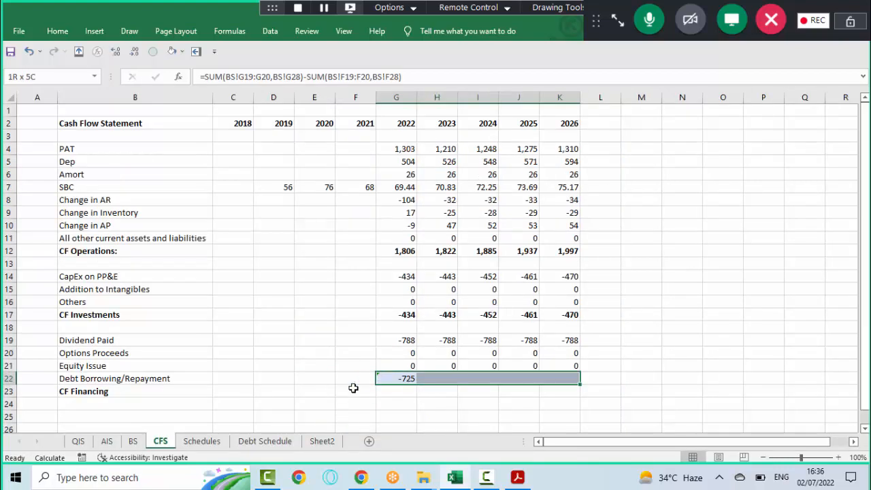
{"action": "key", "text": "ctrl+r"}
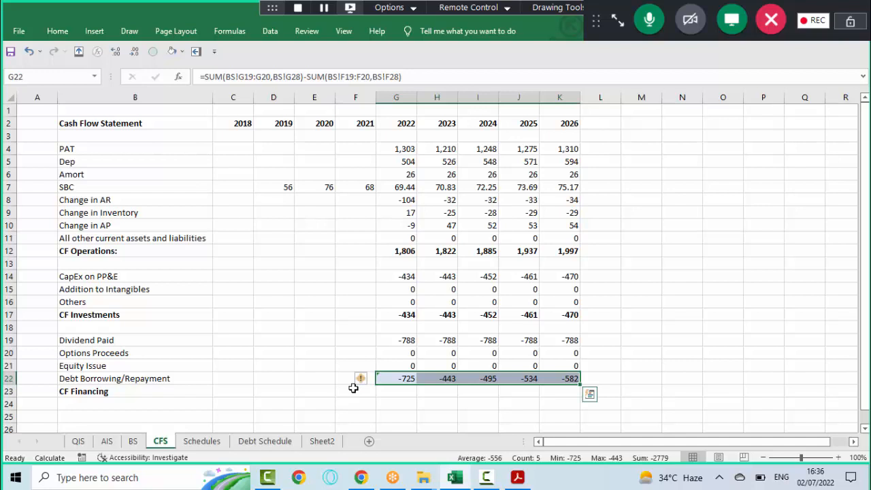
- Total the financing lines G19:G22 as CF Financing in G23 and fill the sum across to K23
{"action": "key", "text": "Down"}
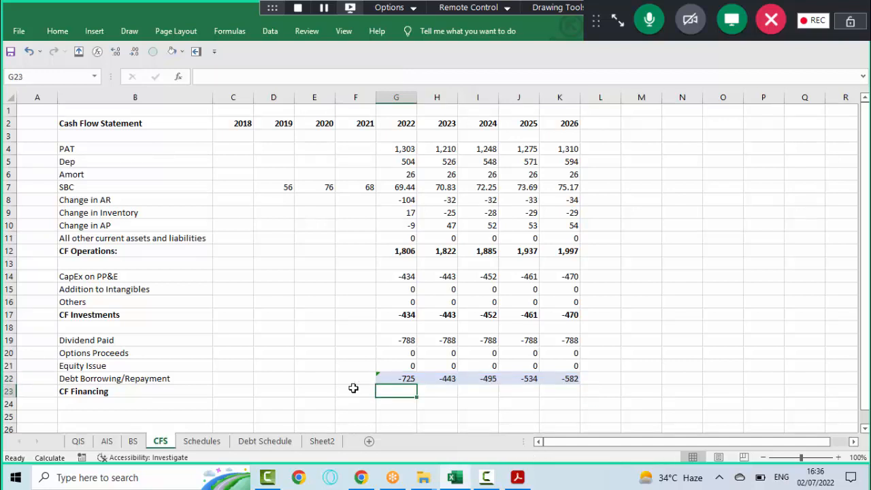
{"action": "key", "text": "alt+equal"}
{"action": "key", "text": "ctrl+Return"}
{"action": "key", "text": "shift+Right"}
{"action": "key", "text": "shift+Right"}
{"action": "key", "text": "shift+Right"}
{"action": "key", "text": "shift+Right"}
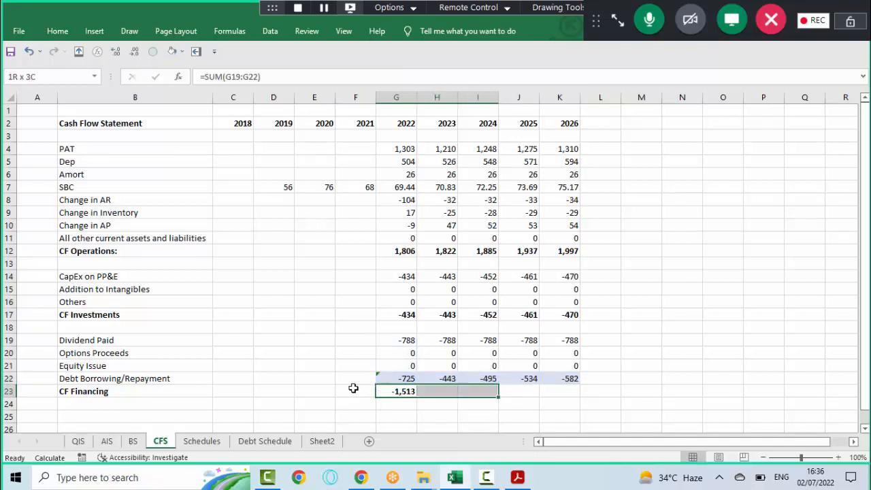
{"action": "key", "text": "ctrl+r"}
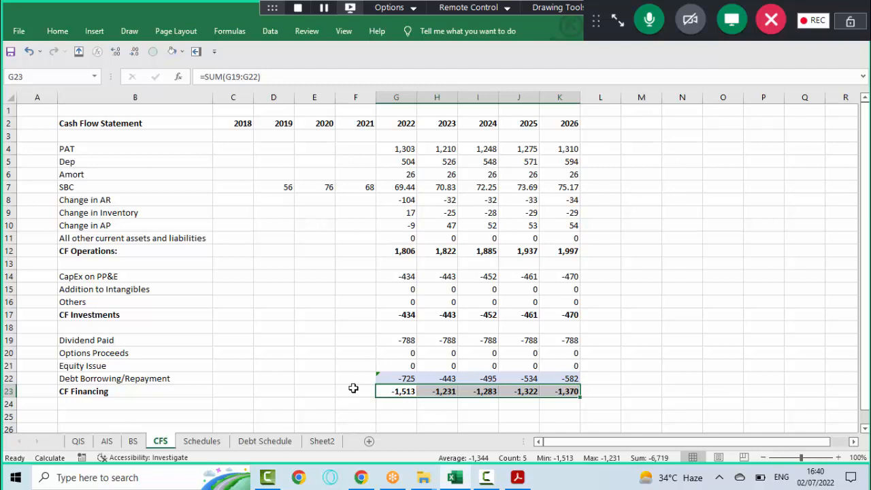
- Add the row label Surplus/Deficit in B25, below CF Financing
{"action": "key", "text": "Down"}
{"action": "key", "text": "Down"}
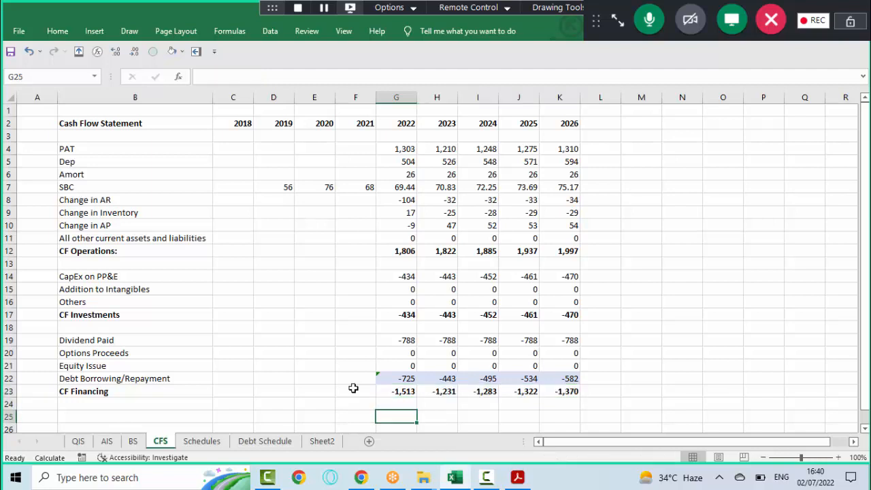
{"action": "key", "text": "Left"}
{"action": "key", "text": "Left"}
{"action": "key", "text": "Left"}
{"action": "key", "text": "Left"}
{"action": "key", "text": "Left"}
{"action": "type", "text": "O"}
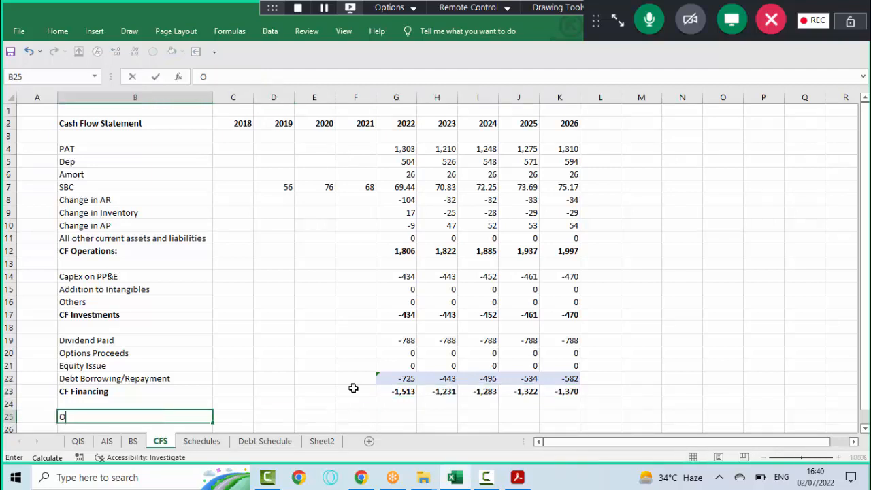
{"action": "key", "text": "BackSpace"}
{"action": "type", "text": "Surplus/Deficit"}
{"action": "key", "text": "Return"}
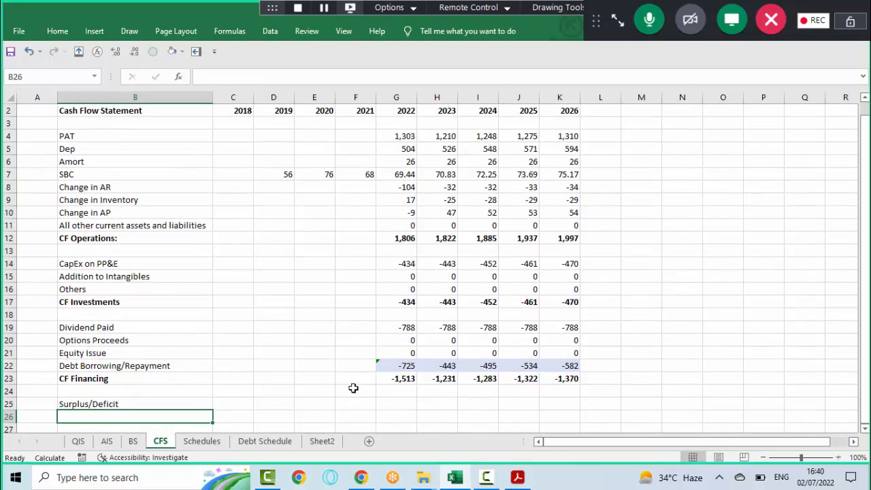
- Add the row labels Opening Cash Balance in B26 and Closing Cash Balance in B27
{"action": "type", "text": "Opening Cash Balance"}
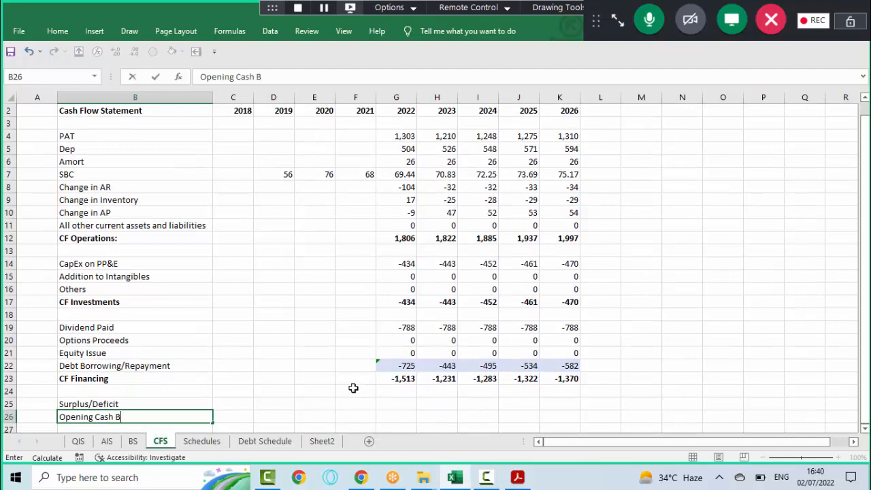
{"action": "key", "text": "Return"}
{"action": "type", "text": "Closing"}
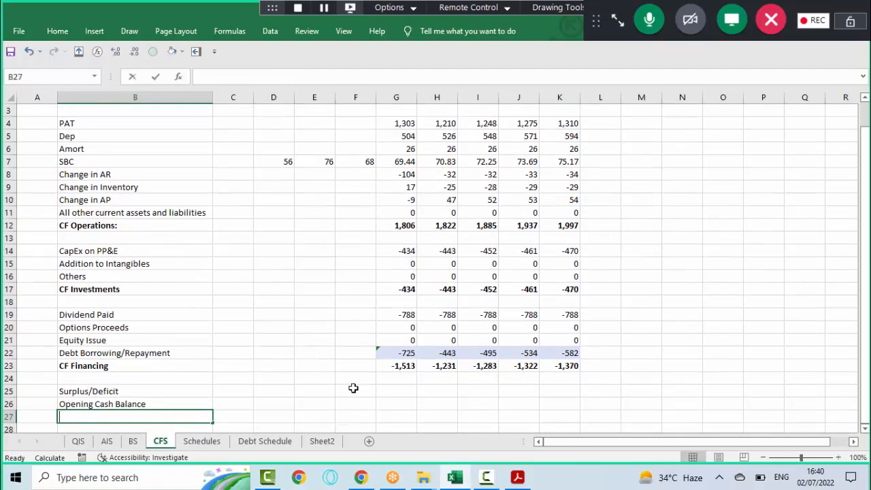
{"action": "type", "text": " Cash Balance"}
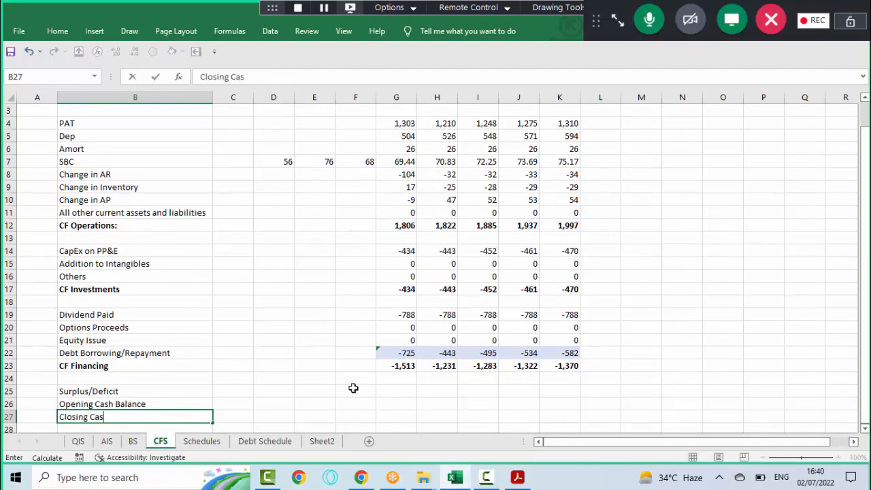
{"action": "key", "text": "Right"}
- Calculate the 2022 Surplus/Deficit in G25 as CF Operations plus CF Investments plus CF Financing, using =G12+G17+G23
{"action": "key", "text": "Right"}
{"action": "key", "text": "Right"}
{"action": "key", "text": "Right"}
{"action": "key", "text": "Right"}
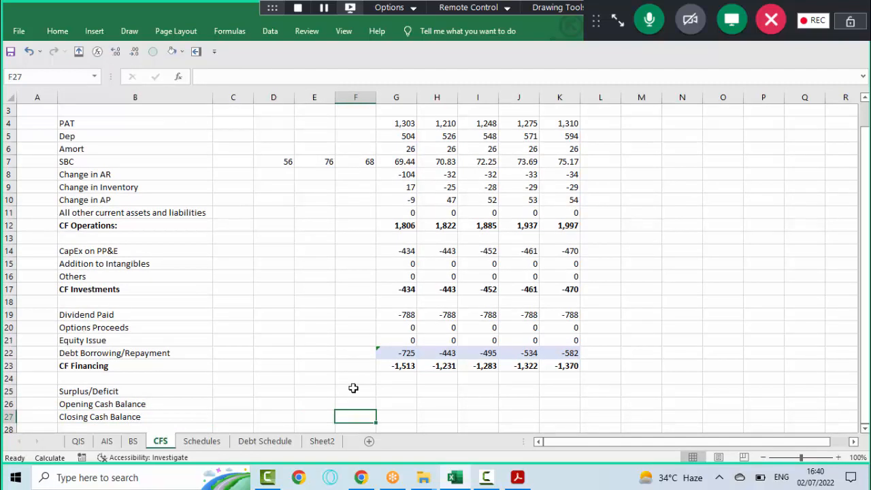
{"action": "key", "text": "Up"}
{"action": "key", "text": "Up"}
{"action": "key", "text": "Up"}
{"action": "key", "text": "Up"}
{"action": "key", "text": "Down"}
{"action": "key", "text": "Down"}
{"action": "type", "text": "="}
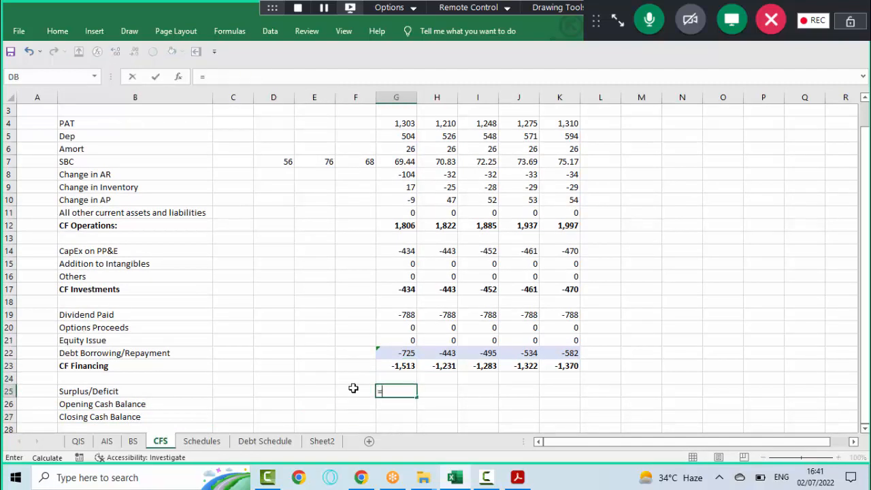
{"action": "key", "text": "Up"}
{"action": "key", "text": "Up"}
{"action": "key", "text": "Up"}
{"action": "key", "text": "Up"}
{"action": "key", "text": "Up"}
{"action": "key", "text": "Up"}
{"action": "key", "text": "Up"}
{"action": "key", "text": "Up"}
{"action": "key", "text": "Up"}
{"action": "key", "text": "Up"}
{"action": "key", "text": "Up"}
{"action": "key", "text": "Up"}
{"action": "key", "text": "Up"}
{"action": "type", "text": "+"}
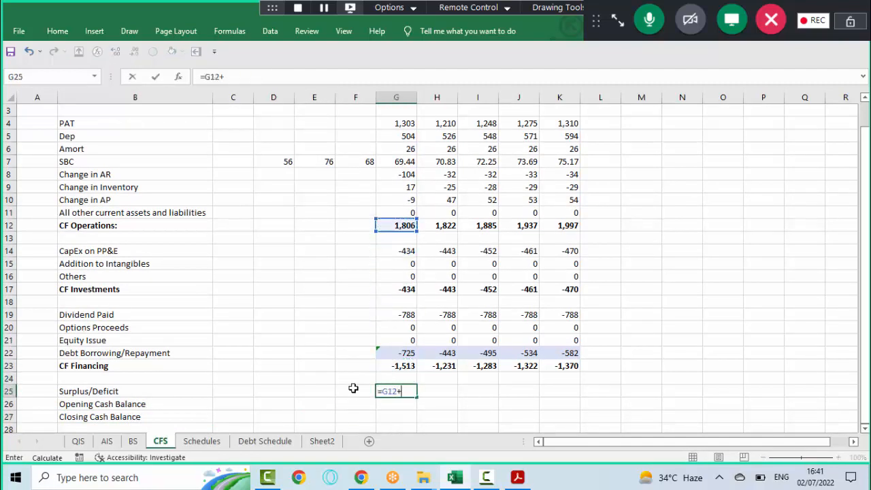
{"action": "key", "text": "Up"}
{"action": "key", "text": "Up"}
{"action": "key", "text": "Up"}
{"action": "key", "text": "Up"}
{"action": "key", "text": "Up"}
{"action": "key", "text": "Up"}
{"action": "key", "text": "Up"}
{"action": "key", "text": "Up"}
{"action": "type", "text": "+"}
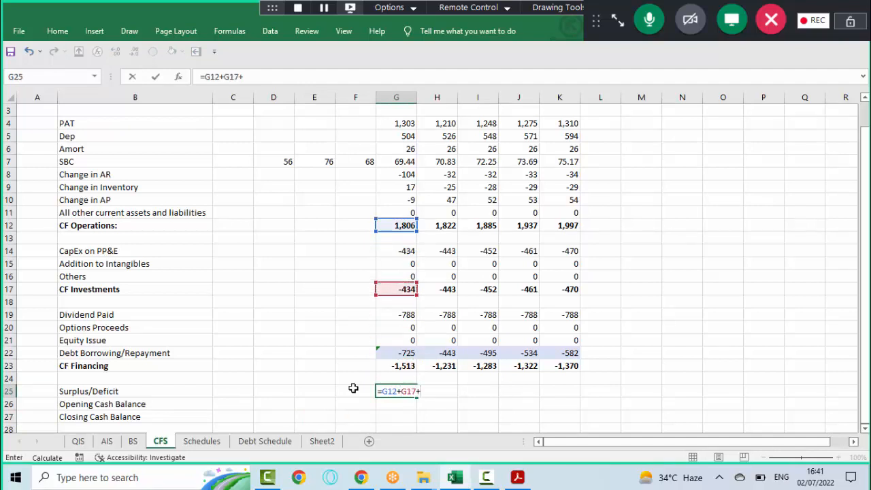
{"action": "key", "text": "Up"}
{"action": "key", "text": "Up"}
{"action": "key", "text": "ctrl+Return"}
- Fill the Surplus/Deficit formula from G25 across the forecast years to K25
{"action": "key", "text": "shift+Right"}
{"action": "key", "text": "shift+Right"}
{"action": "key", "text": "shift+Right"}
{"action": "key", "text": "shift+Right"}
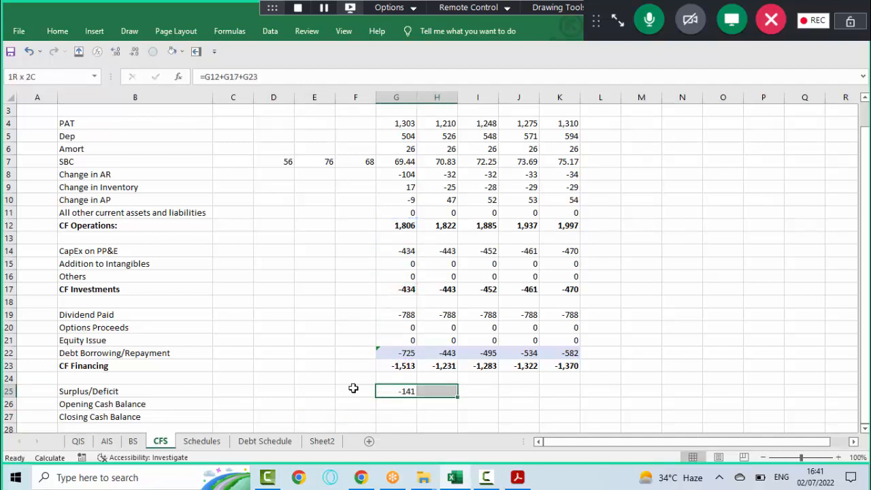
{"action": "key", "text": "ctrl+r"}
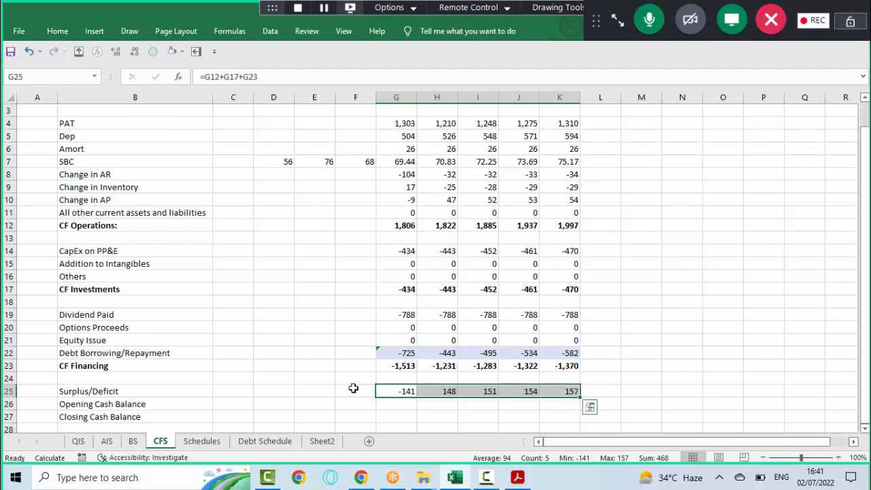
- Link the 2022 Opening Cash Balance in G26 to the 2021 cash and cash equivalents on the balance sheet, =BS!F5
{"action": "key", "text": "Down"}
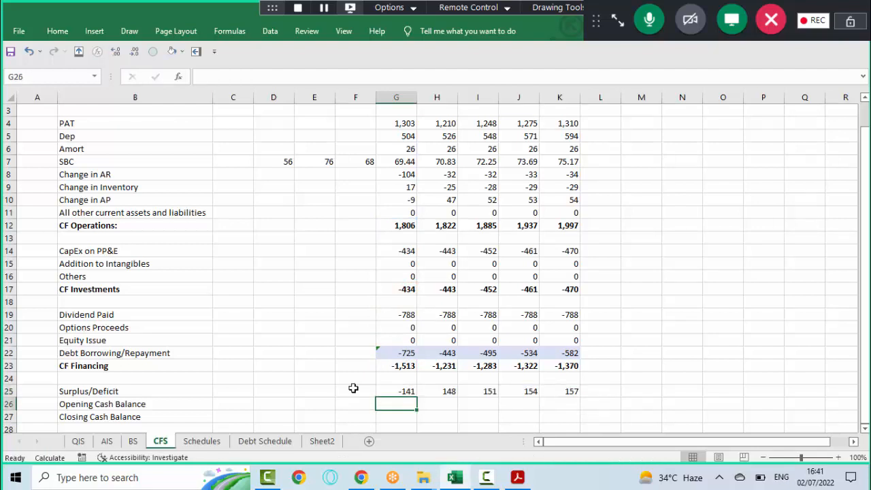
{"action": "type", "text": "="}
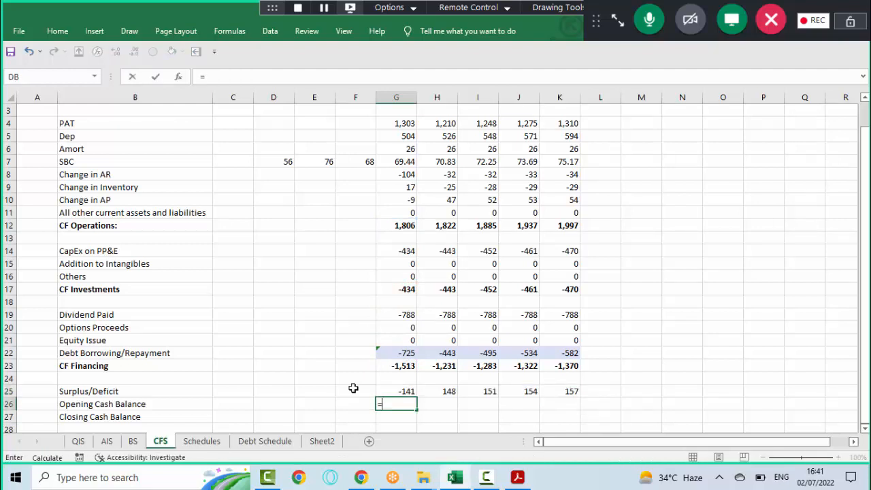
{"action": "left_click", "coordinate": [265, 441]}
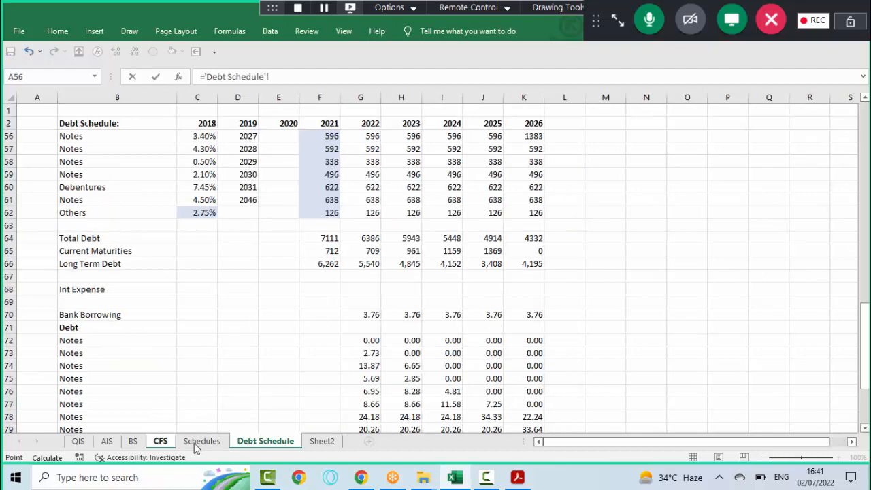
{"action": "left_click", "coordinate": [133, 441]}
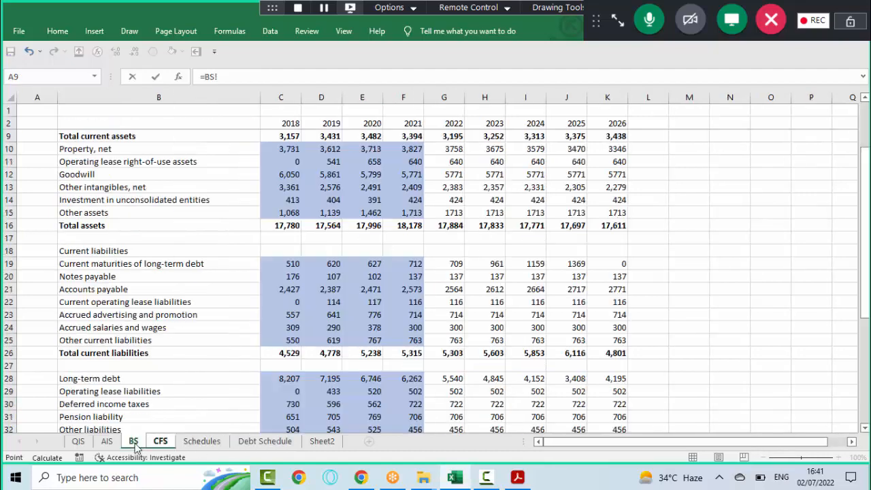
{"action": "left_click", "coordinate": [439, 174]}
{"action": "key", "text": "ctrl+Up"}
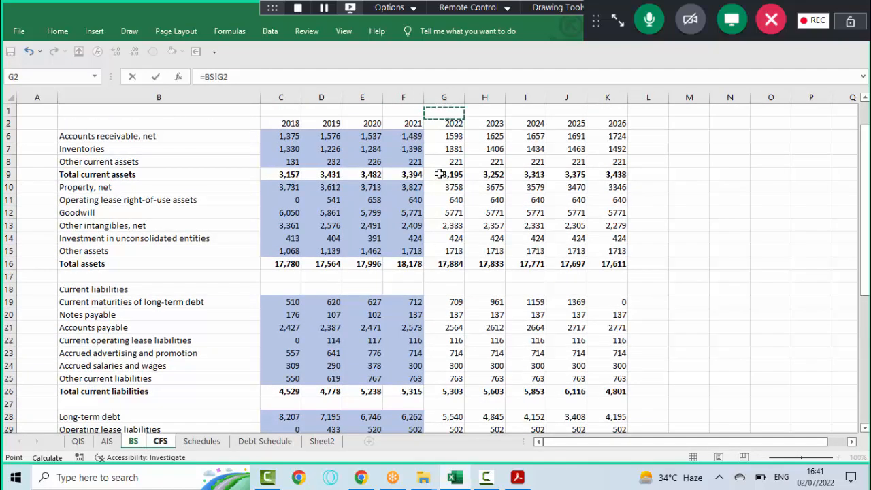
{"action": "key", "text": "Down"}
{"action": "key", "text": "Down"}
{"action": "key", "text": "Down"}
{"action": "key", "text": "Left"}
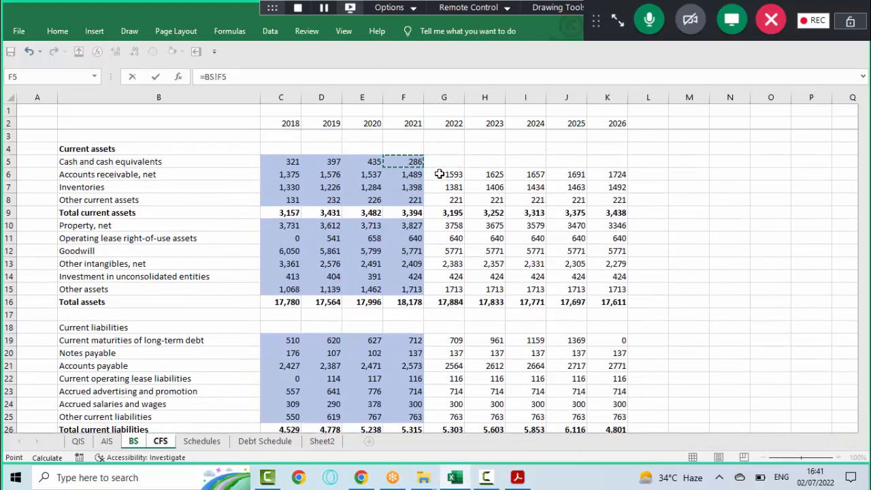
{"action": "key", "text": "Return"}
- Compute the 2022 Closing Cash Balance in G27 as =SUM(G25:G26) and fill the formulas in G25:G27 across to column K
{"action": "key", "text": "alt+equal"}
{"action": "key", "text": "ctrl+Return"}
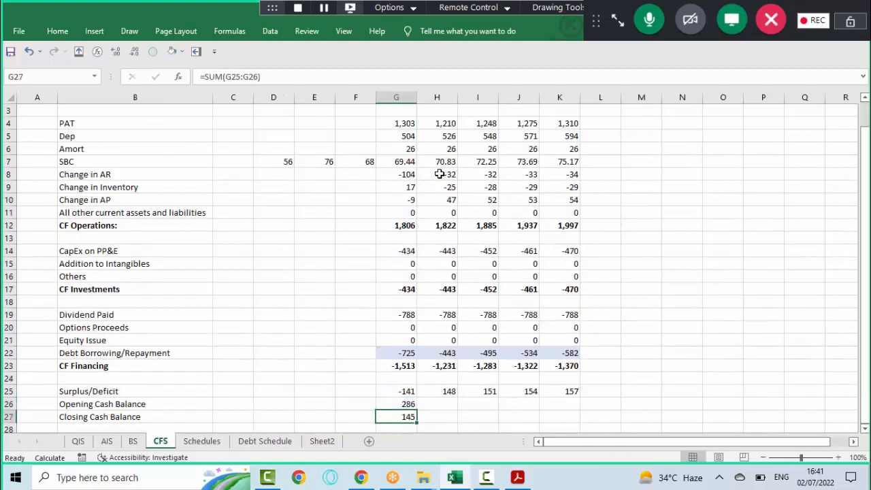
{"action": "key", "text": "Up"}
{"action": "key", "text": "Up"}
{"action": "key", "text": "Down"}
{"action": "key", "text": "Down"}
{"action": "key", "text": "Up"}
{"action": "key", "text": "Up"}
{"action": "key", "text": "shift+Down"}
{"action": "key", "text": "shift+Down"}
{"action": "key", "text": "shift+Right"}
{"action": "key", "text": "shift+Right"}
{"action": "key", "text": "shift+Right"}
{"action": "key", "text": "shift+Right"}
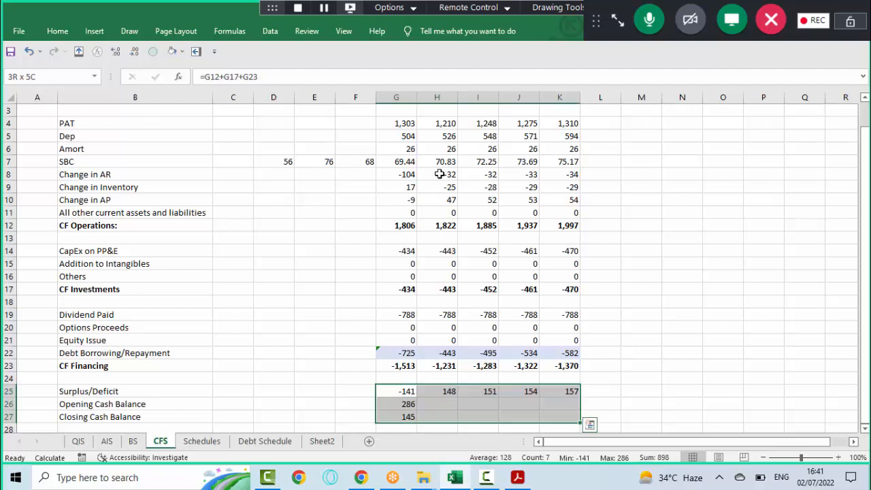
{"action": "key", "text": "ctrl+r"}
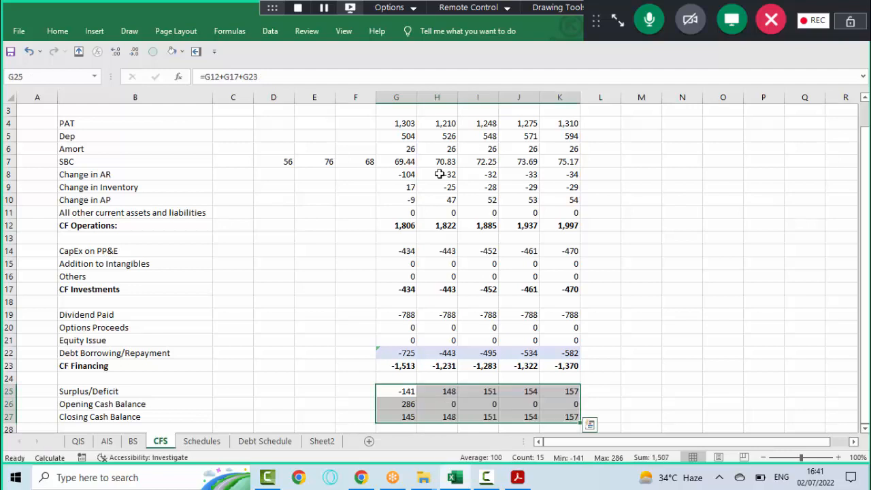
- Link 2022 cash and cash equivalents in G5 of the BS sheet to the closing cash balance, =CFS!G27
{"action": "key", "text": "Down"}
{"action": "key", "text": "Down"}
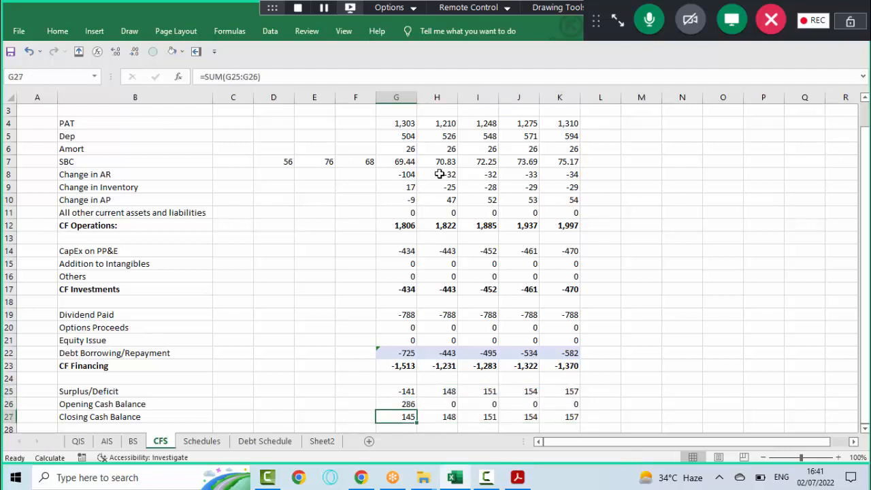
{"action": "key", "text": "ctrl+shift+Right"}
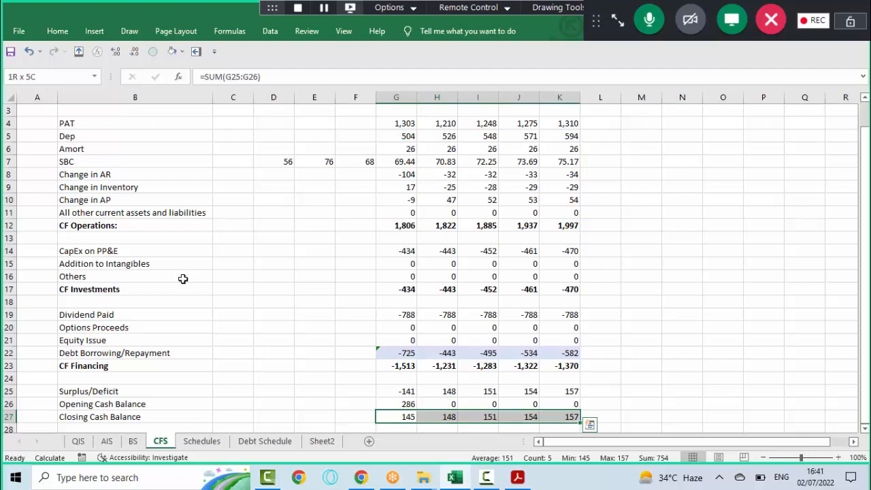
{"action": "left_click", "coordinate": [133, 441]}
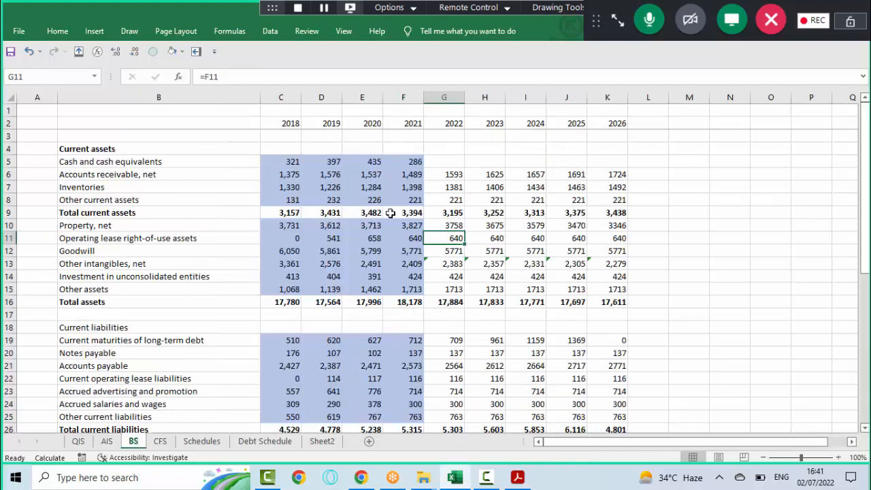
{"action": "left_click", "coordinate": [443, 162]}
{"action": "type", "text": "="}
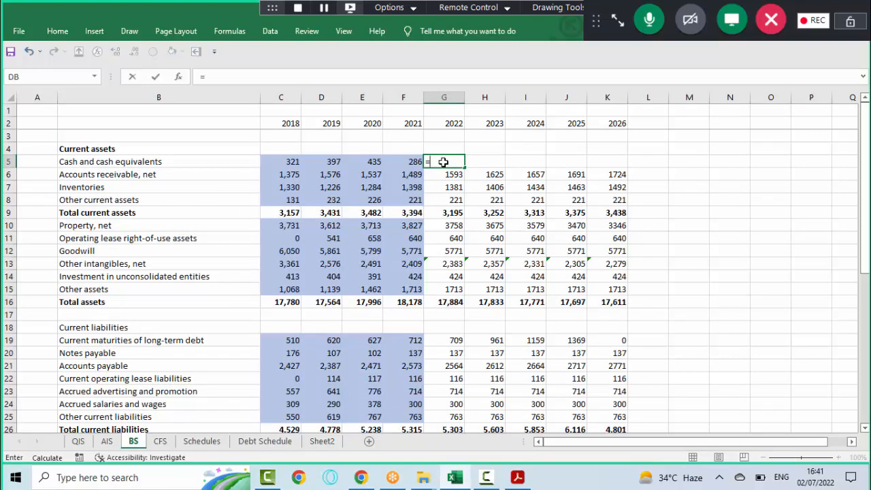
{"action": "left_click", "coordinate": [161, 441]}
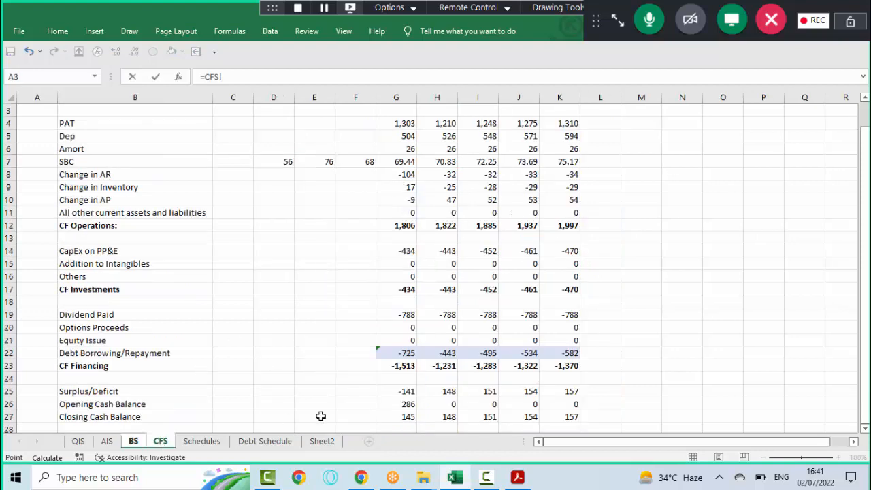
{"action": "left_click", "coordinate": [396, 417]}
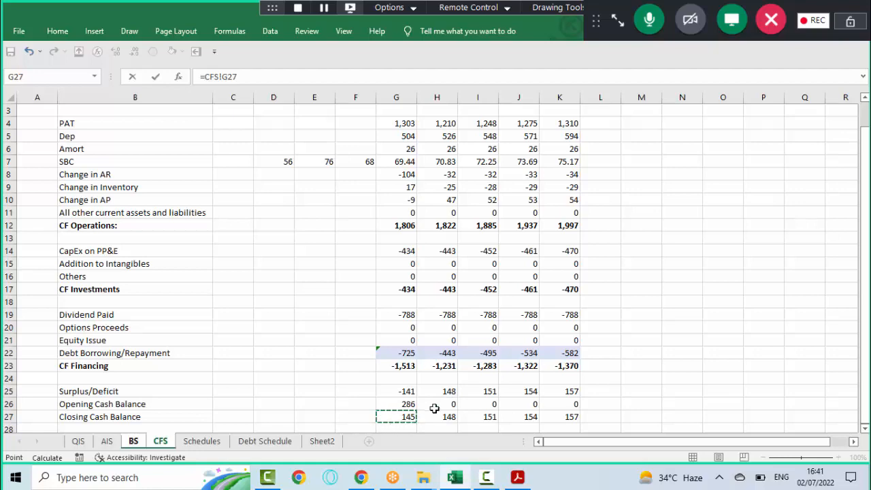
{"action": "key", "text": "ctrl+Return"}
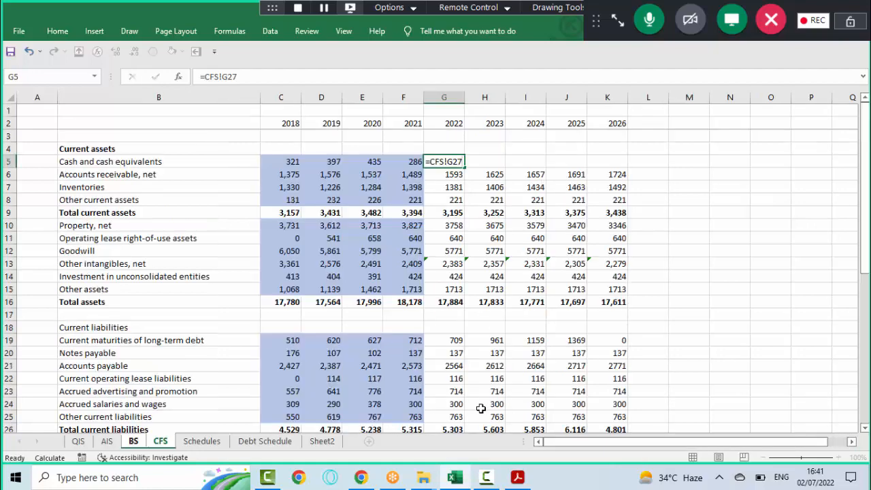
- Fill the balance sheet's cash and cash equivalents link from G5 across to K5
{"action": "key", "text": "shift+Right"}
{"action": "key", "text": "shift+Right"}
{"action": "key", "text": "shift+Right"}
{"action": "key", "text": "shift+Right"}
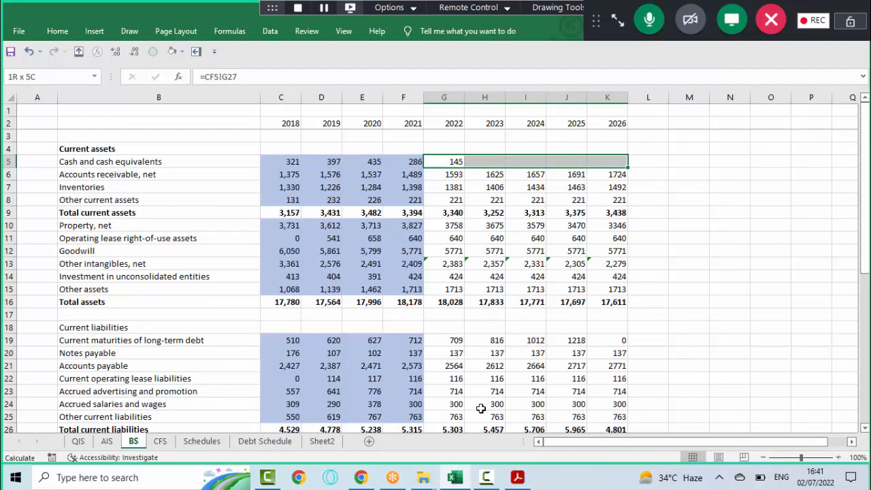
{"action": "key", "text": "ctrl+r"}
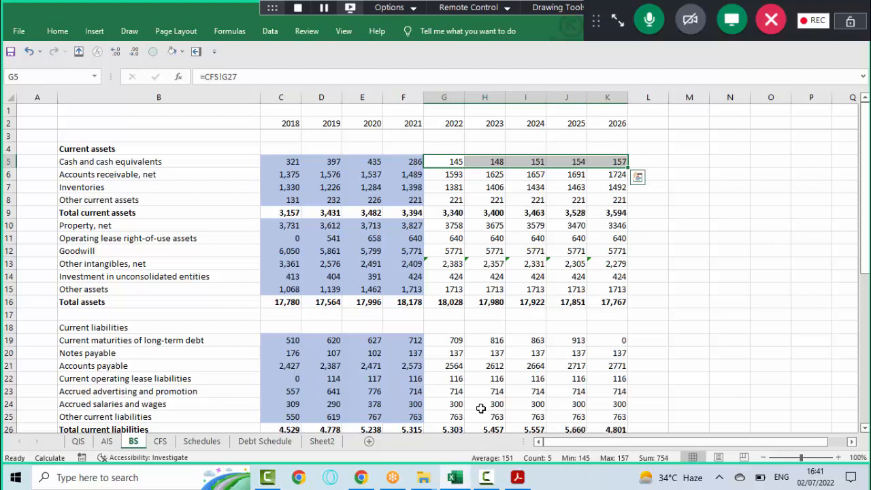
- Format the 2023 to 2026 Opening Cash Balance cells H26:K26 on the CFS sheet with no decimal places
{"action": "left_click", "coordinate": [160, 441]}
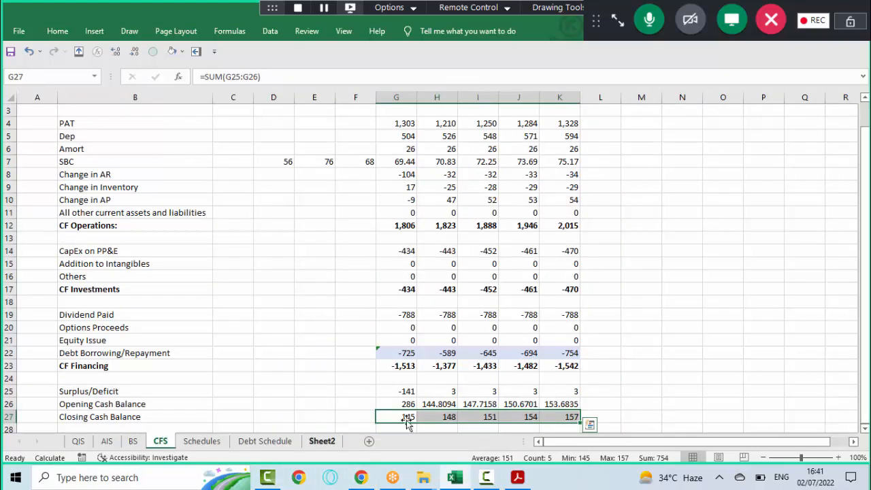
{"action": "left_click_drag", "start_coordinate": [439, 405], "coordinate": [562, 404]}
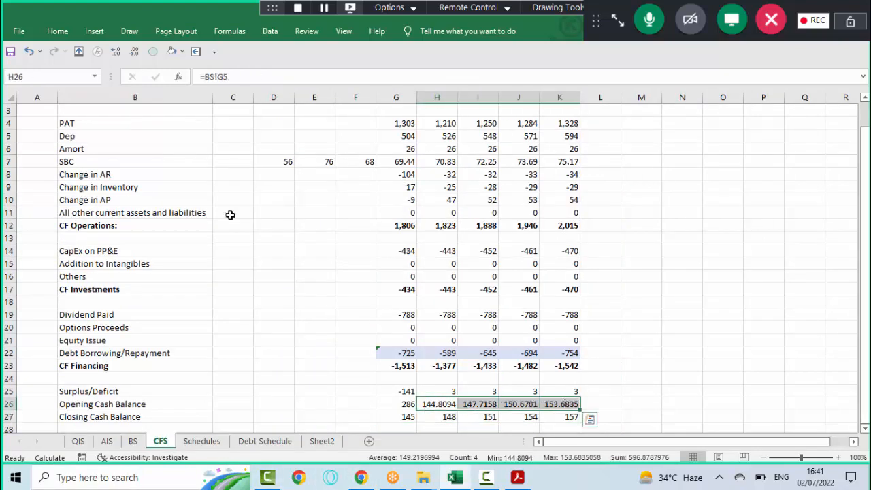
{"action": "left_click", "coordinate": [134, 53]}
{"action": "left_click", "coordinate": [134, 53]}
{"action": "left_click", "coordinate": [134, 53]}
{"action": "left_click", "coordinate": [134, 53]}
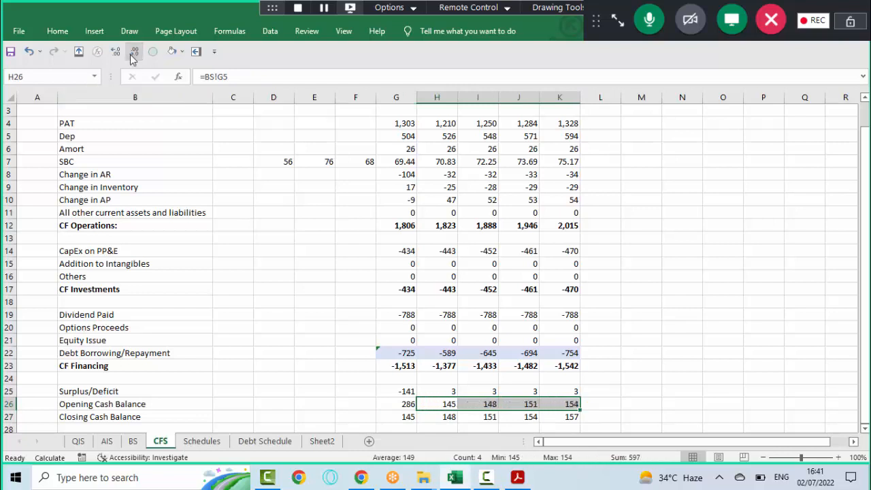
- Format the Add: Opening Cash Balance cells H5:K5 on the Debt Schedule sheet with no decimal places
{"action": "left_click", "coordinate": [264, 441]}
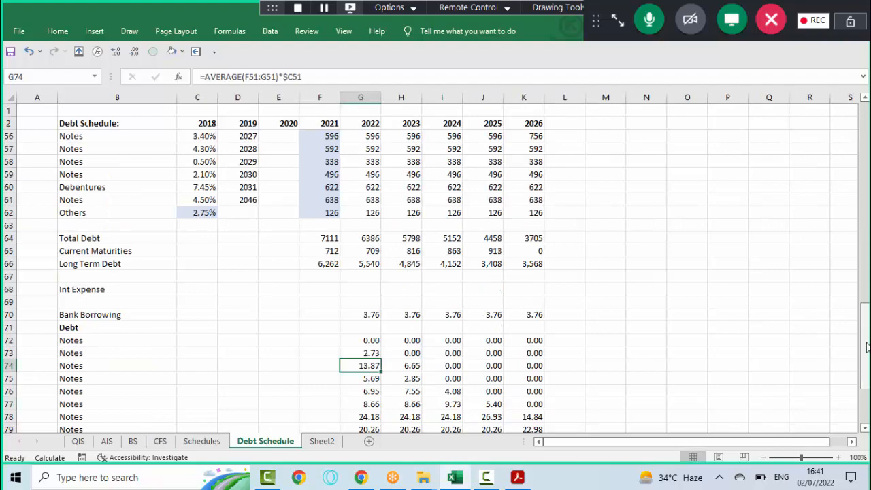
{"action": "left_click_drag", "start_coordinate": [866, 347], "coordinate": [863, 140]}
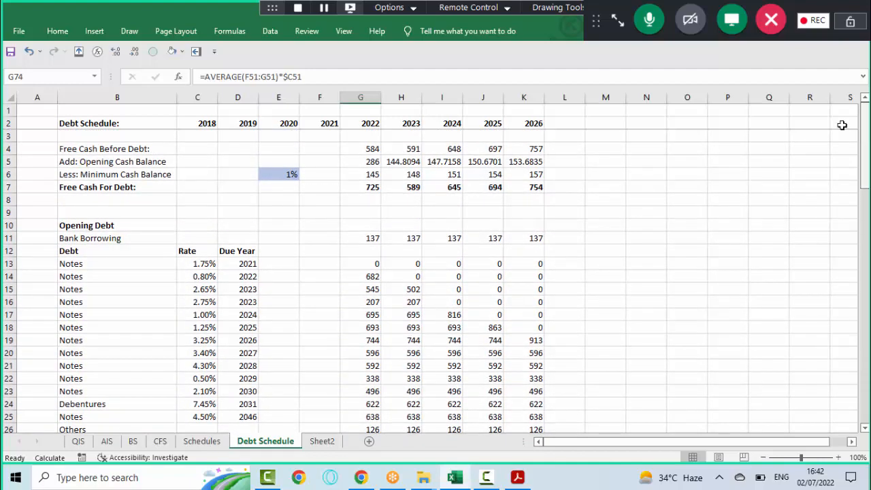
{"action": "left_click_drag", "start_coordinate": [406, 161], "coordinate": [527, 161]}
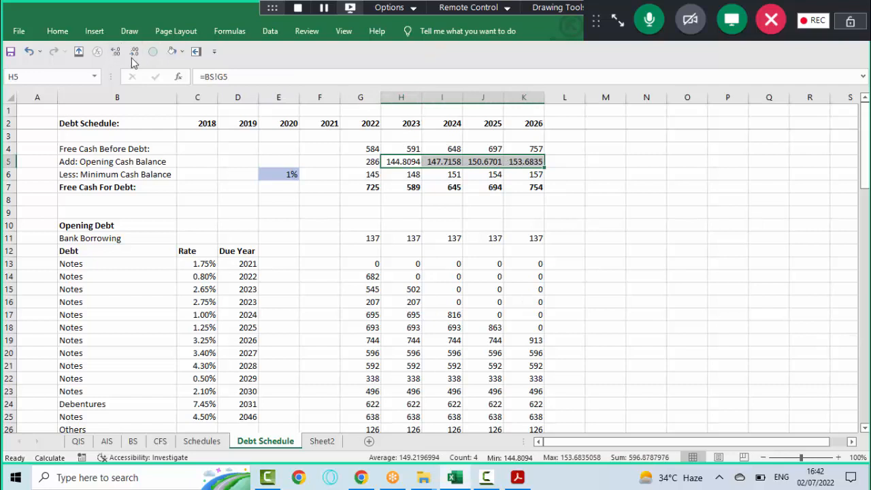
{"action": "left_click", "coordinate": [134, 52]}
{"action": "left_click", "coordinate": [134, 52]}
{"action": "left_click", "coordinate": [134, 53]}
{"action": "left_click", "coordinate": [134, 53]}
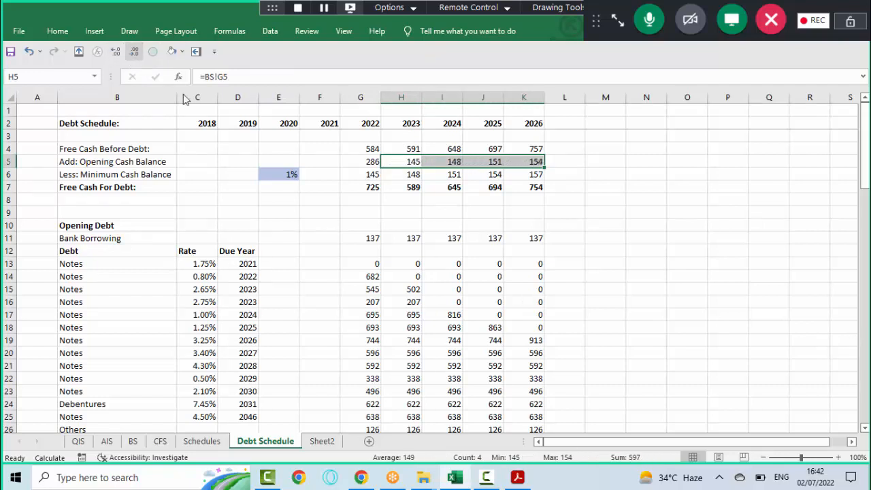
- Examine the Change in Debt section of the Debt Schedule, covering bank borrowing, the notes' yearly changes and their formulas in H35, I36 and J37
{"action": "left_click", "coordinate": [428, 300]}
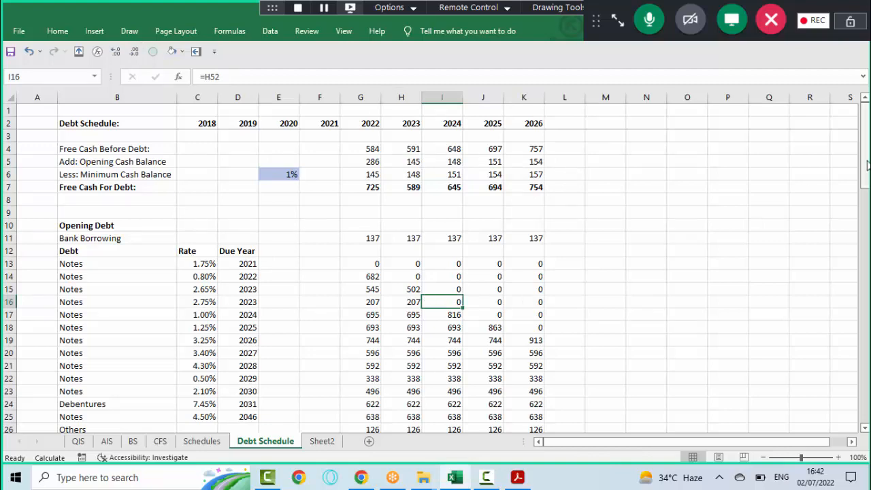
{"action": "left_click_drag", "start_coordinate": [865, 154], "coordinate": [866, 236]}
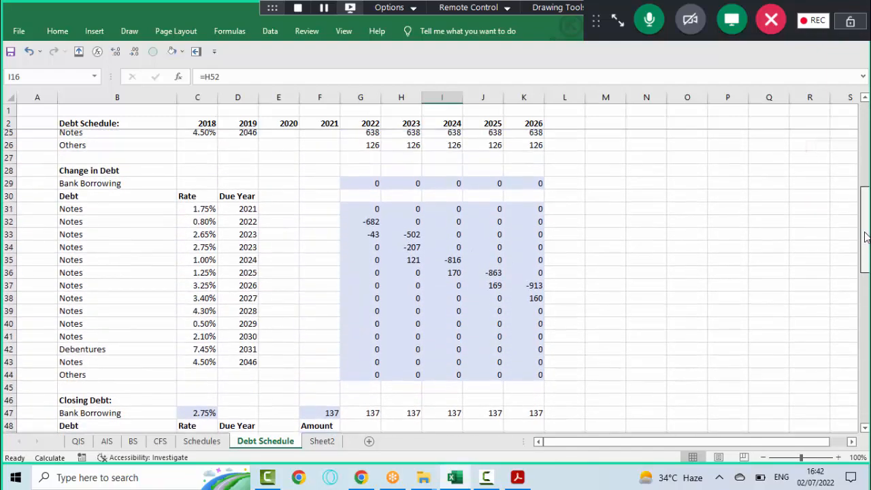
{"action": "left_click_drag", "start_coordinate": [363, 212], "coordinate": [521, 374]}
{"action": "left_click_drag", "start_coordinate": [354, 187], "coordinate": [520, 189]}
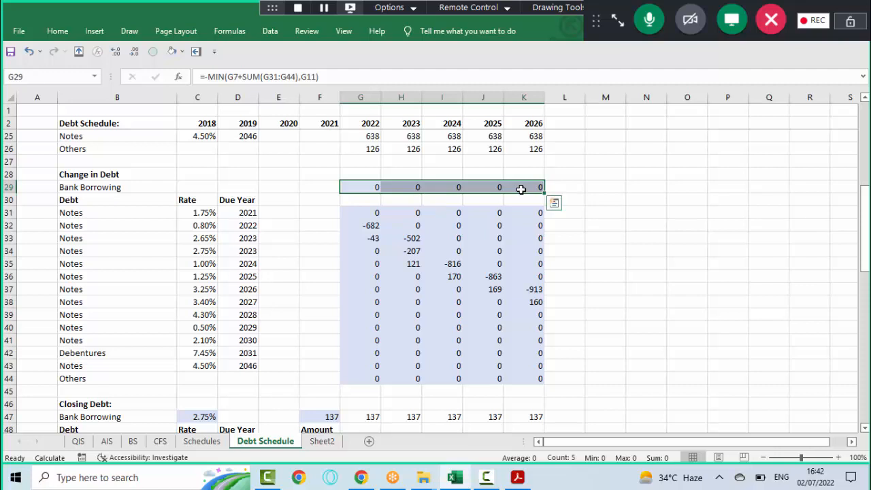
{"action": "left_click", "coordinate": [409, 263]}
{"action": "left_click", "coordinate": [451, 276]}
{"action": "left_click", "coordinate": [488, 290]}
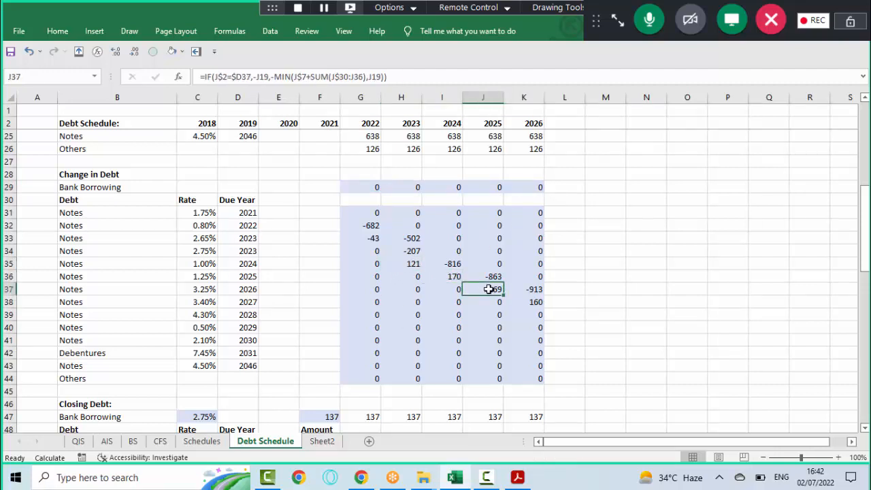
- Examine the 2026 change for the 3.40% notes and the whole Change in Debt block G31:K44, and open the meeting chat
{"action": "left_click", "coordinate": [529, 302]}
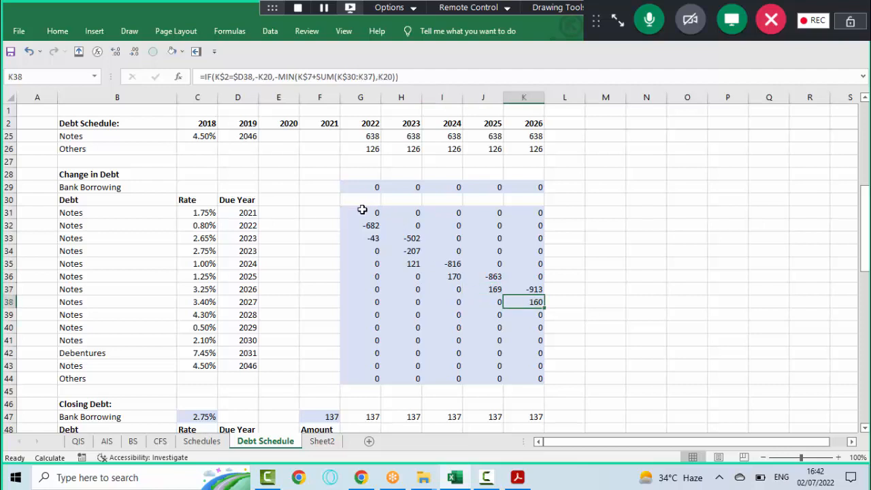
{"action": "left_click_drag", "start_coordinate": [362, 211], "coordinate": [522, 375]}
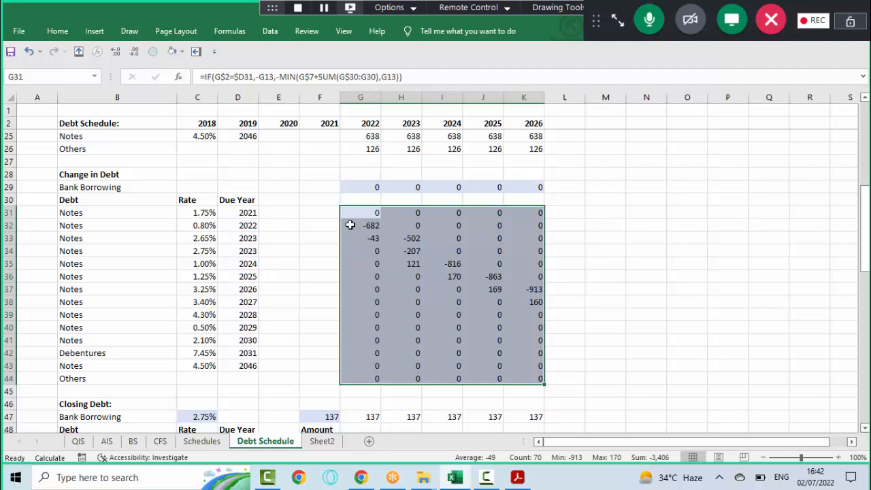
{"action": "left_click_drag", "start_coordinate": [356, 212], "coordinate": [531, 375]}
{"action": "left_click", "coordinate": [617, 21]}
{"action": "left_click", "coordinate": [495, 335]}
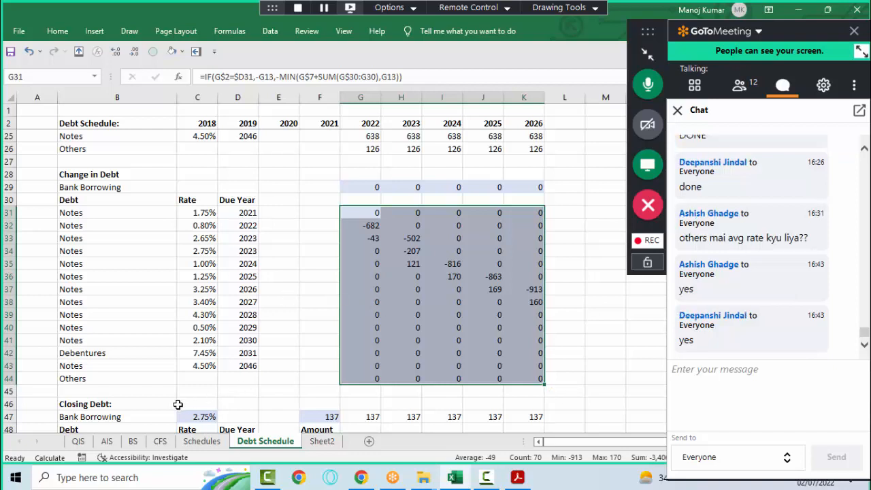
- Examine the balance sheet from current assets down to the Difference row for the forecast years 2022 to 2026
{"action": "left_click", "coordinate": [133, 441]}
{"action": "key", "text": "Down"}
{"action": "key", "text": "Down"}
{"action": "key", "text": "Down"}
{"action": "key", "text": "Down"}
{"action": "key", "text": "Down"}
{"action": "key", "text": "Down"}
{"action": "key", "text": "Down"}
{"action": "key", "text": "Down"}
{"action": "key", "text": "Down"}
{"action": "key", "text": "Down"}
{"action": "key", "text": "Down"}
{"action": "key", "text": "Down"}
{"action": "key", "text": "Down"}
{"action": "key", "text": "Down"}
{"action": "key", "text": "Down"}
{"action": "key", "text": "Down"}
{"action": "key", "text": "Down"}
{"action": "key", "text": "Down"}
{"action": "key", "text": "Down"}
{"action": "key", "text": "Down"}
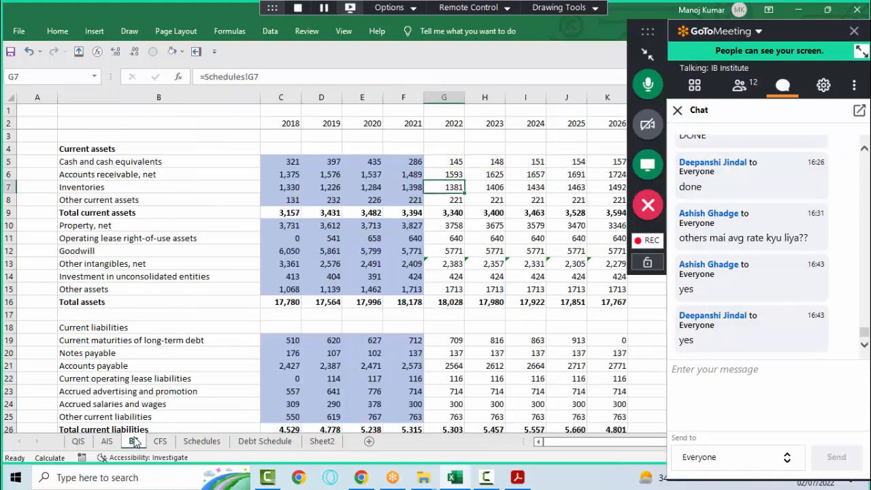
{"action": "key", "text": "Down"}
{"action": "key", "text": "Down"}
{"action": "key", "text": "Down"}
{"action": "key", "text": "Down"}
{"action": "key", "text": "Down"}
{"action": "key", "text": "Down"}
{"action": "key", "text": "Down"}
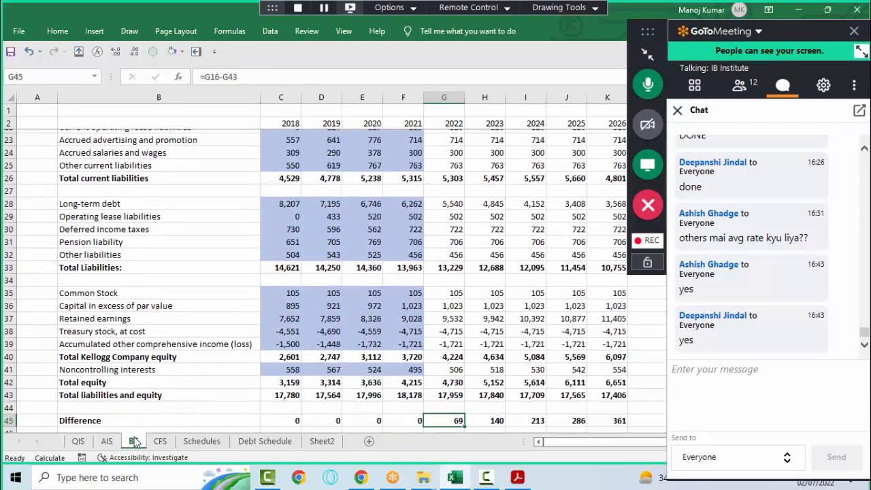
{"action": "key", "text": "Up"}
{"action": "key", "text": "Up"}
{"action": "key", "text": "Up"}
{"action": "key", "text": "Up"}
{"action": "key", "text": "Up"}
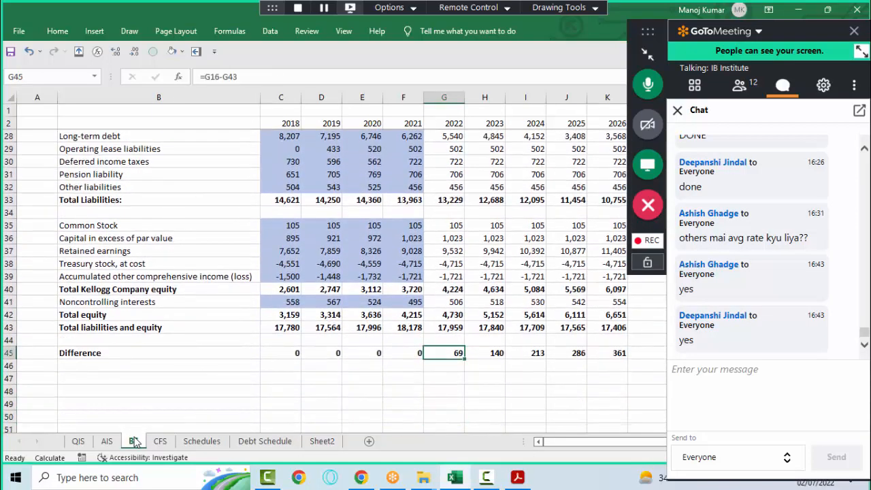
{"action": "key", "text": "ctrl+shift+Right"}
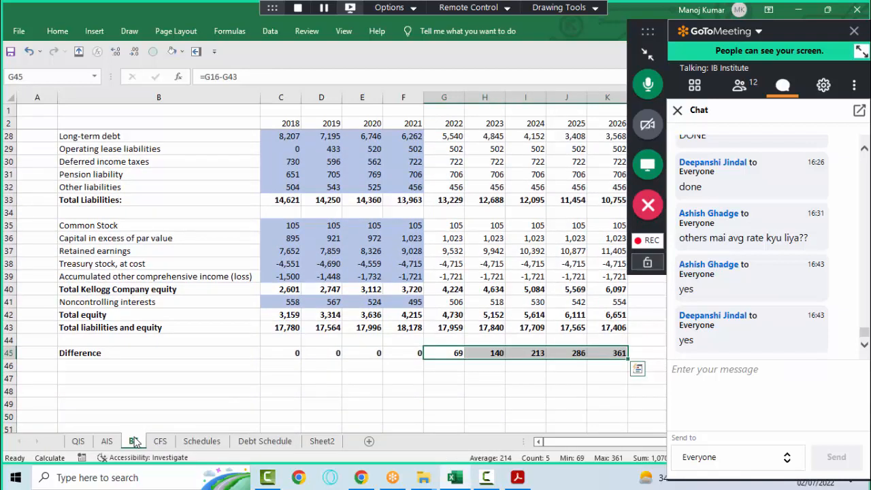
{"action": "key", "text": "Up"}
{"action": "key", "text": "Up"}
{"action": "key", "text": "Up"}
{"action": "key", "text": "Up"}
{"action": "key", "text": "Up"}
{"action": "key", "text": "Down"}
{"action": "key", "text": "Down"}
{"action": "key", "text": "Down"}
{"action": "key", "text": "Down"}
{"action": "key", "text": "Down"}
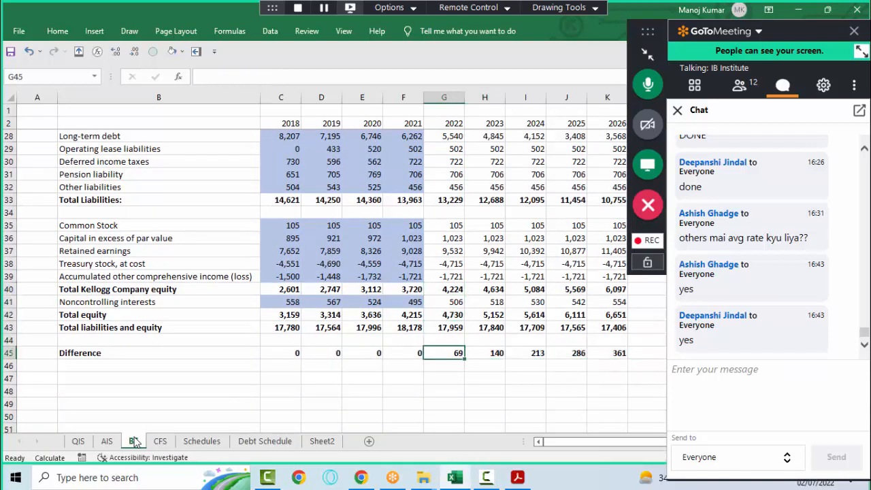
{"action": "key", "text": "ctrl+shift+Right"}
- Enter the check formula =H45-G45 in H46, below the 2023 Difference, for the year-on-year change in the difference
{"action": "key", "text": "Down"}
{"action": "key", "text": "Up"}
{"action": "key", "text": "Up"}
{"action": "key", "text": "Down"}
{"action": "key", "text": "Right"}
{"action": "key", "text": "Right"}
{"action": "key", "text": "Down"}
{"action": "key", "text": "Left"}
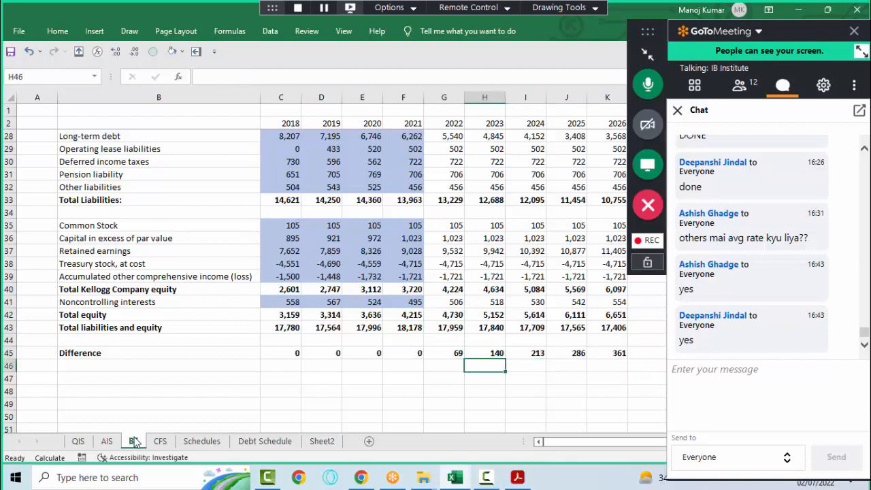
{"action": "type", "text": "="}
{"action": "key", "text": "Up"}
{"action": "type", "text": "-"}
{"action": "key", "text": "Left"}
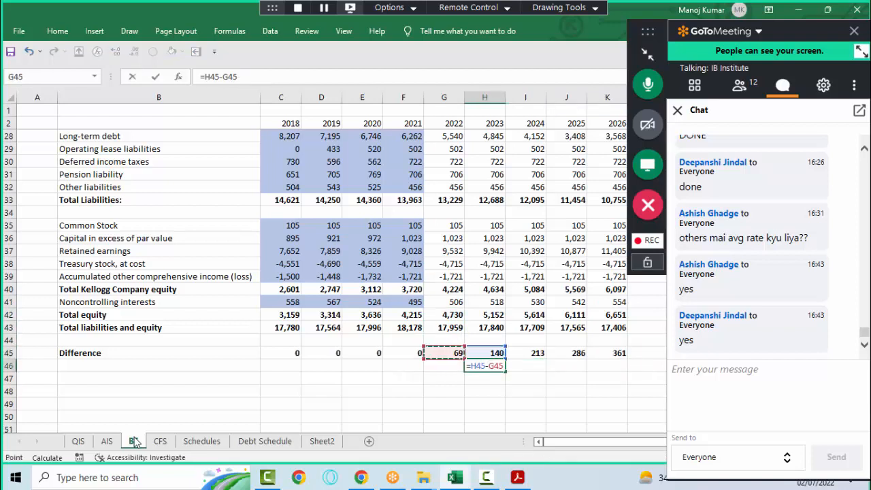
{"action": "key", "text": "Return"}
- Fill the year-on-year difference check from H46 across to K46
{"action": "key", "text": "Up"}
{"action": "key", "text": "shift+Right"}
{"action": "key", "text": "shift+Right"}
{"action": "key", "text": "shift+Right"}
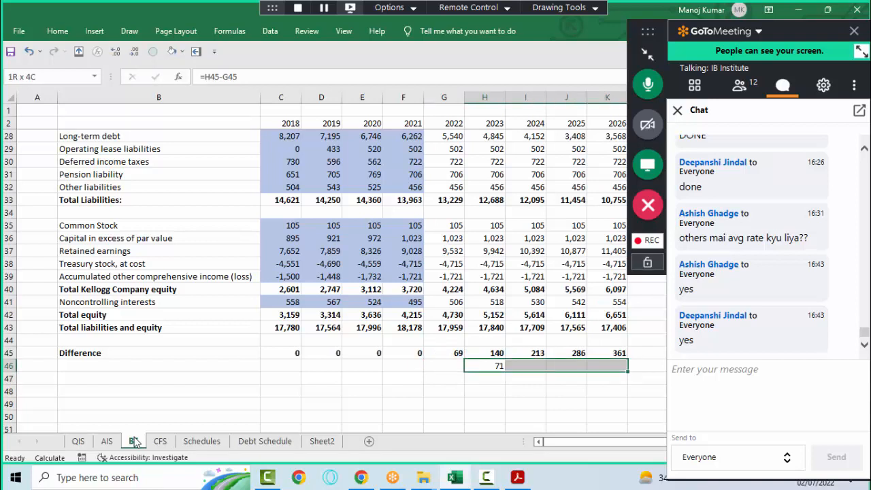
{"action": "key", "text": "ctrl+r"}
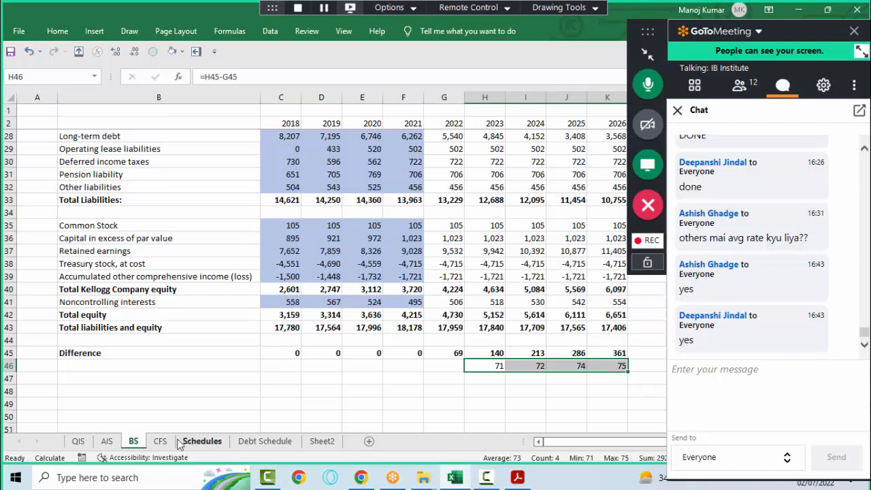
- Format the SBC forecast cells G7:K7 on the CFS sheet with no decimal places
{"action": "left_click", "coordinate": [160, 441]}
{"action": "left_click", "coordinate": [400, 161]}
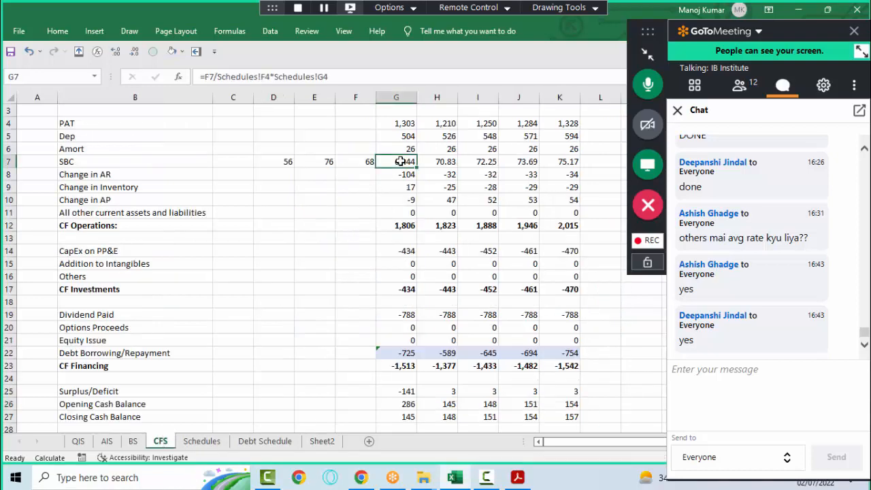
{"action": "key", "text": "Up"}
{"action": "key", "text": "Up"}
{"action": "key", "text": "Up"}
{"action": "key", "text": "Down"}
{"action": "key", "text": "Down"}
{"action": "key", "text": "Down"}
{"action": "key", "text": "Down"}
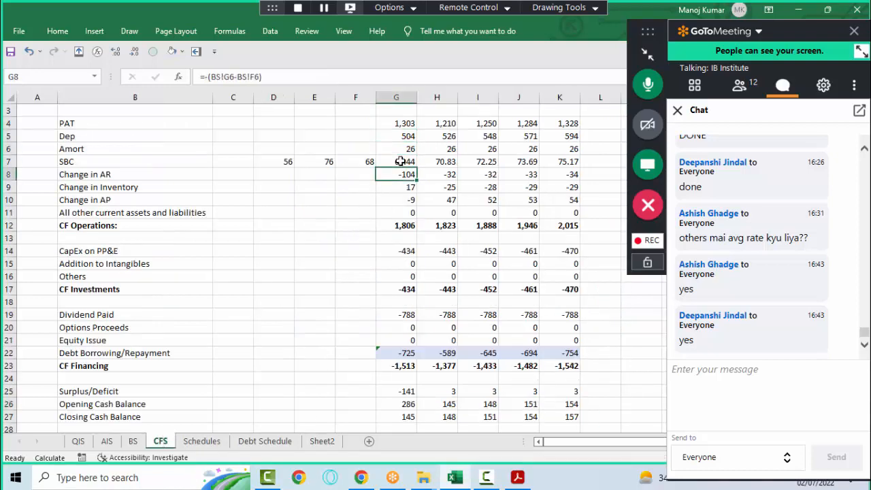
{"action": "key", "text": "Up"}
{"action": "key", "text": "shift+Right"}
{"action": "key", "text": "shift+Right"}
{"action": "key", "text": "shift+Right"}
{"action": "key", "text": "shift+Right"}
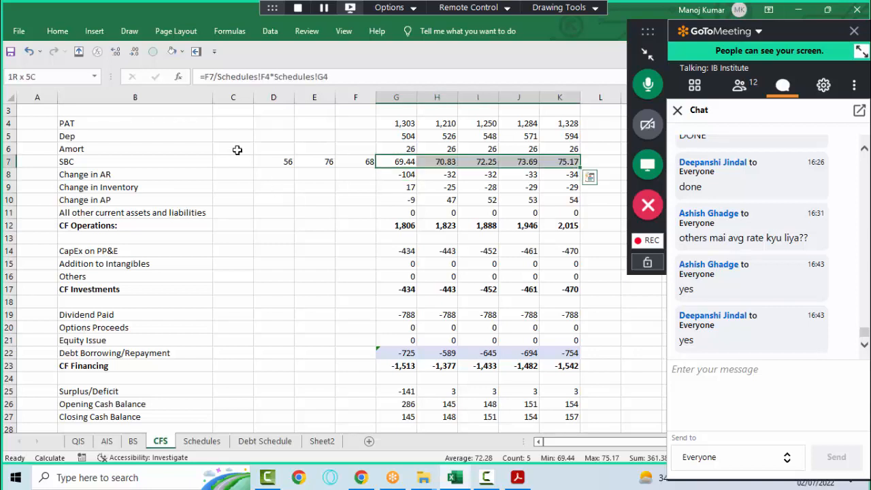
{"action": "left_click", "coordinate": [134, 52]}
{"action": "left_click", "coordinate": [135, 53]}
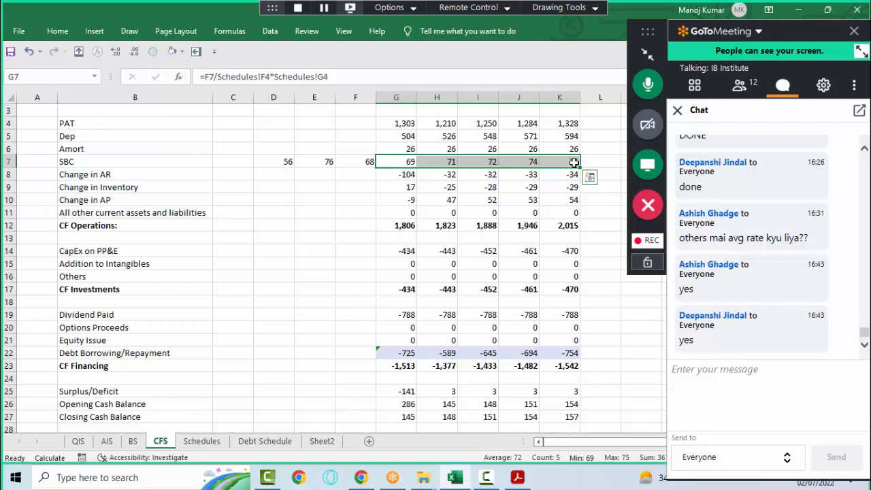
- Link 2022 Capital in excess of par value on the BS sheet to the year's SBC, making G36 =F36+CFS!G7+0
{"action": "left_click", "coordinate": [135, 442]}
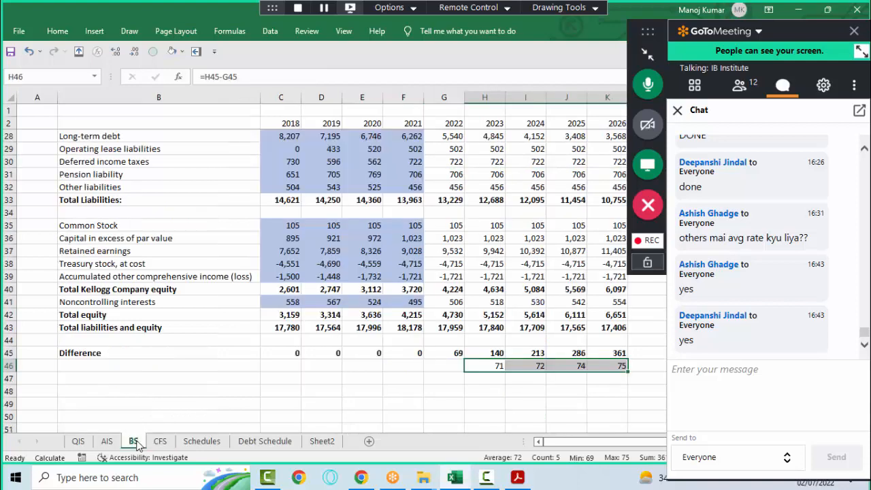
{"action": "left_click", "coordinate": [447, 240]}
{"action": "key", "text": "F2"}
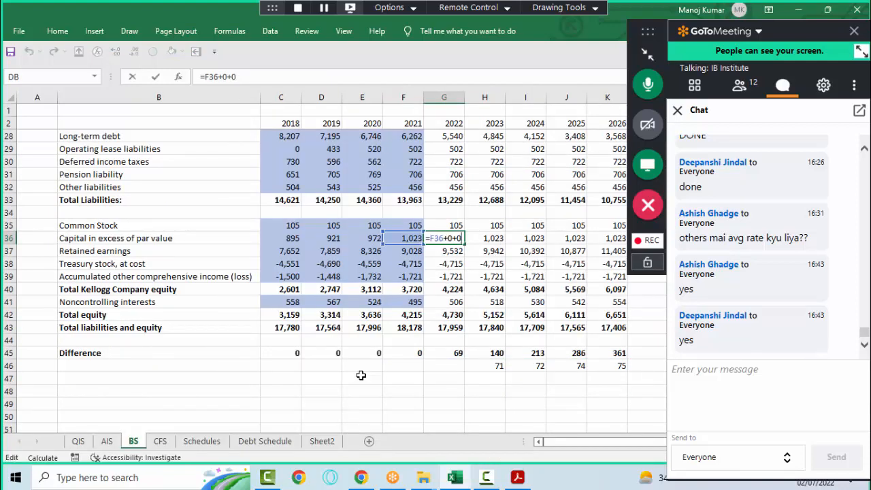
{"action": "key", "text": "shift+Left"}
{"action": "left_click", "coordinate": [161, 442]}
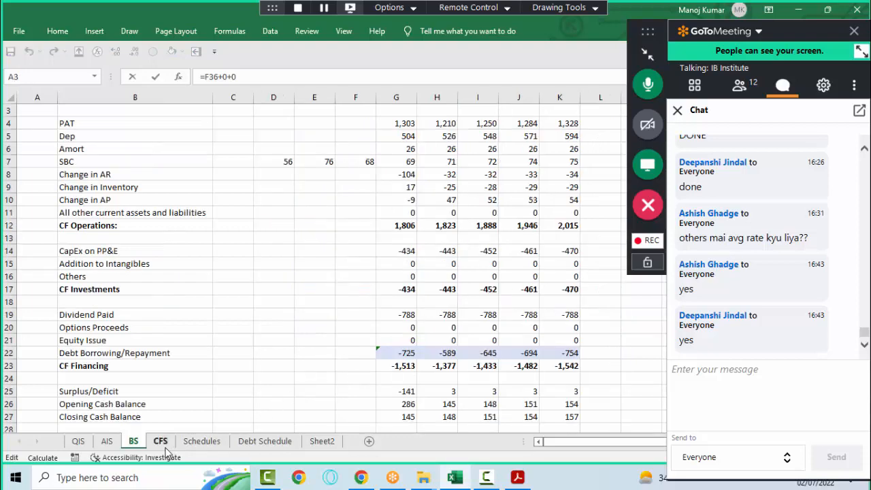
{"action": "left_click", "coordinate": [400, 162]}
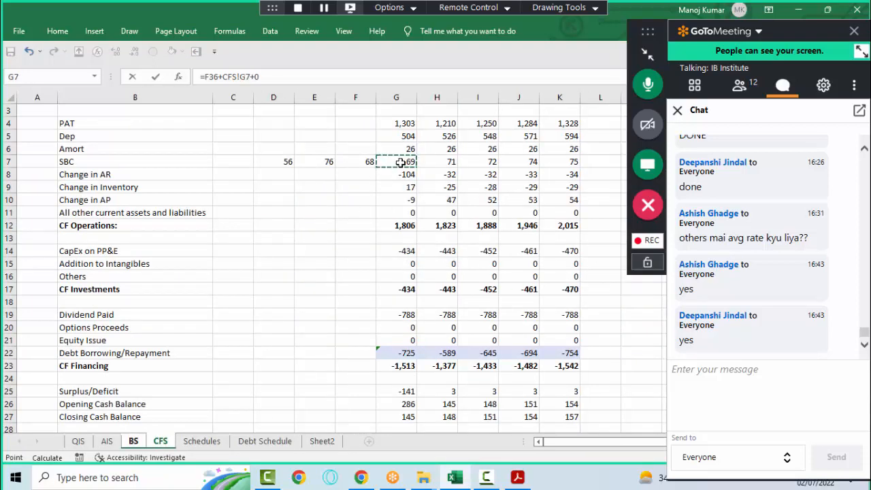
{"action": "key", "text": "Return"}
- Fill the Capital in excess of par value formula from G36 across to K36
{"action": "key", "text": "Up"}
{"action": "key", "text": "ctrl+shift+Right"}
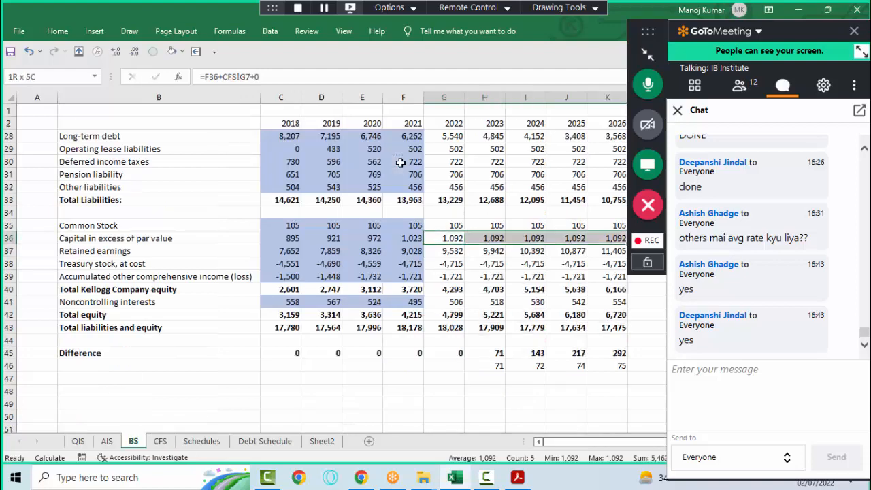
{"action": "key", "text": "ctrl+r"}
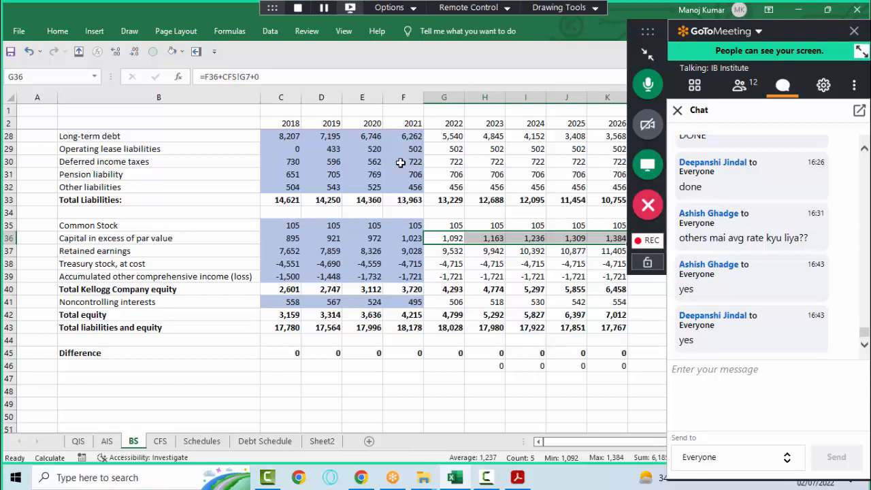
- Delete the temporary year-on-year difference check in H46:K46 below the Difference row
{"action": "key", "text": "Right"}
{"action": "key", "text": "ctrl+Down"}
{"action": "key", "text": "ctrl+Down"}
{"action": "key", "text": "ctrl+Down"}
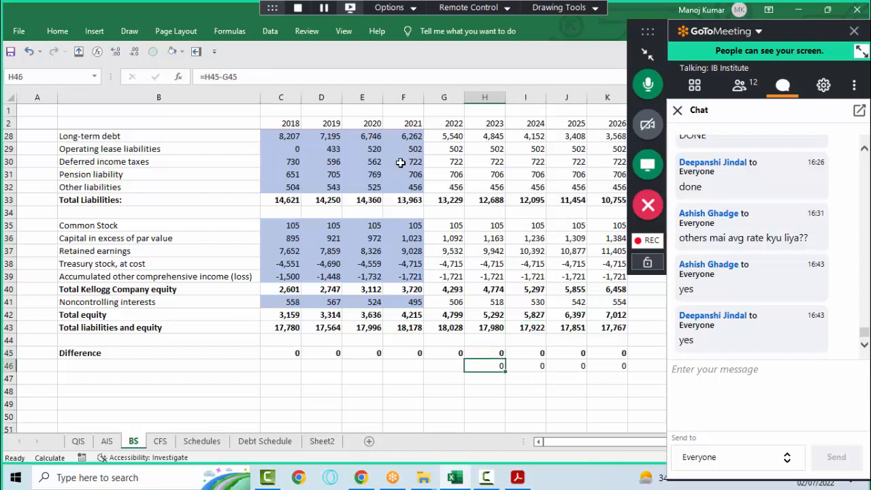
{"action": "key", "text": "shift+Right"}
{"action": "key", "text": "shift+Right"}
{"action": "key", "text": "shift+Right"}
{"action": "key", "text": "Delete"}
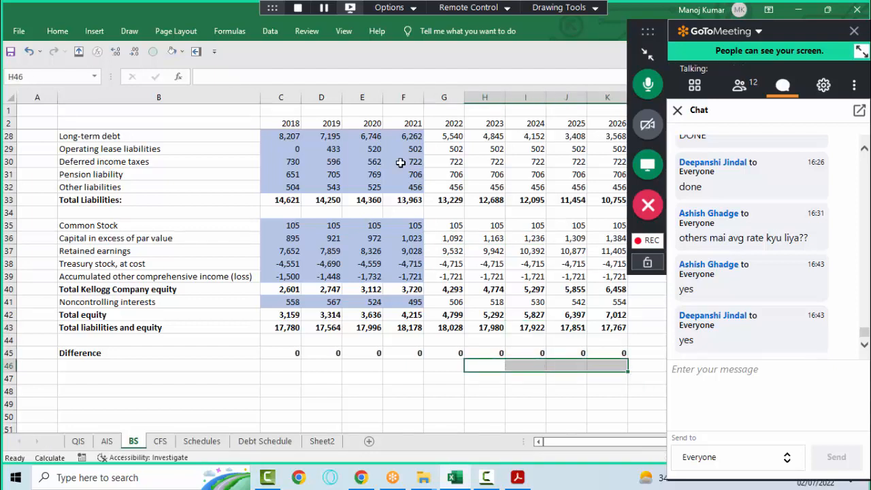
{"action": "left_click", "coordinate": [466, 251]}
{"action": "key", "text": "Left"}
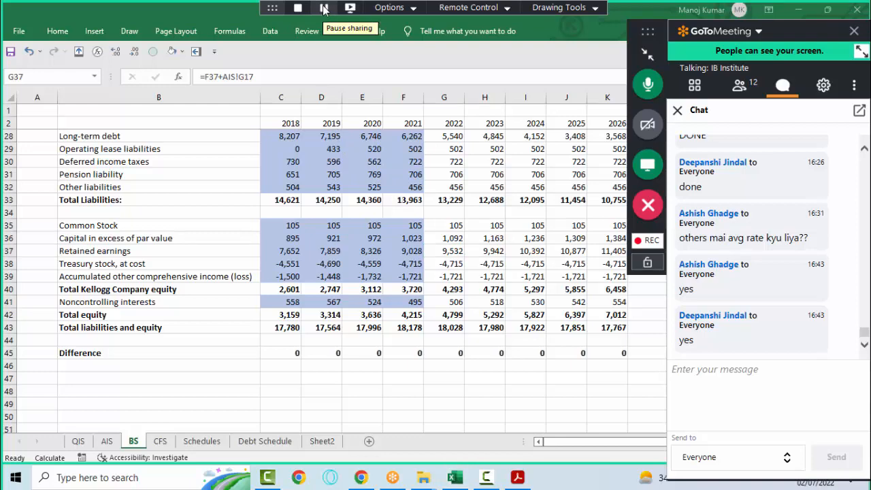
{"action": "left_click", "coordinate": [324, 8]}
{"action": "mouse_move", "coordinate": [430, 482]}
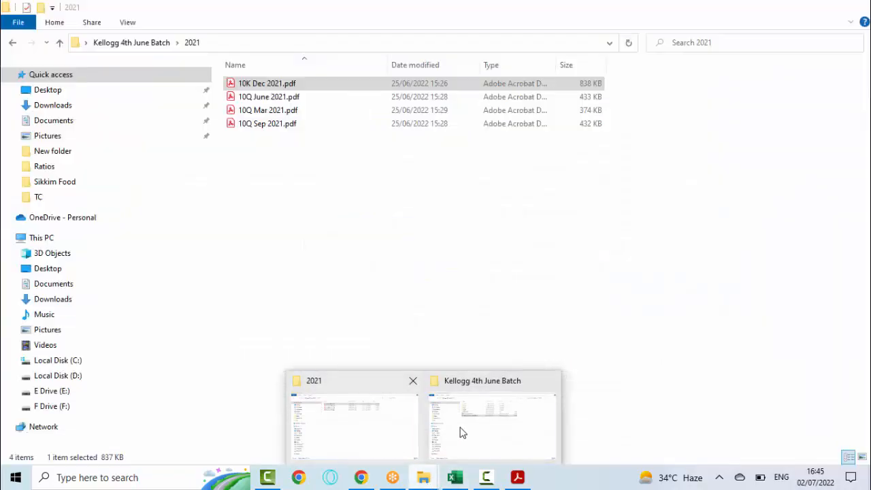
{"action": "left_click", "coordinate": [461, 432]}
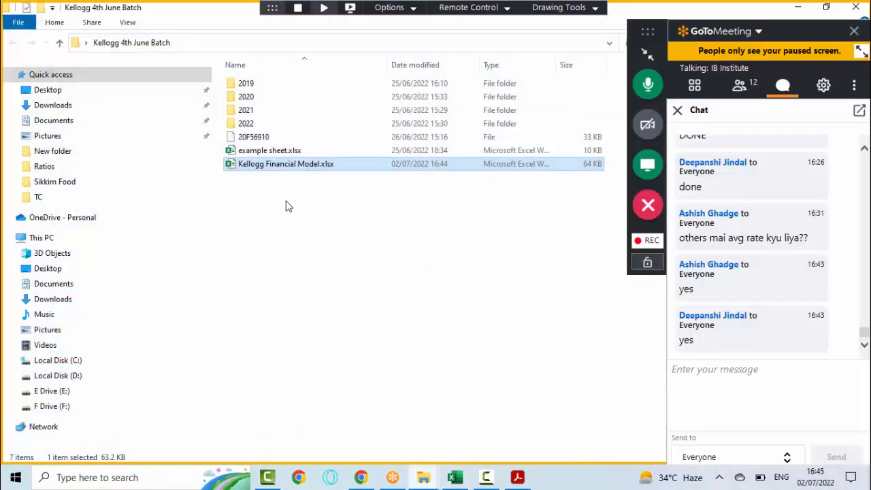
{"action": "left_click_drag", "start_coordinate": [267, 167], "coordinate": [457, 292]}
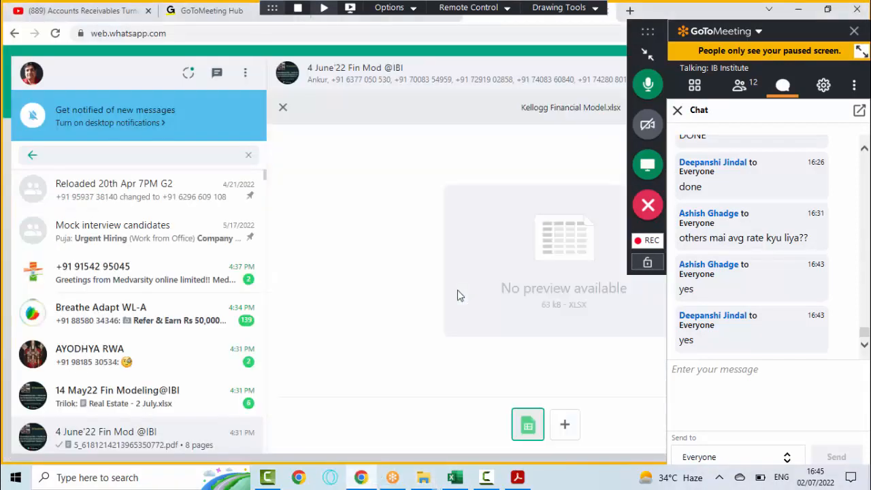
{"action": "key", "text": "Return"}
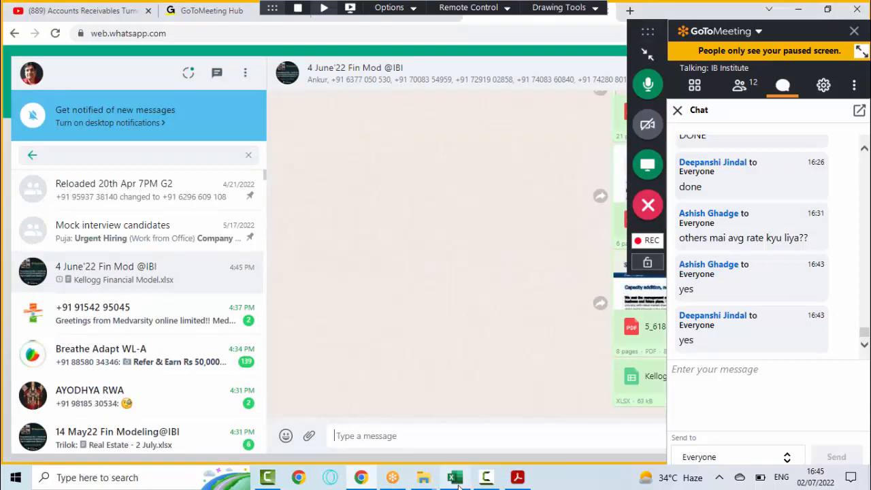
- Return to the Excel workbook, resume screen sharing and collapse the meeting panel
{"action": "left_click", "coordinate": [454, 477]}
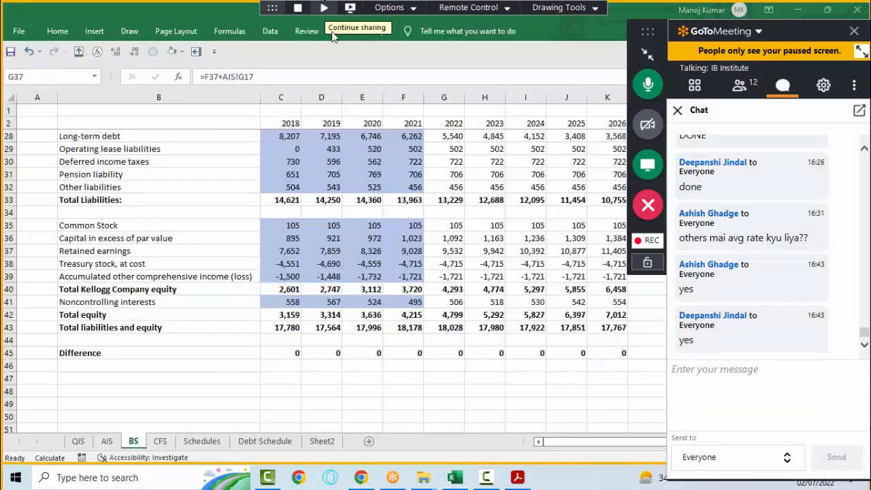
{"action": "left_click", "coordinate": [324, 8]}
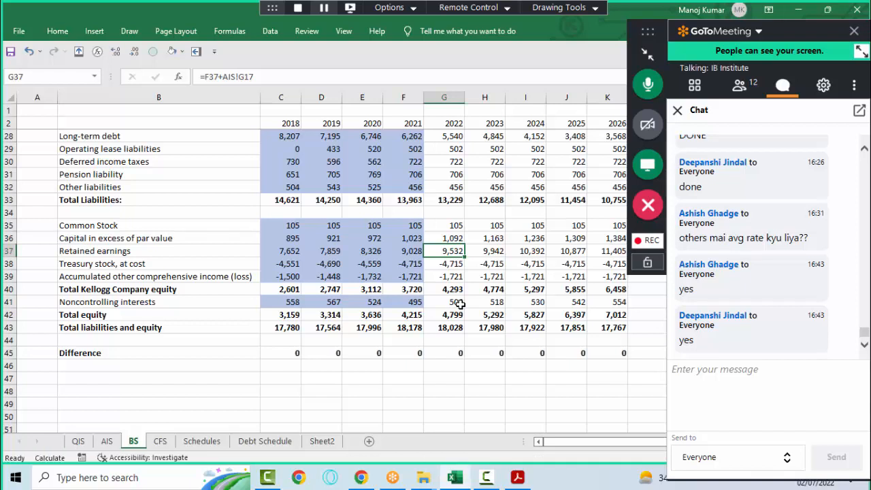
{"action": "left_click", "coordinate": [647, 51]}
{"action": "left_click", "coordinate": [643, 55]}
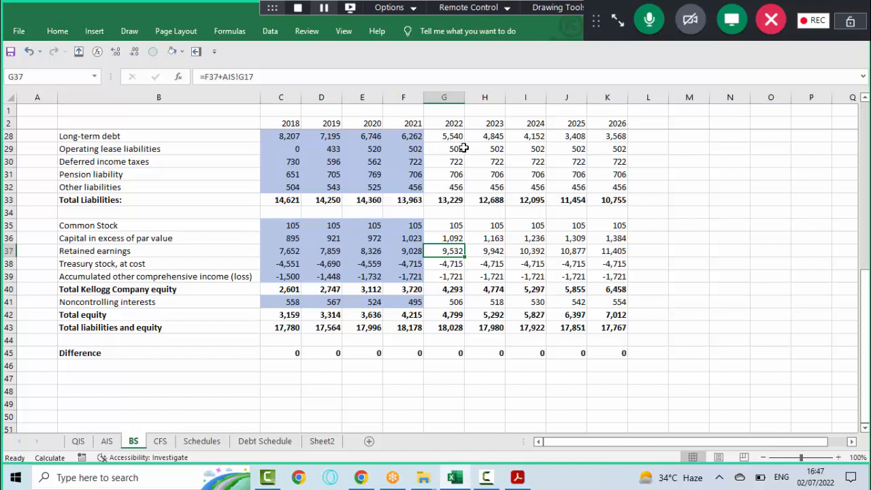
- Examine the Change in Debt formulas on the Debt Schedule sheet from G31 down to the 1.00% notes' 2023 cell H35
{"action": "left_click", "coordinate": [261, 445]}
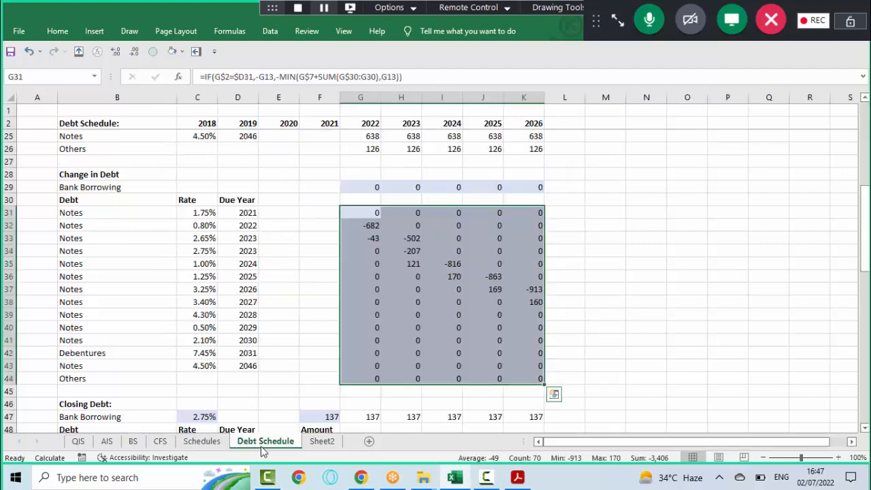
{"action": "left_click", "coordinate": [370, 215]}
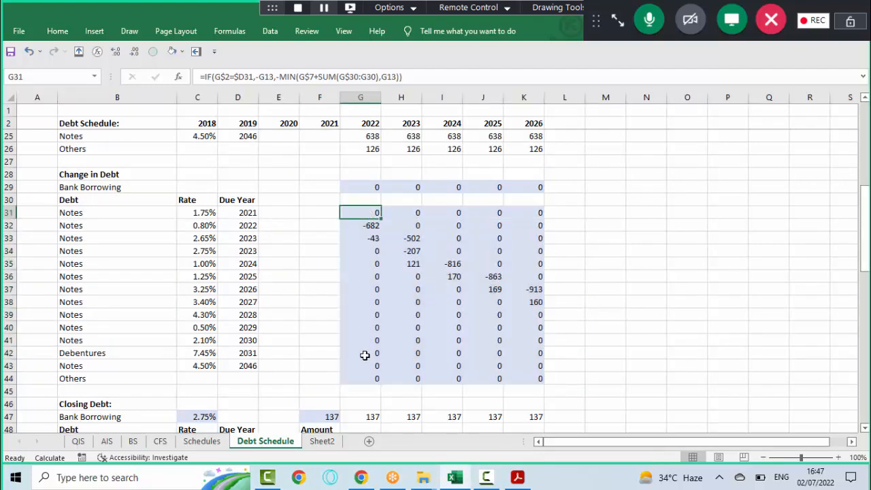
{"action": "key", "text": "Down"}
{"action": "key", "text": "Down"}
{"action": "key", "text": "Down"}
{"action": "key", "text": "Down"}
{"action": "key", "text": "Right"}
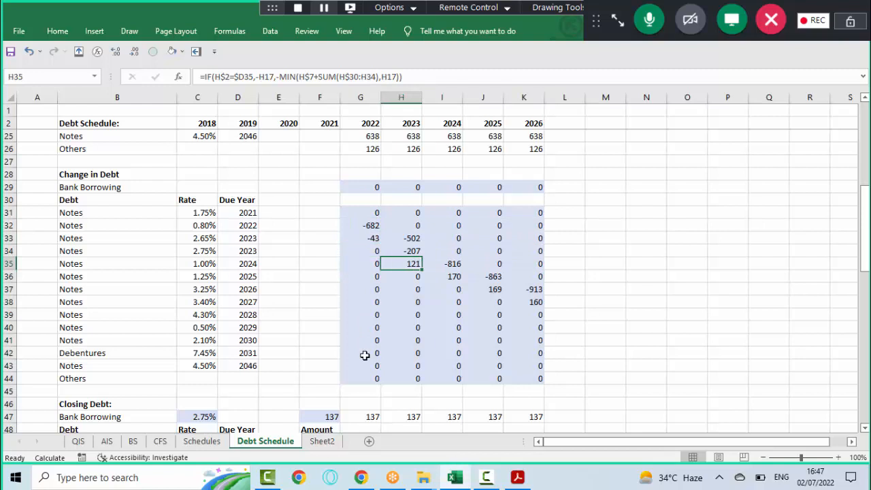
- Examine the 1.00% notes' 2023 Change in Debt formula in H35 and trace its references up to Free Cash For Debt and Opening Debt
{"action": "key", "text": "Left"}
{"action": "key", "text": "Up"}
{"action": "key", "text": "Up"}
{"action": "key", "text": "Up"}
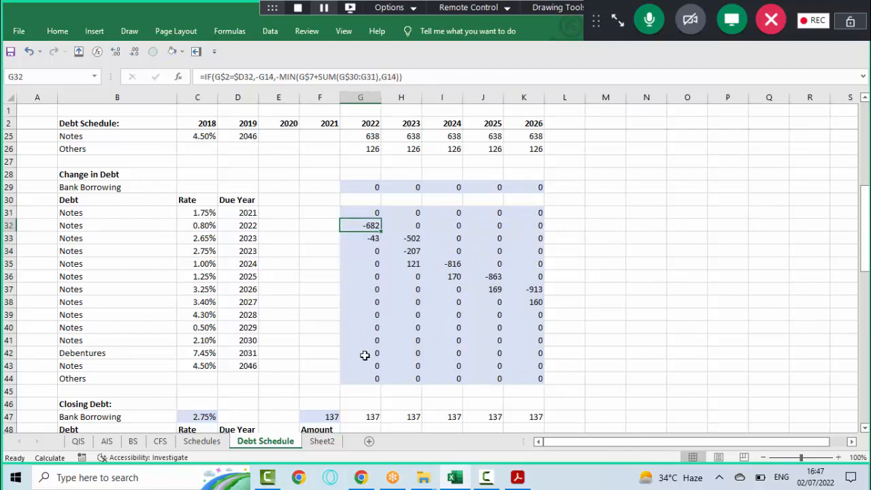
{"action": "key", "text": "Right"}
{"action": "key", "text": "Down"}
{"action": "key", "text": "Down"}
{"action": "key", "text": "Down"}
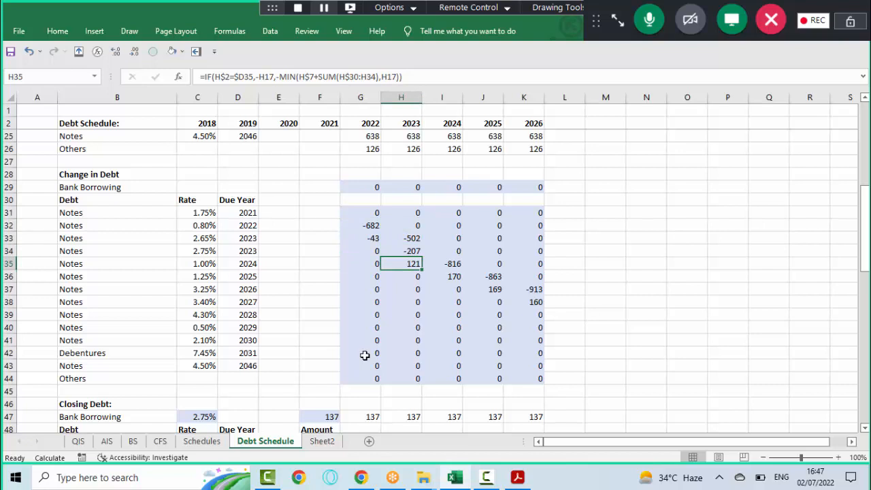
{"action": "key", "text": "F2"}
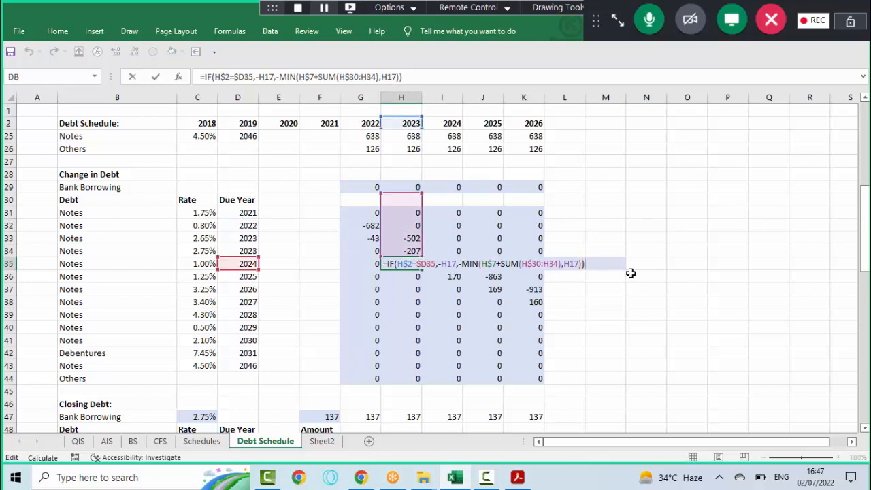
{"action": "left_click_drag", "start_coordinate": [865, 256], "coordinate": [866, 177]}
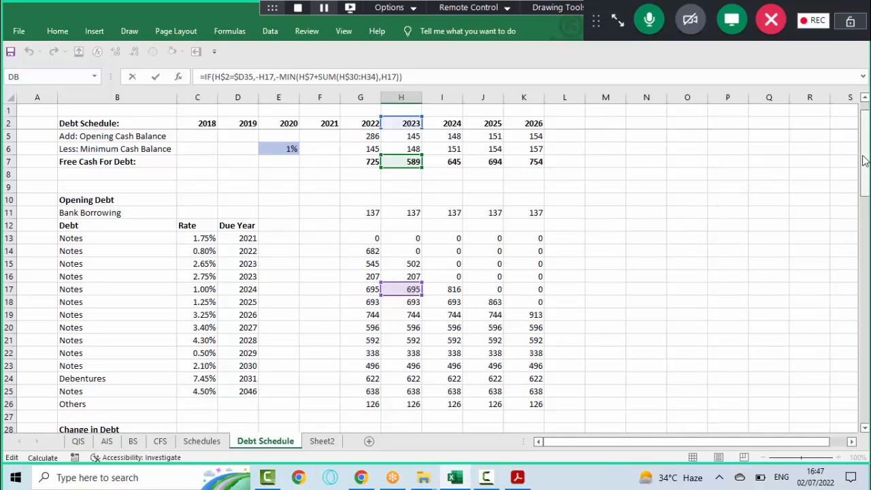
{"action": "left_click_drag", "start_coordinate": [863, 162], "coordinate": [867, 226]}
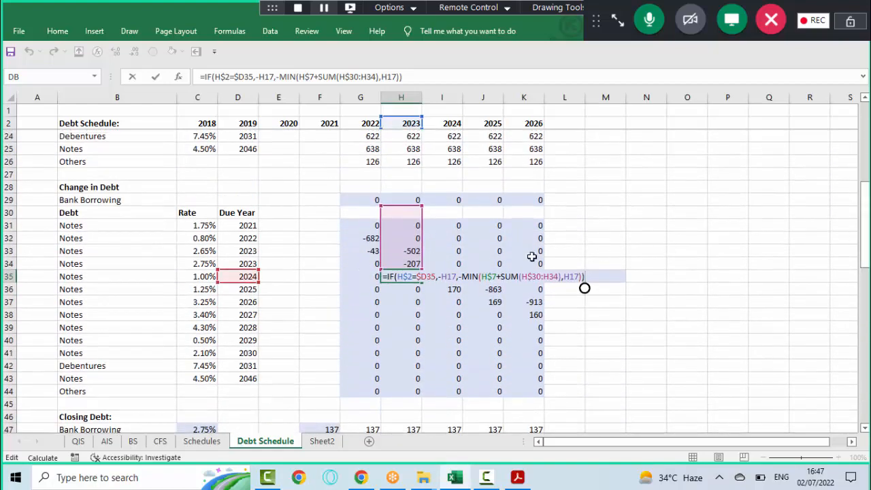
- Test the MIN term in H35 by evaluating H$7 as 589 and replacing the SUM with -709, and discard the edit
{"action": "left_click", "coordinate": [496, 276]}
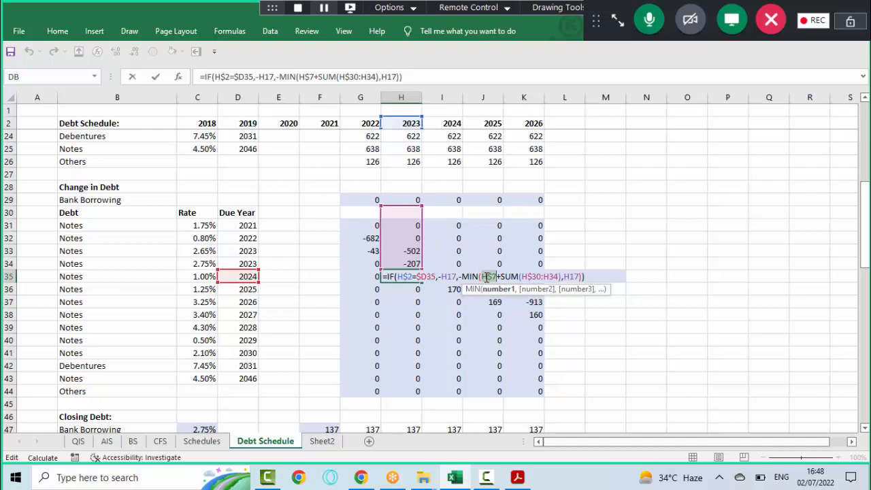
{"action": "key", "text": "F9"}
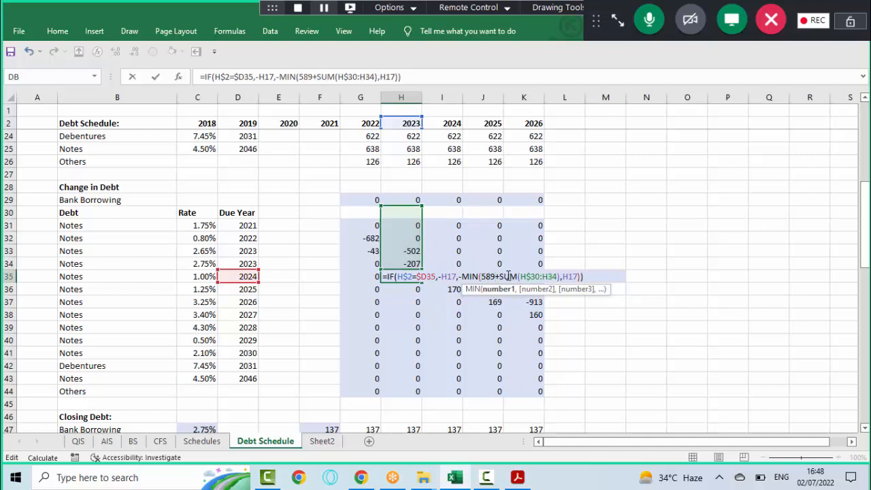
{"action": "left_click_drag", "start_coordinate": [501, 276], "coordinate": [560, 277]}
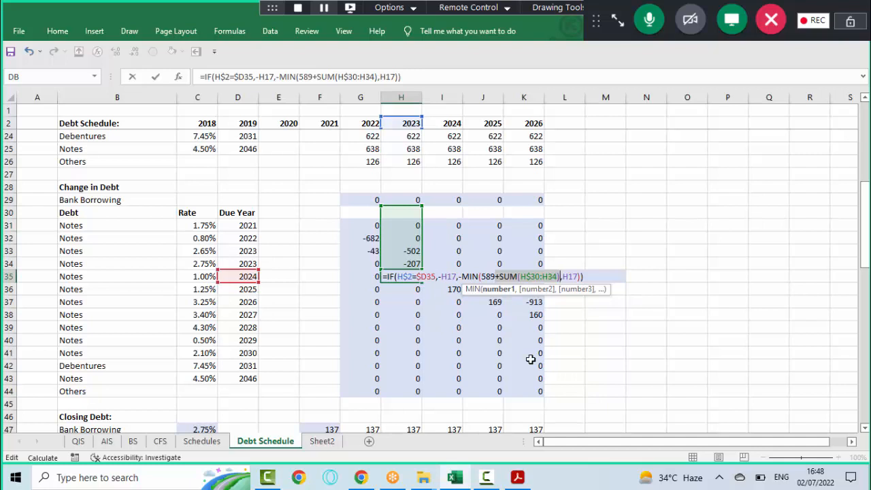
{"action": "type", "text": "-709"}
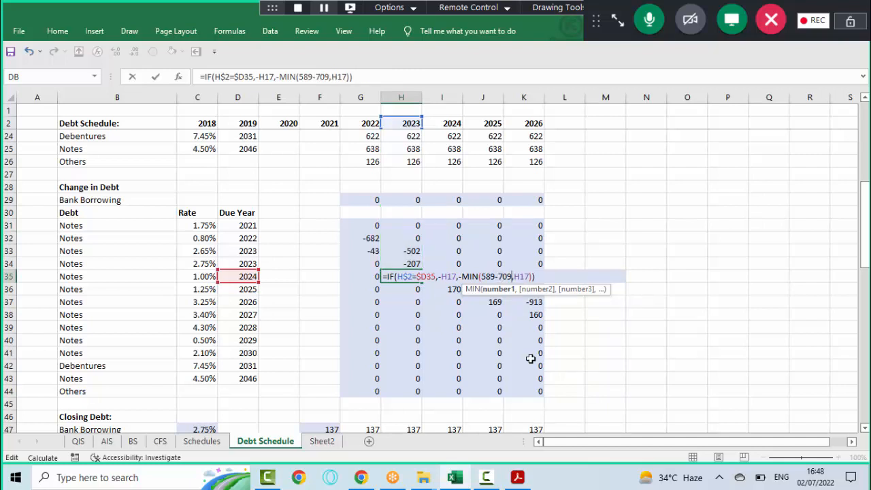
{"action": "left_click_drag", "start_coordinate": [481, 277], "coordinate": [512, 276]}
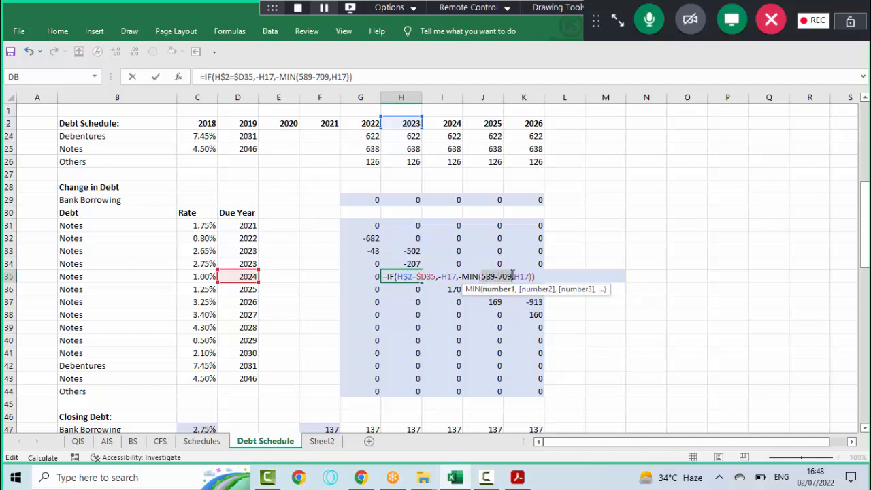
{"action": "left_click_drag", "start_coordinate": [515, 276], "coordinate": [526, 276]}
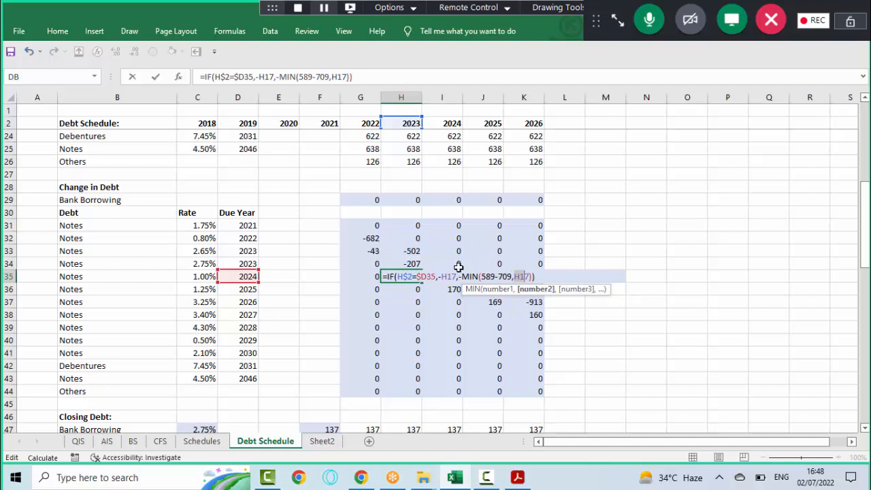
{"action": "left_click_drag", "start_coordinate": [458, 276], "coordinate": [529, 275]}
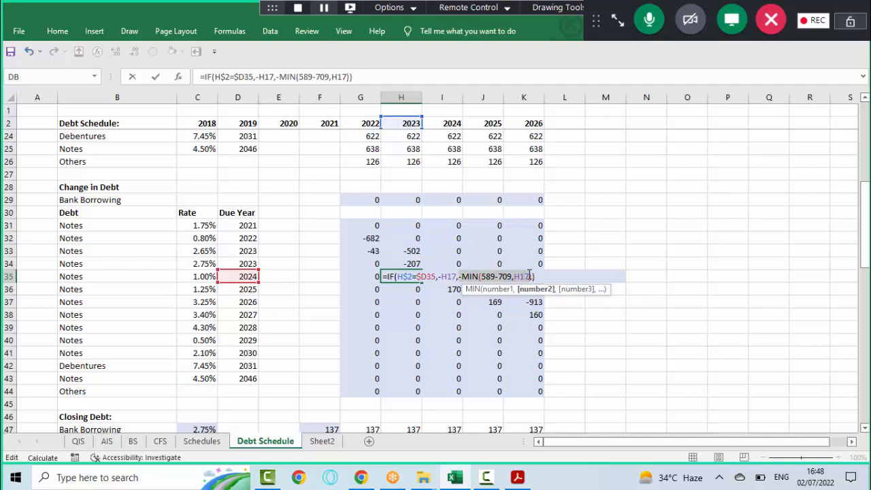
{"action": "key", "text": "Escape"}
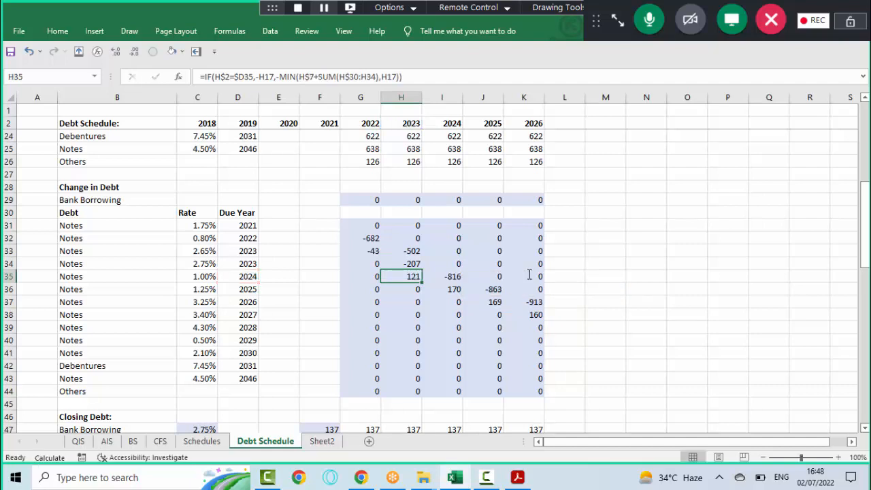
- Try replacing the MIN term in G31's formula with IF(MIN(G$7+SUM(G$30:G30),G13)<0,0,MIN(G$7+SUM(G$30:G30),G13)), keeping the minus sign before it
{"action": "key", "text": "Up"}
{"action": "key", "text": "Up"}
{"action": "key", "text": "Up"}
{"action": "key", "text": "Up"}
{"action": "key", "text": "Left"}
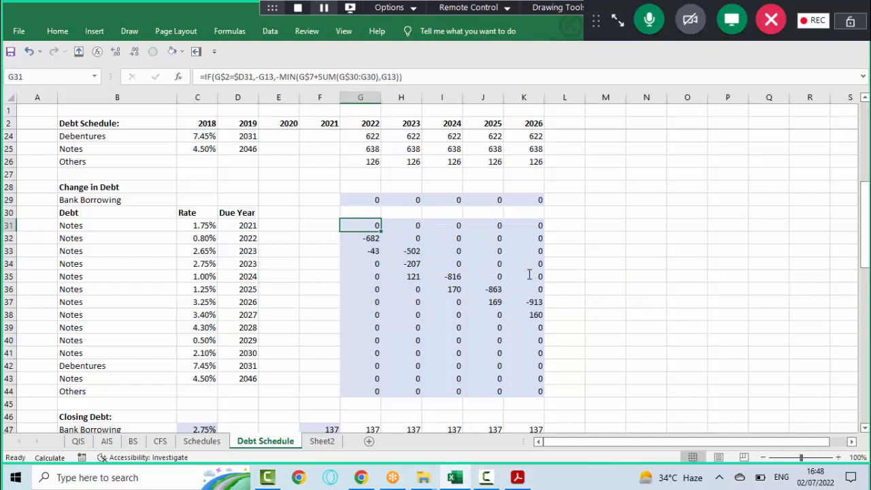
{"action": "key", "text": "F2"}
{"action": "key", "text": "Left"}
{"action": "key", "text": "Left"}
{"action": "key", "text": "Left"}
{"action": "key", "text": "Left"}
{"action": "key", "text": "Left"}
{"action": "key", "text": "Left"}
{"action": "key", "text": "Left"}
{"action": "key", "text": "Left"}
{"action": "key", "text": "Left"}
{"action": "key", "text": "Left"}
{"action": "key", "text": "Left"}
{"action": "key", "text": "Left"}
{"action": "key", "text": "Left"}
{"action": "key", "text": "Left"}
{"action": "key", "text": "Left"}
{"action": "key", "text": "Left"}
{"action": "key", "text": "Left"}
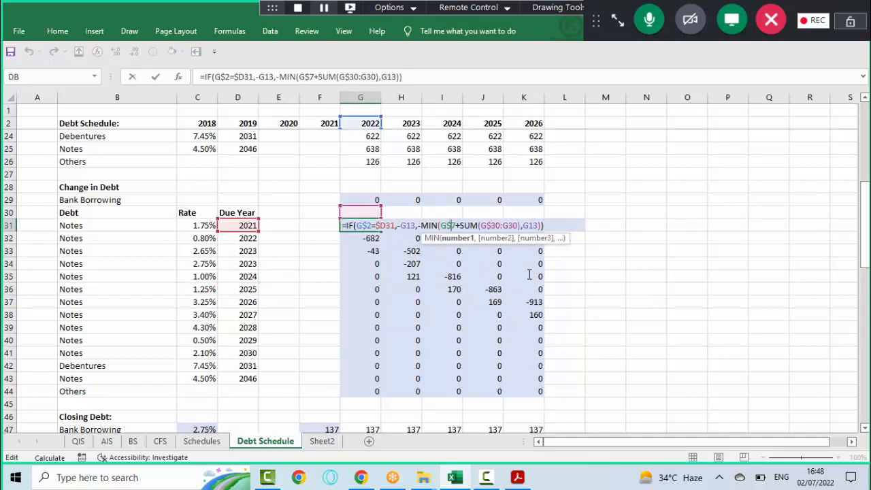
{"action": "key", "text": "Left"}
{"action": "key", "text": "Left"}
{"action": "left_click", "coordinate": [462, 244]}
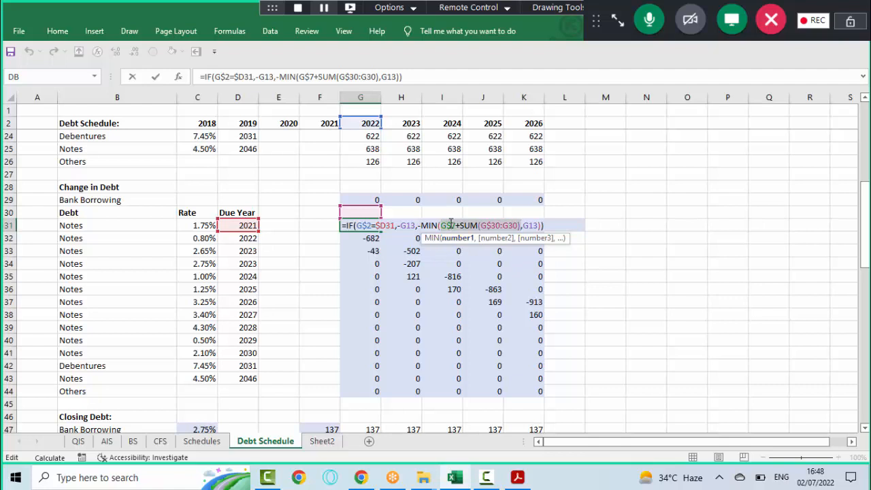
{"action": "left_click", "coordinate": [495, 238]}
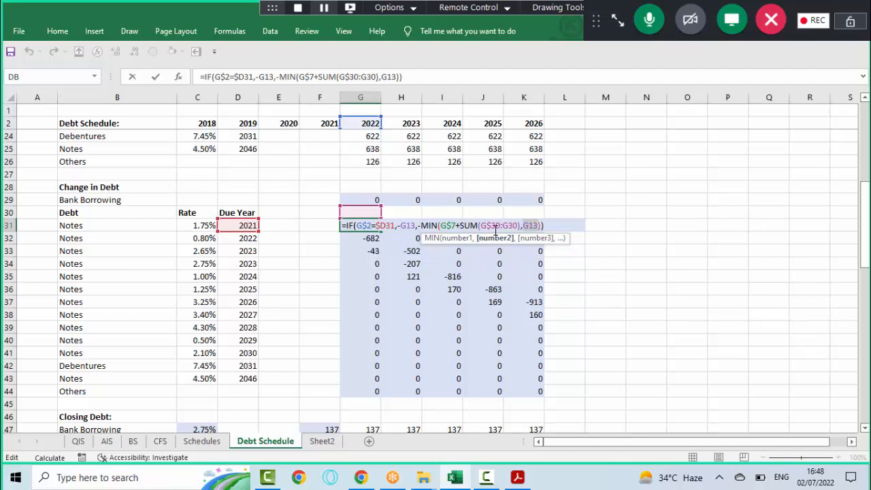
{"action": "left_click", "coordinate": [441, 237]}
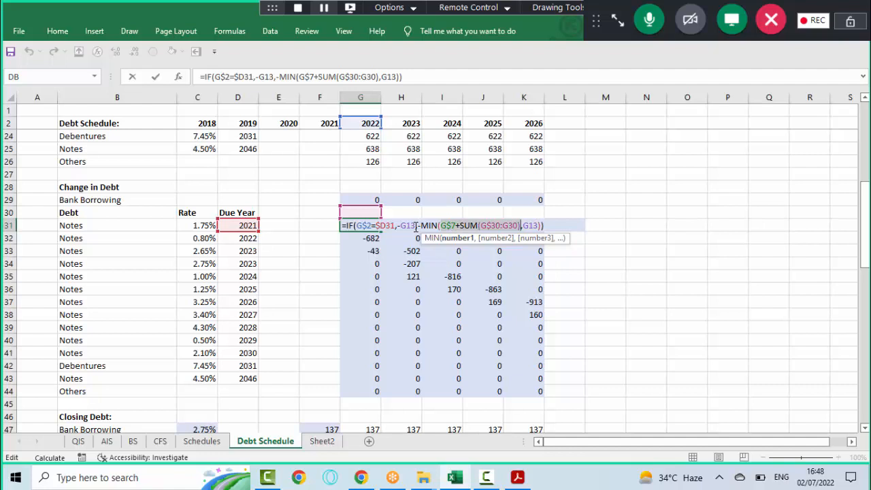
{"action": "left_click", "coordinate": [428, 225]}
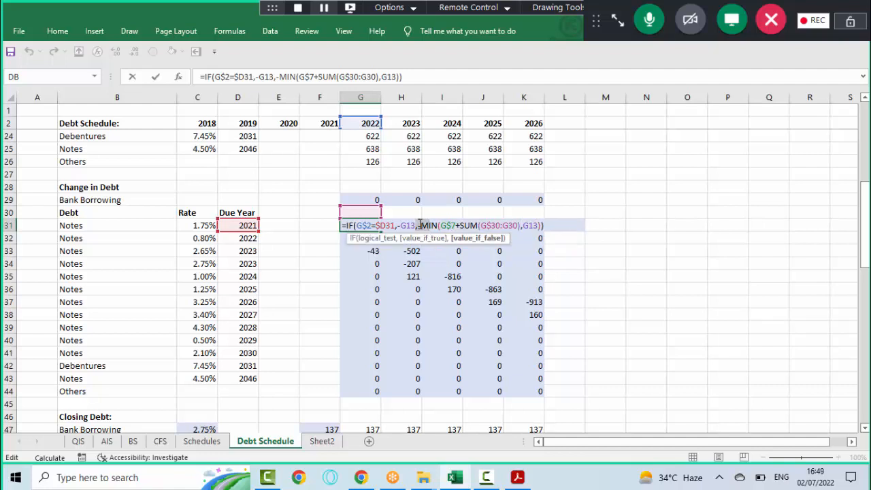
{"action": "left_click", "coordinate": [419, 225]}
{"action": "type", "text": "IF("}
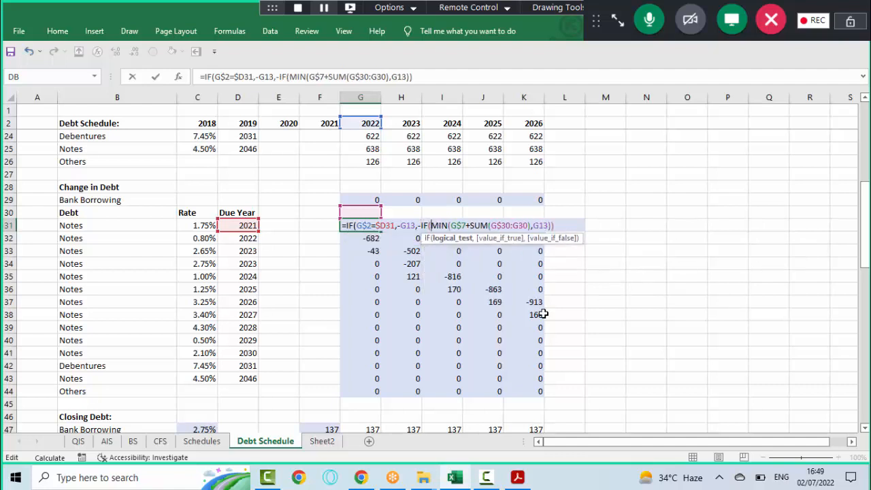
{"action": "key", "text": "BackSpace"}
{"action": "type", "text": "<0,0"}
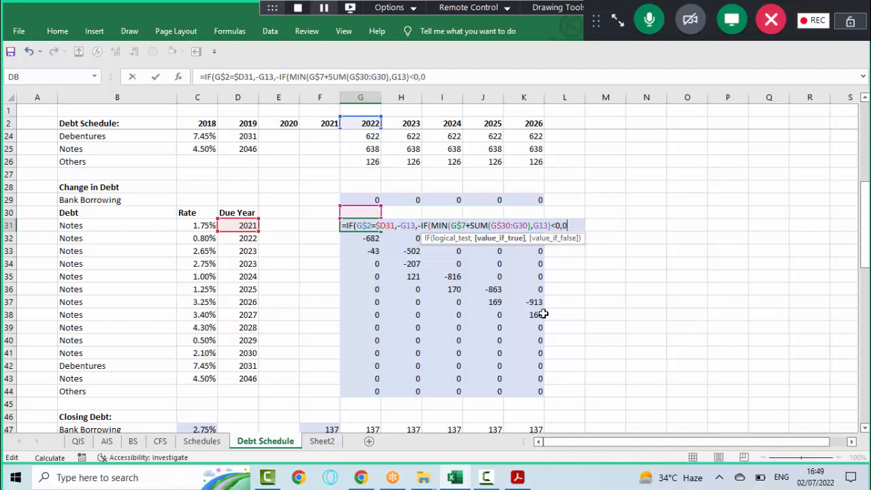
{"action": "type", "text": ","}
{"action": "key", "text": "Left"}
{"action": "key", "text": "Left"}
{"action": "key", "text": "Left"}
{"action": "key", "text": "Left"}
{"action": "key", "text": "Left"}
{"action": "key", "text": "Left"}
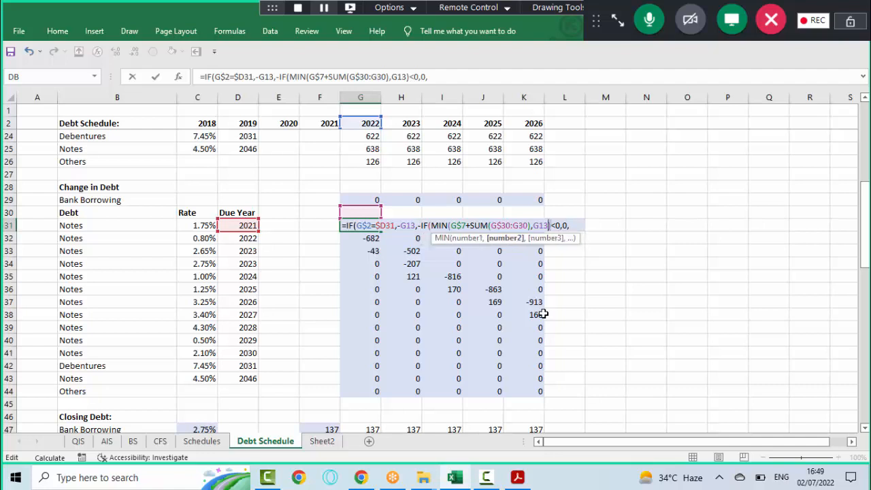
{"action": "key", "text": "Left"}
{"action": "key", "text": "Left"}
{"action": "key", "text": "Left"}
{"action": "key", "text": "Left"}
{"action": "key", "text": "Left"}
{"action": "key", "text": "Left"}
{"action": "key", "text": "Left"}
{"action": "key", "text": "Left"}
{"action": "key", "text": "Left"}
{"action": "key", "text": "Left"}
{"action": "key", "text": "Left"}
{"action": "key", "text": "Left"}
{"action": "key", "text": "Left"}
{"action": "key", "text": "Left"}
{"action": "key", "text": "Left"}
{"action": "key", "text": "Left"}
{"action": "key", "text": "Left"}
{"action": "key", "text": "Left"}
{"action": "key", "text": "Left"}
{"action": "key", "text": "Left"}
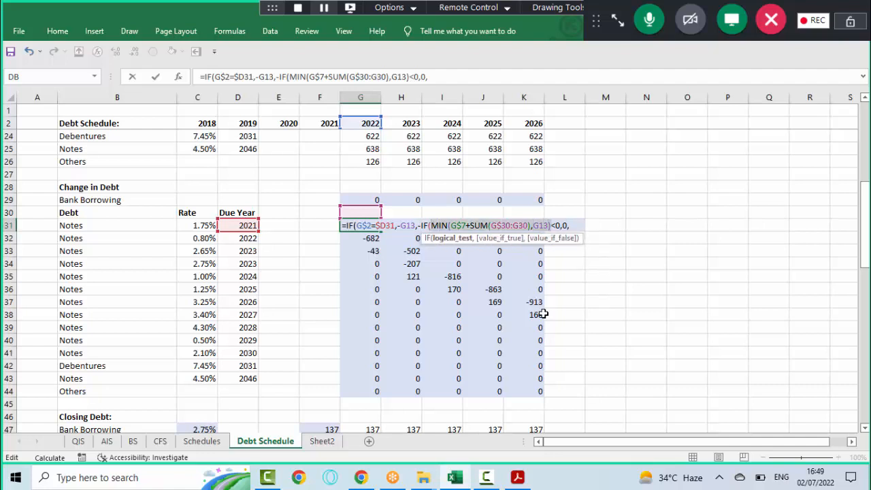
{"action": "key", "text": "End"}
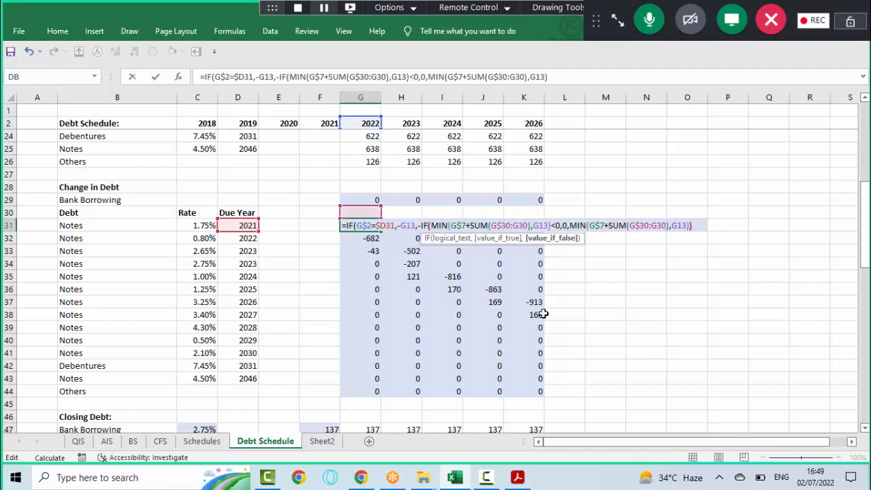
{"action": "type", "text": ")"}
{"action": "key", "text": "Return"}
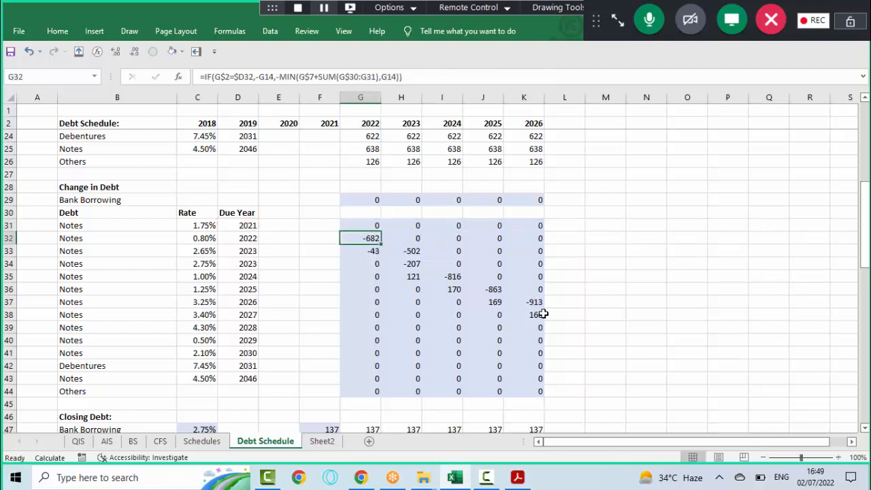
- Fill G31's nested IF formula down and across the Change in Debt block G31:K44 and check I36
{"action": "key", "text": "Up"}
{"action": "key", "text": "ctrl+shift+Down"}
{"action": "key", "text": "ctrl+d"}
{"action": "key", "text": "ctrl+shift+Right"}
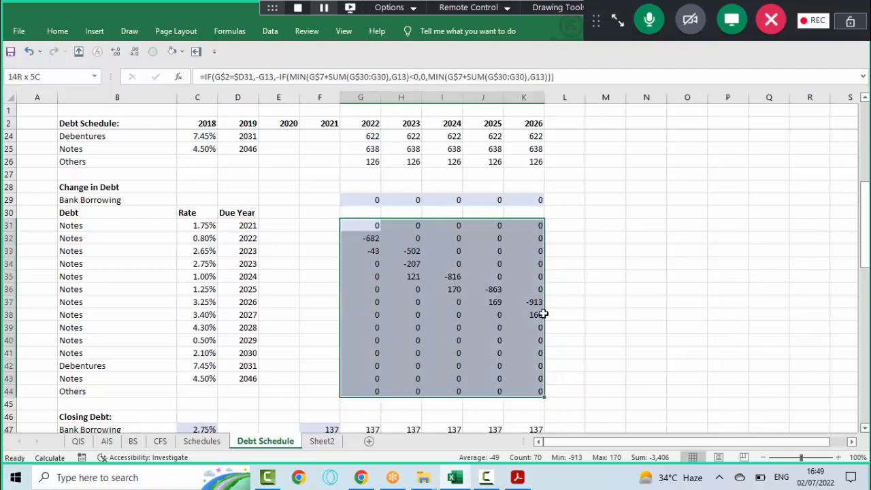
{"action": "key", "text": "ctrl+r"}
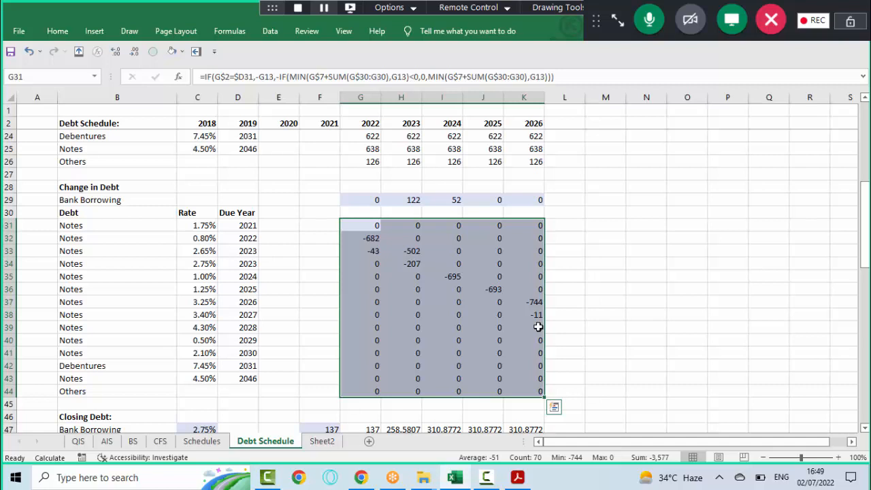
{"action": "left_click", "coordinate": [446, 290]}
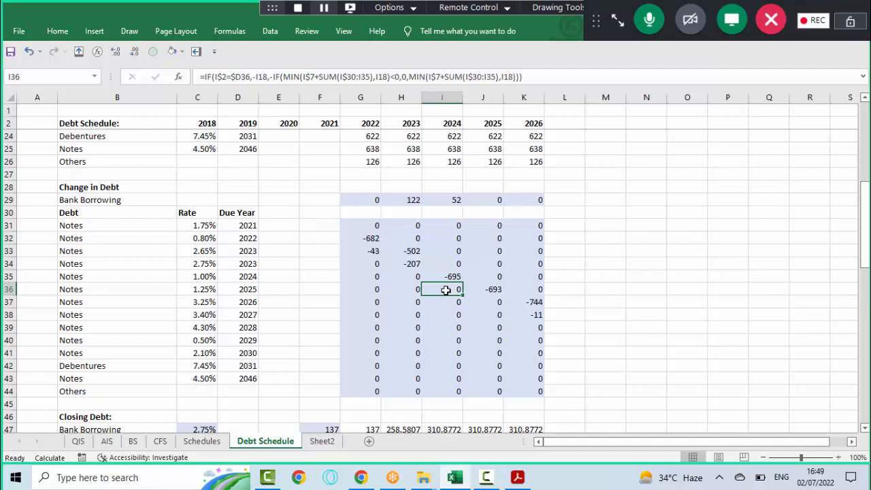
- Undo both fills across G31:K44 and the nested IF edit in G31
{"action": "key", "text": "ctrl+z"}
{"action": "key", "text": "ctrl+z"}
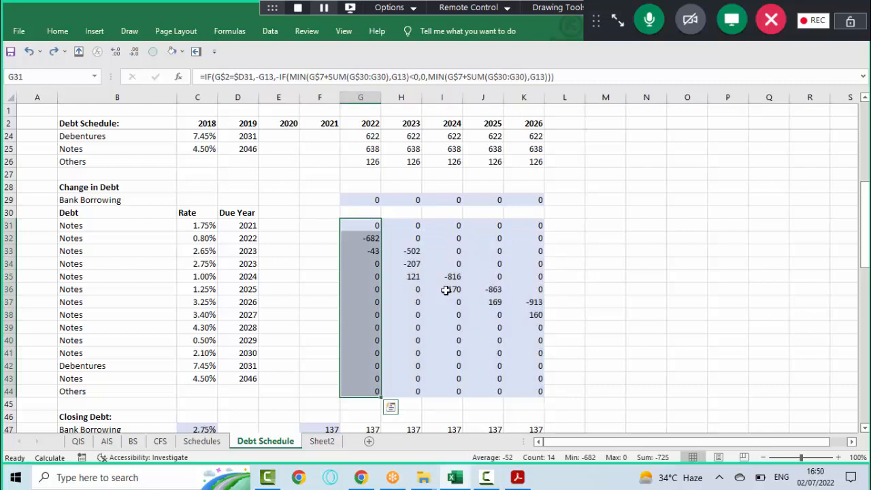
{"action": "key", "text": "ctrl+z"}
{"action": "key", "text": "Down"}
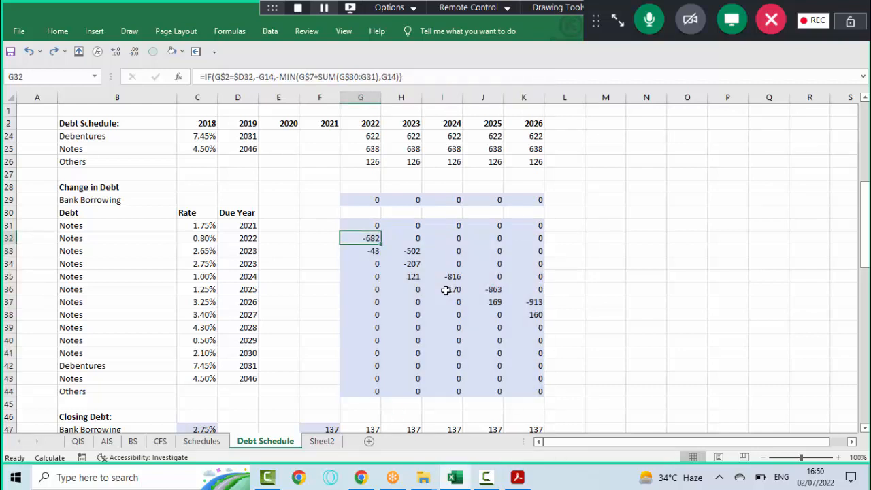
- Wrap the MIN term in G31's formula as MAX(MIN(G$7+SUM(G$30:G30),G13),0), keeping the minus sign before it
{"action": "key", "text": "Up"}
{"action": "key", "text": "F2"}
{"action": "key", "text": "Left"}
{"action": "key", "text": "Left"}
{"action": "key", "text": "Left"}
{"action": "key", "text": "Left"}
{"action": "key", "text": "Left"}
{"action": "key", "text": "Left"}
{"action": "key", "text": "Left"}
{"action": "key", "text": "Left"}
{"action": "key", "text": "Left"}
{"action": "key", "text": "Left"}
{"action": "key", "text": "Left"}
{"action": "key", "text": "Left"}
{"action": "key", "text": "Left"}
{"action": "key", "text": "Left"}
{"action": "key", "text": "Left"}
{"action": "key", "text": "Left"}
{"action": "key", "text": "Left"}
{"action": "key", "text": "Left"}
{"action": "key", "text": "Left"}
{"action": "key", "text": "Left"}
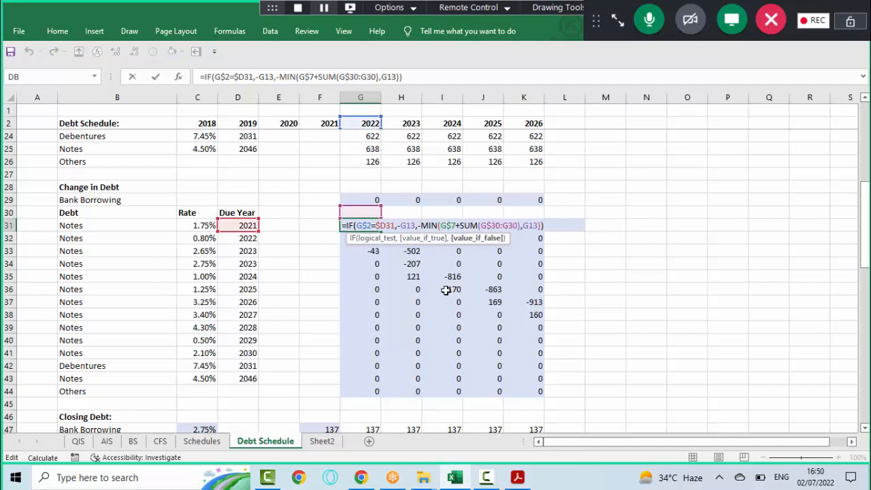
{"action": "type", "text": "MAX("}
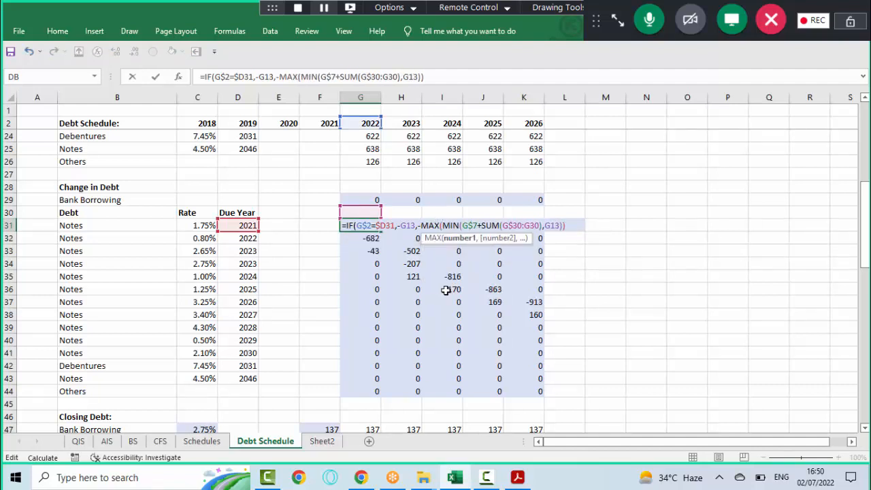
{"action": "key", "text": "Left"}
{"action": "key", "text": "Left"}
{"action": "key", "text": "Left"}
{"action": "key", "text": "Left"}
{"action": "key", "text": "Left"}
{"action": "key", "text": "Right"}
{"action": "key", "text": "Right"}
{"action": "key", "text": "Right"}
{"action": "key", "text": "Right"}
{"action": "key", "text": "Right"}
{"action": "key", "text": "Right"}
{"action": "key", "text": "Right"}
{"action": "key", "text": "Right"}
{"action": "key", "text": "Right"}
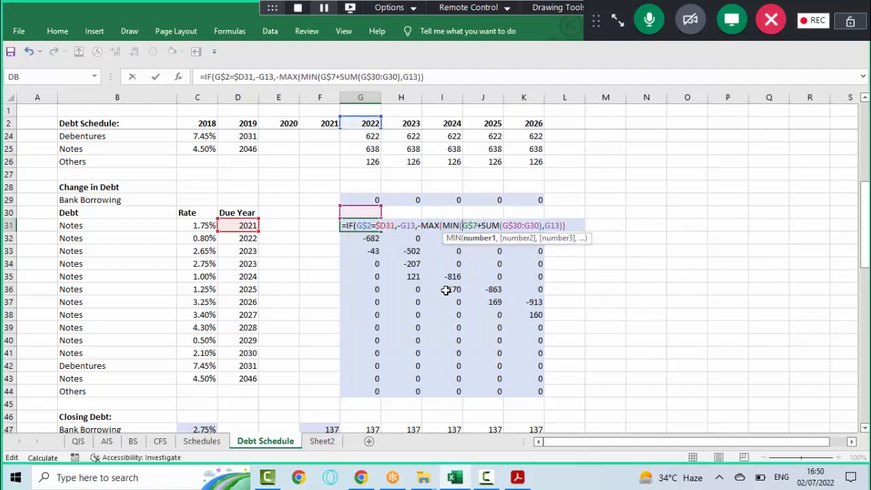
{"action": "key", "text": "Right"}
{"action": "key", "text": "Right"}
{"action": "key", "text": "Right"}
{"action": "key", "text": "Right"}
{"action": "key", "text": "Right"}
{"action": "key", "text": "Right"}
{"action": "key", "text": "Right"}
{"action": "key", "text": "Right"}
{"action": "key", "text": "Right"}
{"action": "key", "text": "Right"}
{"action": "key", "text": "Right"}
{"action": "key", "text": "Right"}
{"action": "key", "text": "Right"}
{"action": "key", "text": "Right"}
{"action": "key", "text": "Right"}
{"action": "key", "text": "Right"}
{"action": "key", "text": "Right"}
{"action": "key", "text": "Right"}
{"action": "key", "text": "Right"}
{"action": "key", "text": "Right"}
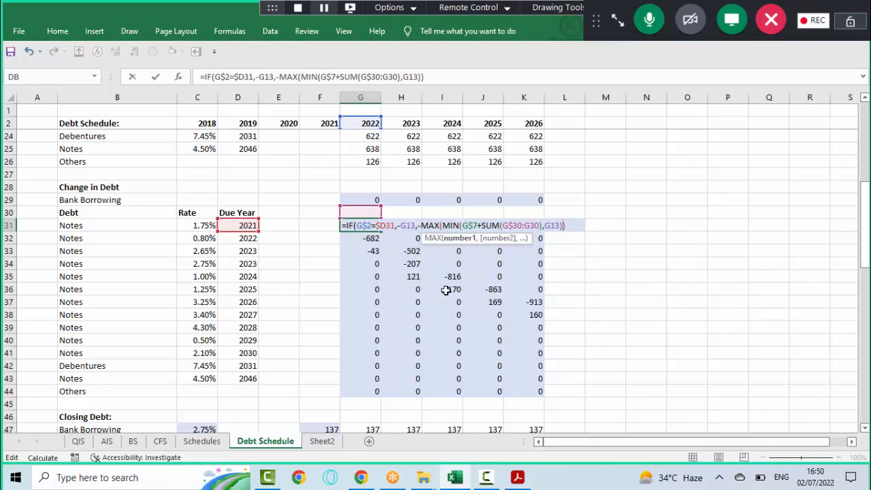
{"action": "type", "text": ",0"}
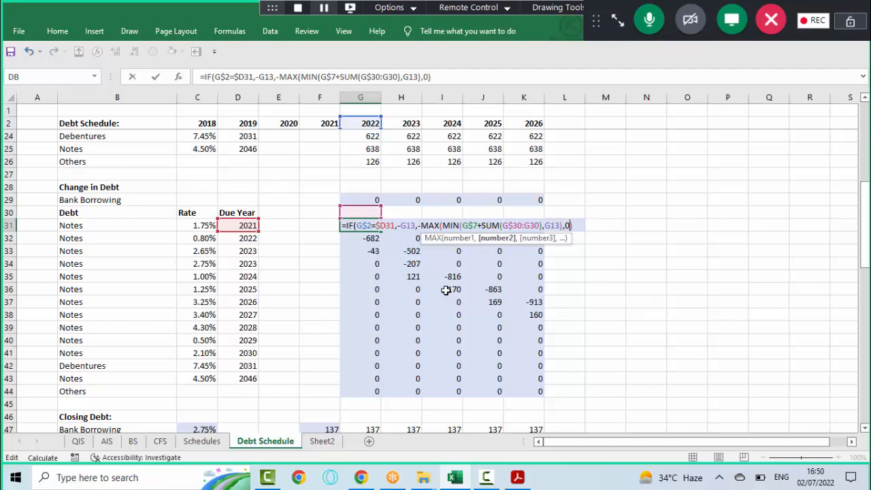
{"action": "type", "text": ")"}
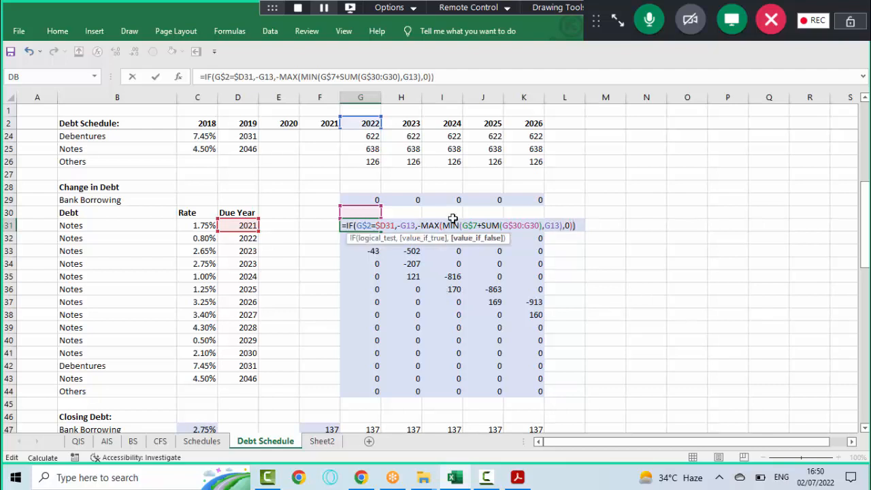
{"action": "key", "text": "Right"}
{"action": "left_click", "coordinate": [453, 218]}
- Examine the two arguments of the MAX function in G31's formula, the MIN term and 0, and keep the formula as entered
{"action": "double_click", "coordinate": [369, 226]}
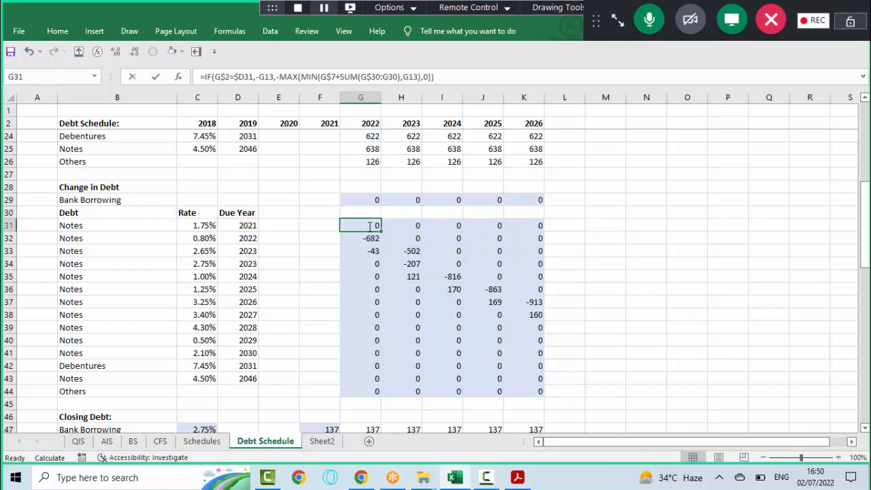
{"action": "left_click", "coordinate": [454, 225]}
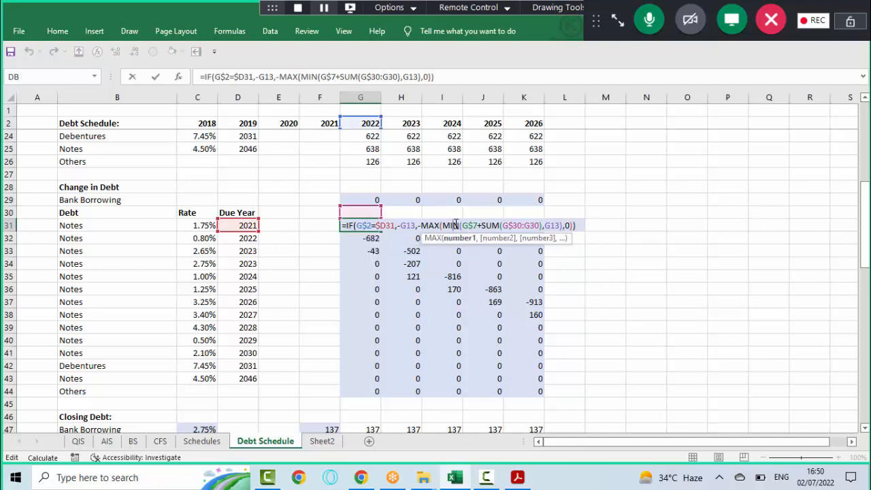
{"action": "left_click", "coordinate": [459, 239]}
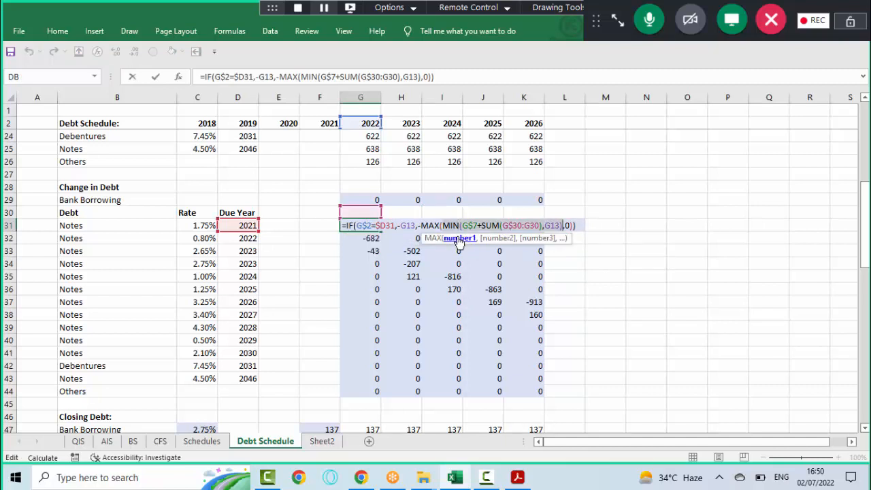
{"action": "left_click", "coordinate": [496, 238]}
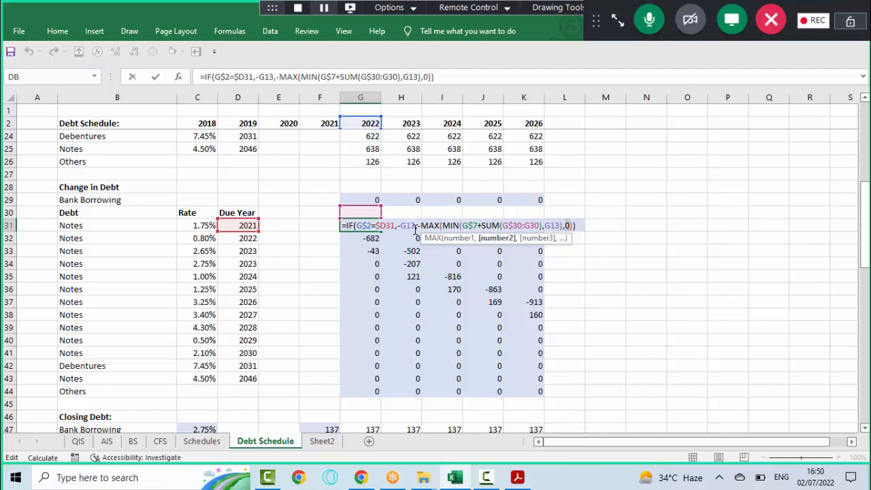
{"action": "left_click", "coordinate": [457, 239]}
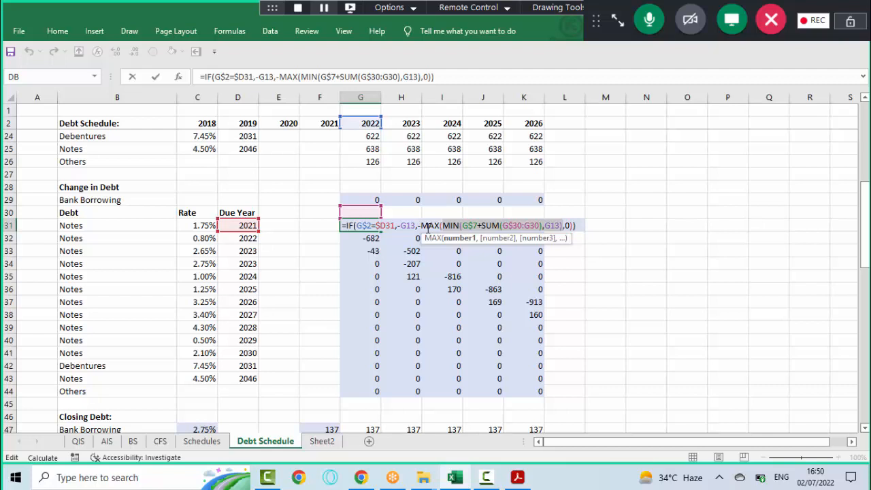
{"action": "key", "text": "ctrl+Return"}
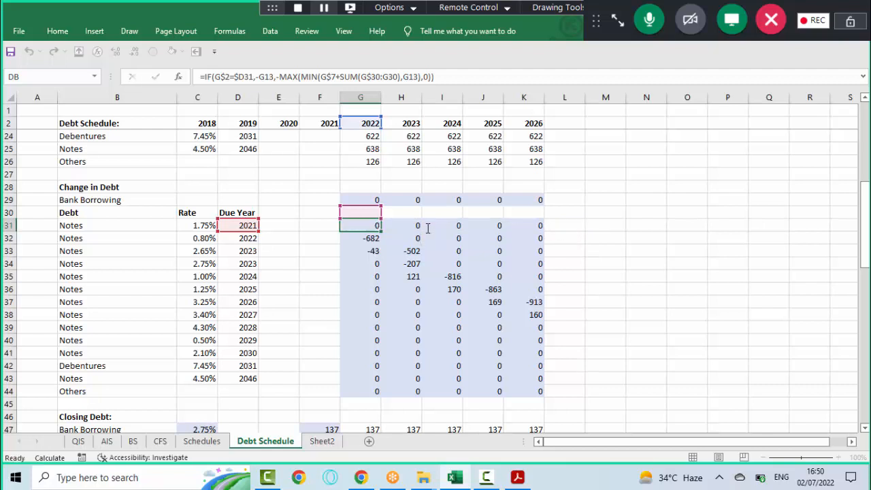
- Fill G31's MAX-based formula down and across the Change in Debt block G31:K44
{"action": "key", "text": "ctrl+shift+Down"}
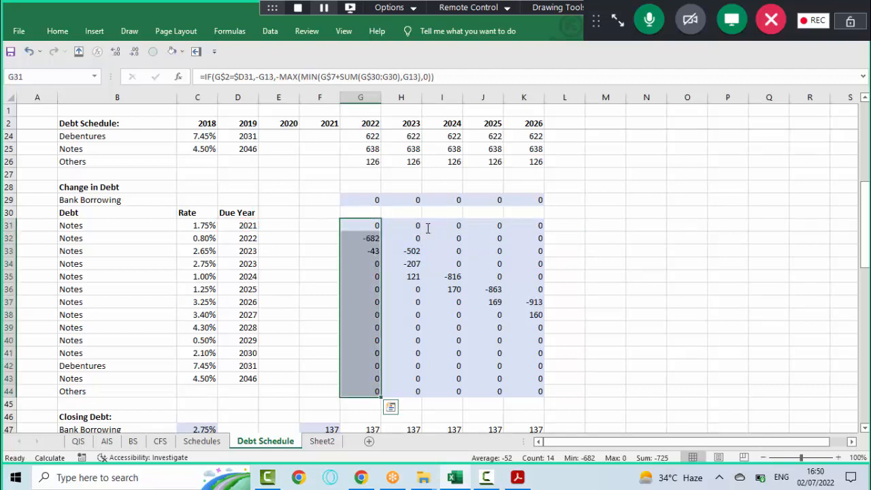
{"action": "key", "text": "ctrl+shift+Right"}
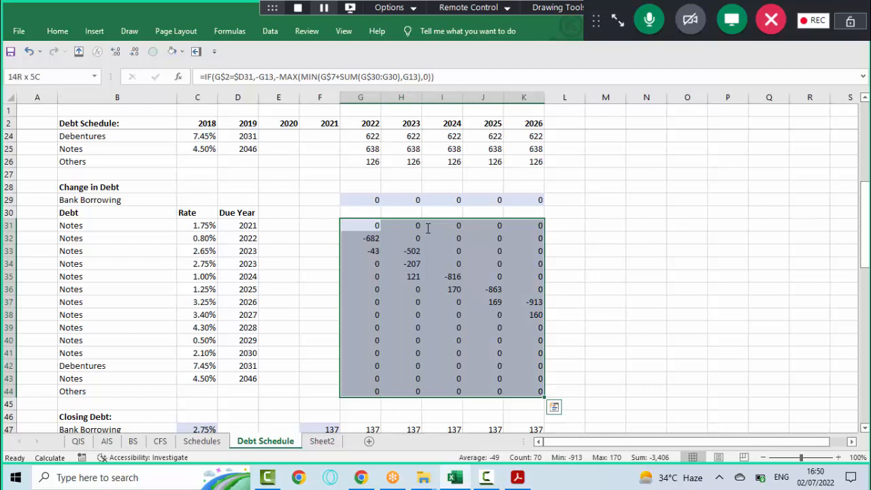
{"action": "key", "text": "ctrl+d"}
{"action": "key", "text": "ctrl+r"}
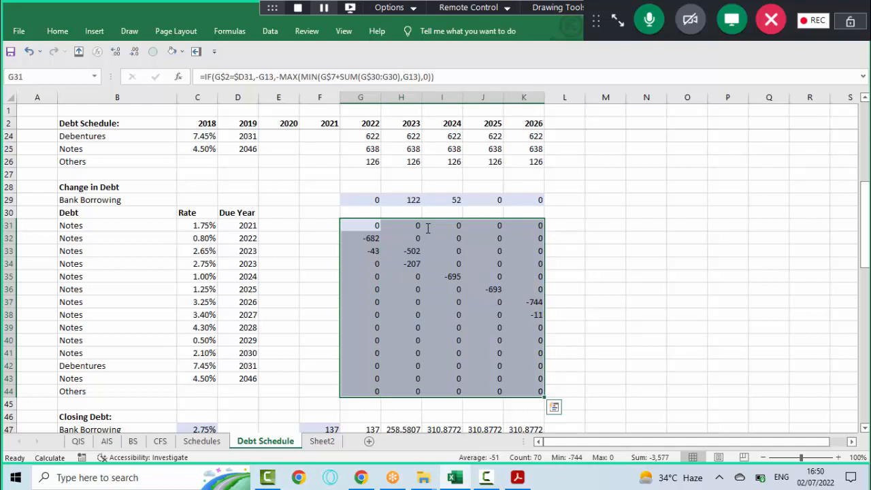
- Examine the Bank Borrowing formulas in row 29 against the refilled note repayments in the Change in Debt block
{"action": "key", "text": "Up"}
{"action": "key", "text": "Up"}
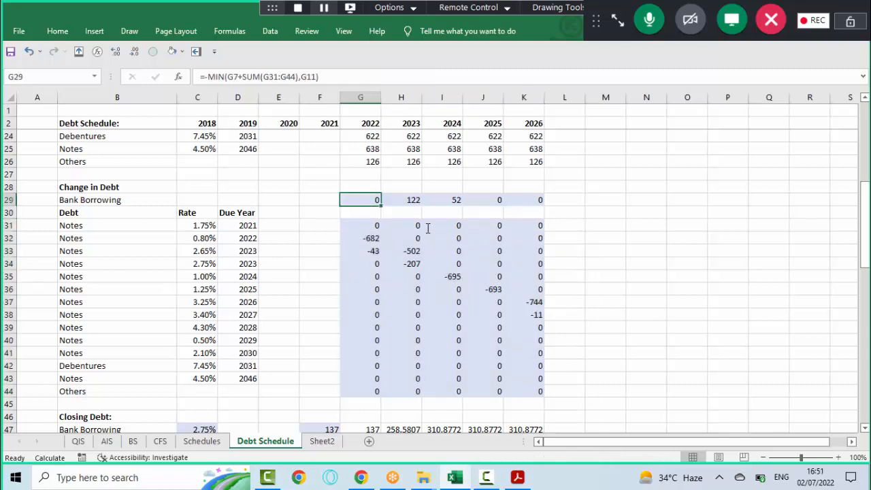
{"action": "key", "text": "Down"}
{"action": "key", "text": "Down"}
{"action": "key", "text": "Right"}
{"action": "key", "text": "ctrl+shift+Down"}
{"action": "key", "text": "ctrl+shift+Right"}
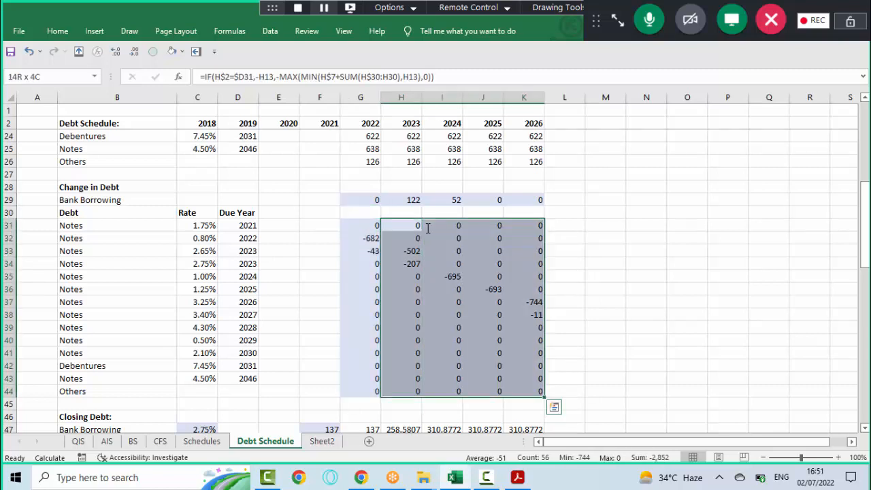
{"action": "key", "text": "Up"}
{"action": "key", "text": "Up"}
{"action": "key", "text": "shift+space"}
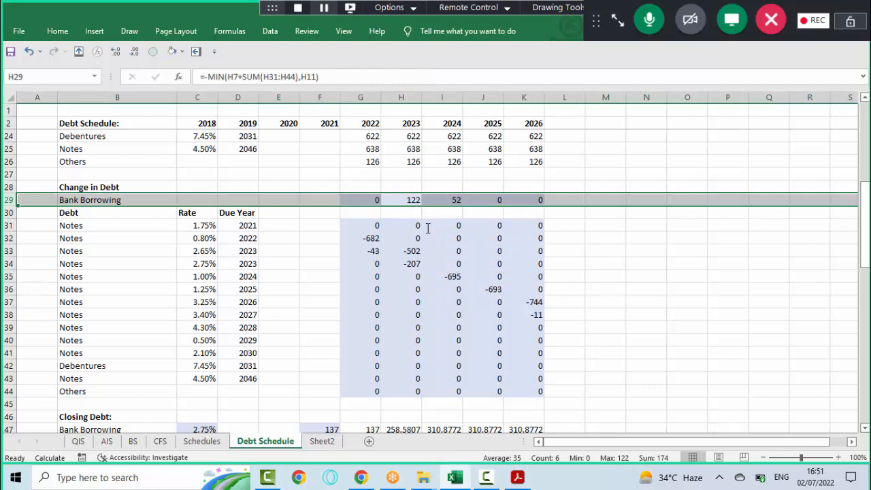
{"action": "key", "text": "Down"}
{"action": "key", "text": "Down"}
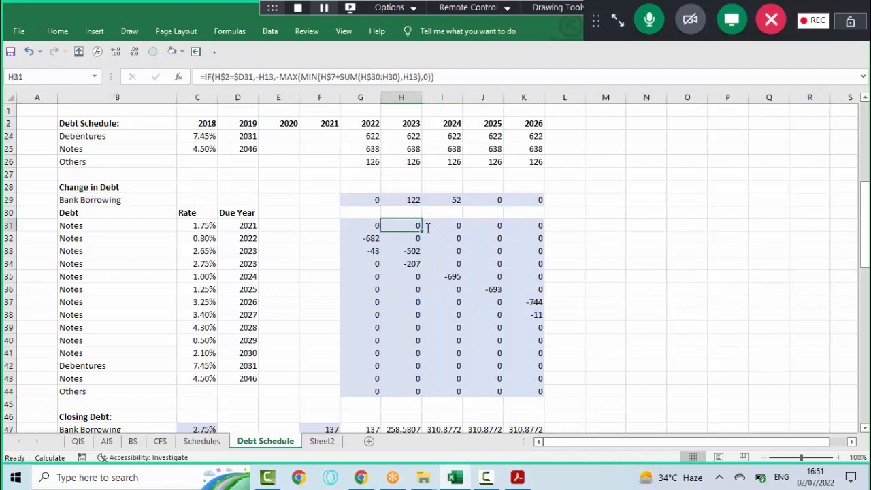
{"action": "key", "text": "Left"}
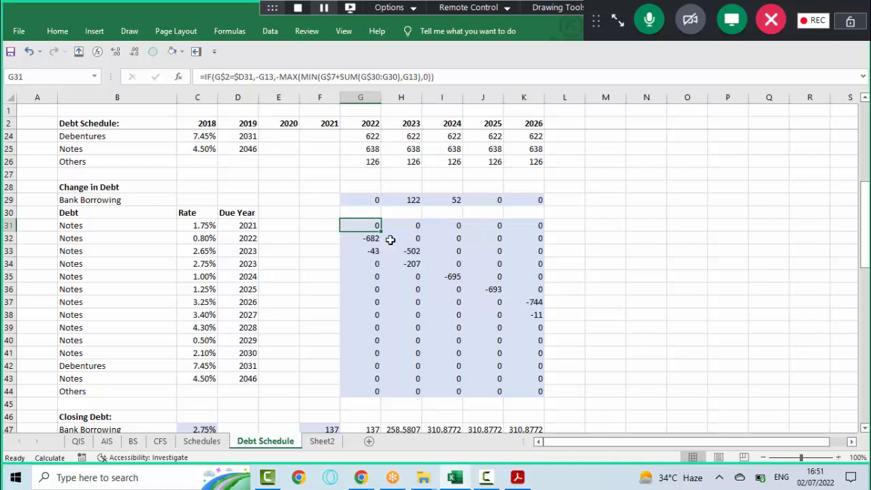
- Check the Difference row on the BS sheet and the cash flows on the CFS sheet, and return to the Debt Schedule sheet
{"action": "left_click", "coordinate": [133, 441]}
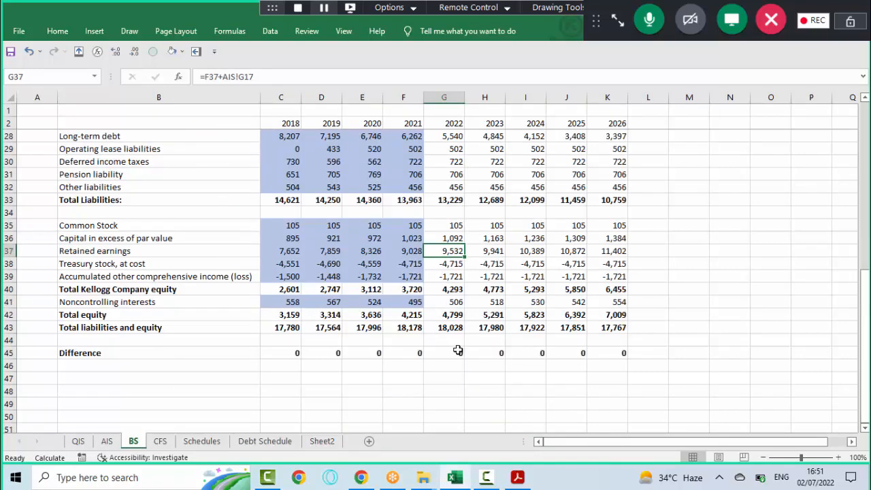
{"action": "left_click", "coordinate": [160, 441]}
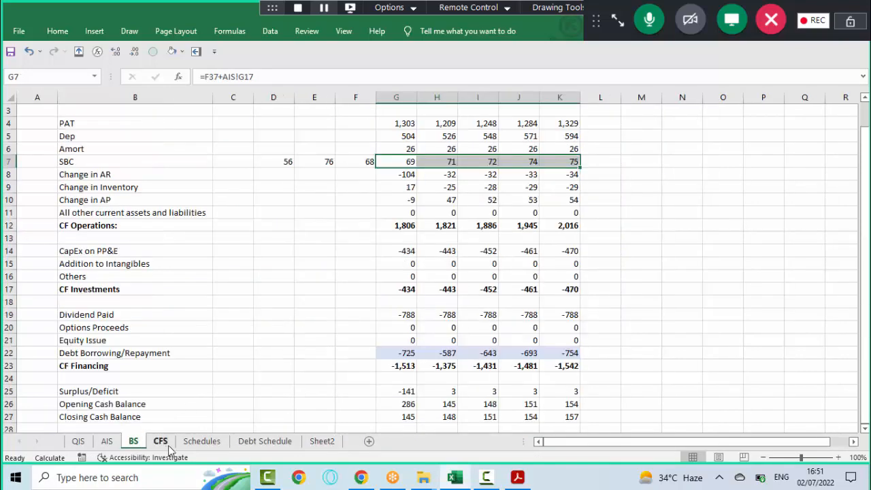
{"action": "left_click", "coordinate": [201, 441]}
{"action": "left_click", "coordinate": [245, 442]}
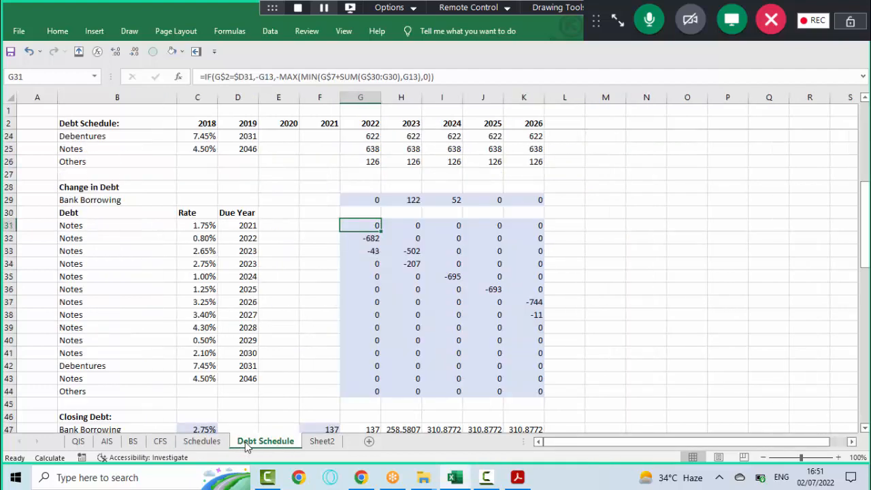
- Format the opening Bank Borrowing row G11:K11 to show no decimal places
{"action": "left_click_drag", "start_coordinate": [865, 238], "coordinate": [865, 117]}
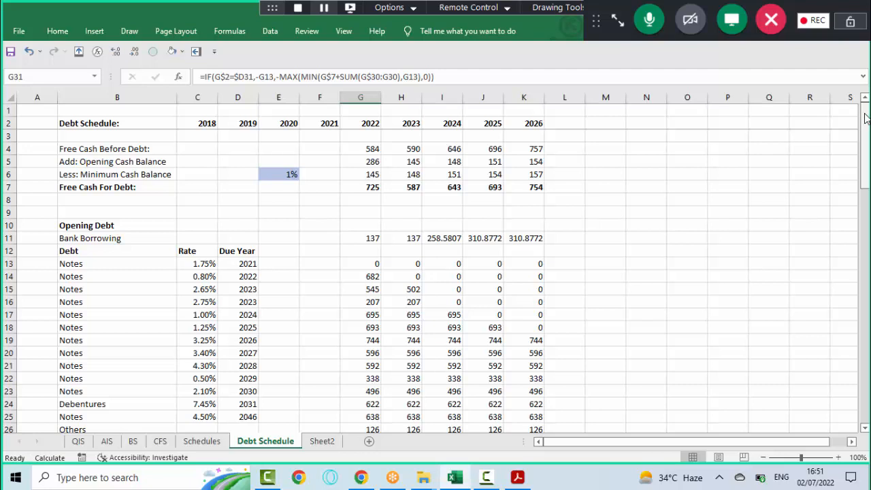
{"action": "left_click", "coordinate": [365, 239]}
{"action": "left_click", "coordinate": [517, 235], "text": "shift"}
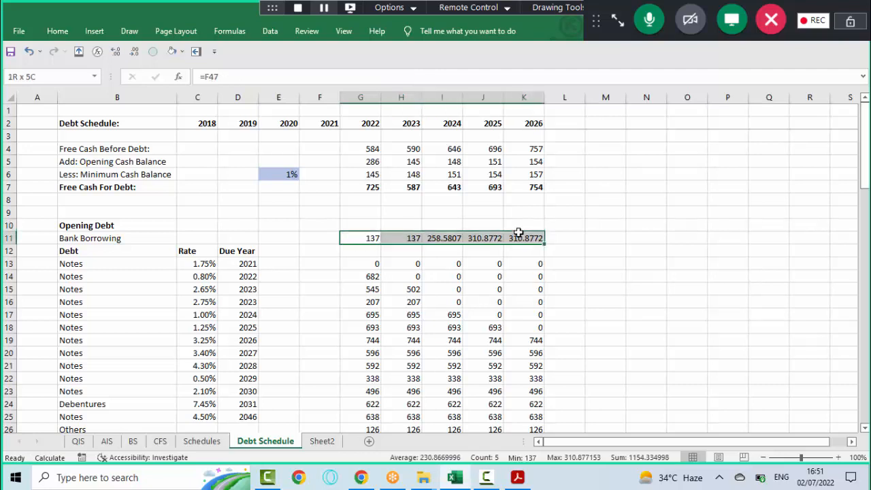
{"action": "left_click", "coordinate": [135, 53]}
{"action": "left_click", "coordinate": [135, 52]}
{"action": "left_click", "coordinate": [135, 52]}
{"action": "left_click", "coordinate": [136, 53]}
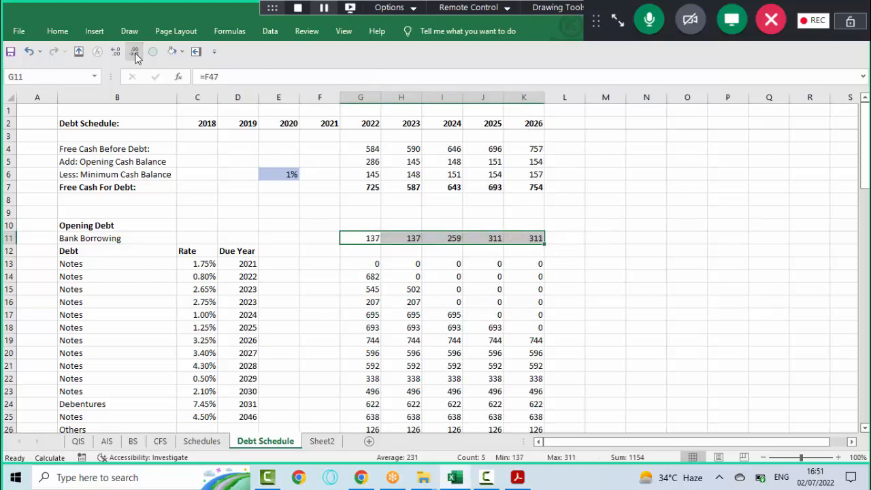
{"action": "left_click", "coordinate": [330, 237]}
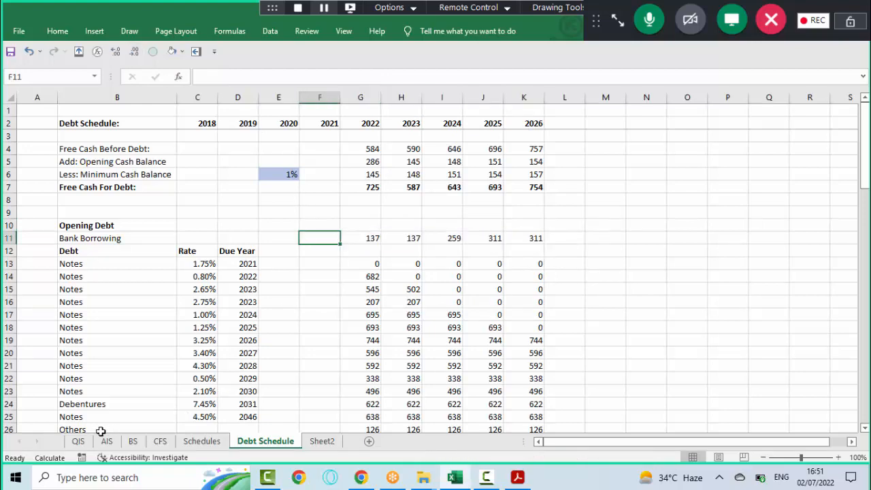
- On the QIS sheet, examine the actual March 2022 column S beside the estimated June 2022 column T
{"action": "left_click", "coordinate": [78, 441]}
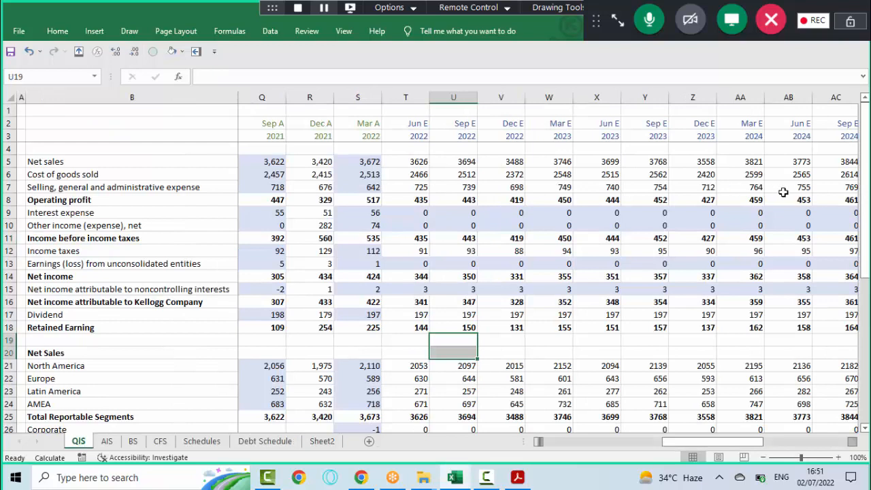
{"action": "left_click", "coordinate": [368, 97]}
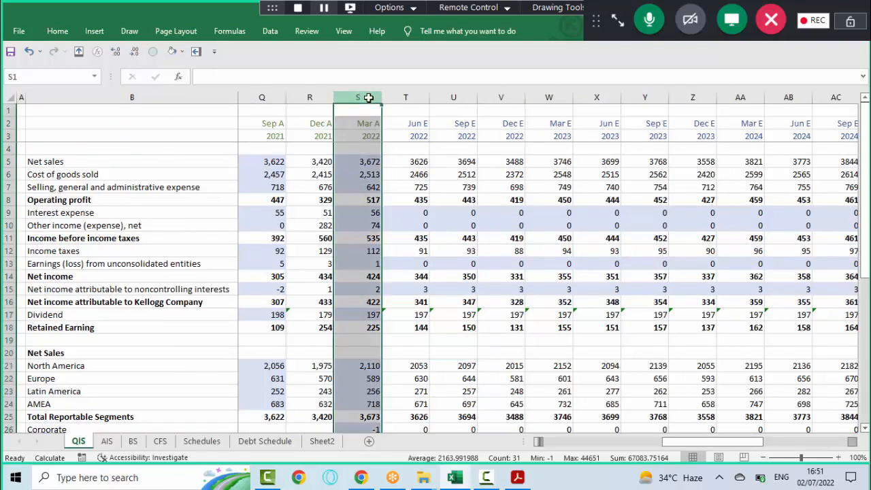
{"action": "key", "text": "shift+Right"}
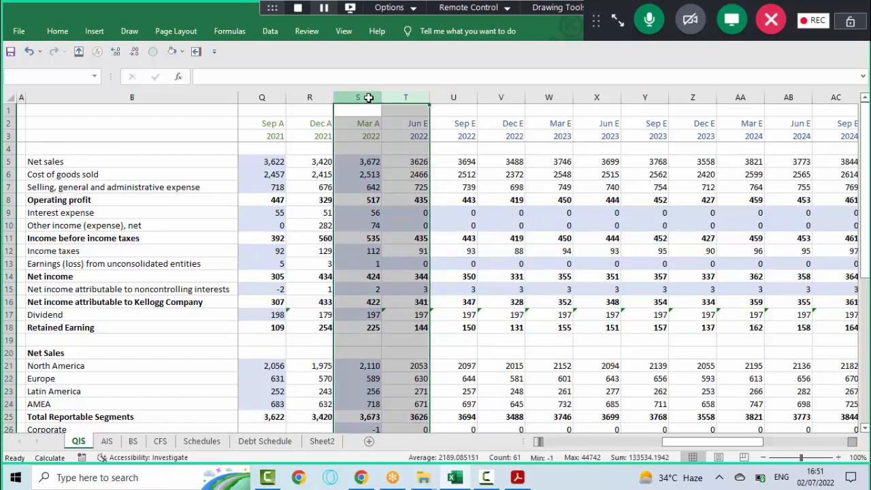
{"action": "key", "text": "Right"}
{"action": "key", "text": "ctrl+space"}
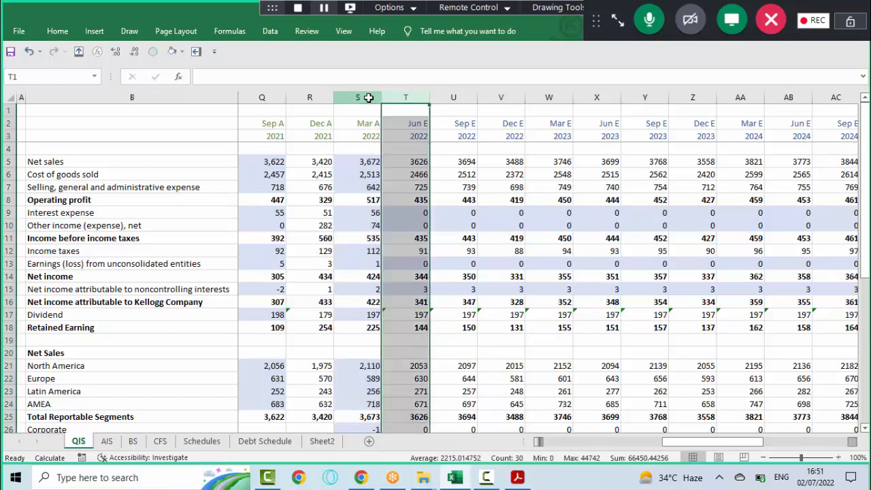
{"action": "key", "text": "ctrl+shift+Left"}
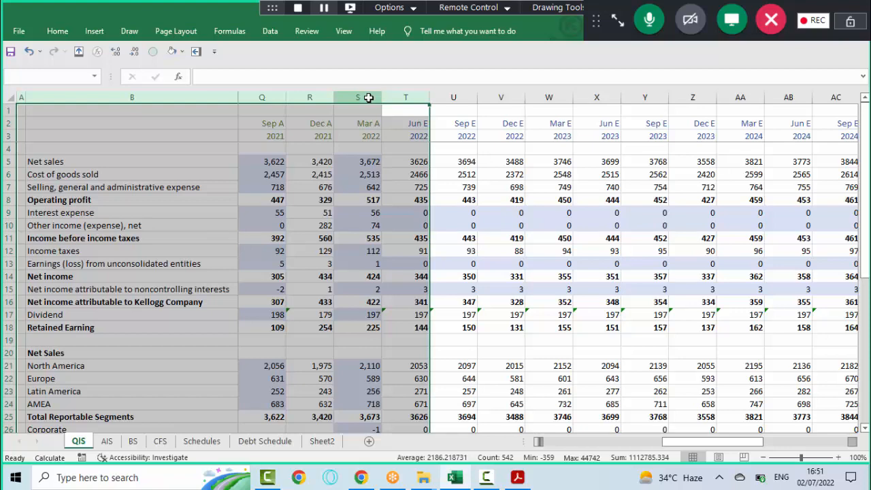
- Review the June 2022 estimates in column T down through the sales growth, cost, tax and dividend assumptions, and return to the sheet's start
{"action": "key", "text": "Down"}
{"action": "key", "text": "Down"}
{"action": "key", "text": "Down"}
{"action": "key", "text": "Down"}
{"action": "key", "text": "Down"}
{"action": "key", "text": "Down"}
{"action": "key", "text": "Down"}
{"action": "key", "text": "Down"}
{"action": "key", "text": "Down"}
{"action": "key", "text": "Down"}
{"action": "key", "text": "Down"}
{"action": "key", "text": "Down"}
{"action": "key", "text": "Down"}
{"action": "key", "text": "Down"}
{"action": "key", "text": "Down"}
{"action": "key", "text": "Down"}
{"action": "key", "text": "Down"}
{"action": "key", "text": "Down"}
{"action": "key", "text": "Down"}
{"action": "key", "text": "Down"}
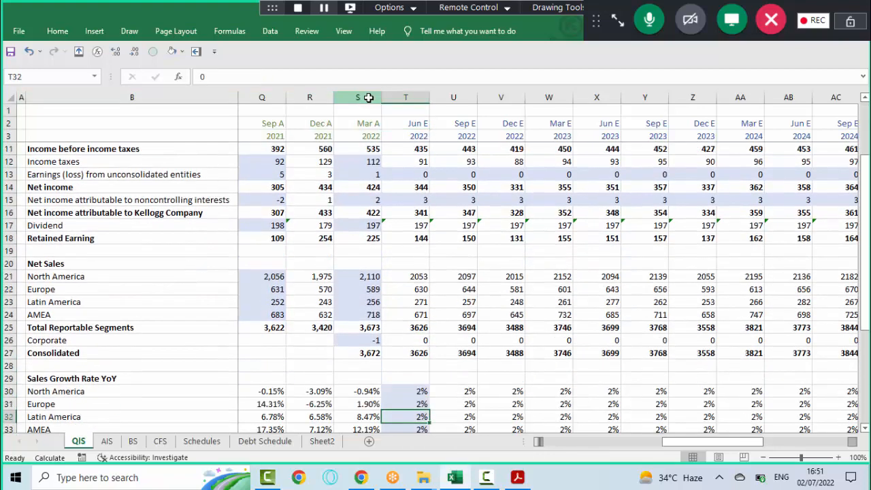
{"action": "key", "text": "Down"}
{"action": "key", "text": "Down"}
{"action": "key", "text": "Down"}
{"action": "key", "text": "Down"}
{"action": "key", "text": "Down"}
{"action": "key", "text": "Down"}
{"action": "key", "text": "Down"}
{"action": "key", "text": "Down"}
{"action": "key", "text": "Down"}
{"action": "key", "text": "Down"}
{"action": "key", "text": "Down"}
{"action": "key", "text": "Down"}
{"action": "key", "text": "Down"}
{"action": "key", "text": "Down"}
{"action": "key", "text": "Down"}
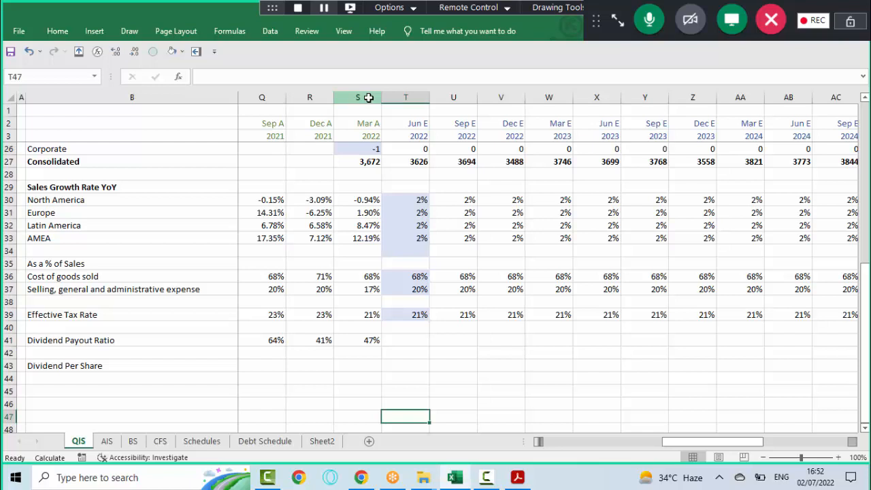
{"action": "key", "text": "ctrl+Home"}
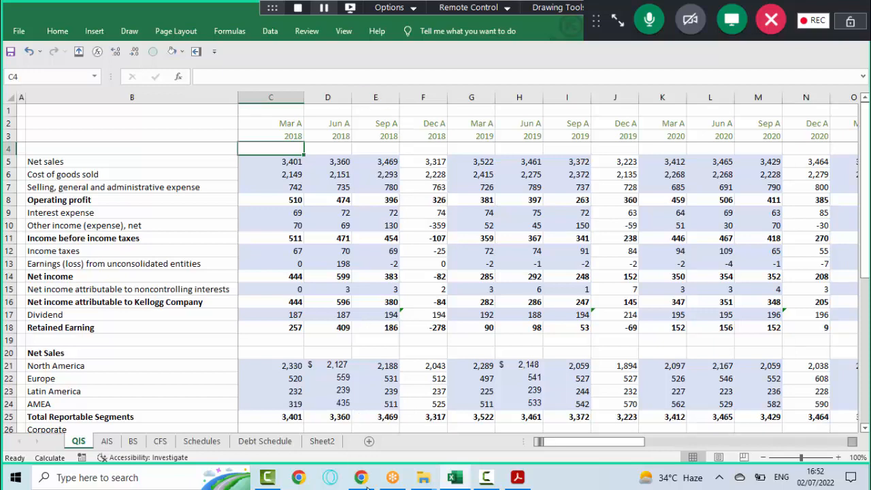
- Switch to the WhatsApp Web group chat, download the Sheela Foam report, read its first page and return to the chat
{"action": "left_click", "coordinate": [364, 479]}
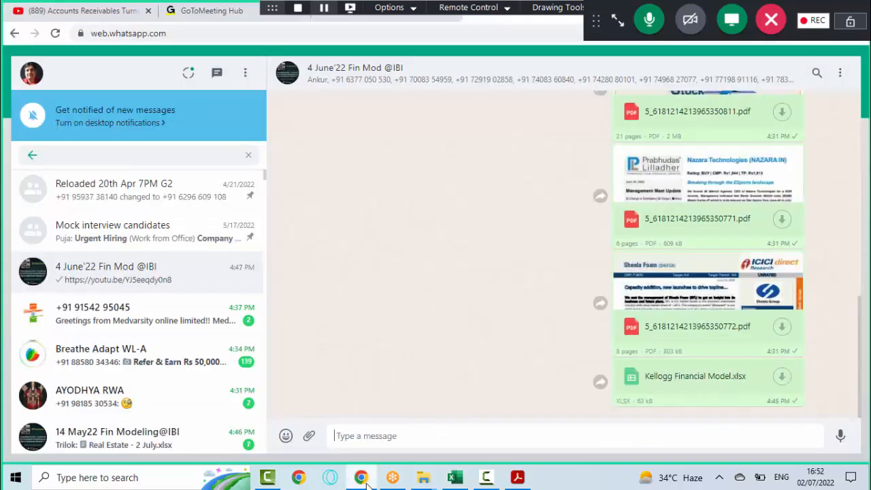
{"action": "left_click", "coordinate": [698, 285]}
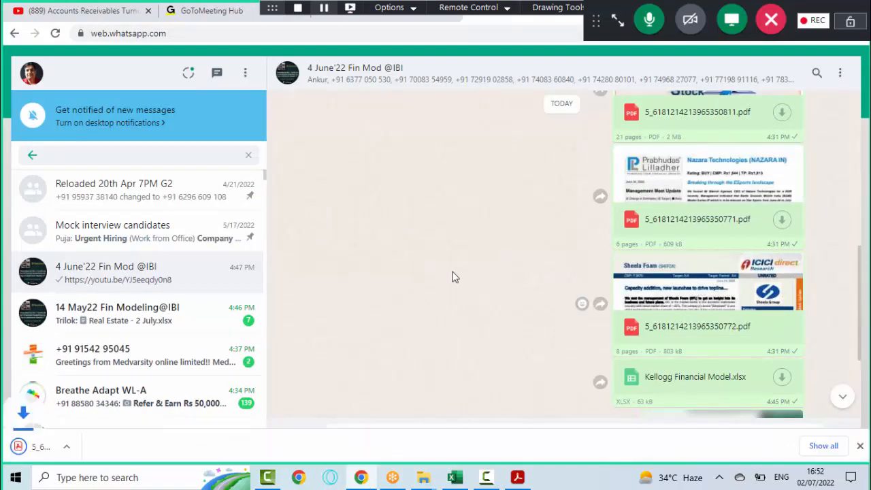
{"action": "left_click", "coordinate": [75, 449]}
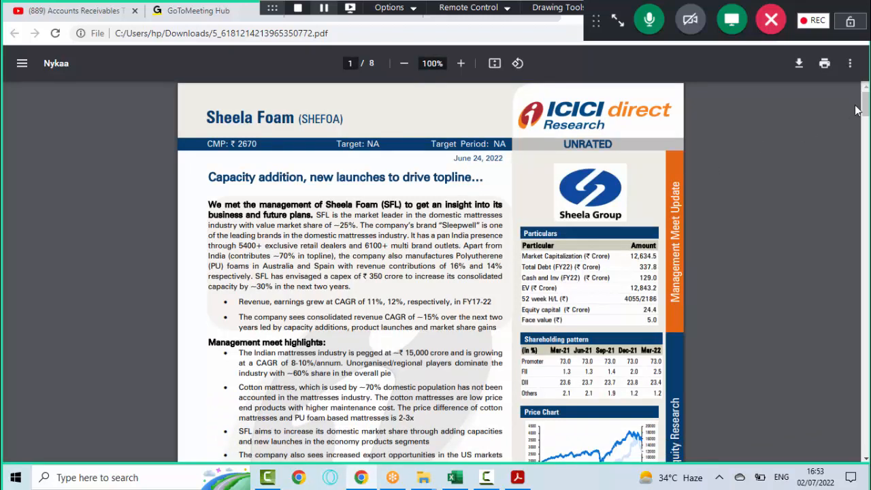
{"action": "left_click_drag", "start_coordinate": [866, 102], "coordinate": [867, 109]}
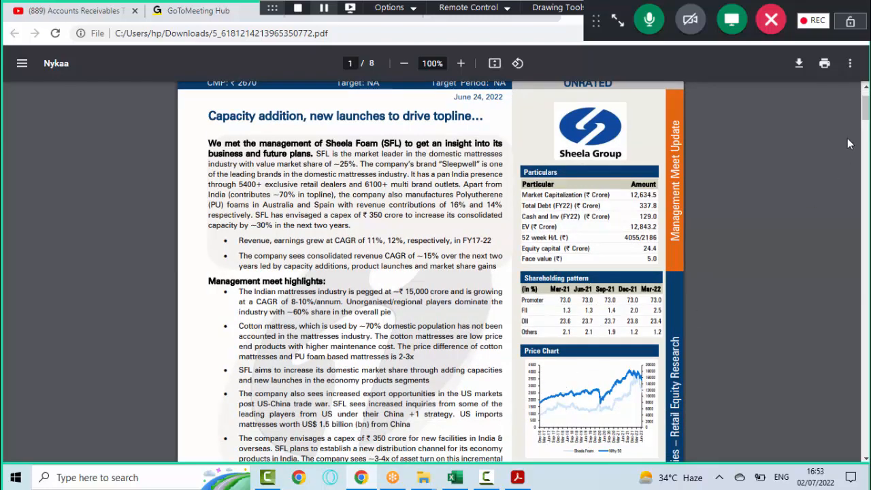
{"action": "mouse_move", "coordinate": [864, 115]}
{"action": "left_mouse_down"}
{"action": "mouse_move", "coordinate": [865, 184]}
{"action": "mouse_move", "coordinate": [864, 102]}
{"action": "left_mouse_up"}
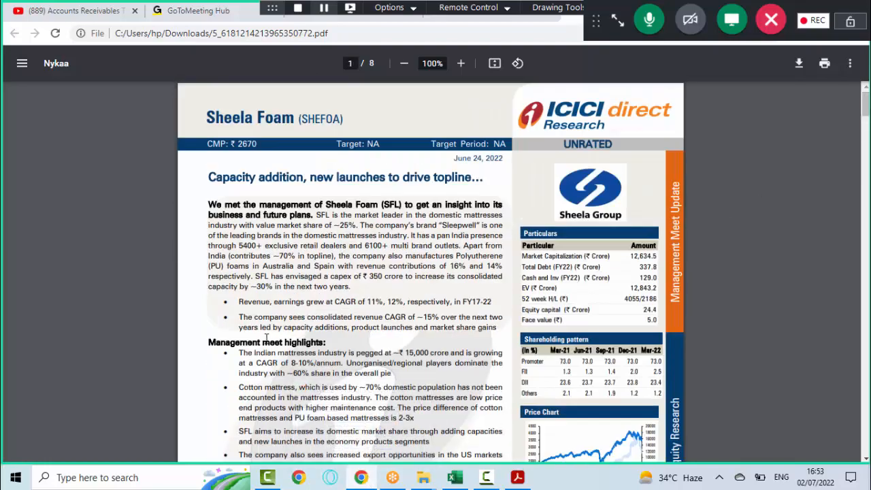
{"action": "key", "text": "ctrl+shift+Tab"}
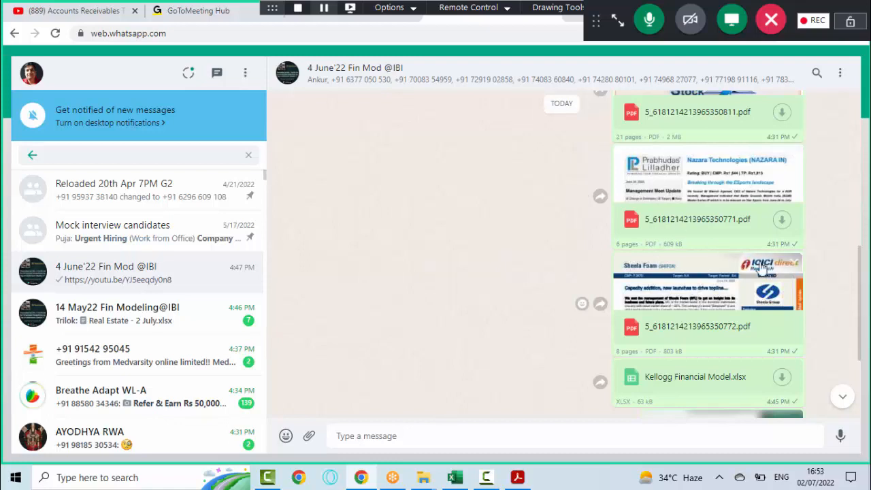
- Download the Stock Tales report 5_6181214213965350811.pdf, review the Newgen Software page down to its Key Financial Summary, and close it
{"action": "left_click_drag", "start_coordinate": [860, 301], "coordinate": [861, 268]}
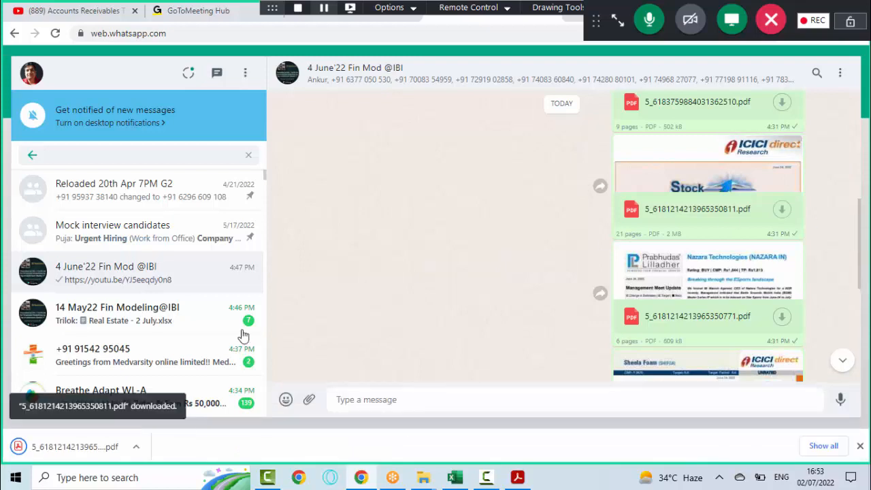
{"action": "left_click", "coordinate": [87, 438]}
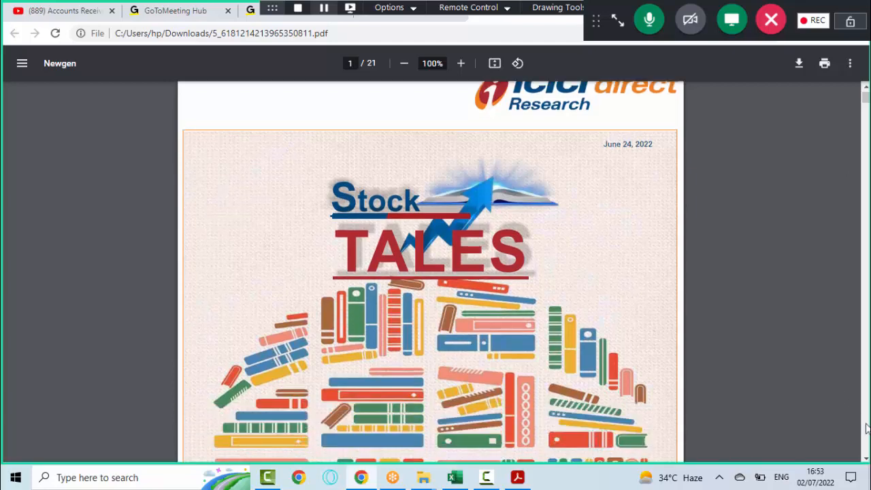
{"action": "left_click", "coordinate": [867, 459]}
{"action": "left_click", "coordinate": [866, 459]}
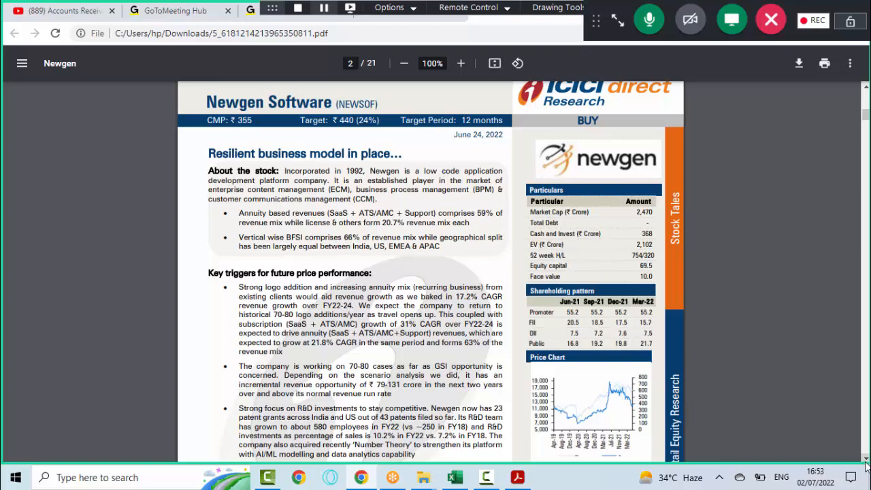
{"action": "left_click", "coordinate": [866, 460]}
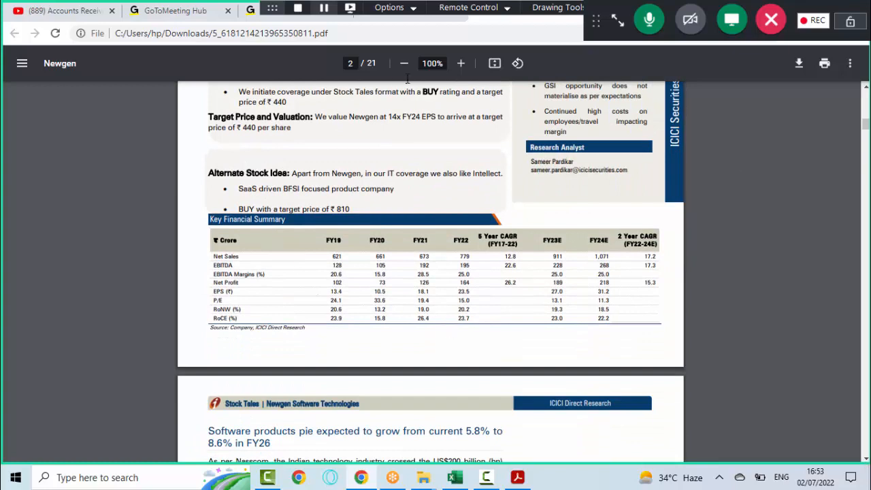
{"action": "key", "text": "ctrl+w"}
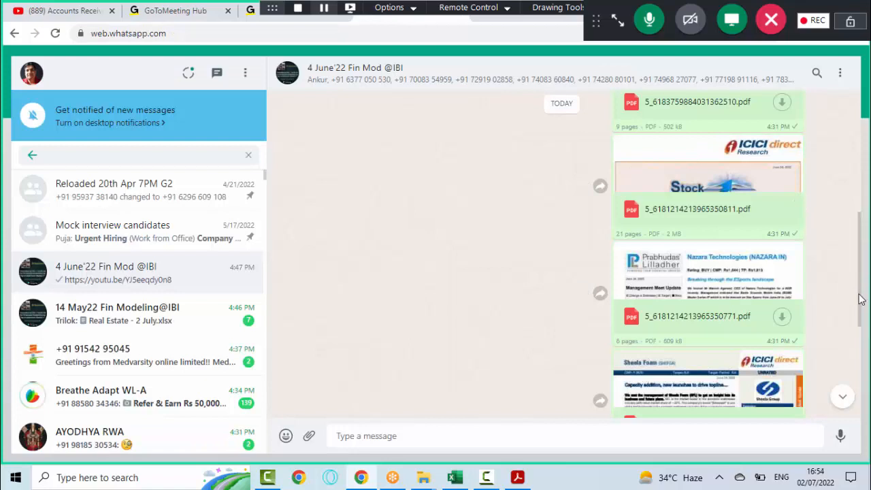
- Find the Orient Electric report 5_6185859770851788487.pdf in the chat, download it, review its first page and contents, and close it
{"action": "left_click_drag", "start_coordinate": [860, 299], "coordinate": [863, 229]}
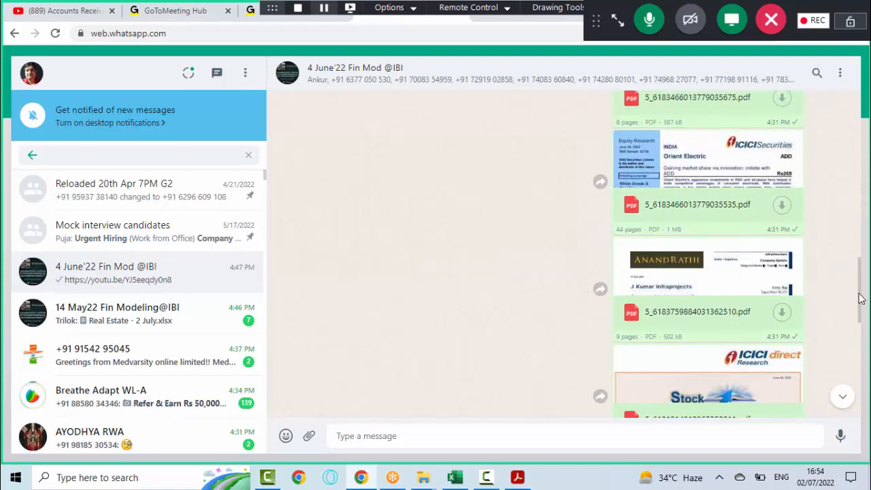
{"action": "left_click_drag", "start_coordinate": [861, 299], "coordinate": [861, 227]}
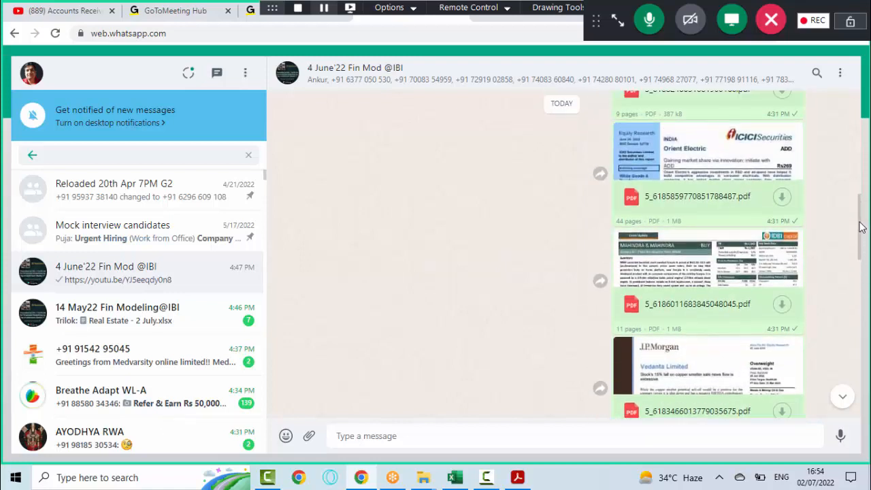
{"action": "left_click", "coordinate": [729, 160]}
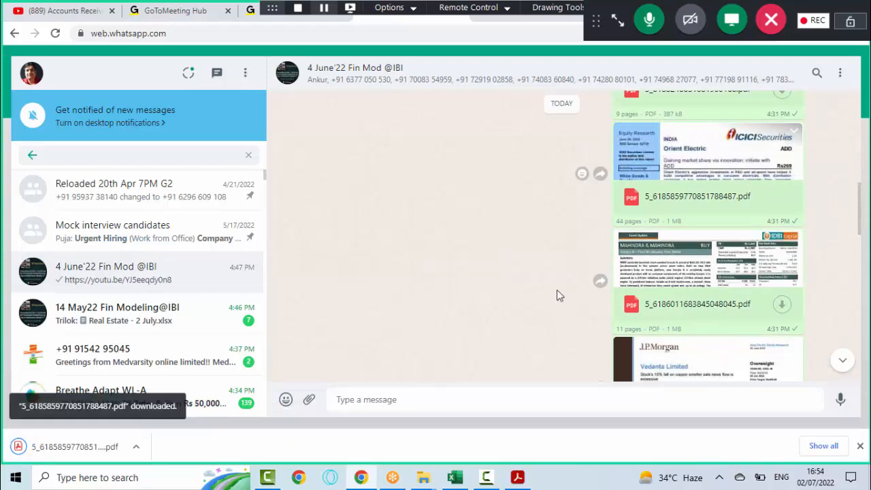
{"action": "left_click", "coordinate": [59, 447]}
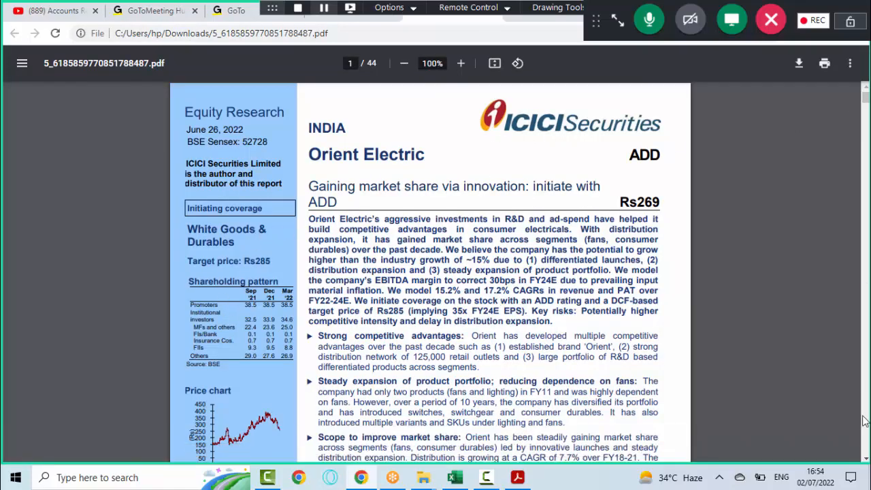
{"action": "scroll", "coordinate": [865, 459], "scroll_direction": "down", "scroll_amount": 10}
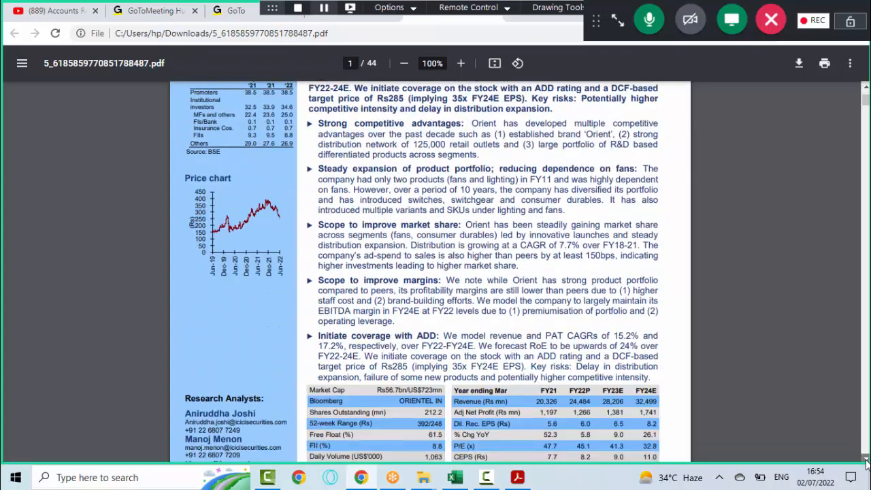
{"action": "scroll", "coordinate": [865, 459], "scroll_direction": "down", "scroll_amount": 1}
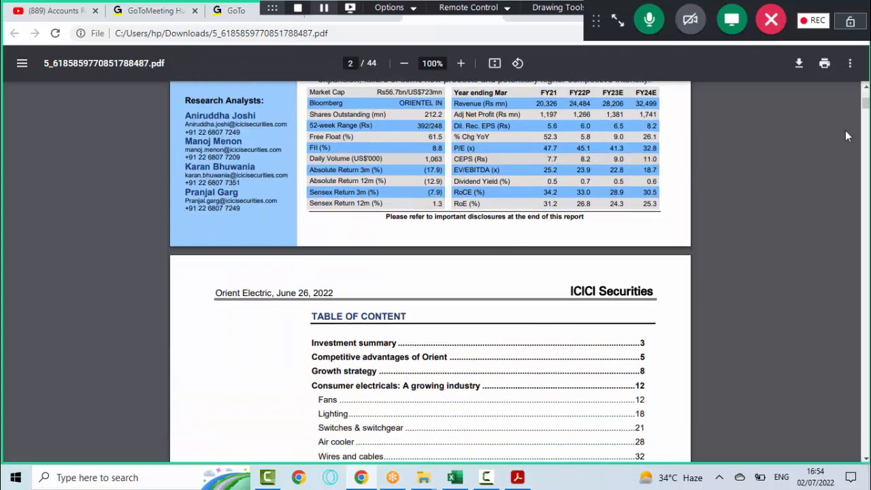
{"action": "left_click", "coordinate": [865, 87]}
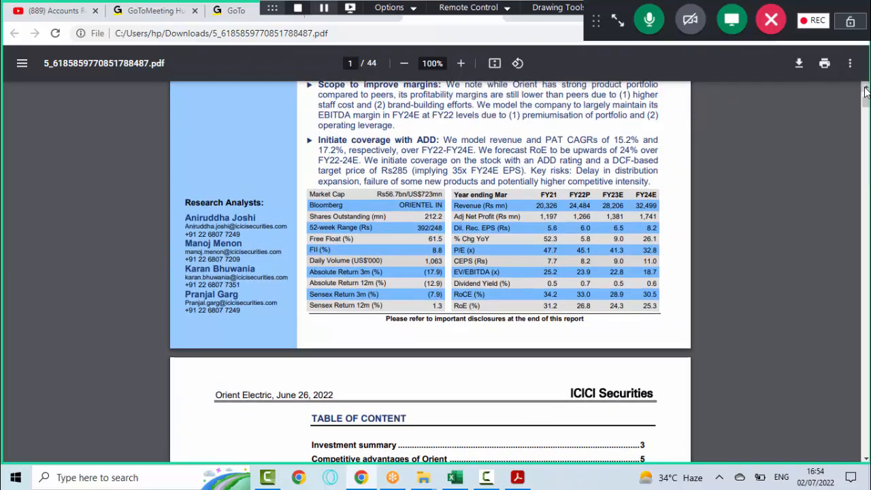
{"action": "left_click", "coordinate": [865, 90]}
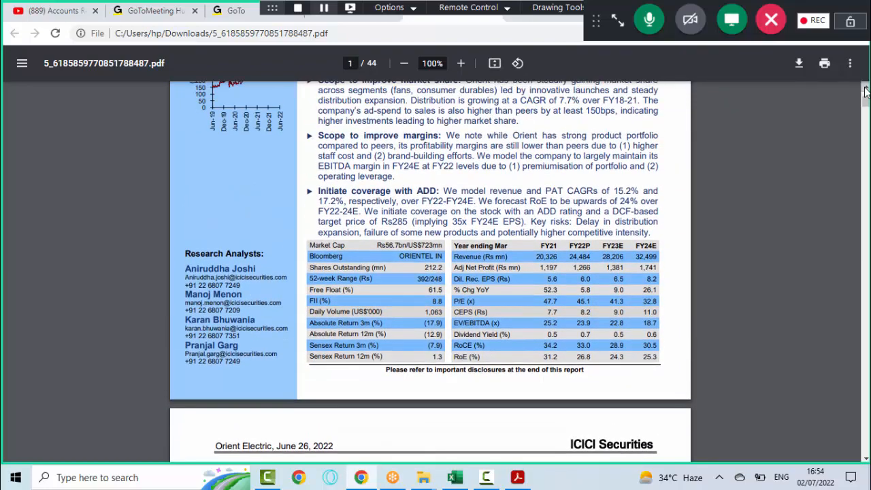
{"action": "scroll", "coordinate": [865, 90], "scroll_direction": "up", "scroll_amount": 7}
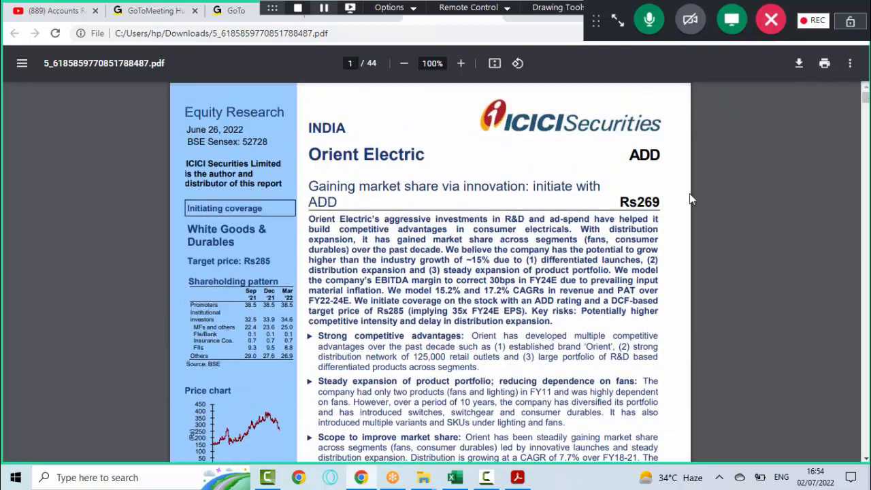
{"action": "key", "text": "ctrl+w"}
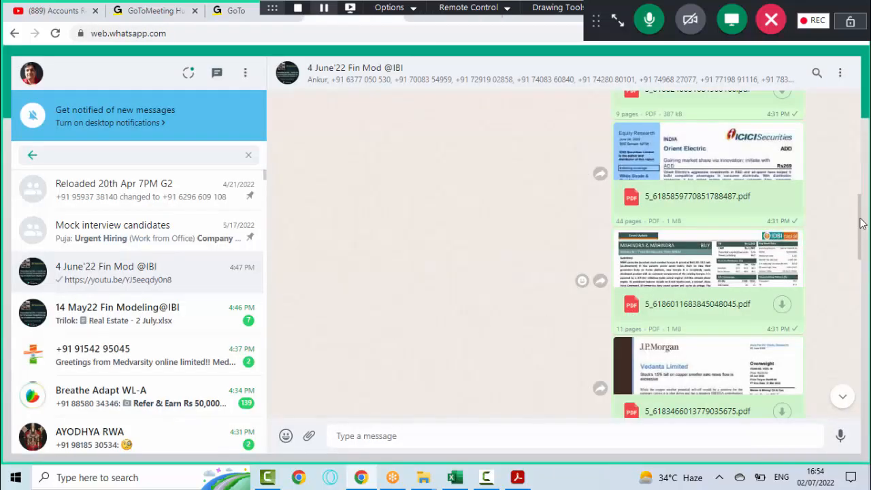
- Download the other Orient Electric report, 5_6183466013779035535.pdf, and review it down to the financial tables and table of contents
{"action": "left_click_drag", "start_coordinate": [860, 217], "coordinate": [859, 255]}
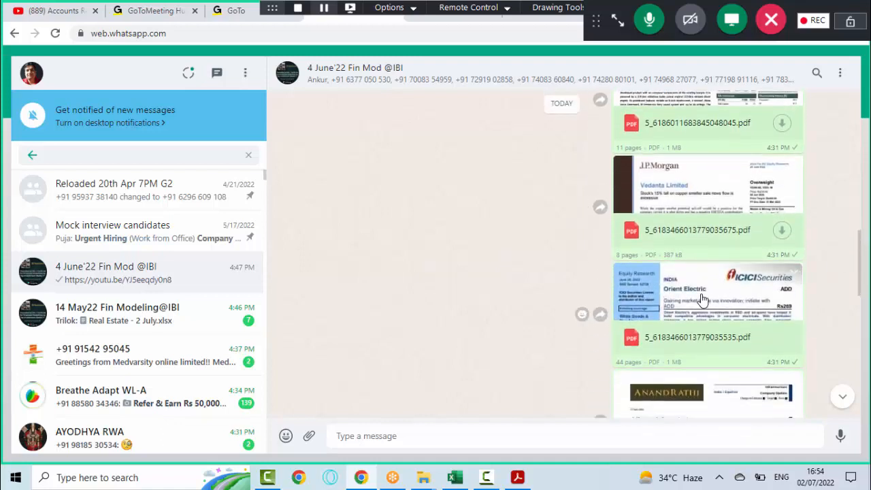
{"action": "left_click", "coordinate": [782, 337]}
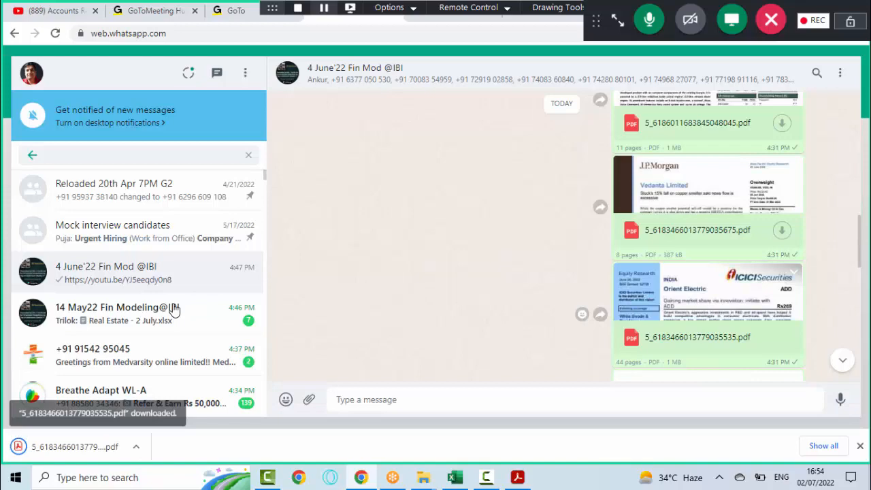
{"action": "left_click", "coordinate": [96, 449]}
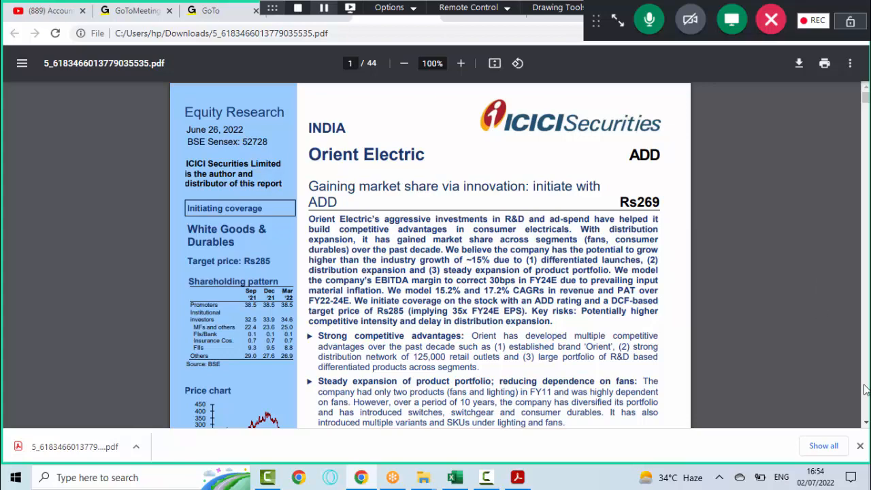
{"action": "left_click", "coordinate": [860, 445]}
{"action": "scroll", "coordinate": [866, 459], "scroll_direction": "down", "scroll_amount": 8}
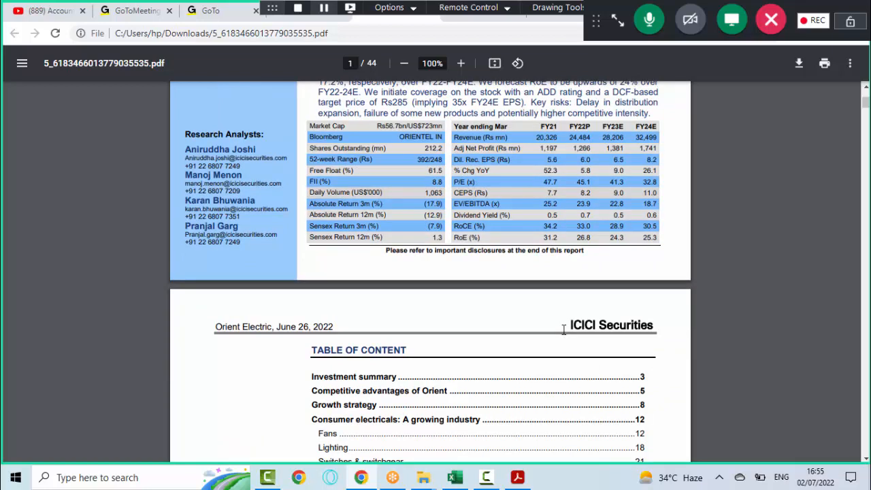
{"action": "left_click", "coordinate": [455, 478]}
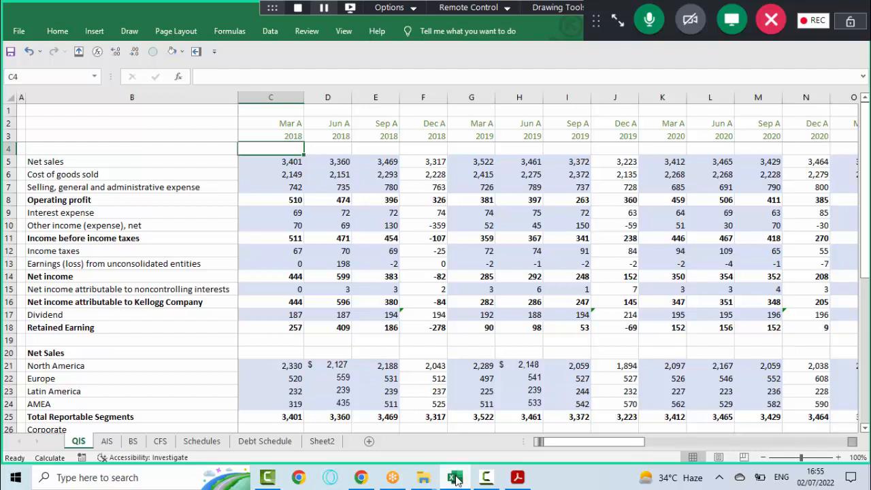
{"action": "key", "text": "super+r"}
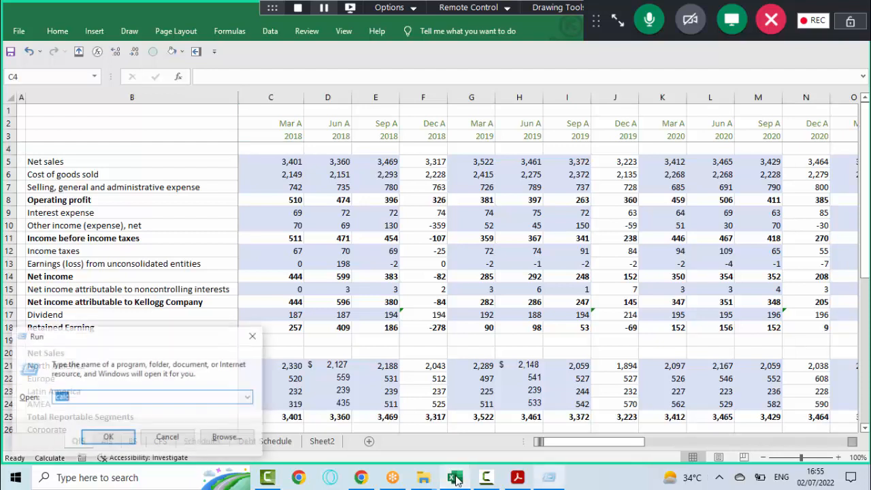
{"action": "key", "text": "Escape"}
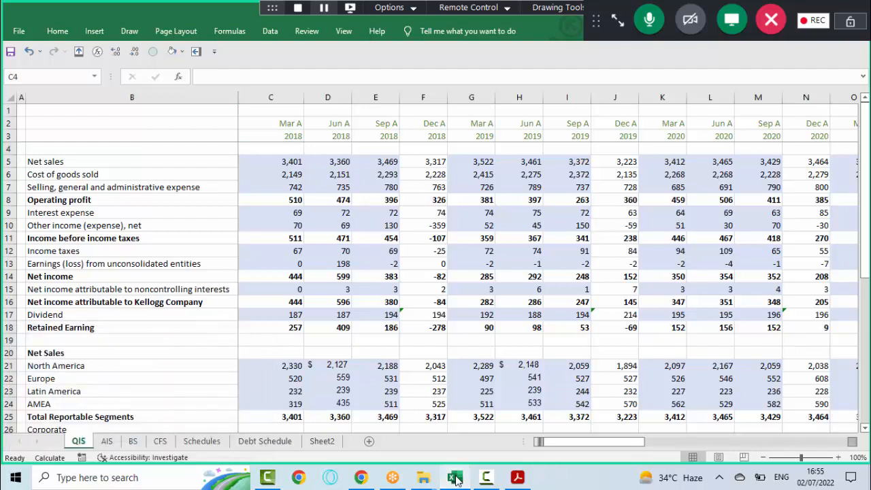
- Start Word and create a document from the Blue grey resume template
{"action": "key", "text": "super"}
{"action": "type", "text": "word"}
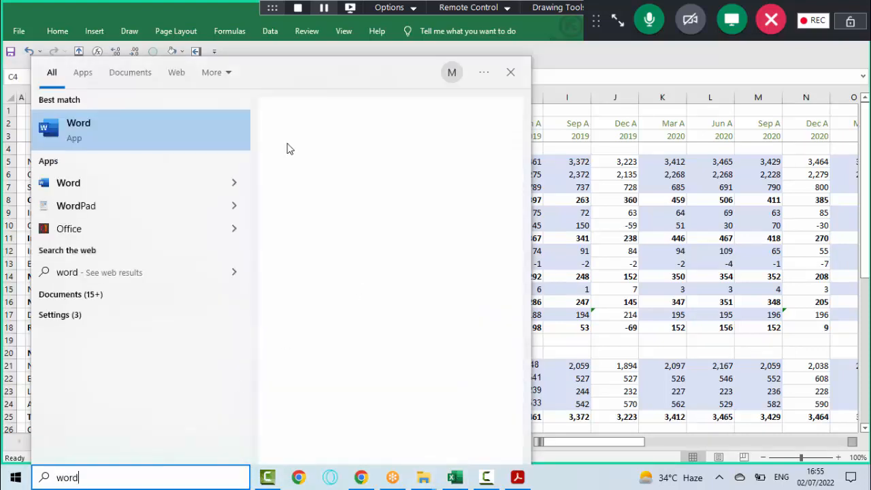
{"action": "left_click", "coordinate": [145, 129]}
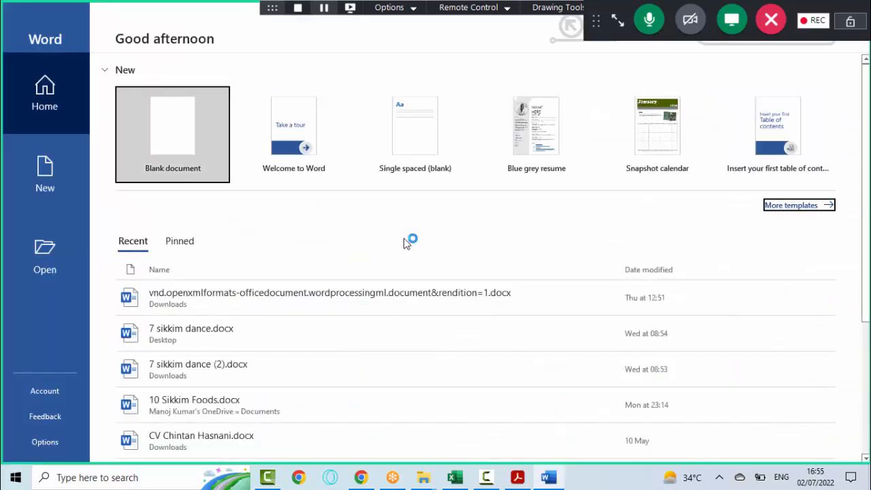
{"action": "left_click", "coordinate": [542, 138]}
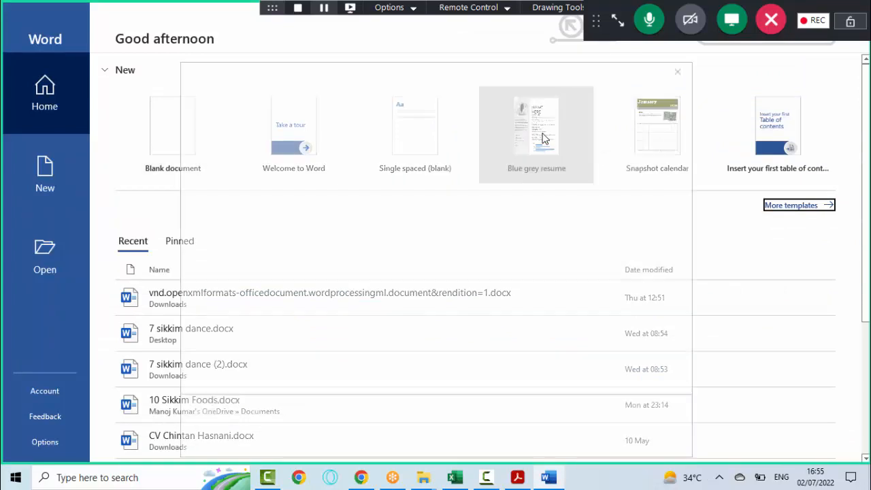
{"action": "left_click", "coordinate": [515, 298]}
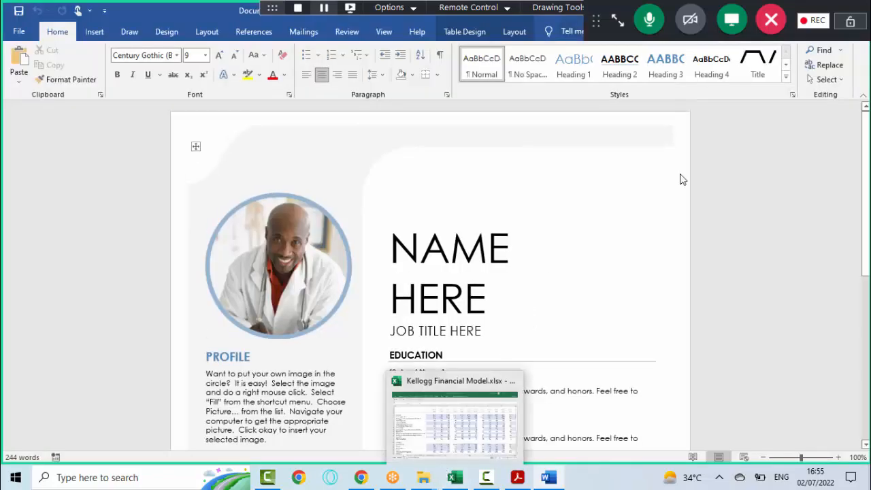
- Look over the rest of the resume template, including the Skills chart, and create a new blank document
{"action": "left_click_drag", "start_coordinate": [867, 155], "coordinate": [867, 323]}
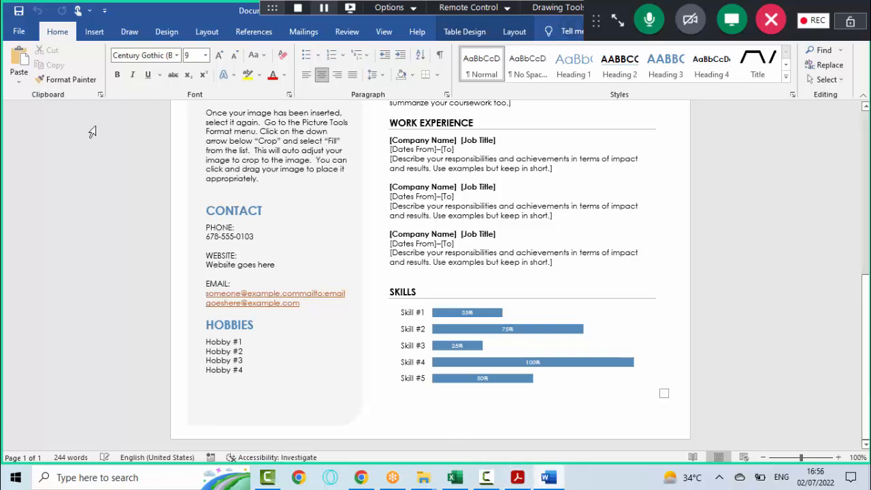
{"action": "left_click", "coordinate": [19, 32]}
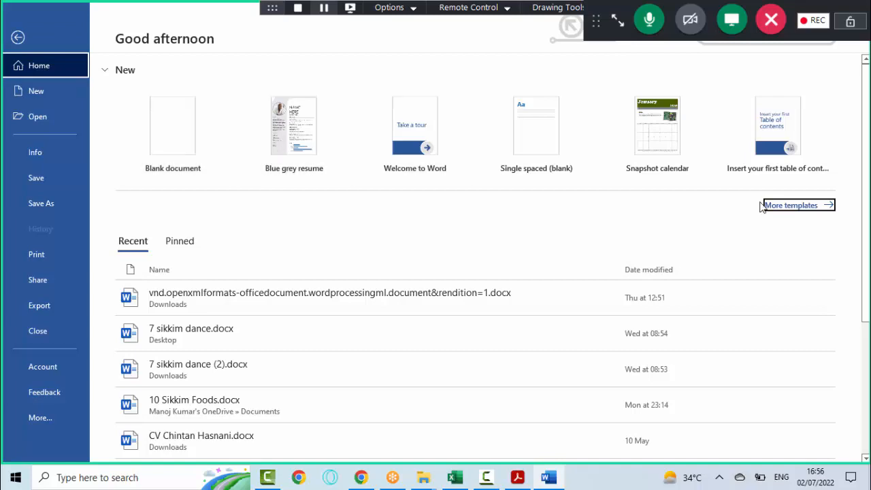
{"action": "left_click_drag", "start_coordinate": [868, 195], "coordinate": [868, 146]}
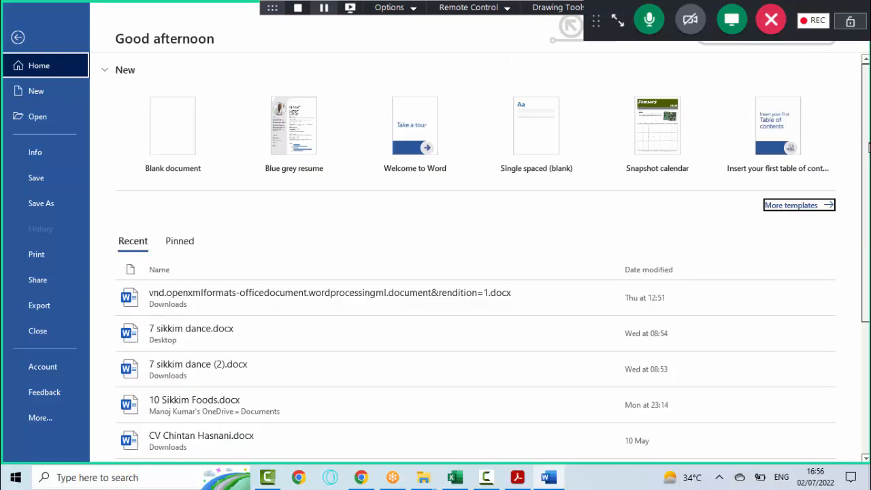
{"action": "left_click", "coordinate": [801, 204]}
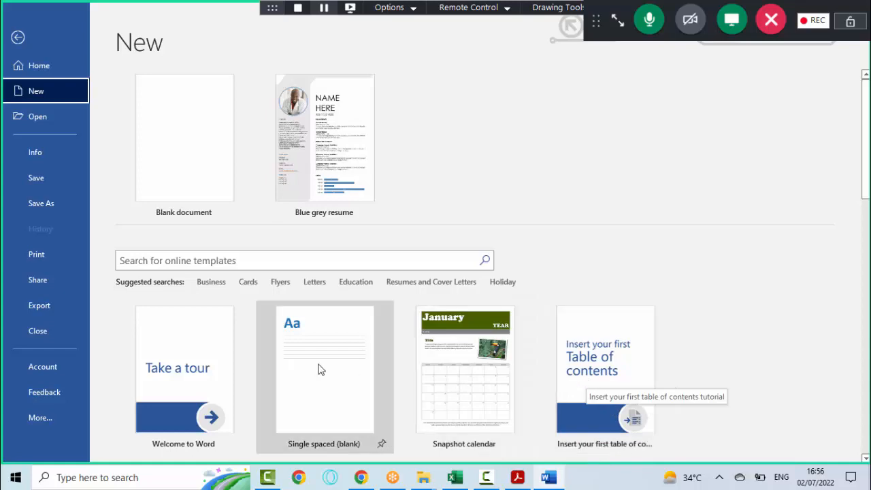
{"action": "left_click", "coordinate": [190, 160]}
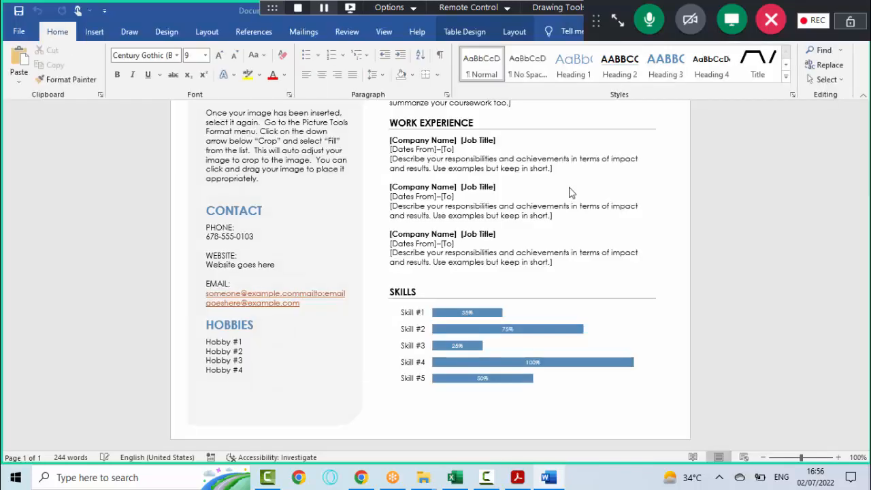
- Draw a rectangle about 8.57 cm high and 11.54 cm wide in the upper part of the blank page
{"action": "left_click", "coordinate": [93, 32]}
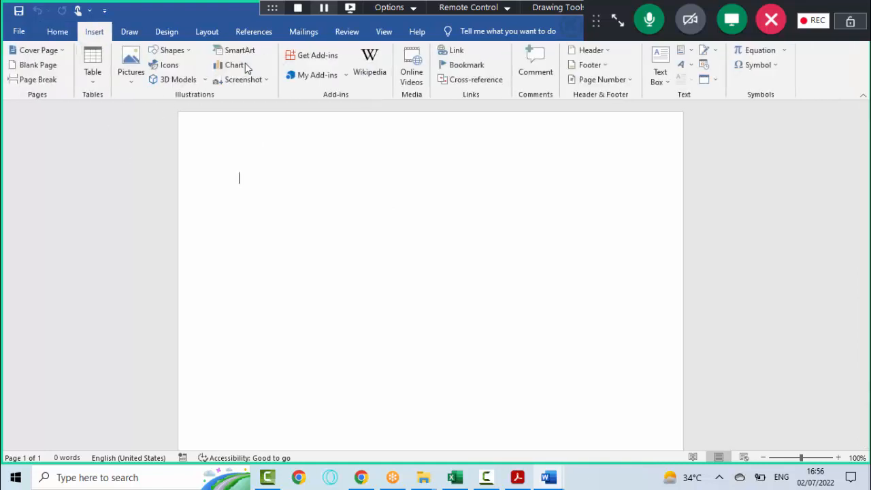
{"action": "left_click", "coordinate": [173, 51]}
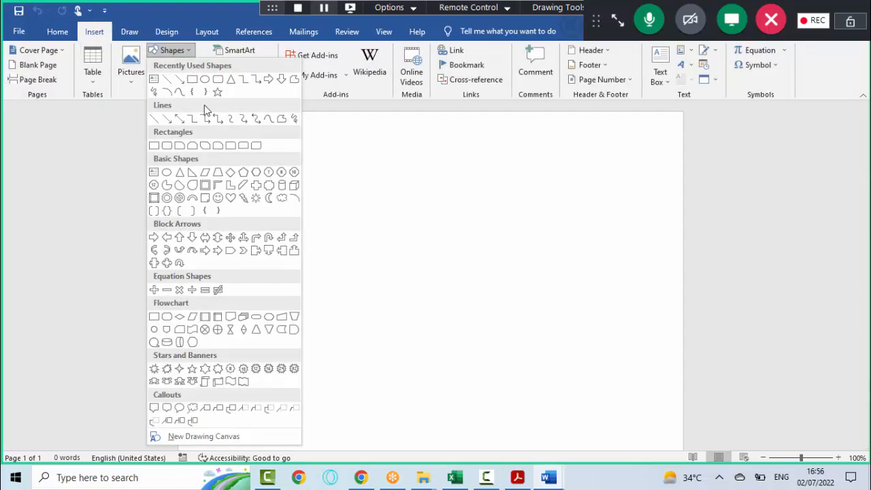
{"action": "left_click", "coordinate": [192, 79]}
{"action": "mouse_move", "coordinate": [198, 148]}
{"action": "left_mouse_down"}
{"action": "mouse_move", "coordinate": [422, 330]}
{"action": "mouse_move", "coordinate": [477, 355]}
{"action": "left_mouse_up"}
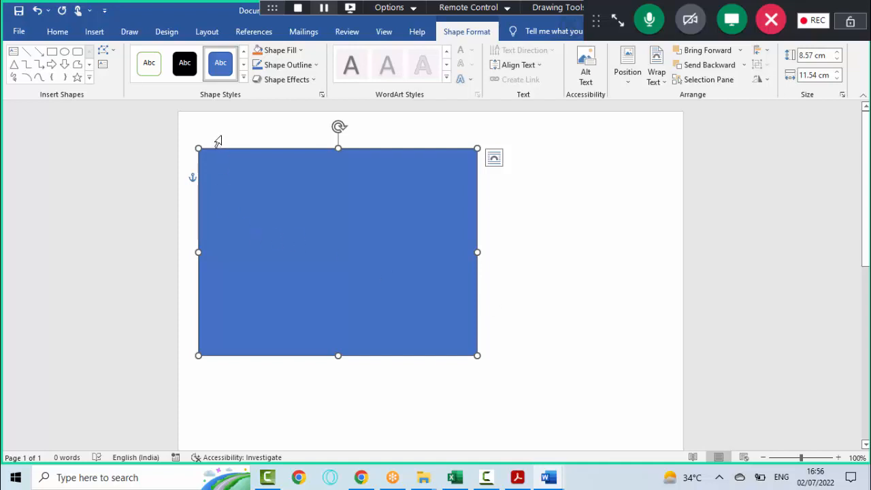
{"action": "left_click", "coordinate": [278, 134]}
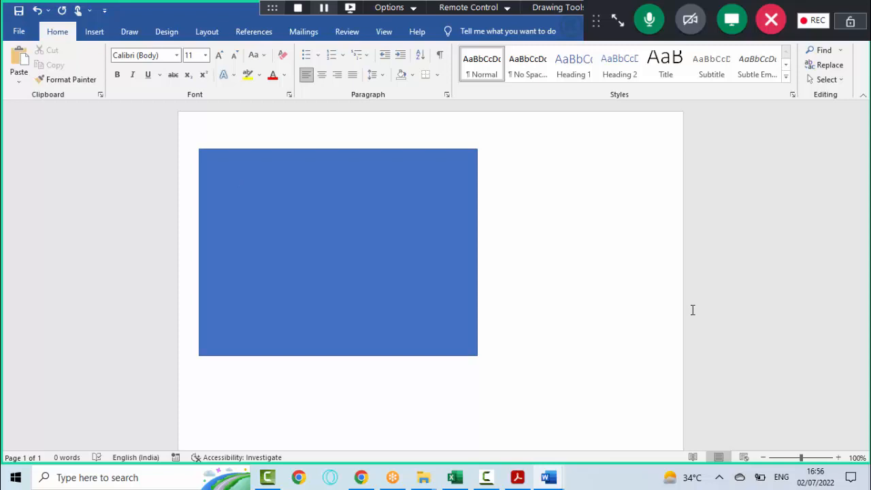
{"action": "left_click", "coordinate": [329, 304]}
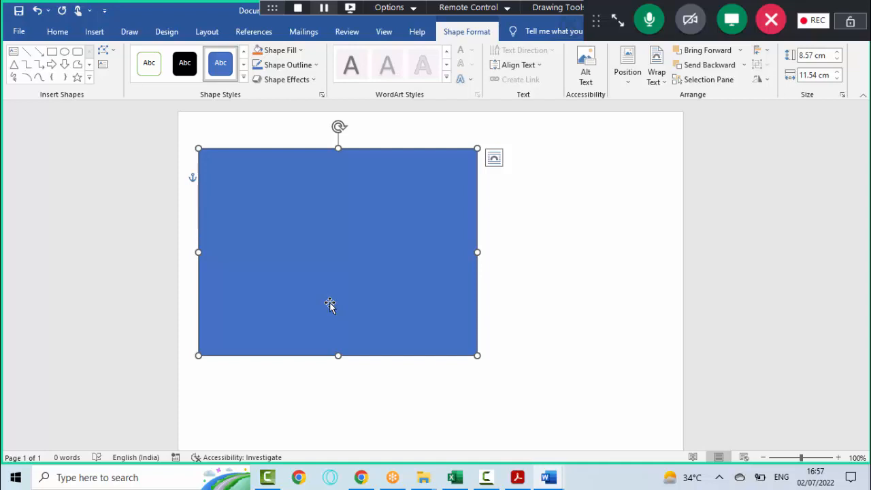
{"action": "left_click", "coordinate": [579, 264]}
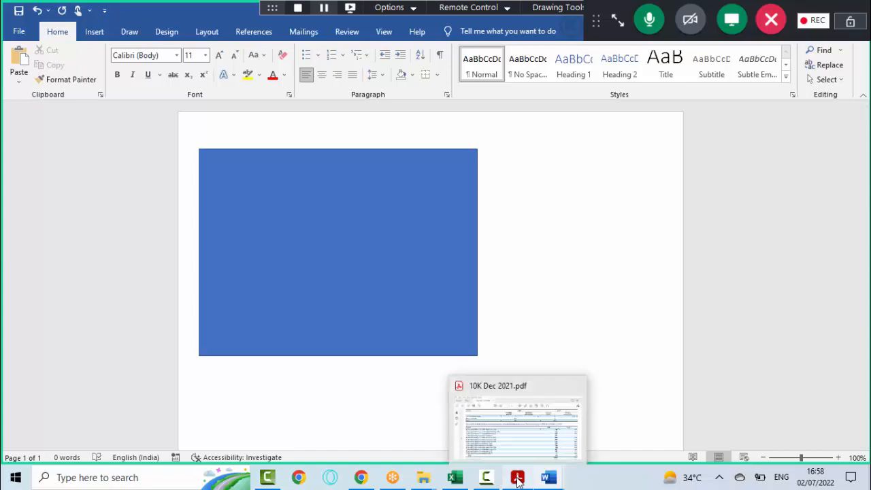
- Switch to Chrome and review the bold summary paragraph on the first page of the ICICI Securities Orient Electric report
{"action": "left_click", "coordinate": [519, 481]}
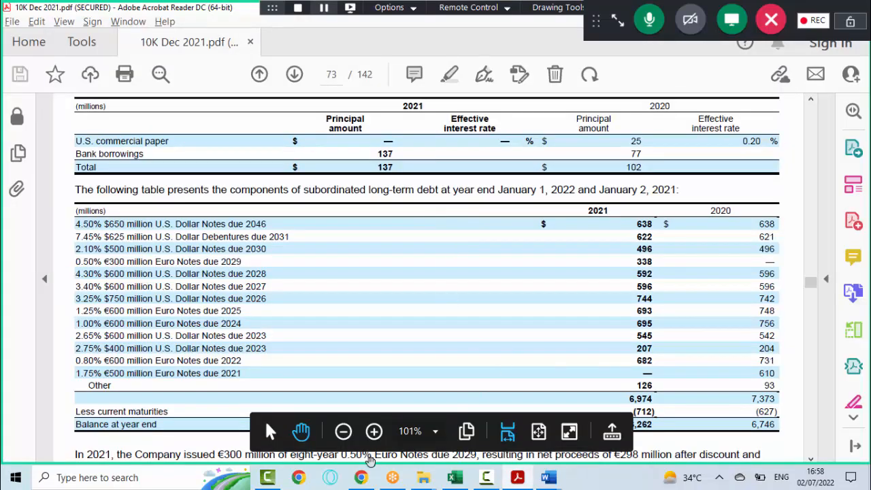
{"action": "left_click", "coordinate": [360, 477]}
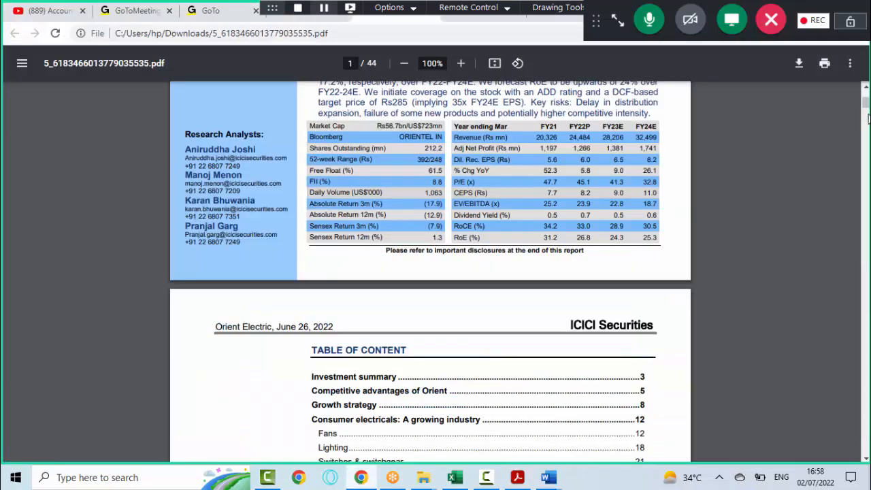
{"action": "left_click_drag", "start_coordinate": [866, 104], "coordinate": [866, 96]}
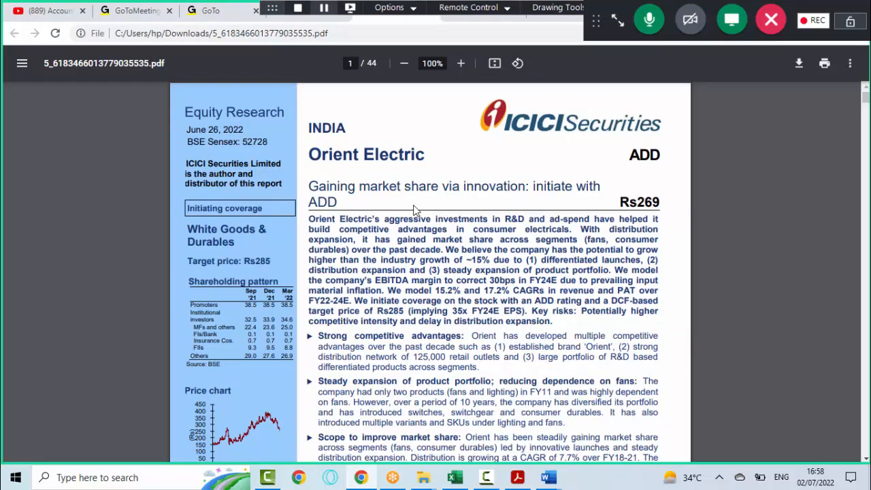
{"action": "left_click_drag", "start_coordinate": [310, 217], "coordinate": [608, 366]}
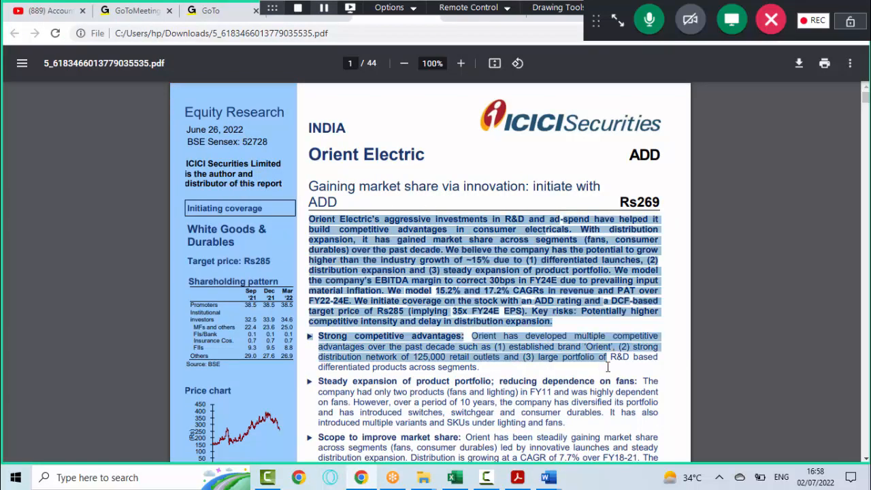
{"action": "left_click", "coordinate": [608, 366]}
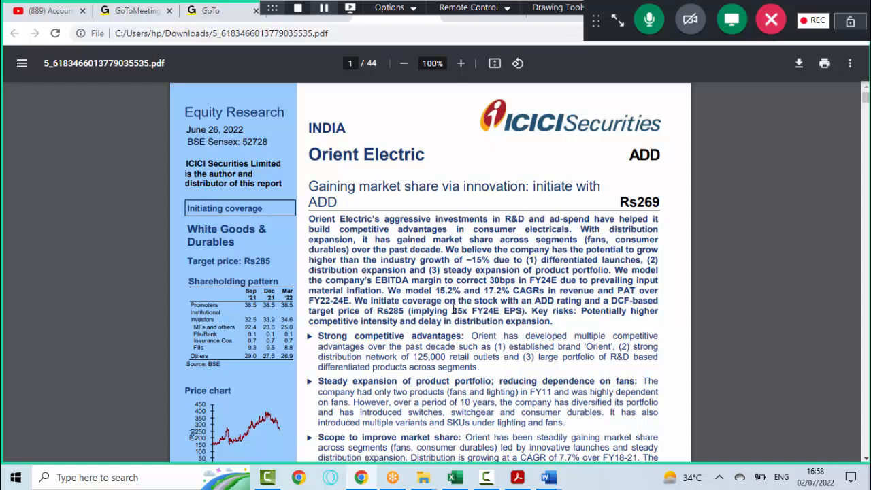
{"action": "left_click_drag", "start_coordinate": [453, 310], "coordinate": [501, 310]}
{"action": "left_click_drag", "start_coordinate": [310, 216], "coordinate": [564, 324]}
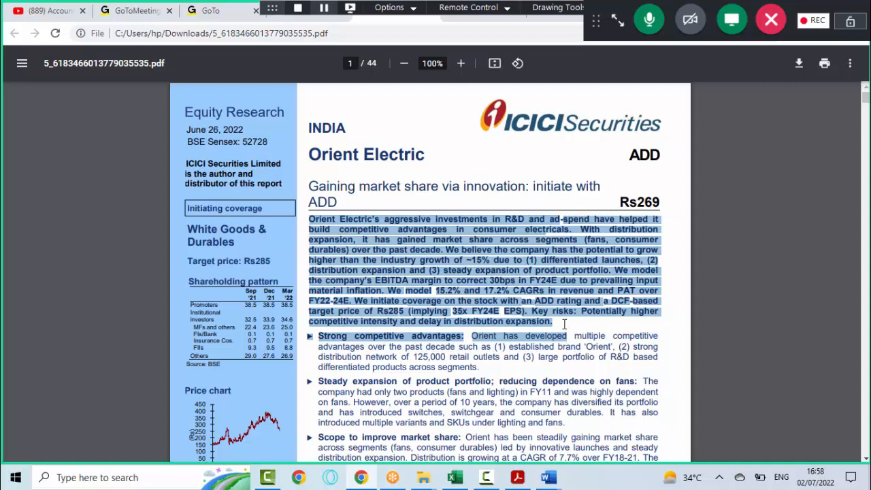
- Switch to Document2 in Word, undo the rectangle, and enter the heading "Description:-" followed by a blank line
{"action": "mouse_move", "coordinate": [551, 475]}
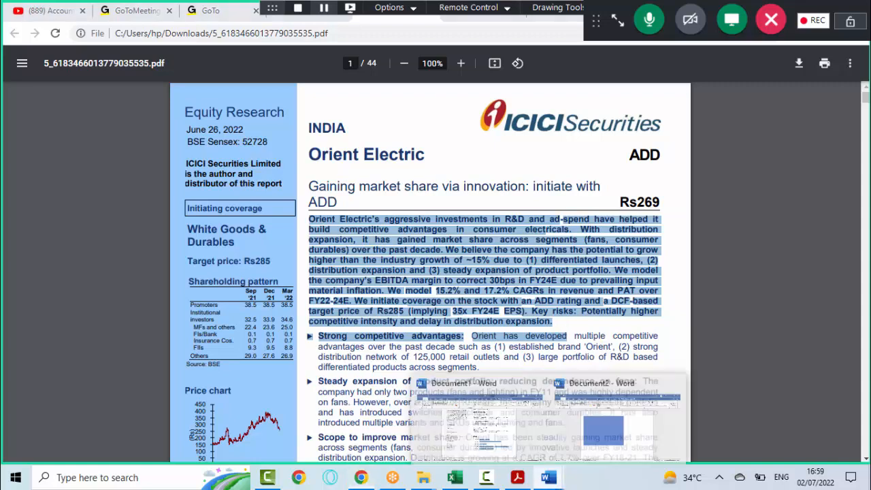
{"action": "left_click", "coordinate": [609, 450]}
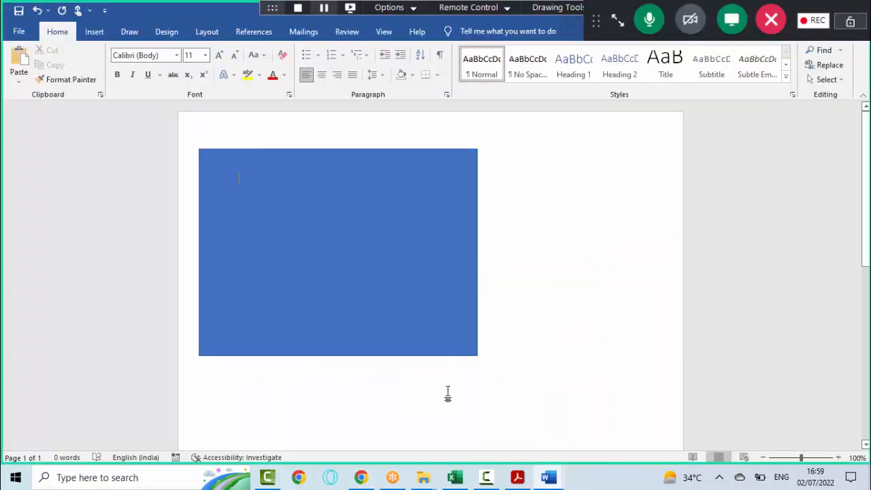
{"action": "key", "text": "ctrl+z"}
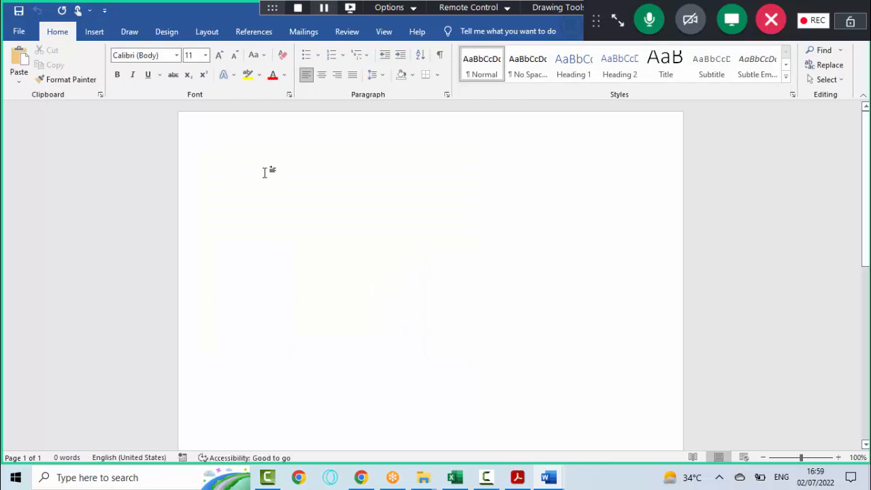
{"action": "type", "text": "Descriptio"}
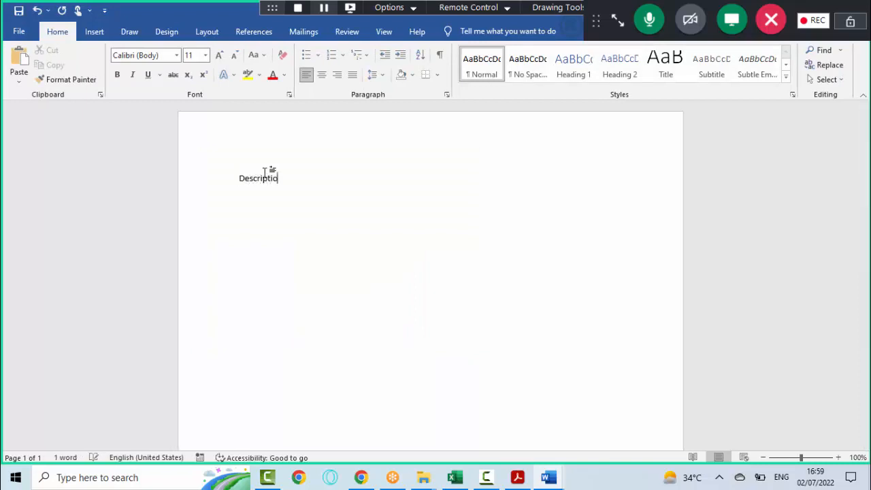
{"action": "type", "text": "n:-"}
{"action": "key", "text": "Return"}
{"action": "key", "text": "Return"}
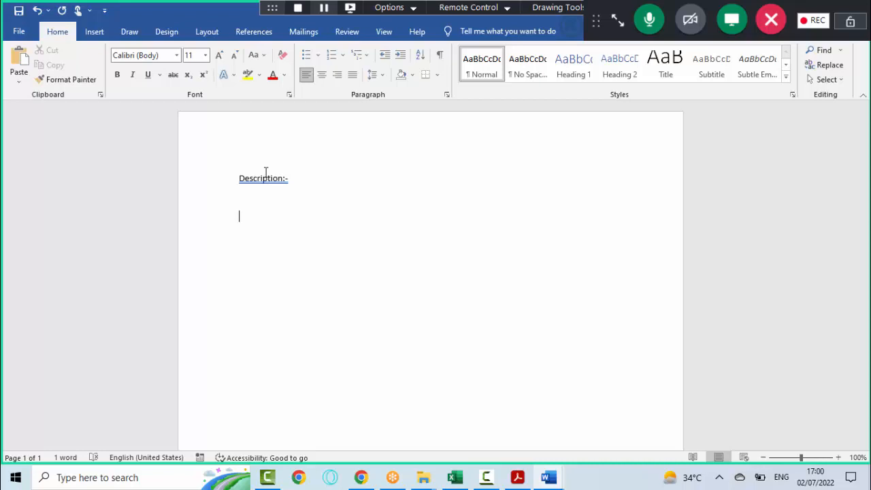
- Expand the meeting chat and switch to Sheet2 of Kellogg Financial Model.xlsx in Excel
{"action": "left_click", "coordinate": [616, 20]}
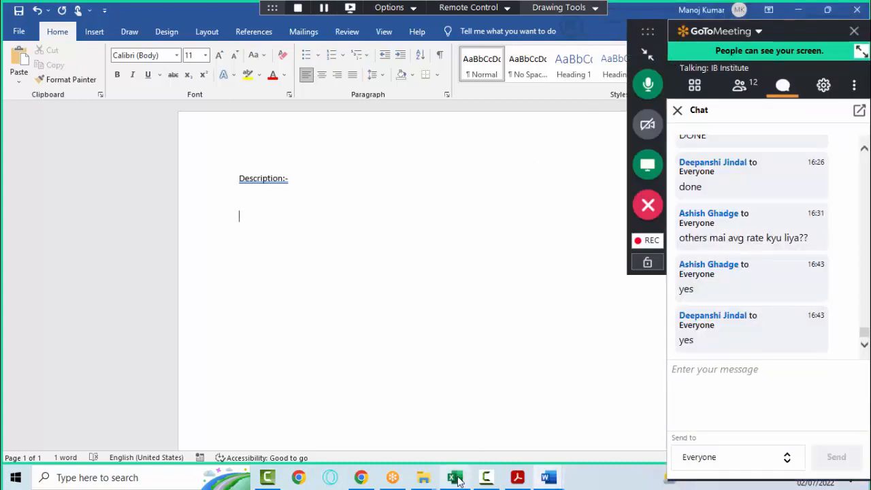
{"action": "mouse_move", "coordinate": [457, 478]}
{"action": "left_click", "coordinate": [458, 435]}
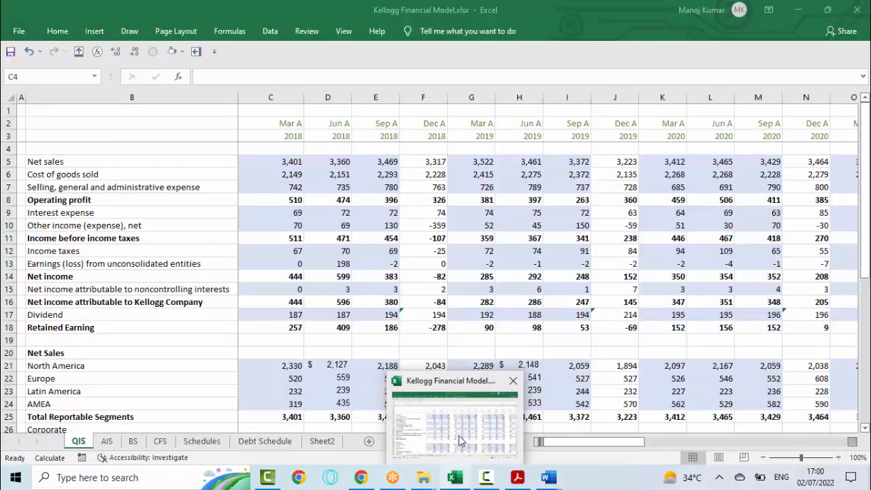
{"action": "left_click", "coordinate": [499, 309]}
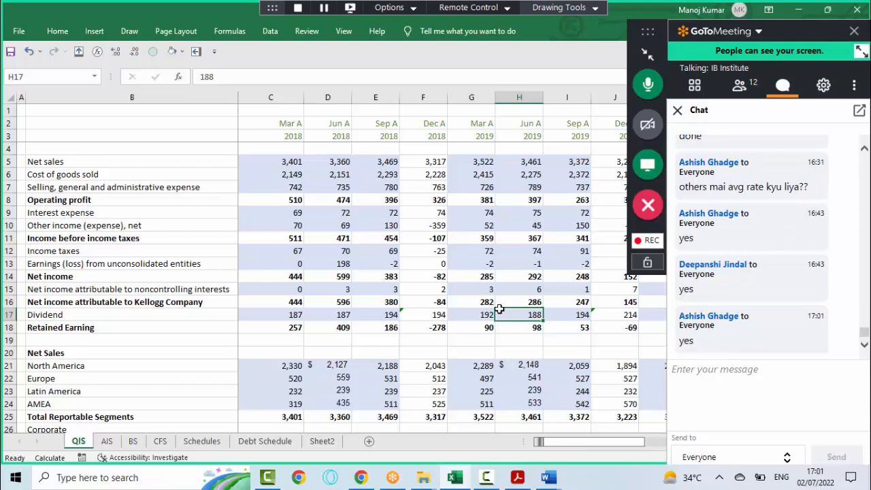
{"action": "left_click", "coordinate": [329, 441]}
- Enter Apache Corp in cell F30, below the closing debt rows
{"action": "left_click", "coordinate": [247, 407]}
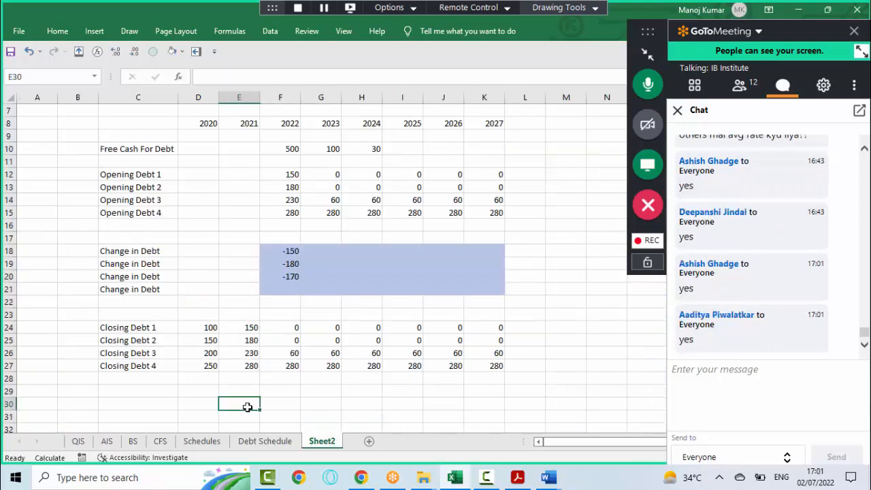
{"action": "key", "text": "Right"}
{"action": "key", "text": "Down"}
{"action": "key", "text": "Down"}
{"action": "key", "text": "Down"}
{"action": "key", "text": "Down"}
{"action": "key", "text": "Down"}
{"action": "key", "text": "Down"}
{"action": "key", "text": "Down"}
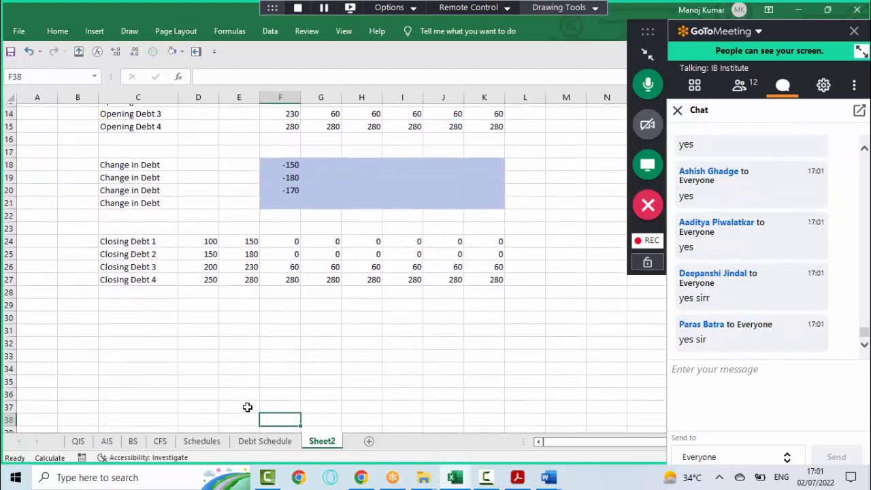
{"action": "key", "text": "ctrl+Up"}
{"action": "key", "text": "Down"}
{"action": "key", "text": "Down"}
{"action": "key", "text": "Down"}
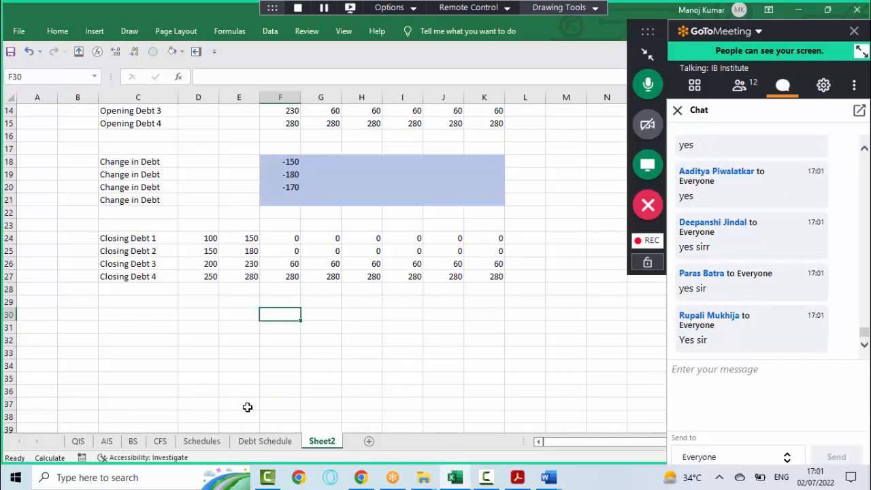
{"action": "type", "text": "Apa"}
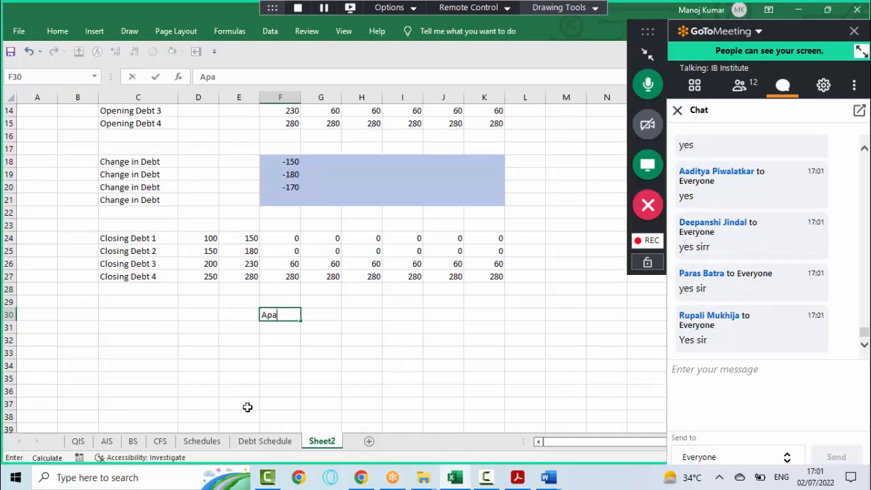
{"action": "type", "text": "che COrp"}
{"action": "key", "text": "Return"}
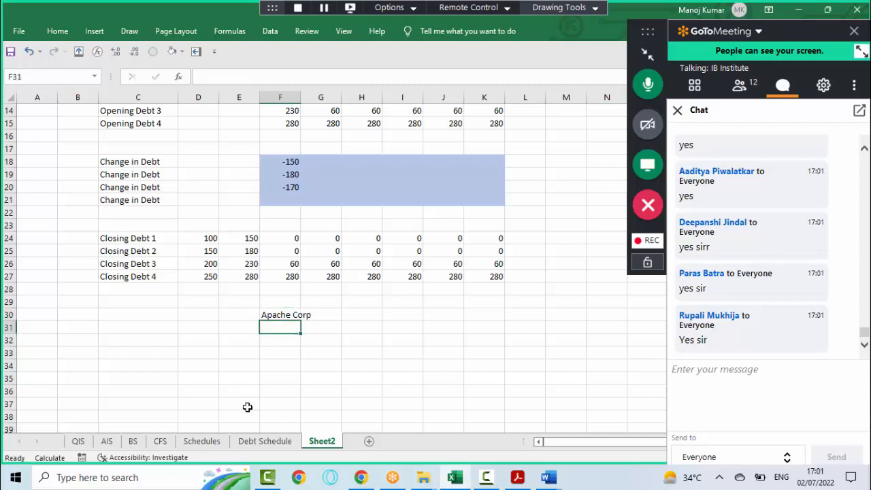
- Add Tata Motors in F31 and netflix in F32, and return to cell F30
{"action": "type", "text": "Tata M"}
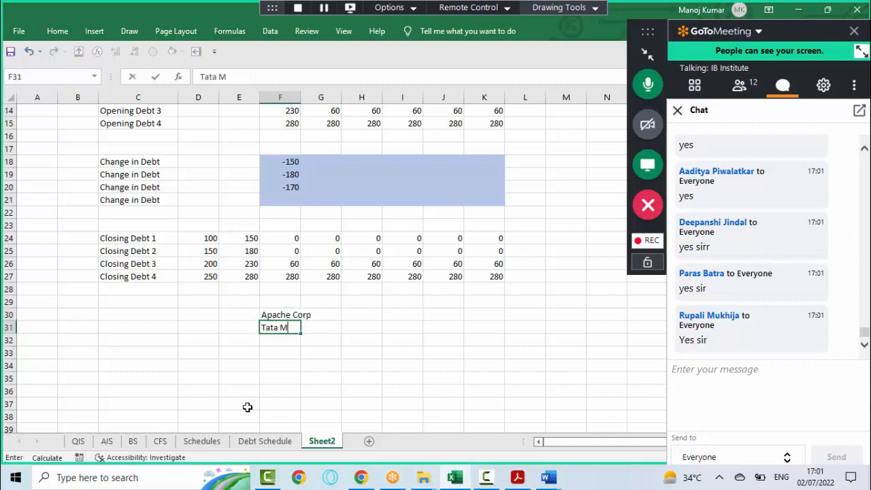
{"action": "type", "text": "otors"}
{"action": "key", "text": "Return"}
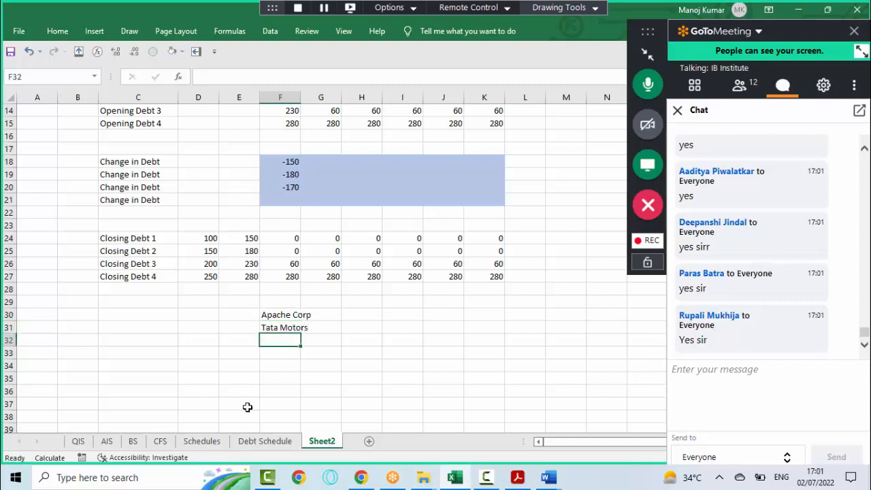
{"action": "type", "text": "netfl"}
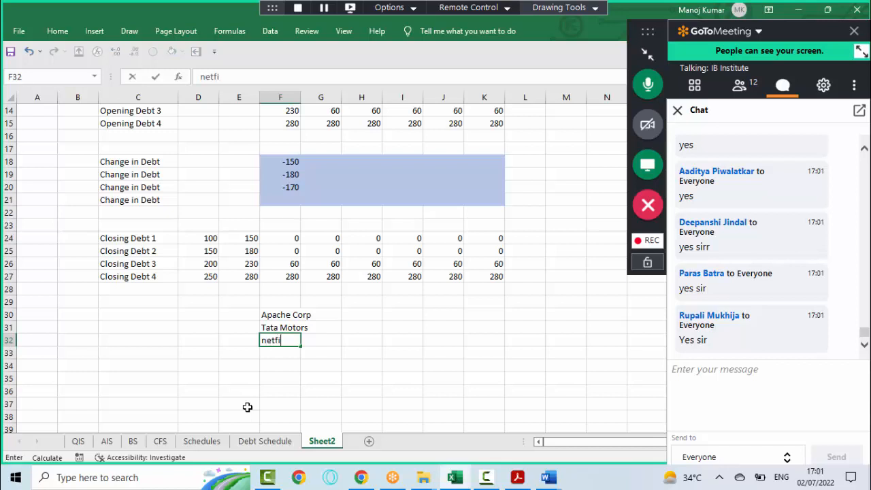
{"action": "key", "text": "BackSpace"}
{"action": "type", "text": "lix"}
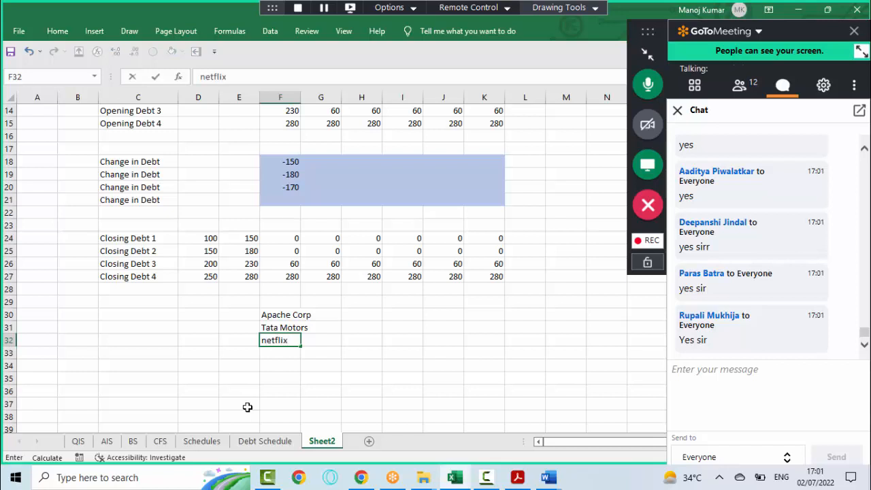
{"action": "key", "text": "Return"}
{"action": "key", "text": "Up"}
{"action": "key", "text": "Up"}
{"action": "key", "text": "Up"}
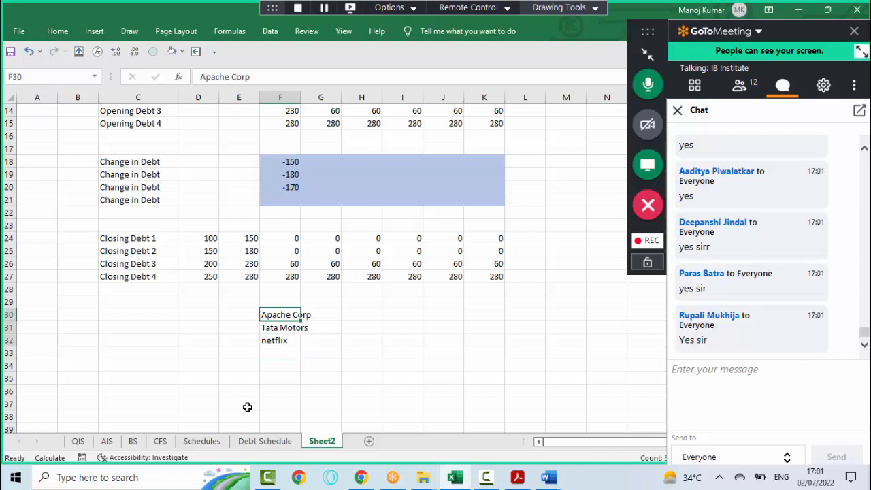
- Enter XTO in G30 beside Apache Corp and autofit column F's width to the company name in F30
{"action": "key", "text": "shift+Down"}
{"action": "key", "text": "shift+Down"}
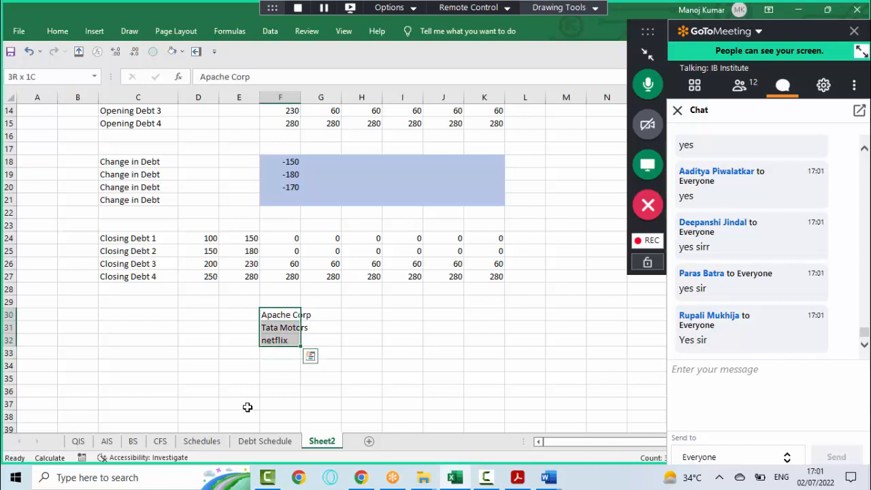
{"action": "key", "text": "Right"}
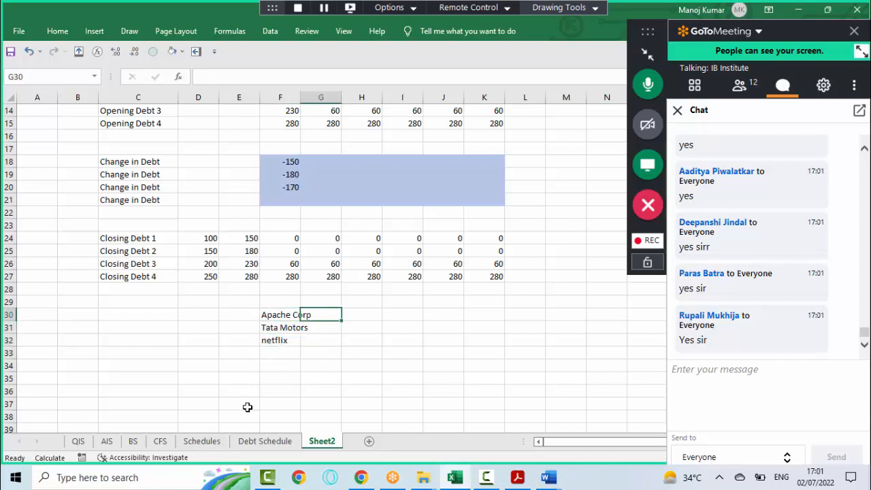
{"action": "type", "text": "XTO"}
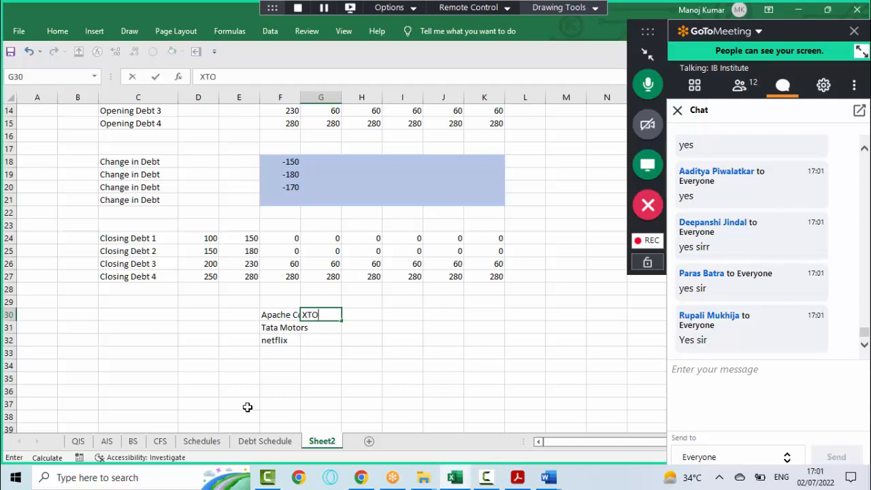
{"action": "key", "text": "Return"}
{"action": "key", "text": "Up"}
{"action": "key", "text": "Left"}
{"action": "key", "text": "alt+h"}
{"action": "key", "text": "o"}
{"action": "key", "text": "i"}
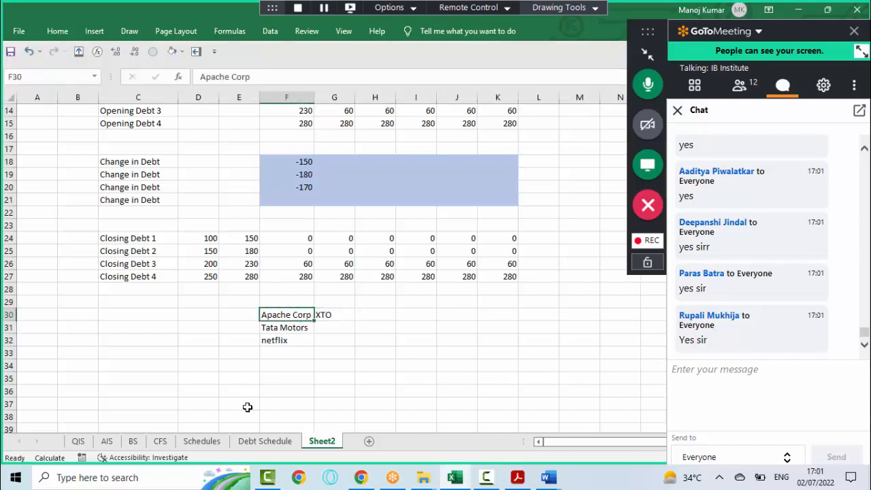
{"action": "key", "text": "Right"}
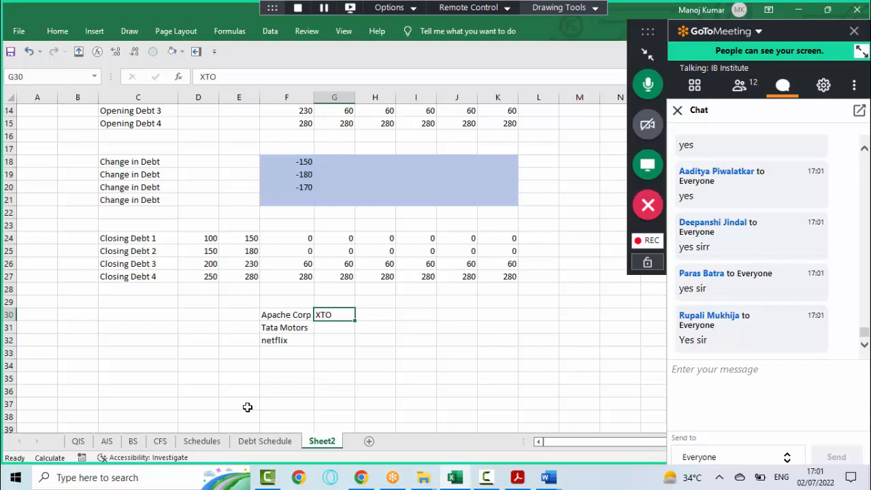
{"action": "key", "text": "Left"}
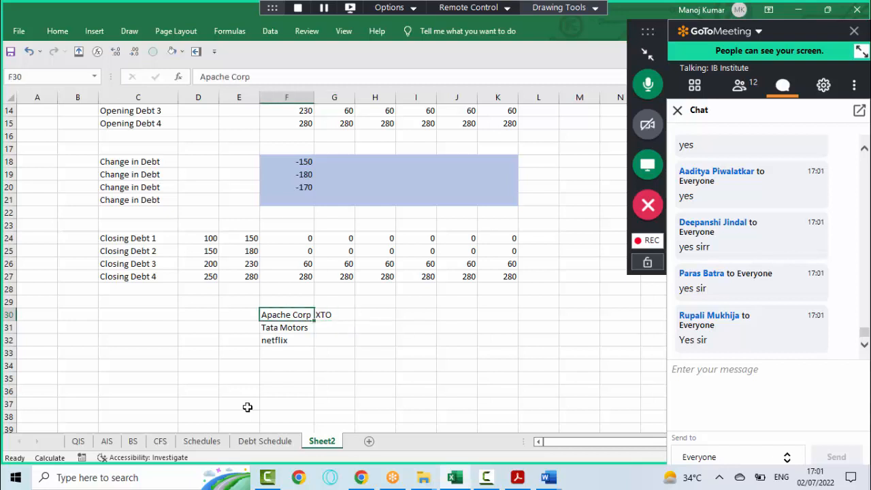
{"action": "key", "text": "Down"}
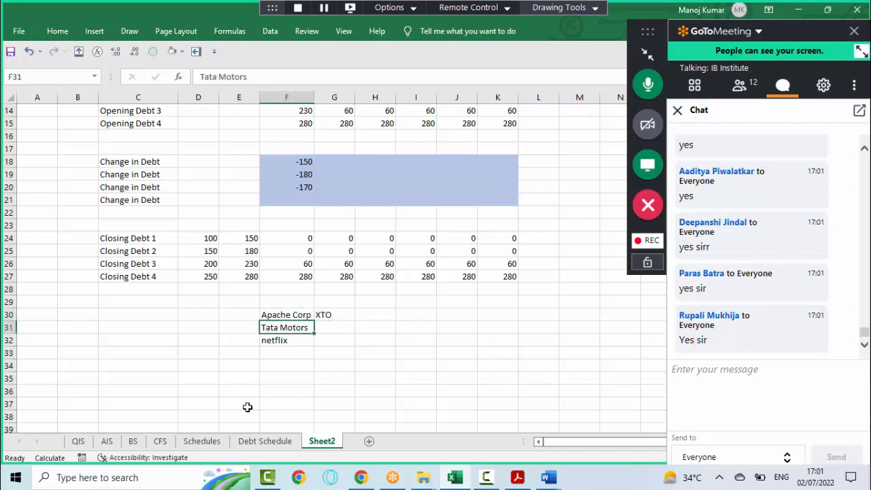
{"action": "key", "text": "Down"}
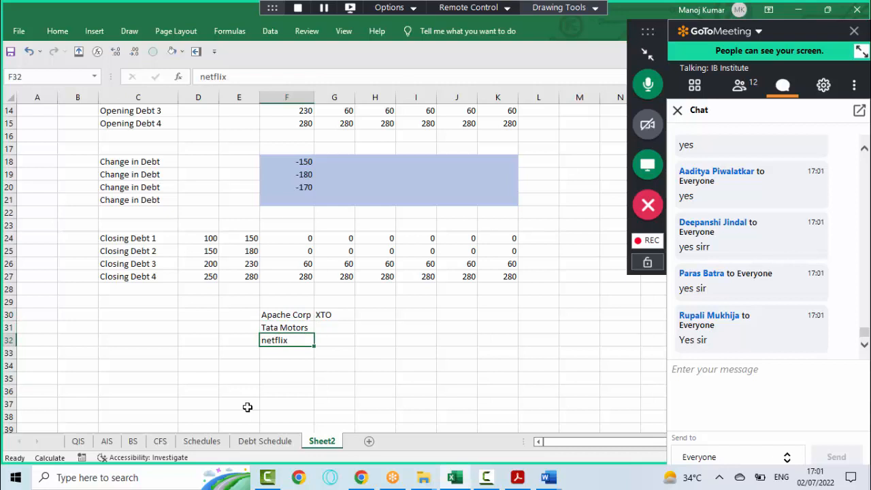
{"action": "key", "text": "Up"}
{"action": "key", "text": "Up"}
{"action": "key", "text": "shift+Down"}
{"action": "key", "text": "shift+Down"}
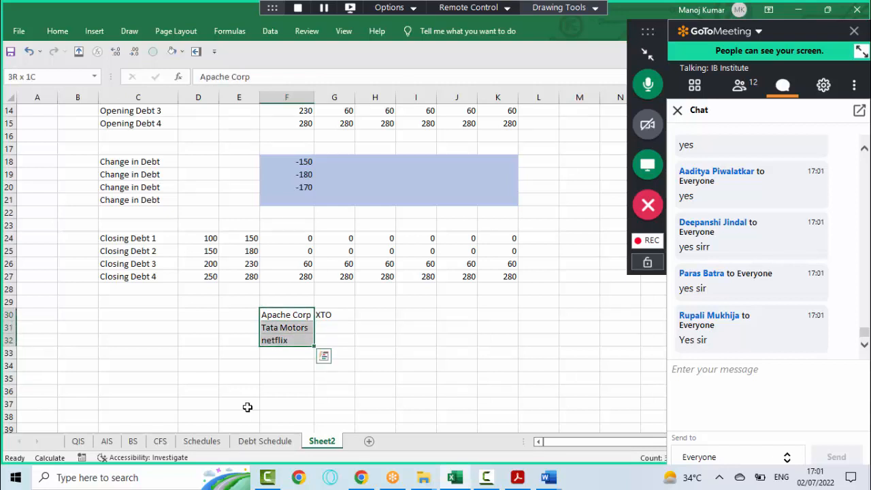
- Enter Real Estate Model in F34 below the company list and autofit column F's width to it
{"action": "key", "text": "Down"}
{"action": "key", "text": "Down"}
{"action": "key", "text": "Down"}
{"action": "key", "text": "Down"}
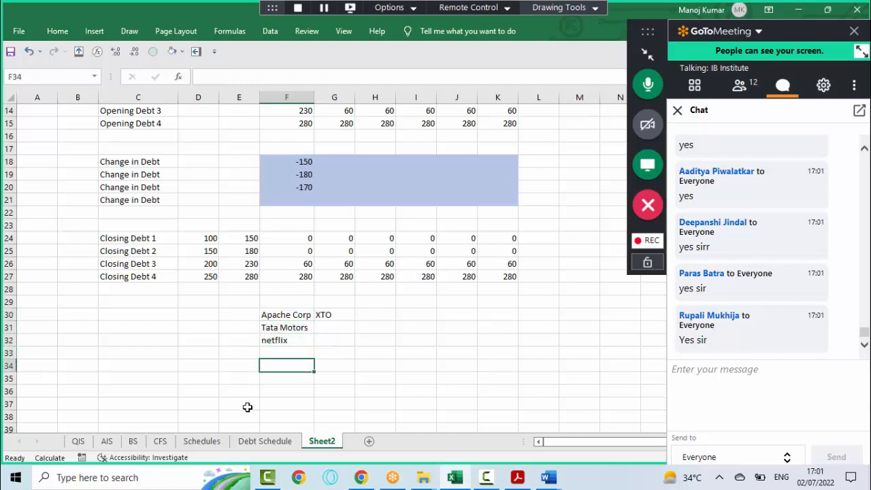
{"action": "type", "text": "Real Estat"}
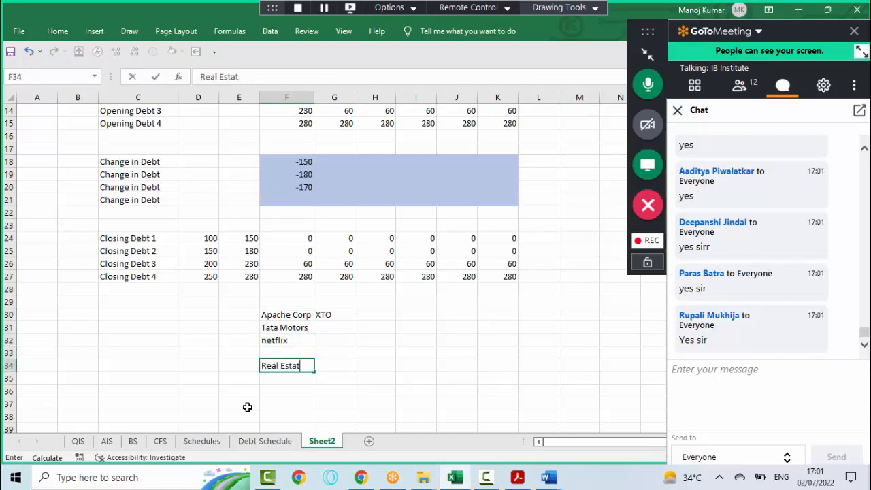
{"action": "type", "text": "e Model"}
{"action": "key", "text": "ctrl+Return"}
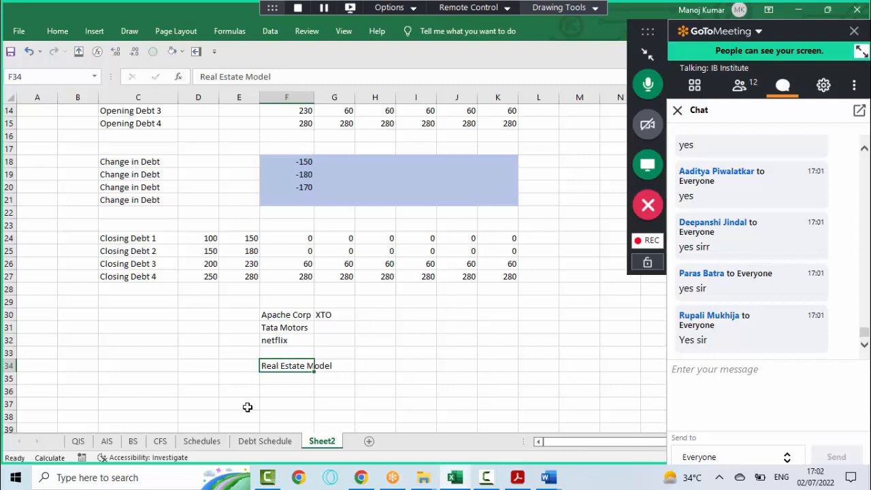
{"action": "key", "text": "alt+h"}
{"action": "key", "text": "o"}
{"action": "key", "text": "i"}
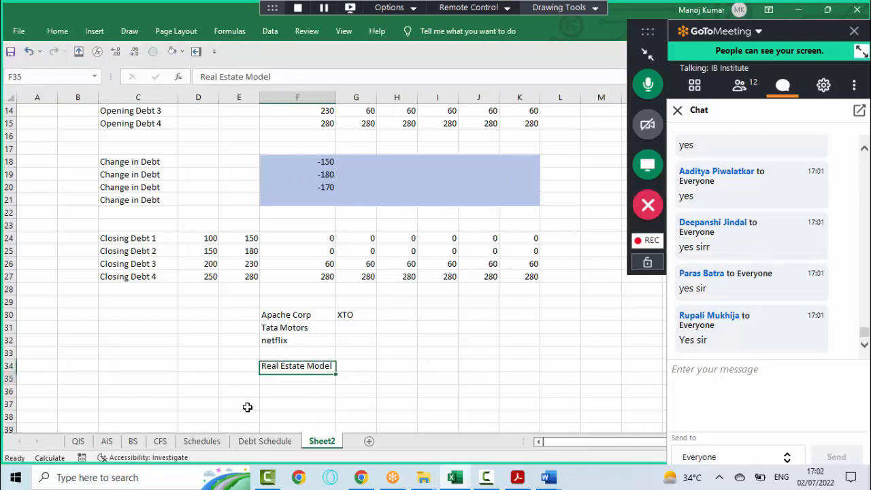
- Enter the valuation topics DCF,TC,TC,M&A in F36, two rows below Real Estate Model
{"action": "key", "text": "Down"}
{"action": "key", "text": "Down"}
{"action": "type", "text": "DCF,"}
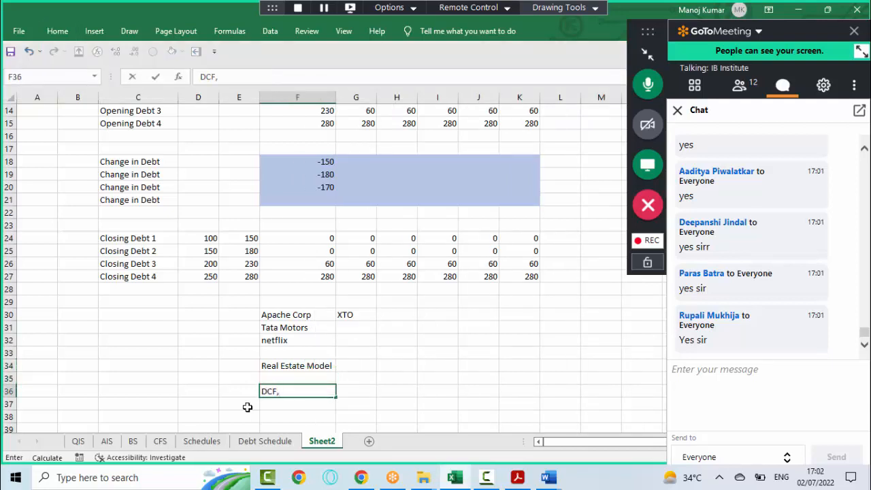
{"action": "type", "text": "TC,TC,M&A"}
{"action": "key", "text": "Return"}
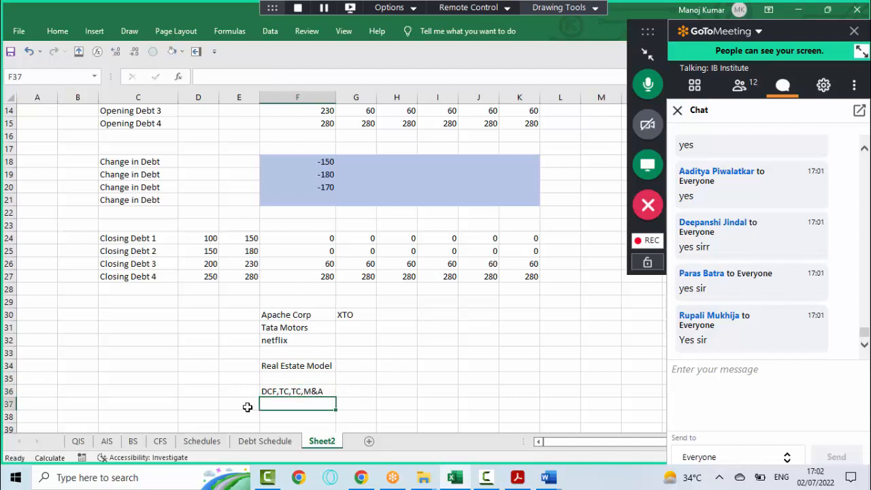
- Enter Pitchbook and Company Profile in F38, two rows below the valuation topics
{"action": "key", "text": "Up"}
{"action": "key", "text": "Down"}
{"action": "key", "text": "Down"}
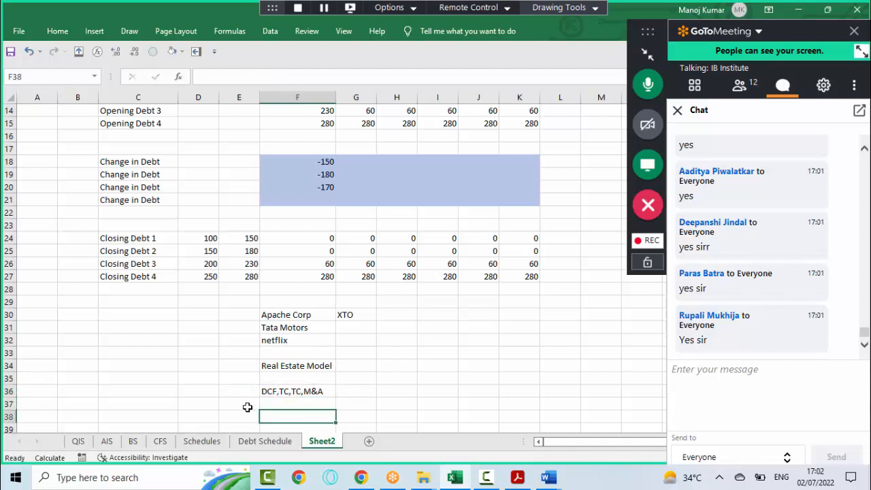
{"action": "type", "text": "Pitch"}
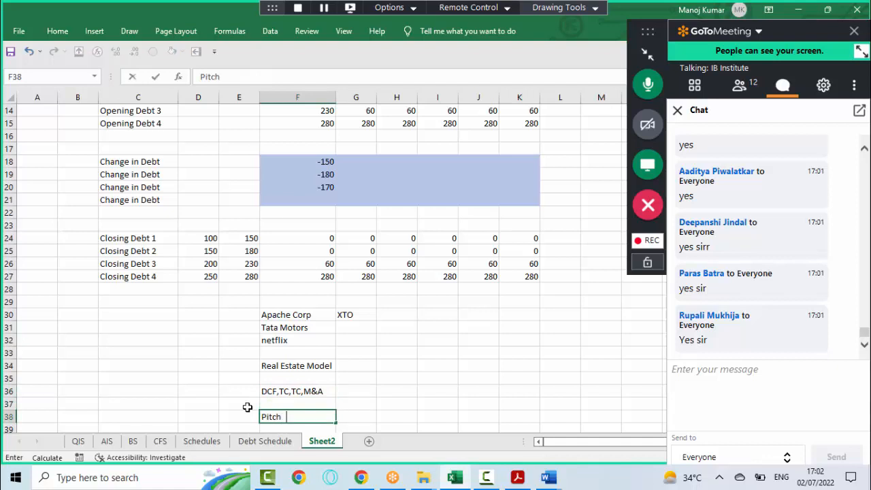
{"action": "type", "text": "book and Com"}
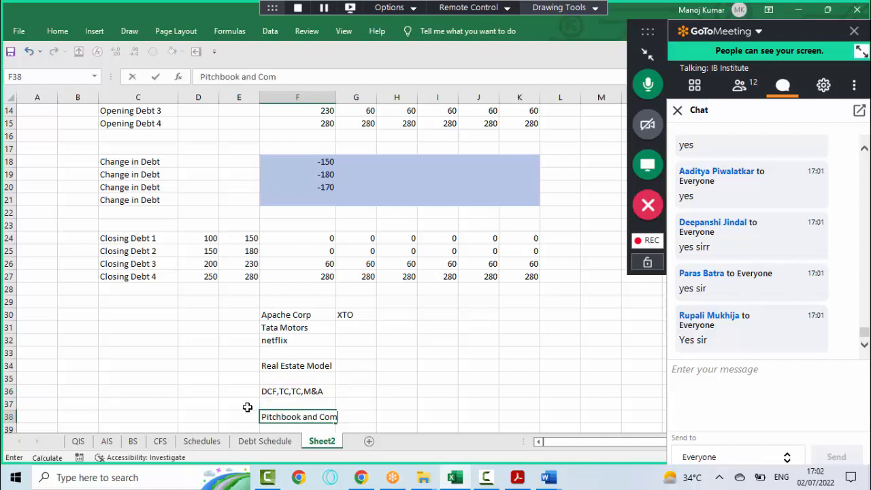
{"action": "type", "text": "pany Profil"}
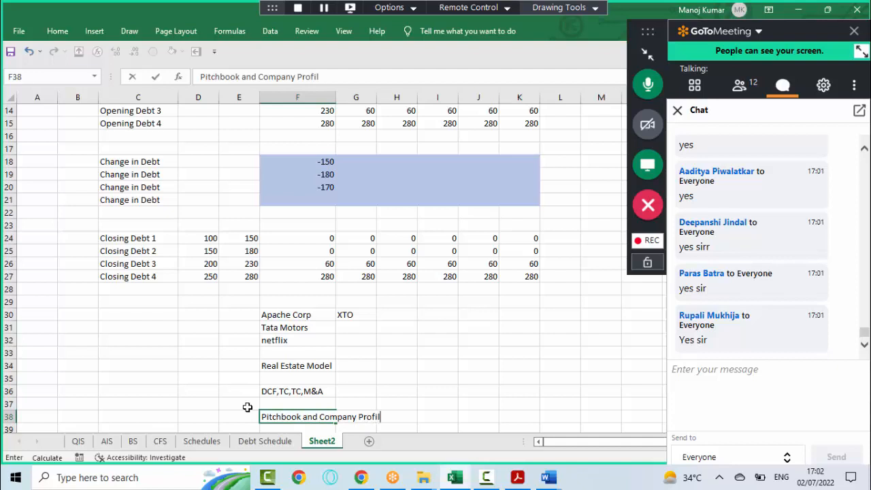
{"action": "type", "text": "e"}
{"action": "key", "text": "Return"}
{"action": "key", "text": "Up"}
{"action": "key", "text": "Up"}
{"action": "key", "text": "Up"}
{"action": "key", "text": "shift+Down"}
{"action": "key", "text": "shift+Down"}
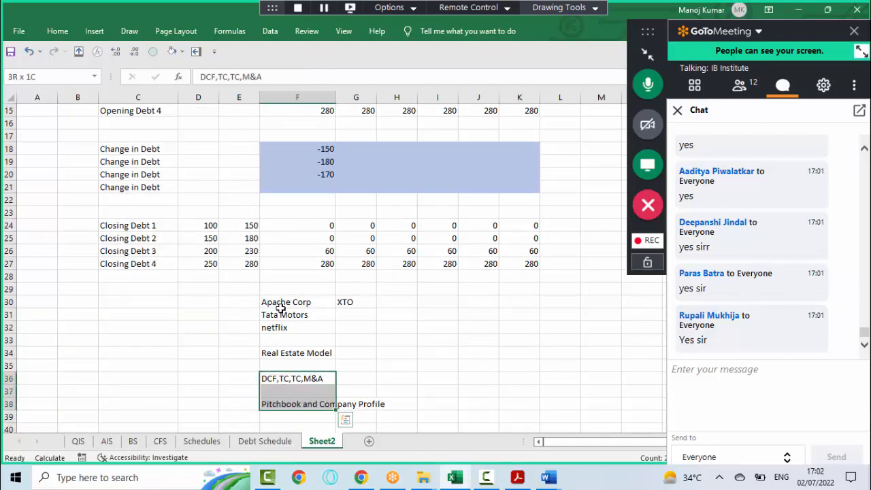
{"action": "left_click_drag", "start_coordinate": [280, 305], "coordinate": [287, 328]}
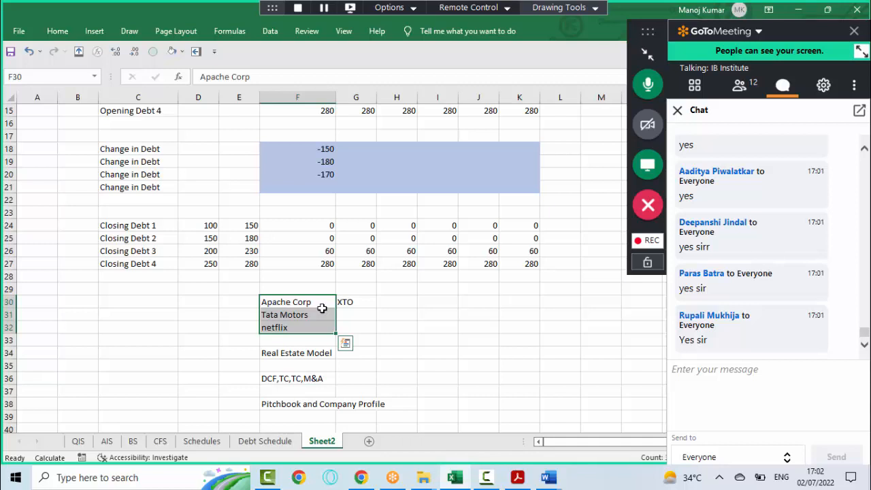
{"action": "left_click", "coordinate": [388, 319]}
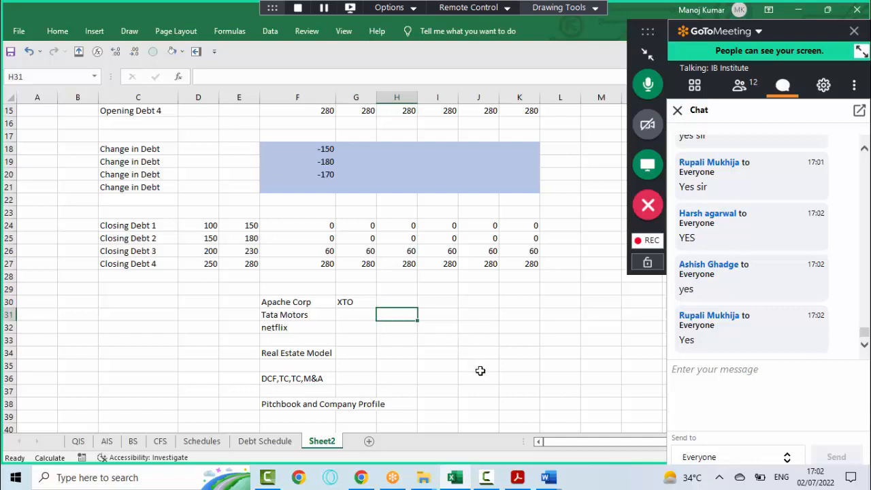
{"action": "left_click", "coordinate": [486, 476]}
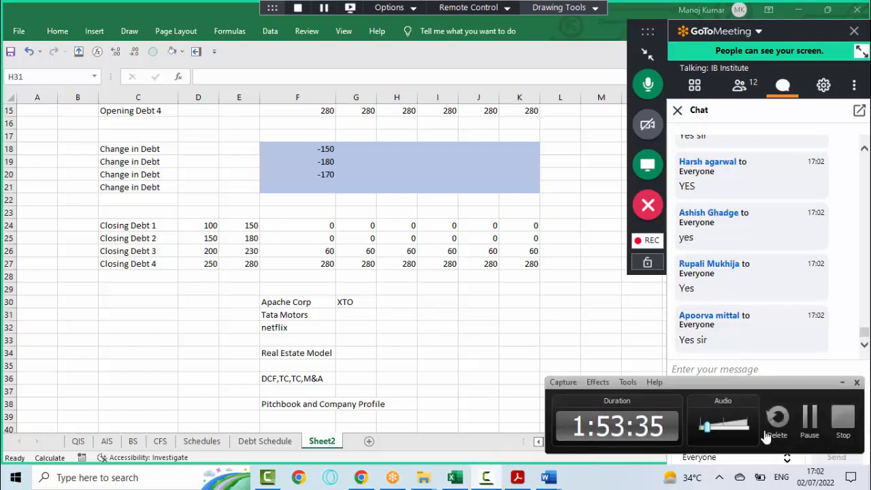